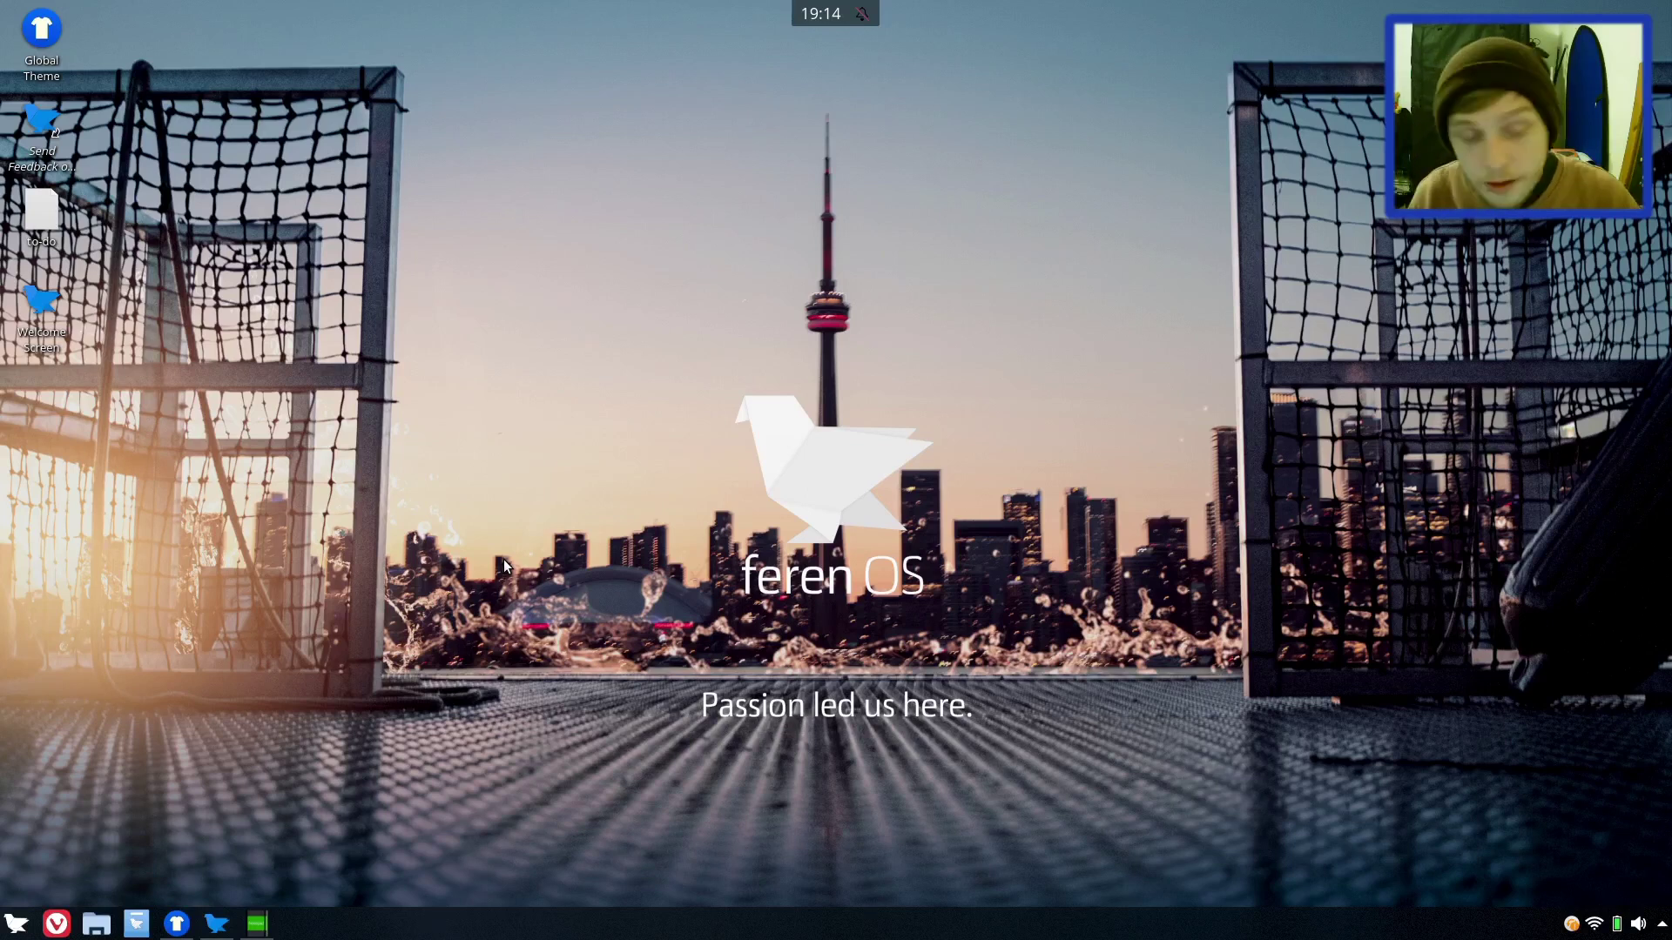
Step: Open and minimise the to-do file, then briefly try the launcher search and notifications panel
double_click(43, 226)
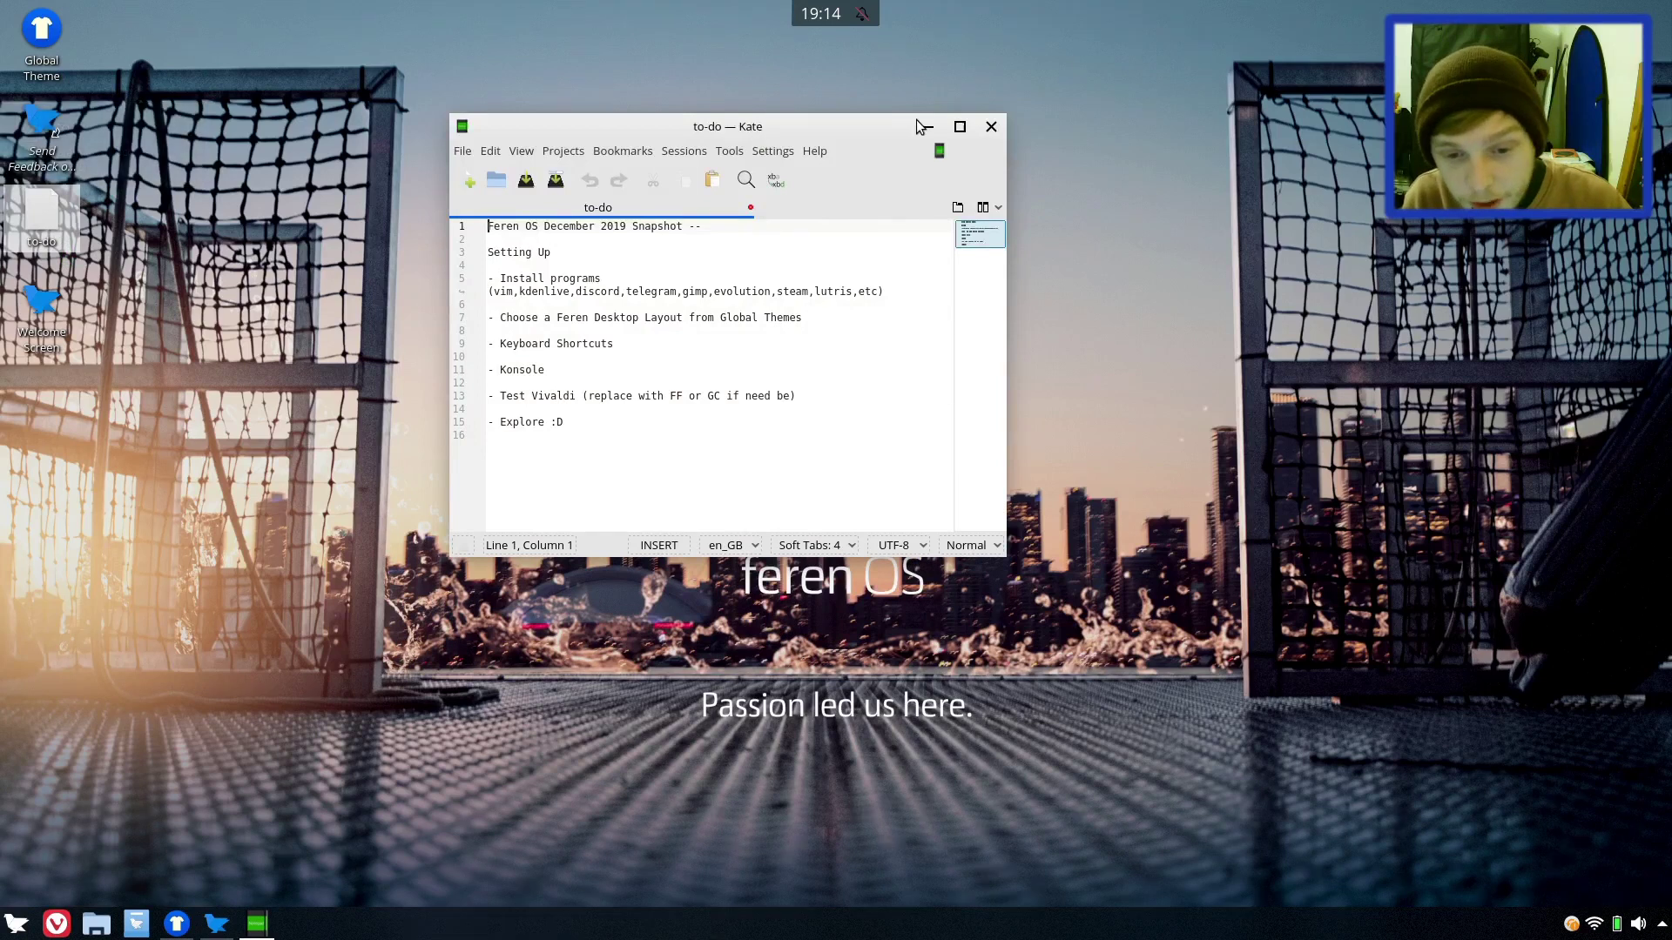
click(926, 127)
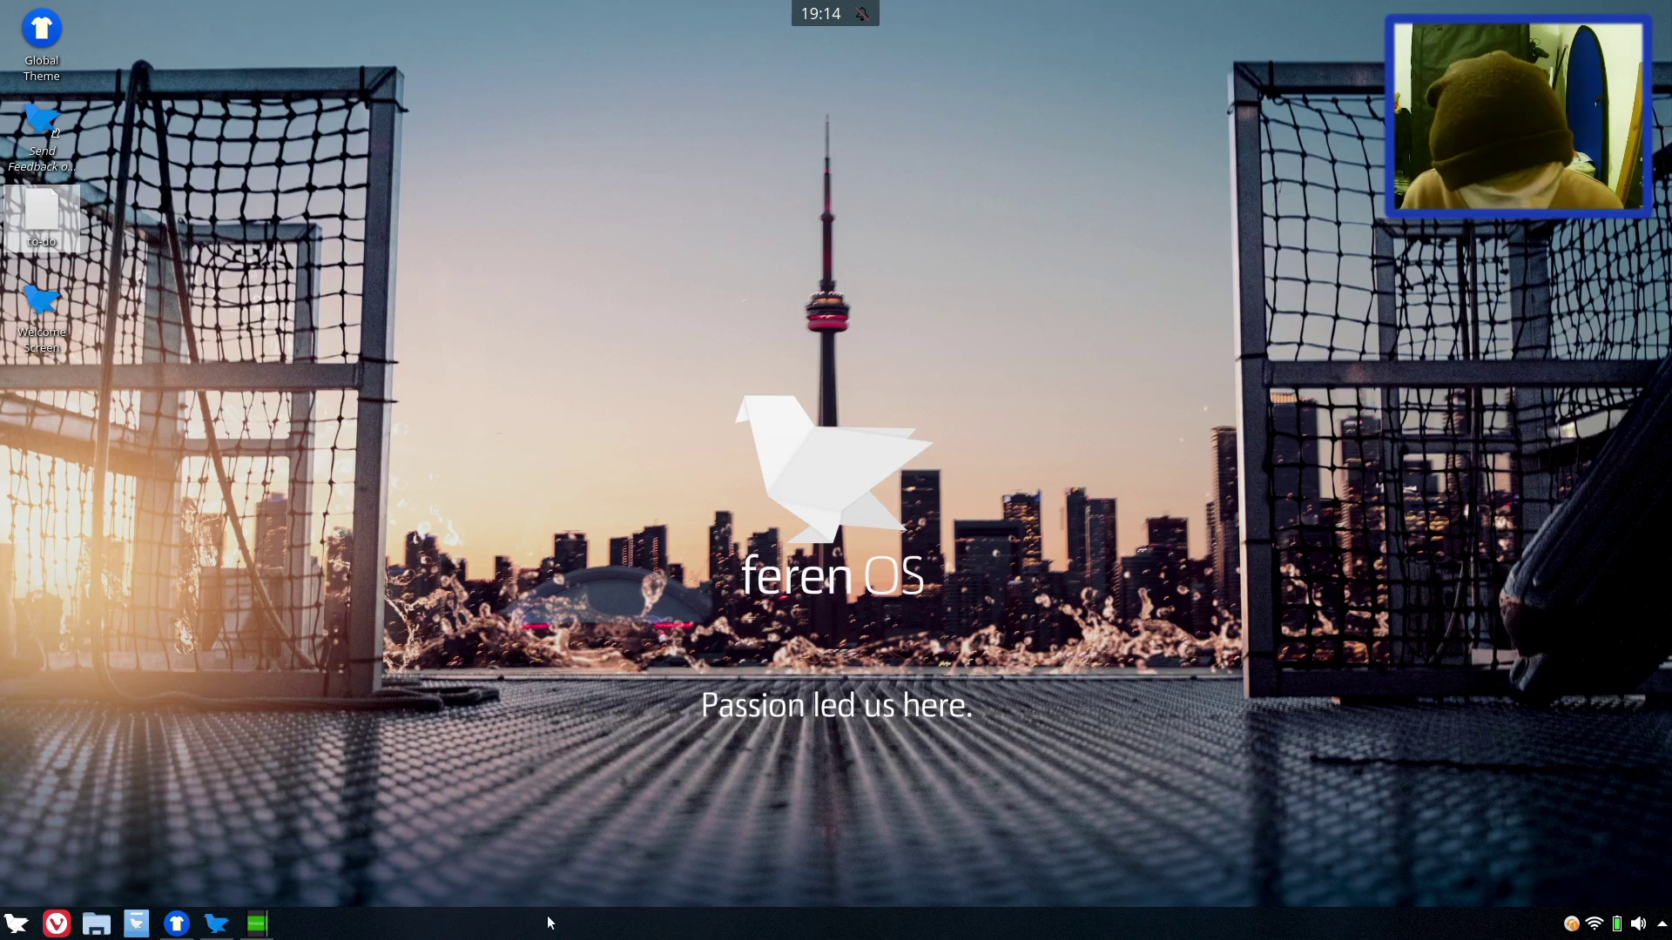
click(7, 923)
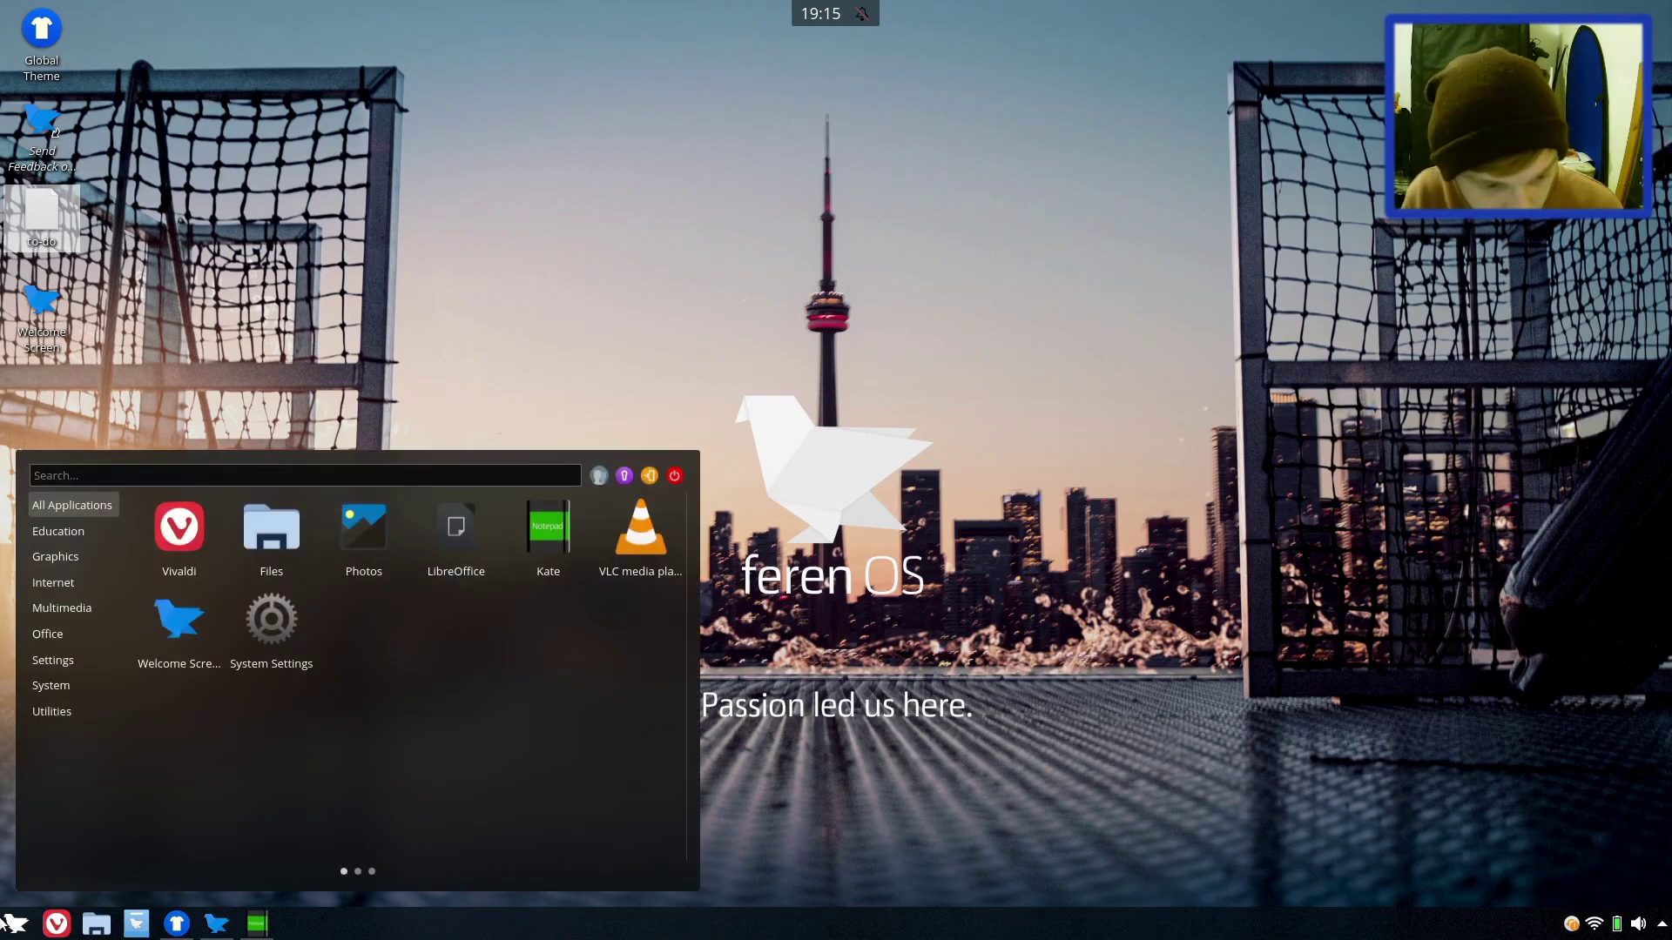
text(jhkjhkjkjh)
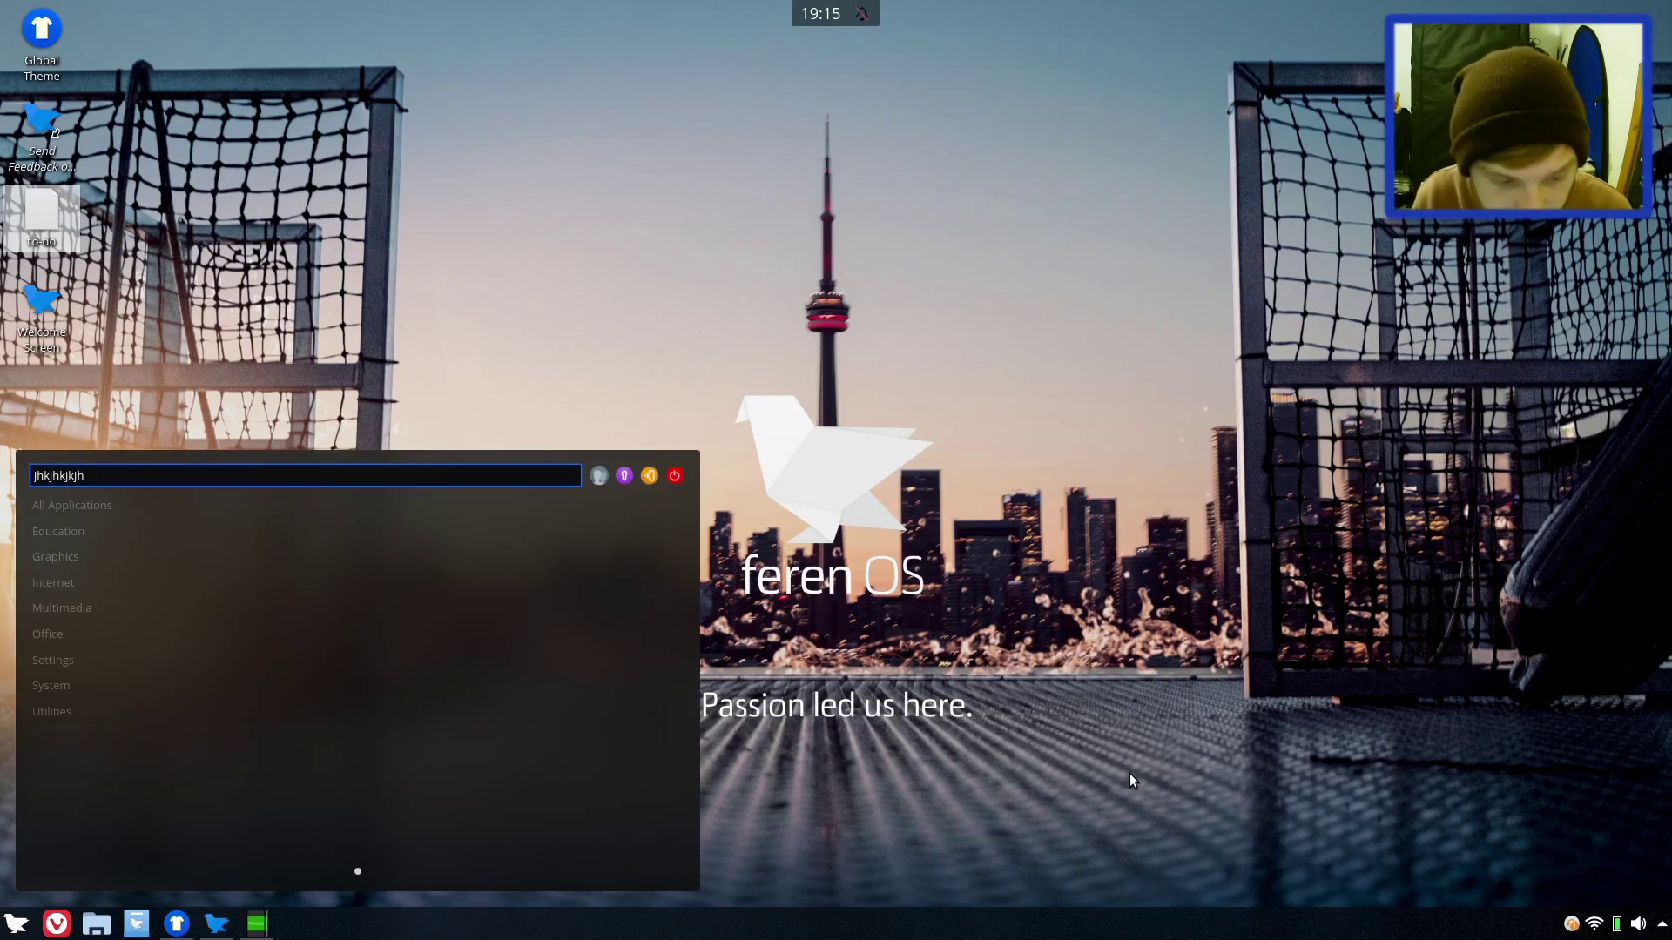
click(1130, 774)
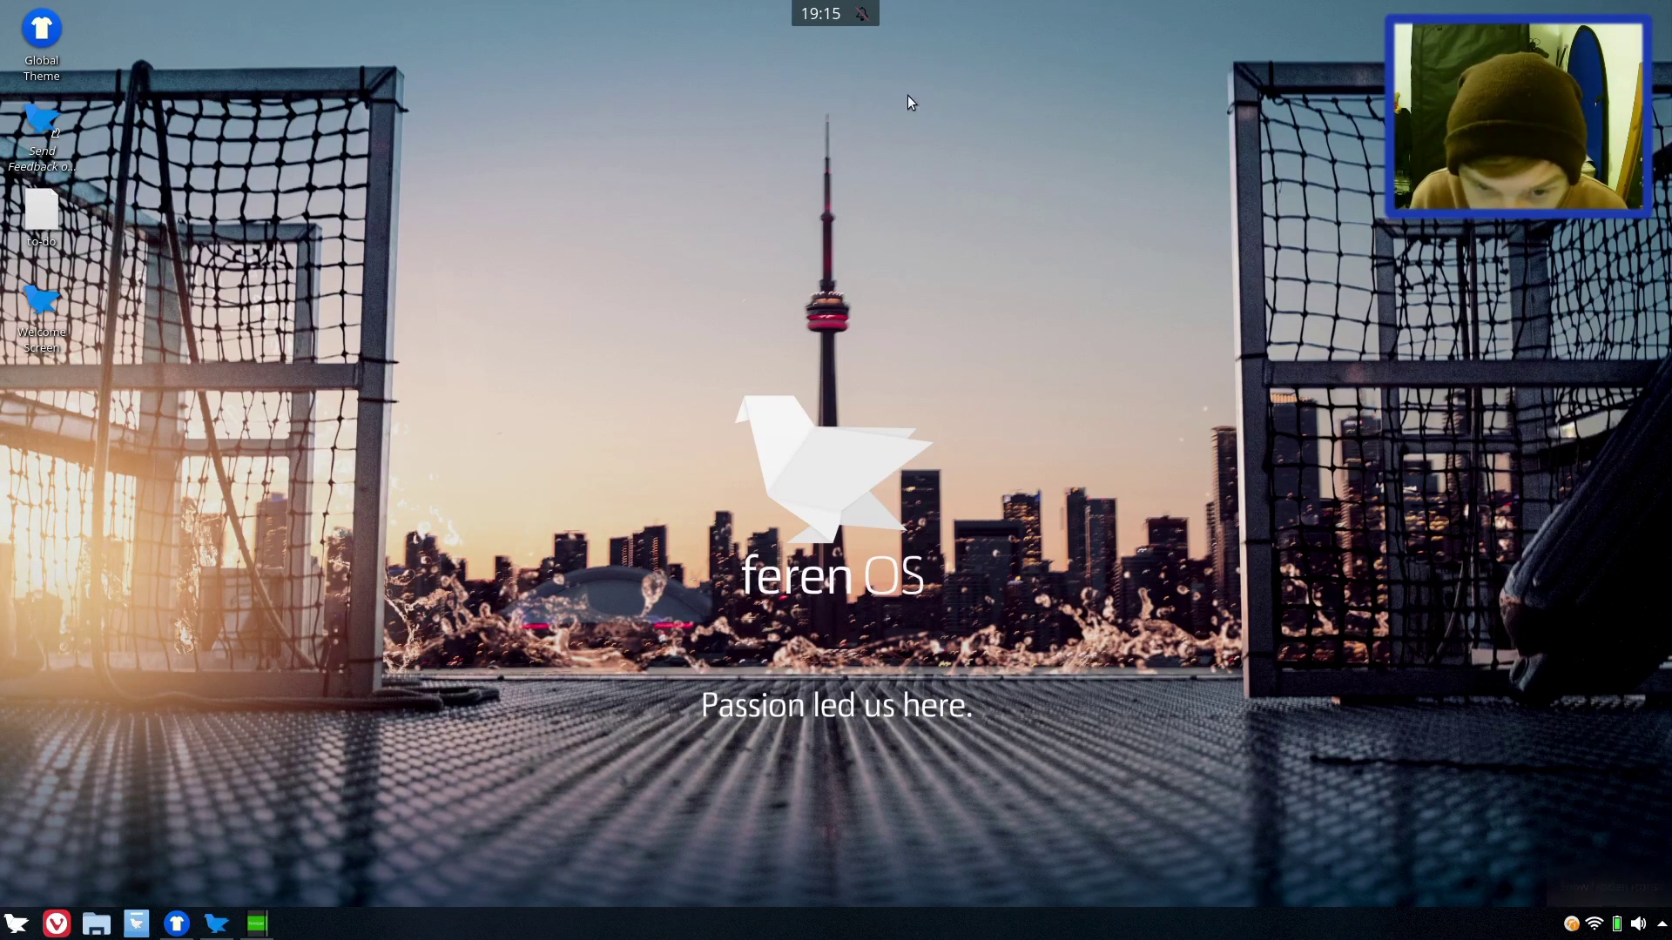
click(859, 14)
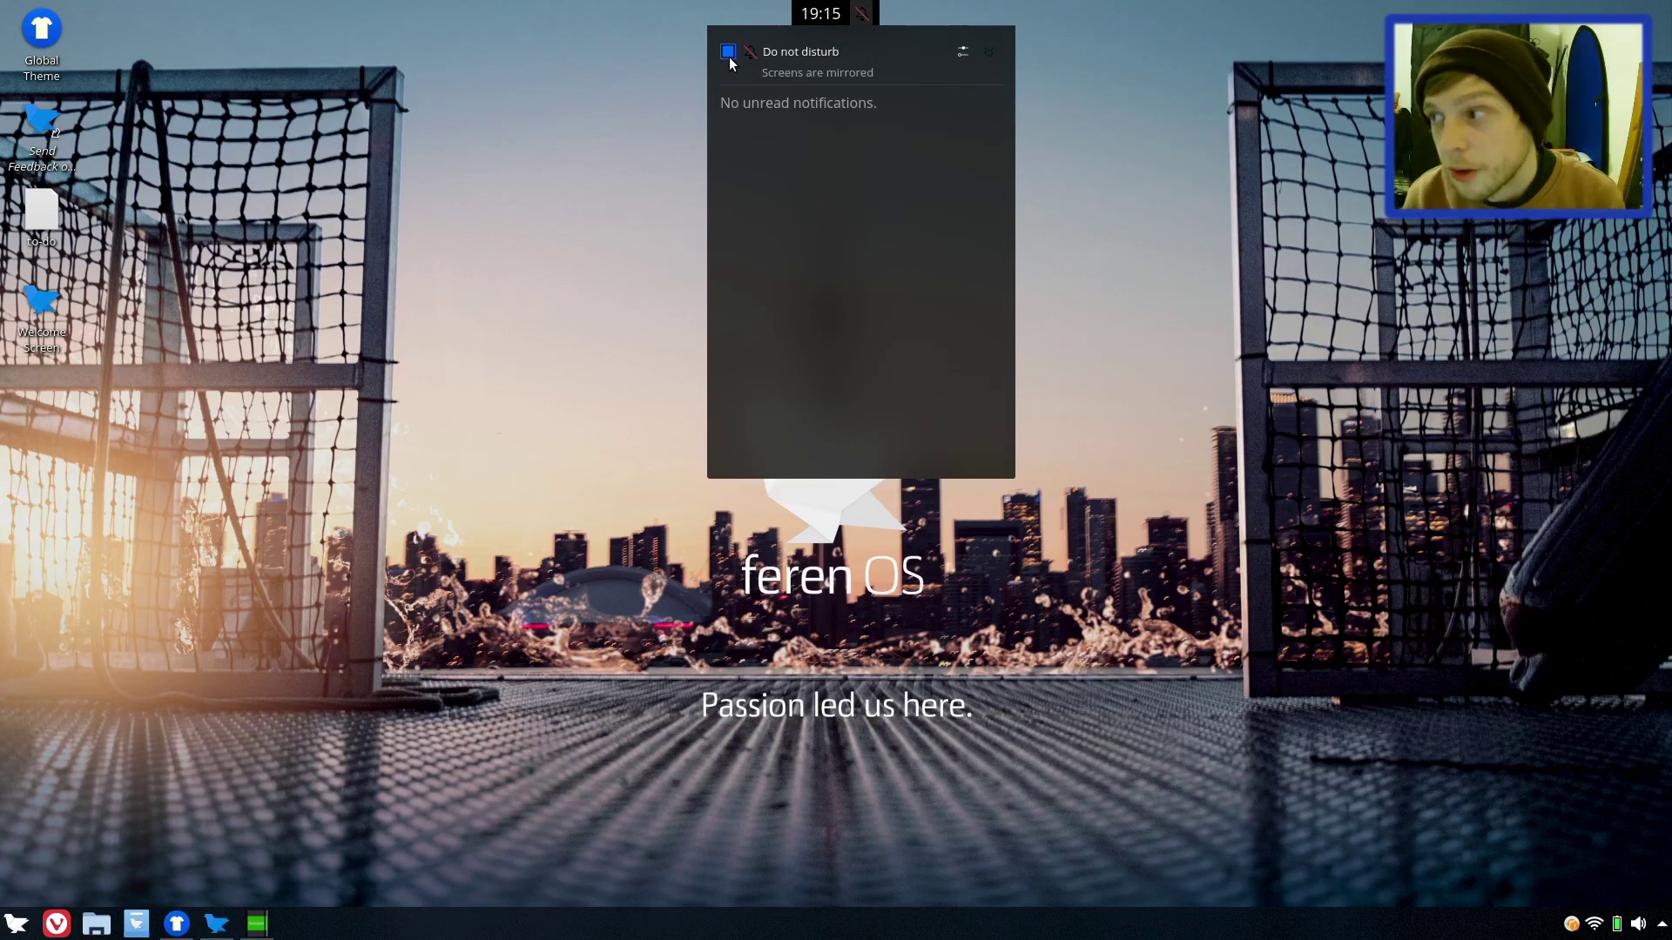
click(1360, 238)
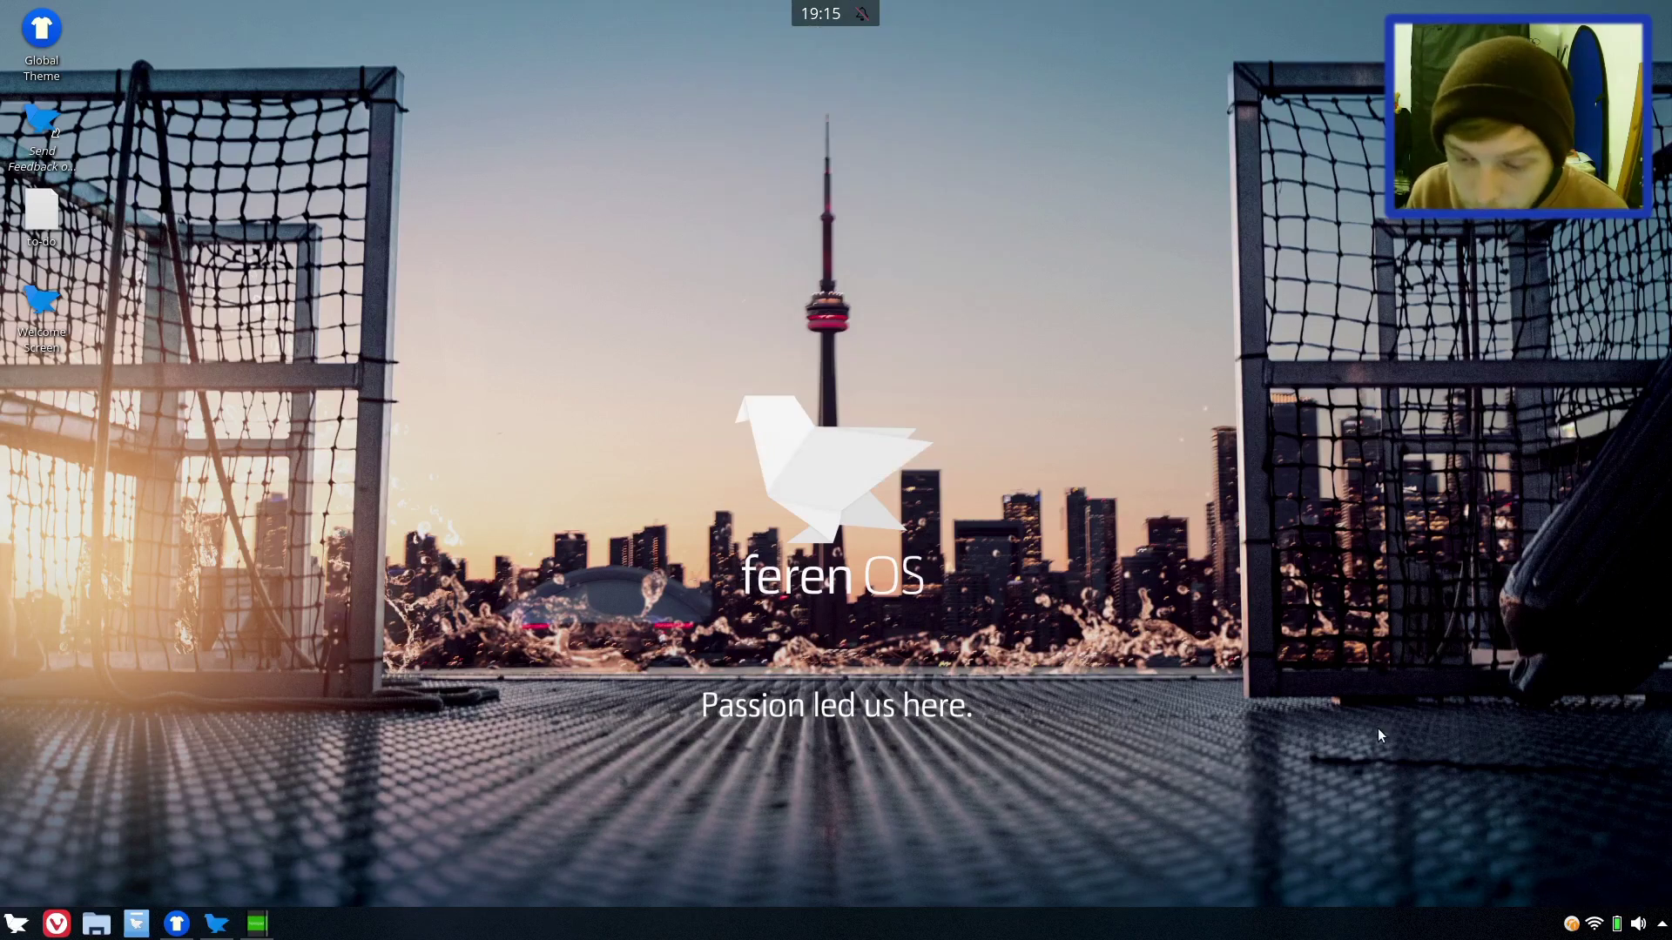
Step: Install the feren-latte-config update from Update Manager, authorising it with the administrator password
right_click(1574, 925)
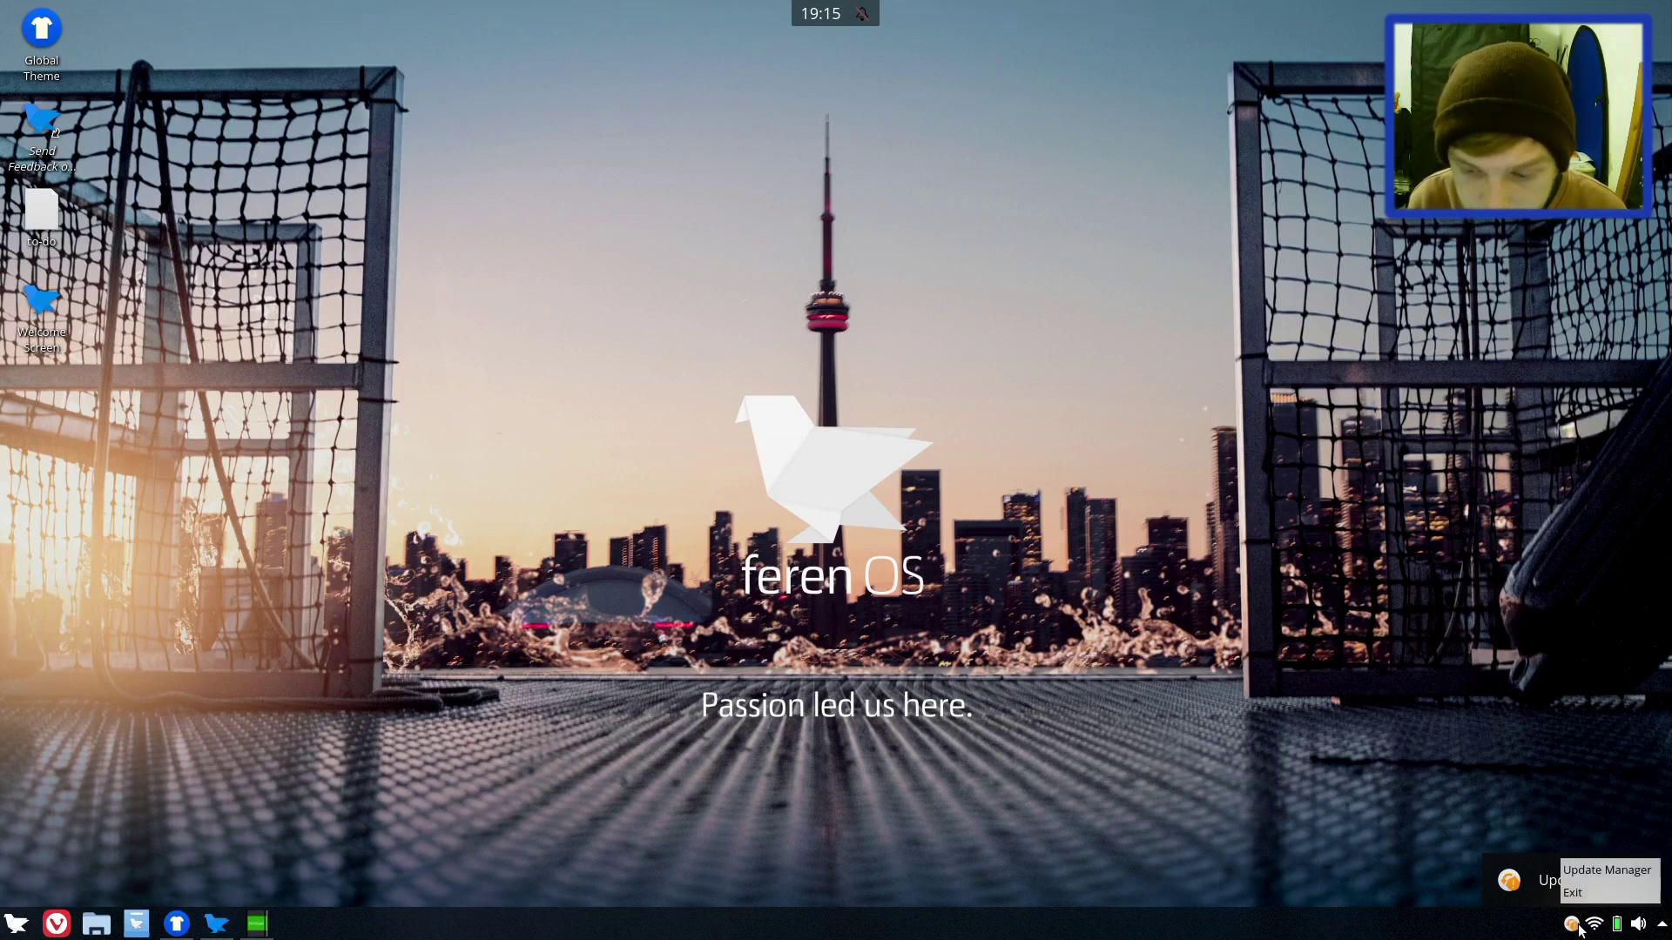
click(1605, 871)
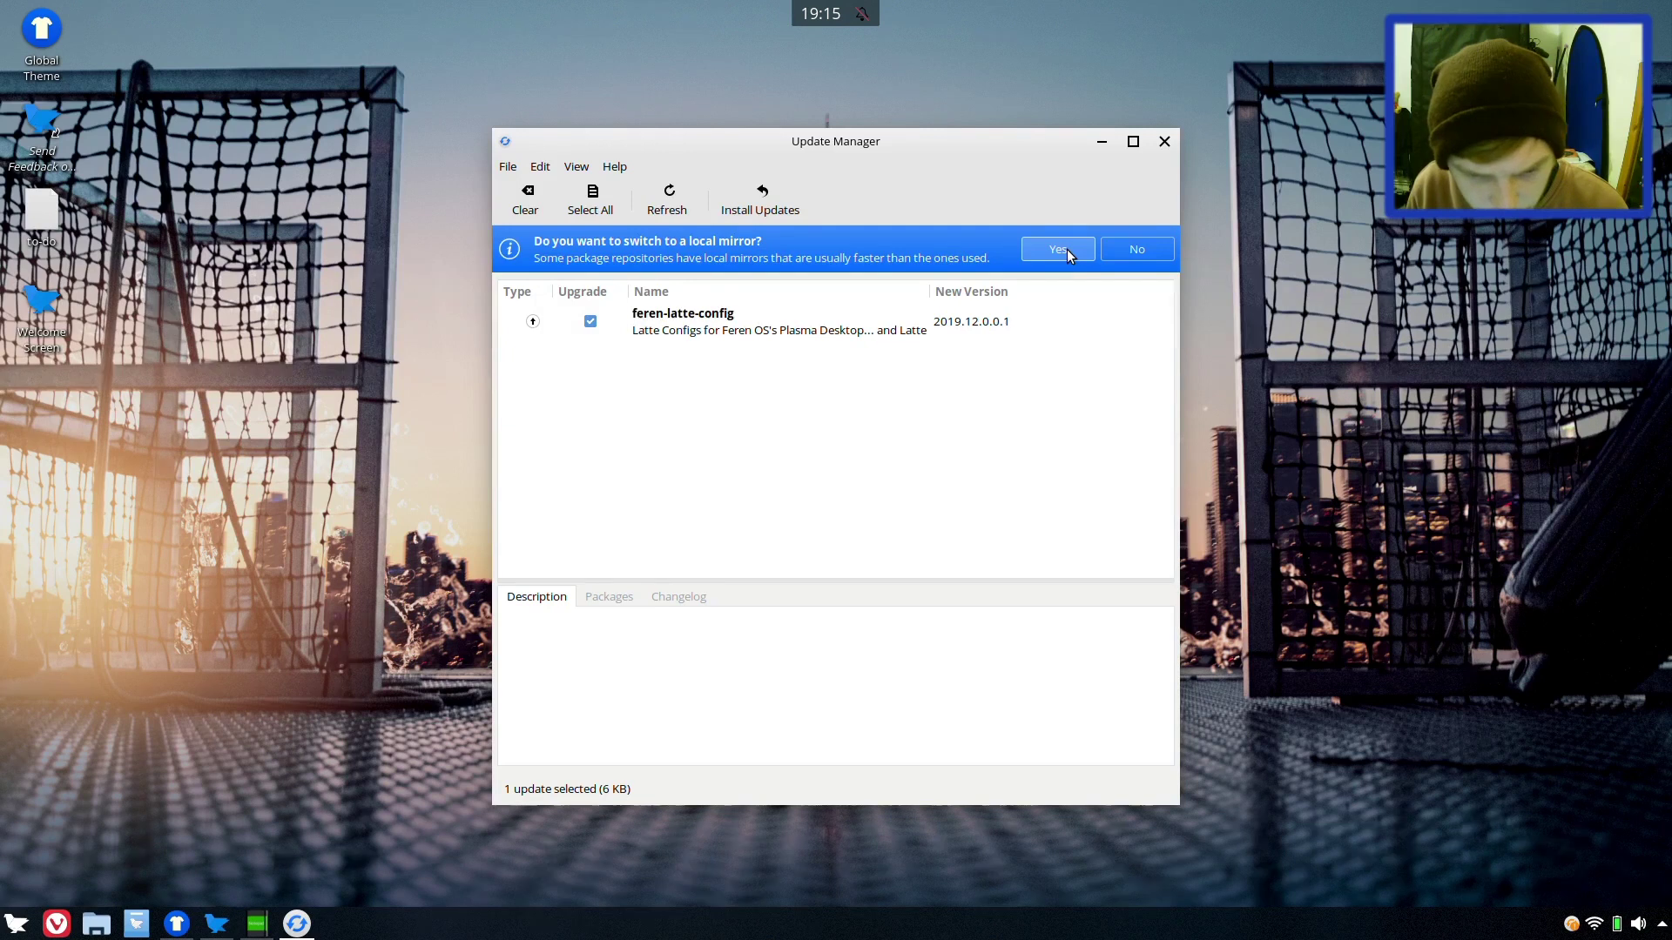
click(749, 194)
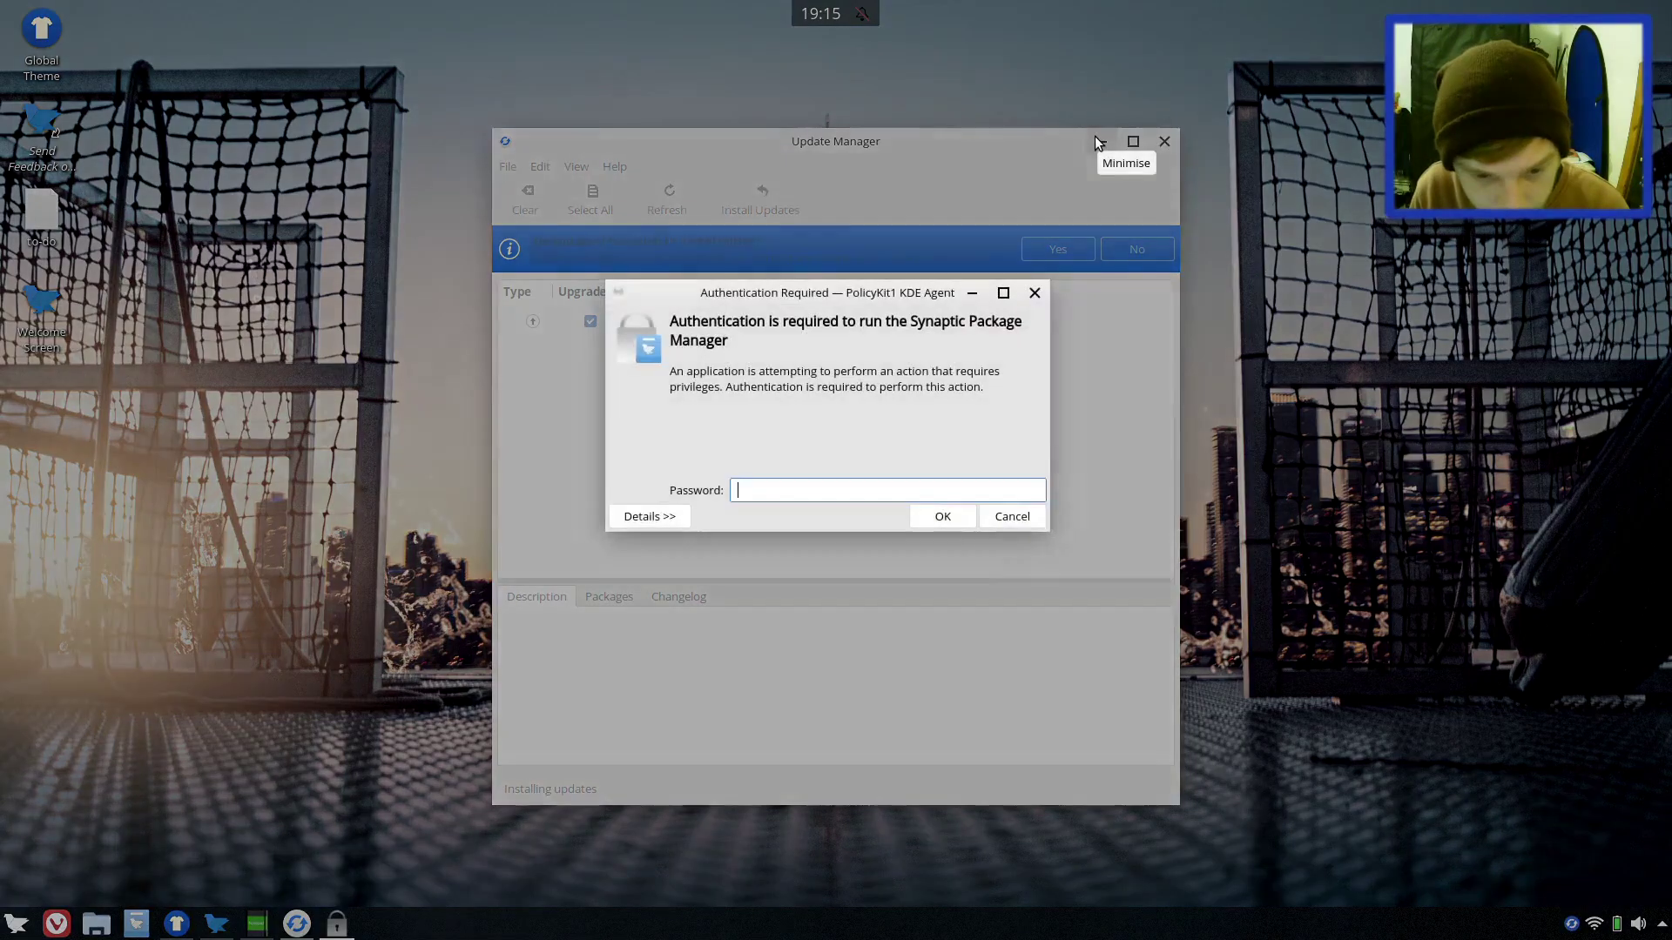
click(1099, 141)
text(*******)
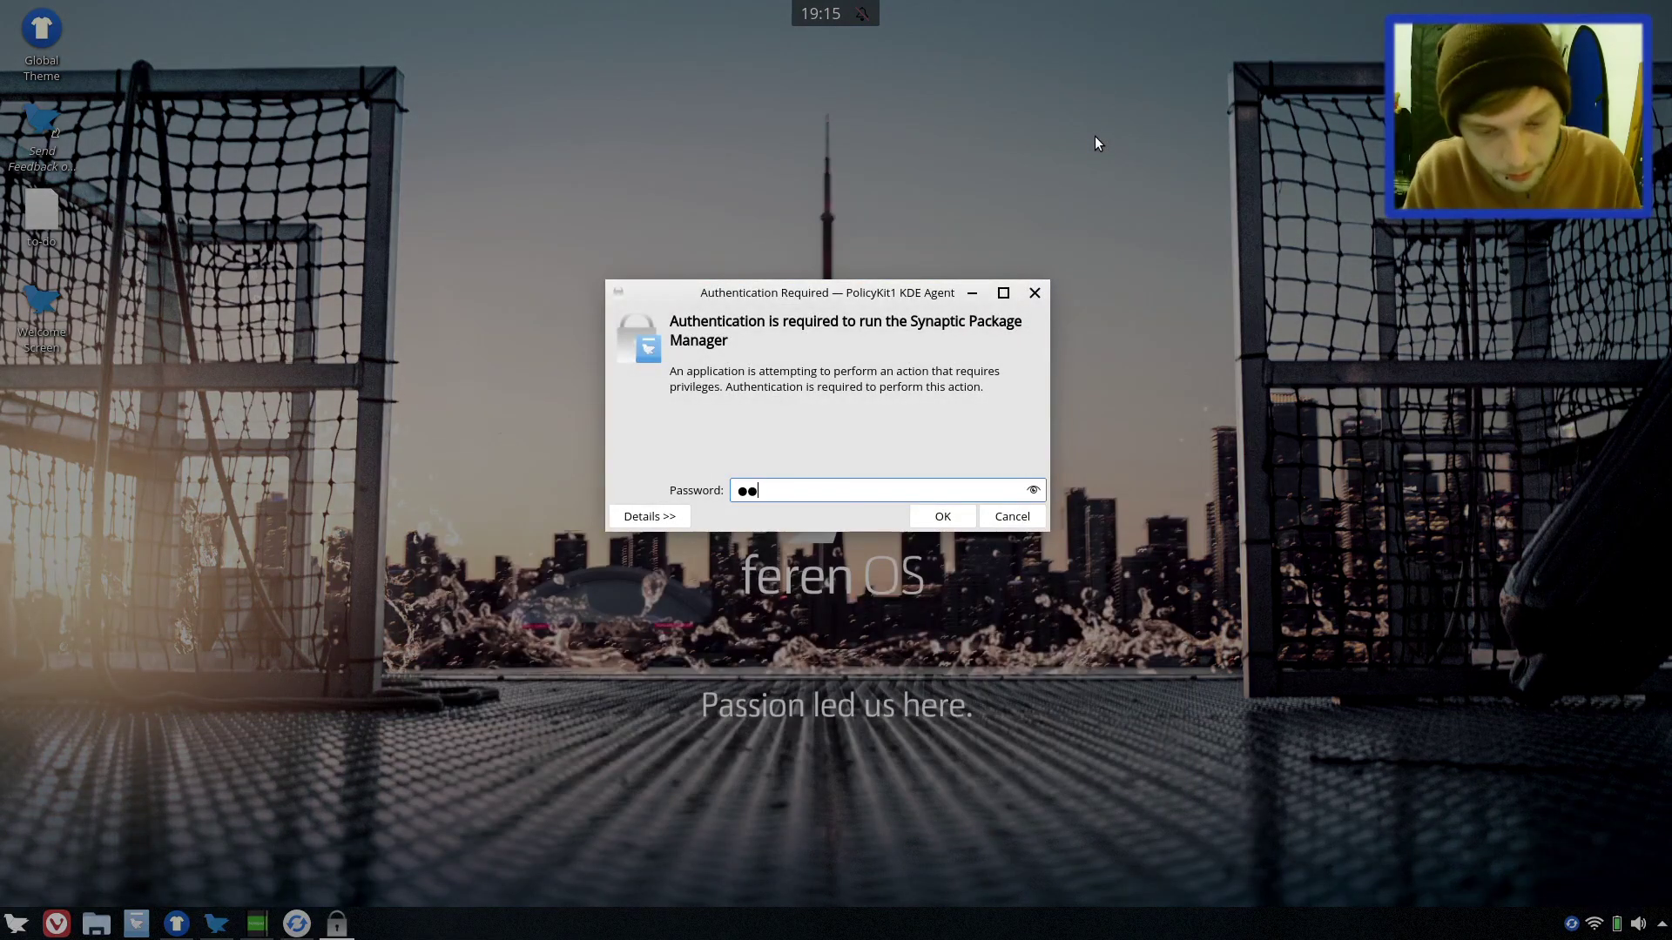
key(Return)
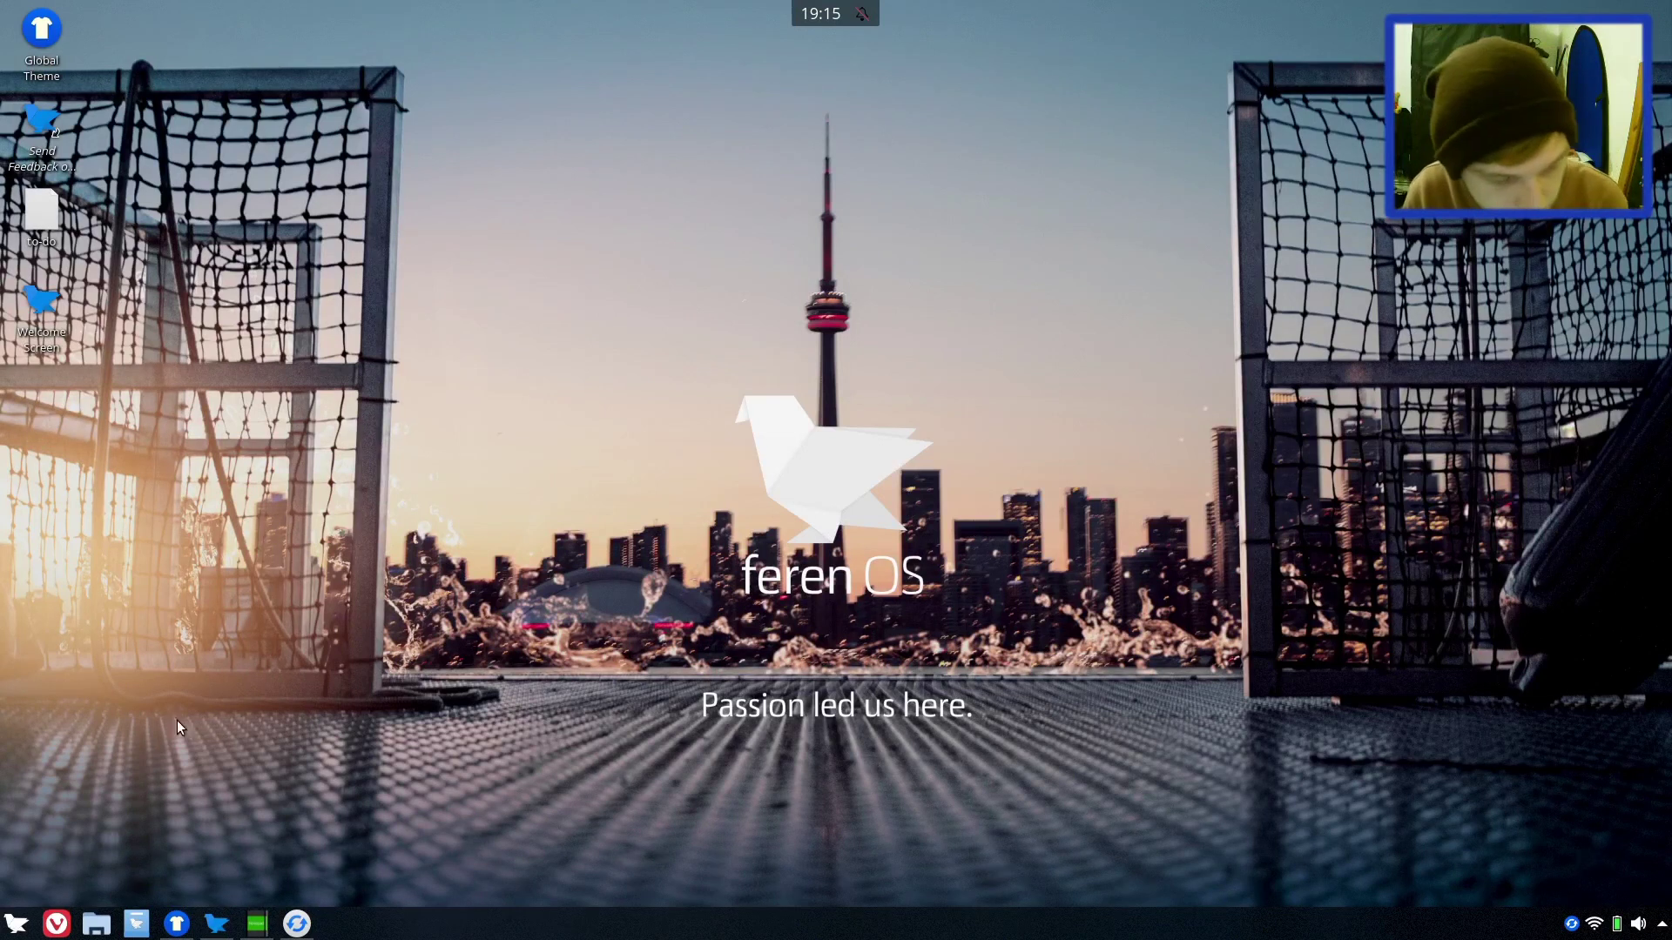
Step: Browse the launcher's Education, Graphics, Internet, Multimedia and Office categories, then launch the Store
click(17, 924)
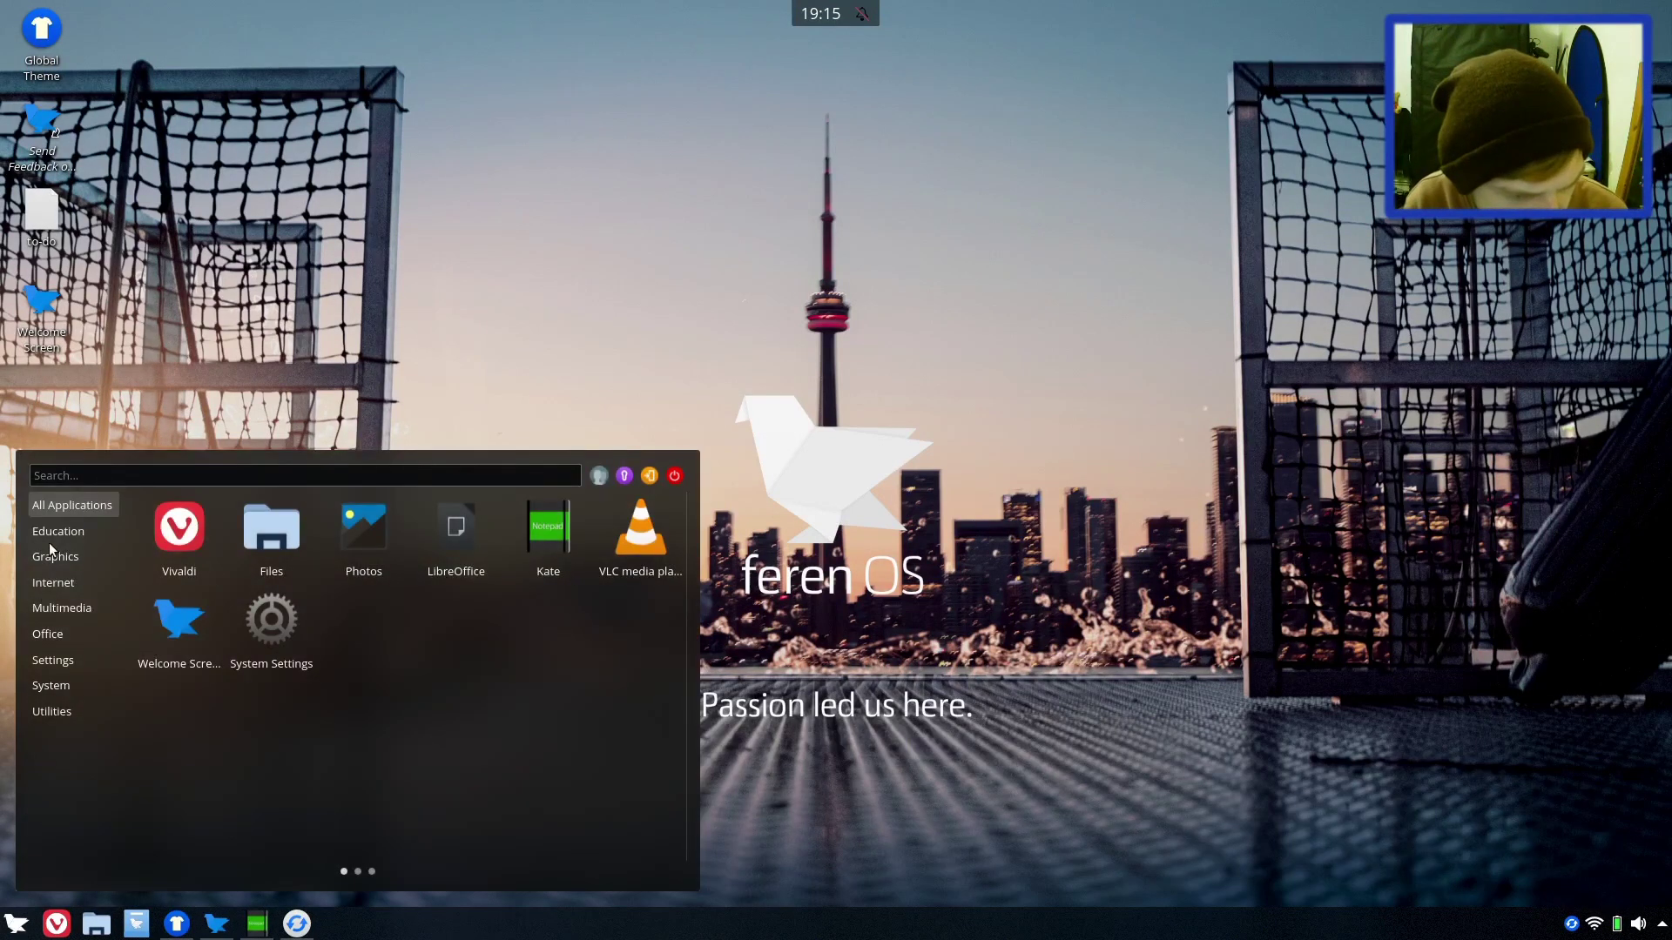
click(52, 535)
click(74, 556)
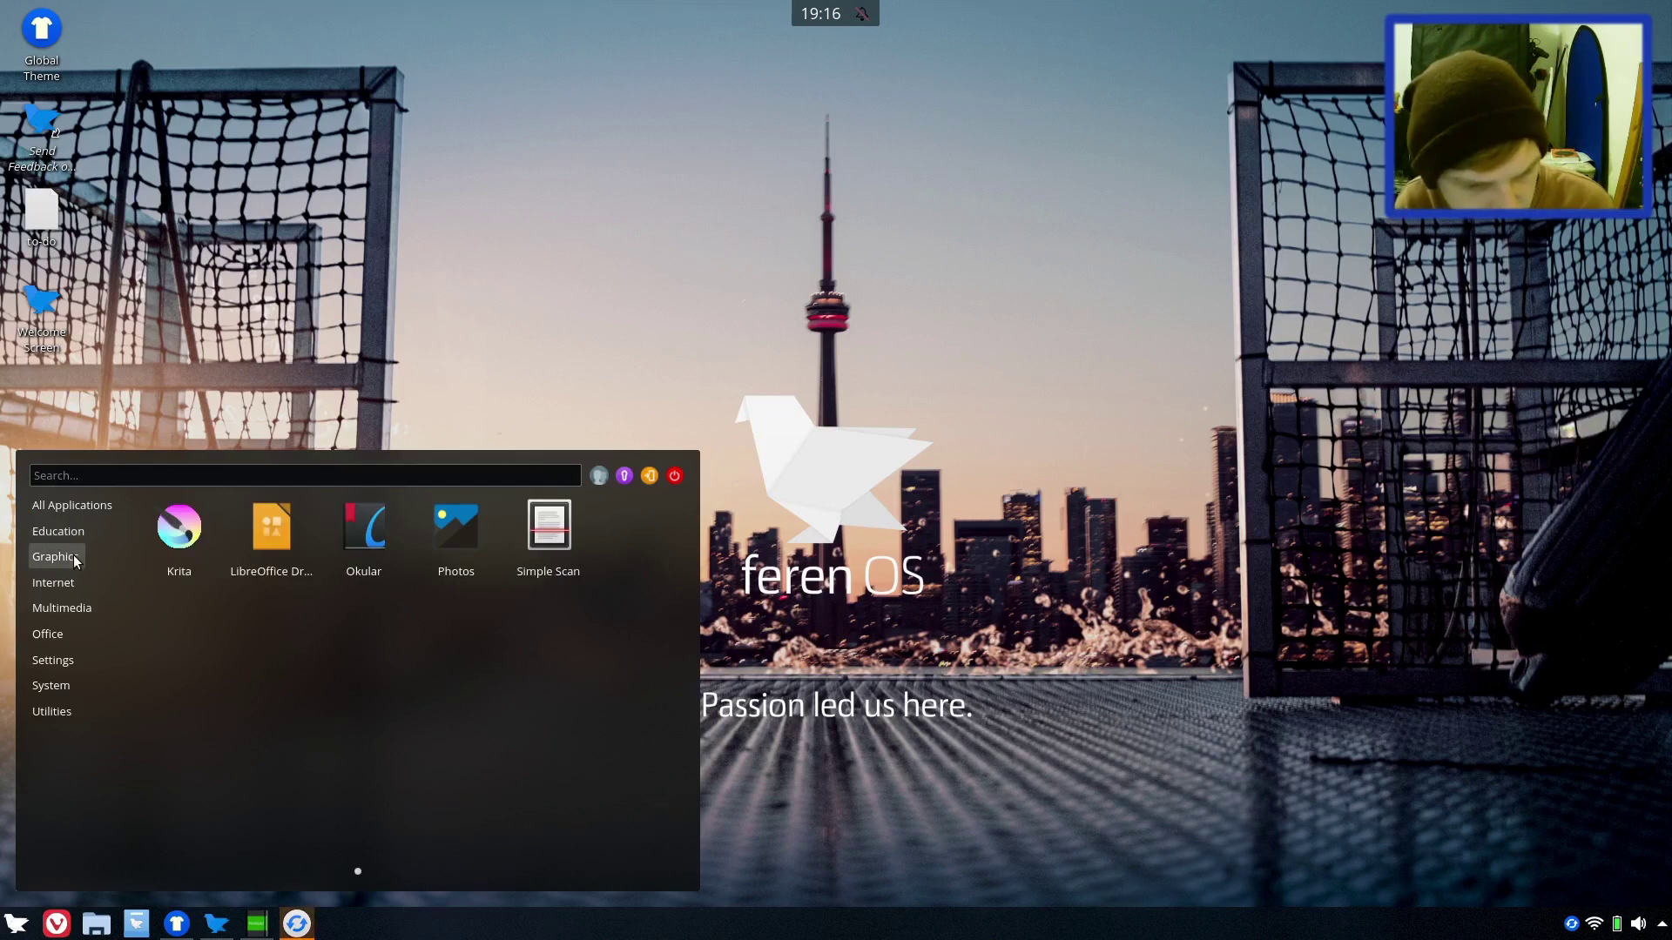
click(73, 582)
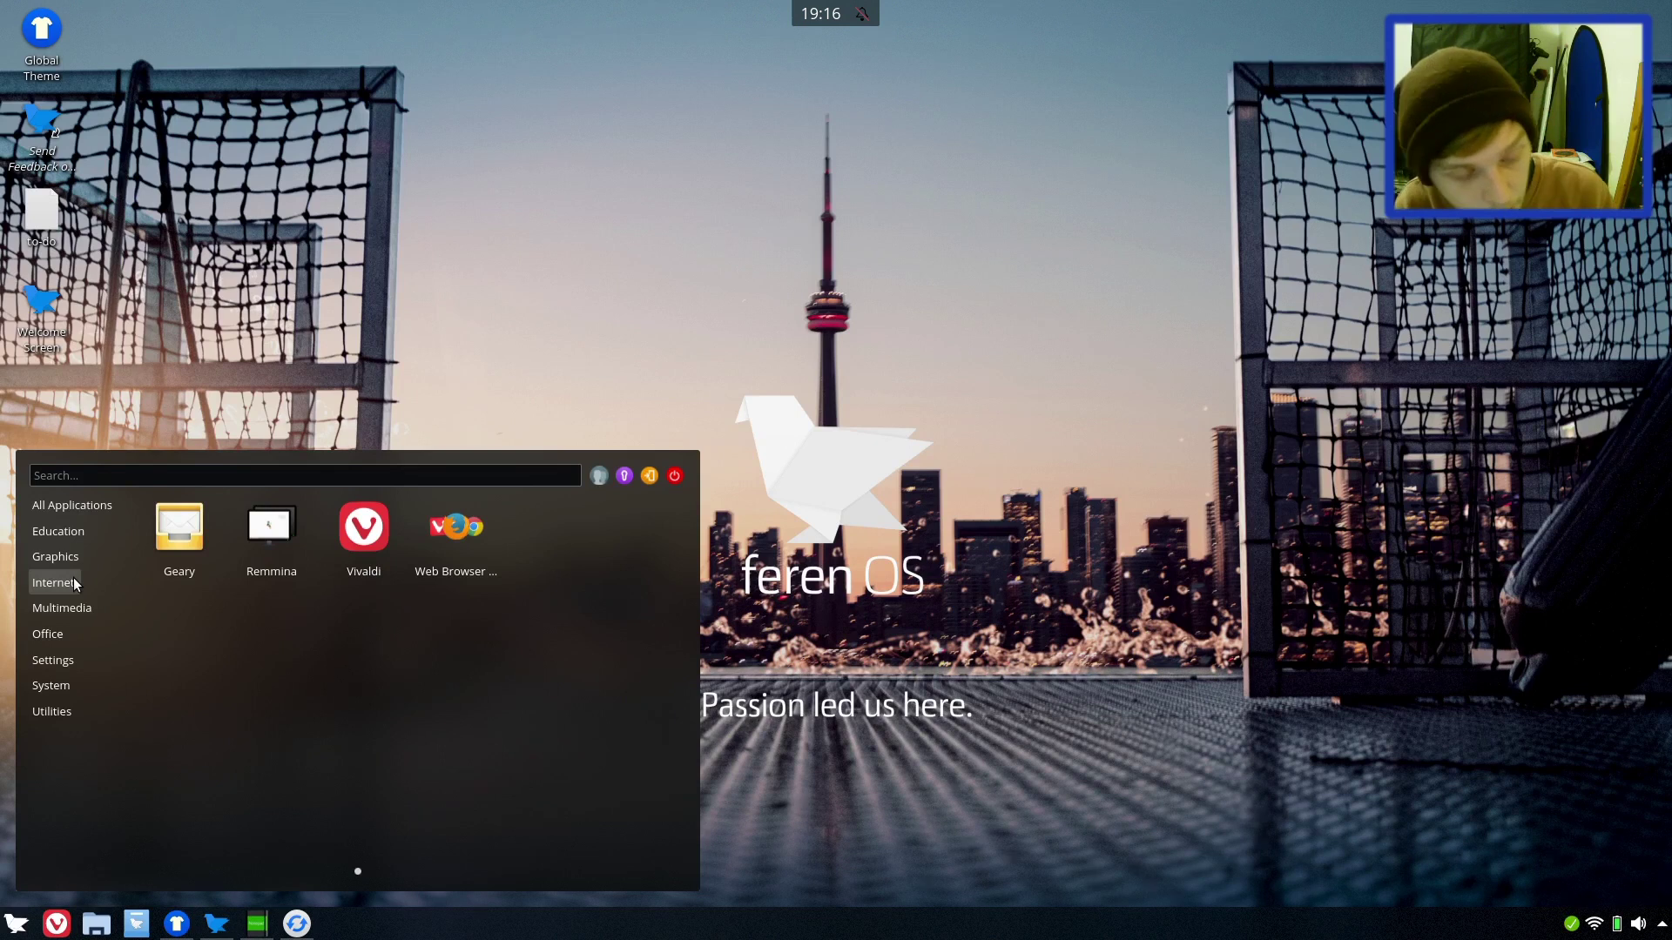
mouse_move(73, 601)
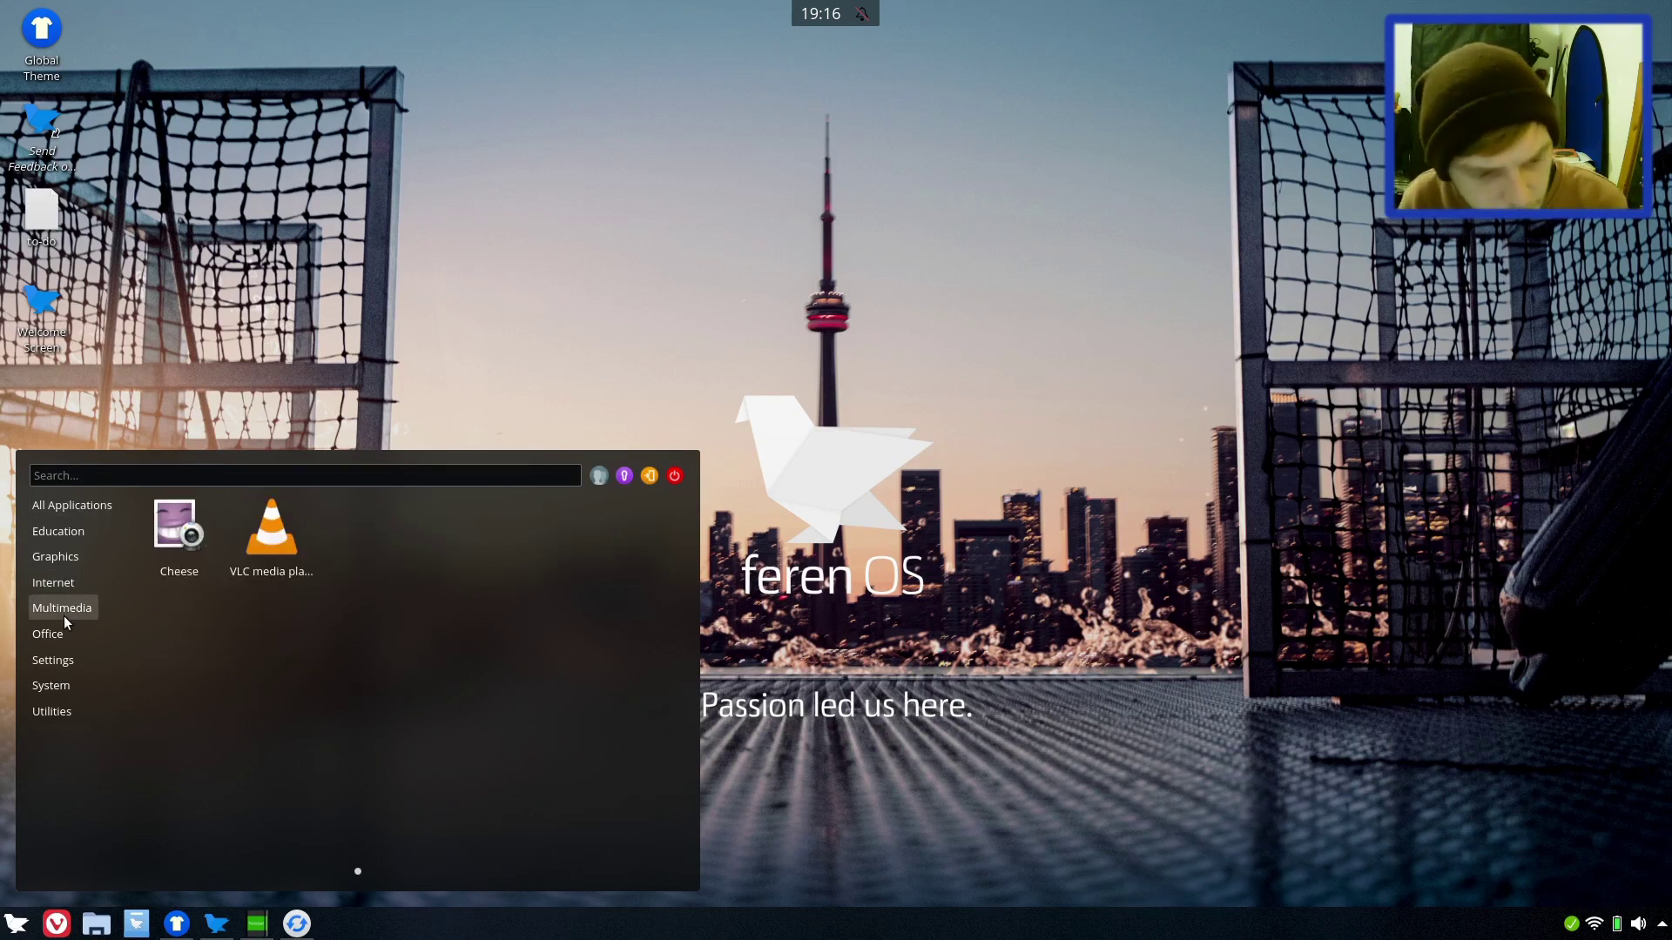
mouse_move(55, 635)
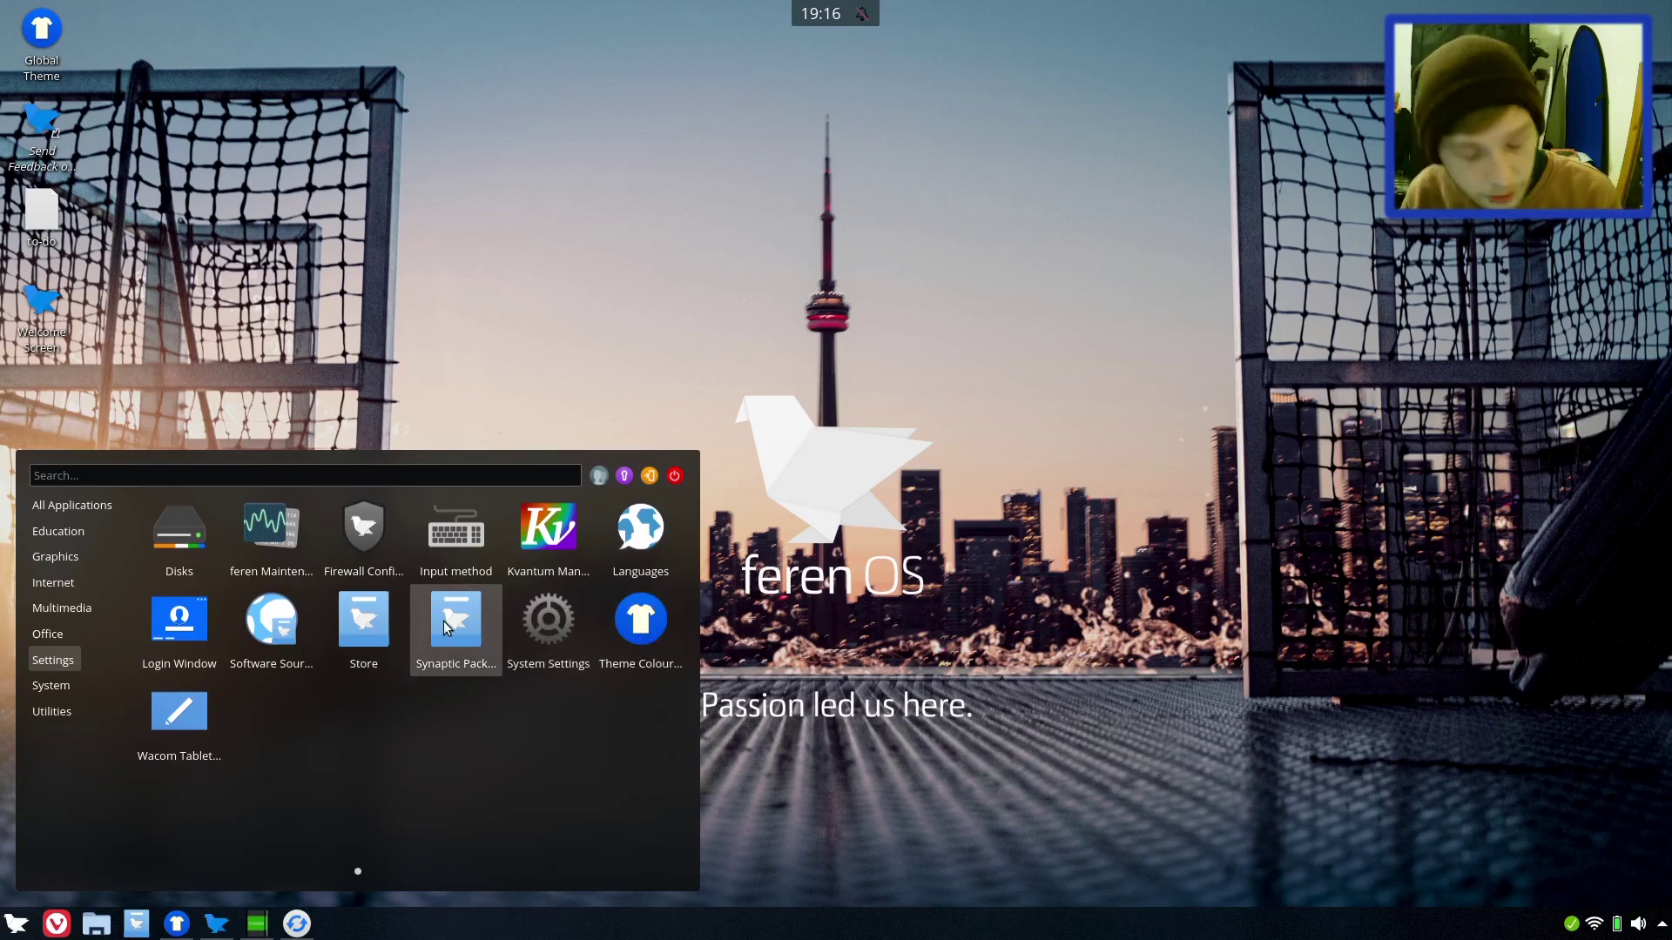
click(393, 622)
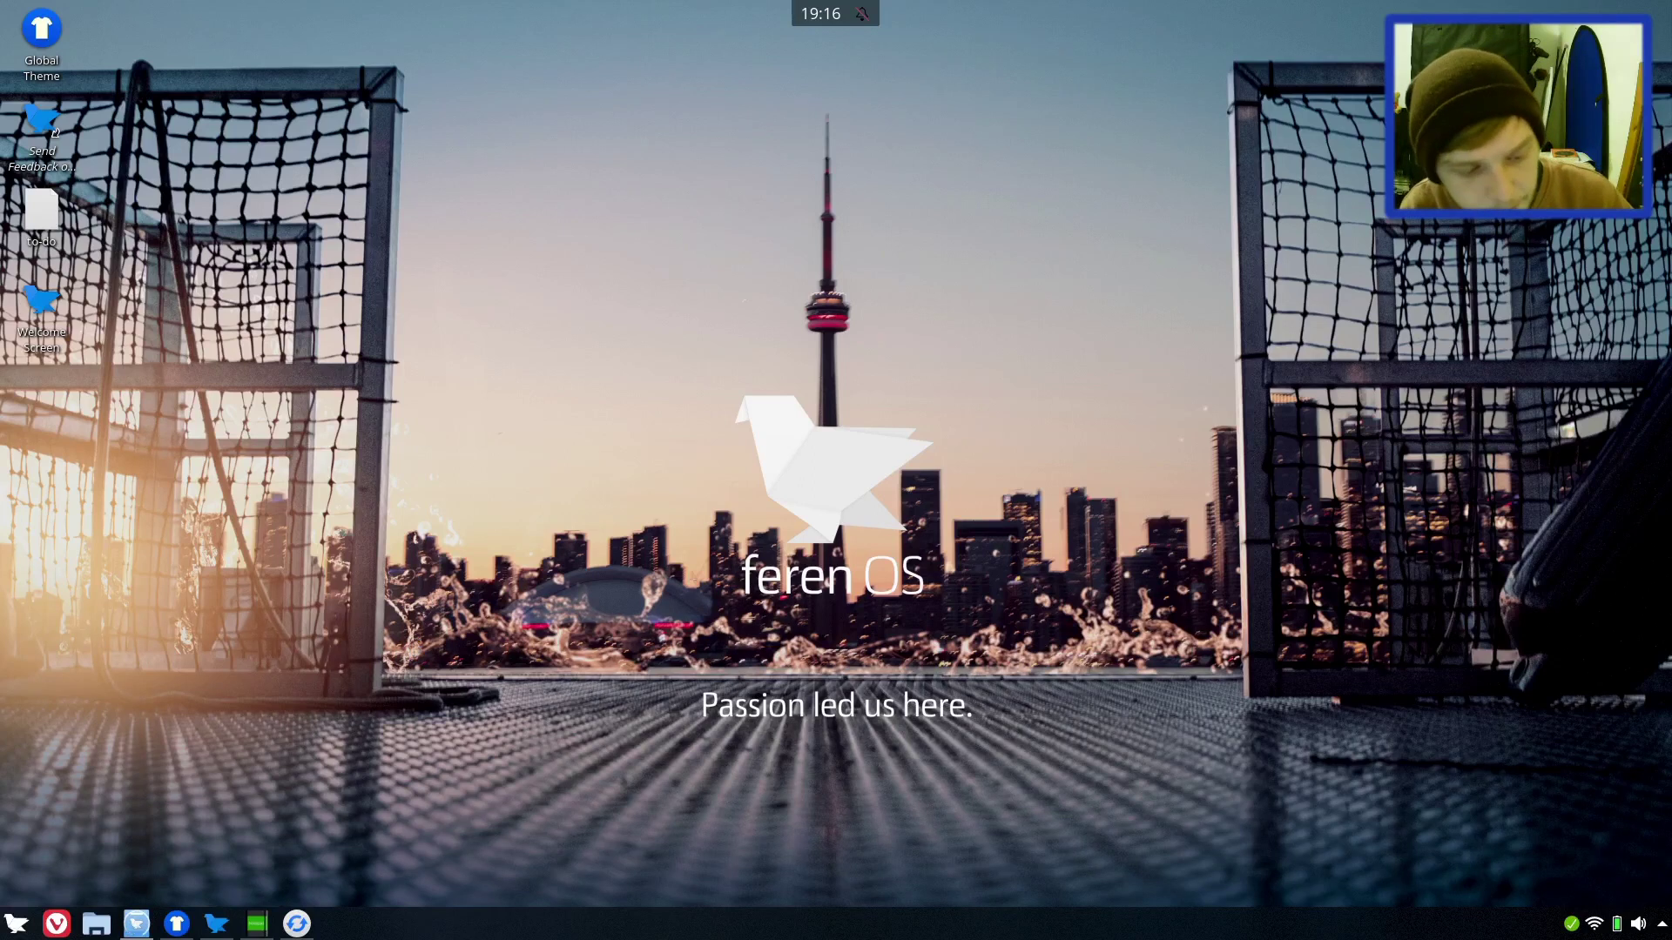
Step: Launch Timeshift by searching 'time' in the launcher and authorise it with the password
click(10, 926)
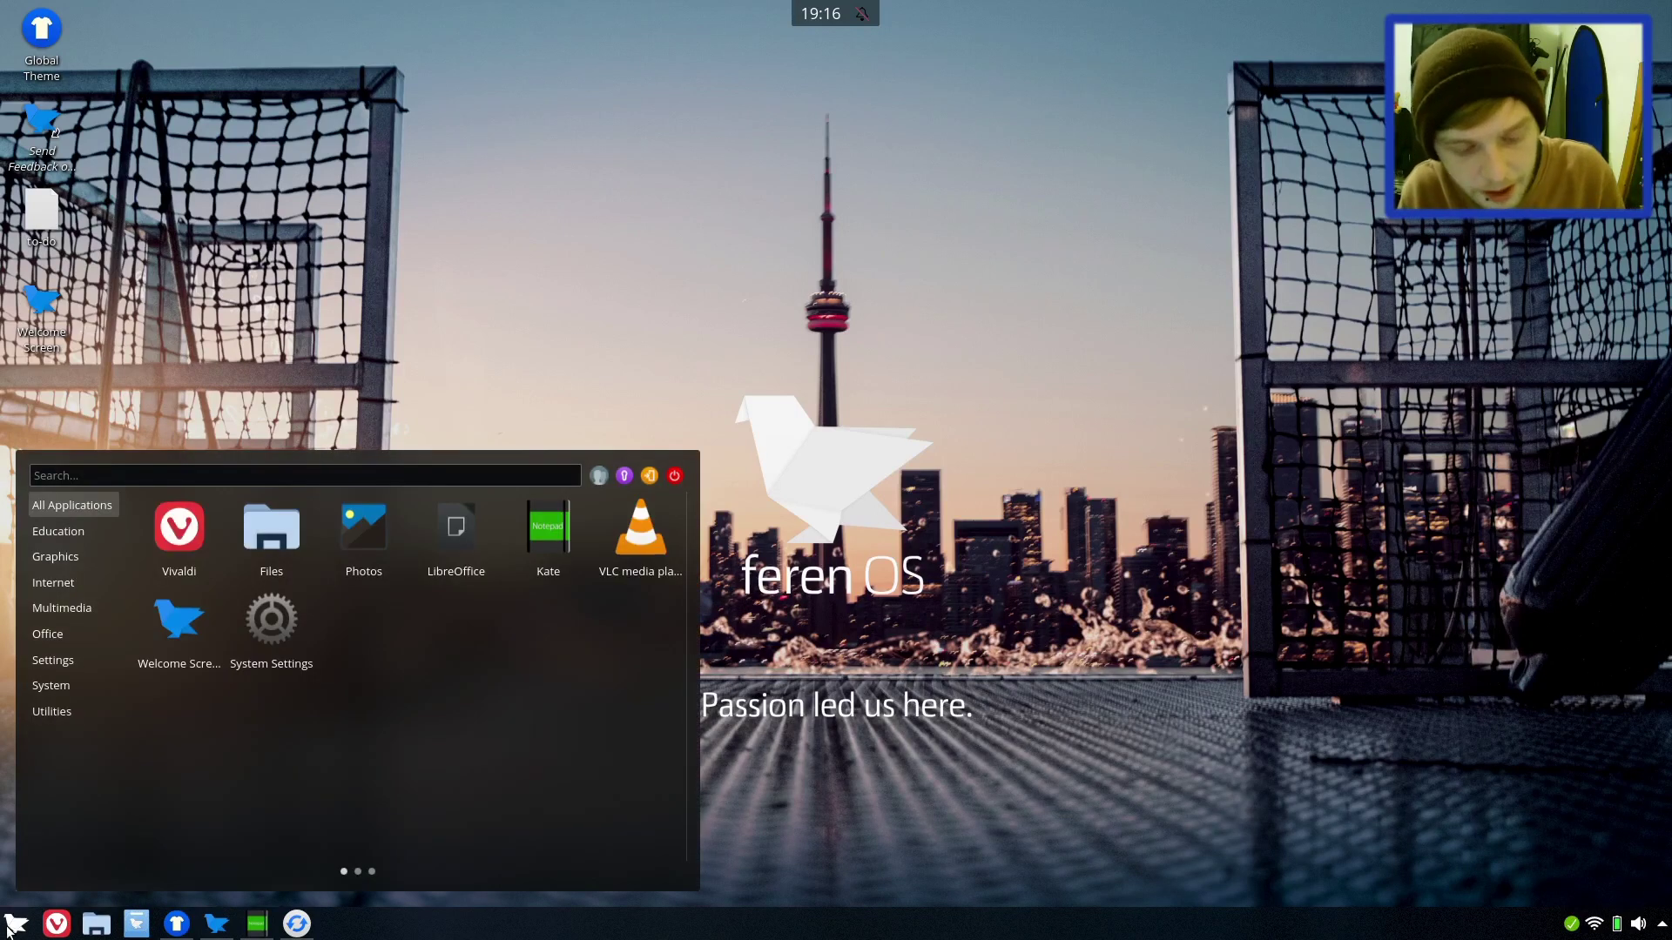
text(time)
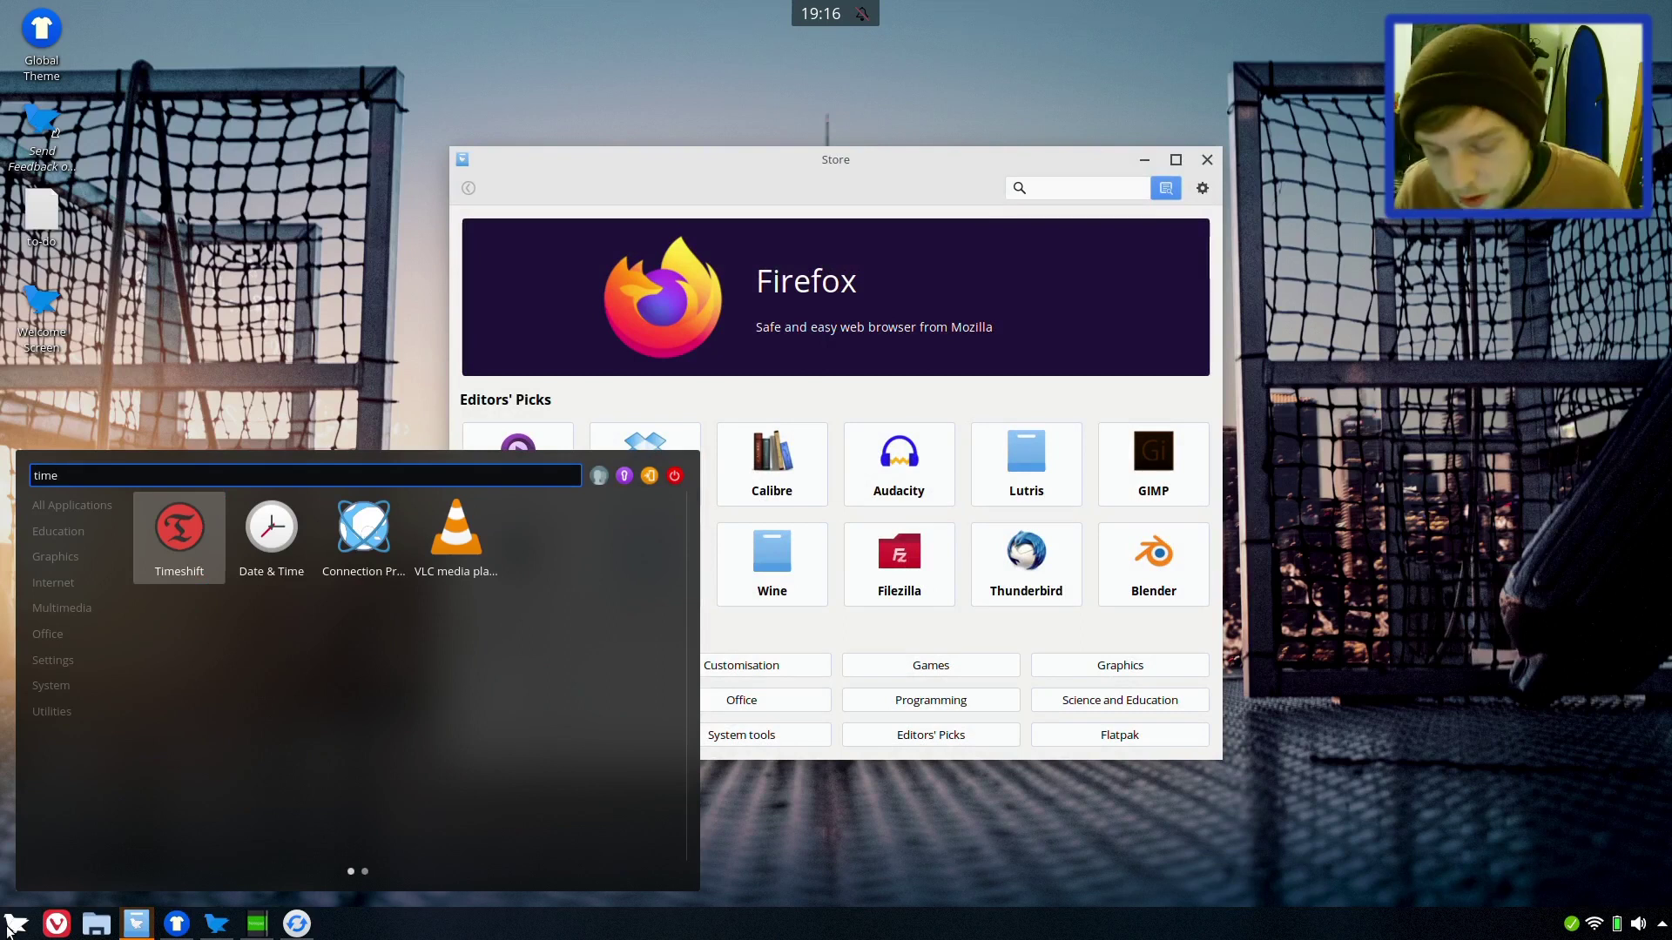
key(Return)
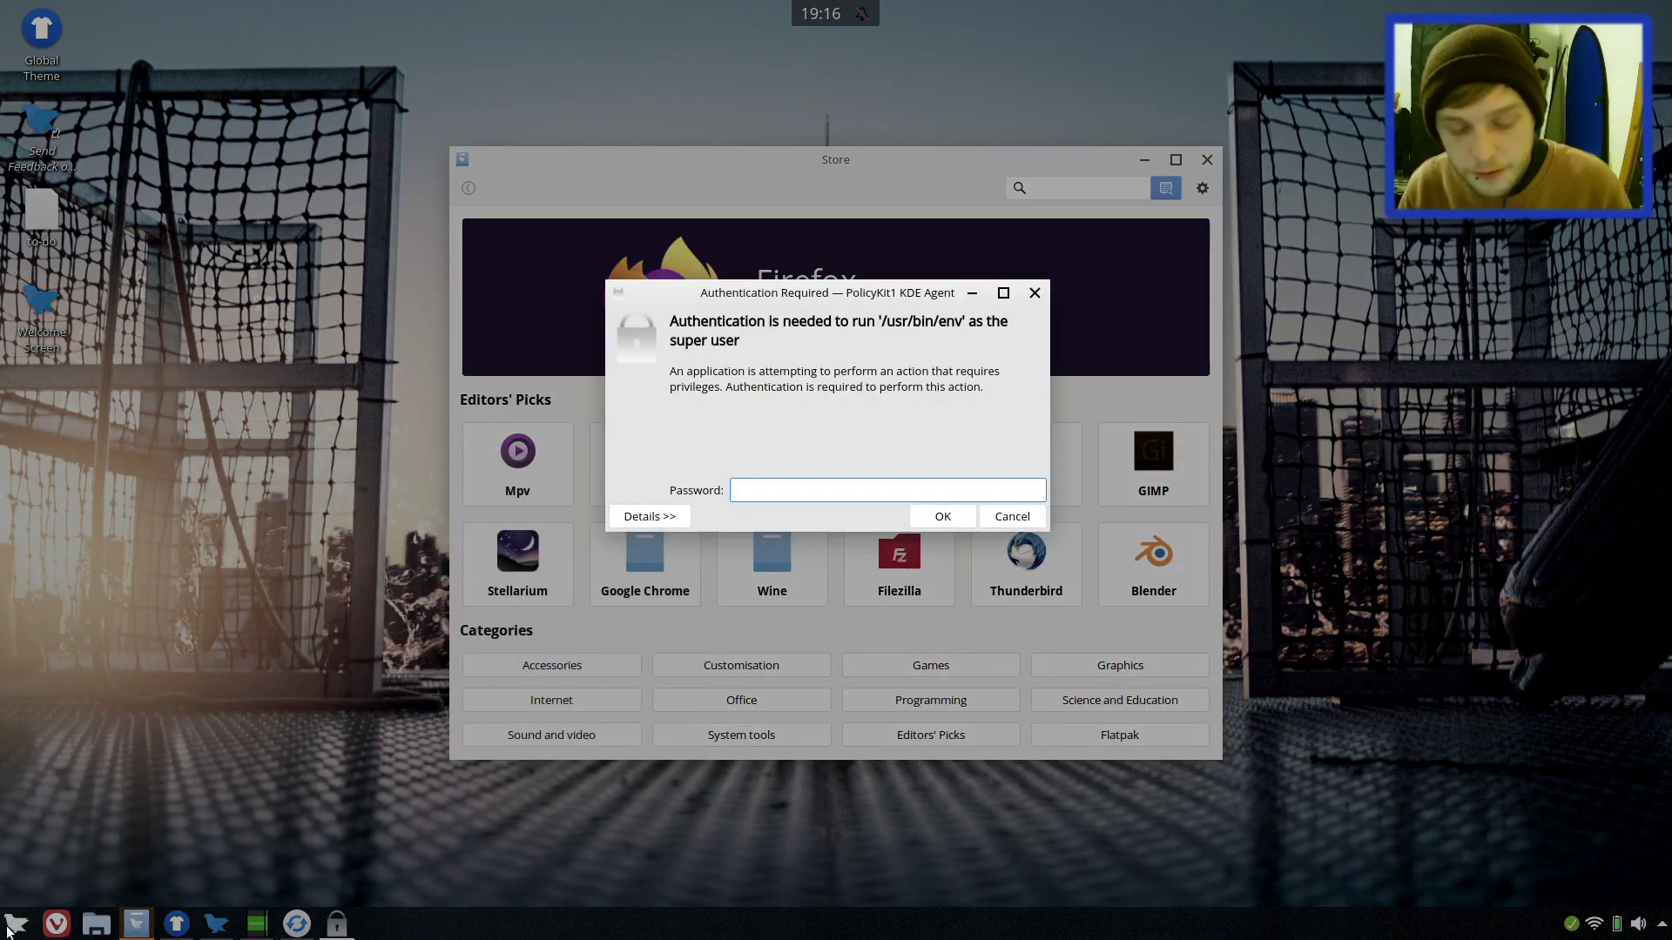
text(*********)
key(Return)
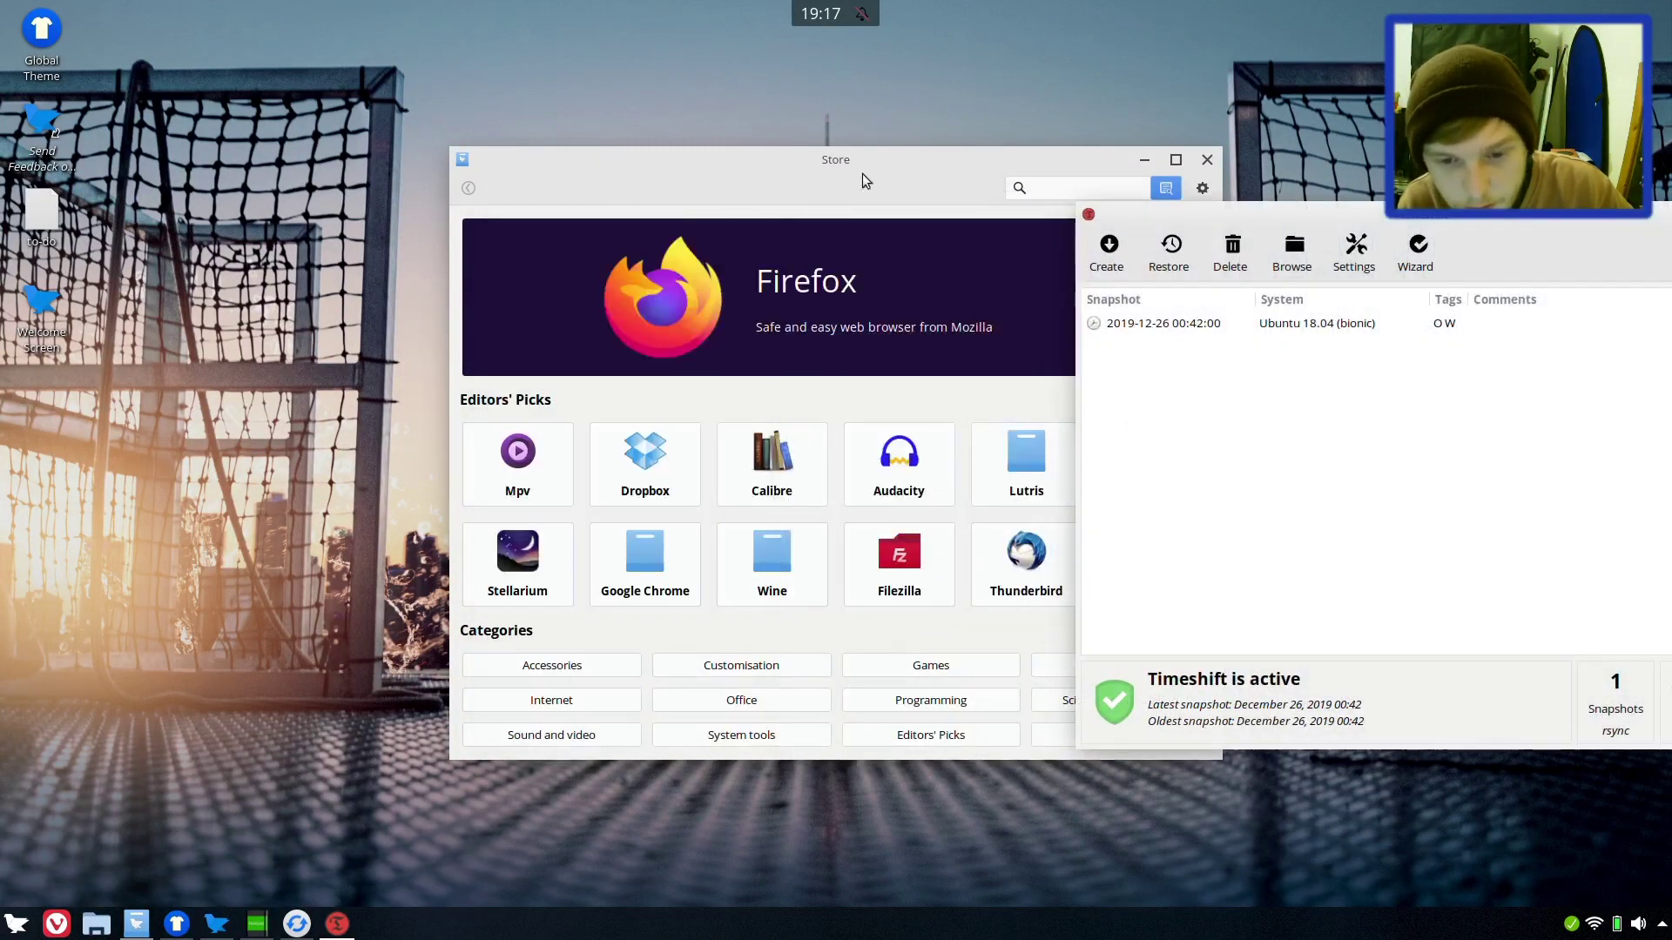
Step: Minimise Timeshift and move the Store window back to the screen centre
drag(808, 171, 473, 188)
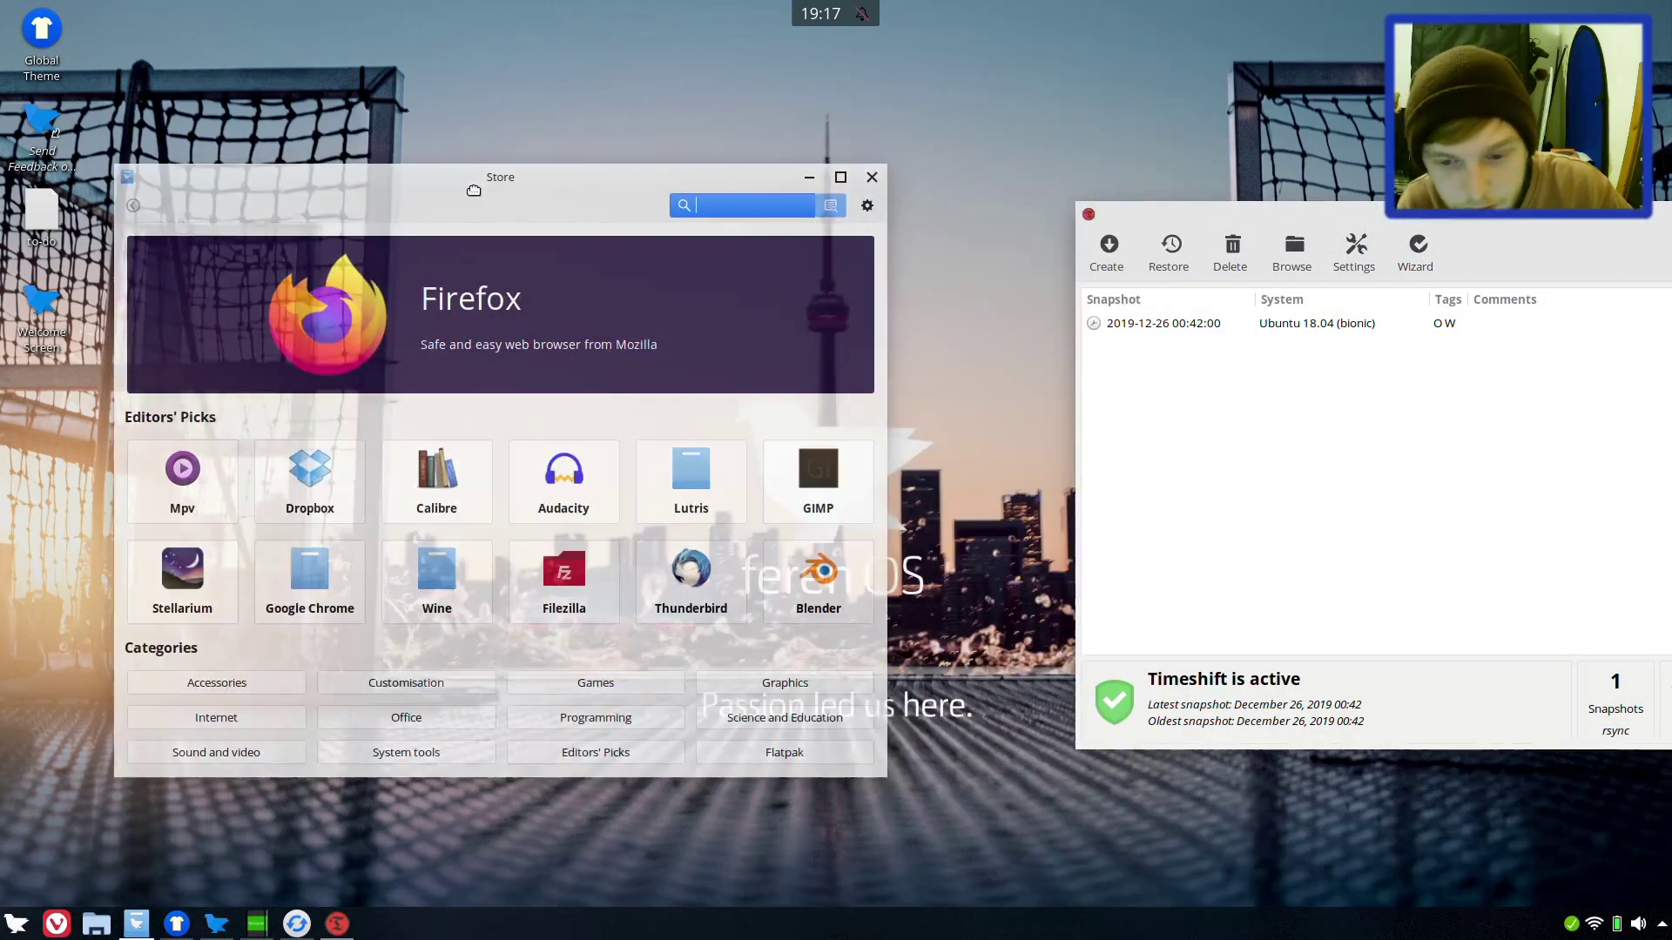
drag(1306, 219, 1136, 218)
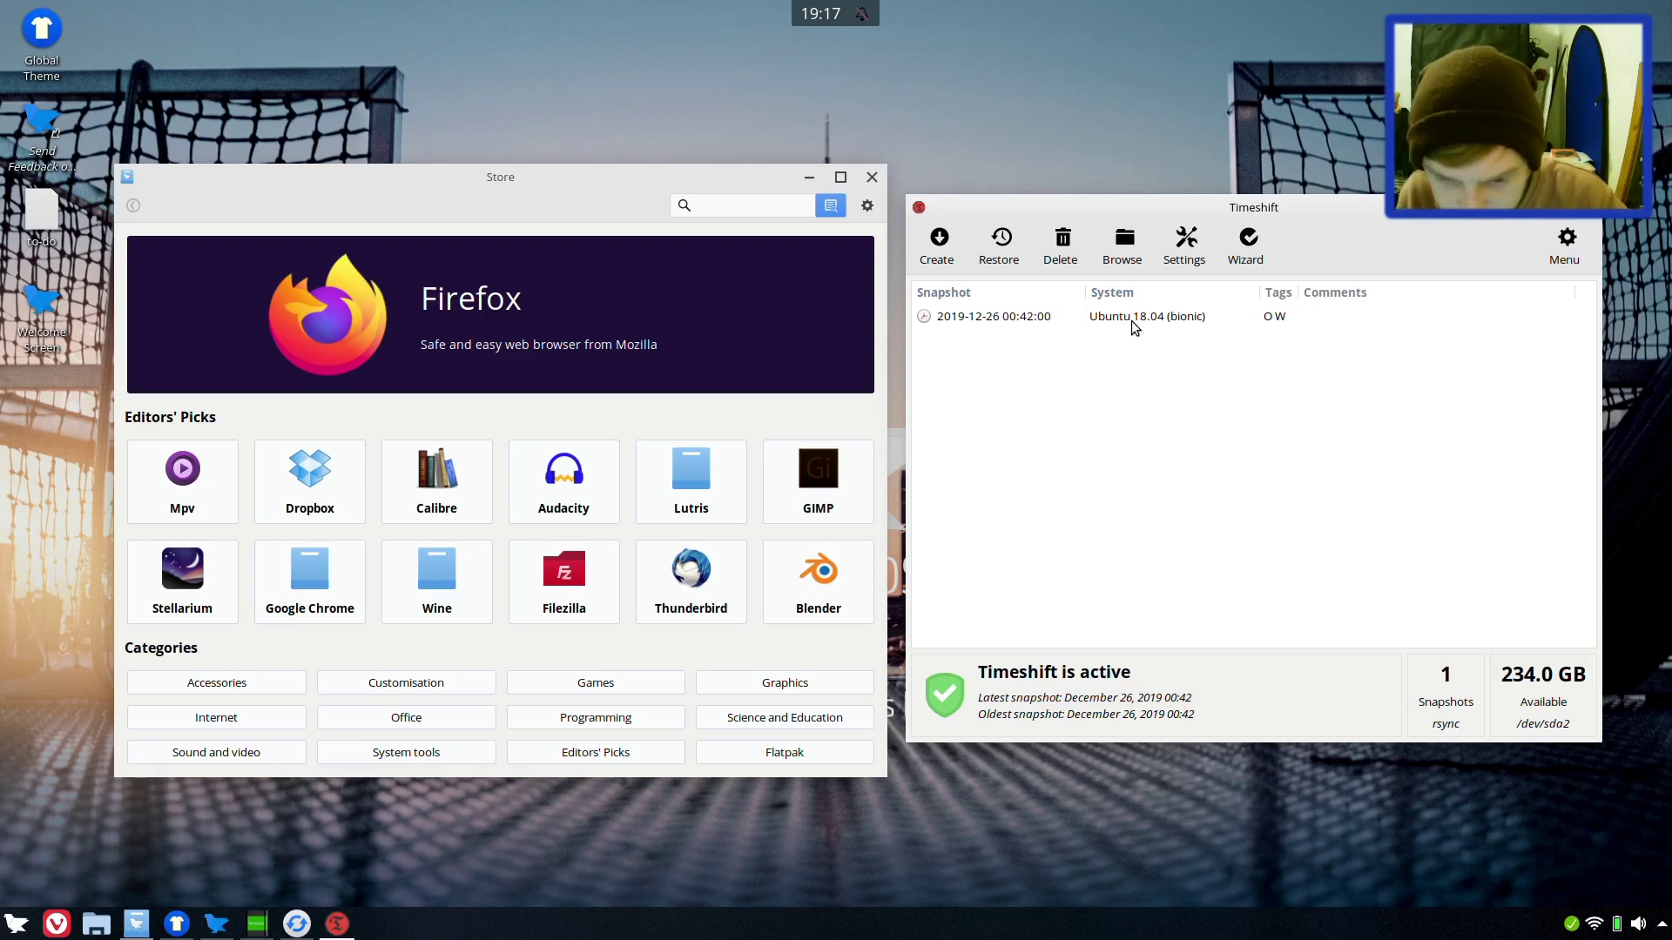
click(1527, 218)
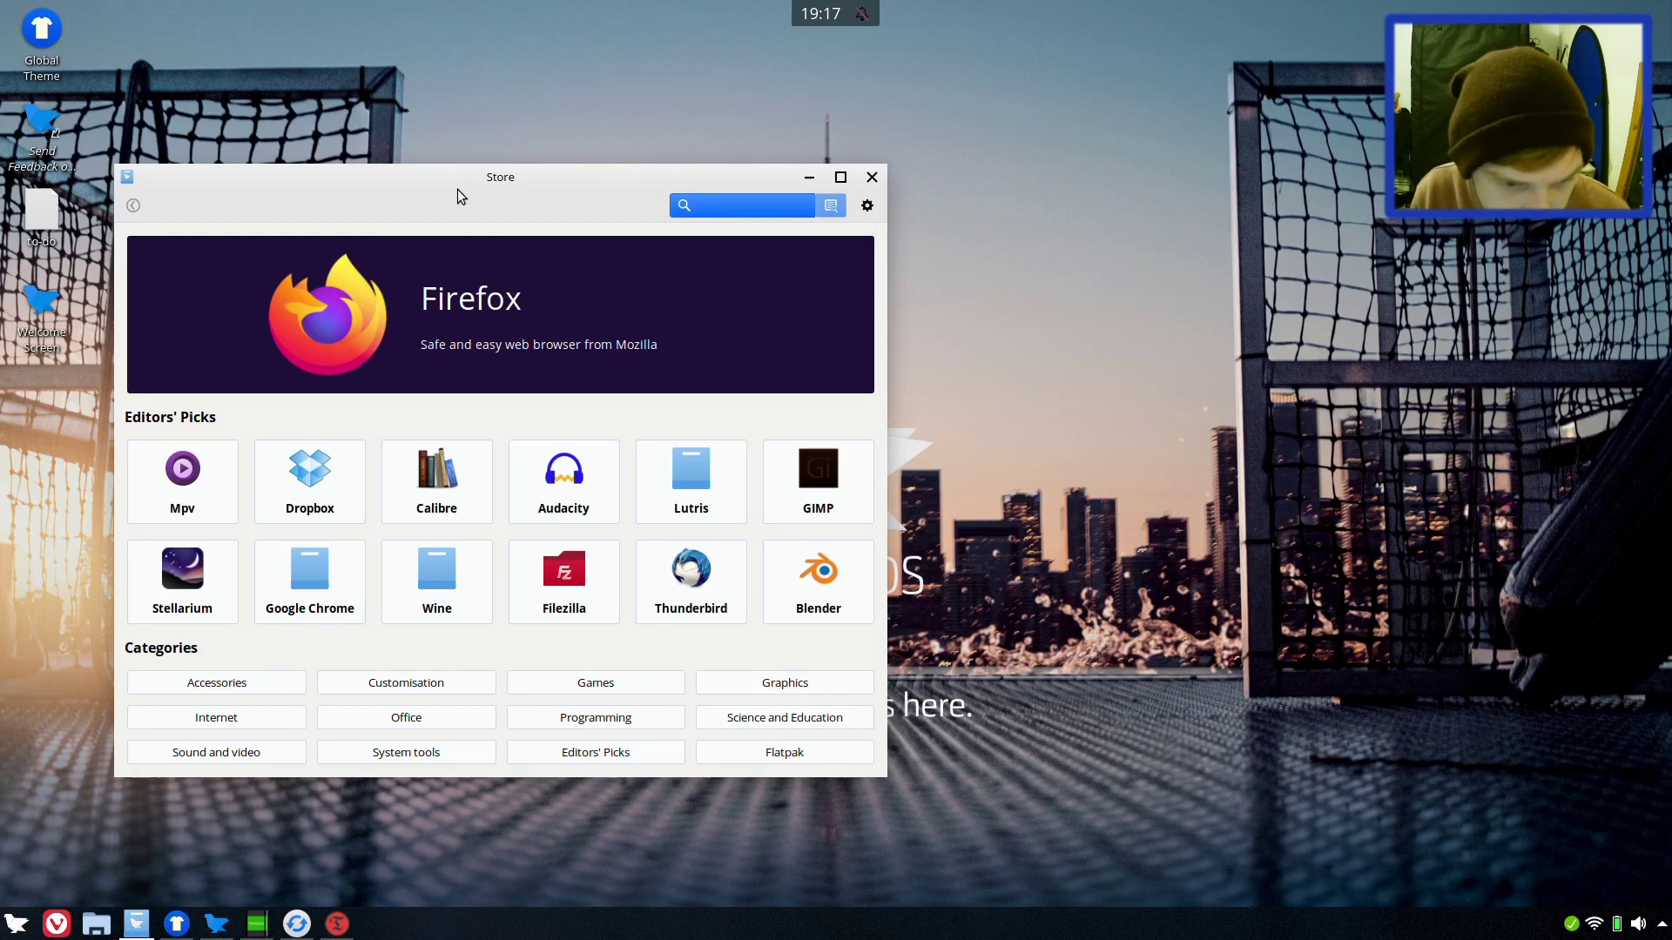
drag(445, 184, 834, 184)
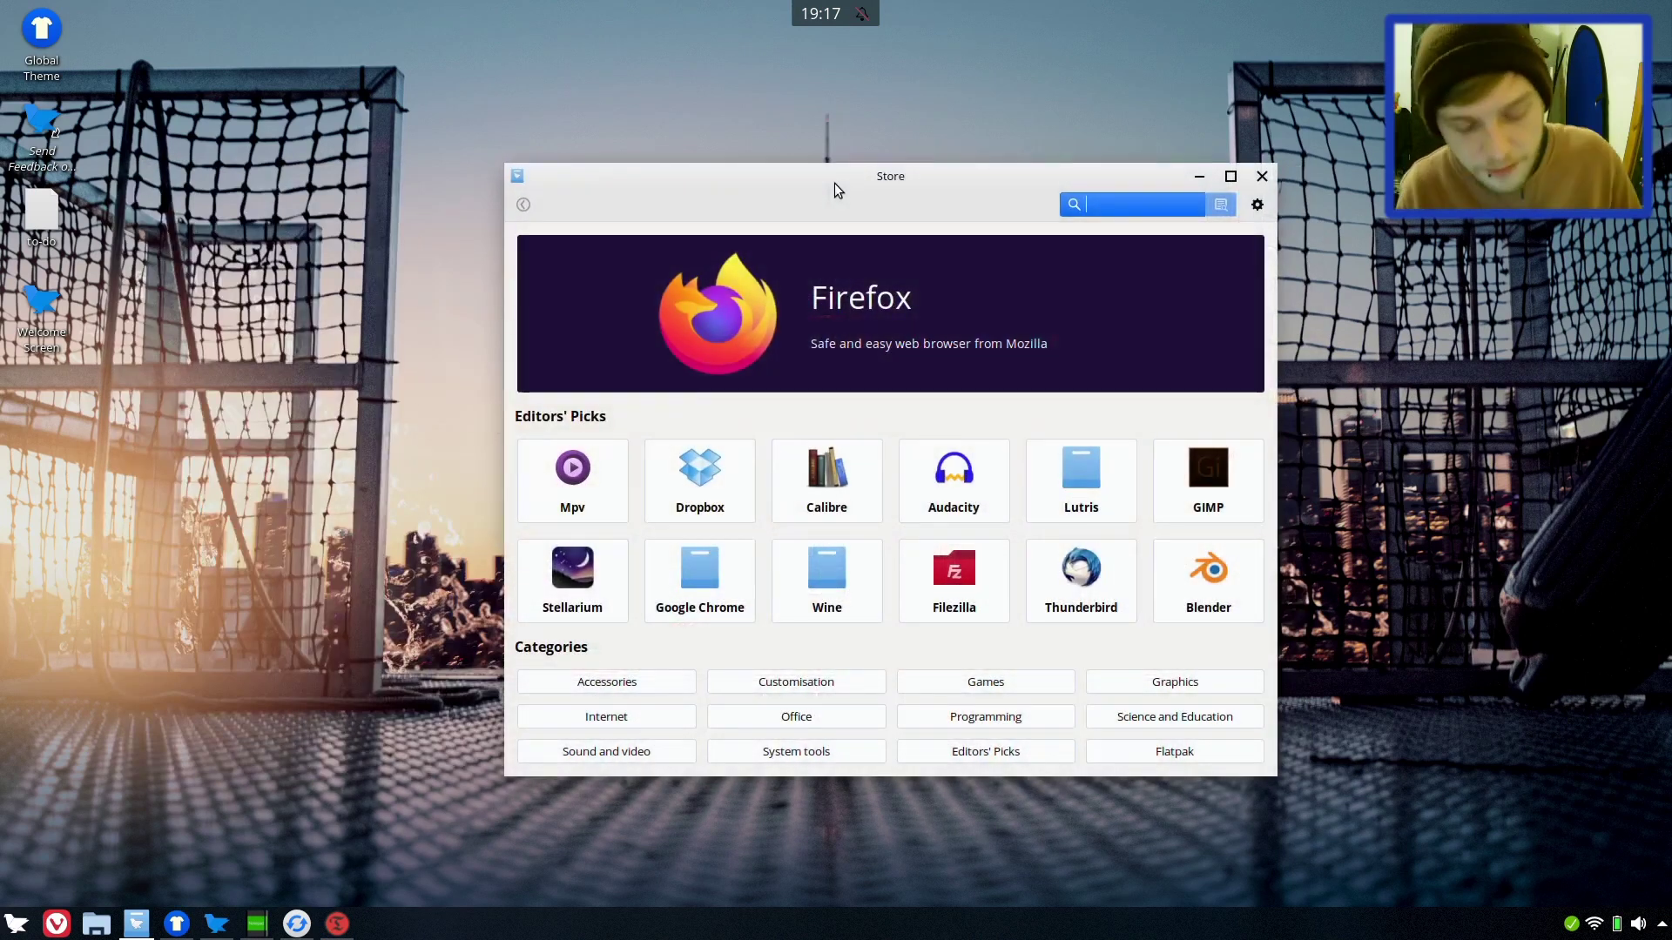
Step: In a new terminal, run the flatpak and snap commands to check their availability
key(ctrl+alt+t)
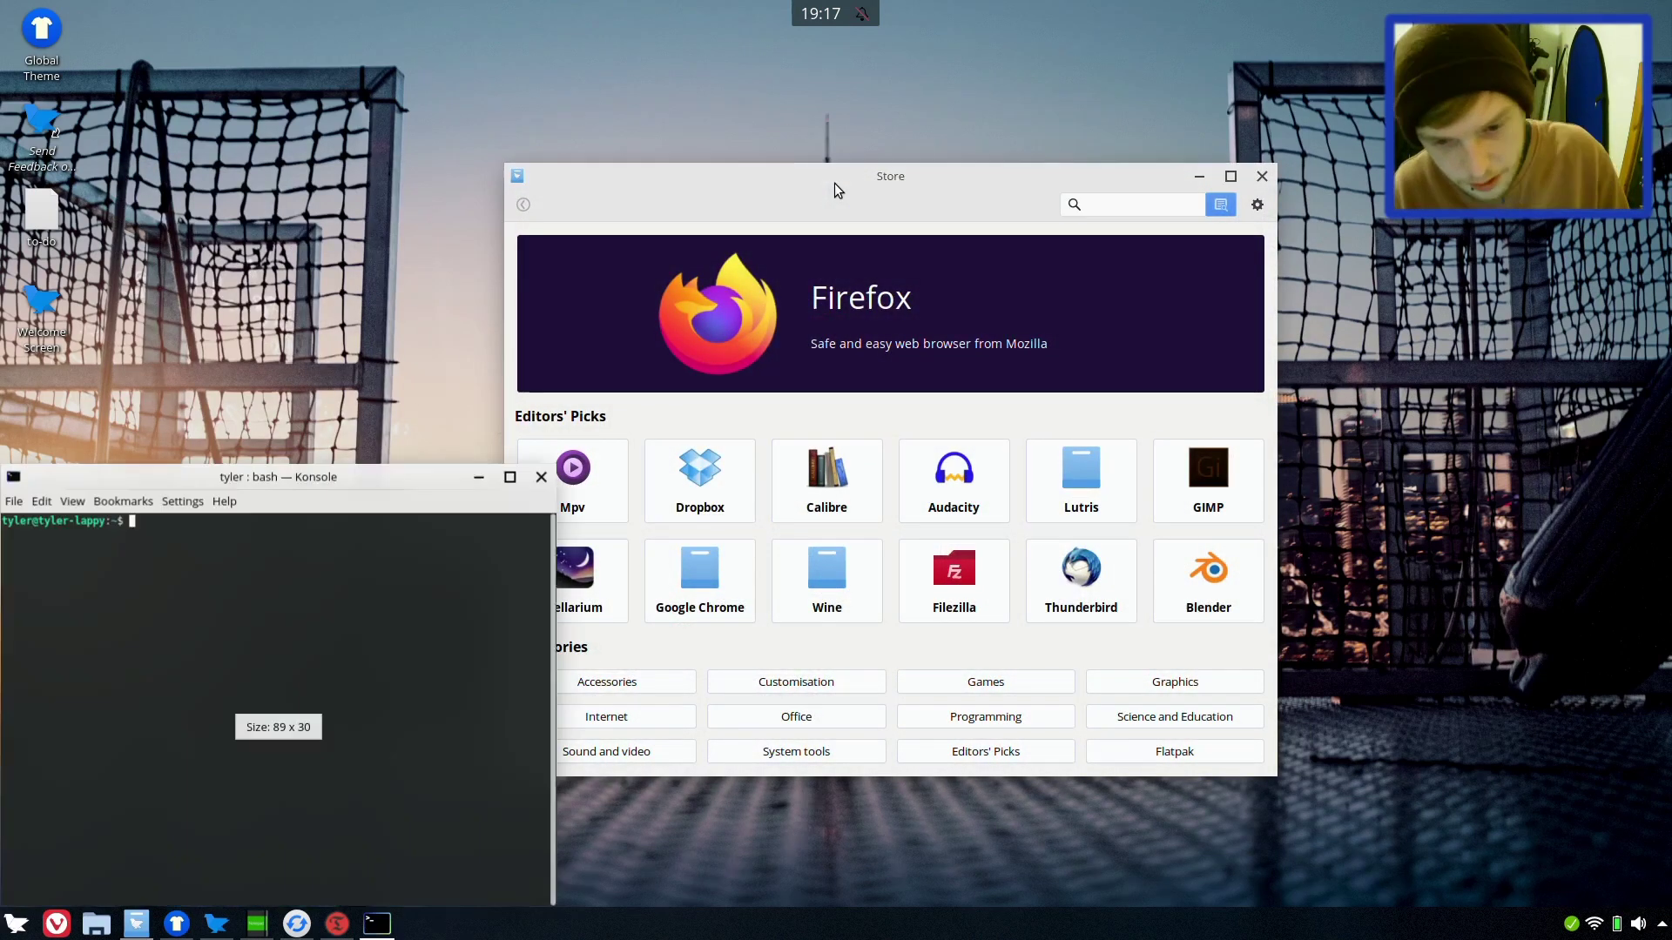
text(flatpak)
key(Return)
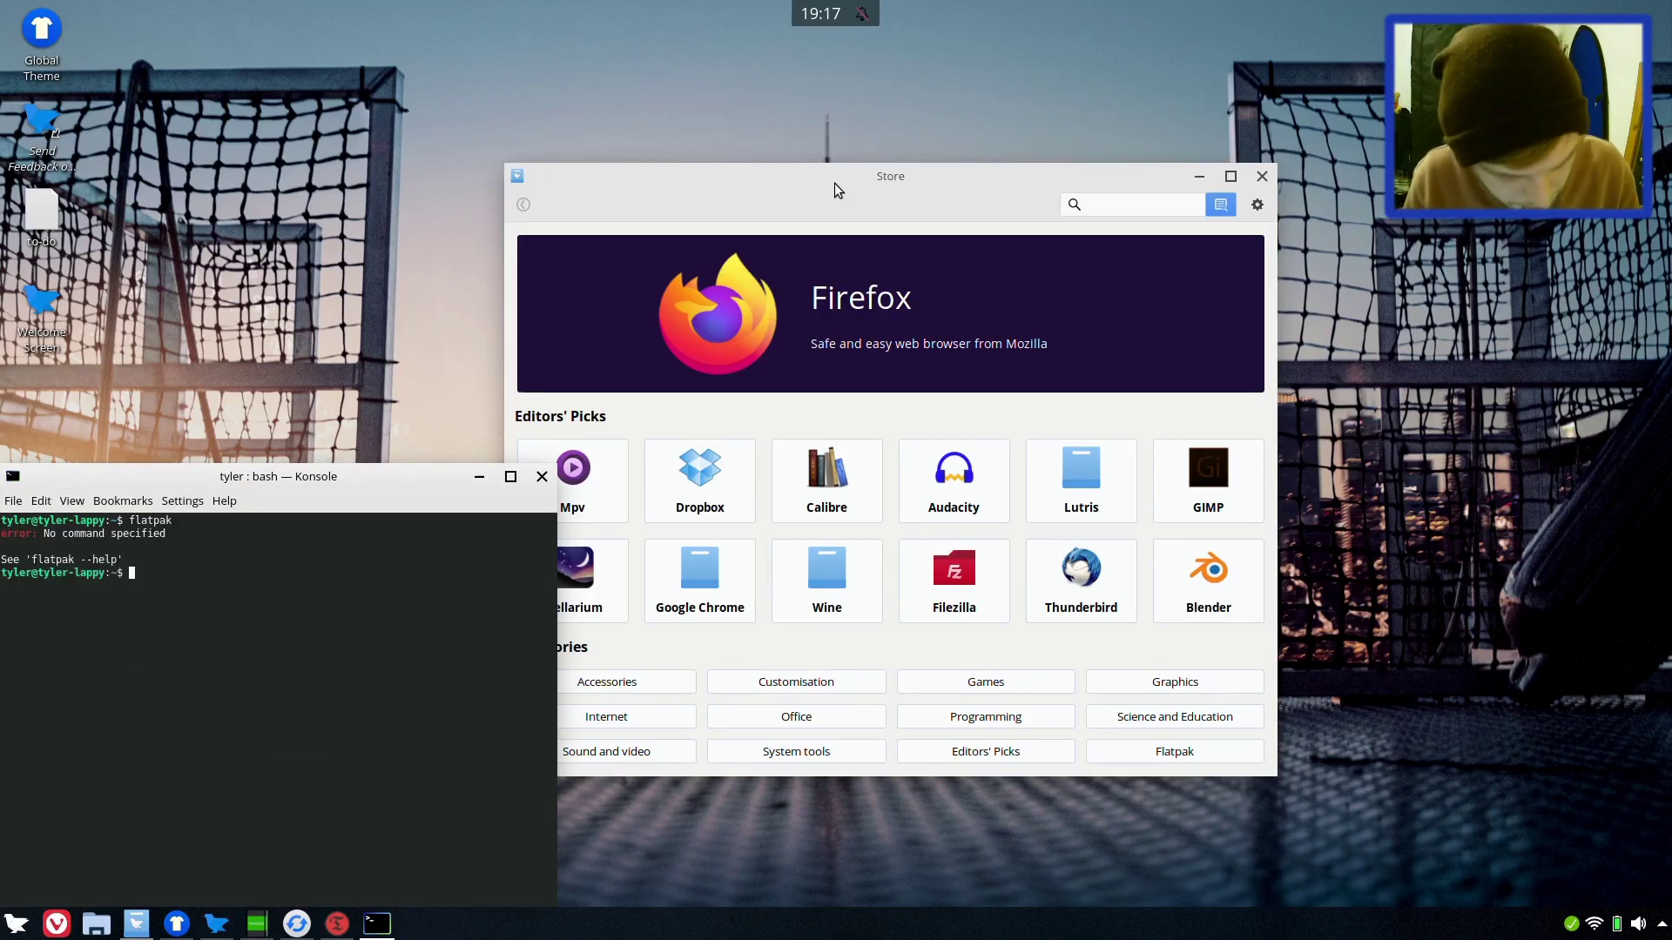
text(snap)
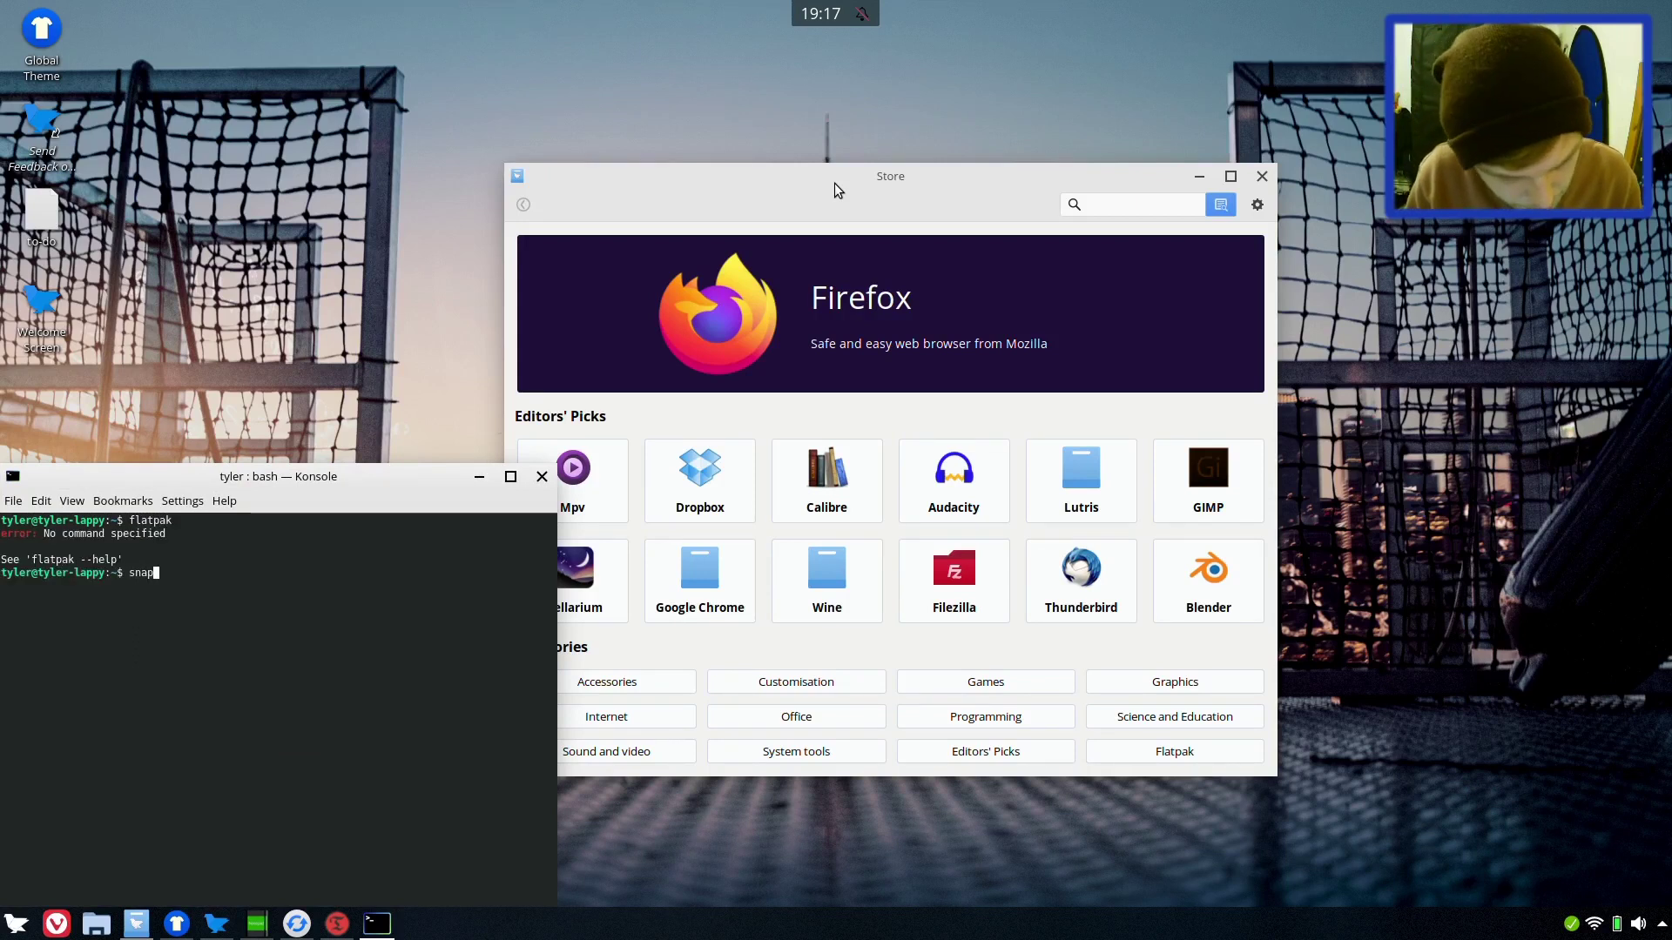
key(Return)
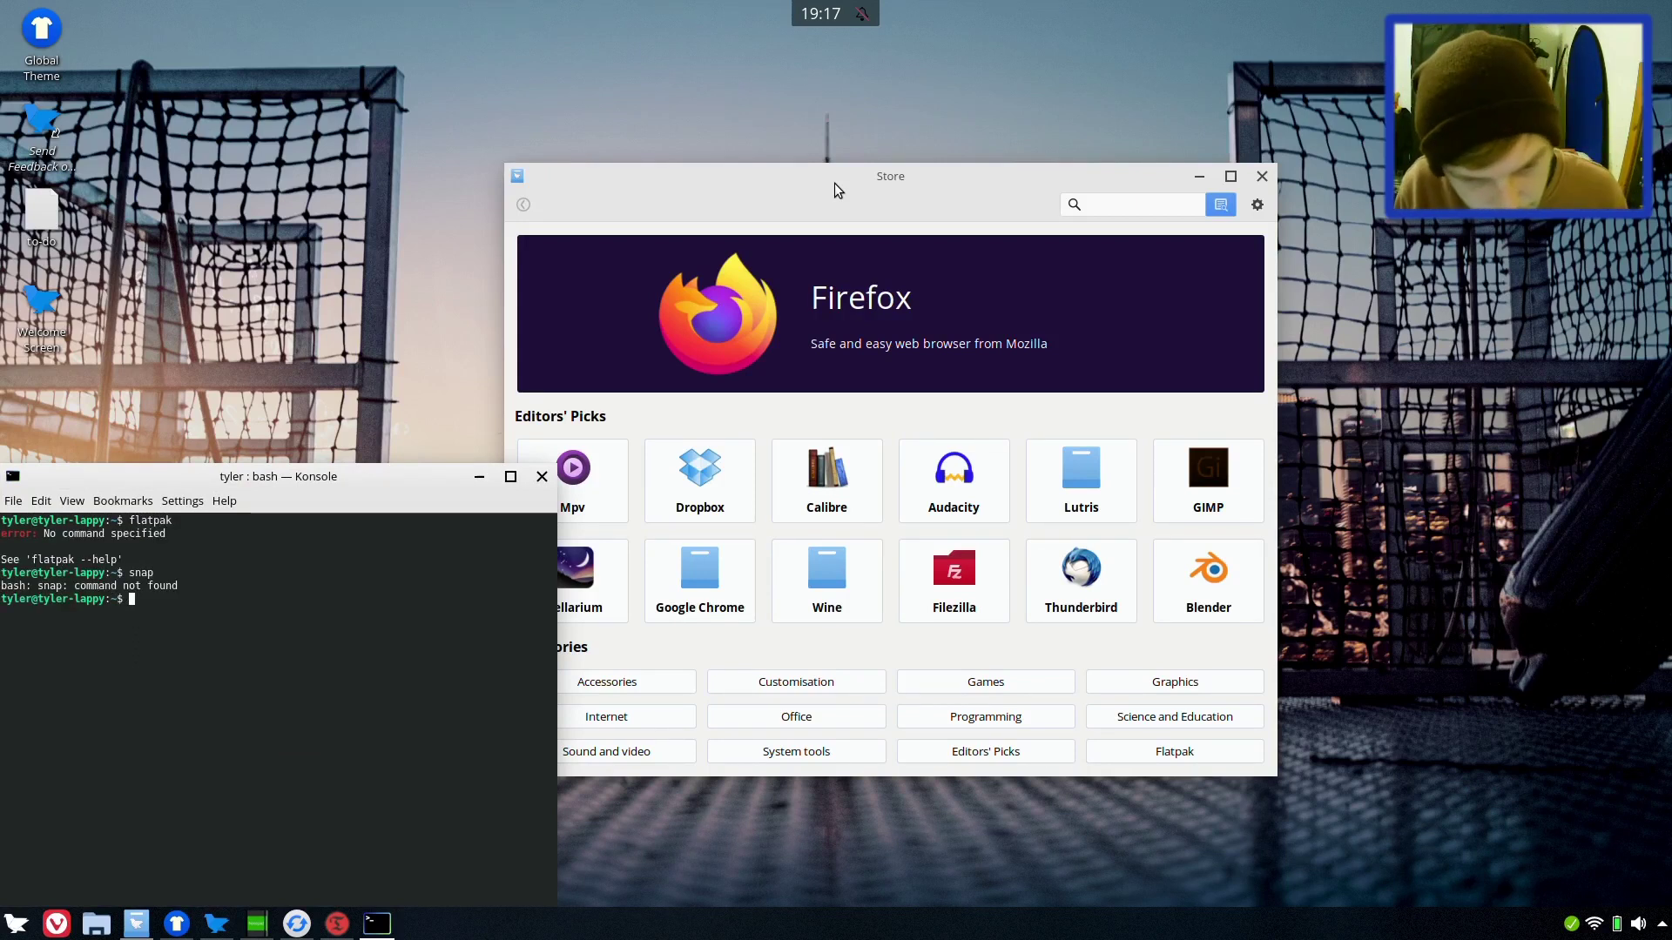
Step: Search the Store for 'kdenlive', then shift the Store aside and centre the terminal
click(998, 178)
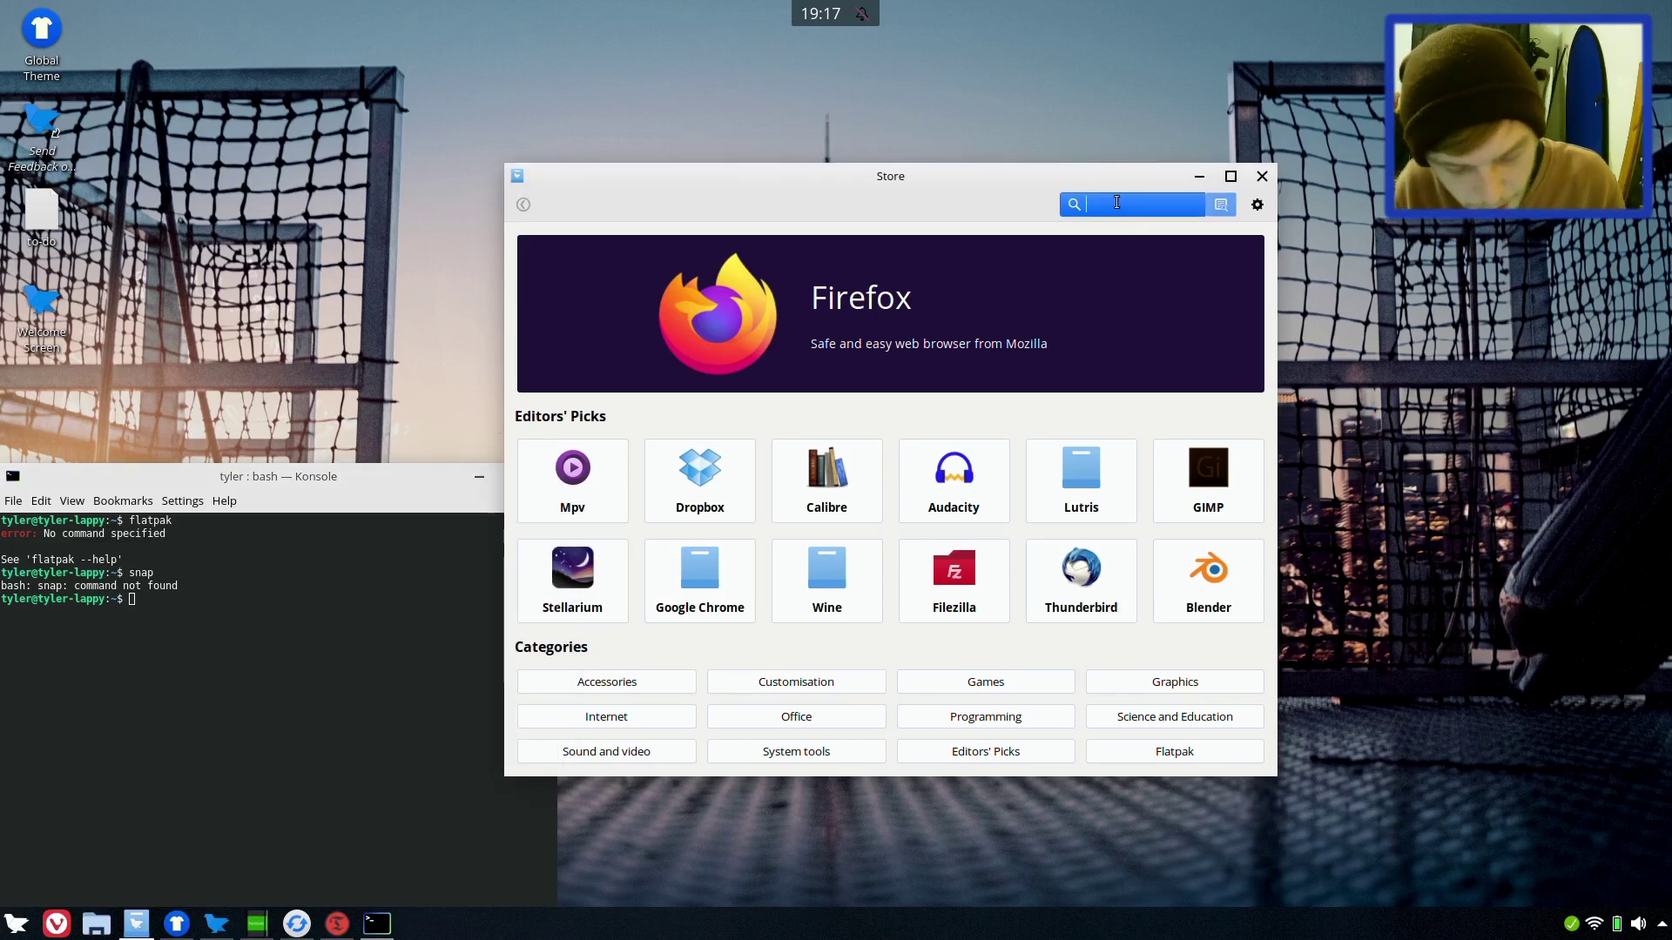
text(kde)
key(BackSpace)
key(BackSpace)
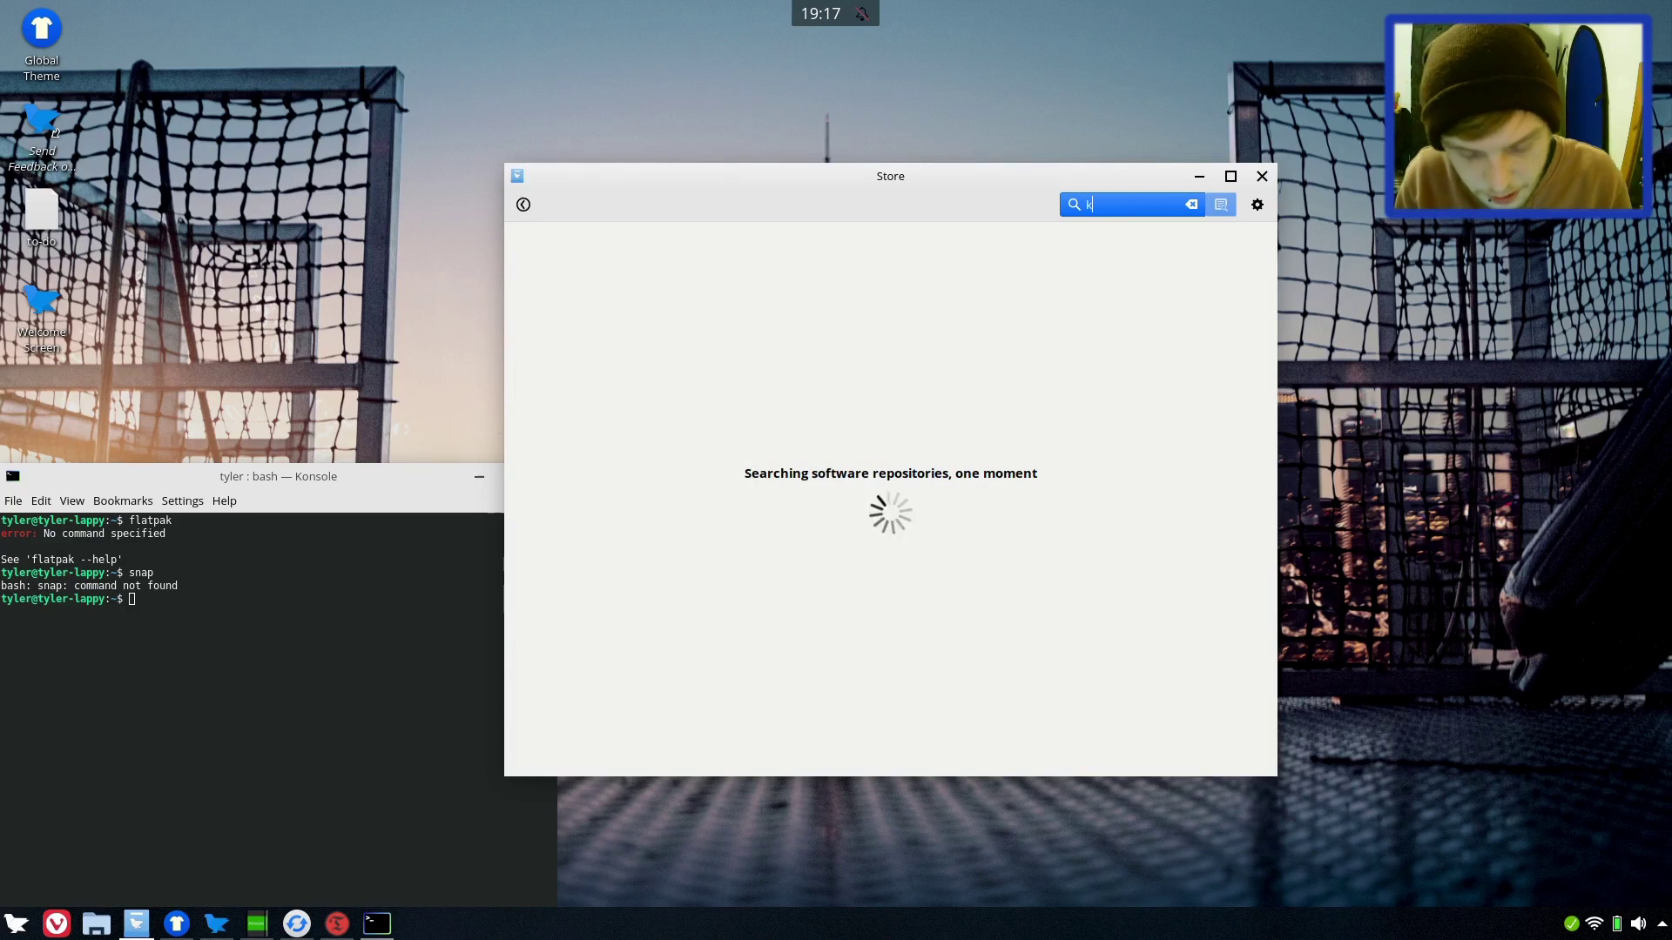
text(denlive)
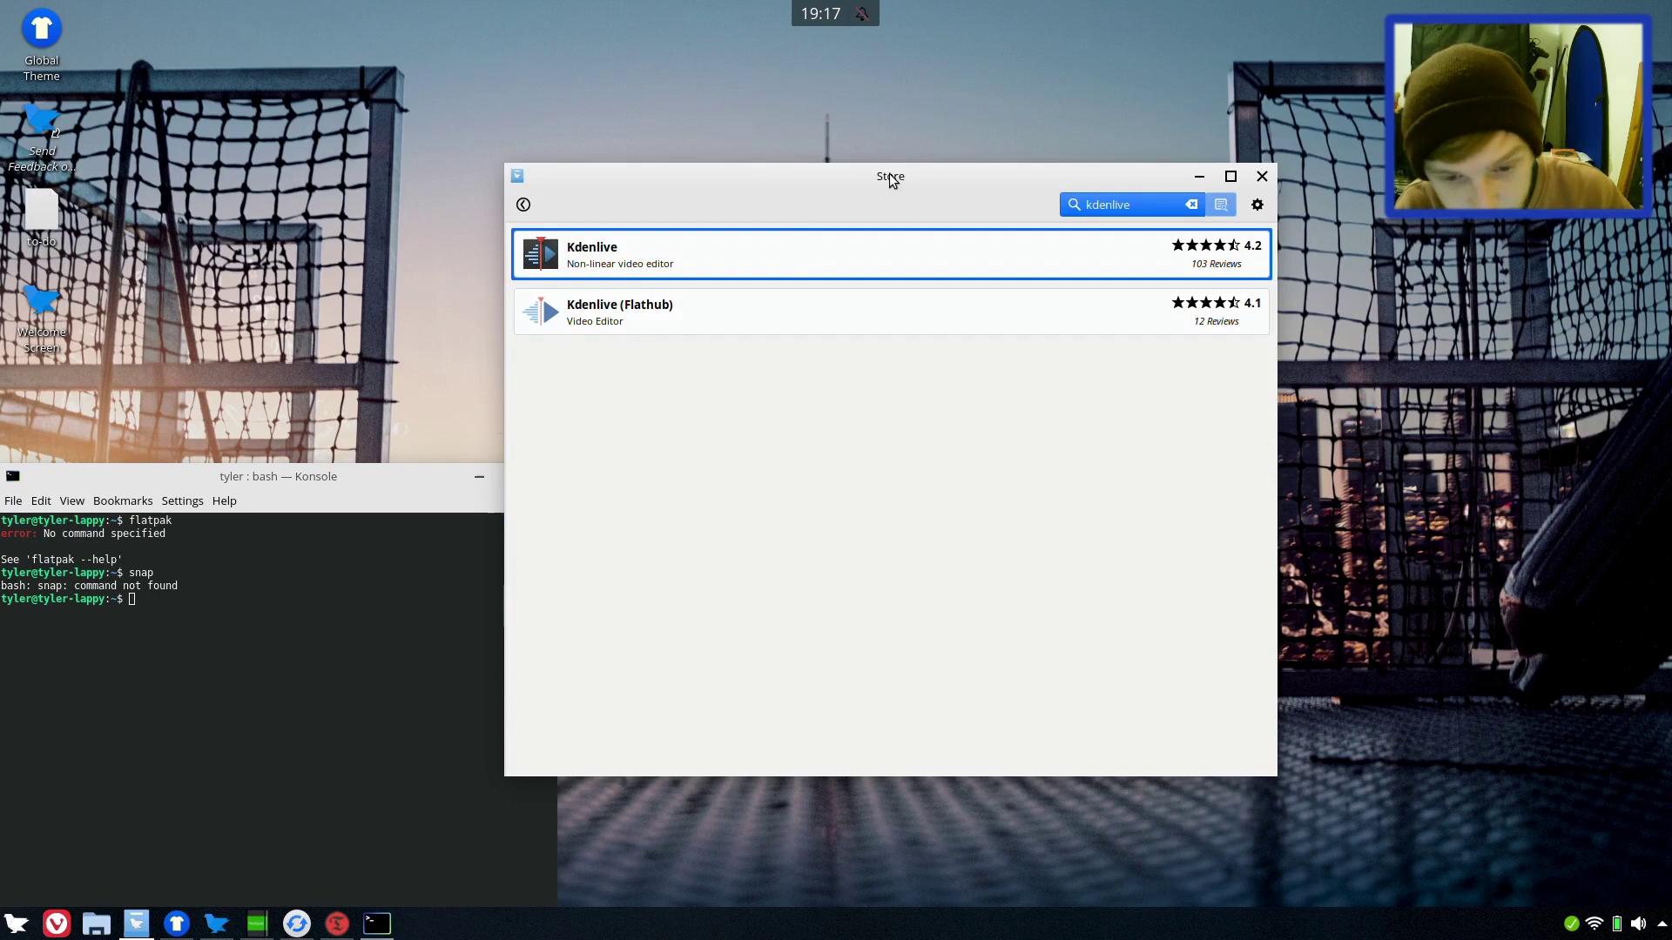
drag(905, 176, 1006, 188)
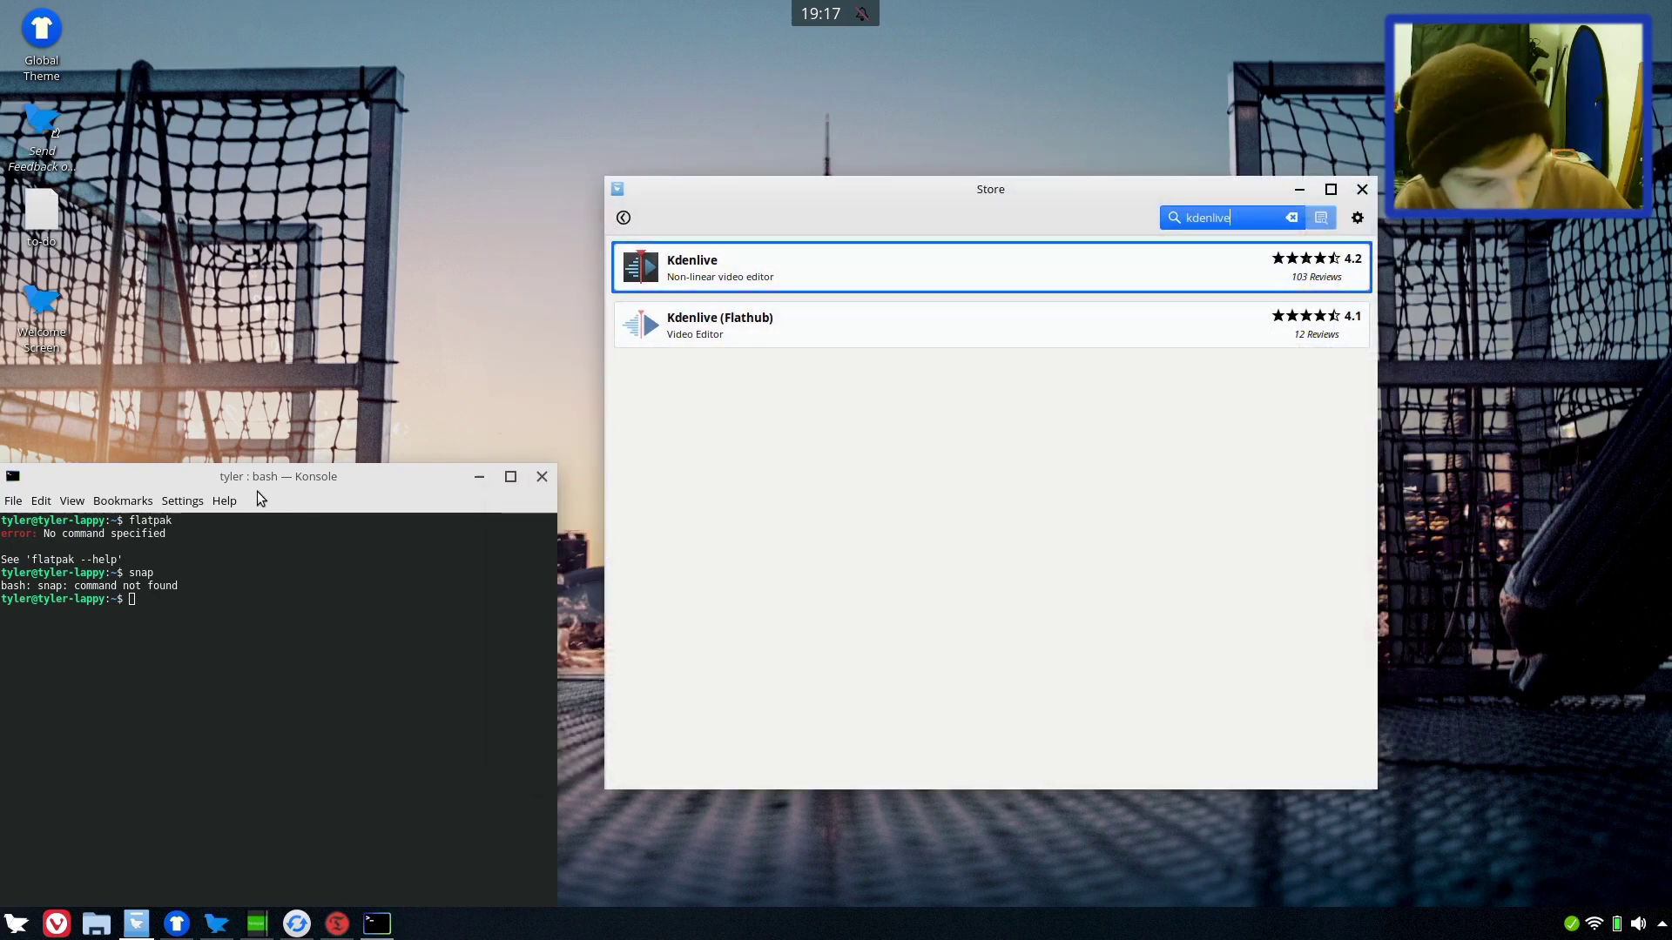
drag(232, 479, 704, 243)
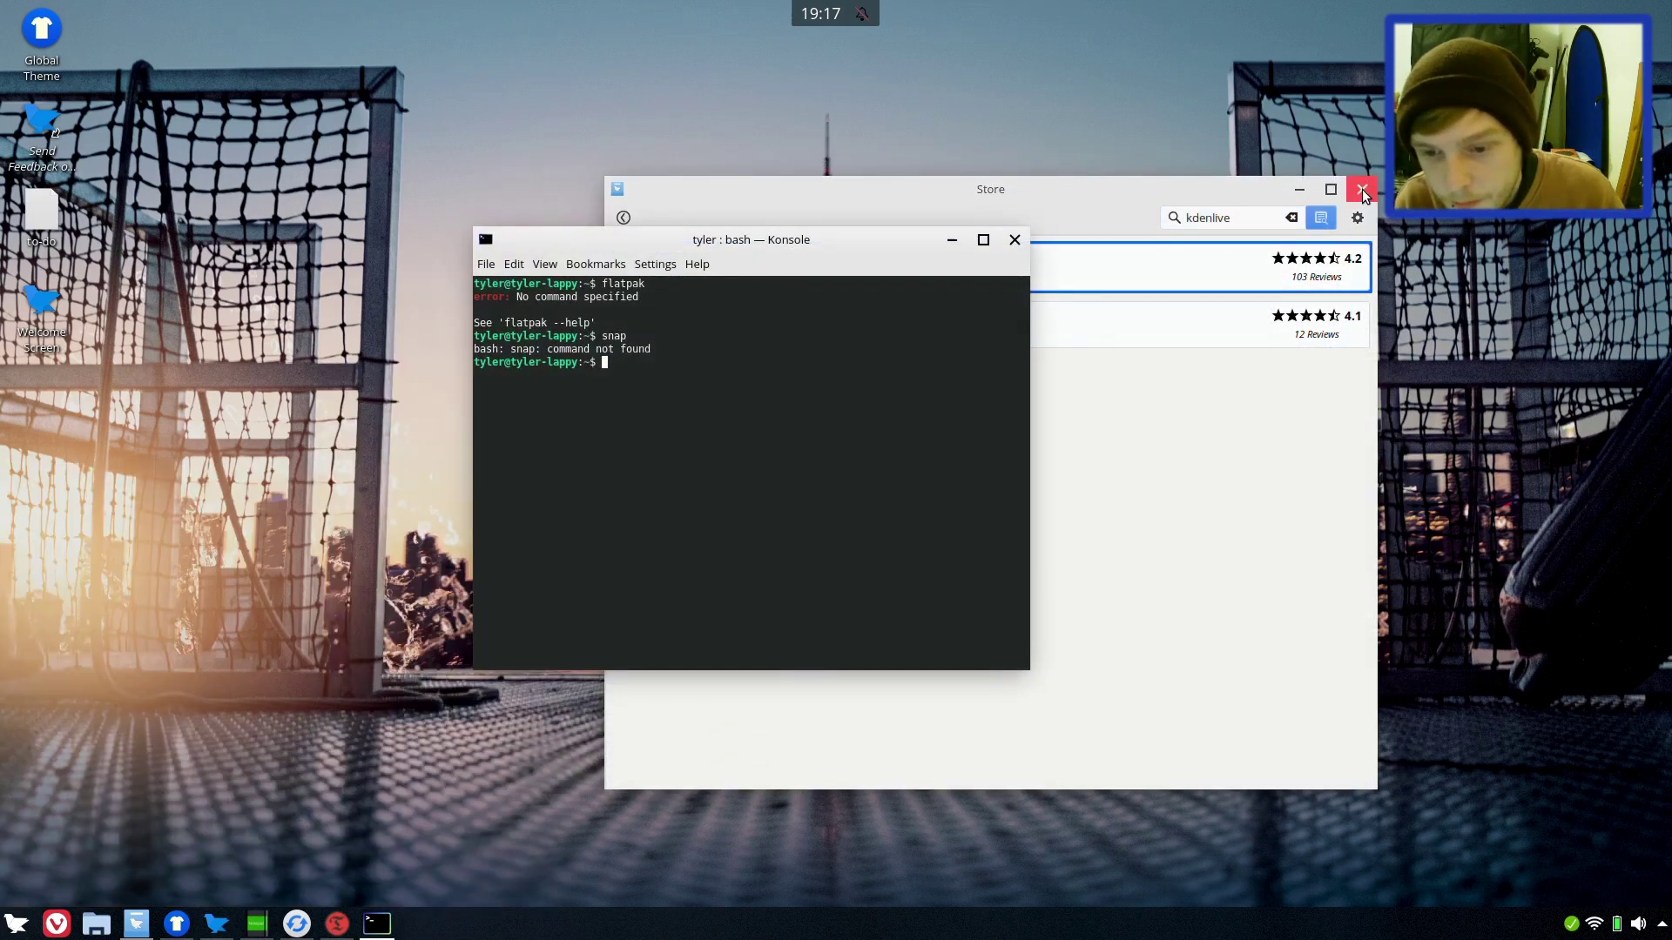
Step: Close the Store and terminal and bring up the Global Theme settings
click(1361, 189)
click(1016, 240)
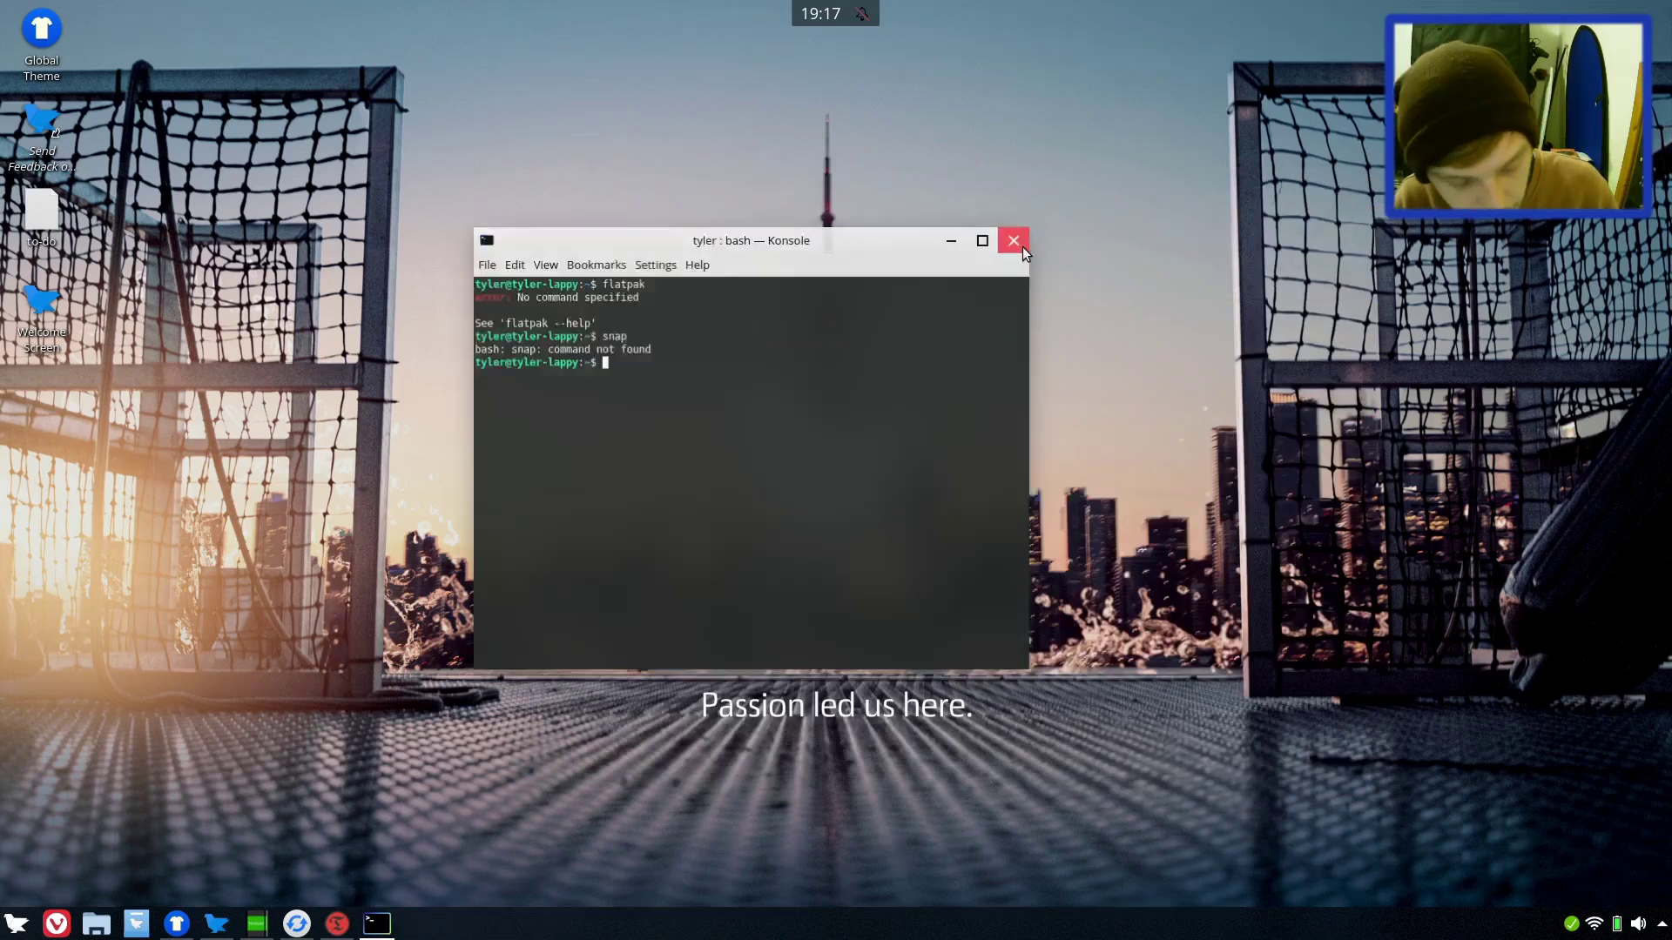
click(178, 926)
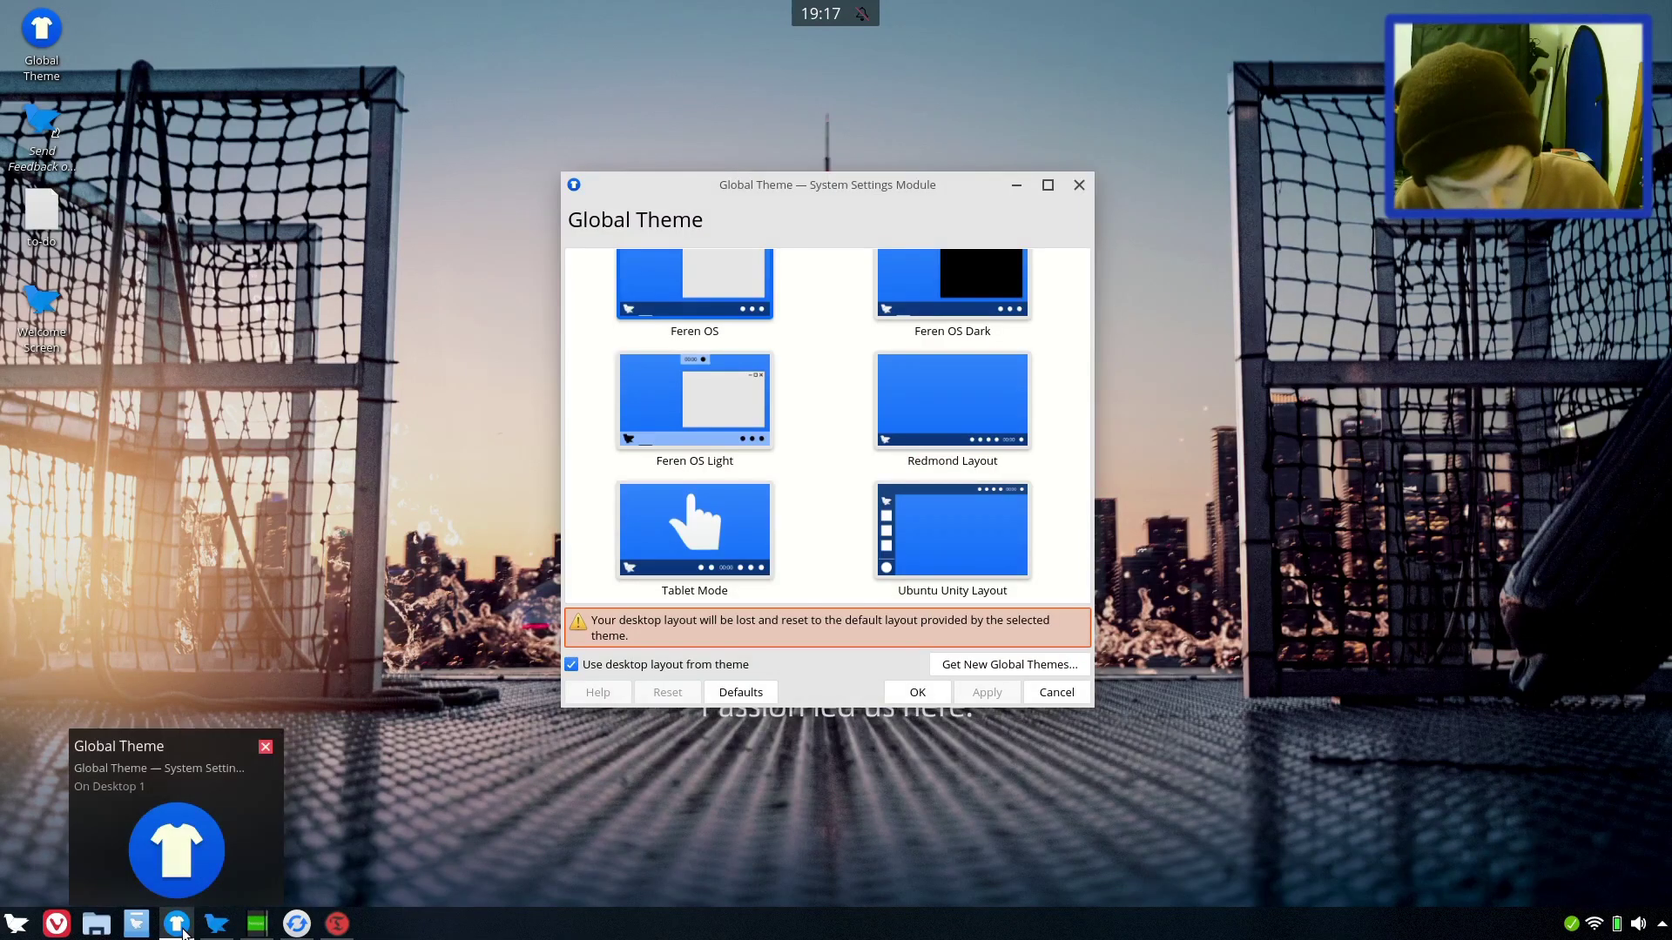
click(180, 928)
click(180, 928)
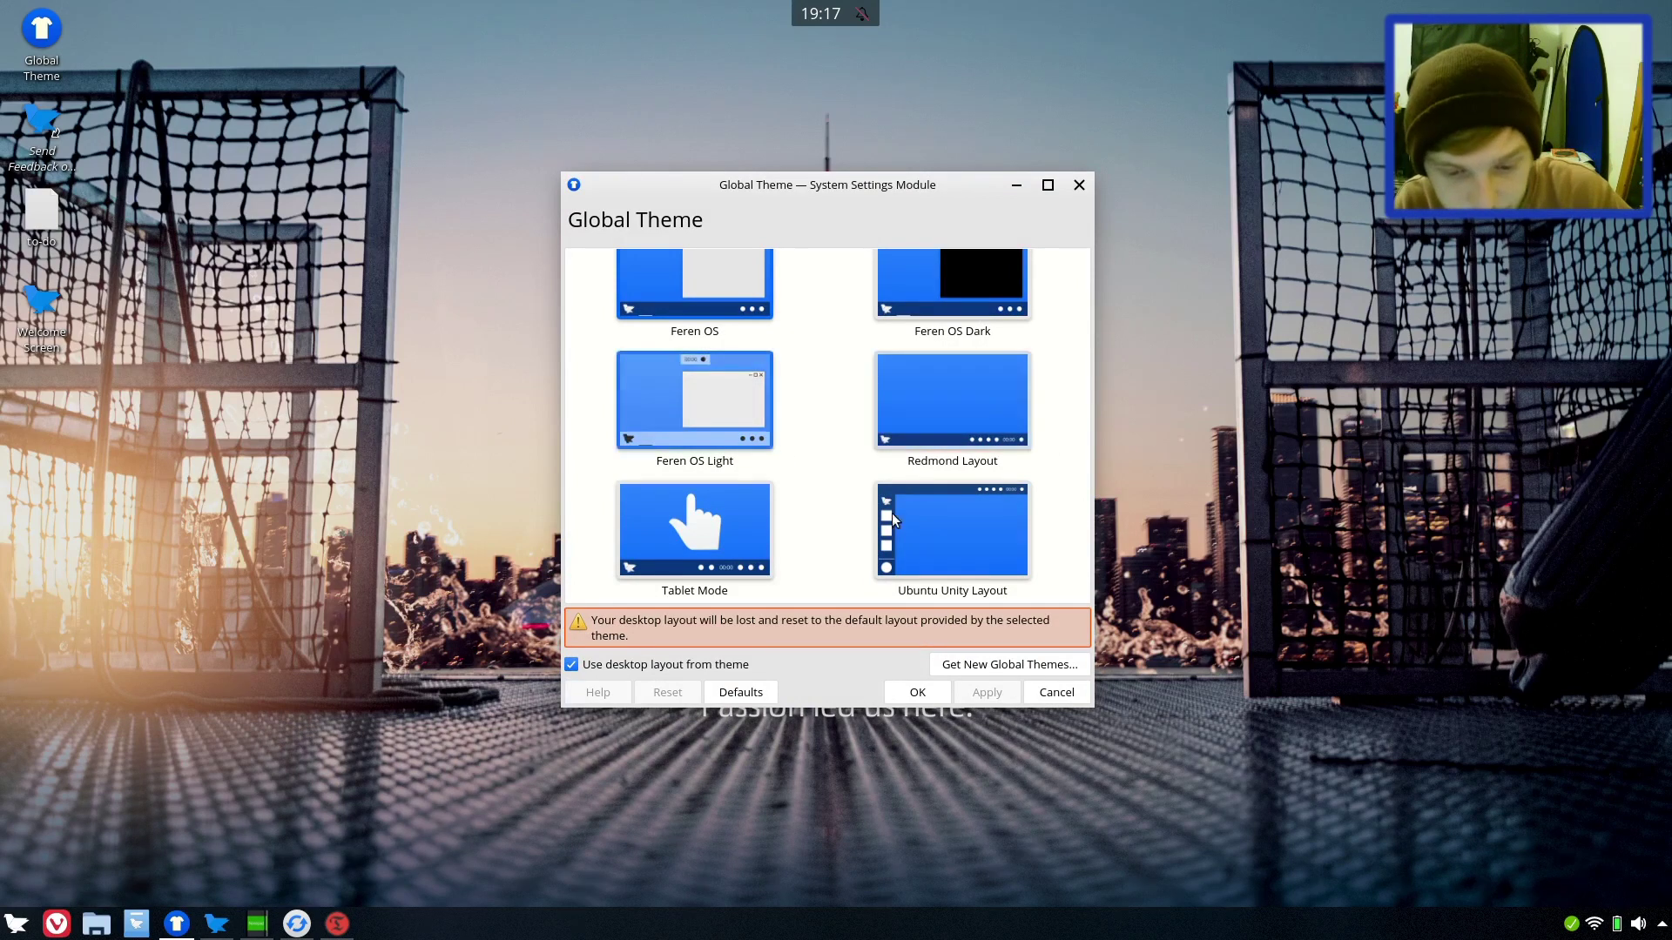
Step: Select the Cupertino Layout tile in the Global Theme grid
scroll(839, 438, up, 3)
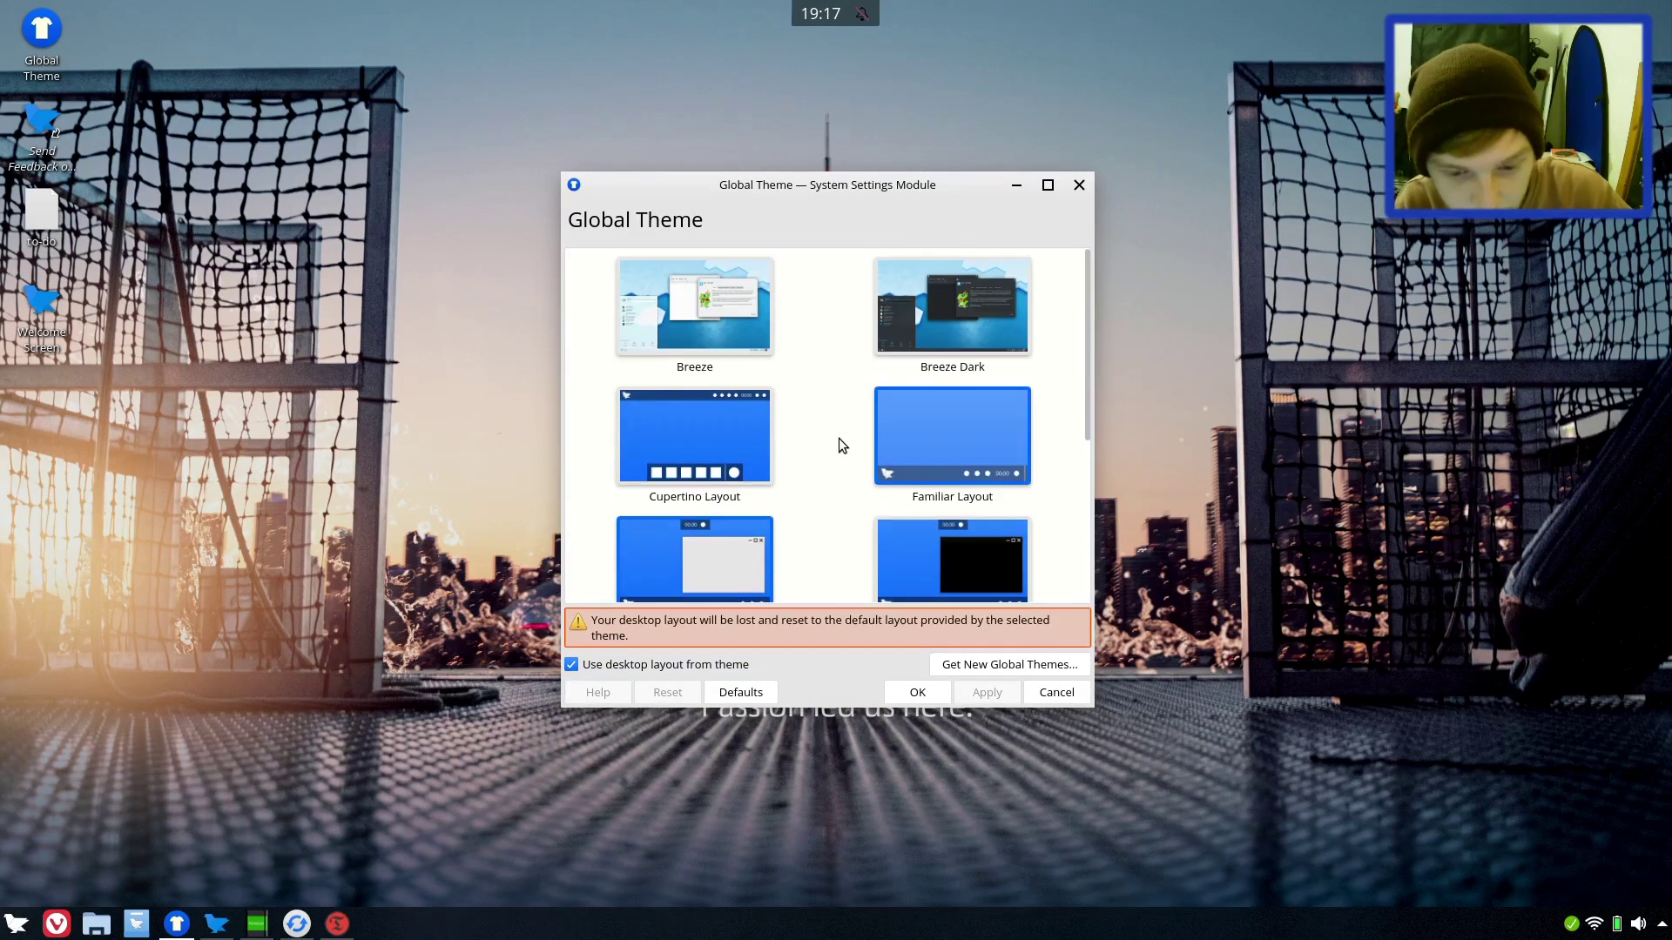
scroll(839, 437, down, 2)
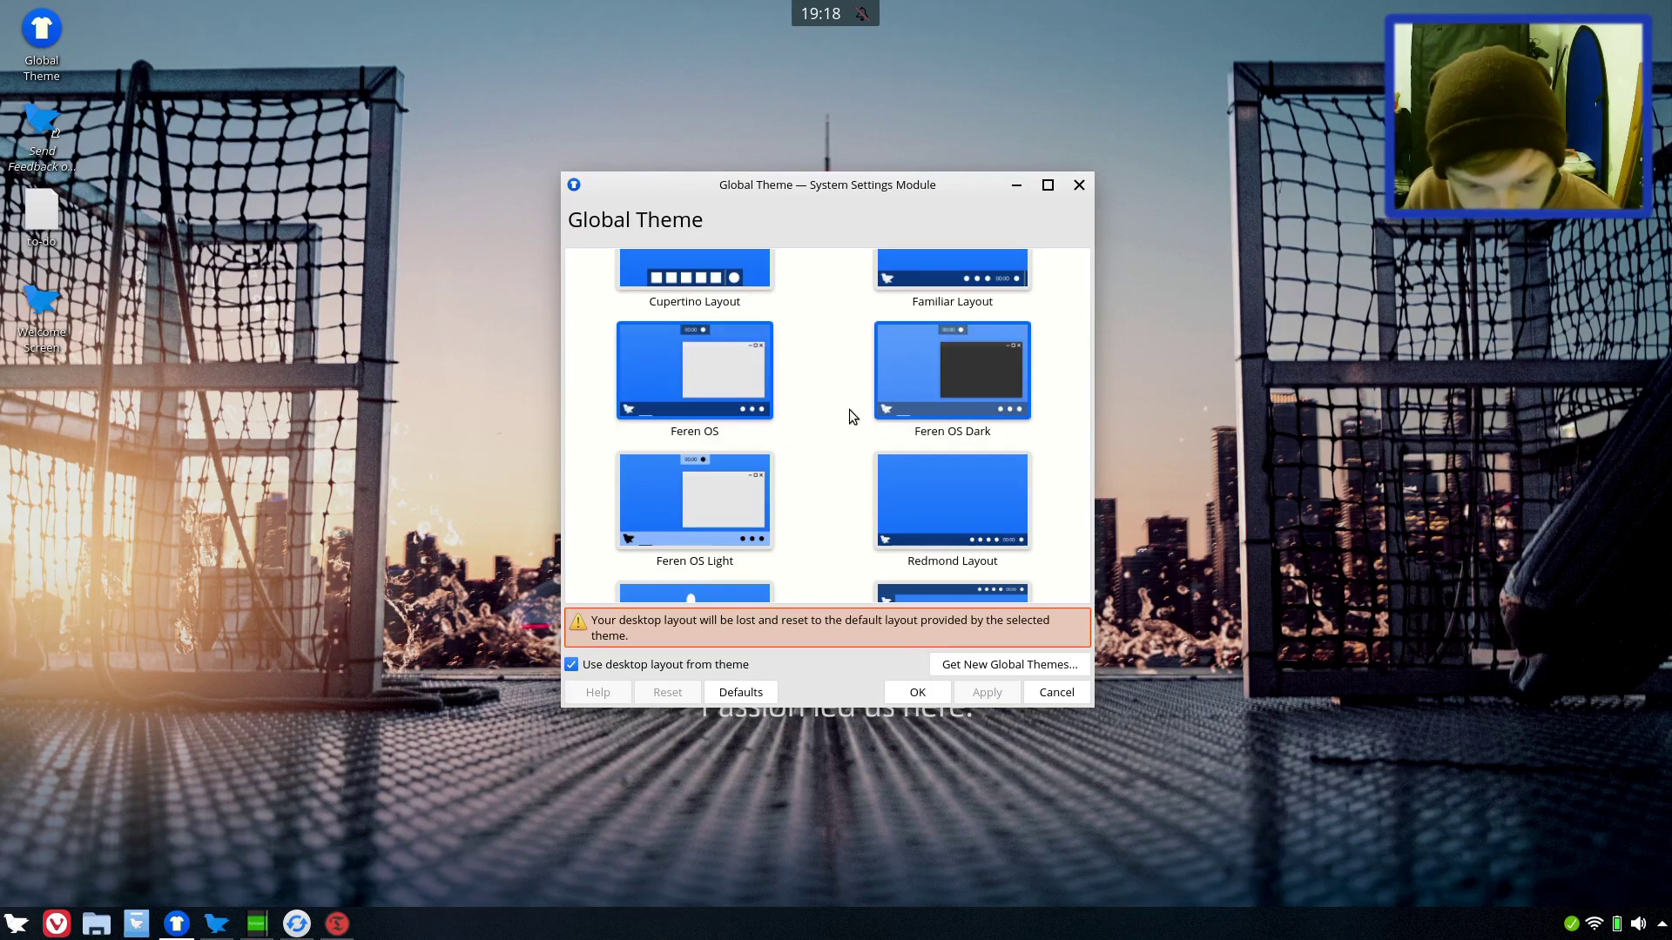
scroll(849, 409, up, 3)
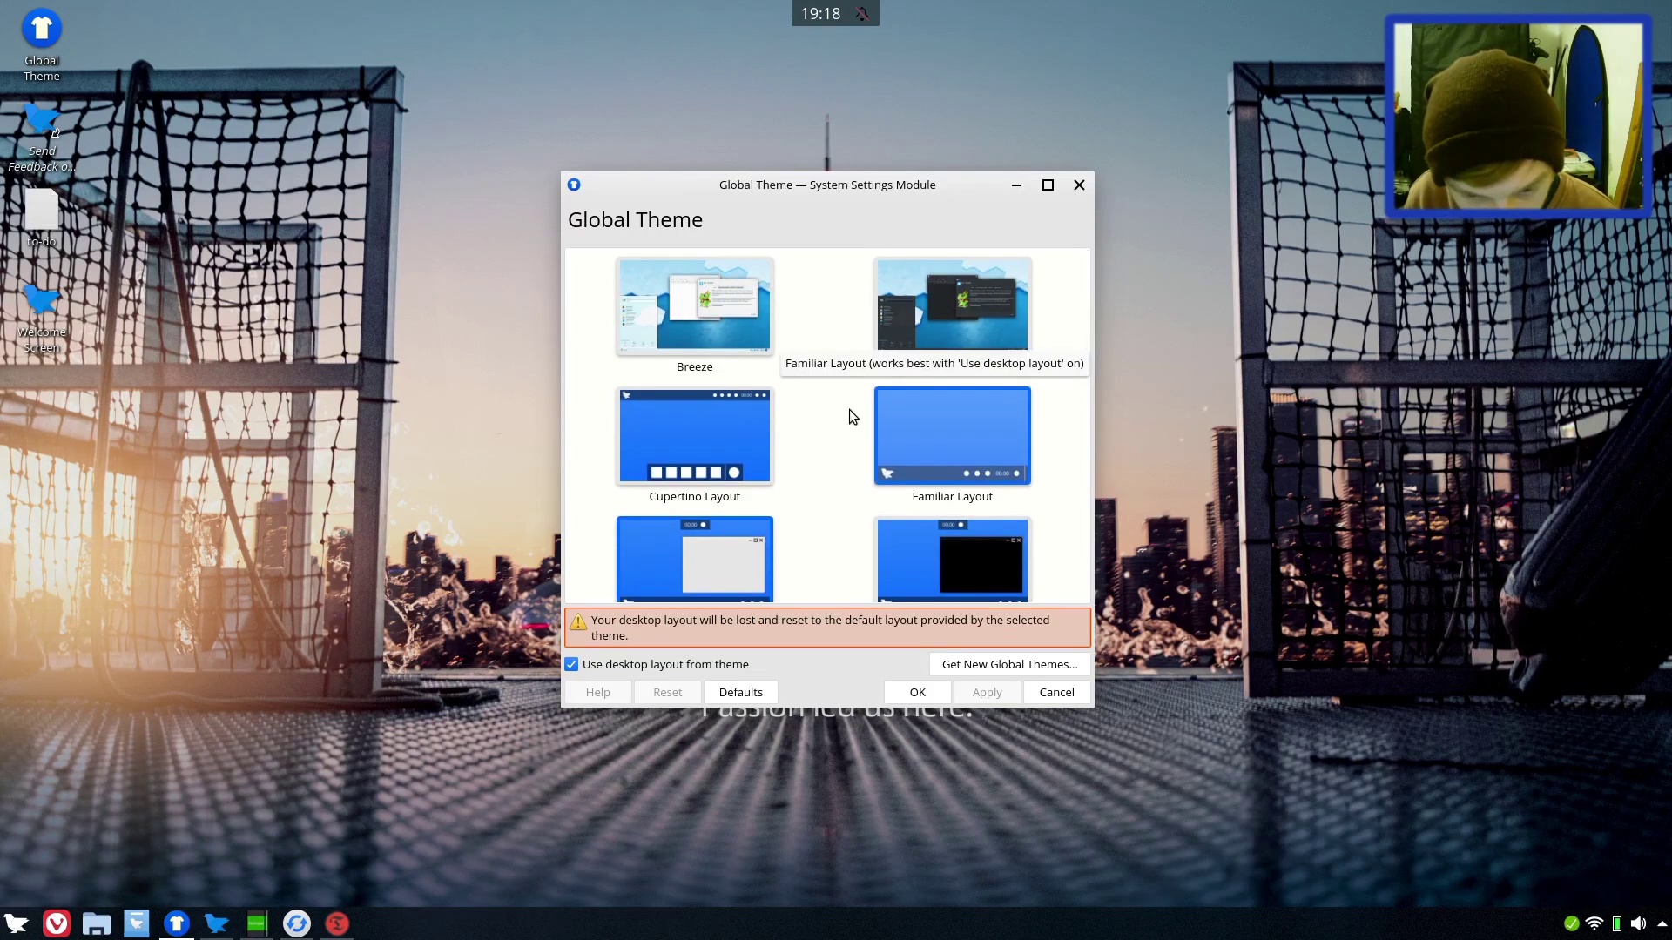
click(672, 470)
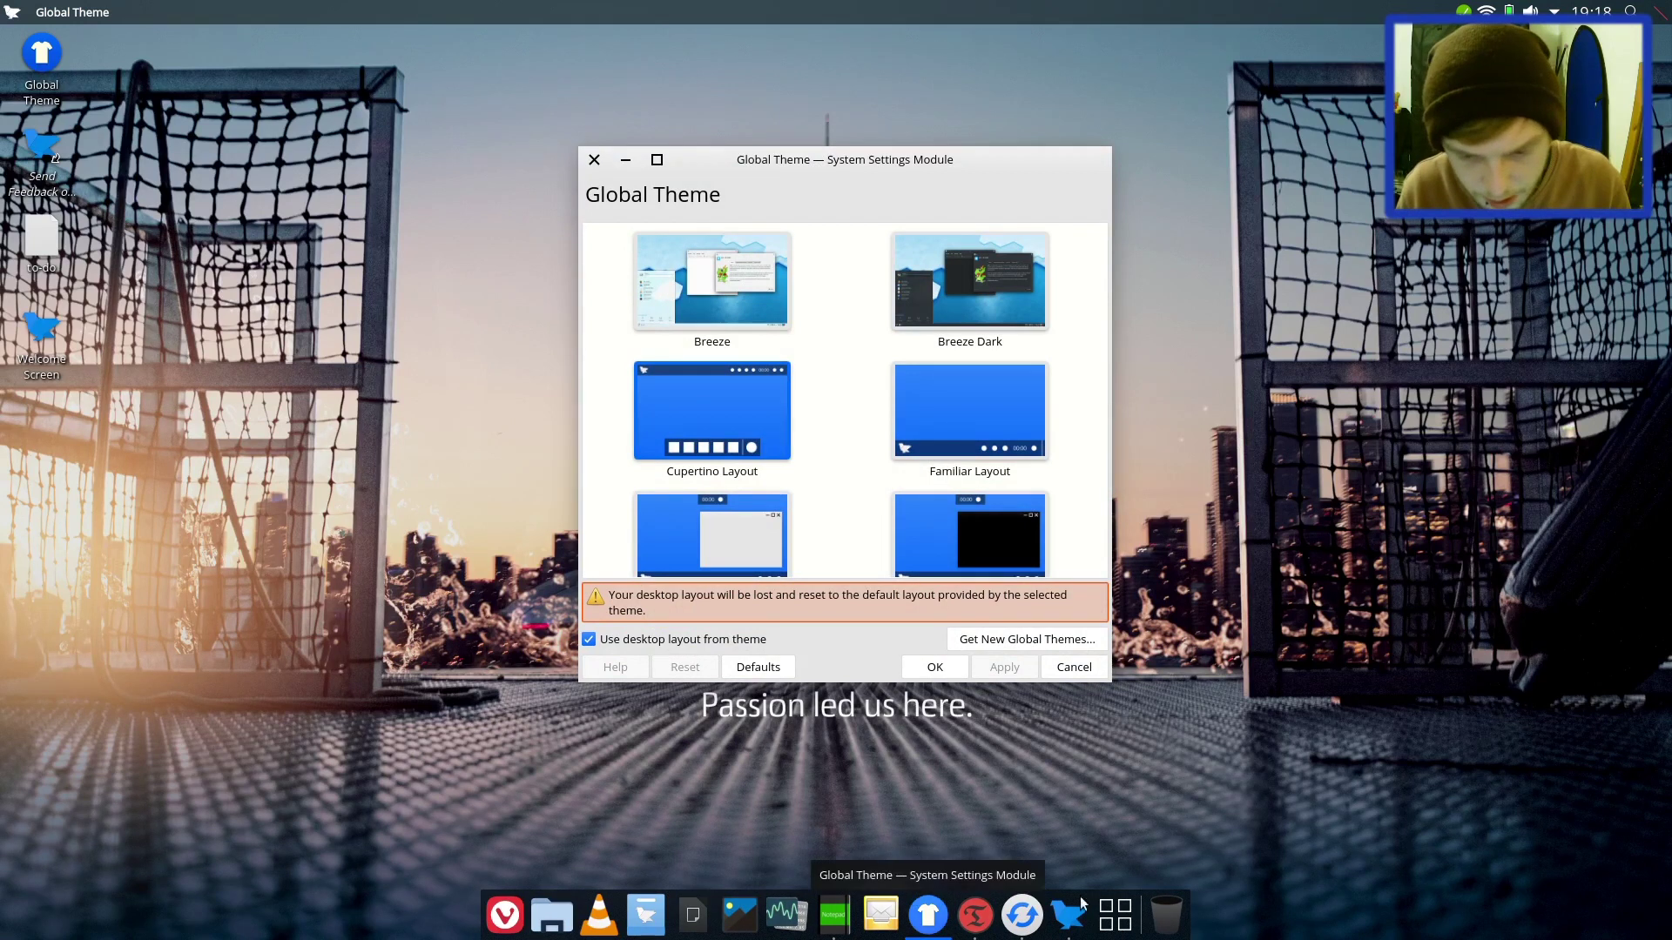
Step: Start the Latte dock by searching 'latte' in the full-screen launcher
click(1122, 912)
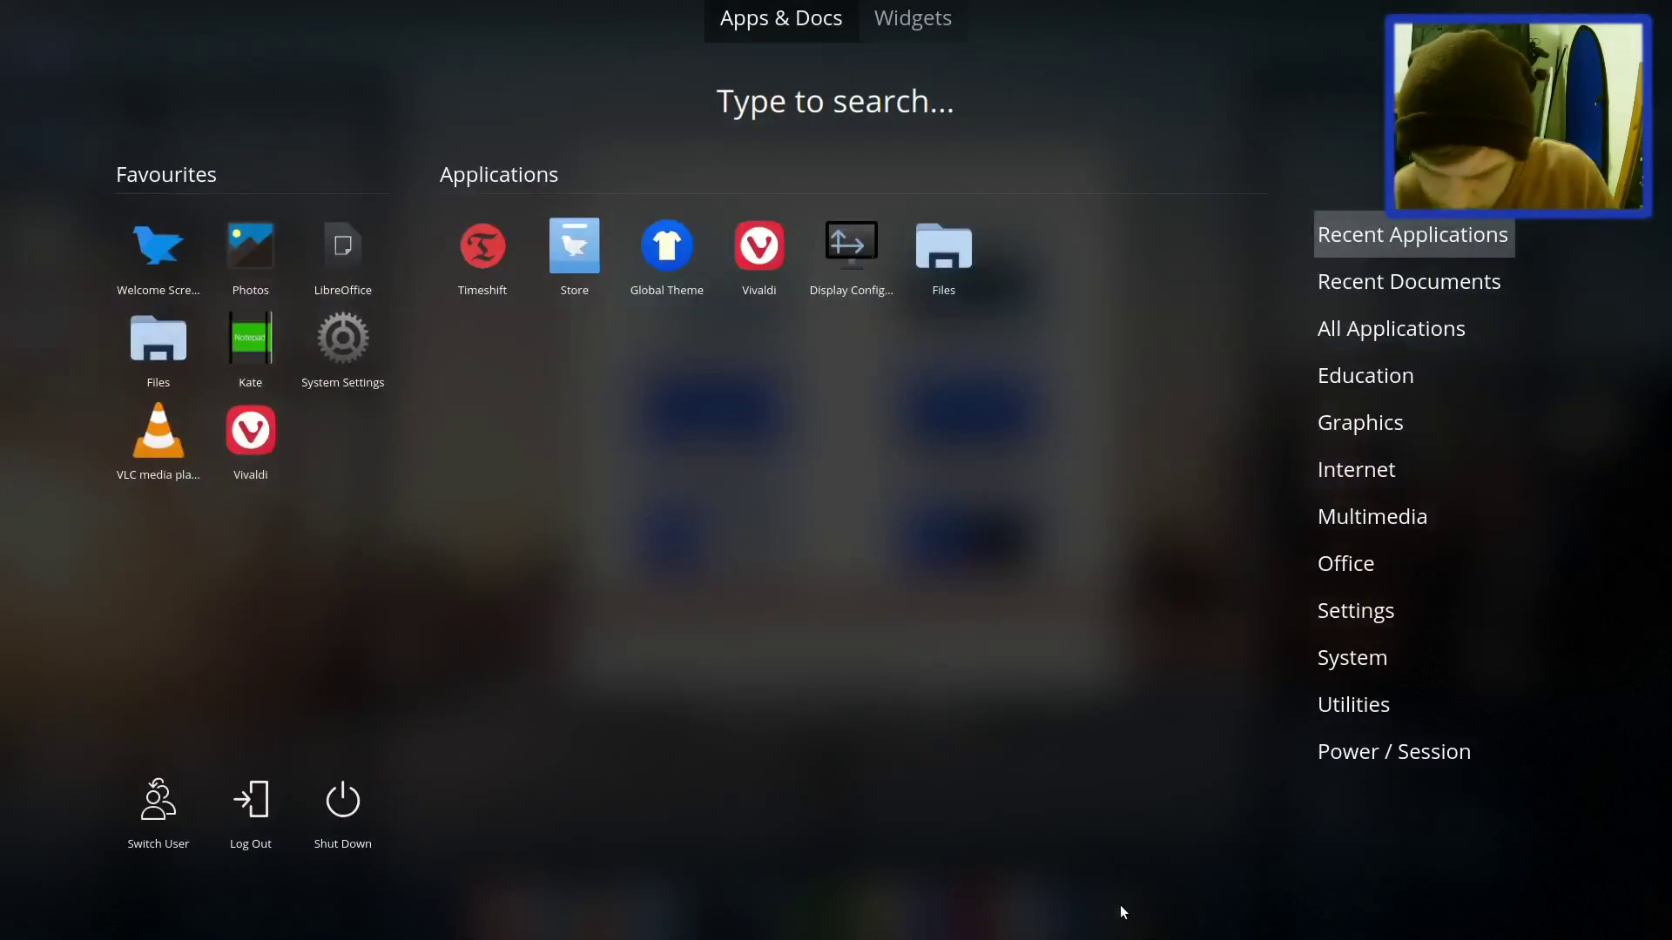
text(latte)
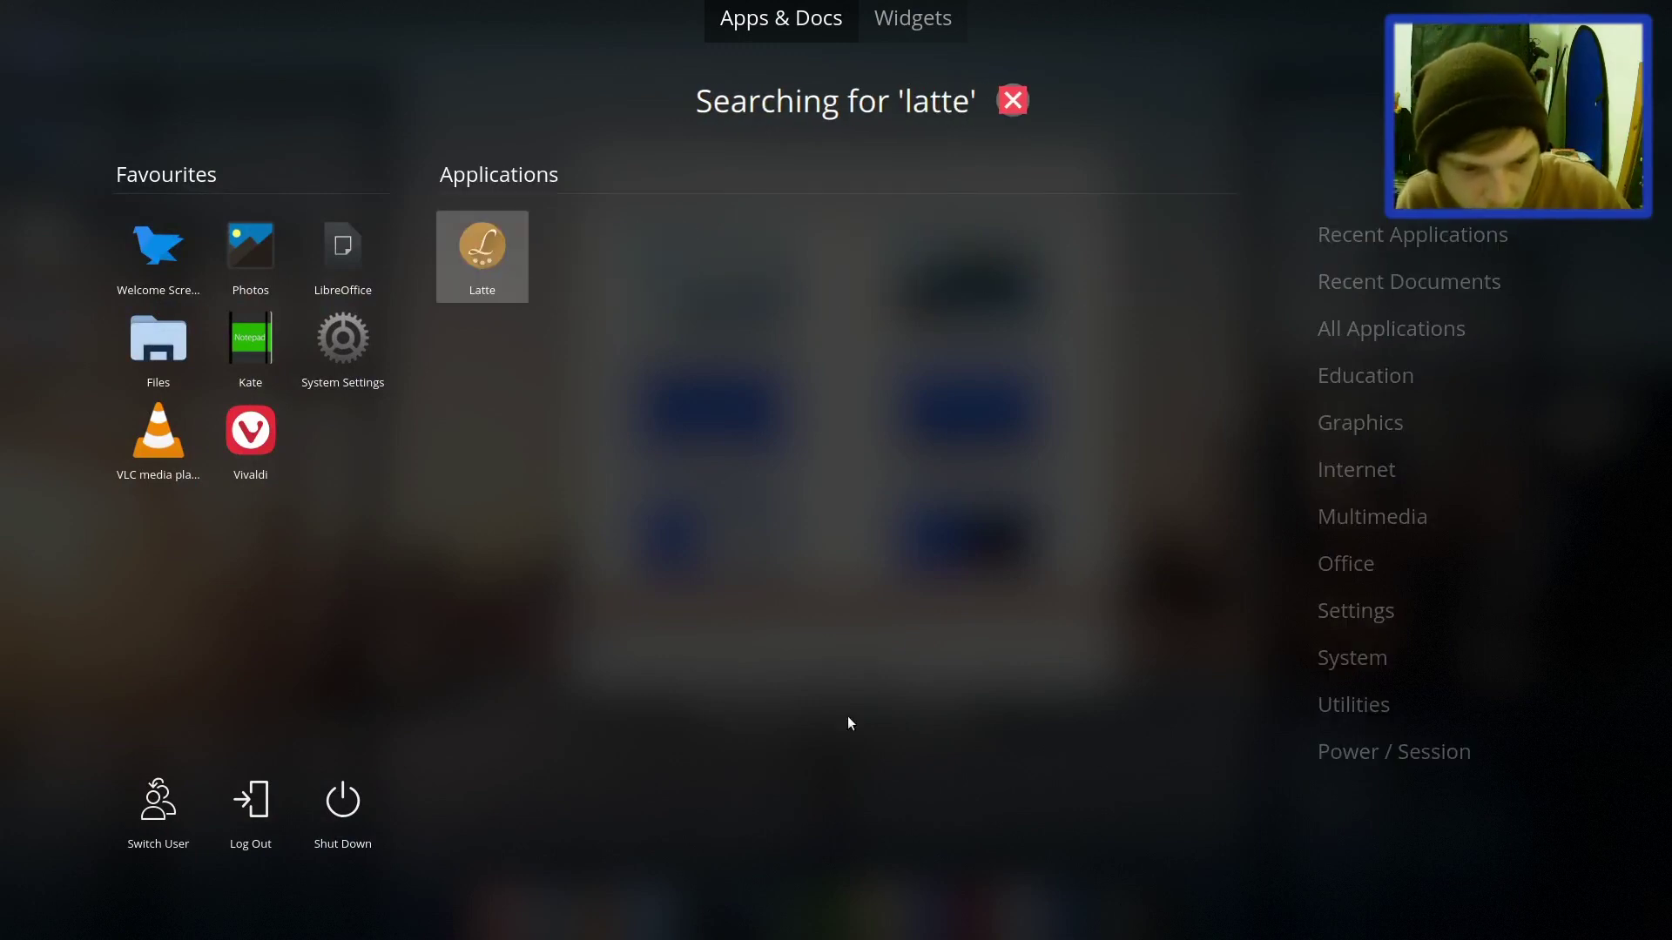
key(Return)
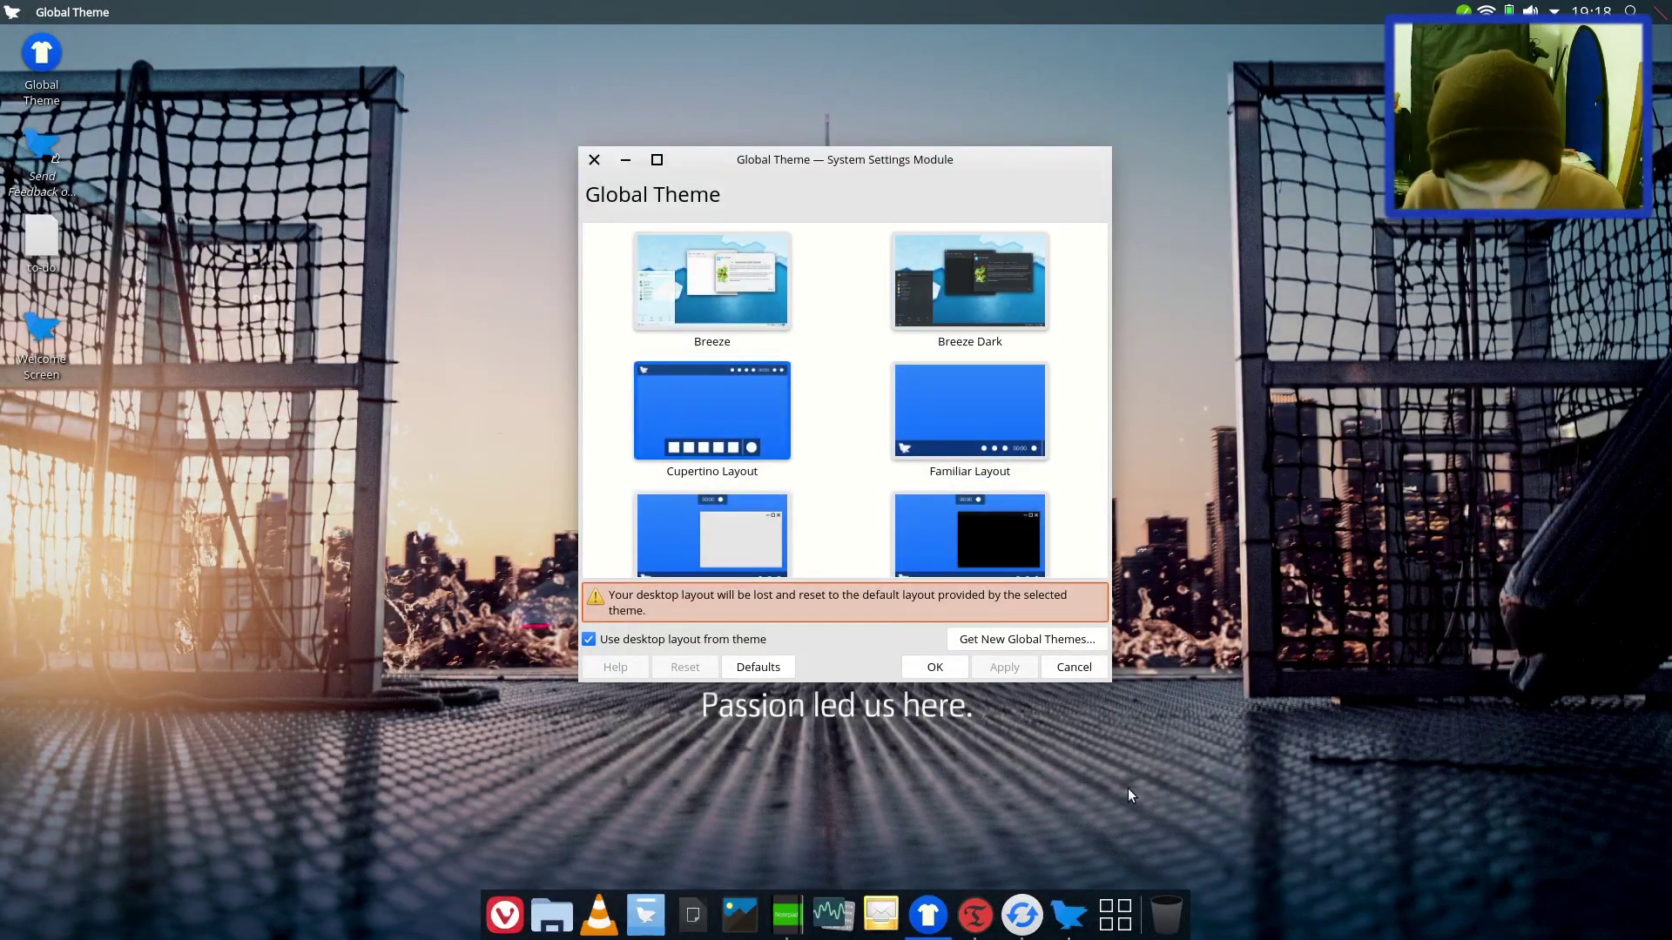
Step: Open Files at the Home folder, toggle maximise on it and move it to screen centre
click(548, 914)
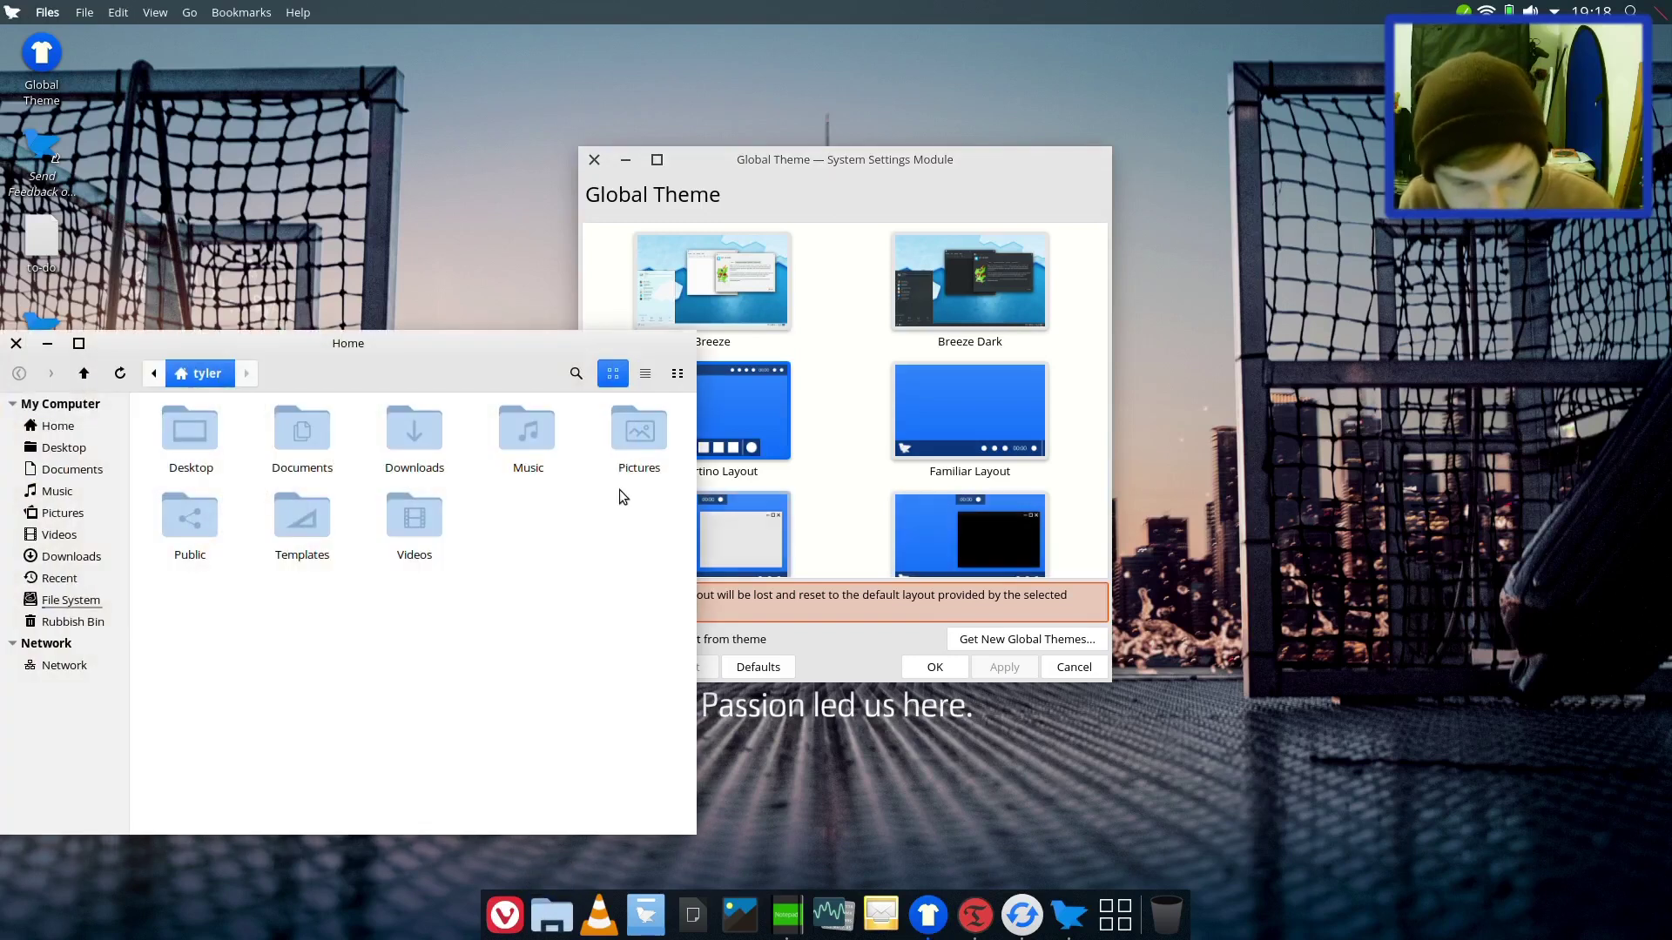
double_click(476, 343)
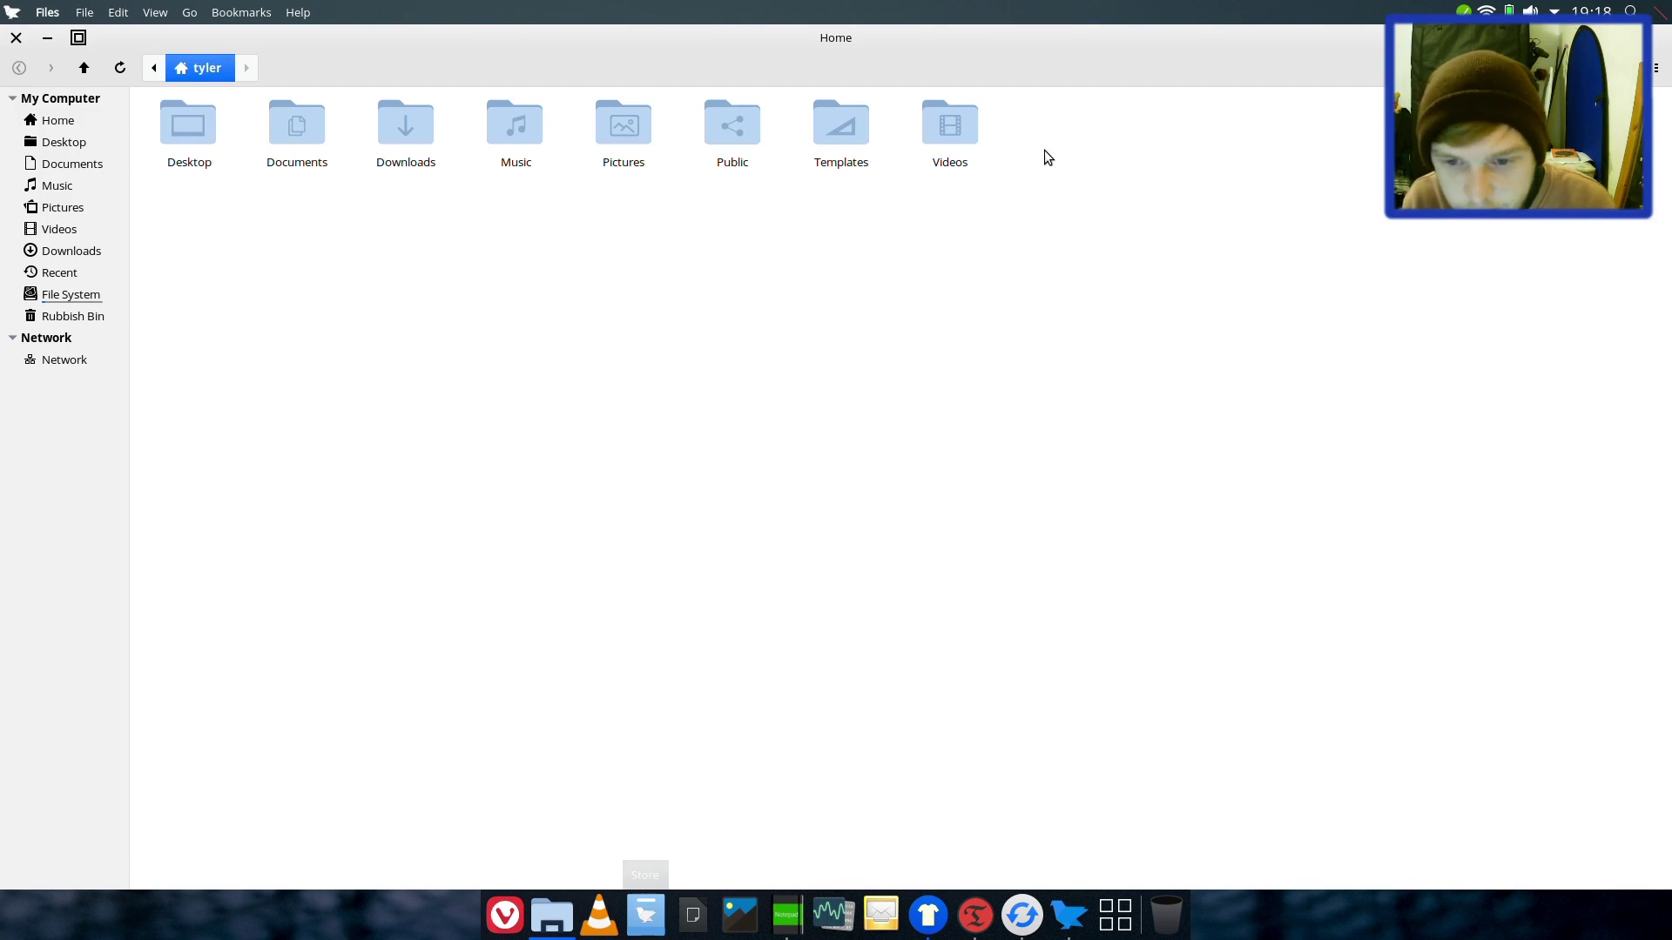
double_click(1338, 39)
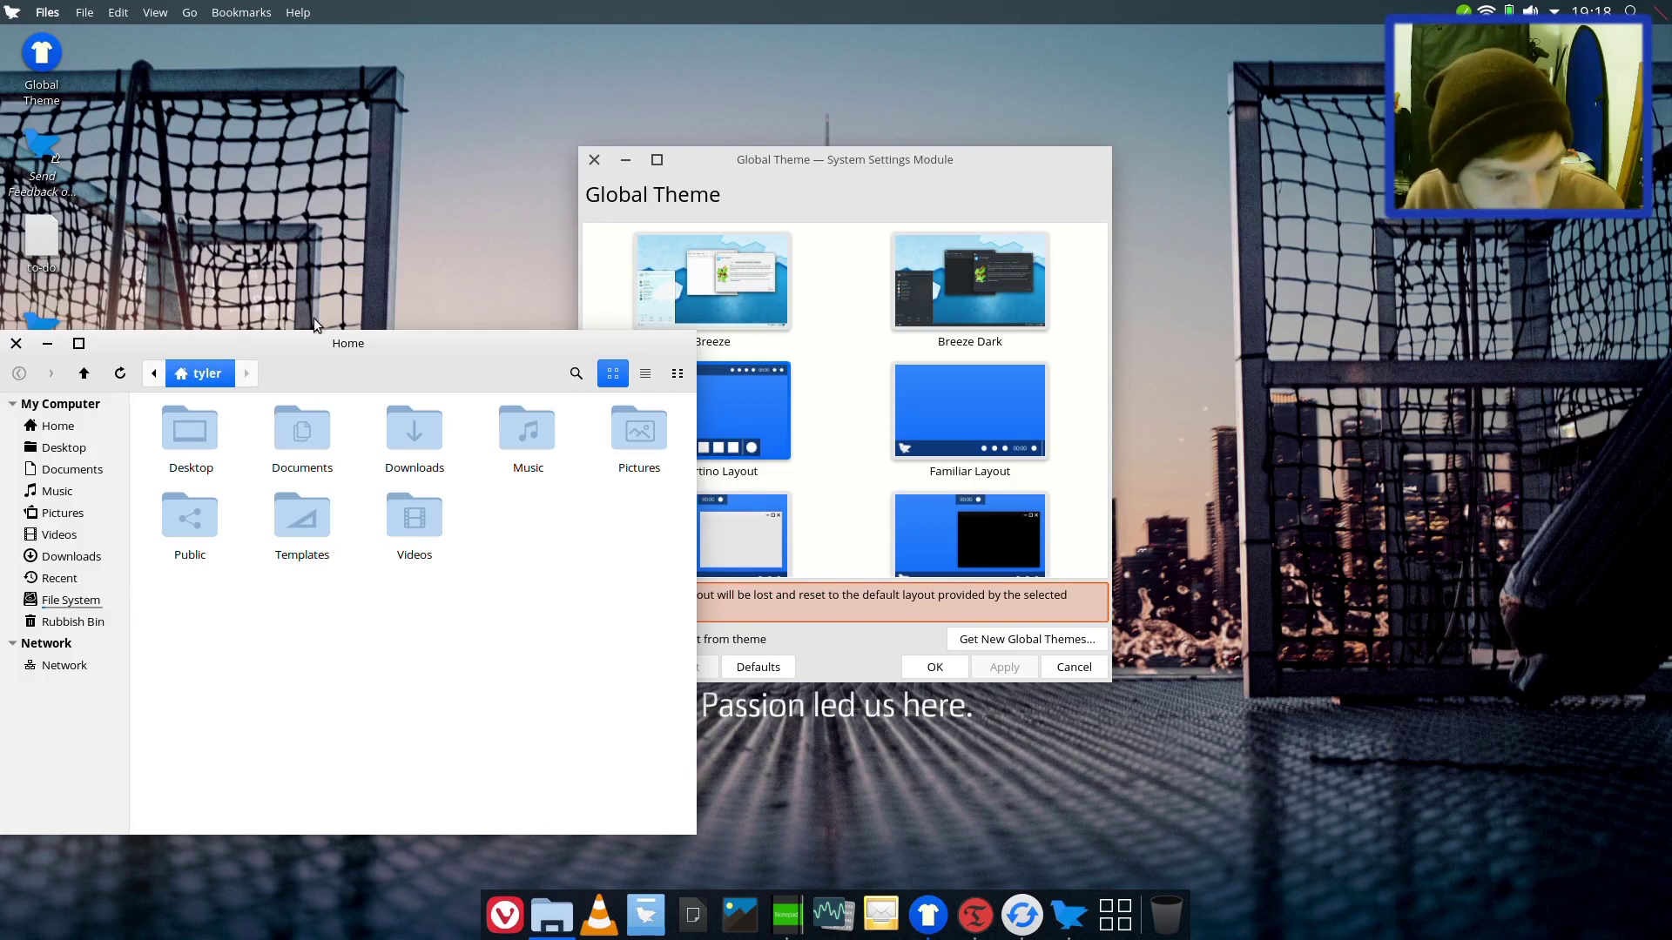
drag(348, 341, 702, 182)
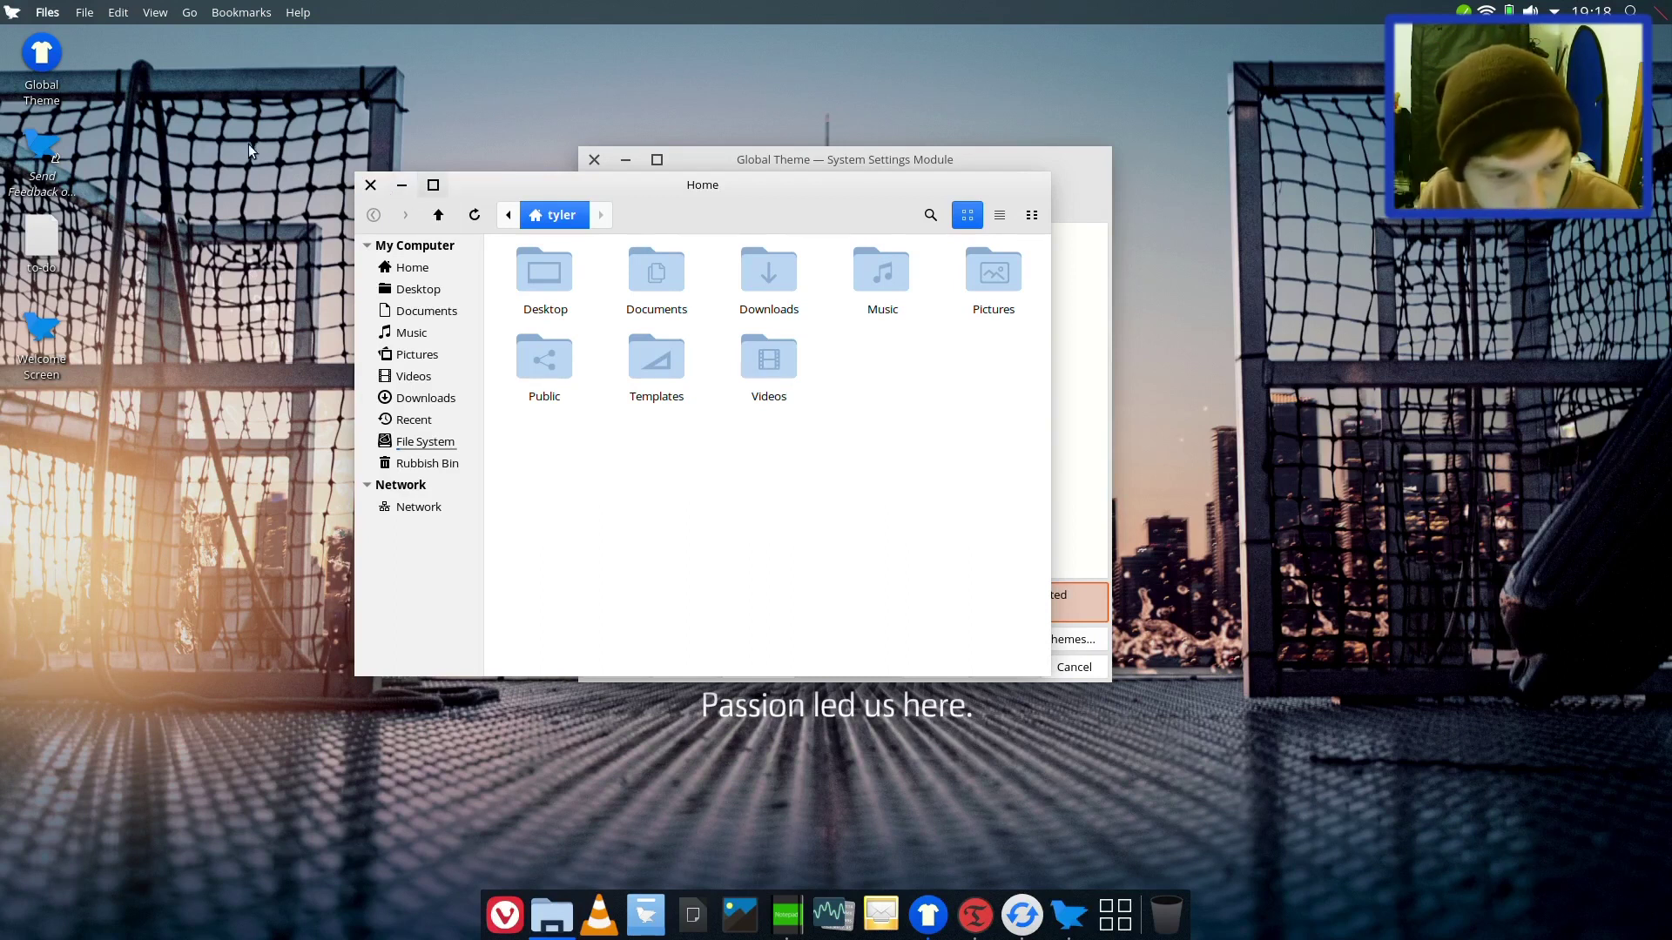
double_click(649, 187)
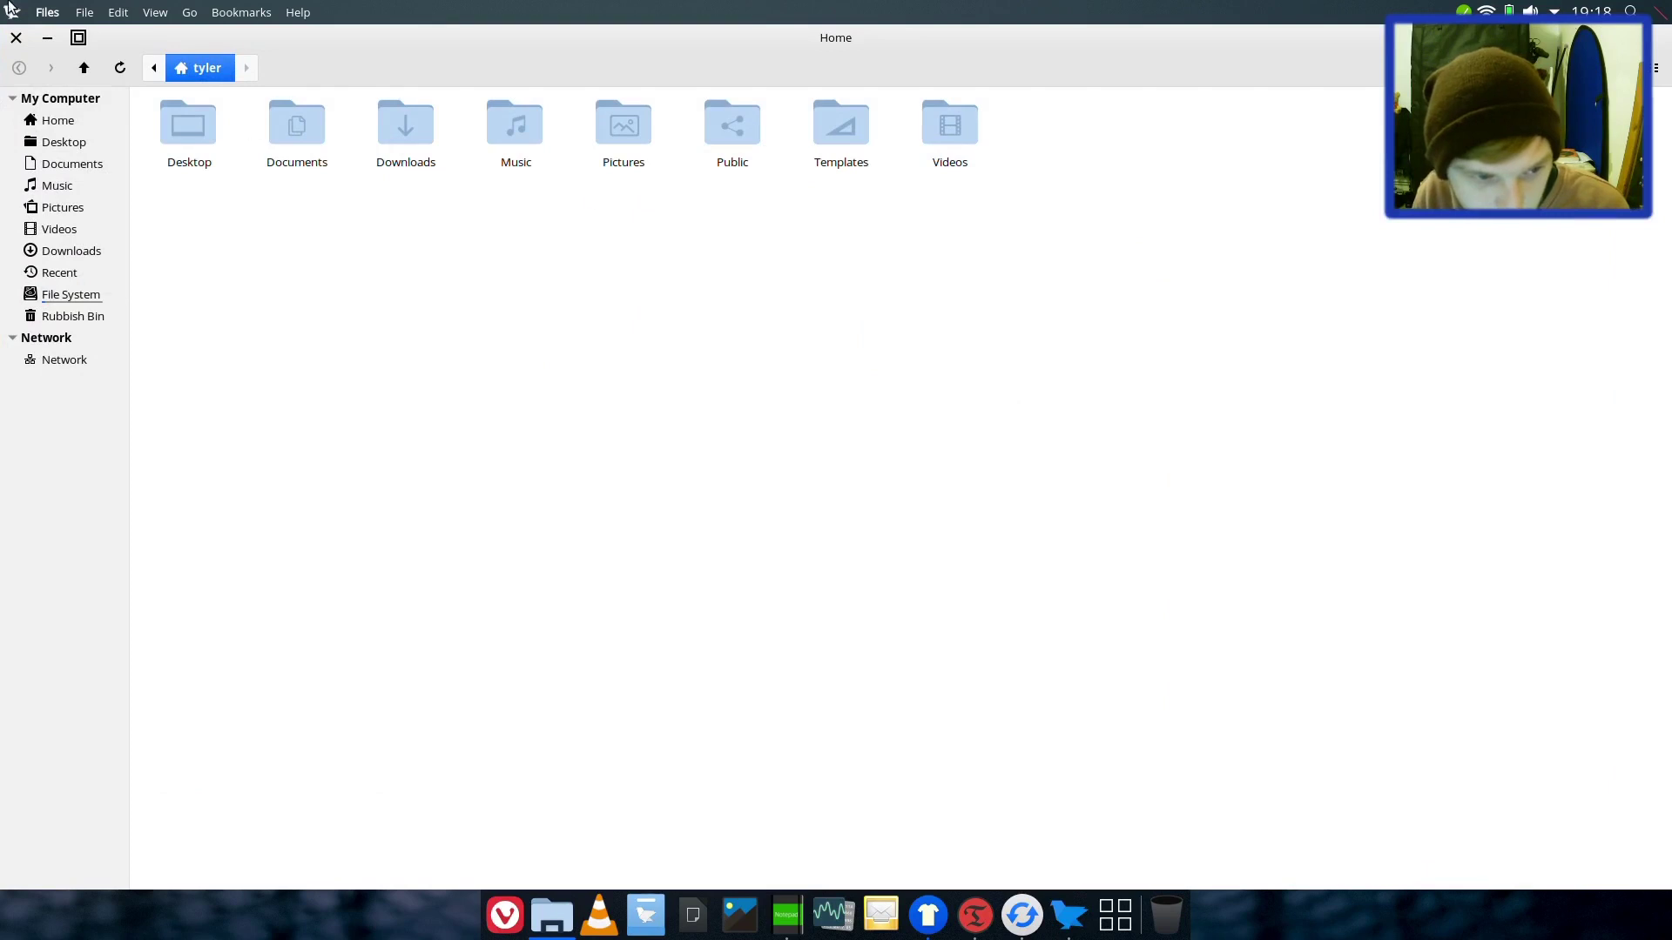
double_click(347, 36)
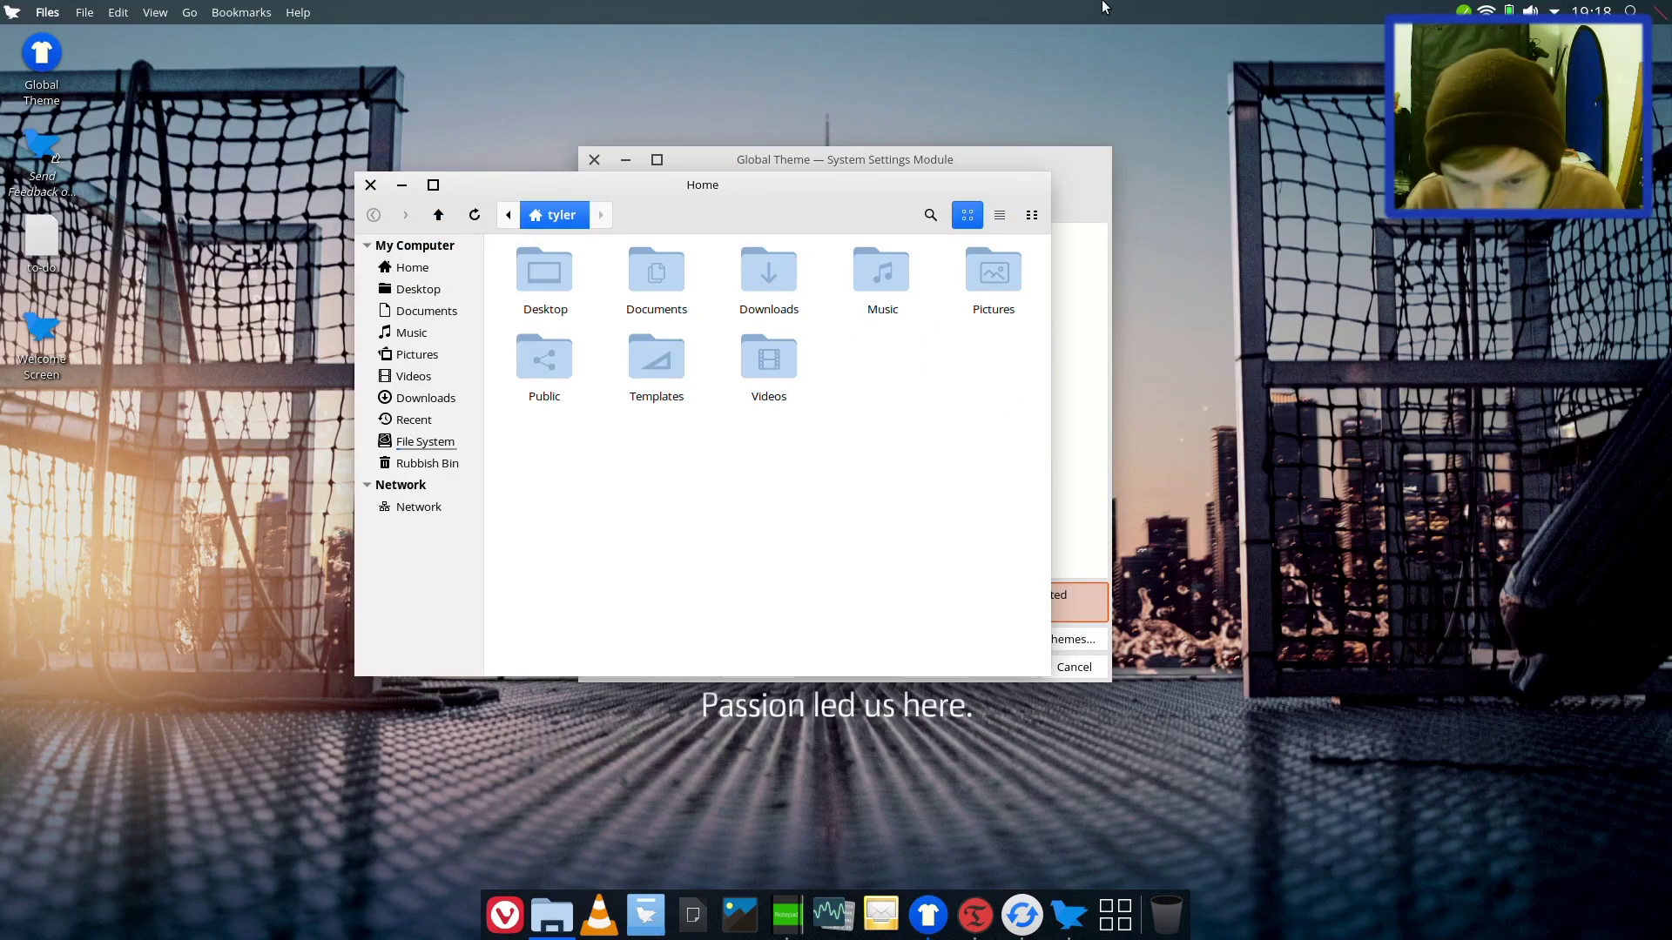
Step: Select the Familiar Layout tile in Global Theme settings and apply it
click(1093, 178)
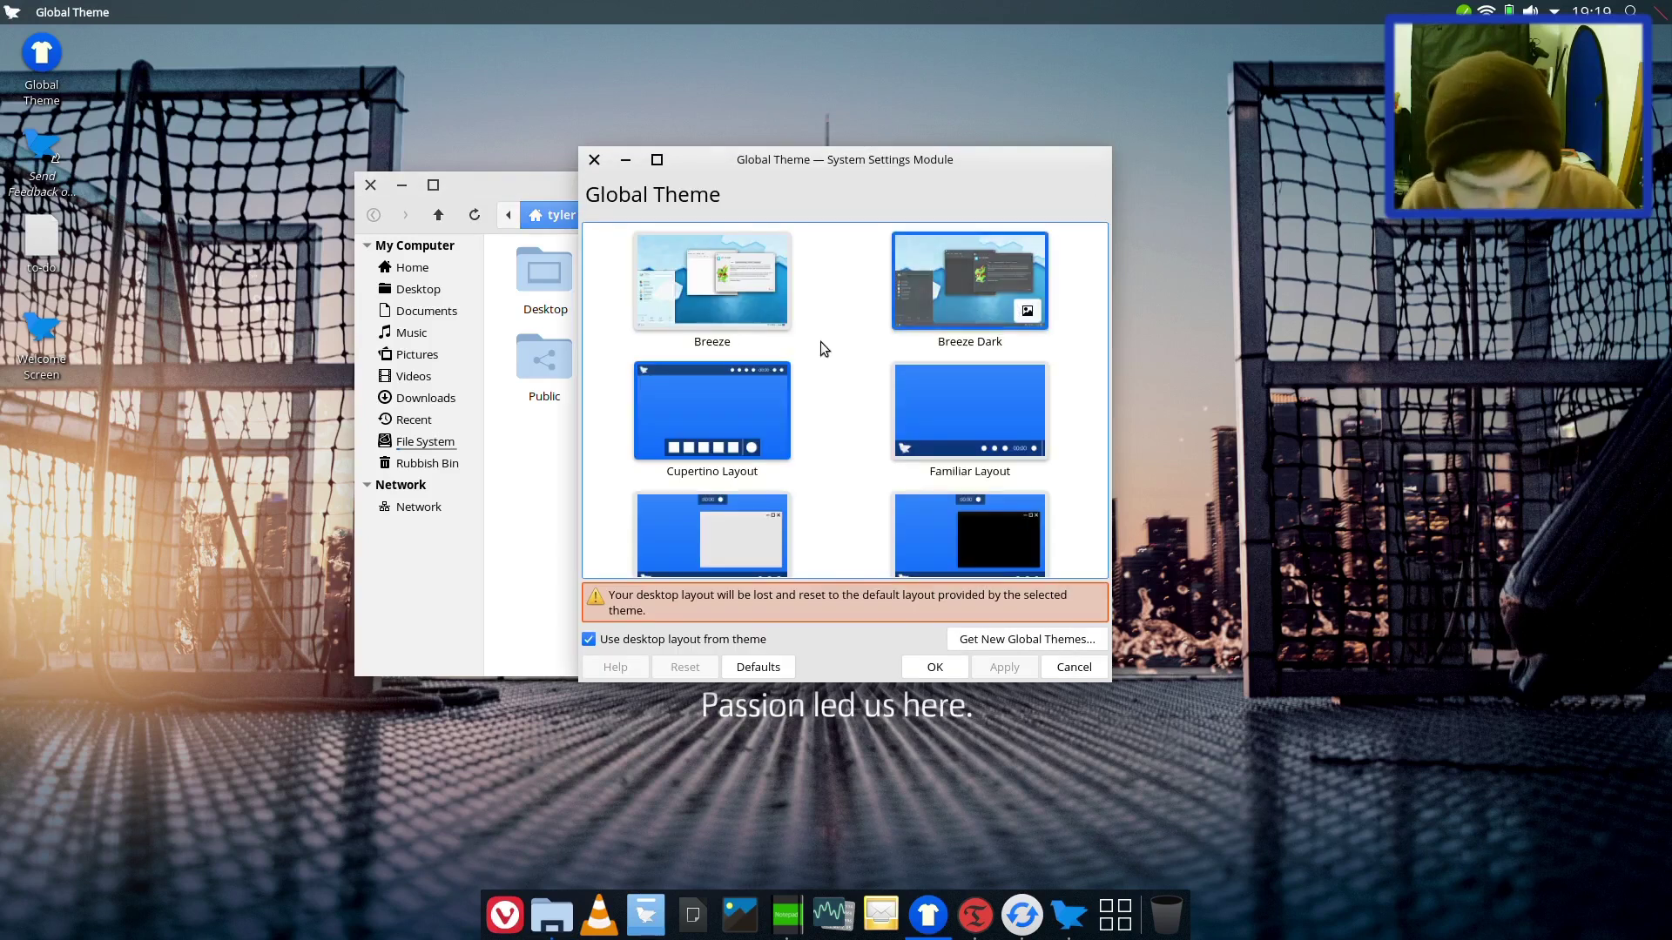
scroll(811, 443, down, 2)
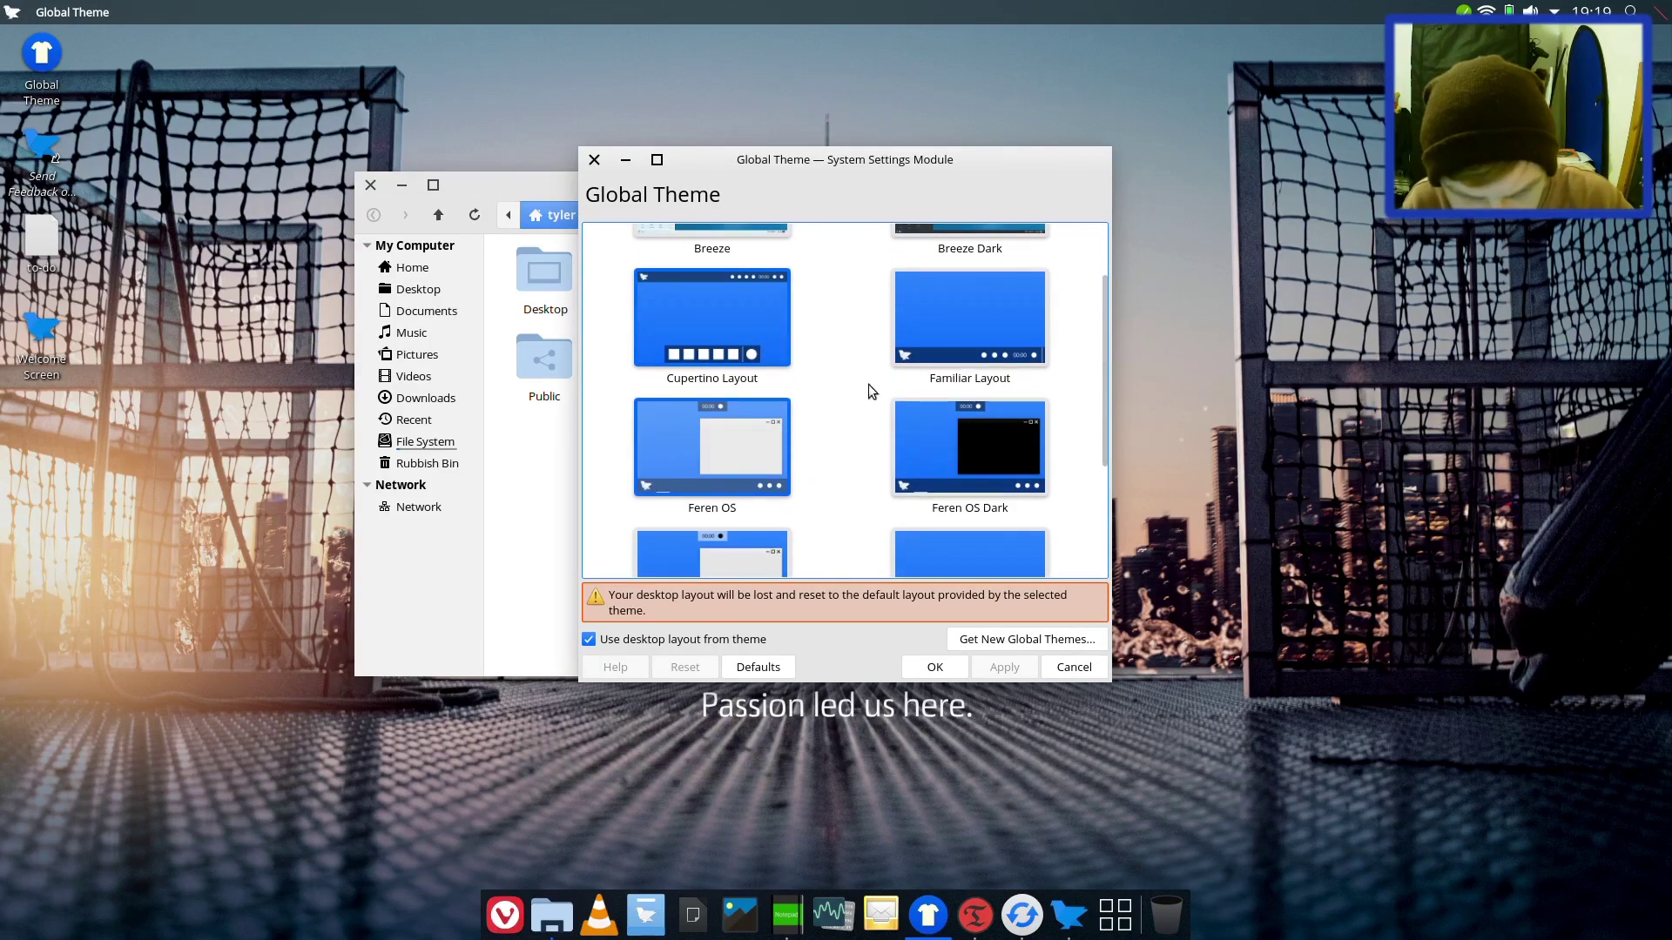
click(942, 337)
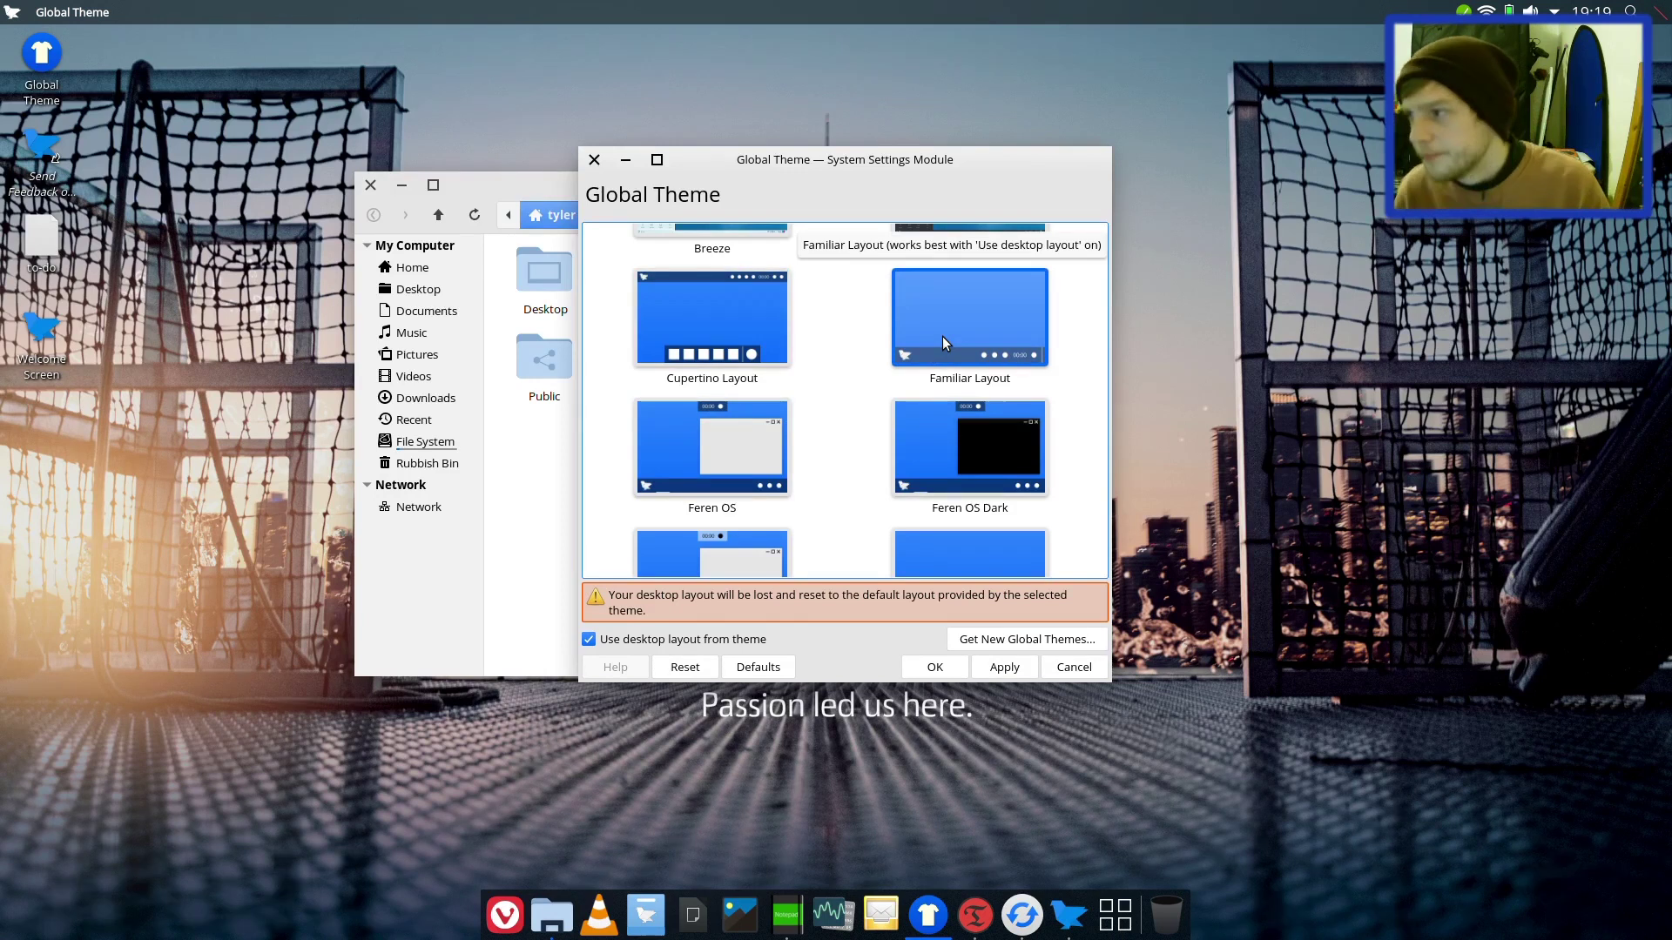
click(1002, 667)
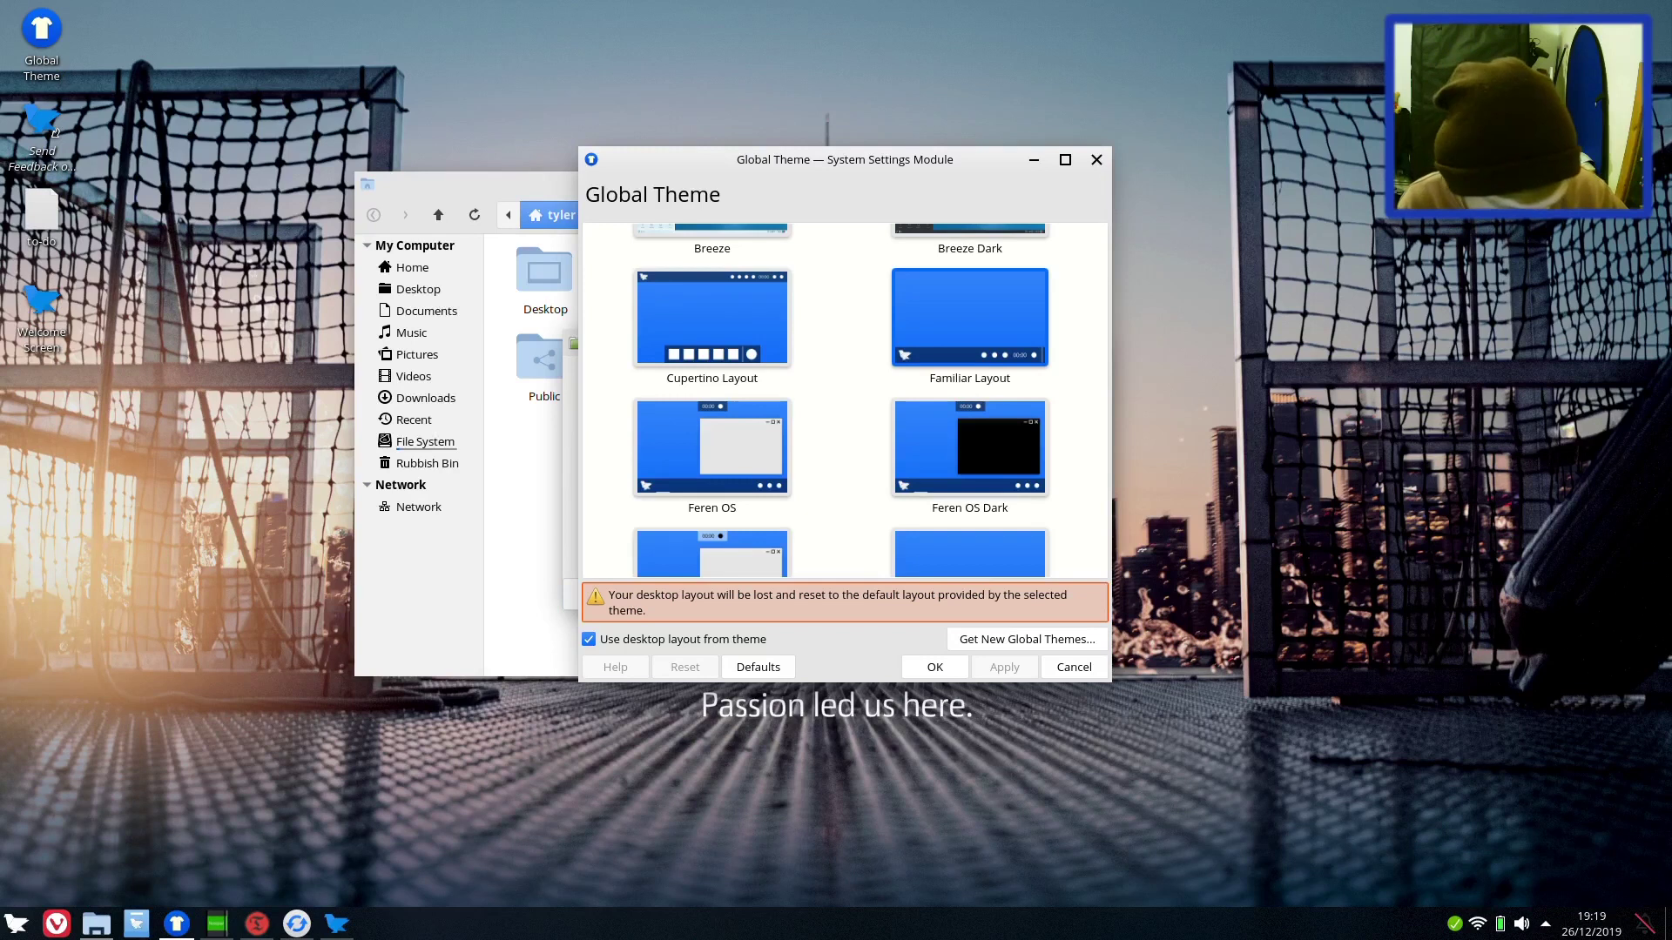
click(6, 927)
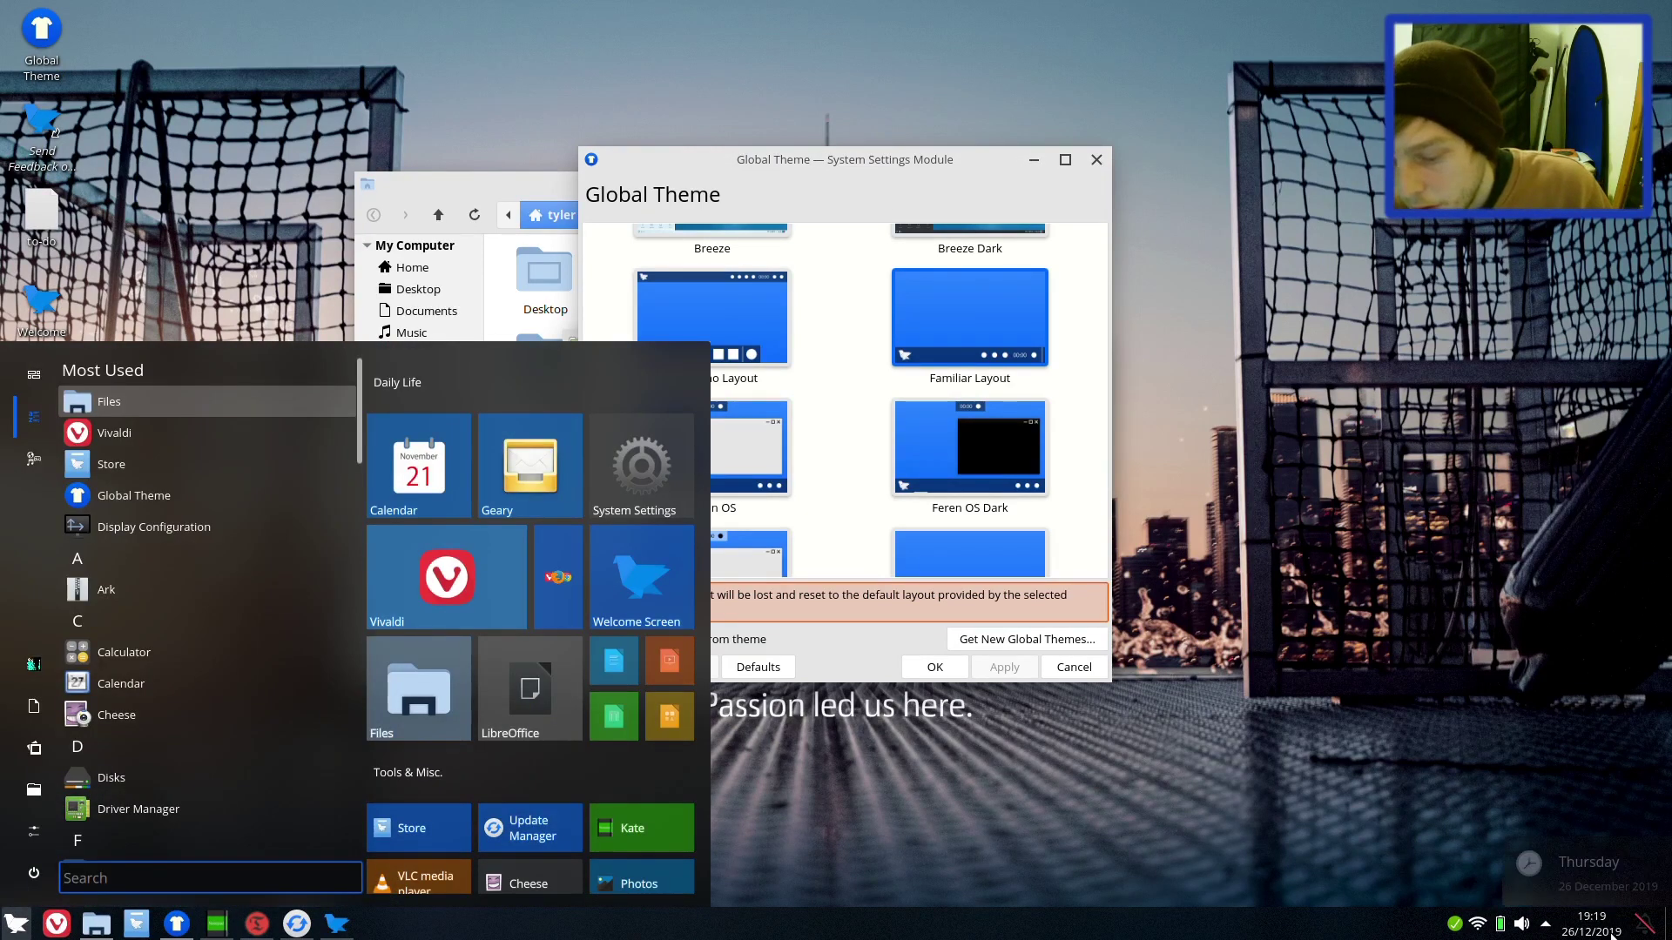
click(1534, 713)
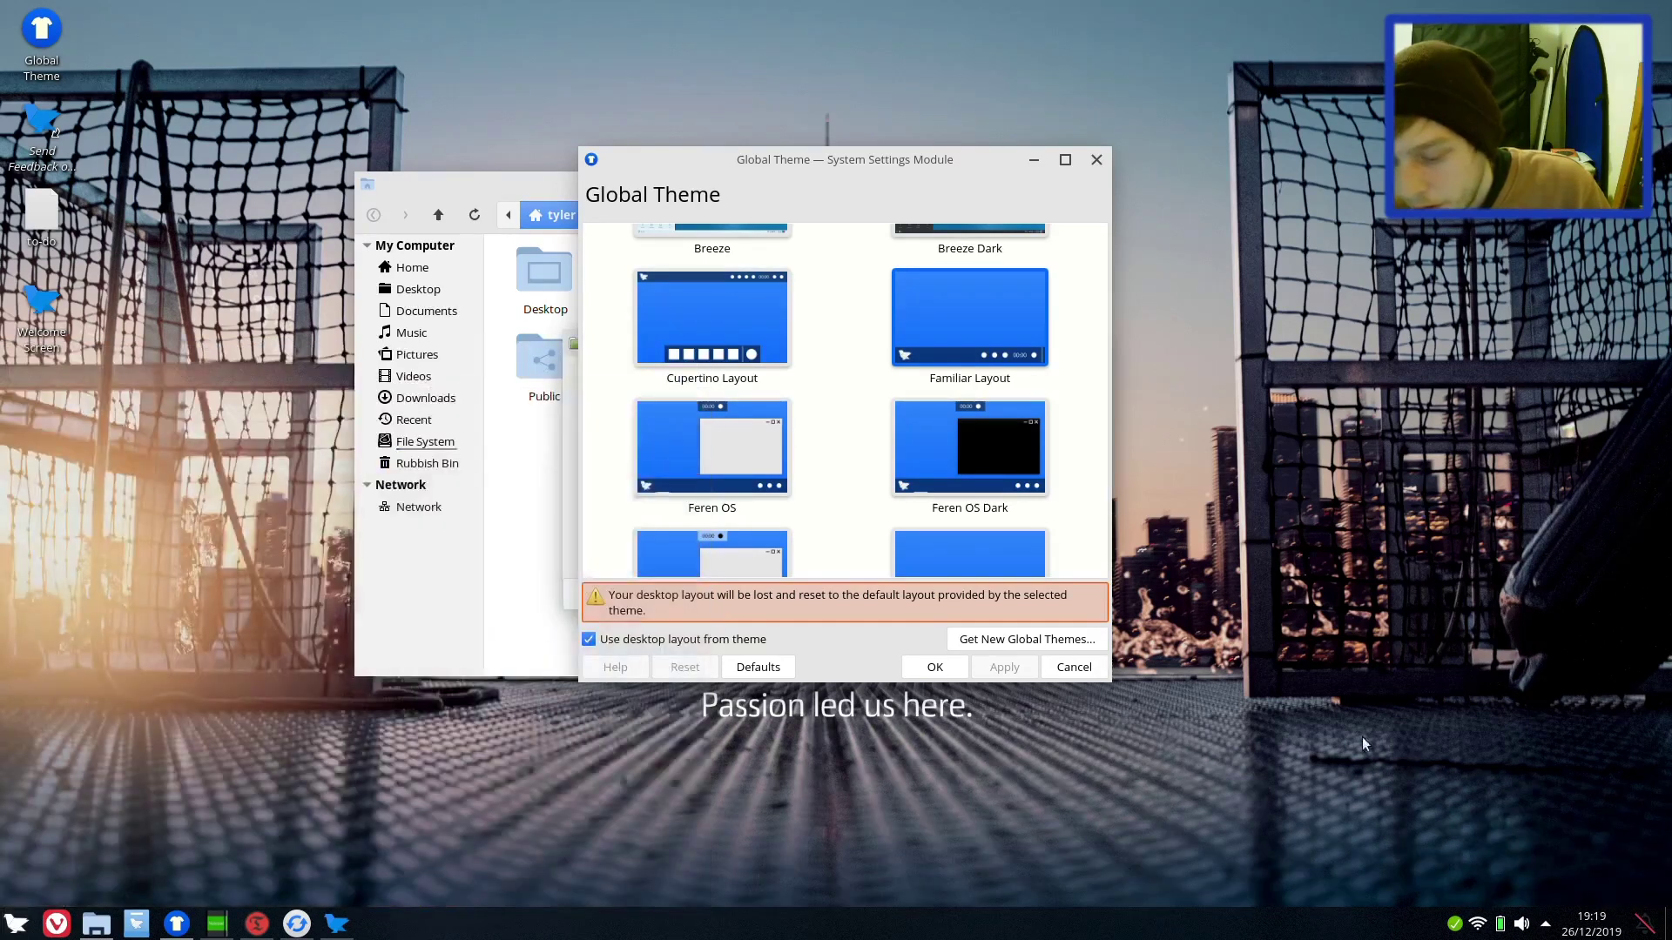
click(16, 923)
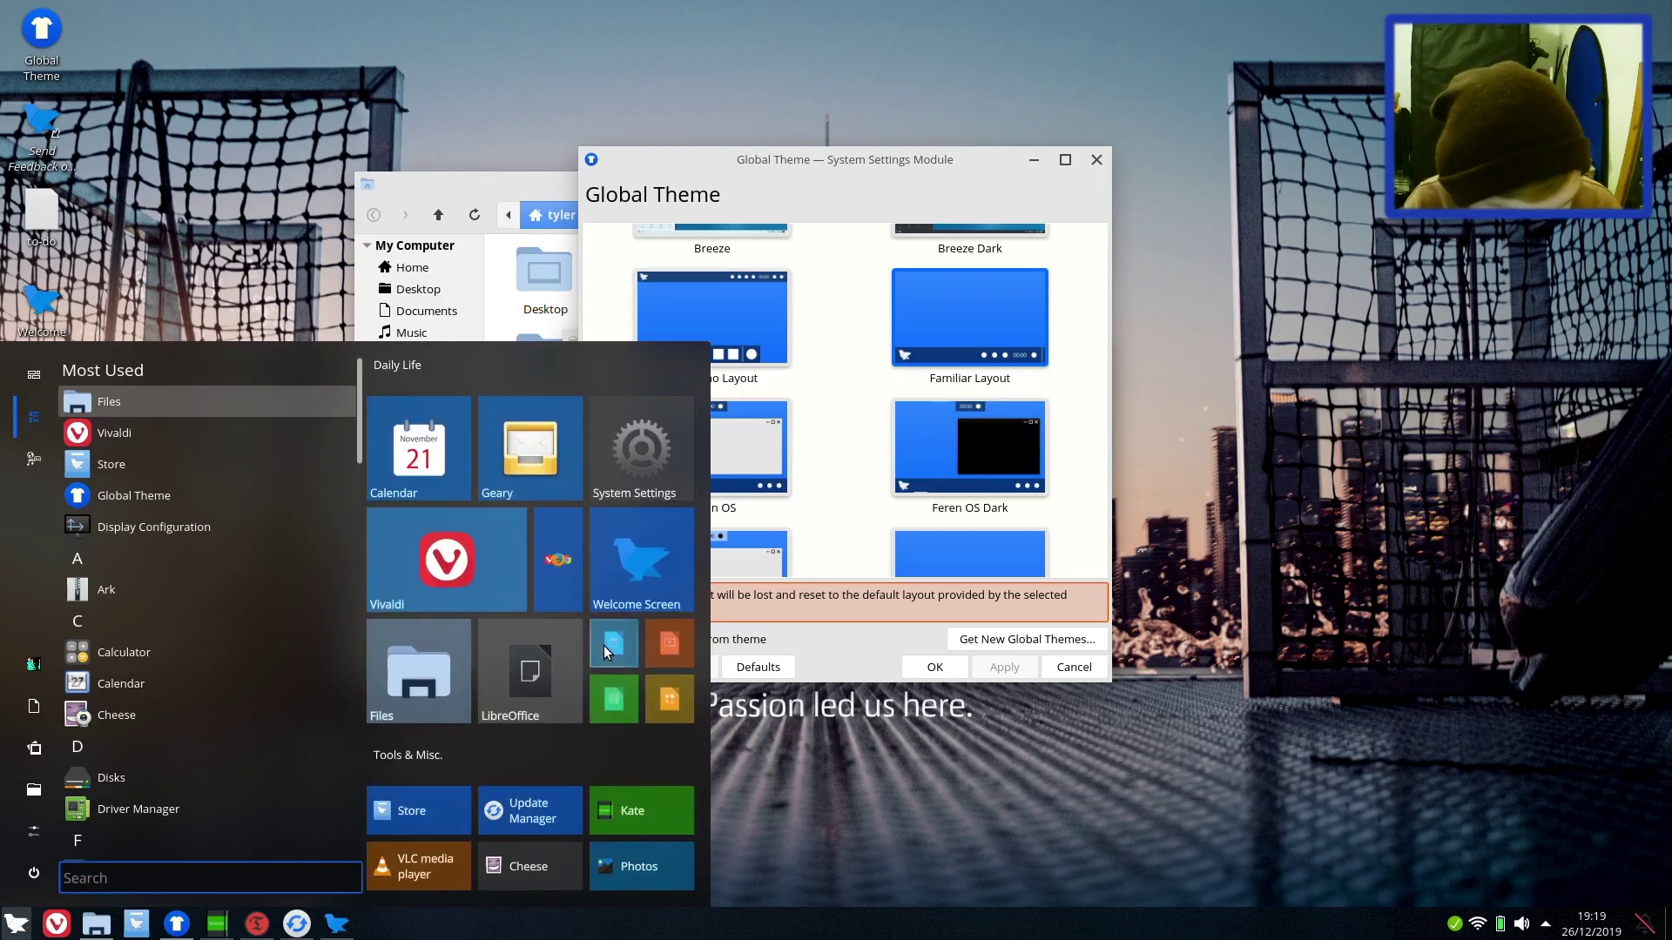
scroll(263, 534, down, 6)
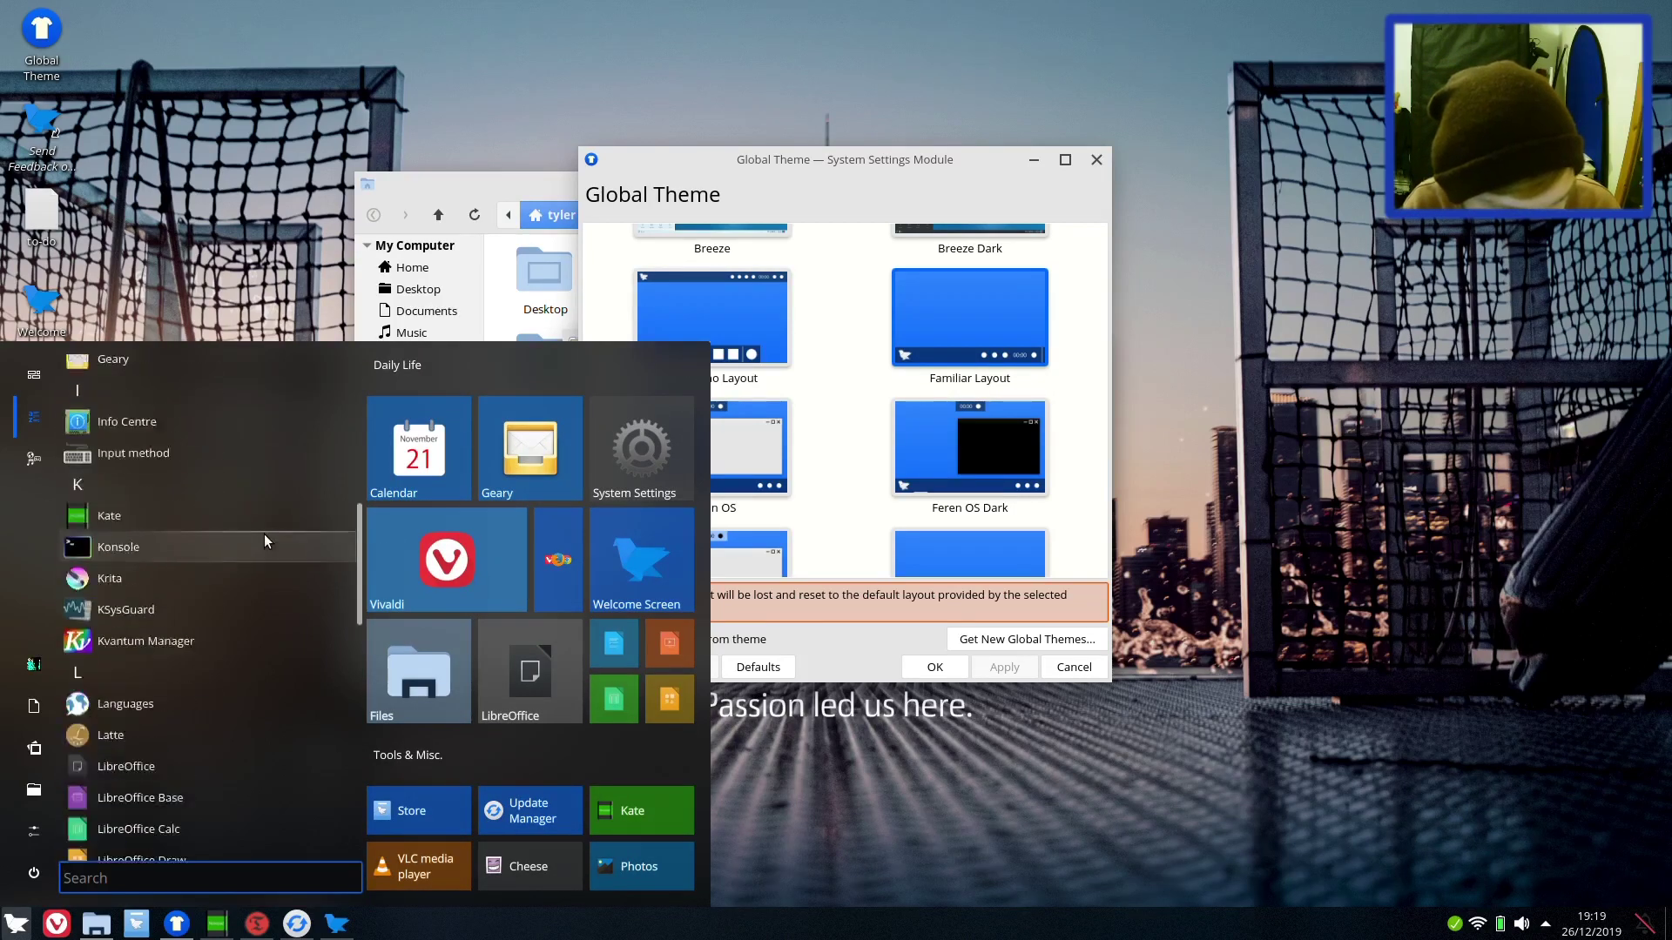
scroll(264, 535, down, 5)
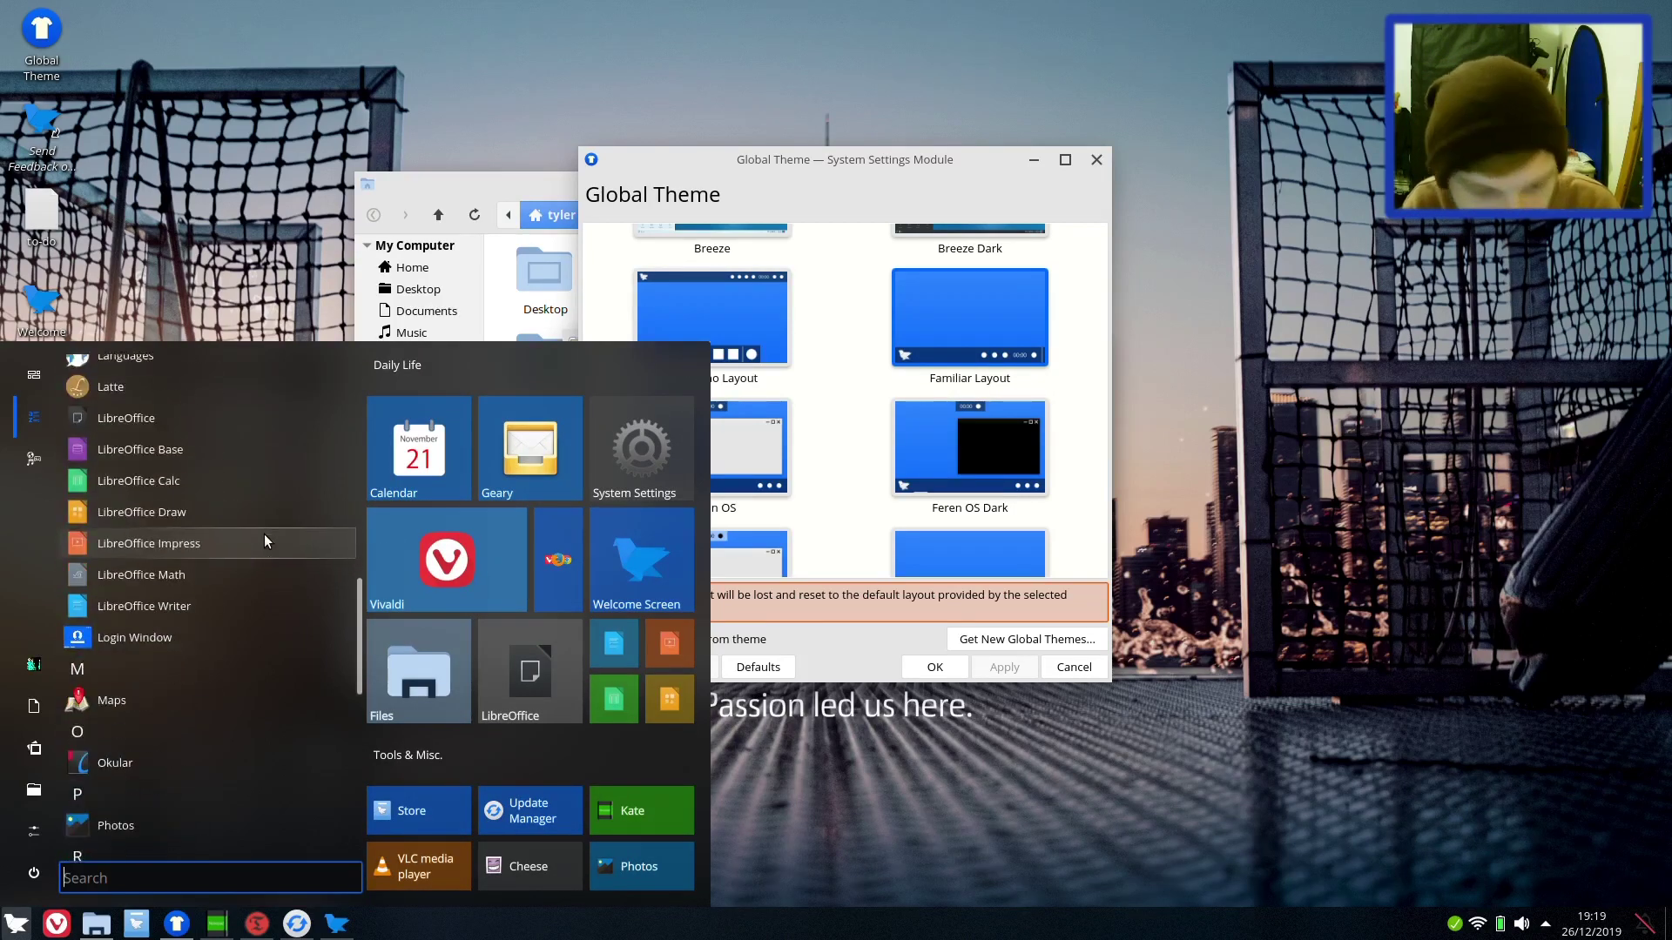
click(917, 175)
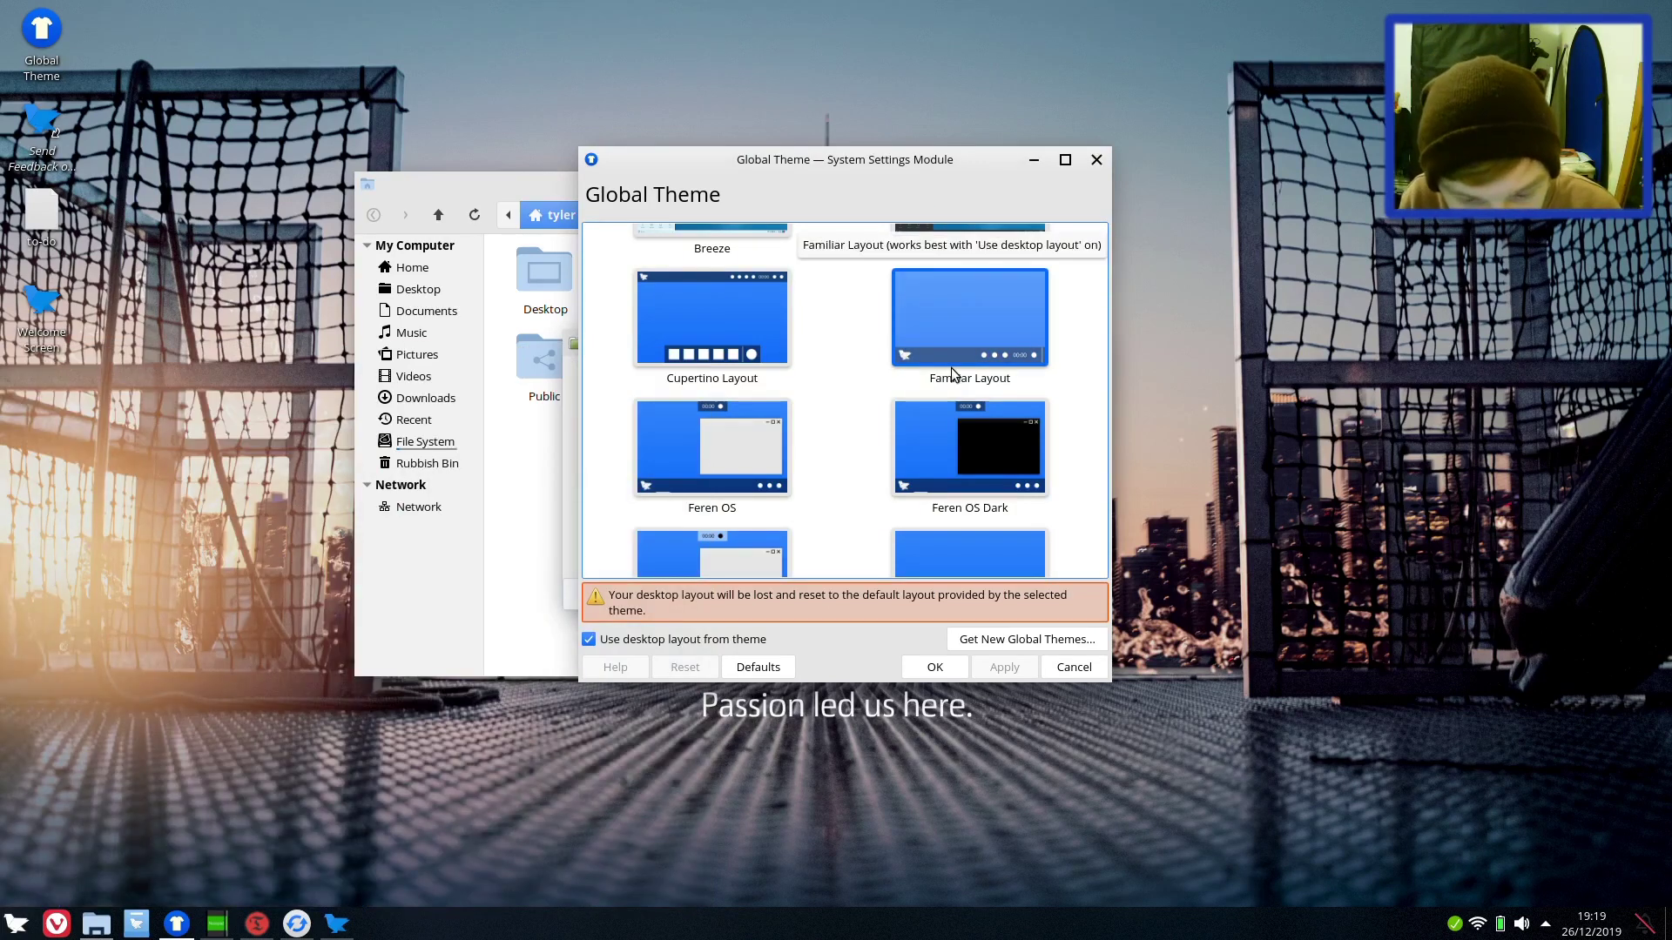
scroll(951, 368, down, 2)
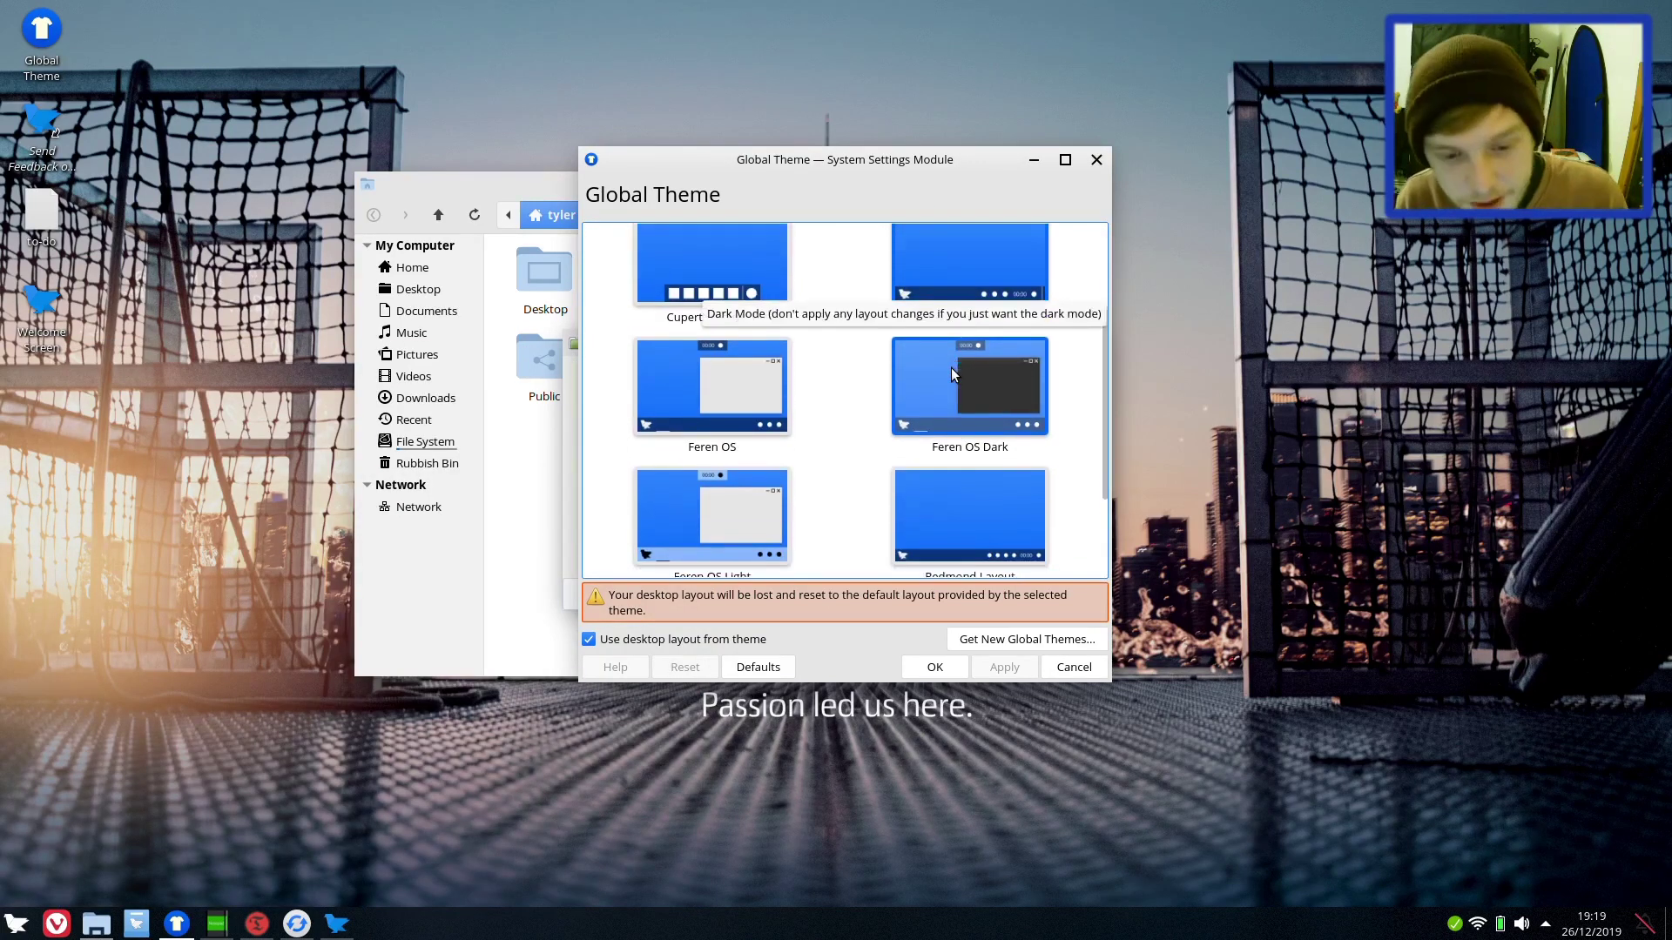
Step: Apply the Feren OS Dark theme, dismiss Nemo's hidden-menu notice and move Home left
click(1000, 338)
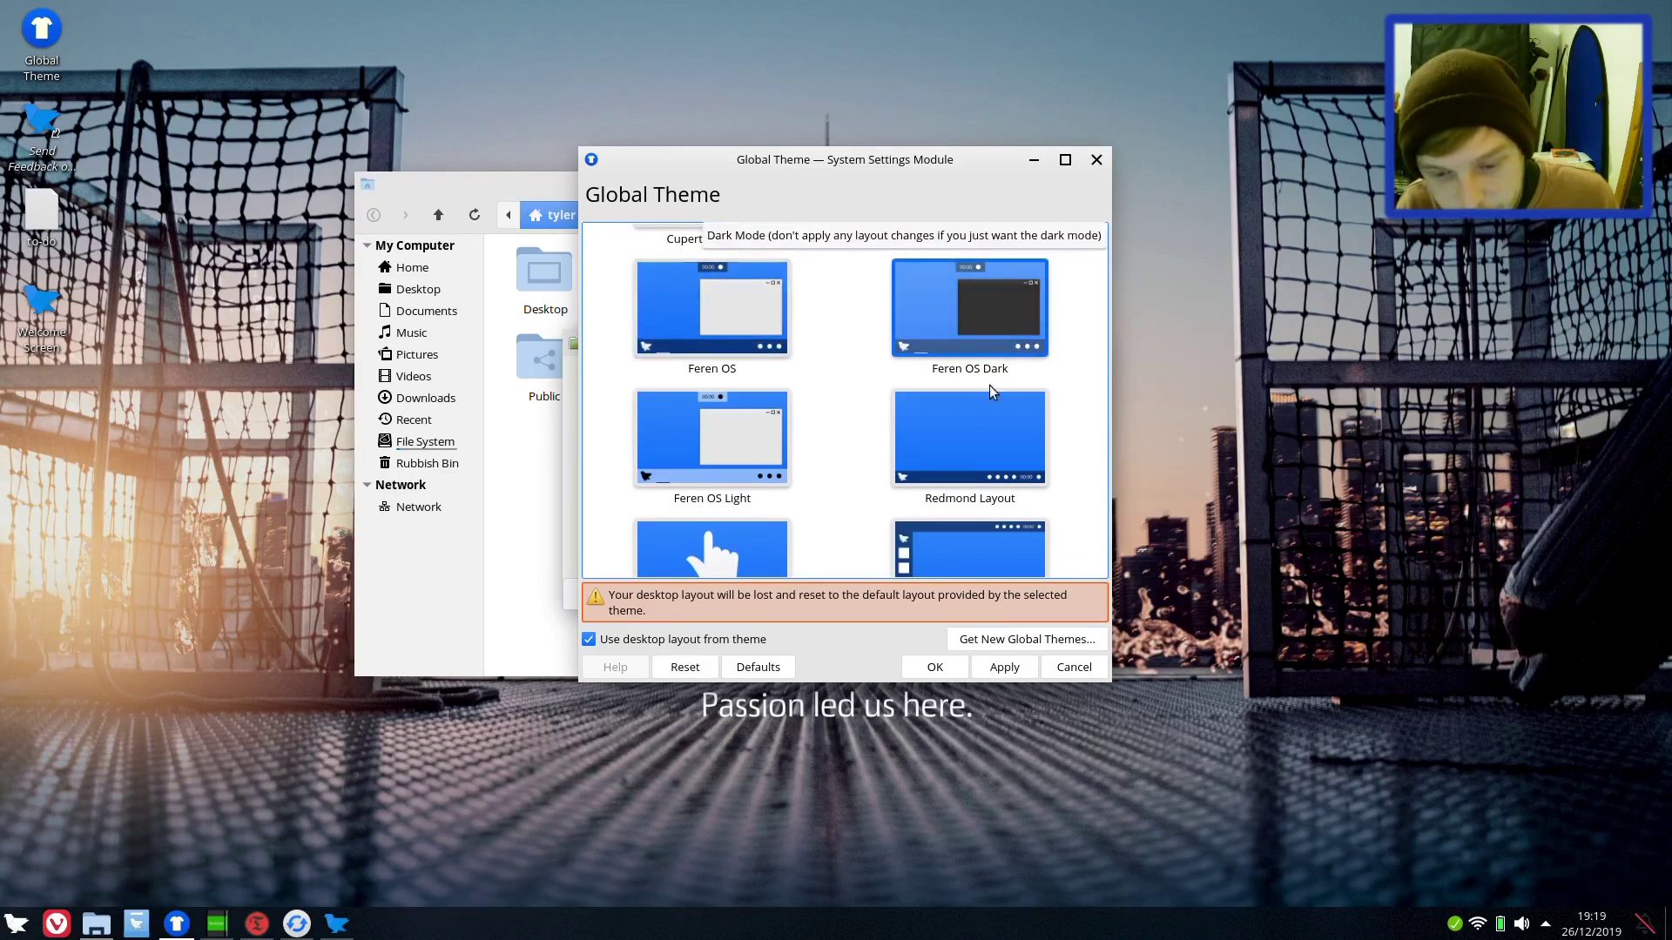
click(1001, 667)
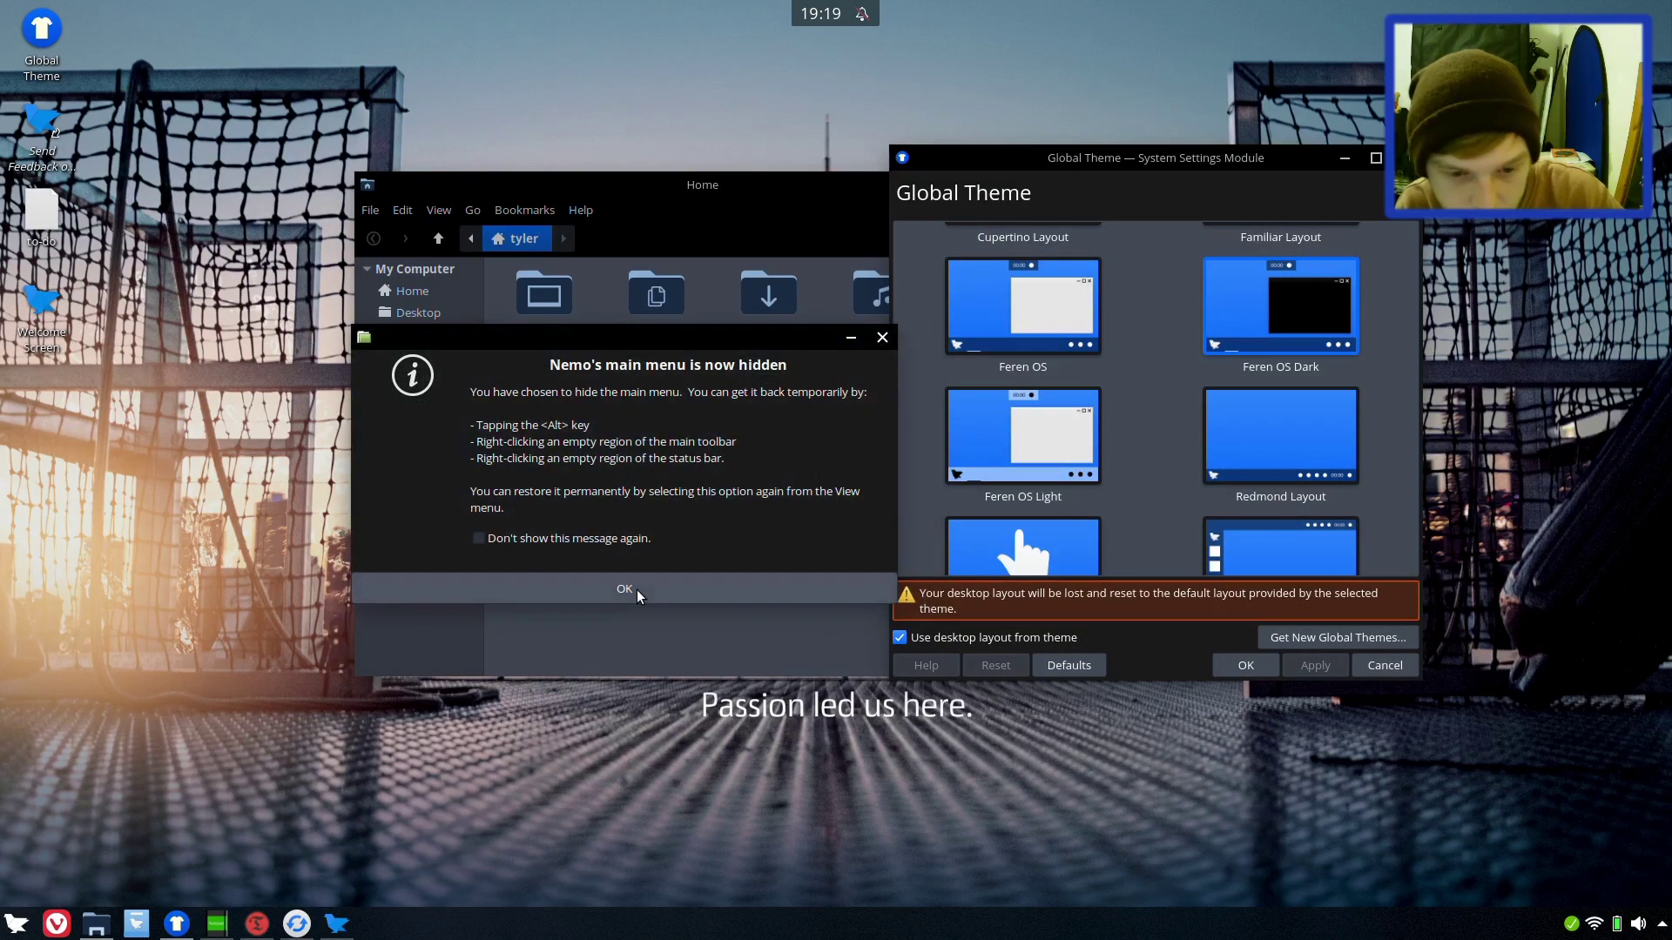
click(624, 590)
drag(625, 201, 393, 183)
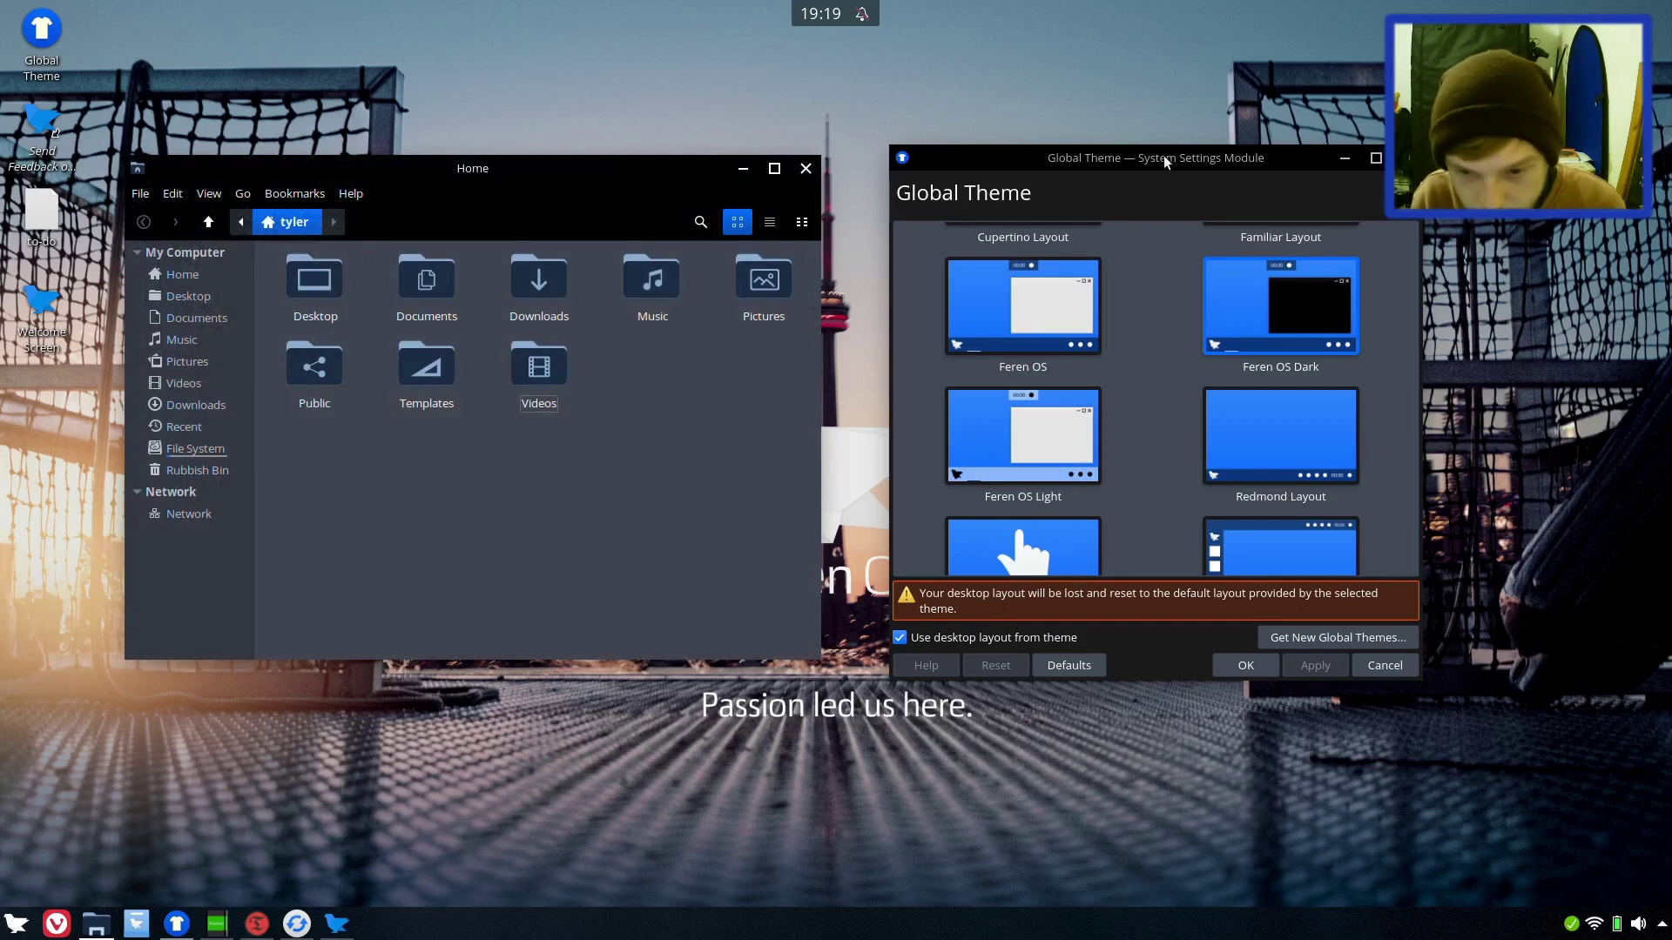
scroll(1218, 323, down, 1)
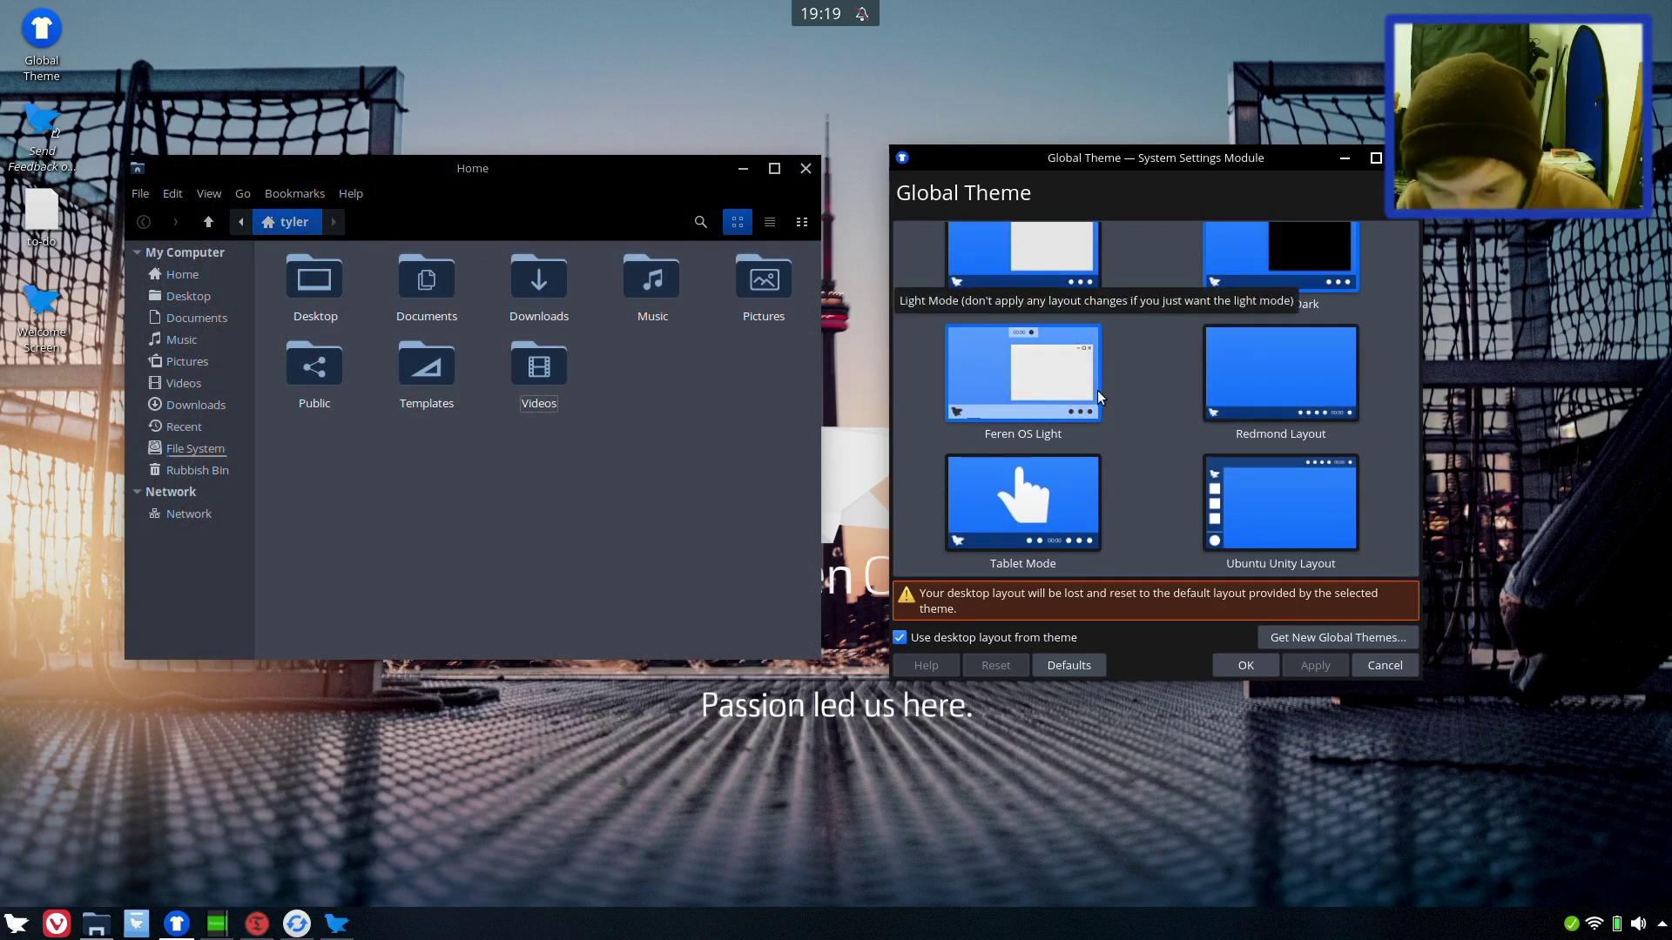
Step: Apply the Redmond Layout theme and briefly check its new application menu
click(1274, 399)
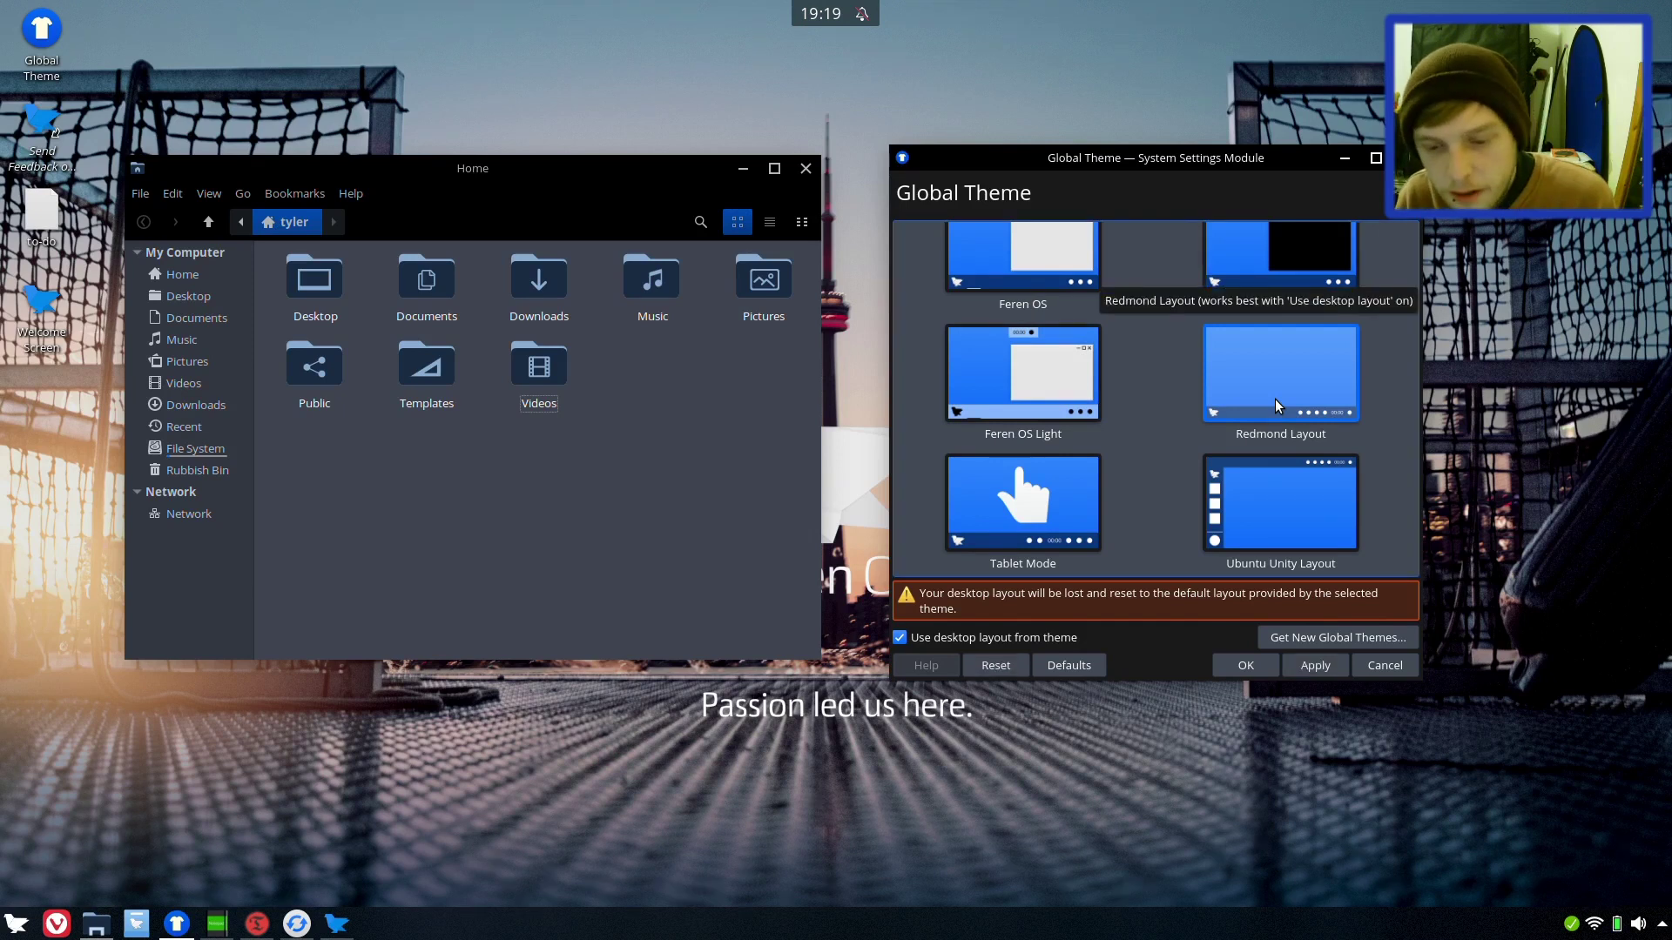
click(1308, 666)
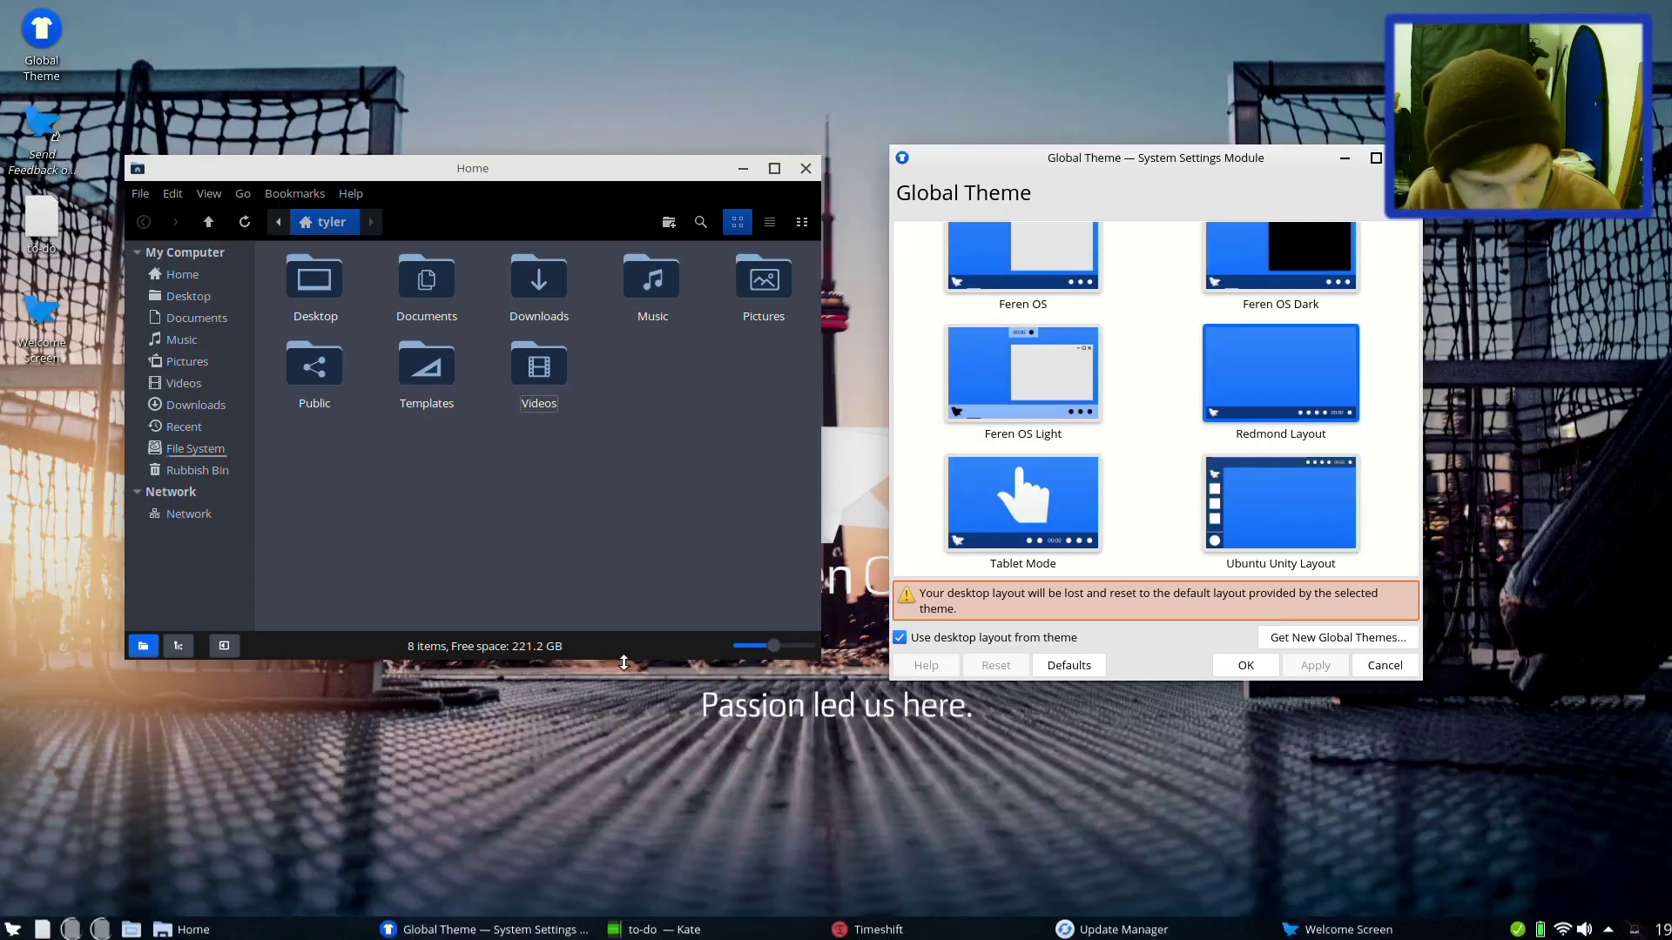
click(11, 930)
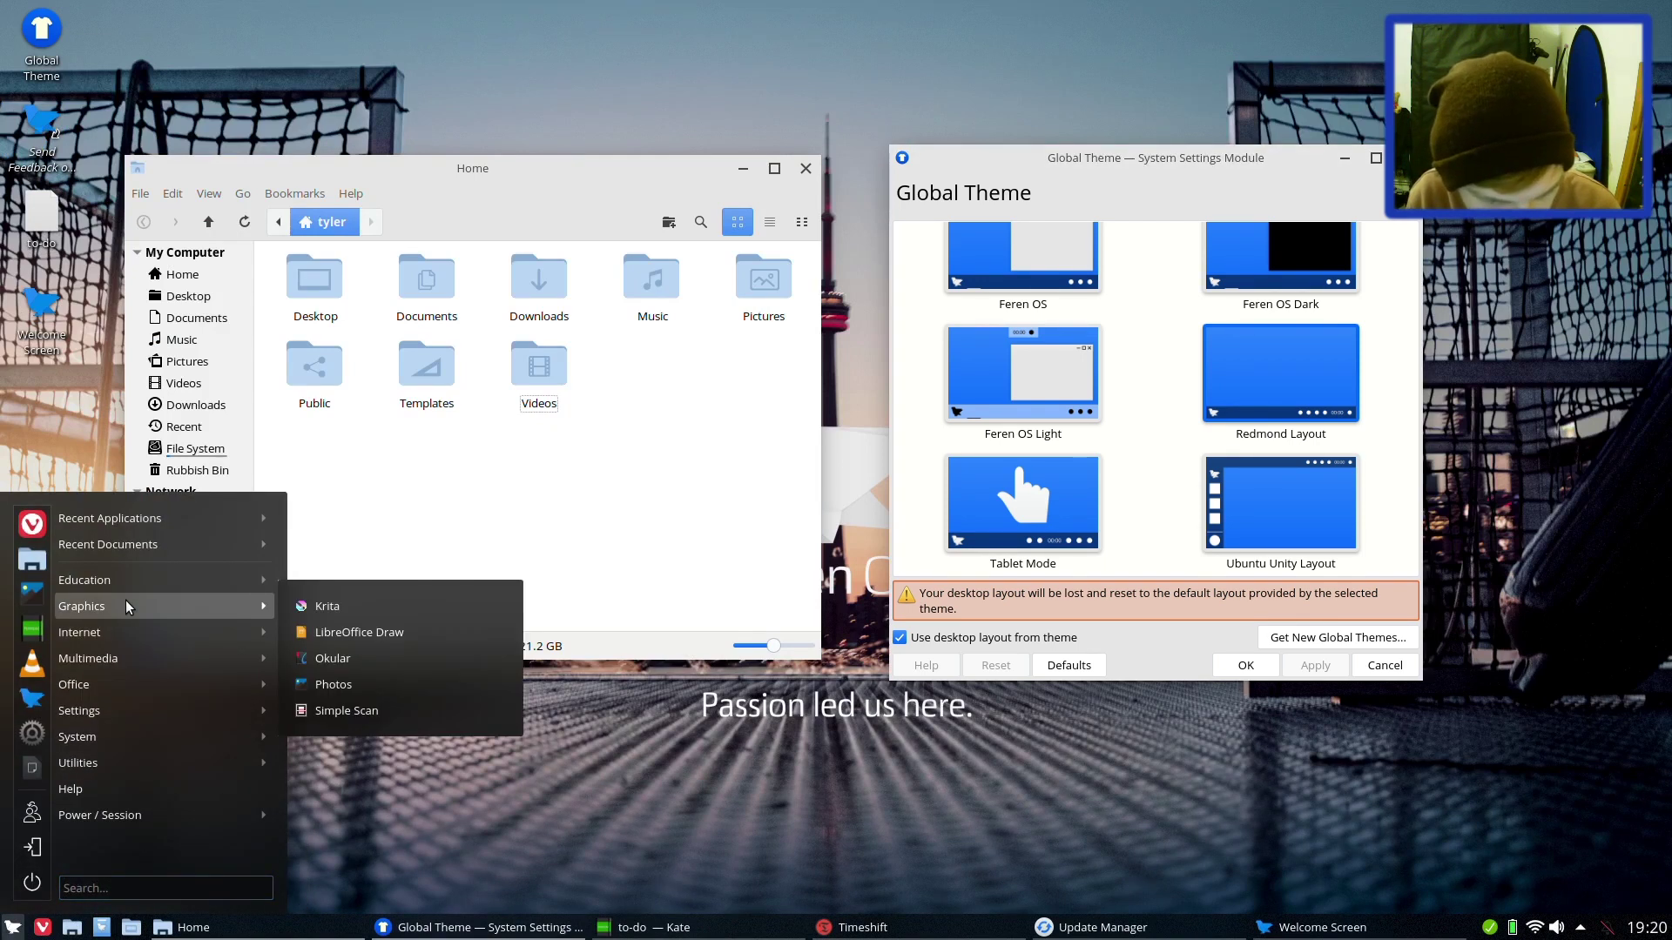
mouse_move(252, 761)
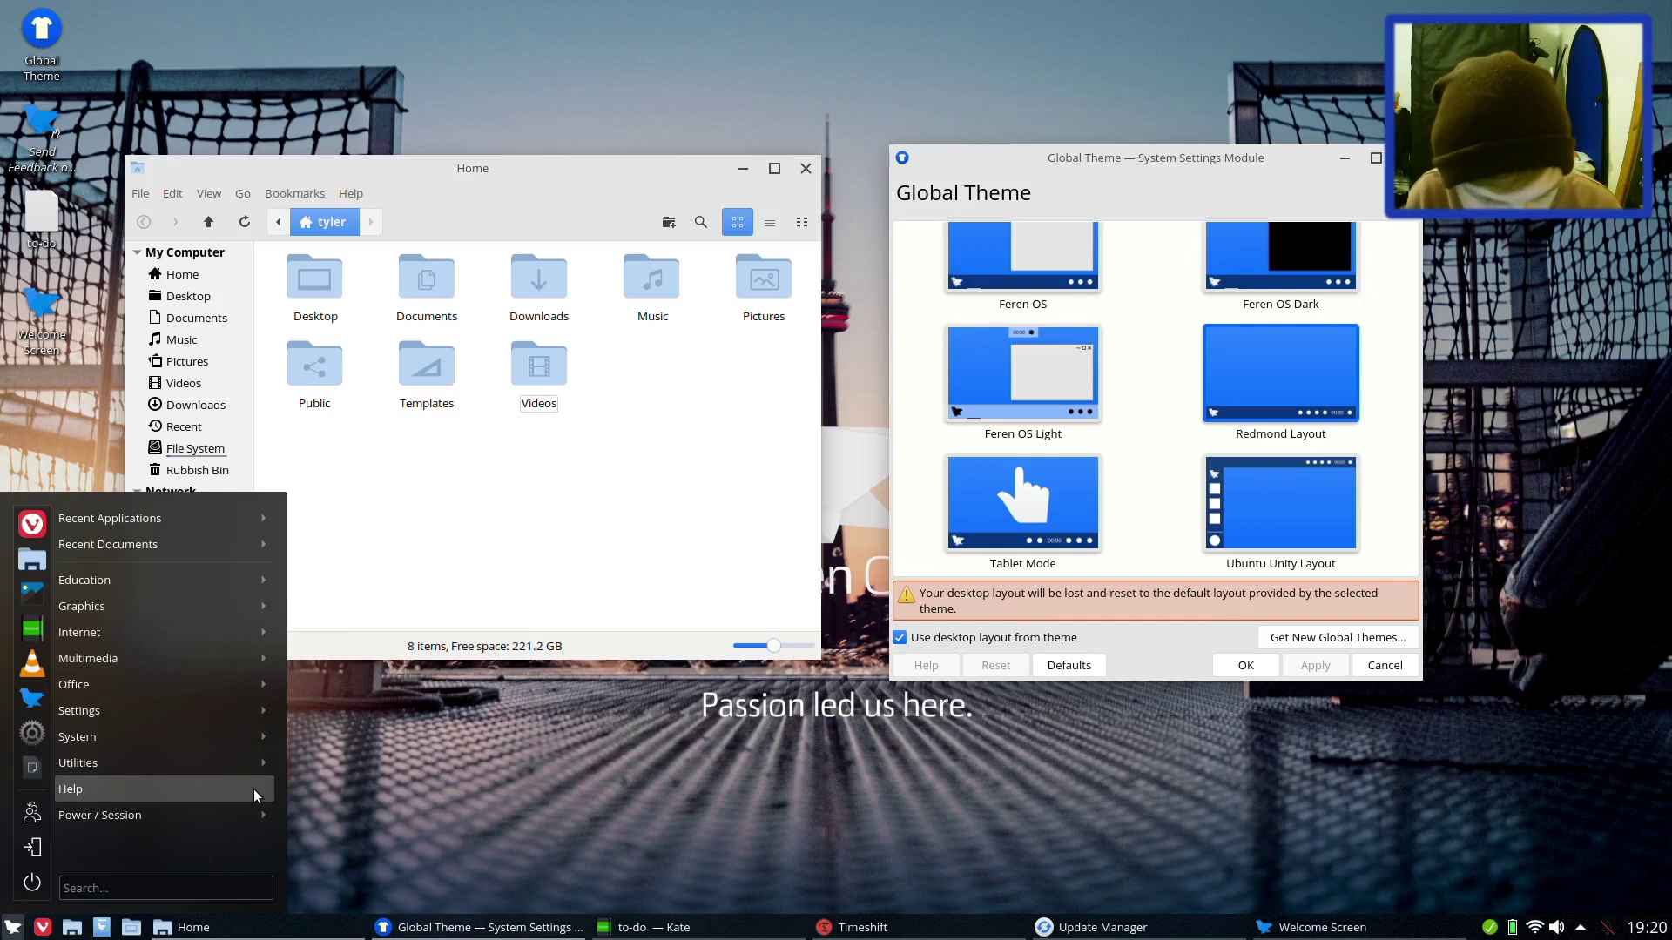
click(958, 766)
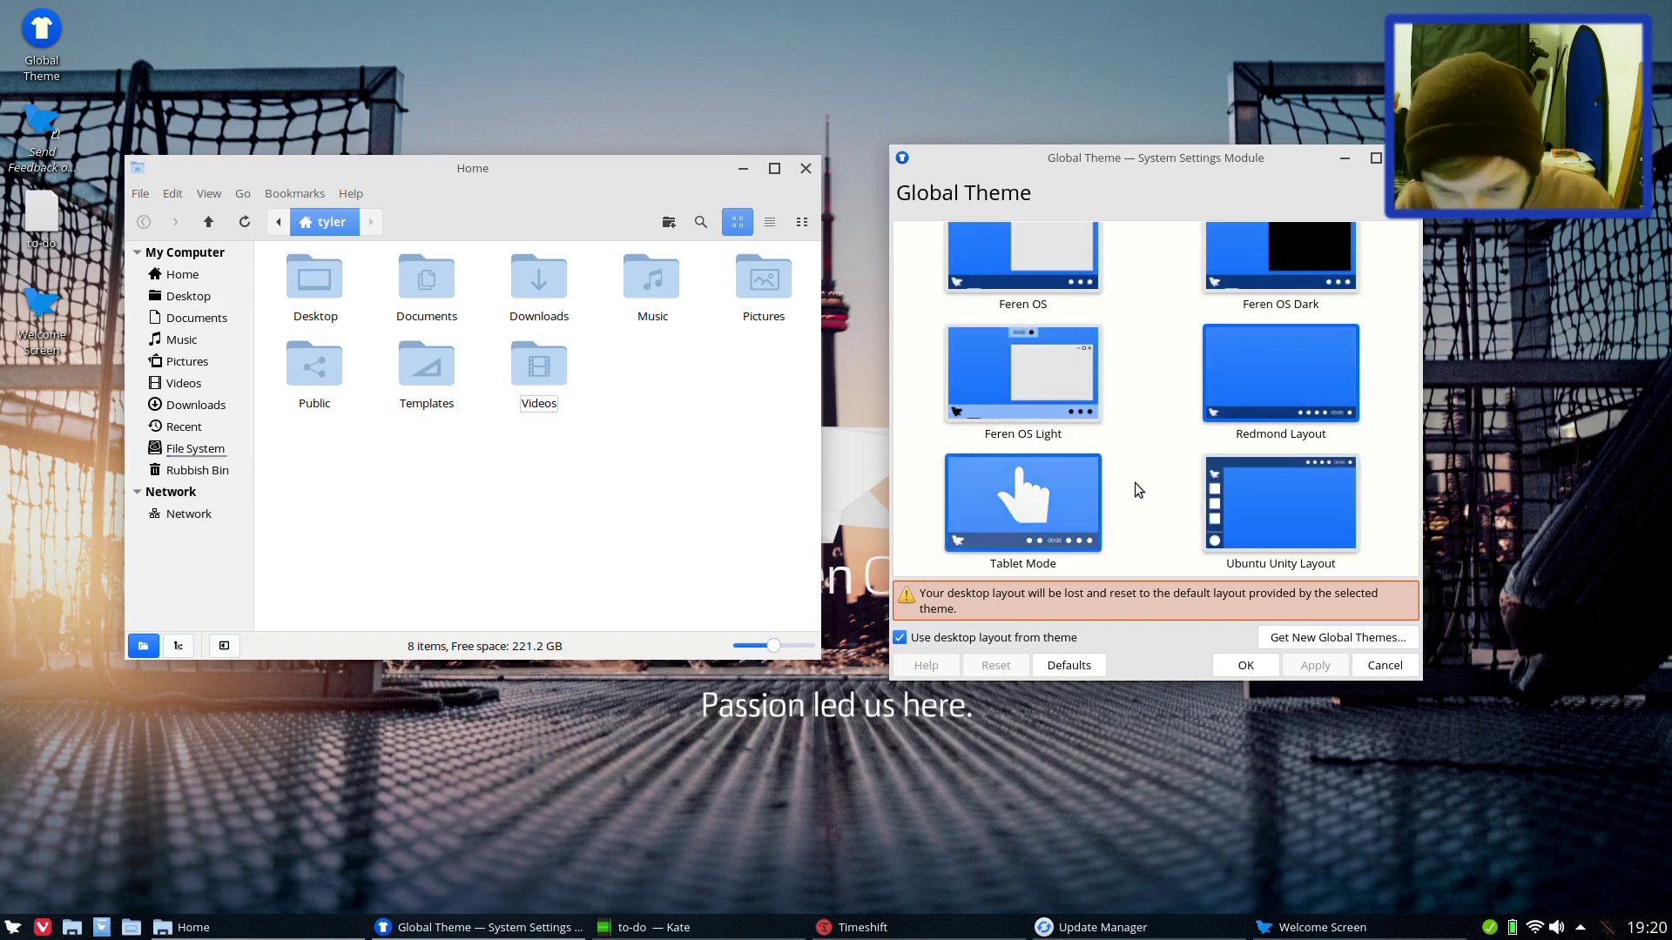
Step: Apply the Tablet Mode global theme and check its launcher and icon-only taskbar
click(1010, 519)
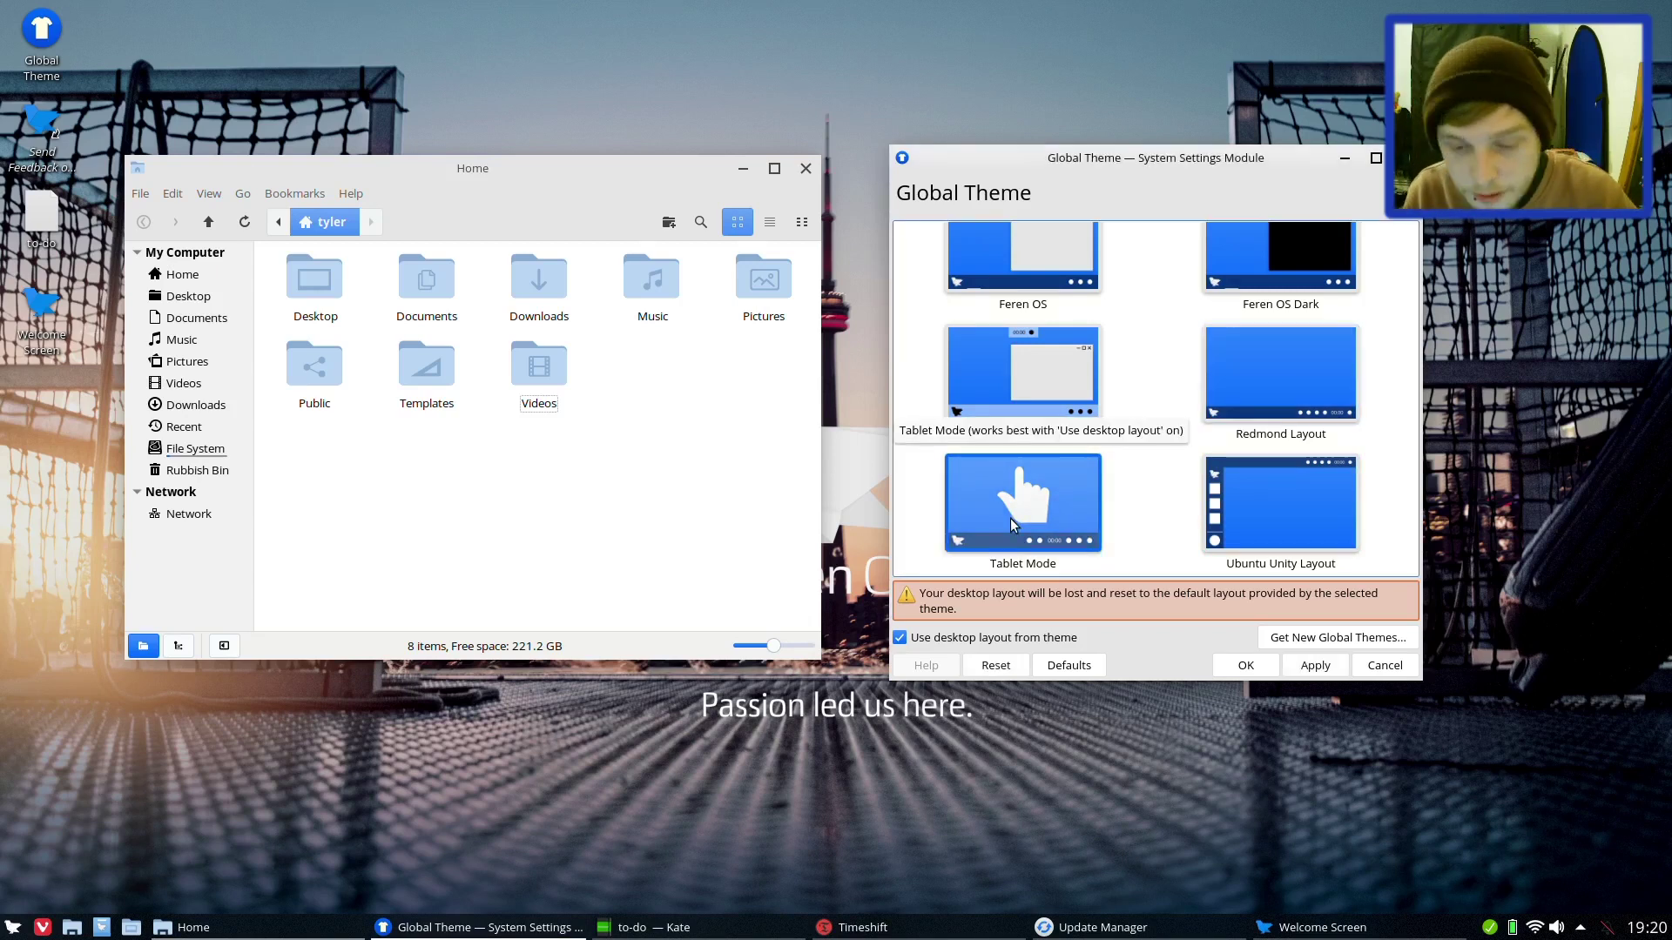
click(1320, 674)
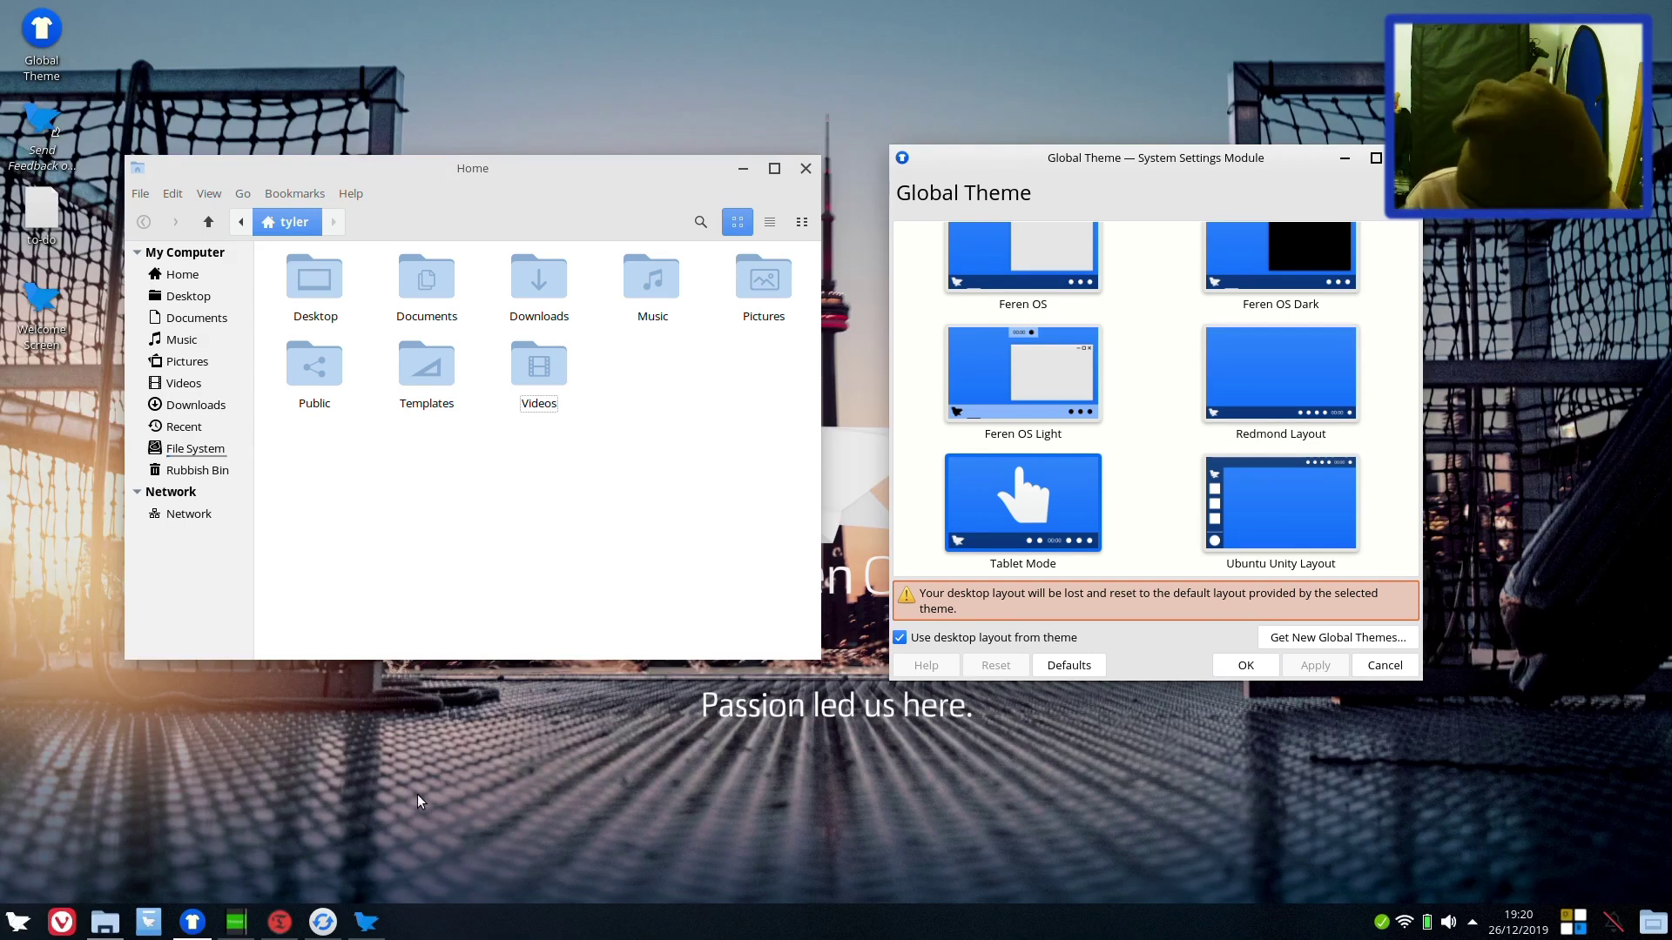
click(15, 927)
click(15, 926)
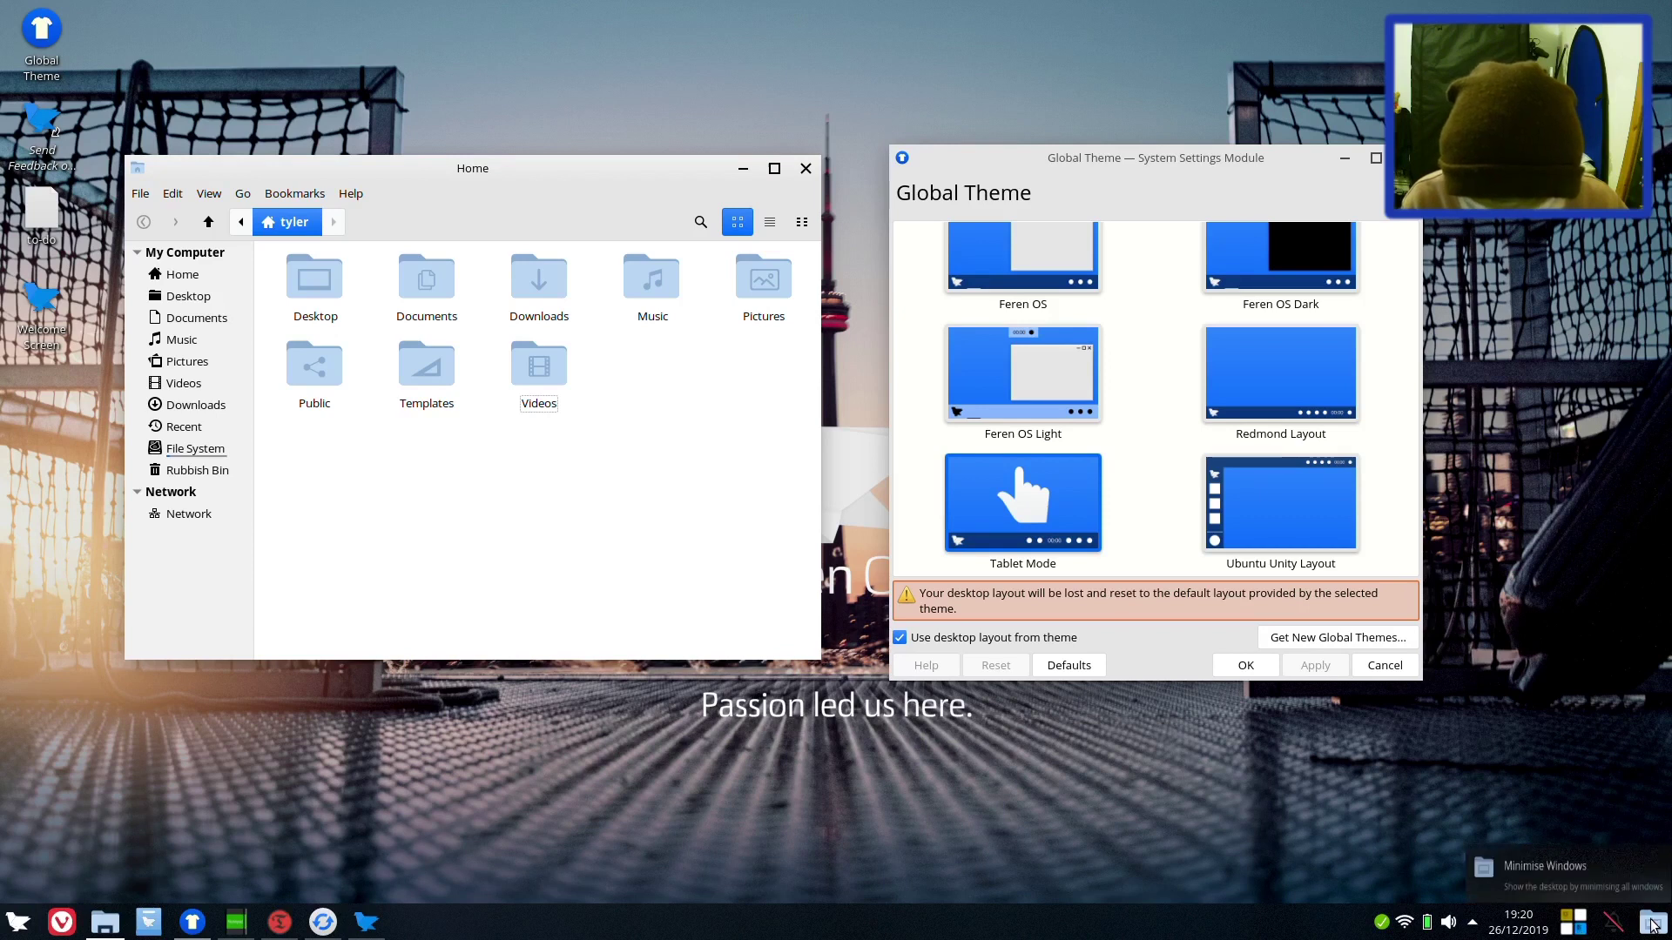
key(XF86AudioRaiseVolume)
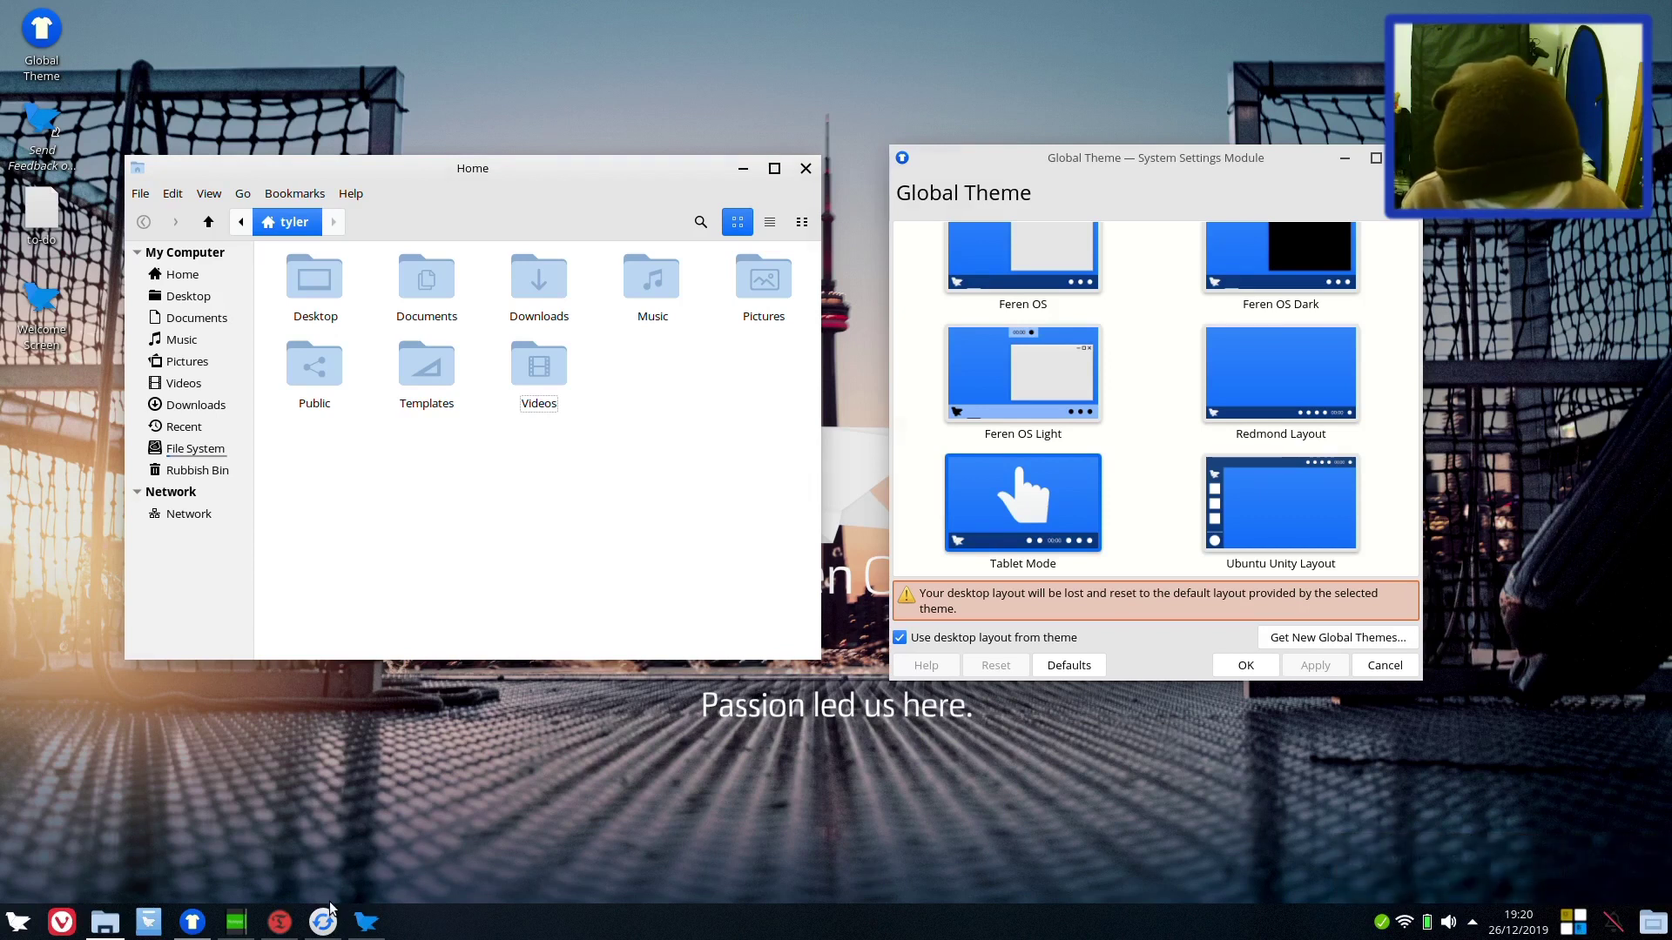
mouse_move(331, 920)
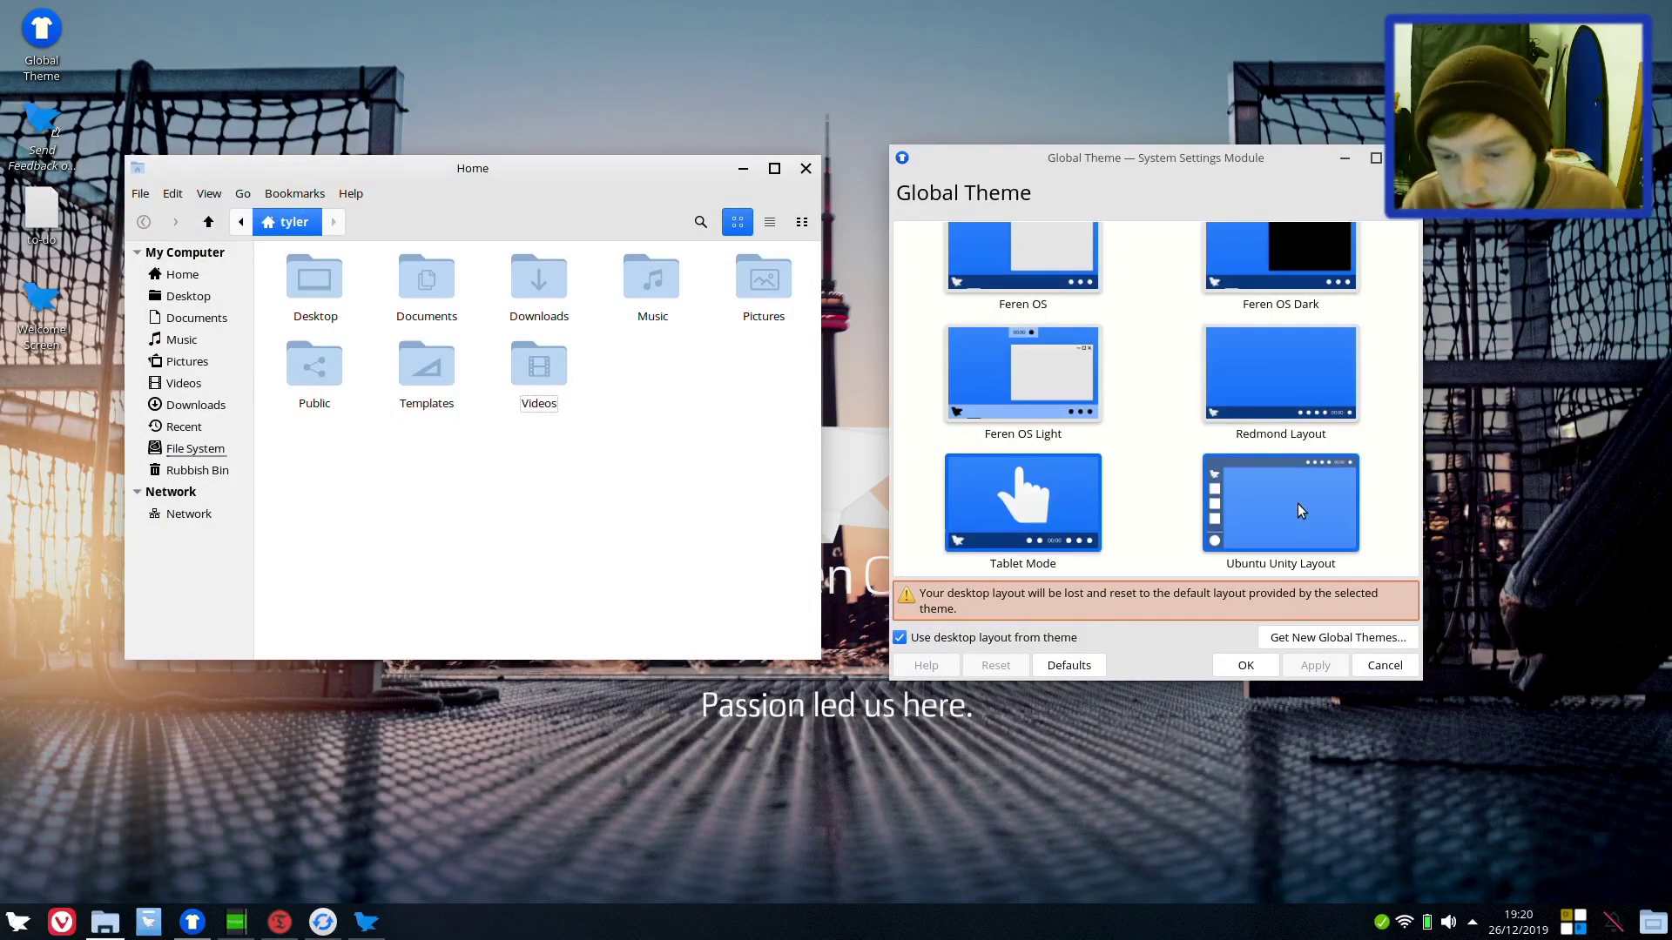
Step: Apply the Ubuntu Unity Layout theme, close the theme settings, and move the Home window right
click(1298, 503)
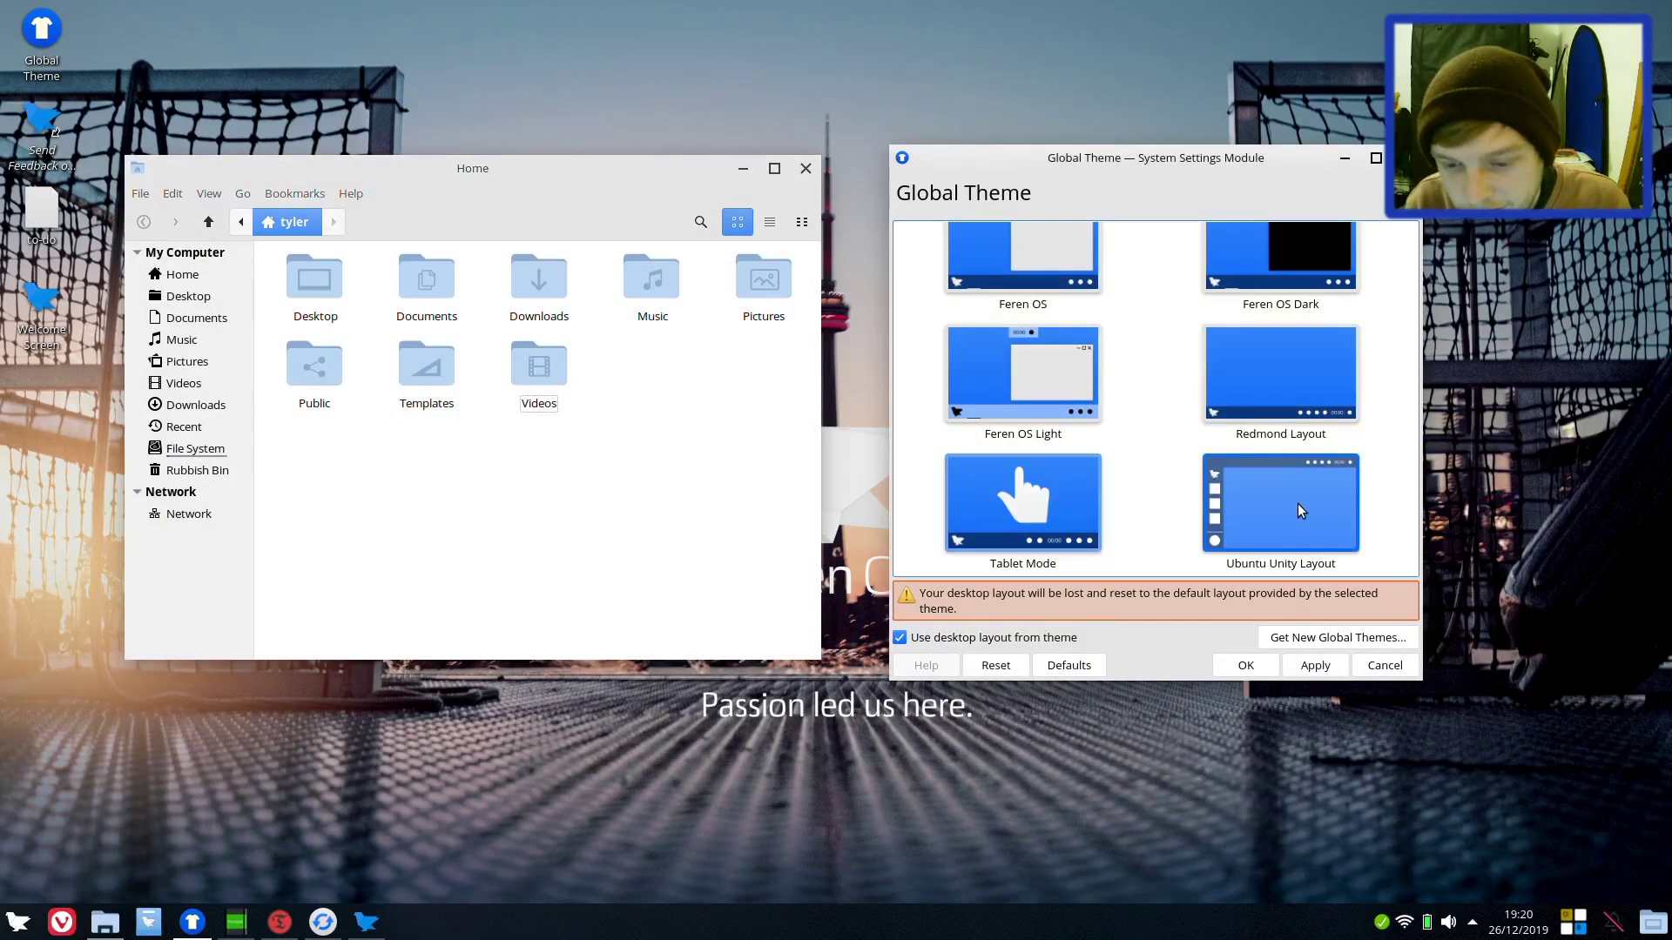
click(1315, 667)
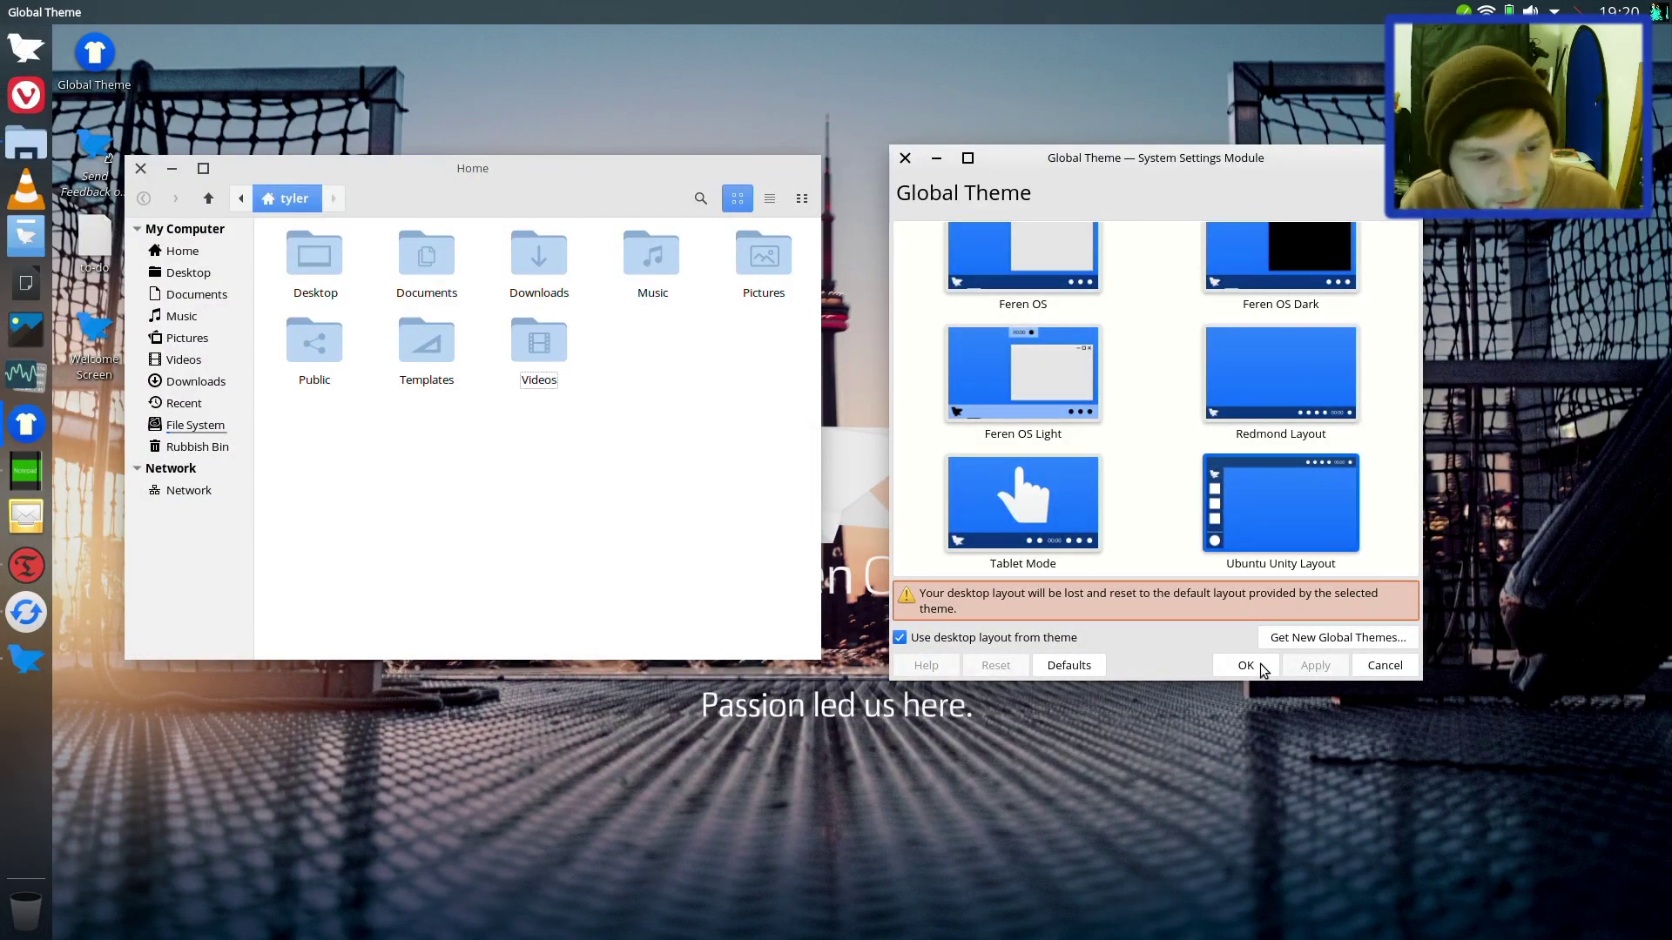
click(1260, 668)
drag(566, 168, 1057, 174)
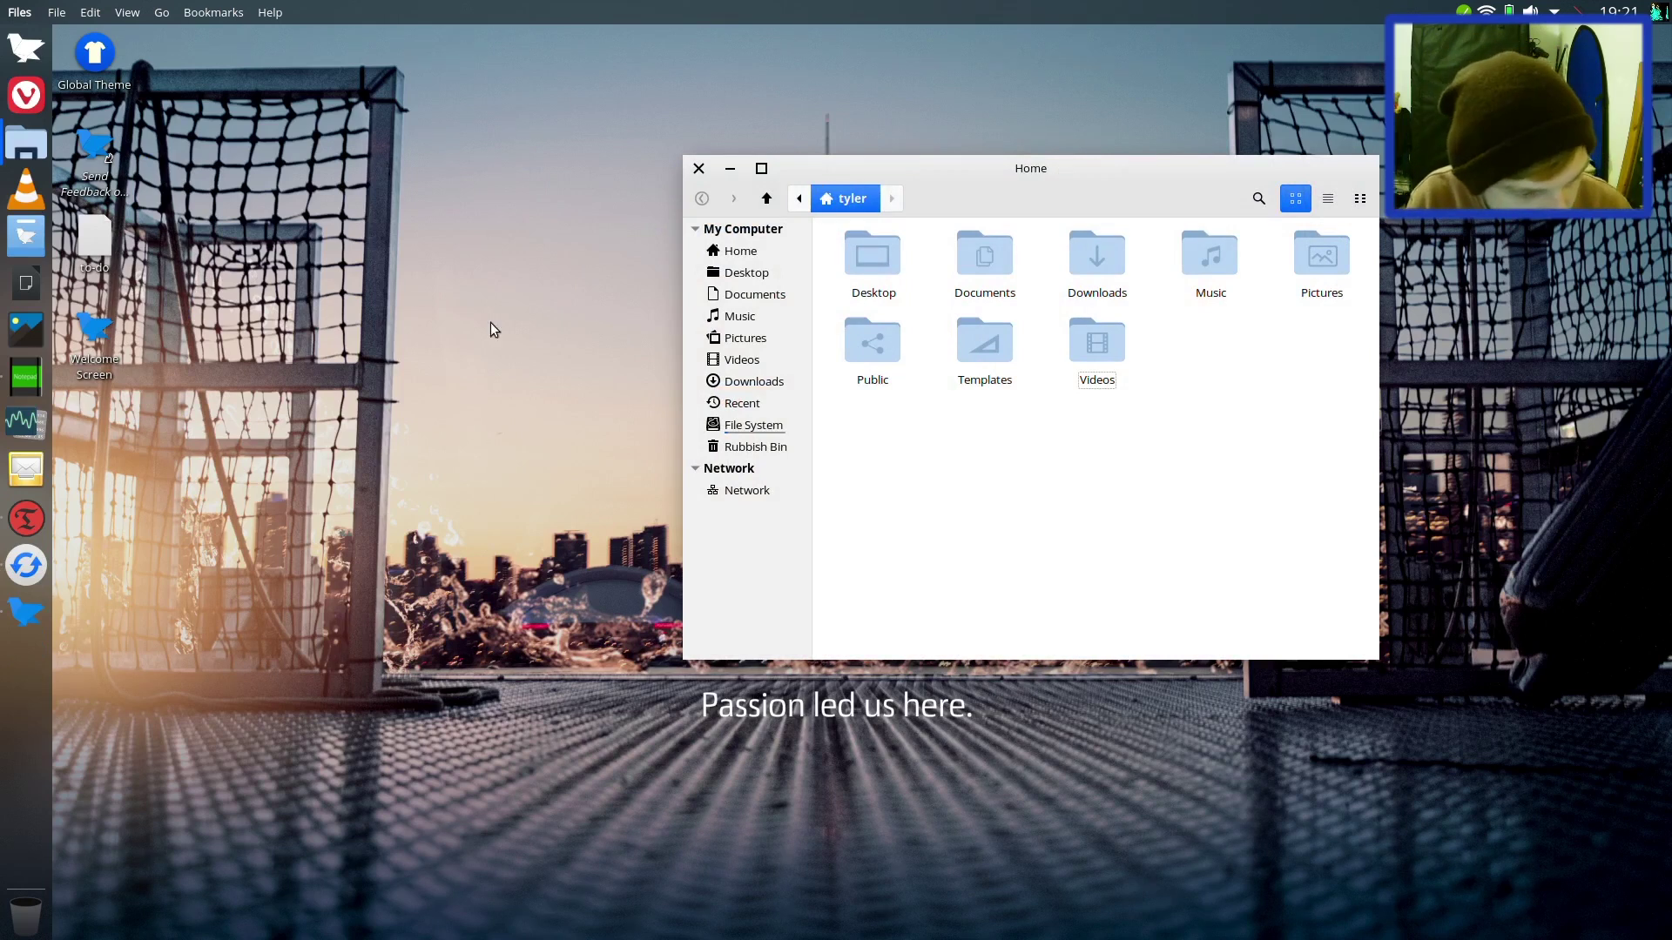
Step: Reduce the Latte dock's Appearance margin width from 14% to 8%
right_click(24, 702)
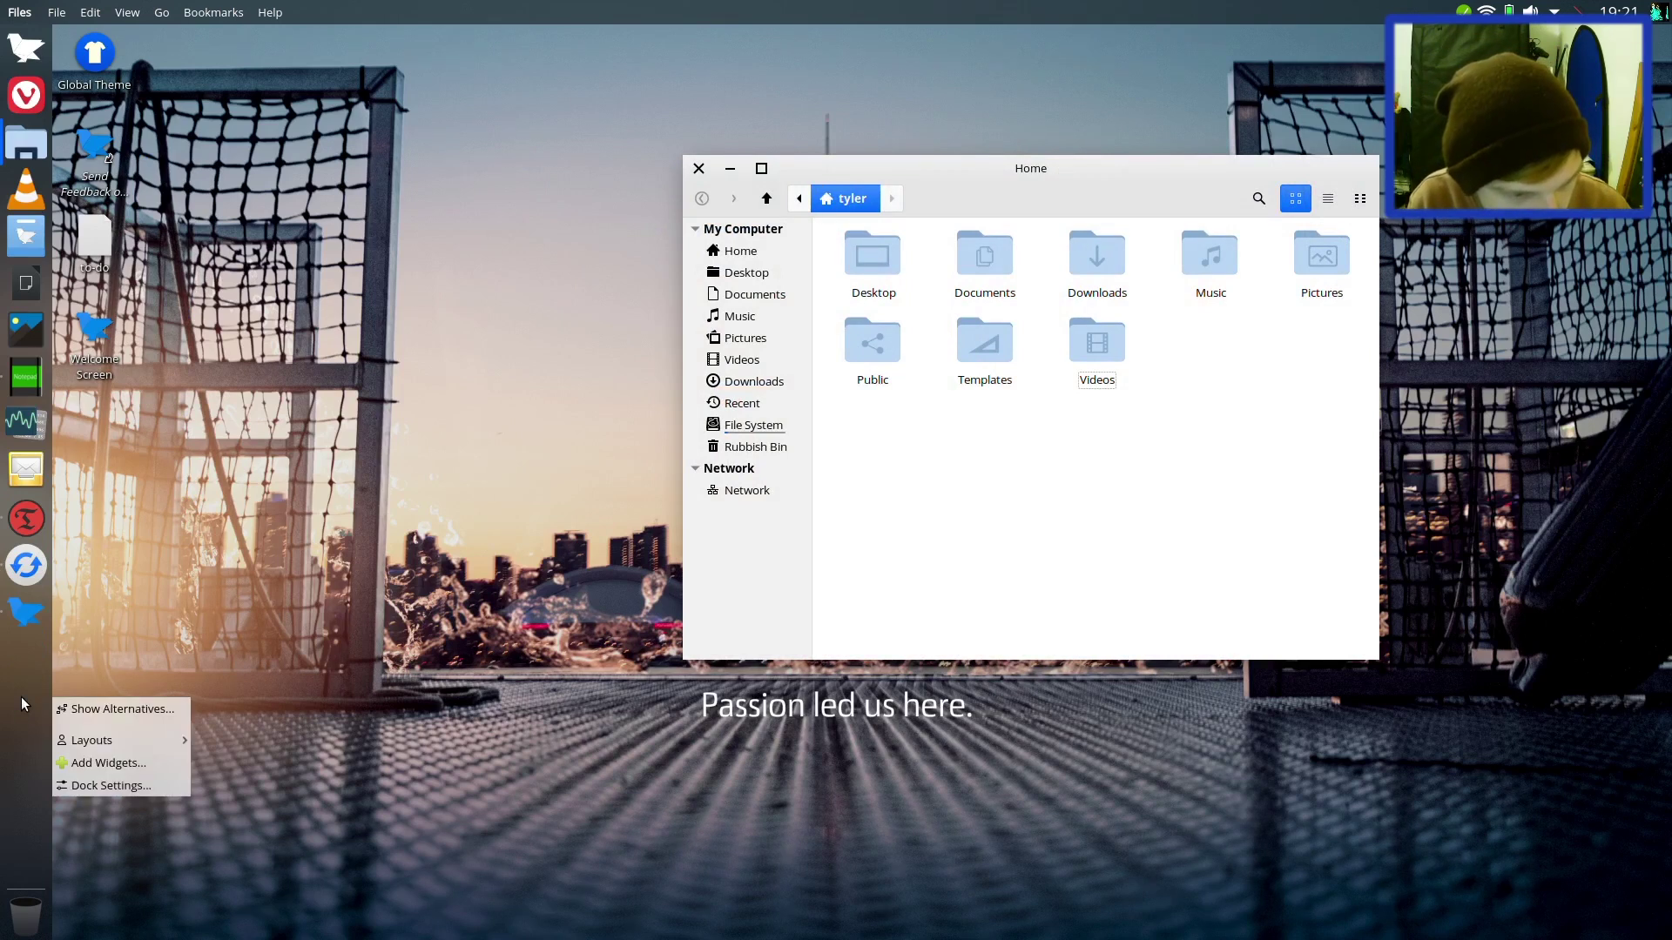
click(149, 780)
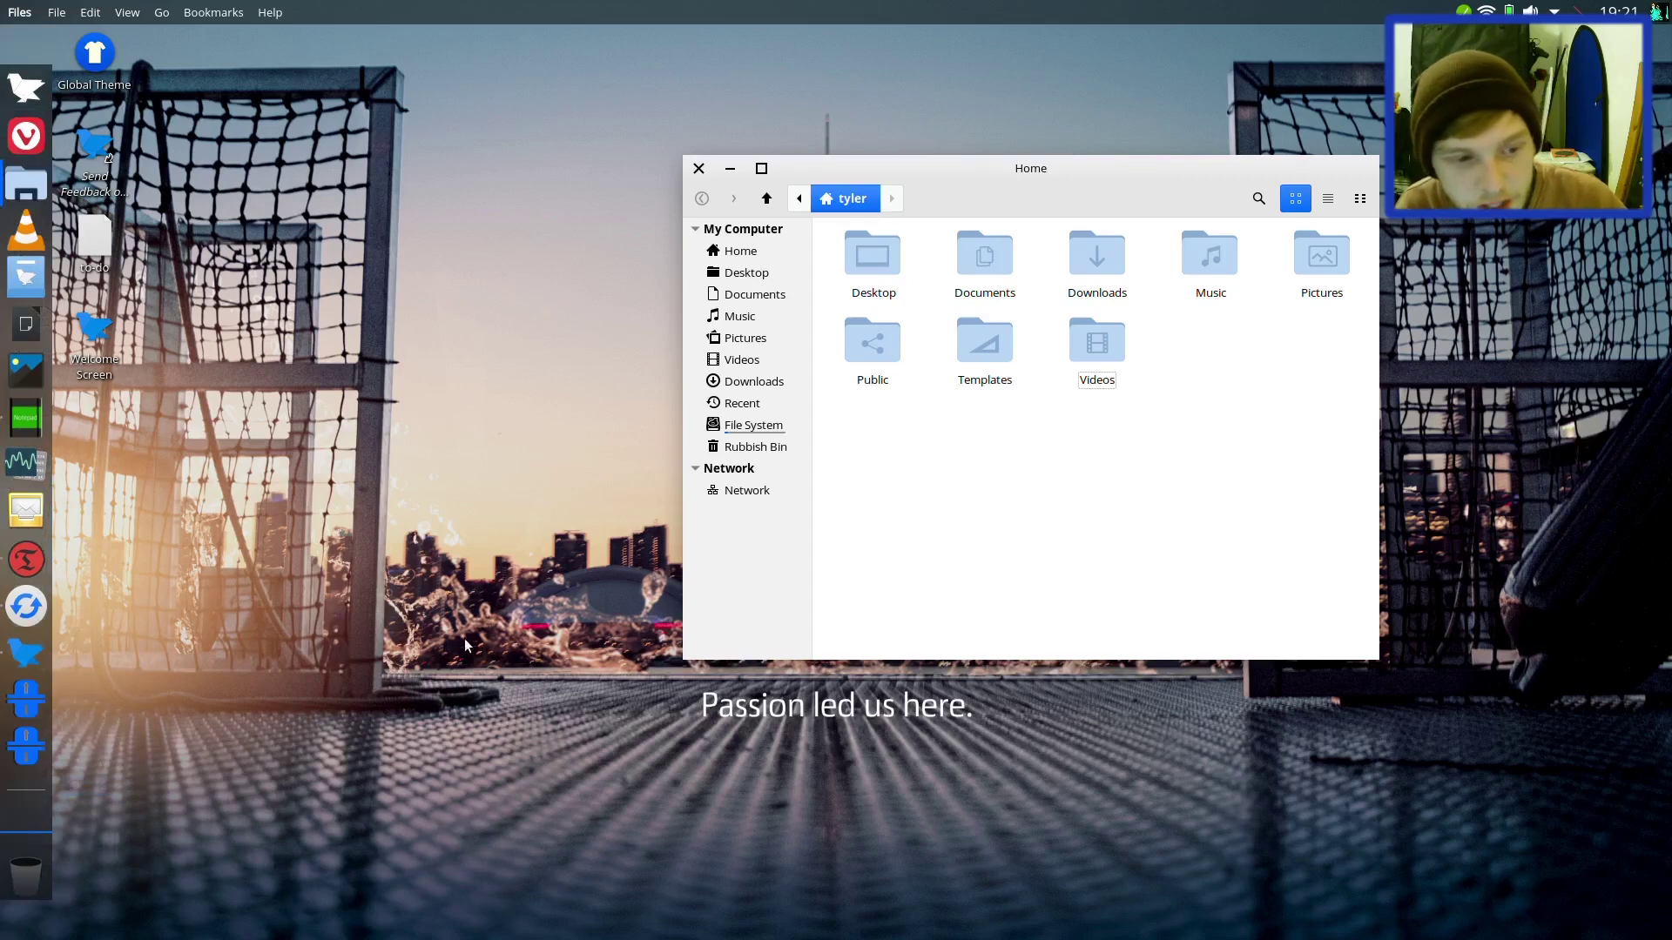
key(super+a)
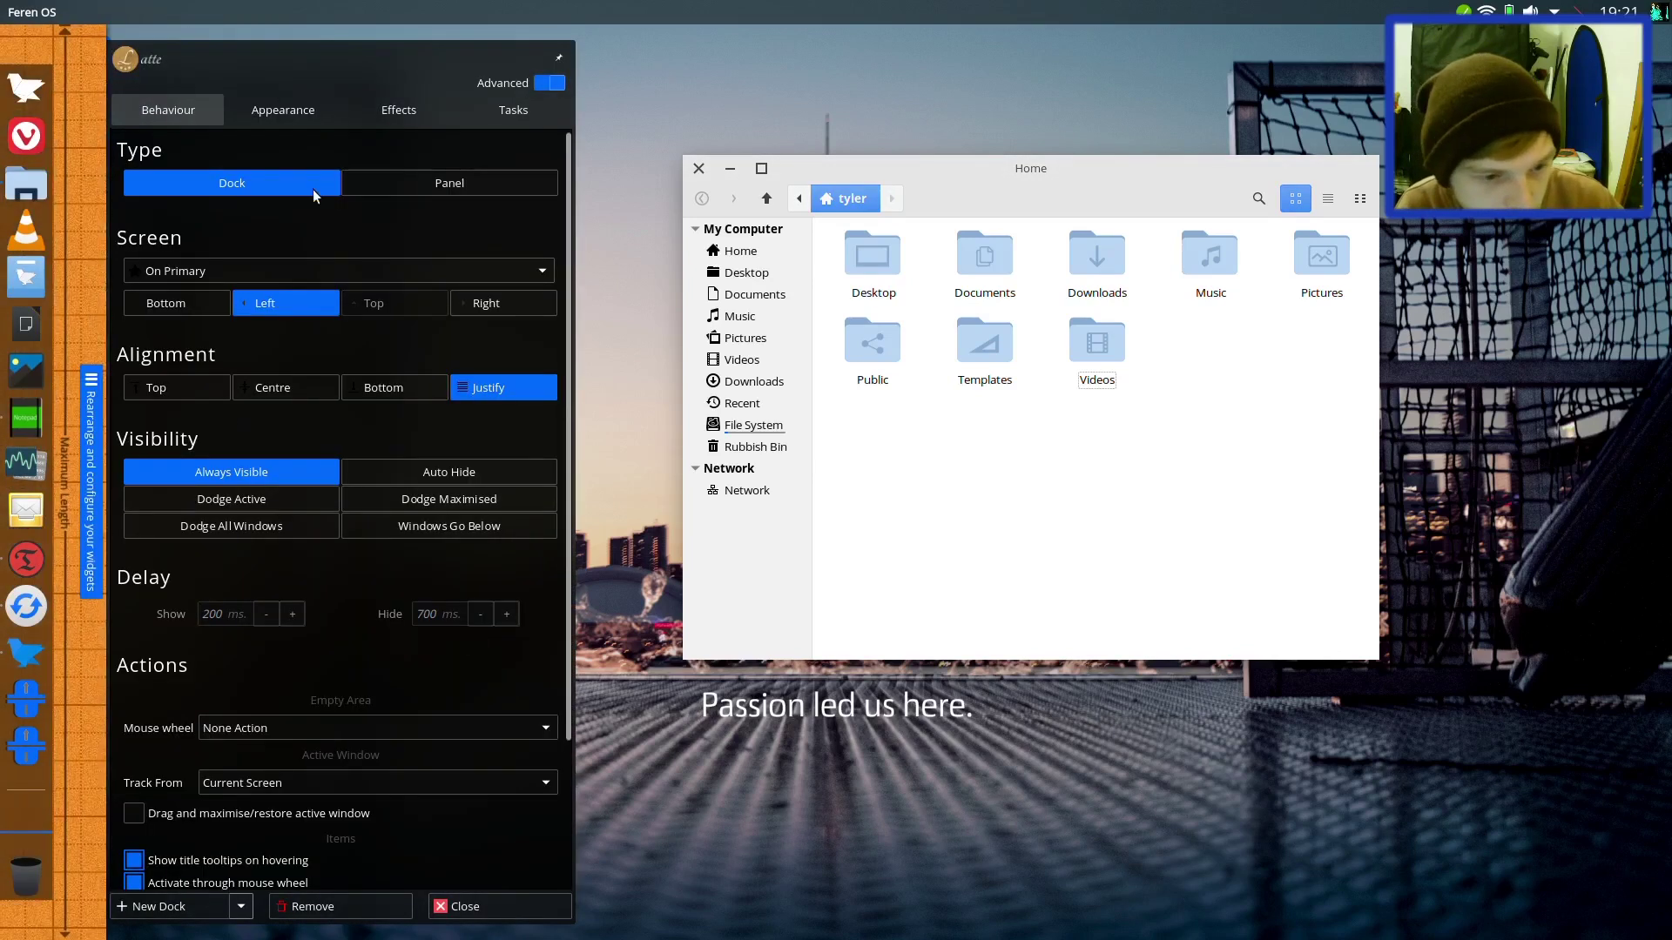
click(284, 113)
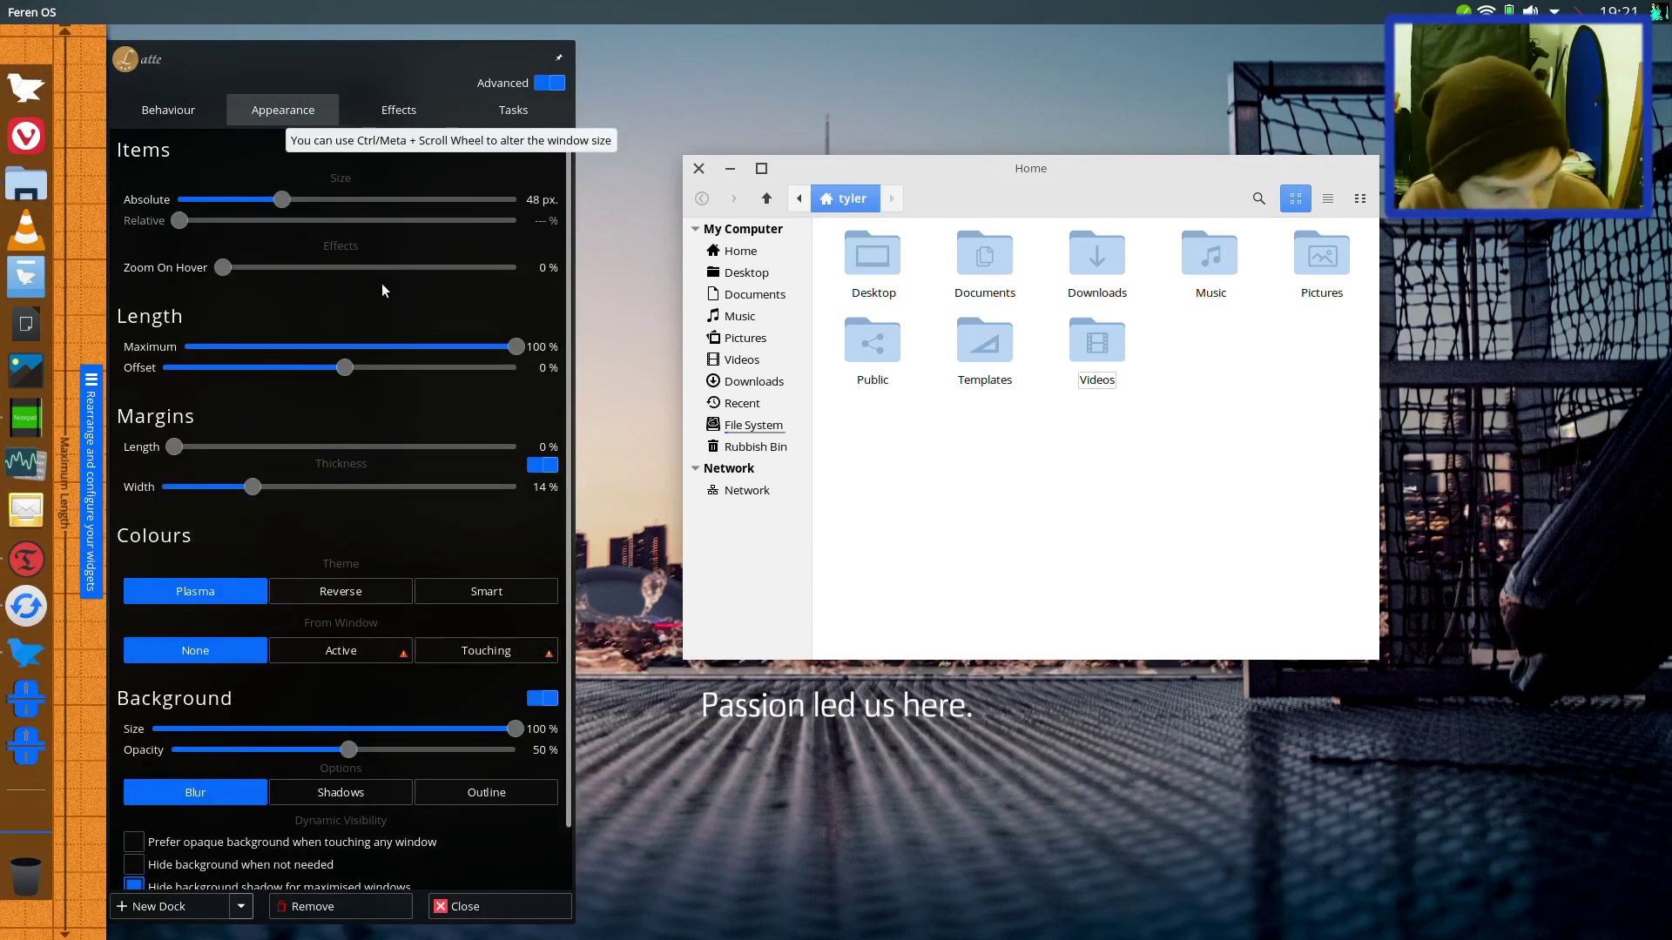
drag(252, 486, 216, 490)
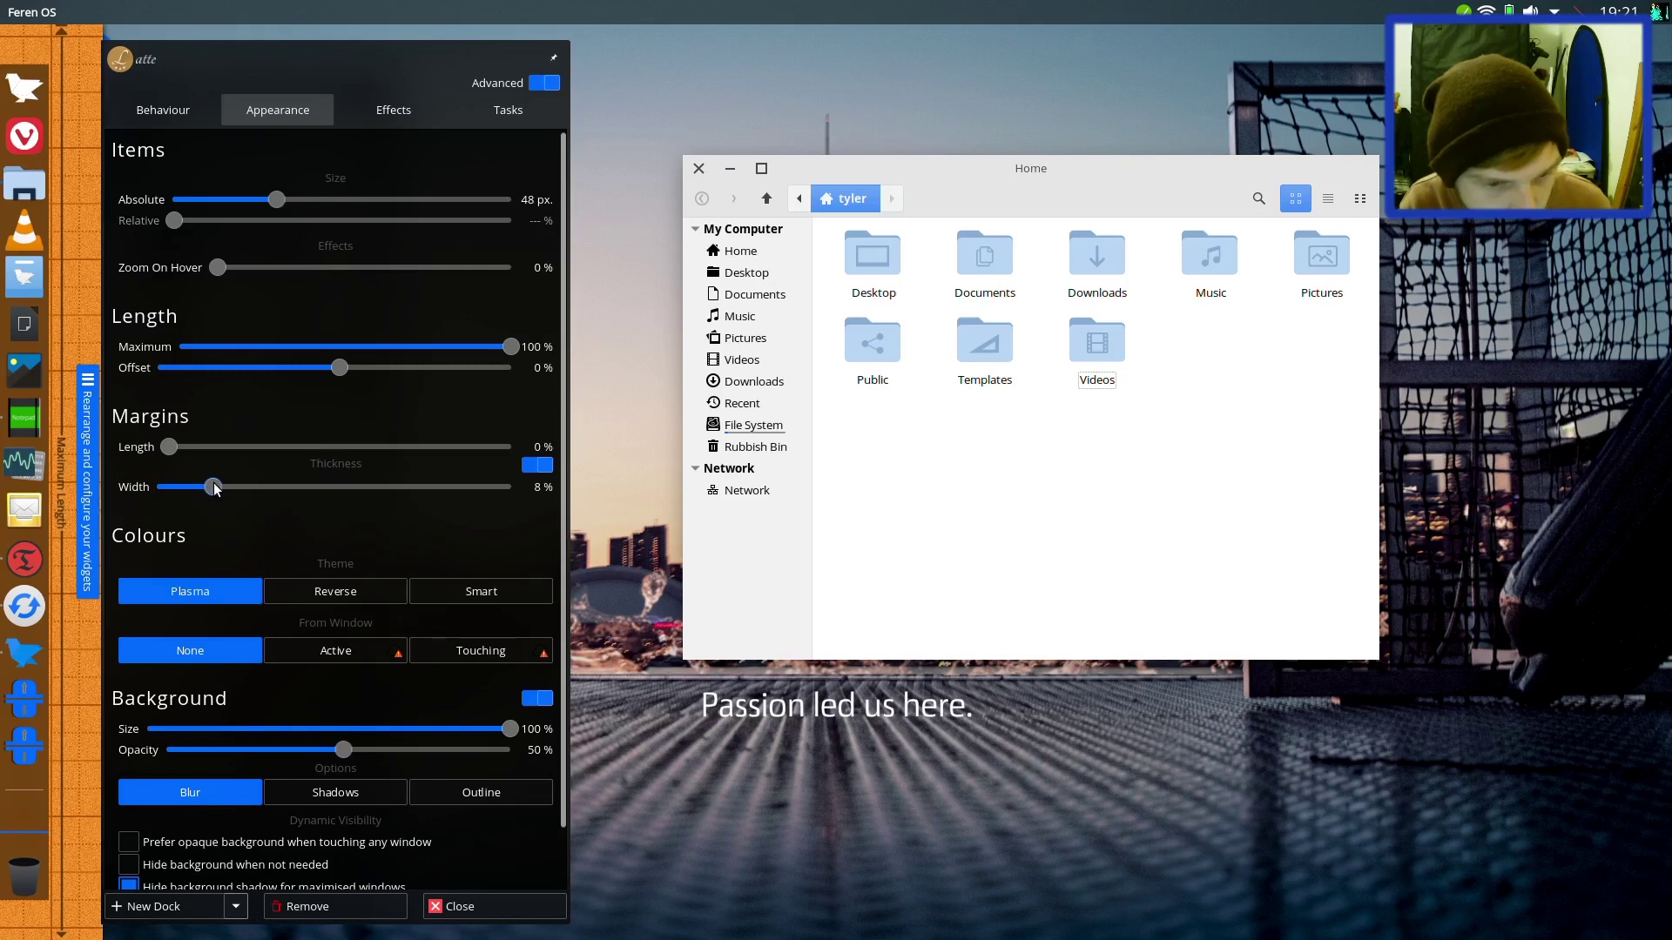
click(718, 38)
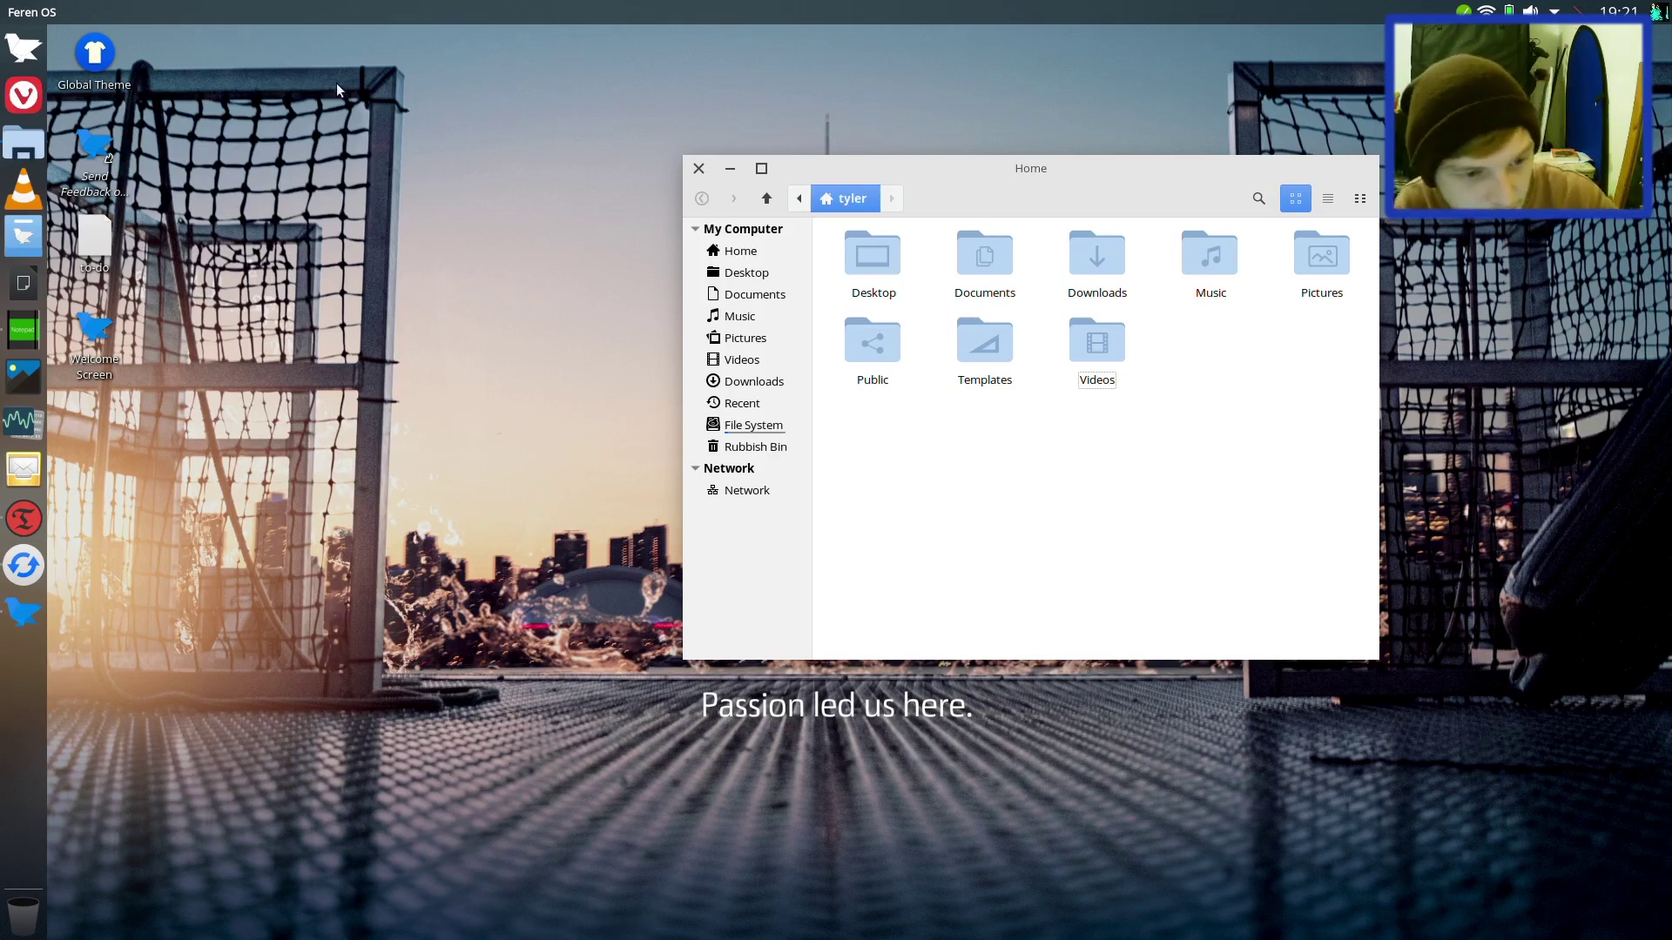
Step: Select the Global Theme desktop icon, then maximise and restore the Nemo Home window
drag(237, 56, 575, 348)
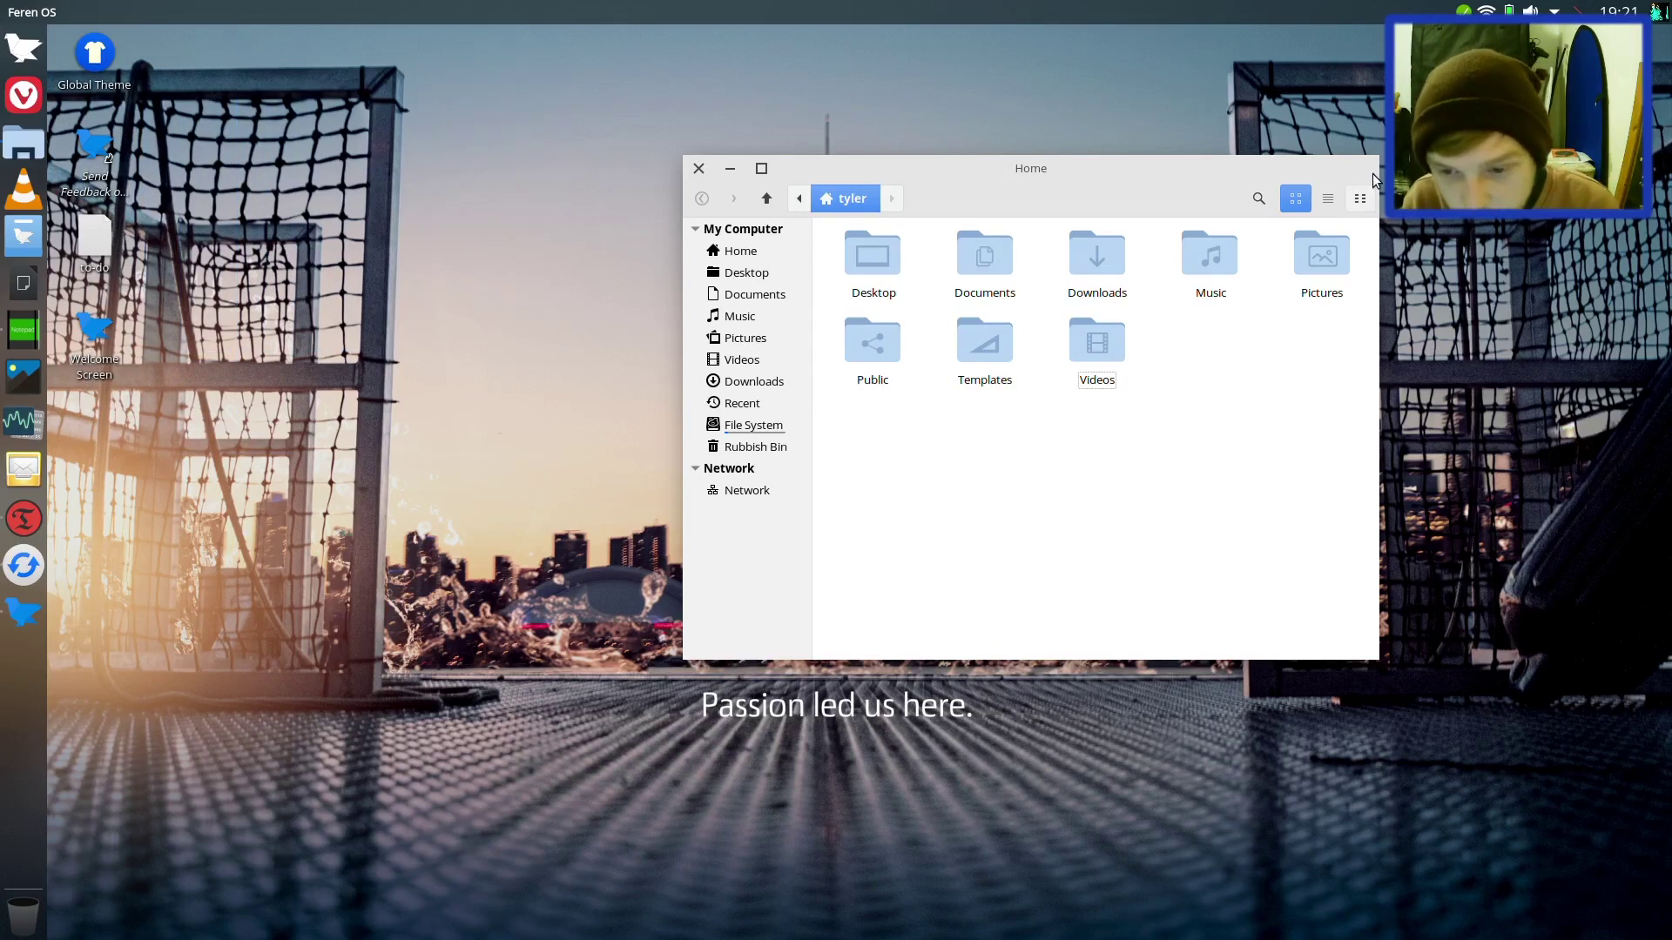
double_click(1296, 178)
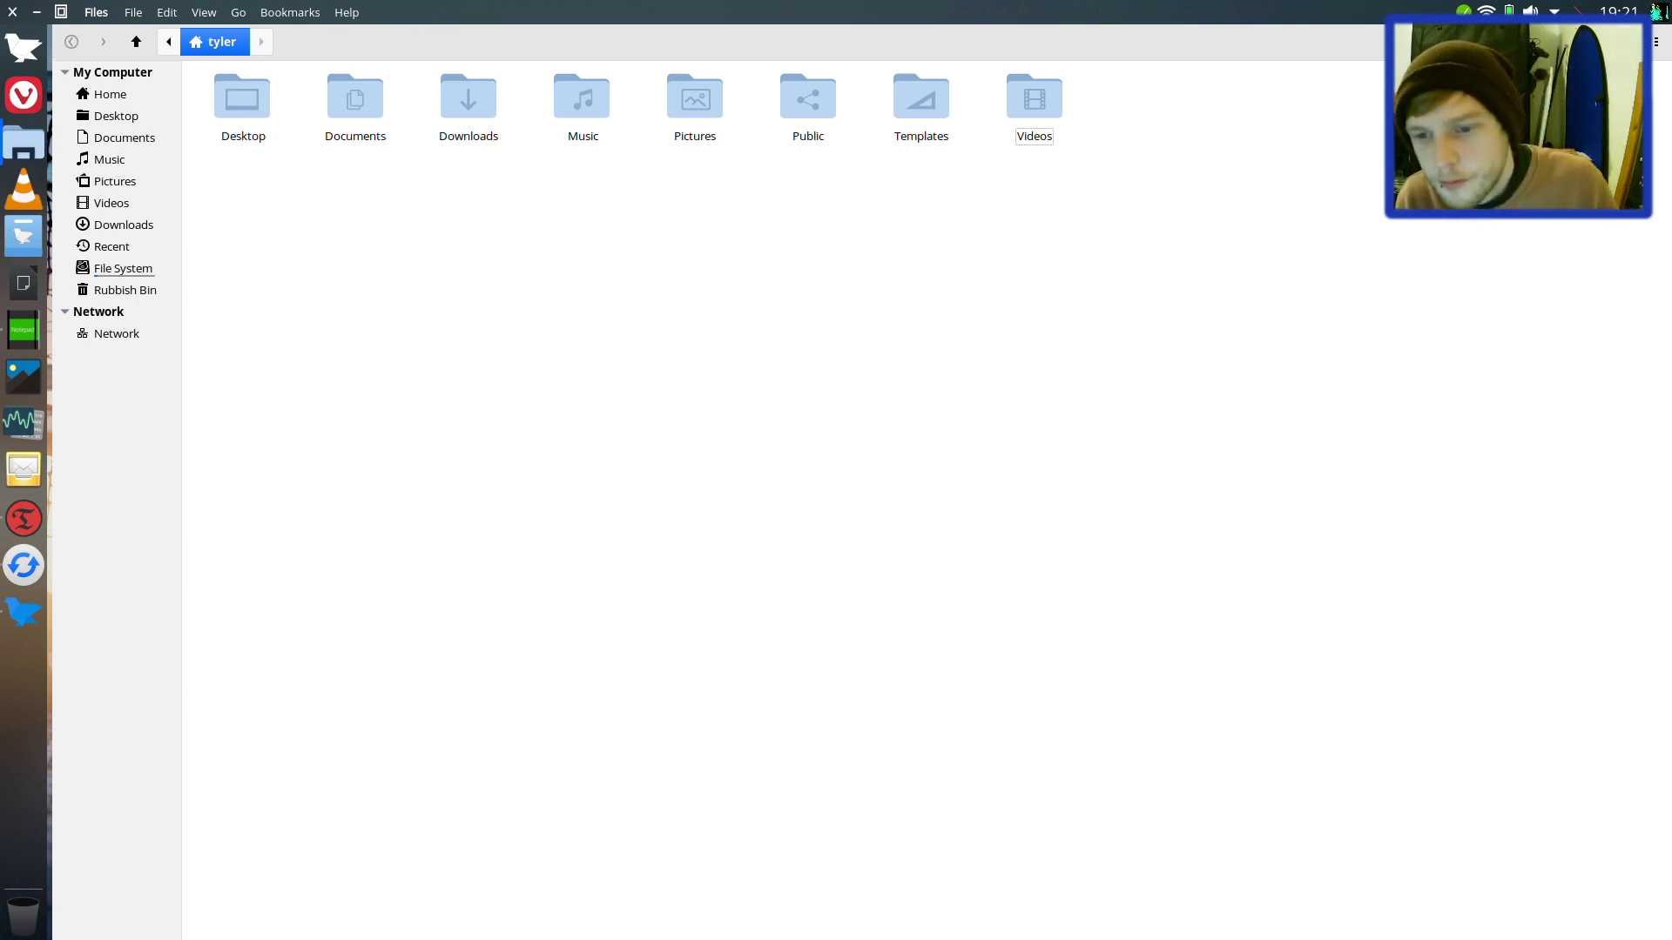
click(64, 13)
Step: Open Konsole with Ctrl+Alt+T and run reboot to restart the system
key(ctrl+alt+t)
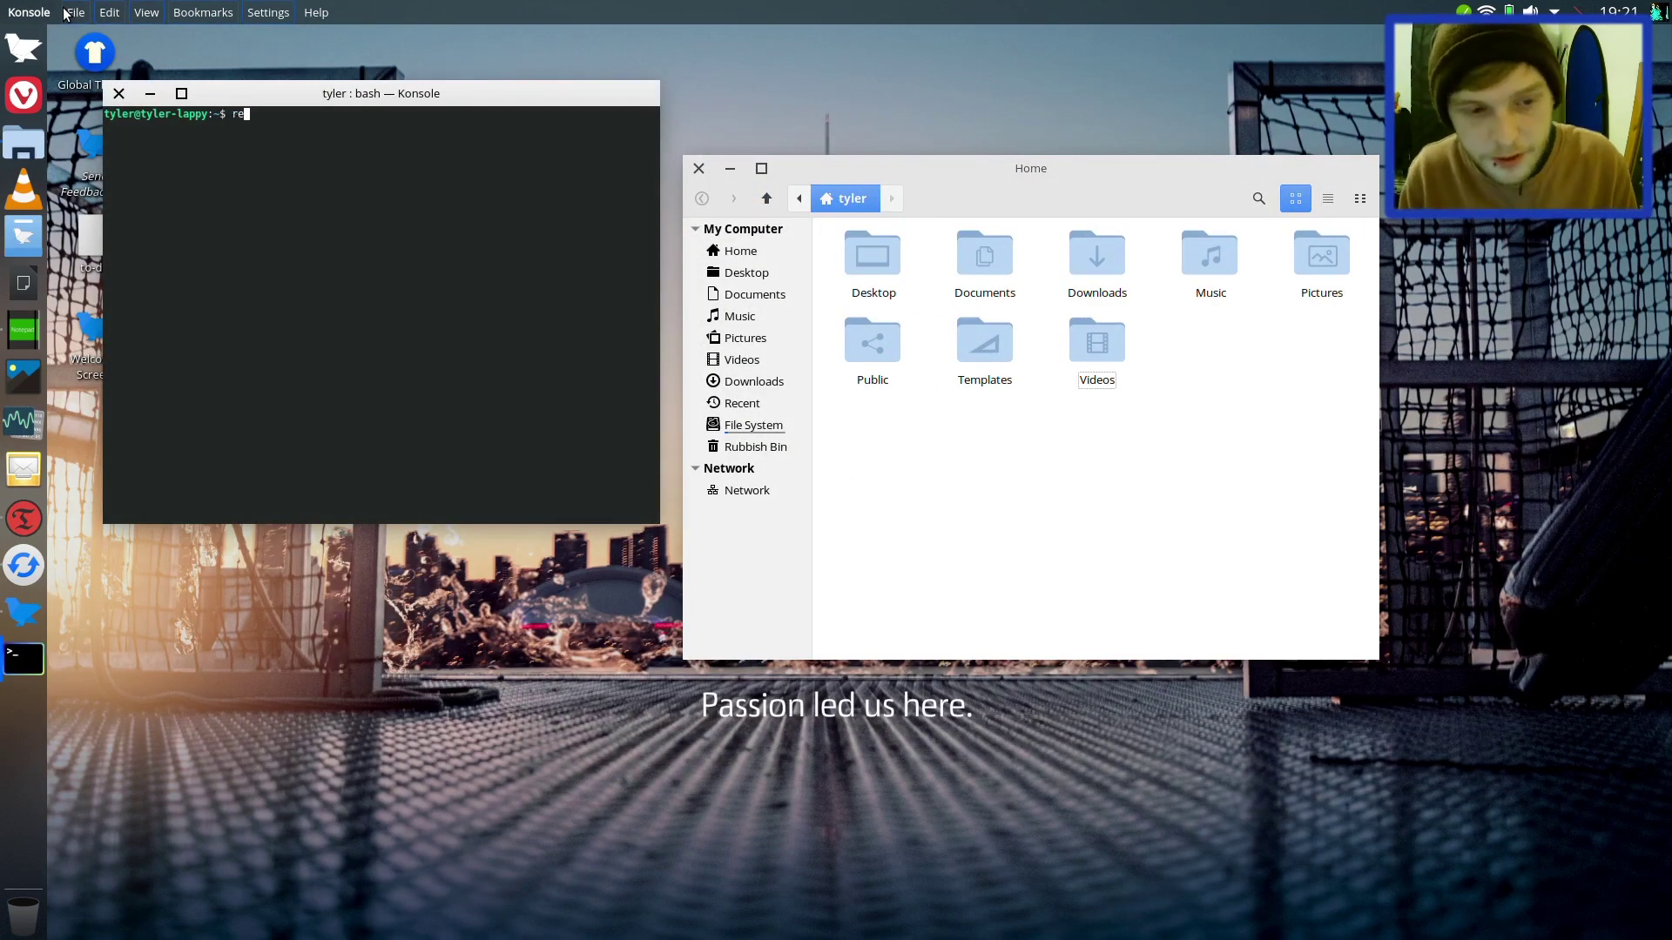
text(reboot)
key(Return)
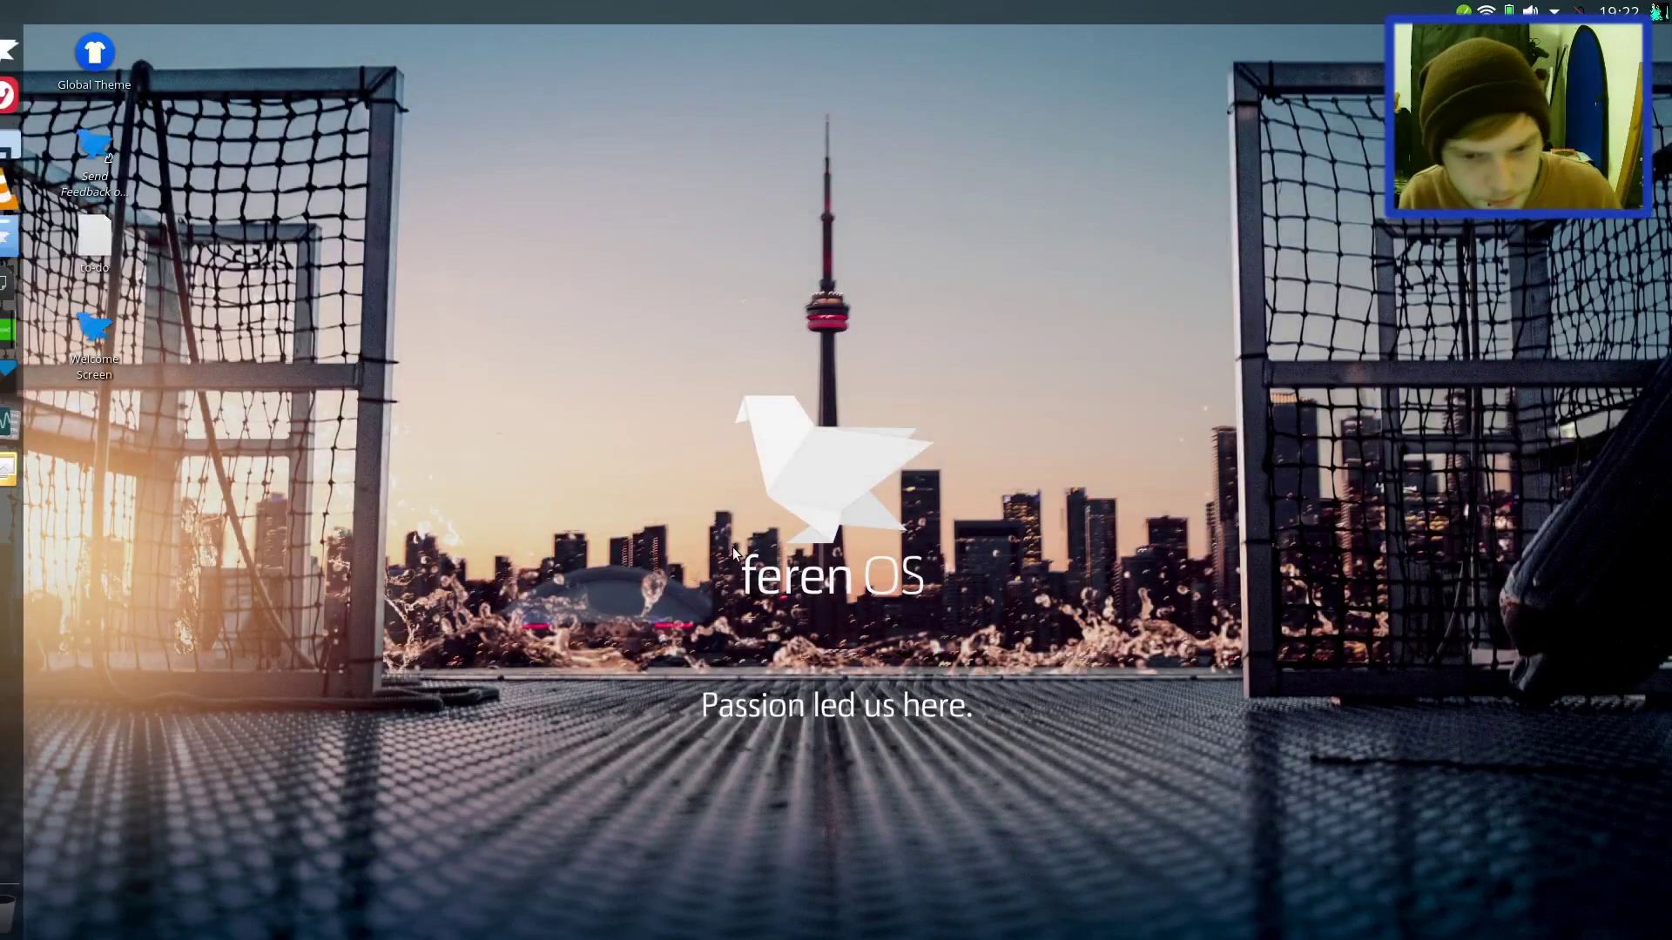
Step: Open Konsole and try running htop, which is not found
key(ctrl+alt+t)
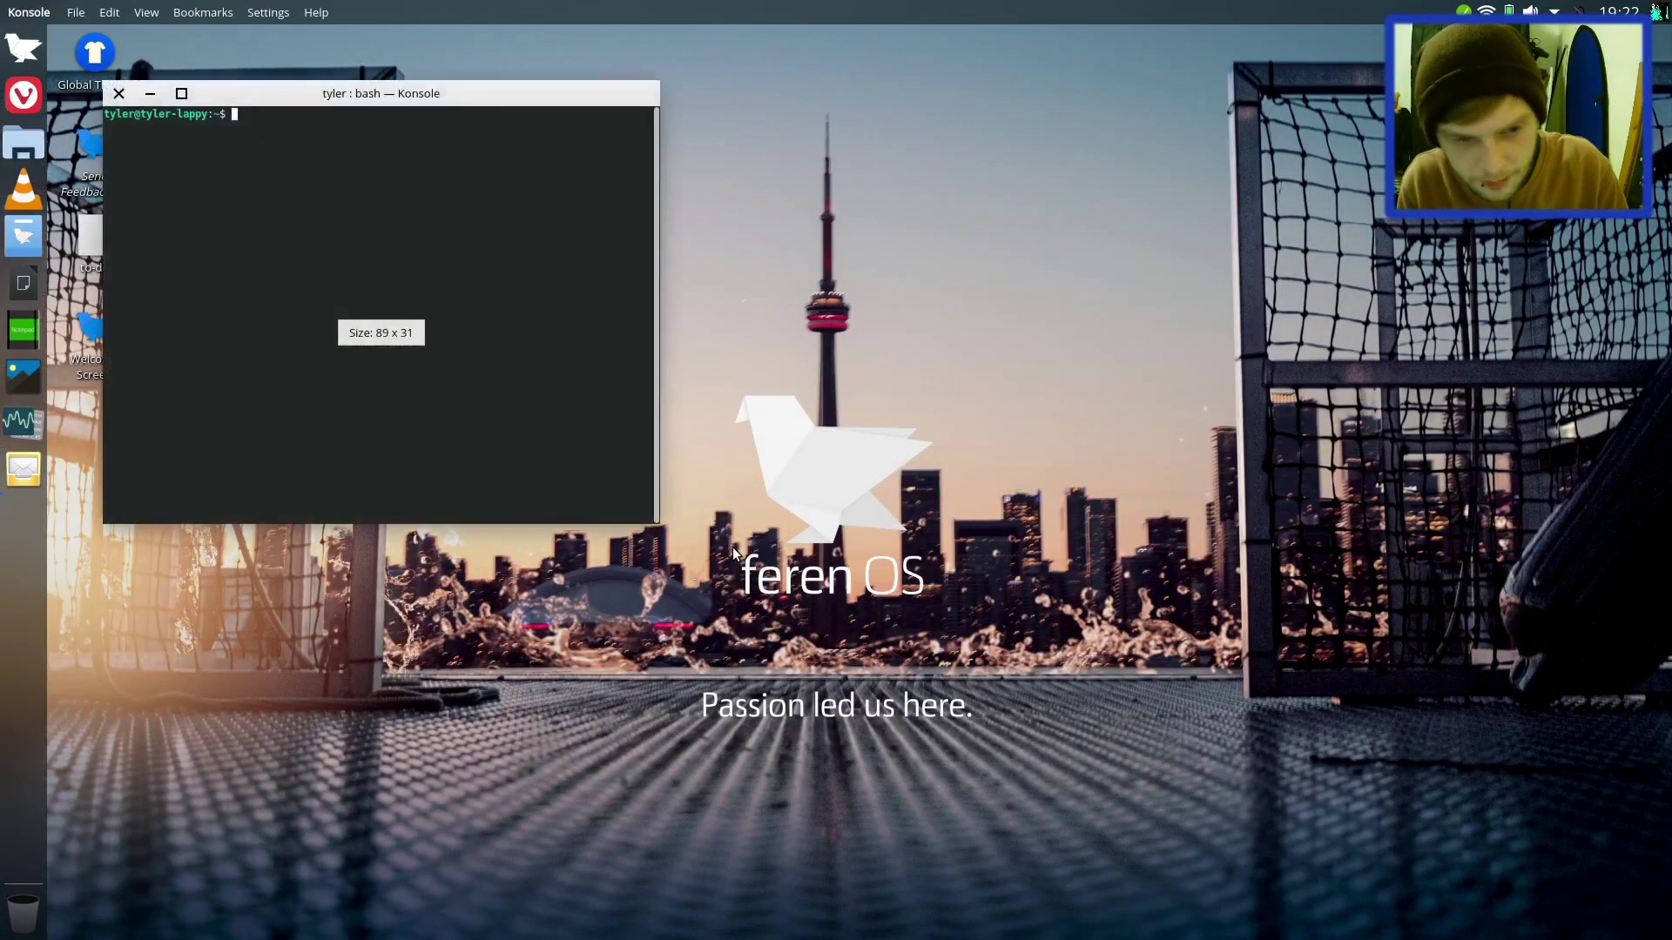
text(htop)
key(Return)
Step: Install htop with sudo apt install htop, entering the password, and maximise the terminal
text(sudo apt instal)
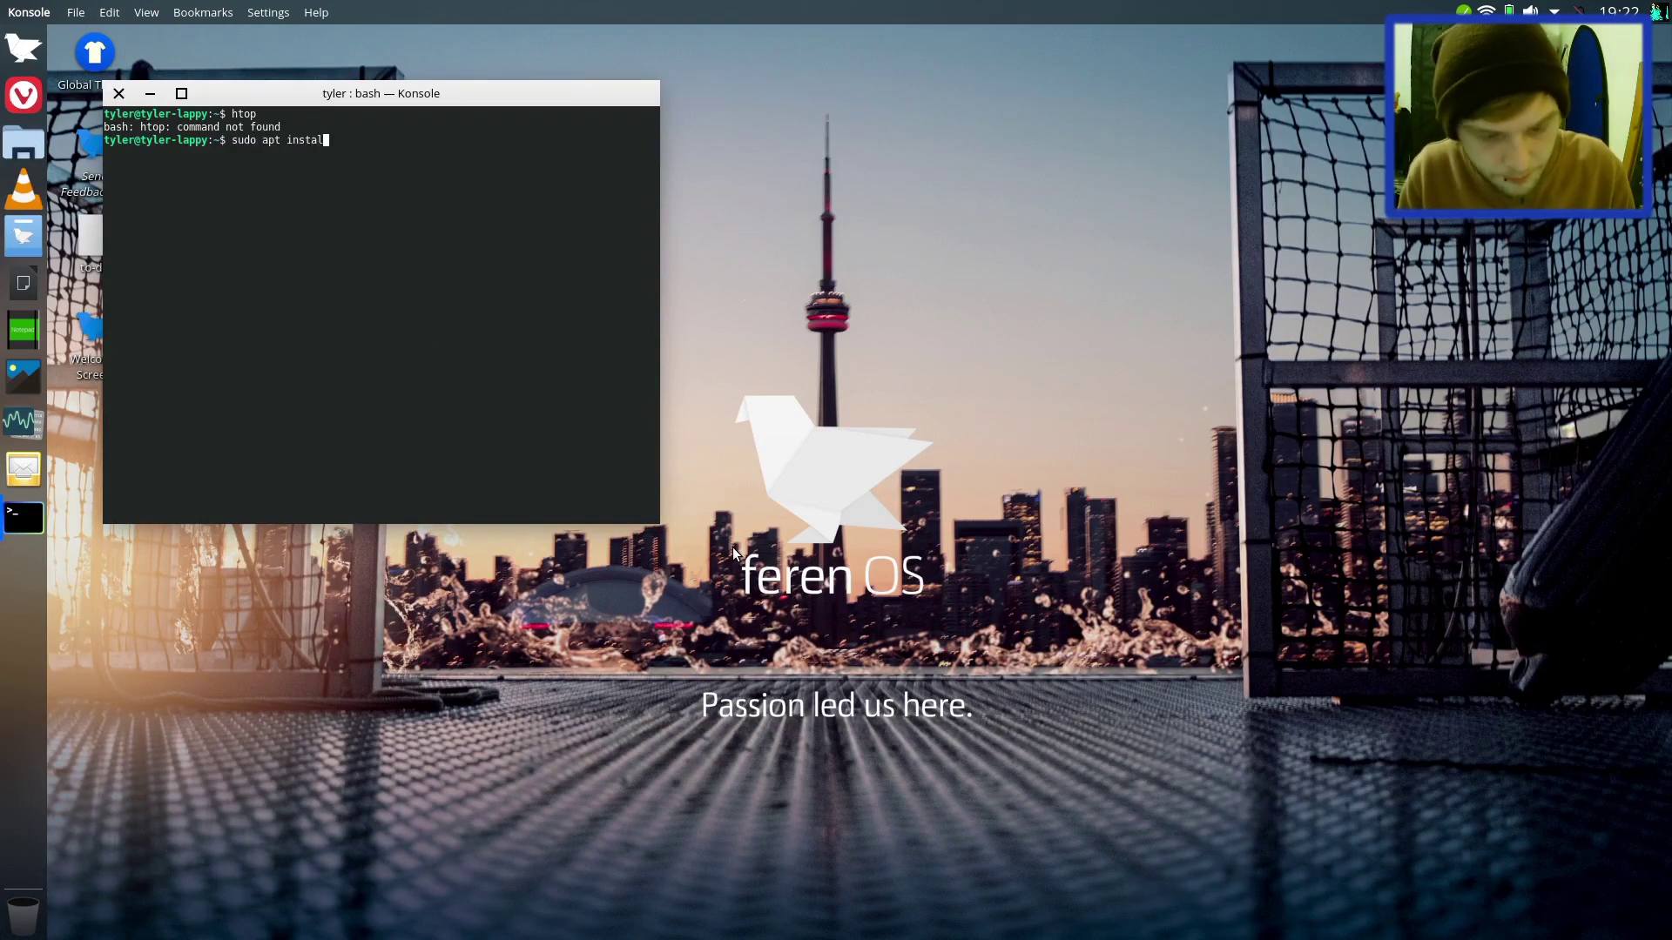
text(l htop)
key(Return)
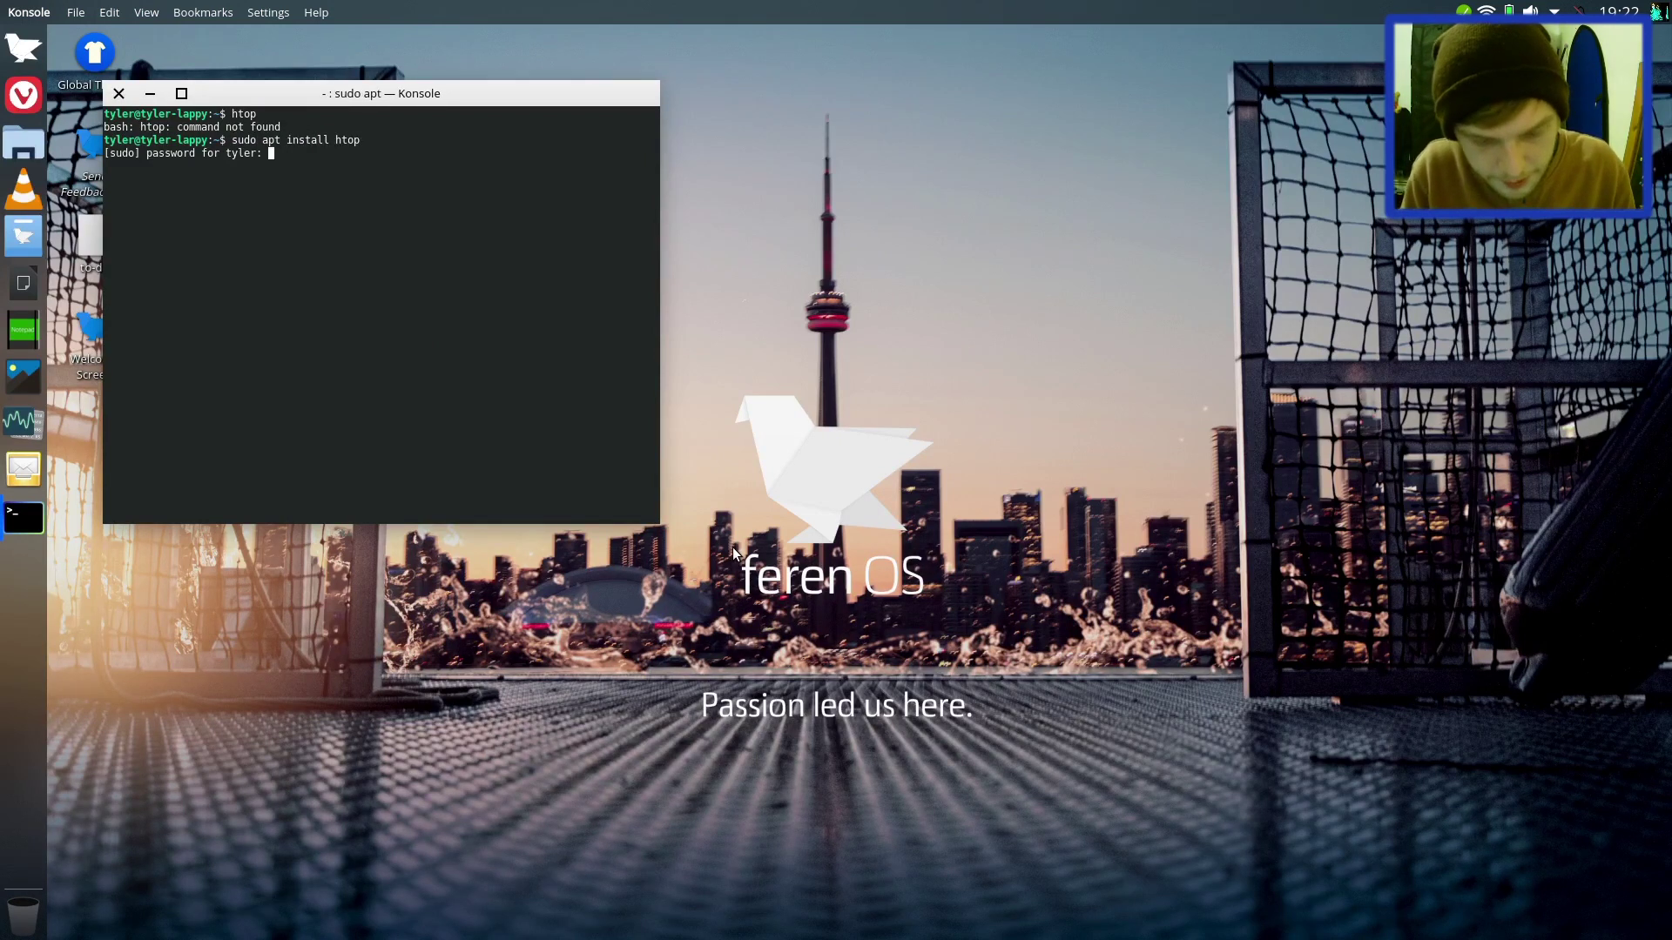
key(Return)
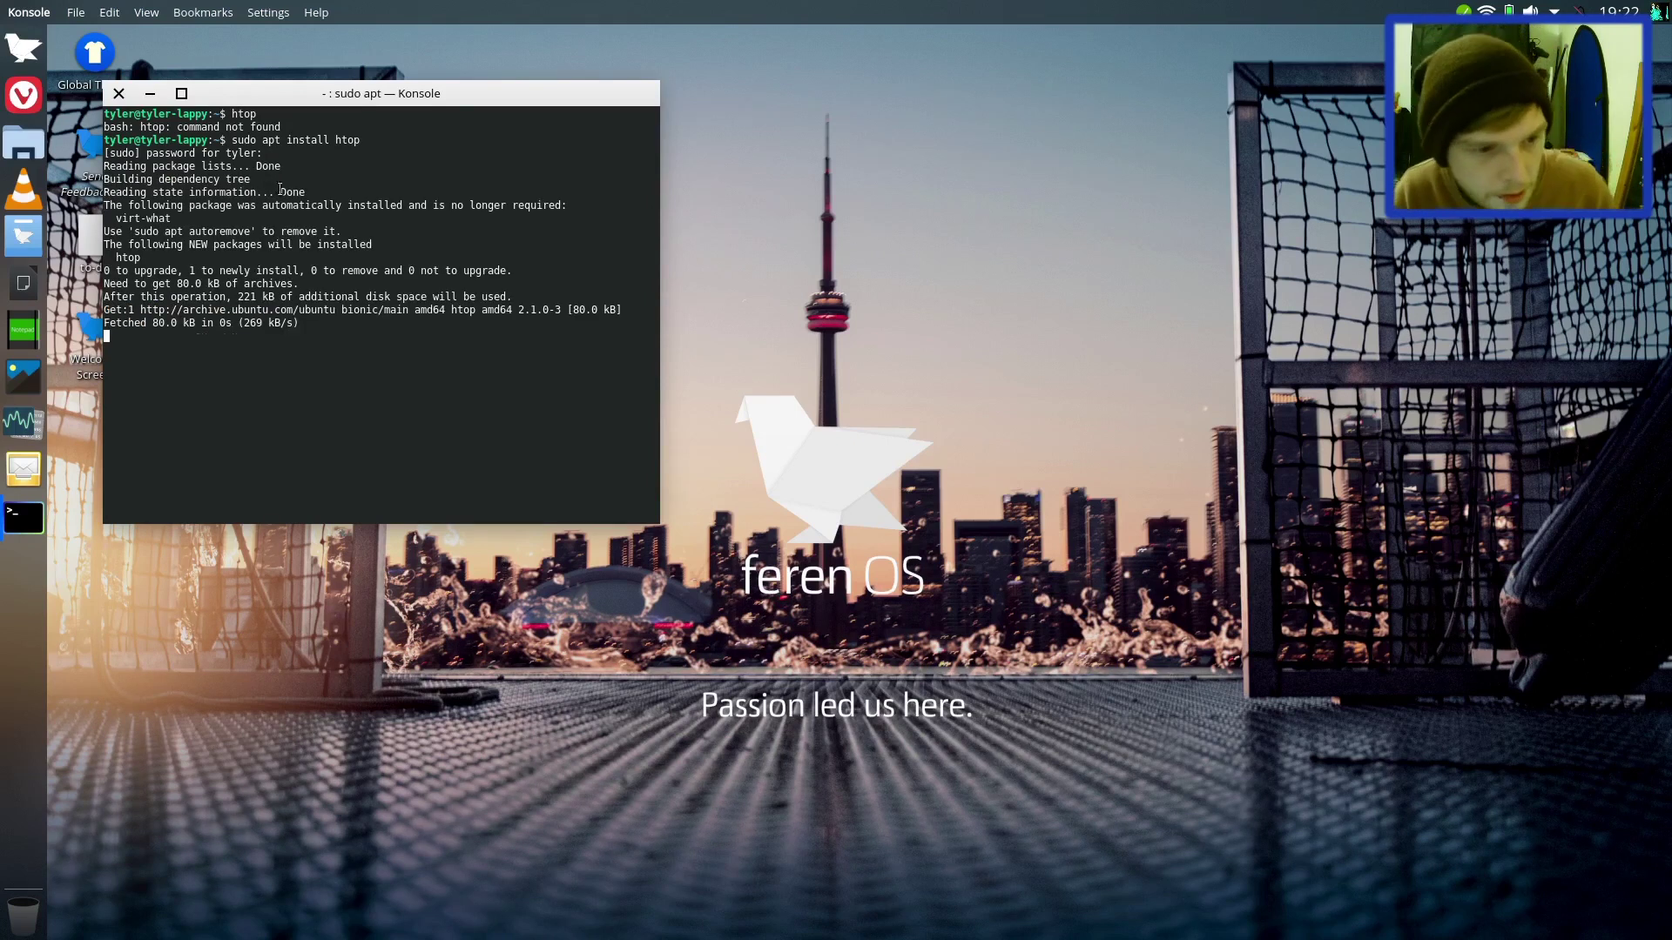
double_click(462, 99)
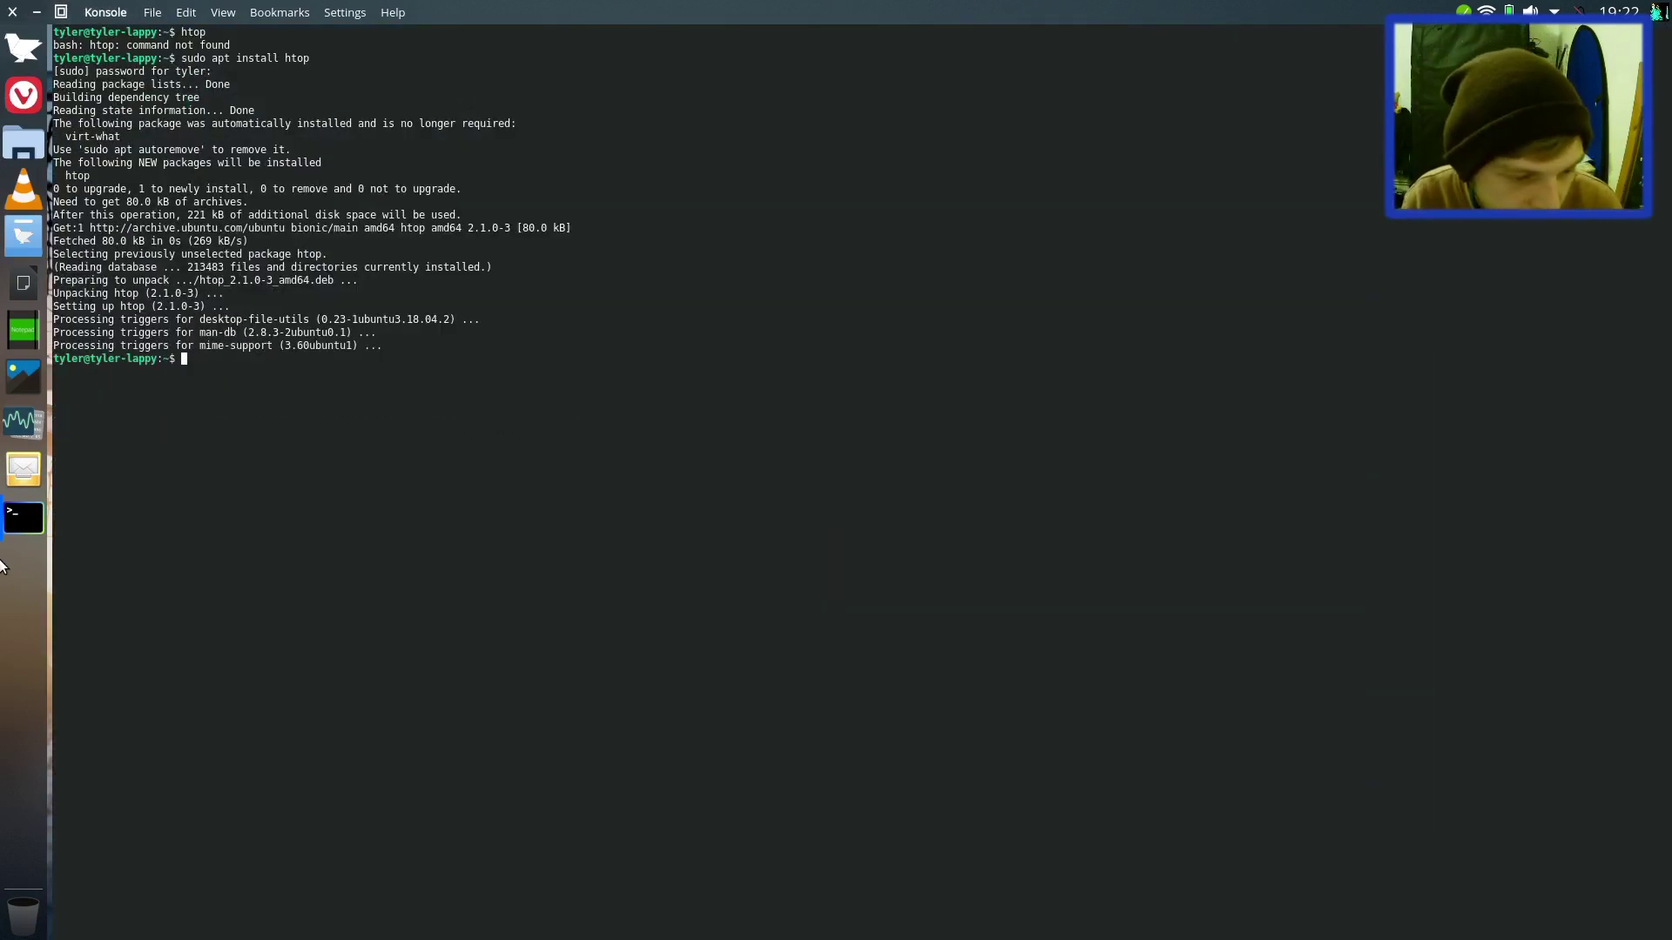
Step: Widen the dock's margin width to 10%, then re-maximise the terminal
right_click(39, 593)
click(120, 680)
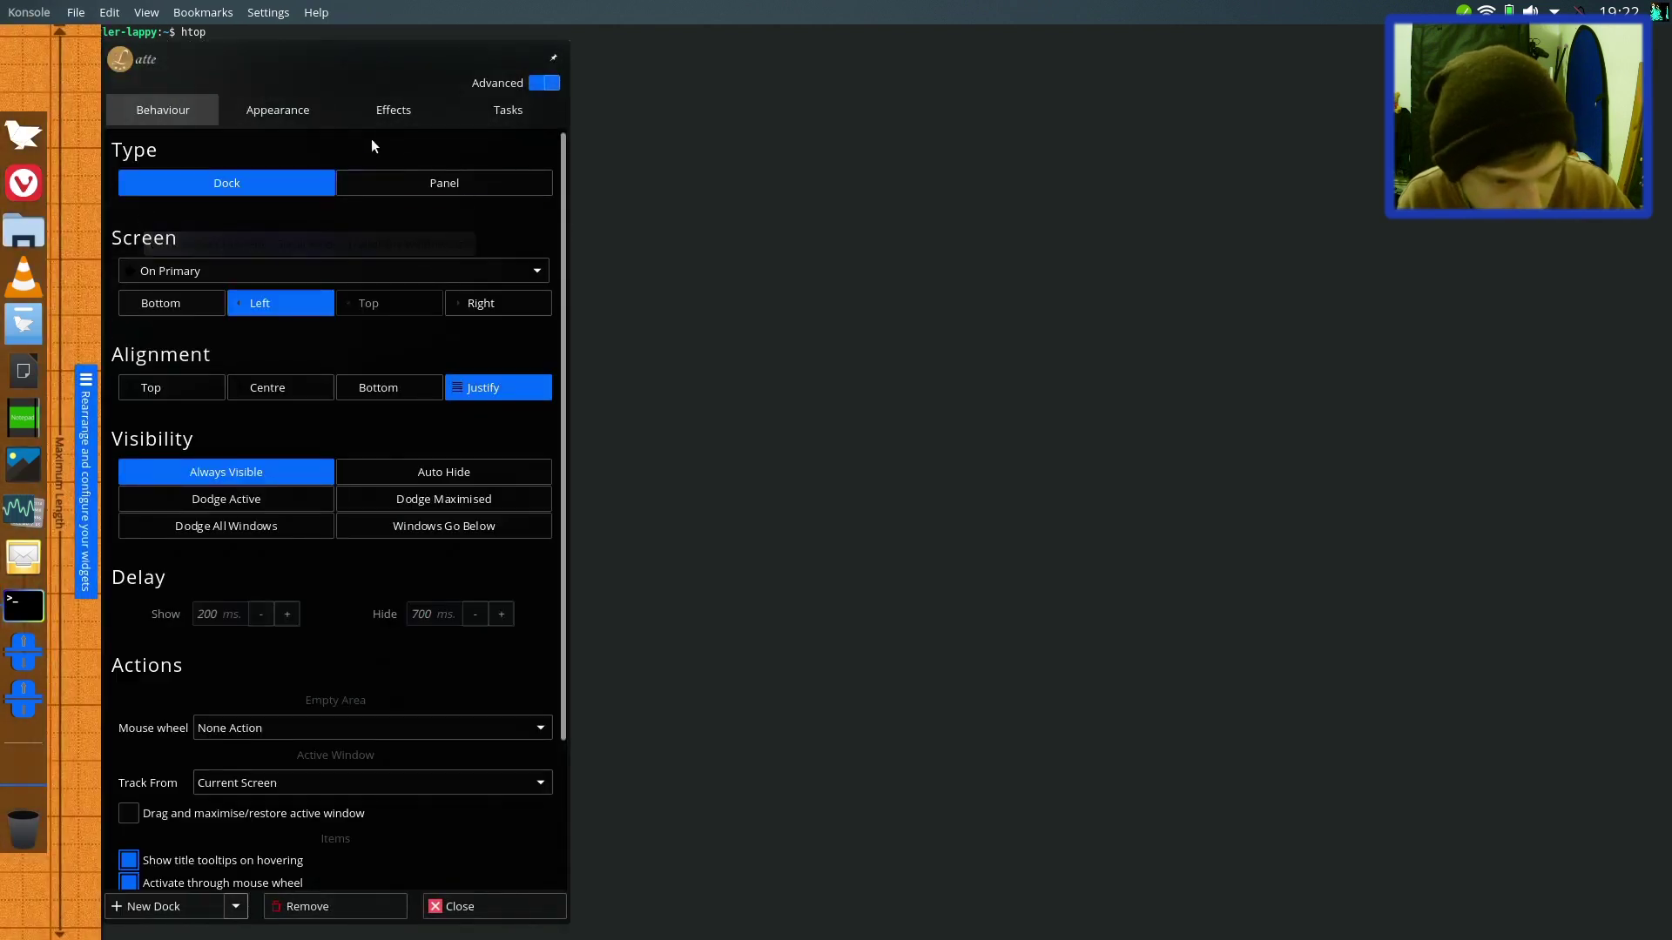
click(305, 115)
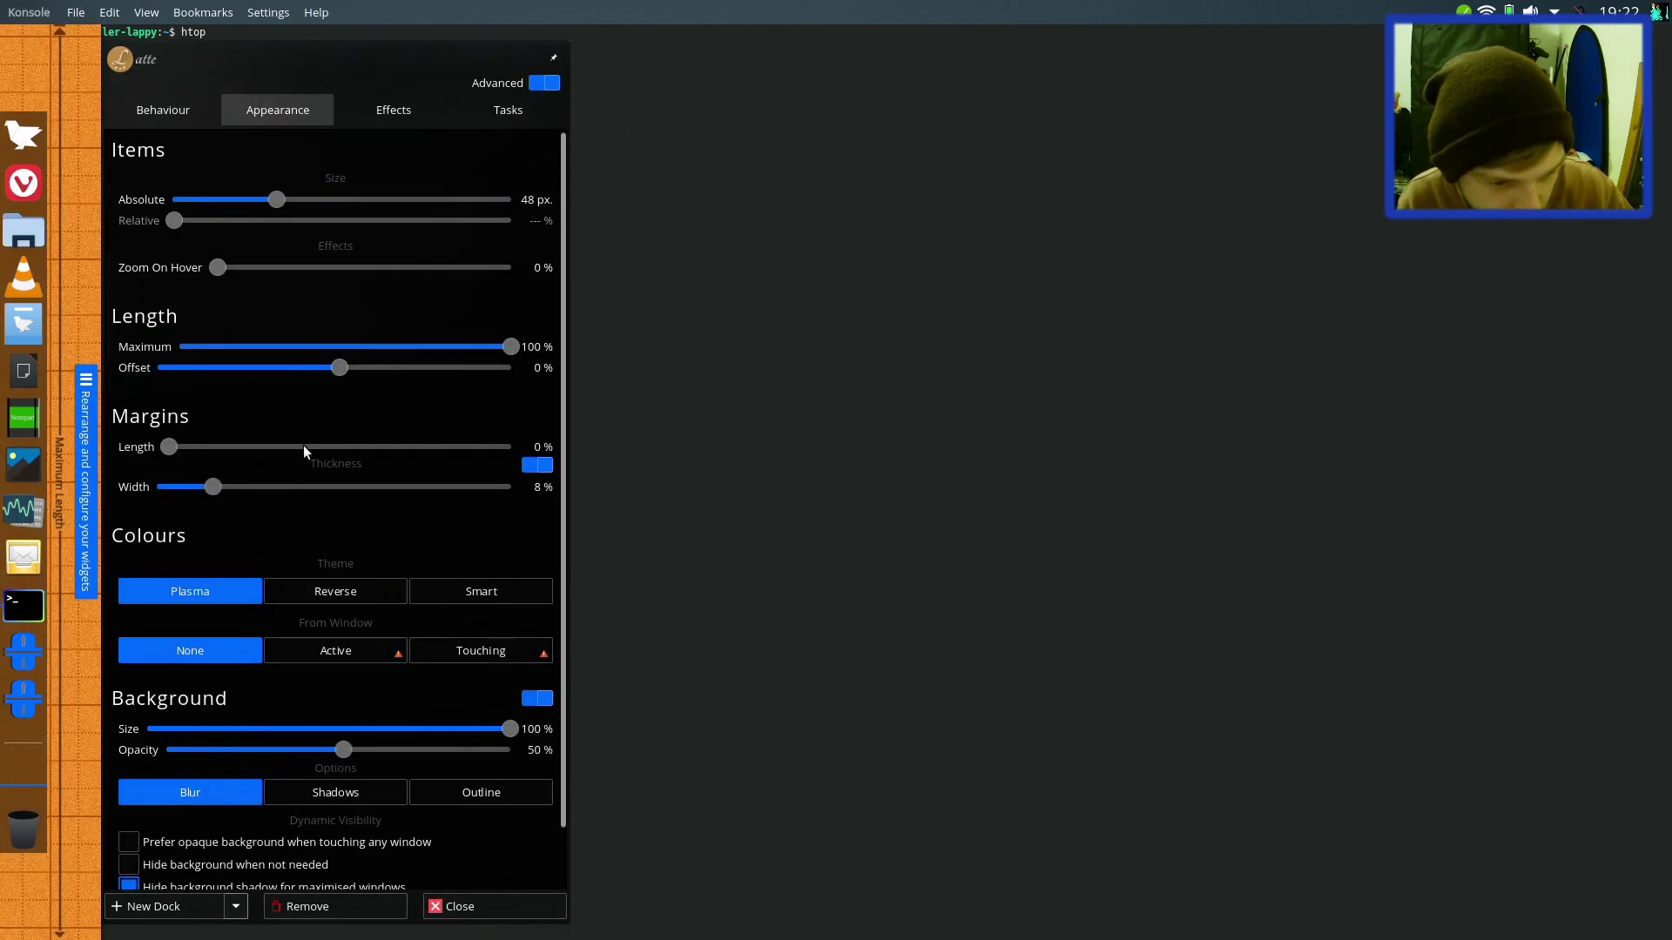
drag(213, 493, 226, 493)
click(977, 320)
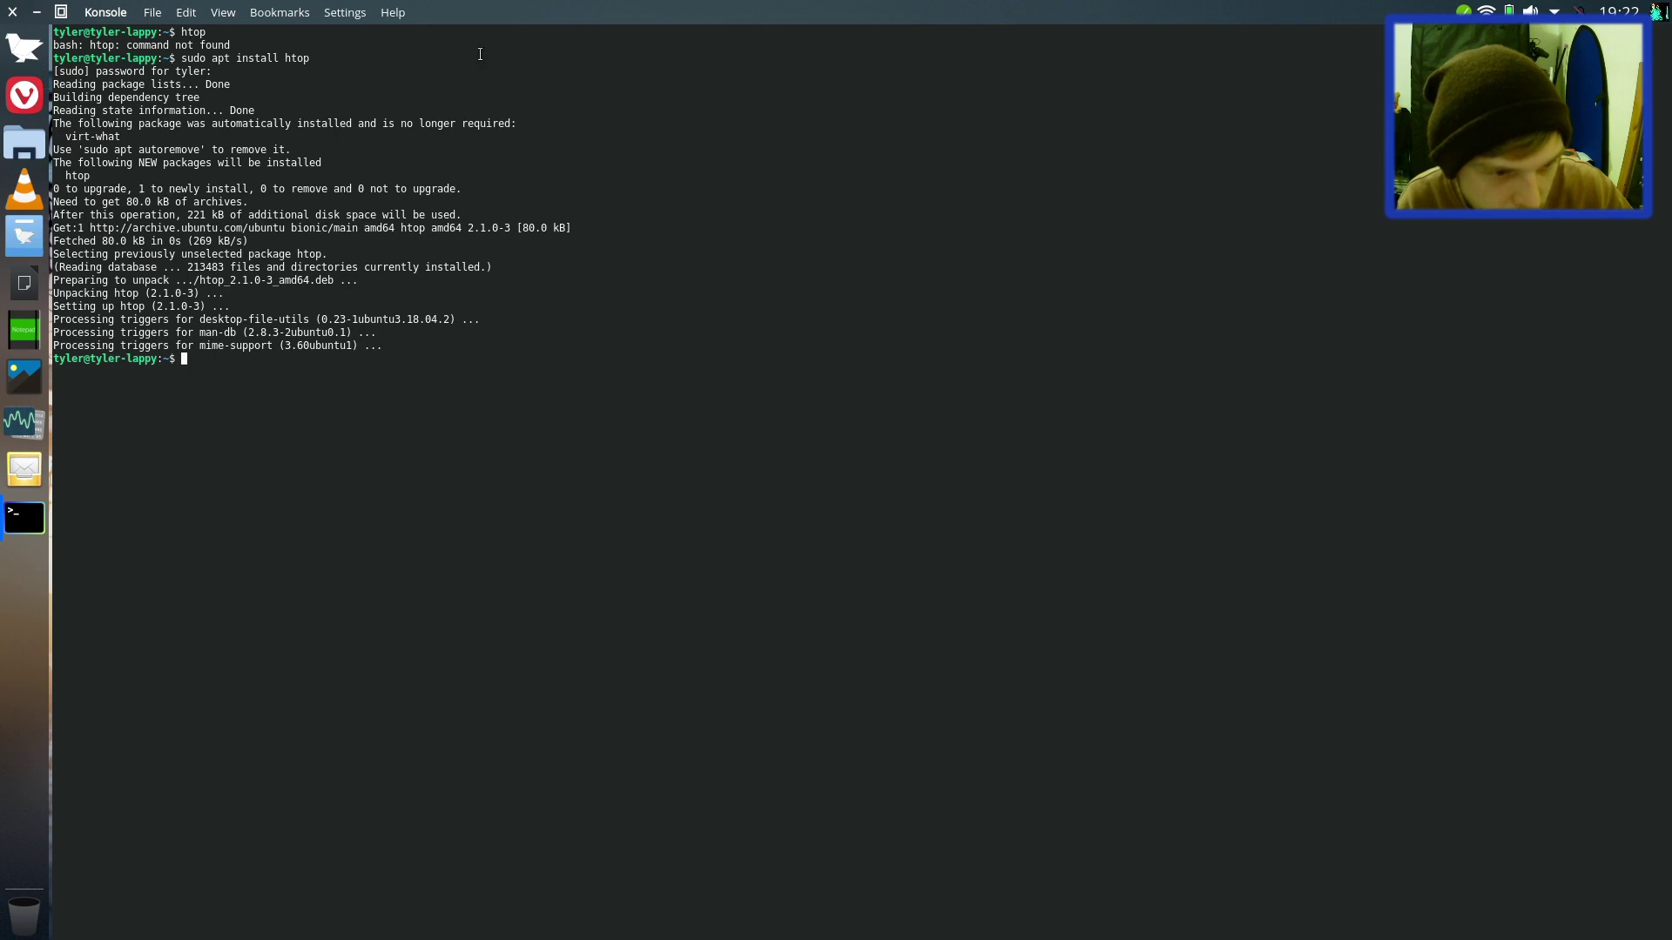
click(59, 10)
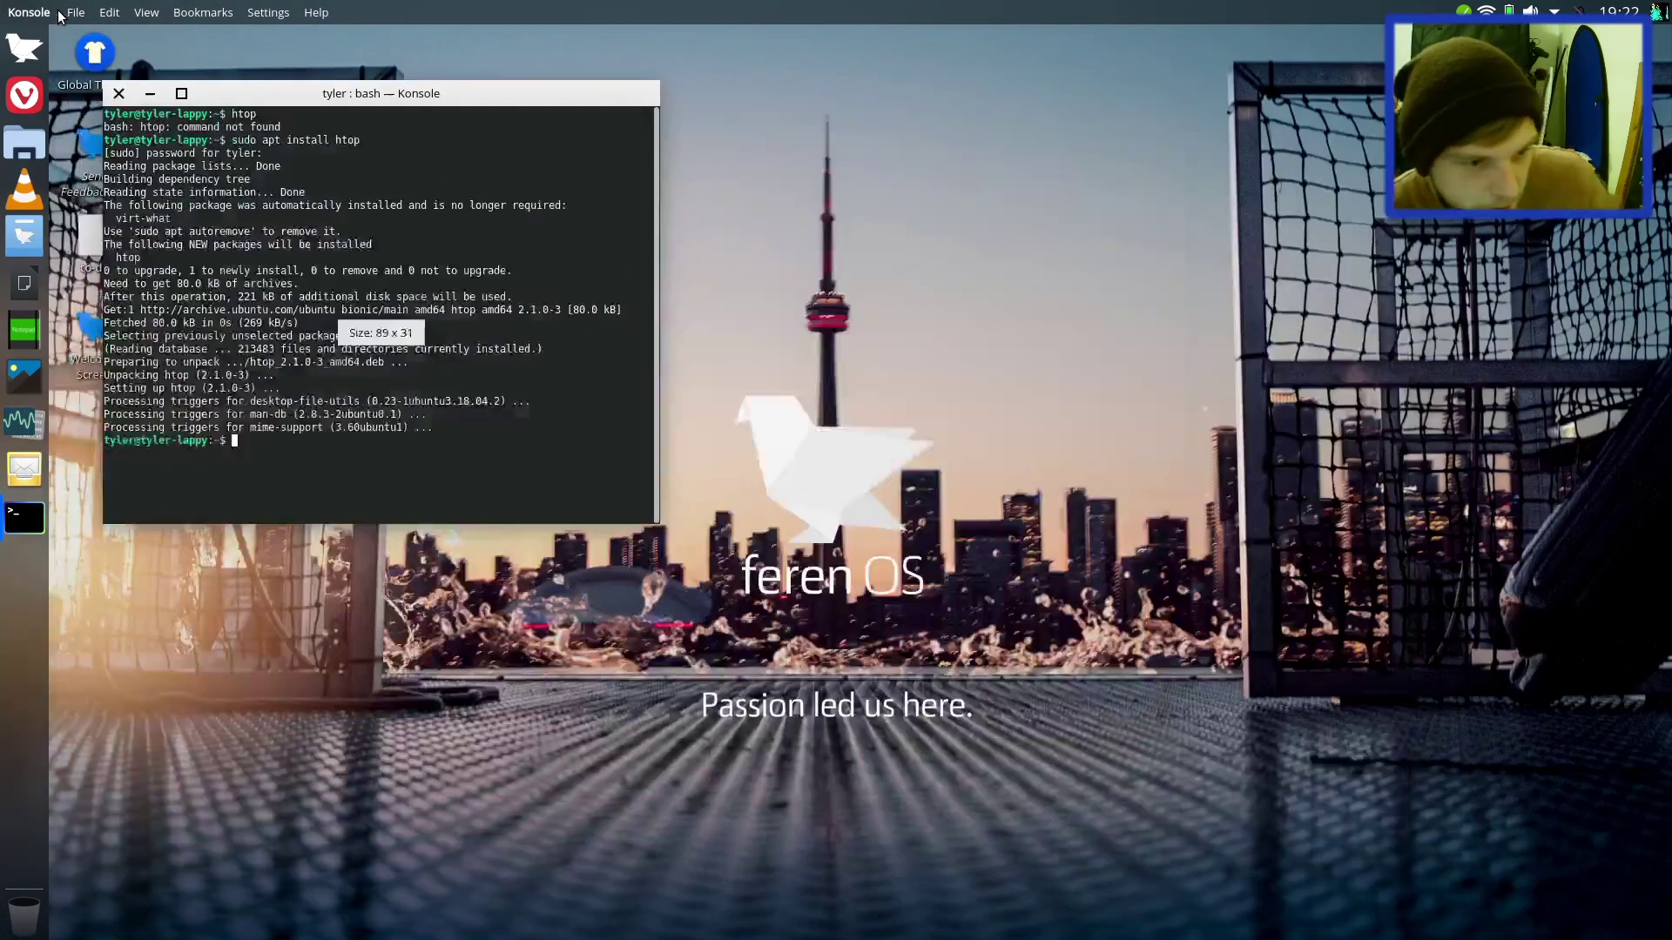
click(182, 93)
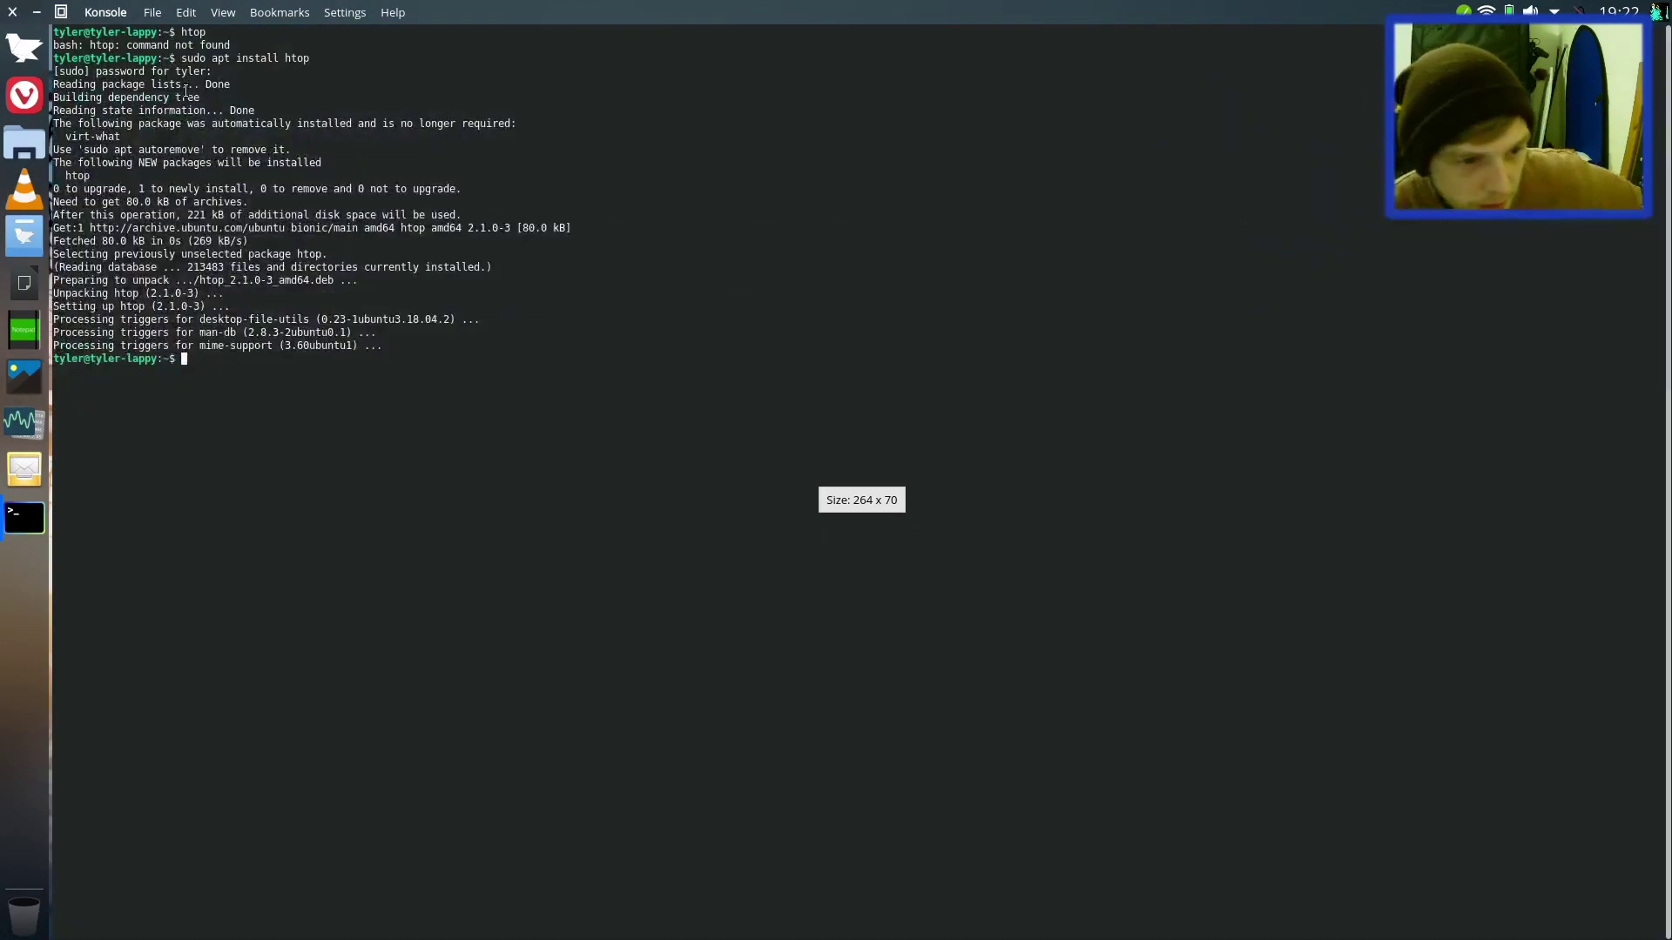
Step: Increase the dock's margin width a little further in its Appearance settings
right_click(13, 609)
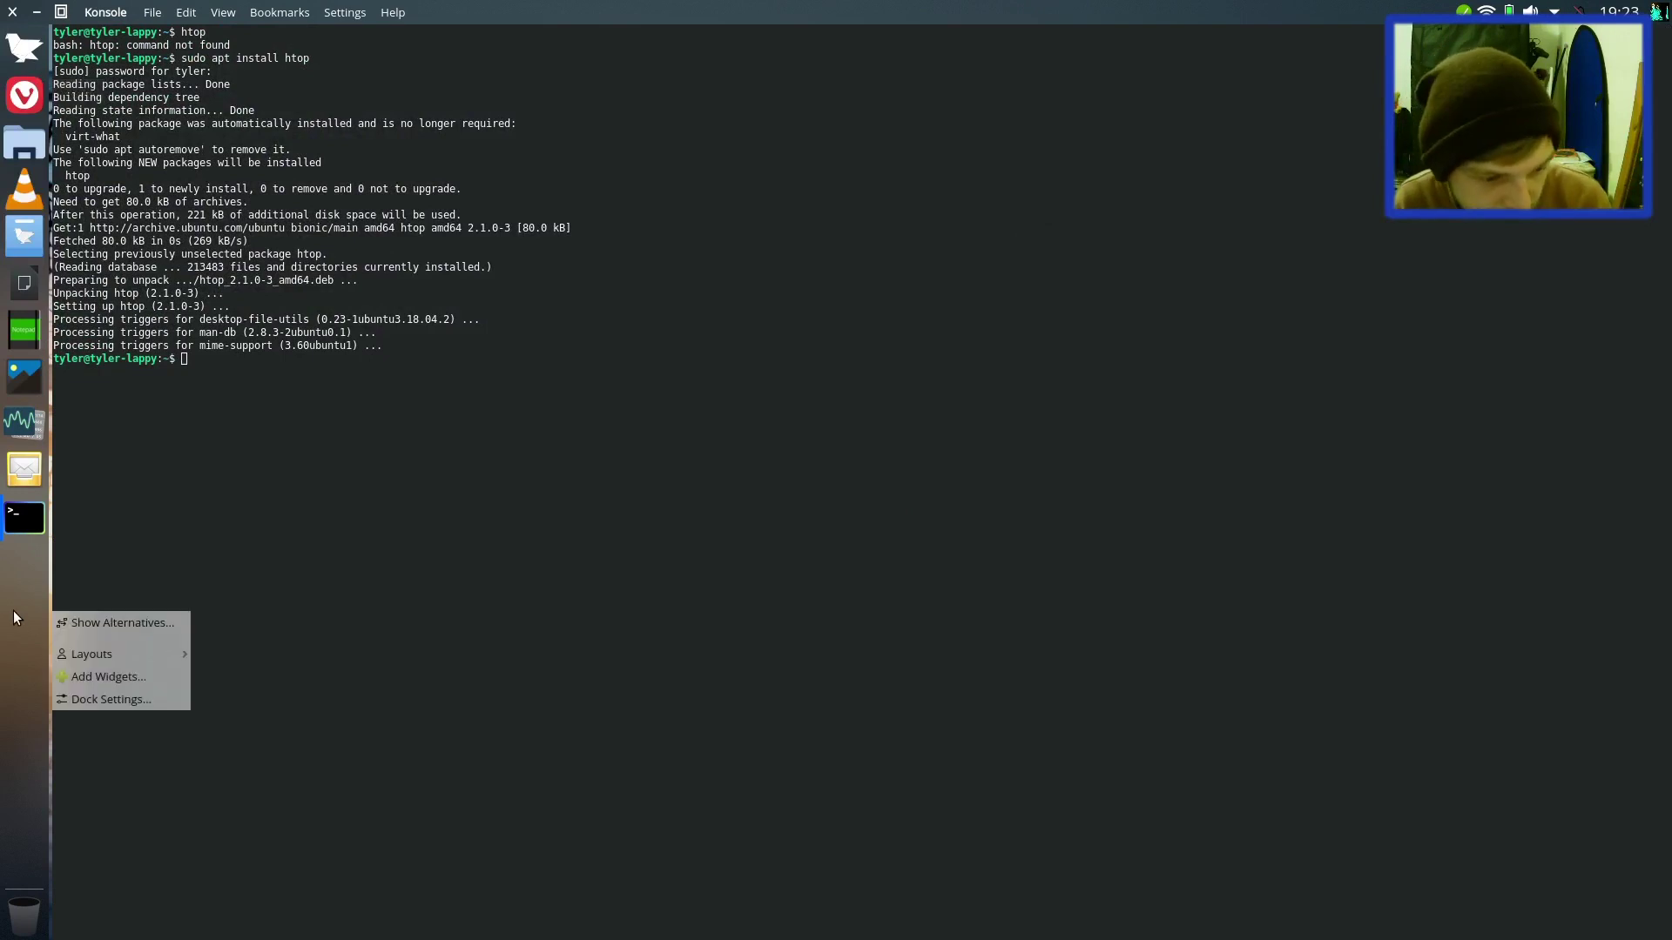
click(128, 698)
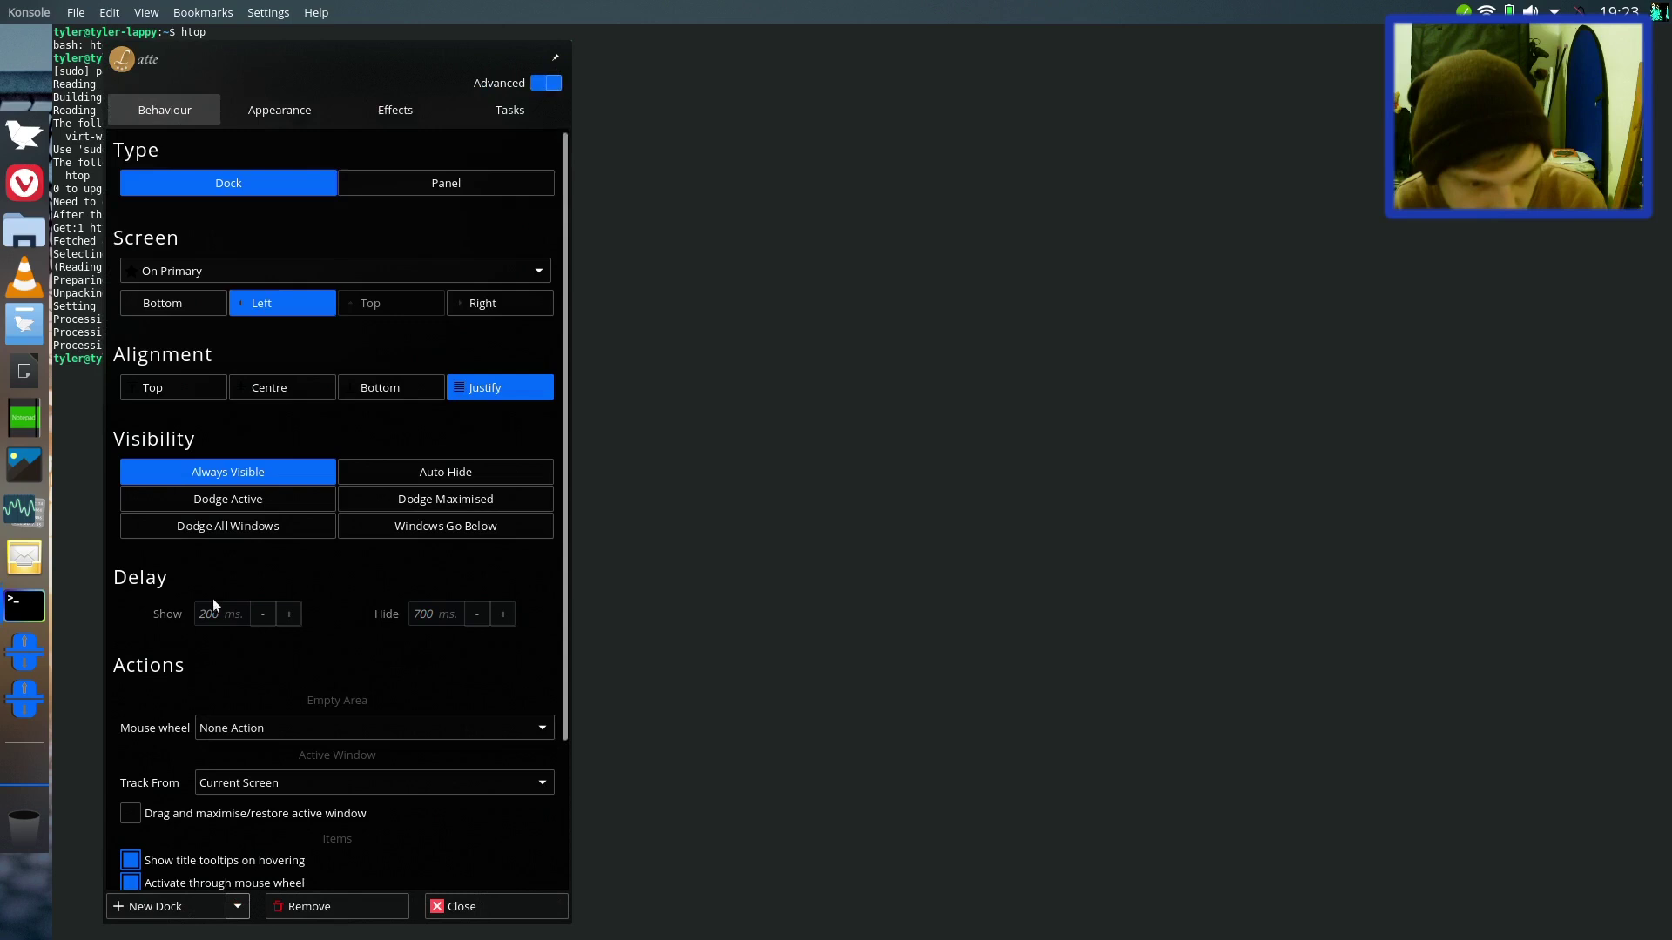
click(285, 114)
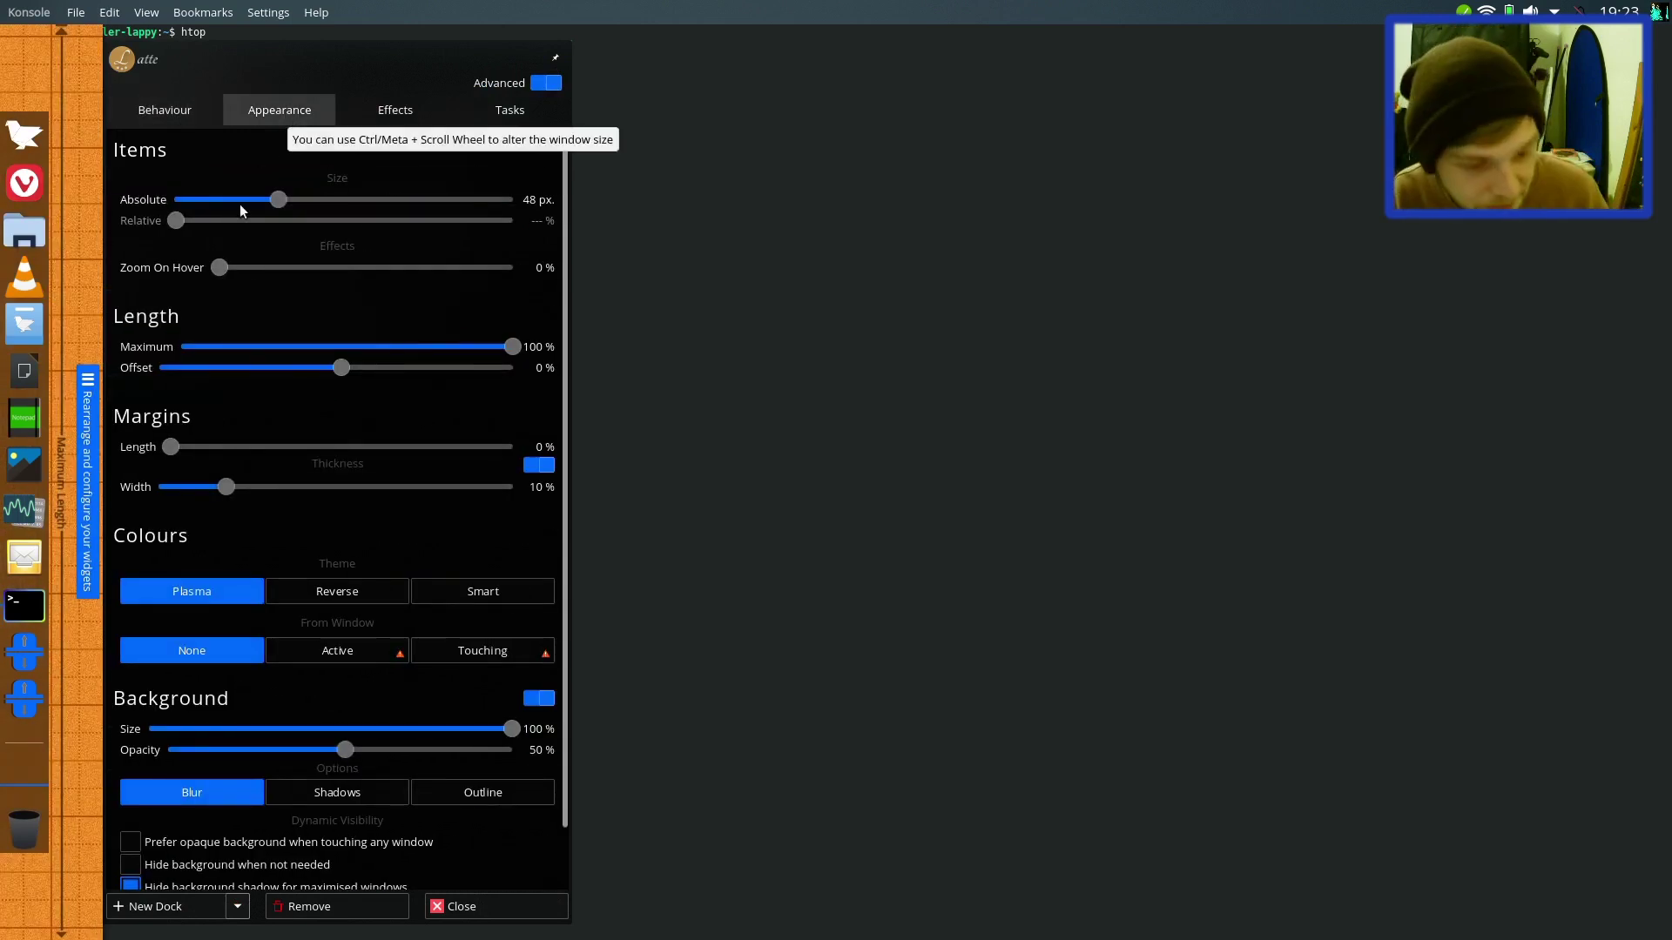
drag(232, 486, 239, 486)
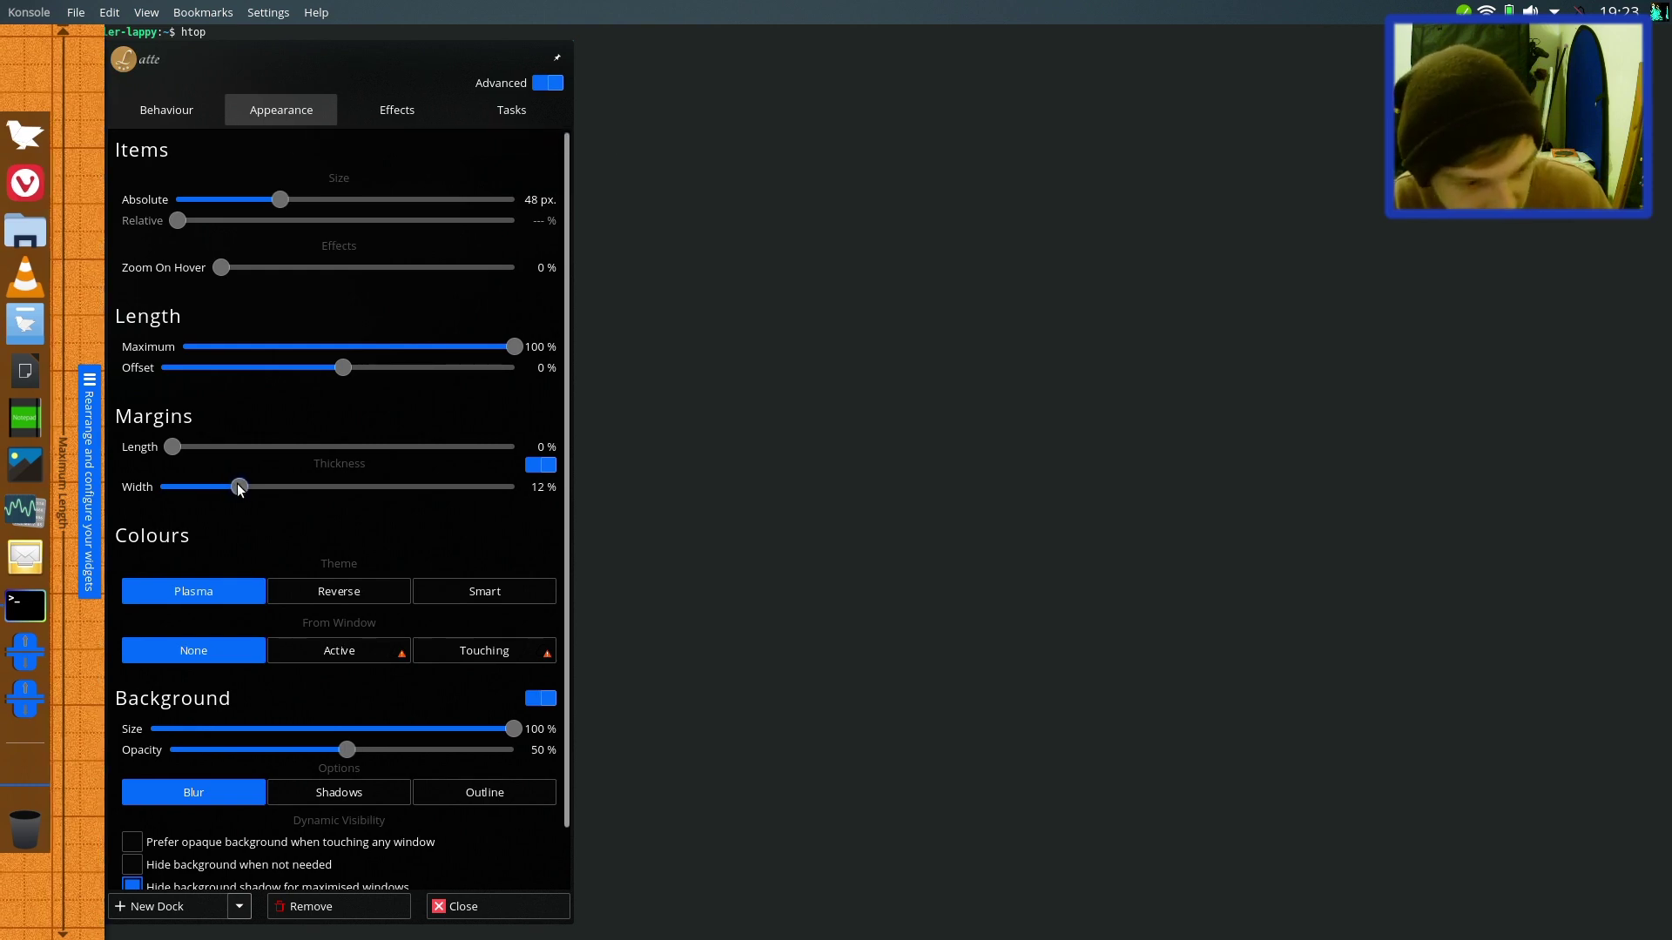
key(Escape)
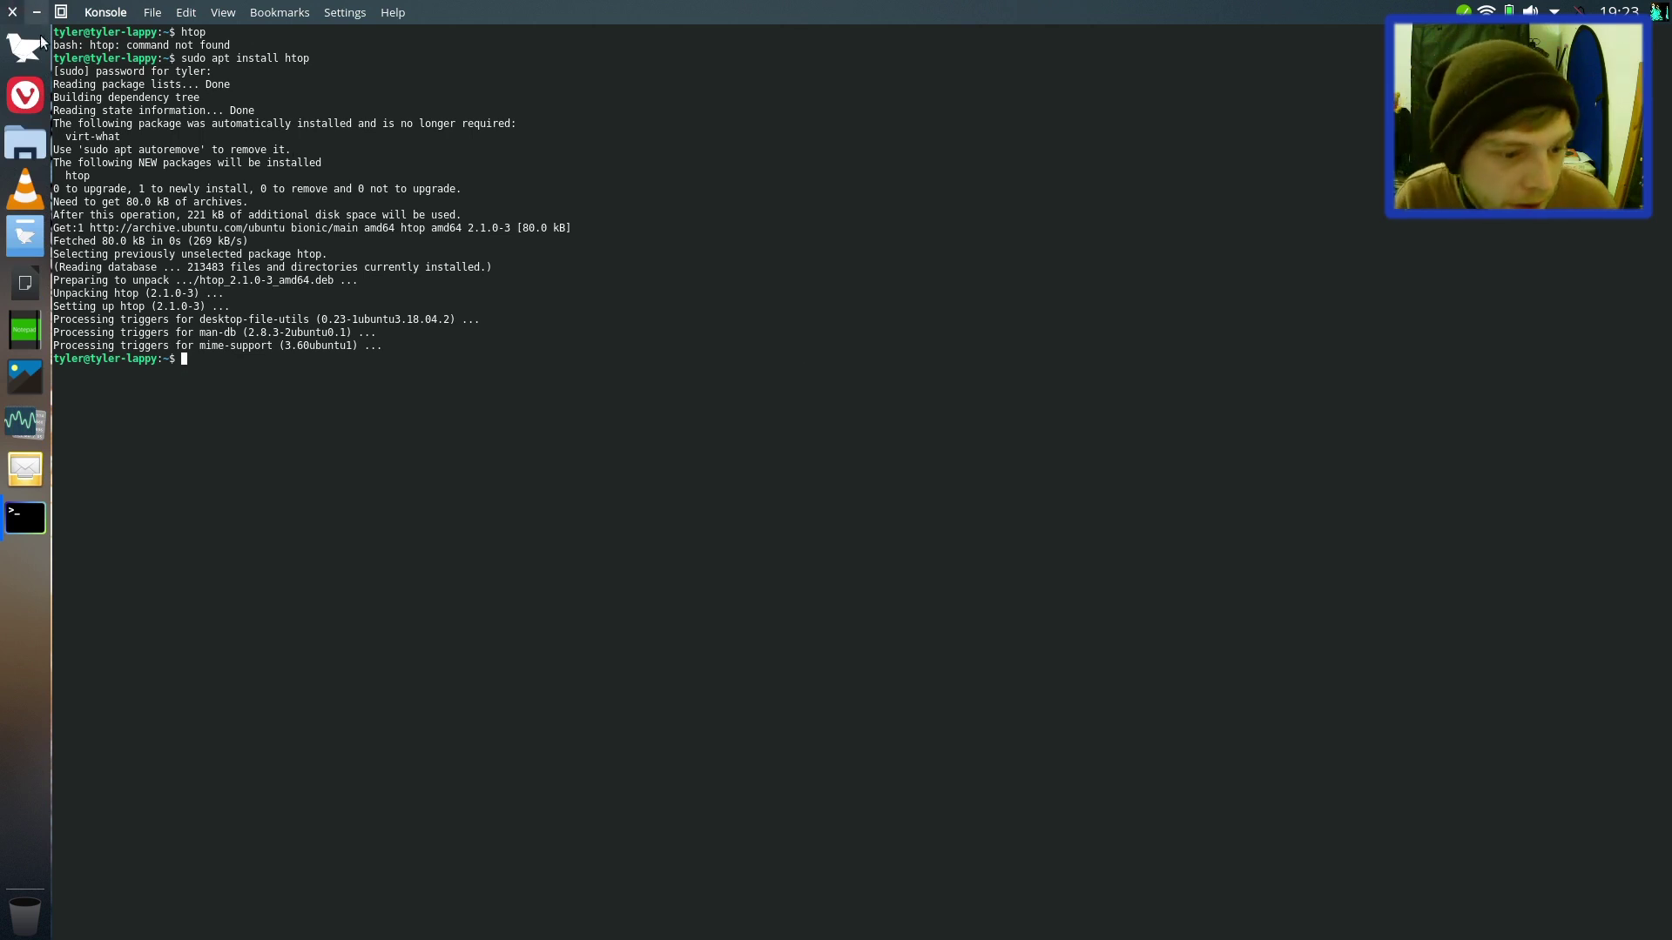
Step: Set the dock's margin width to 15% and close the dock settings
right_click(10, 566)
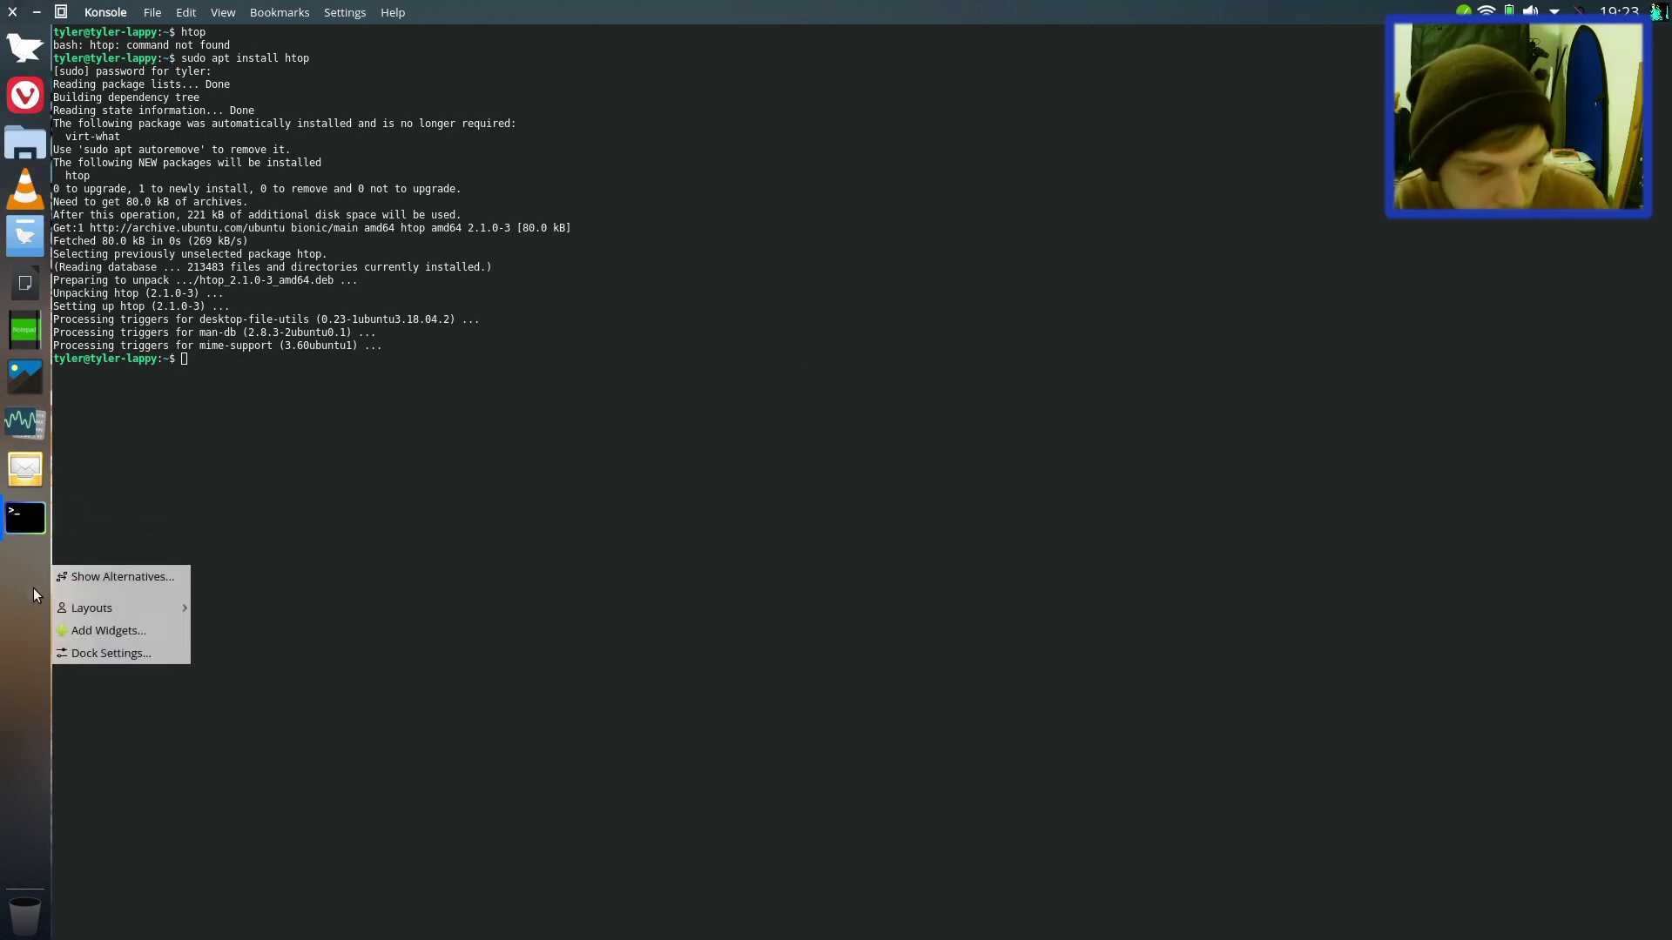
click(128, 649)
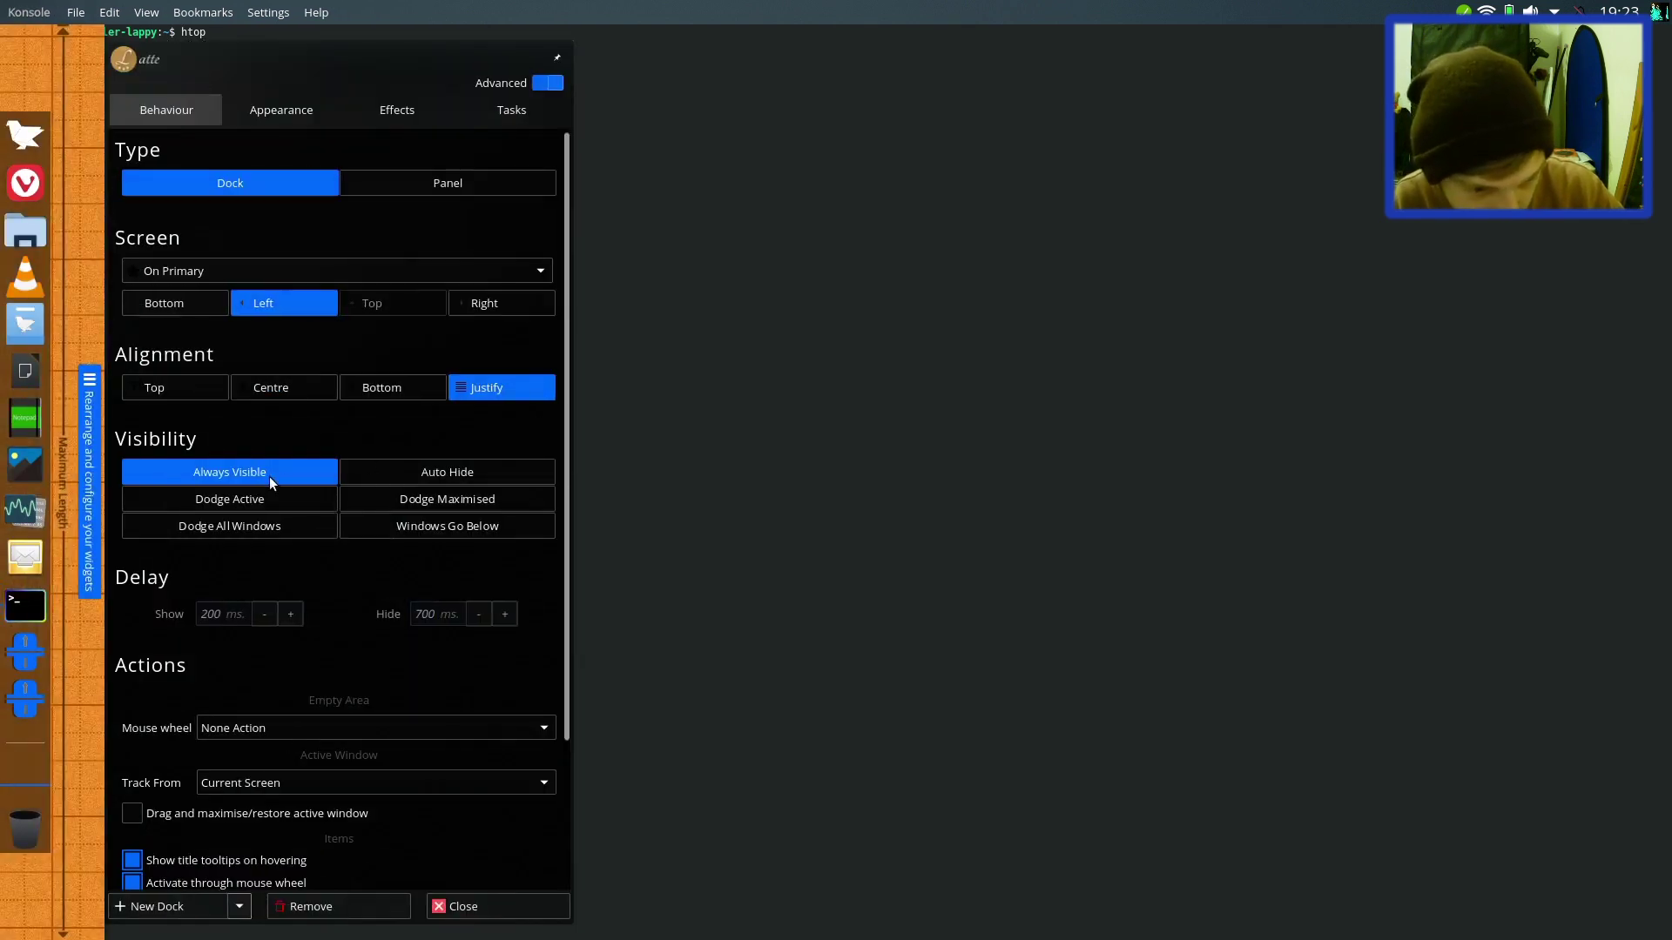
click(301, 118)
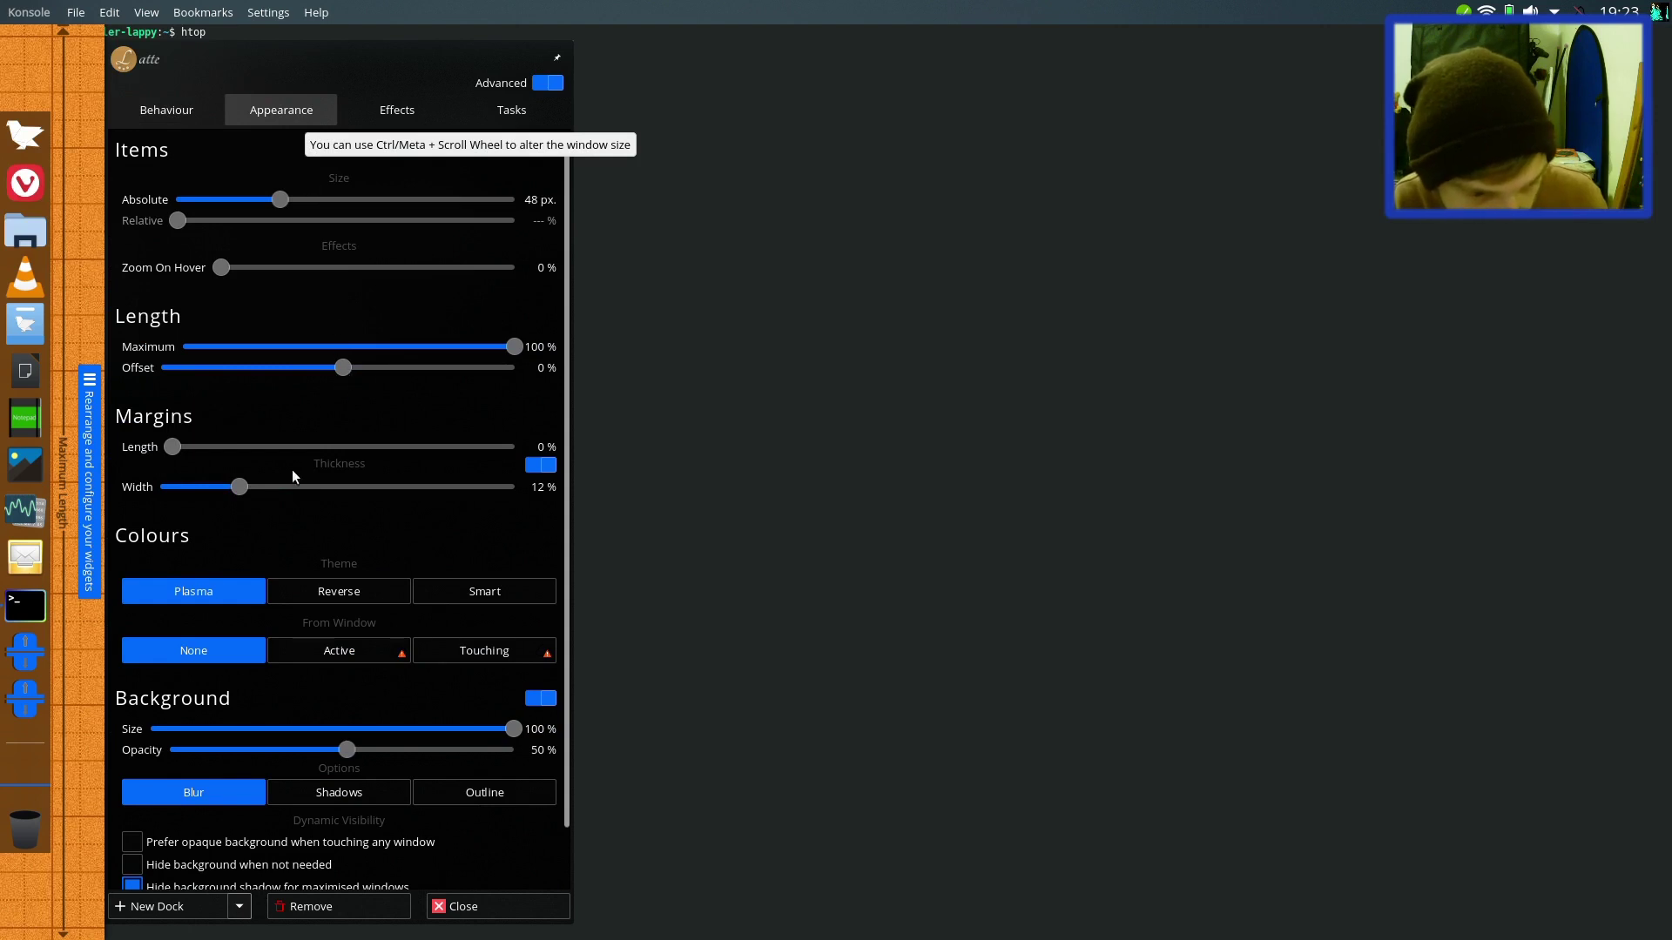
click(253, 487)
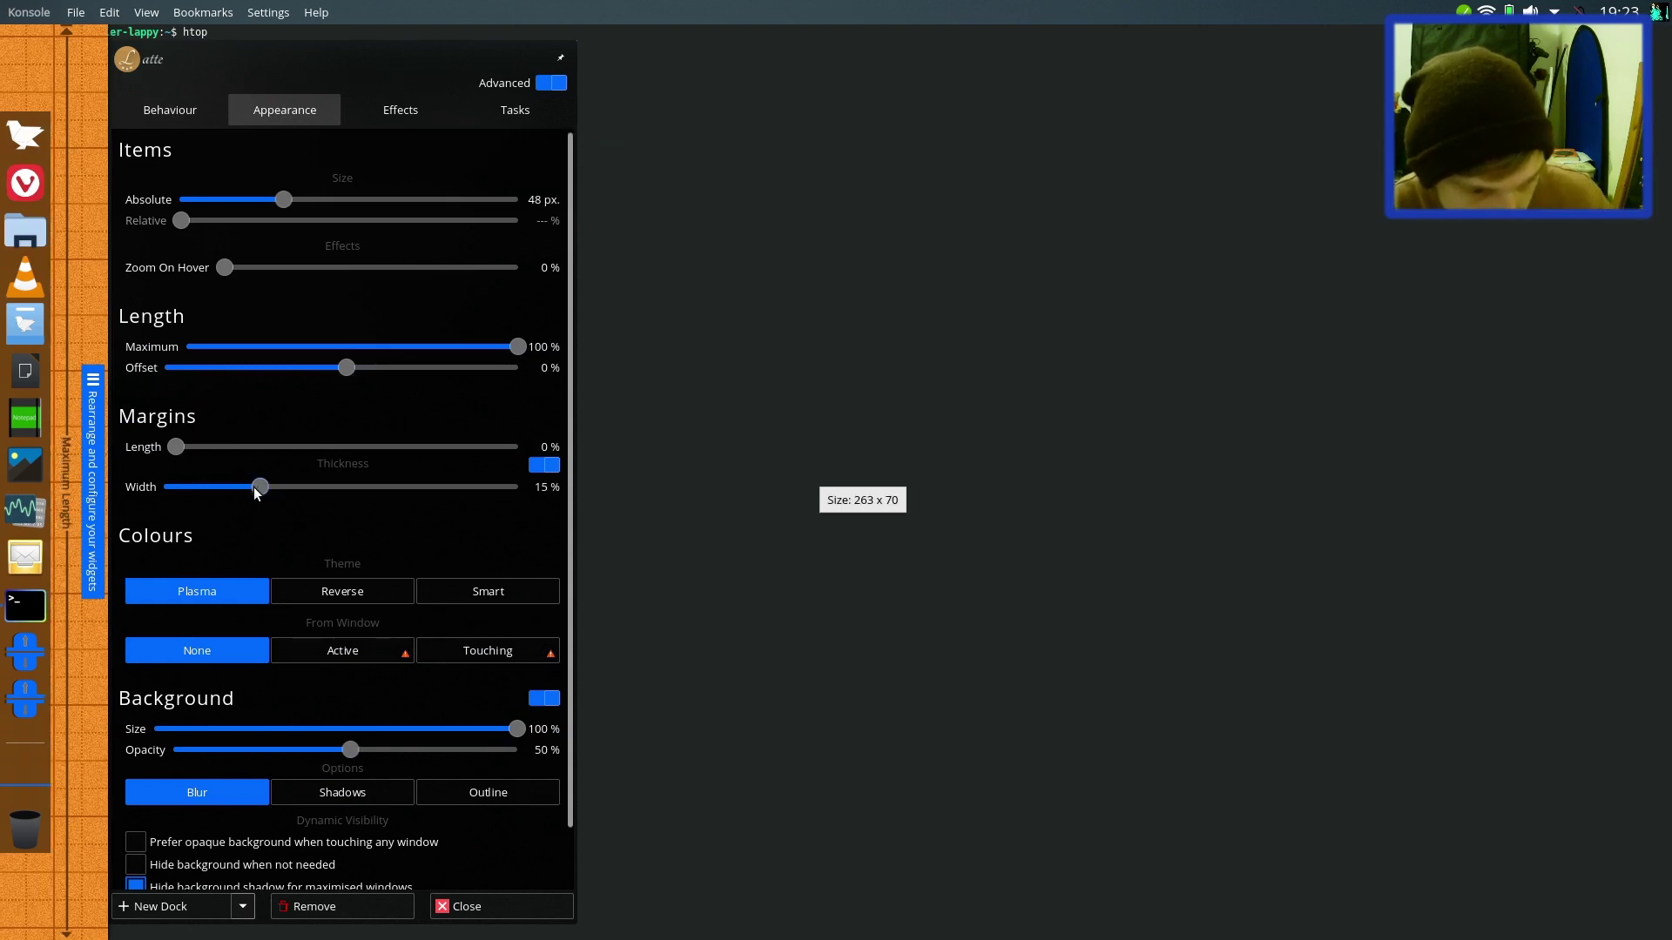
click(786, 377)
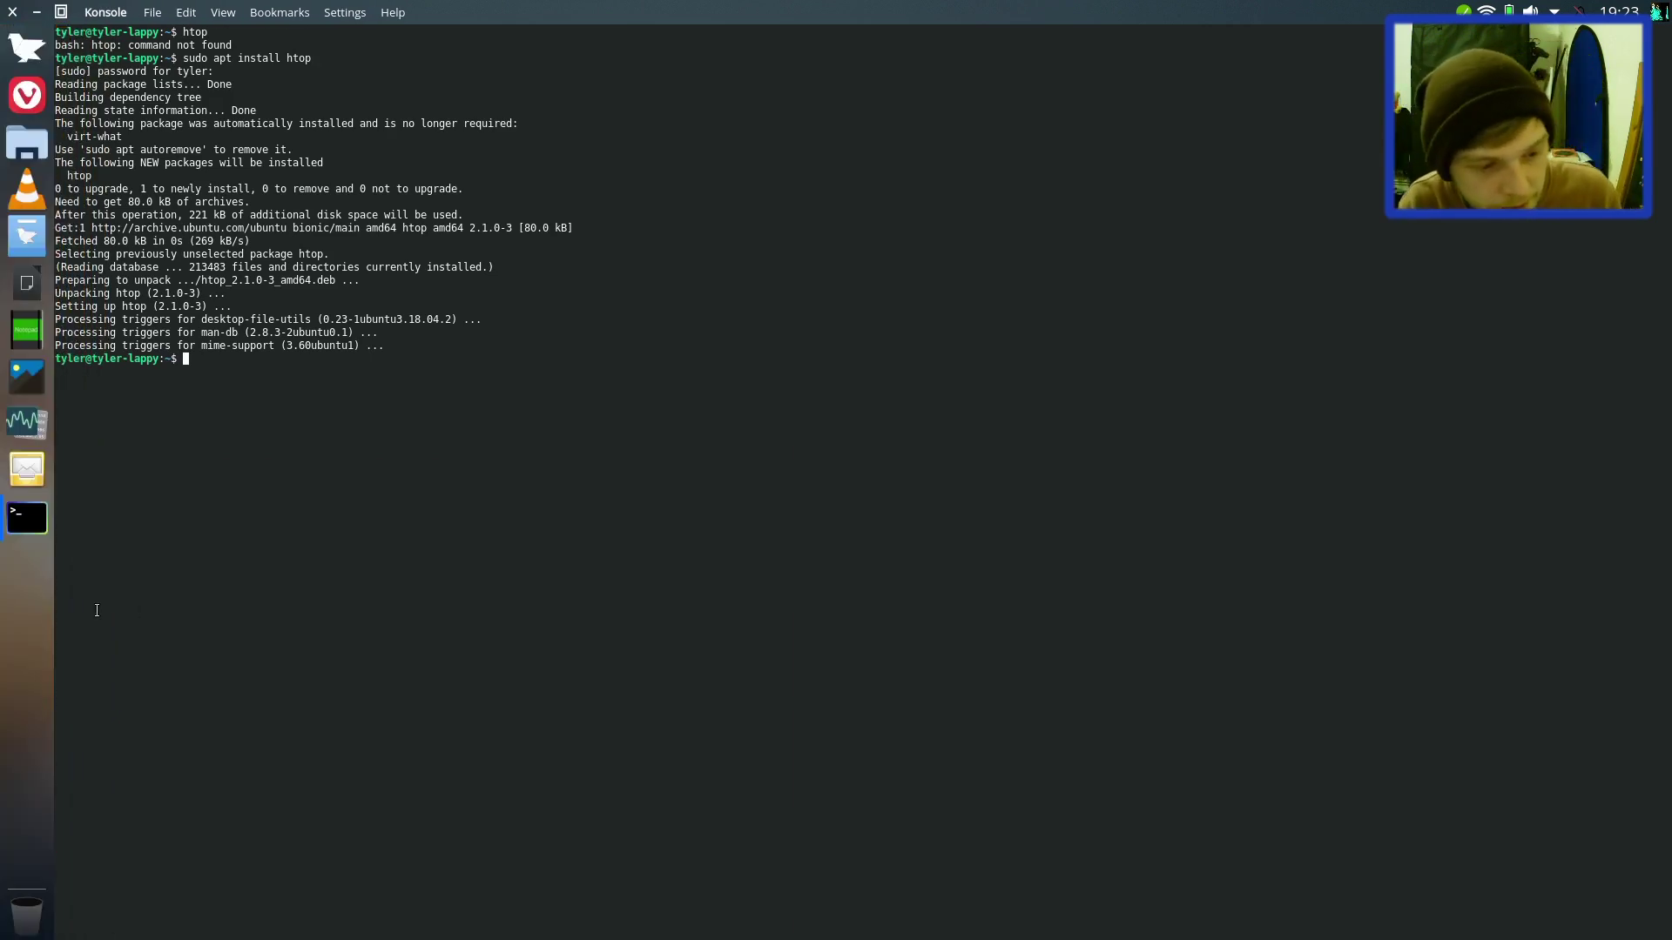
Step: Set the dock to Dodge Maximised and test it by maximising and restoring the terminal
right_click(12, 609)
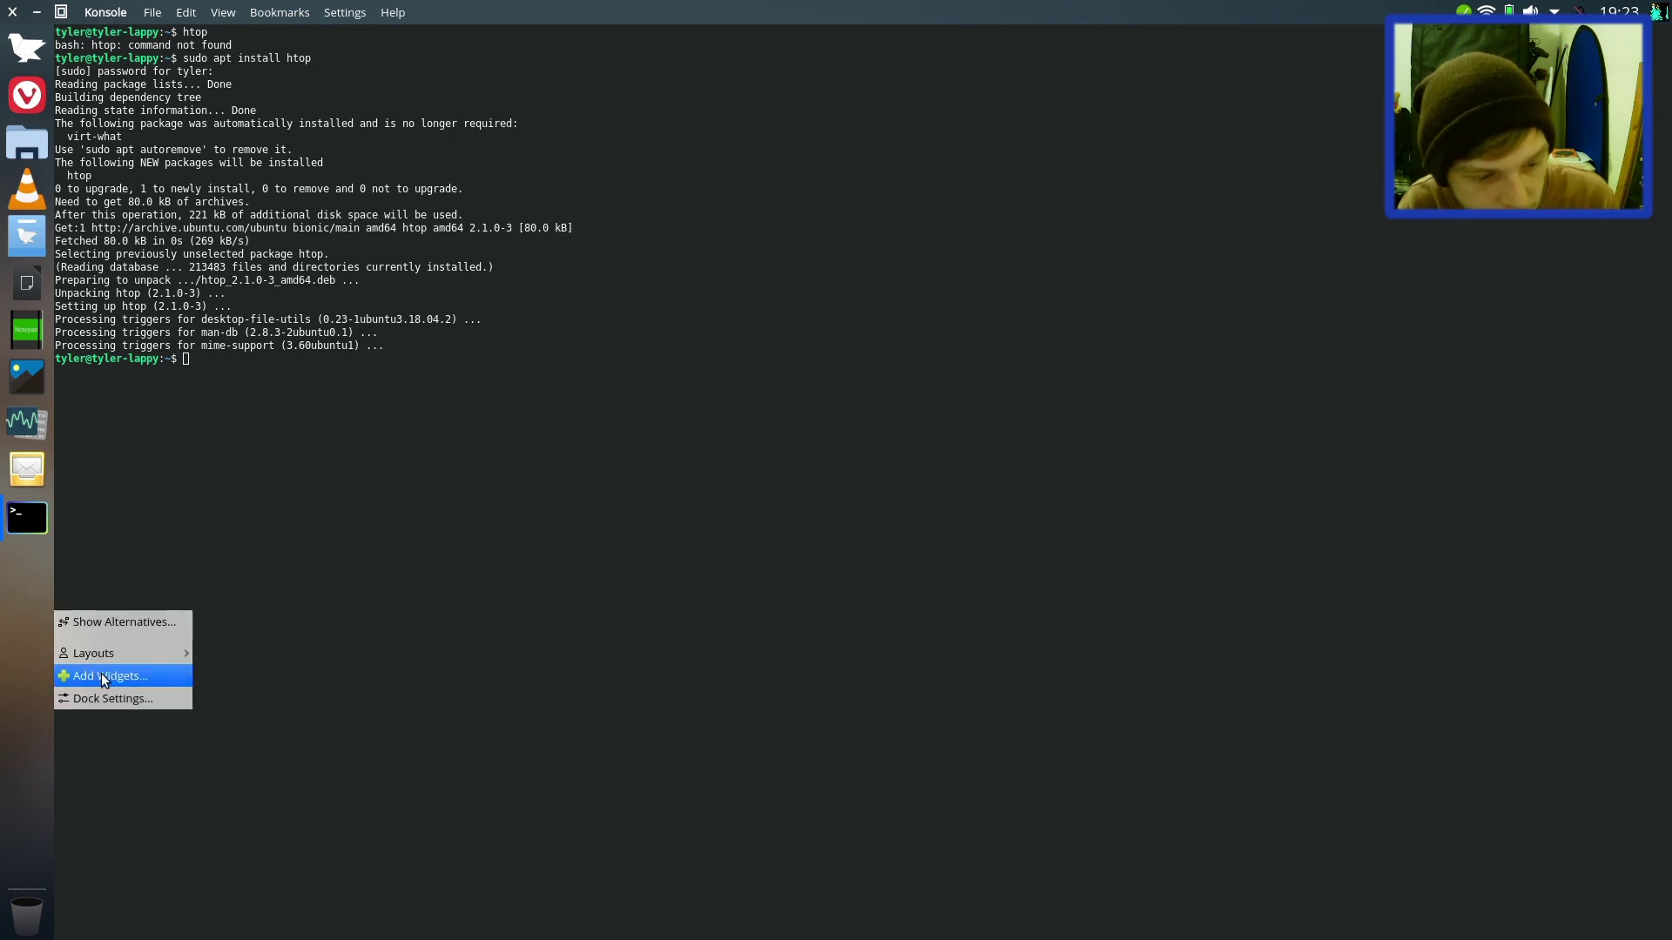
click(125, 697)
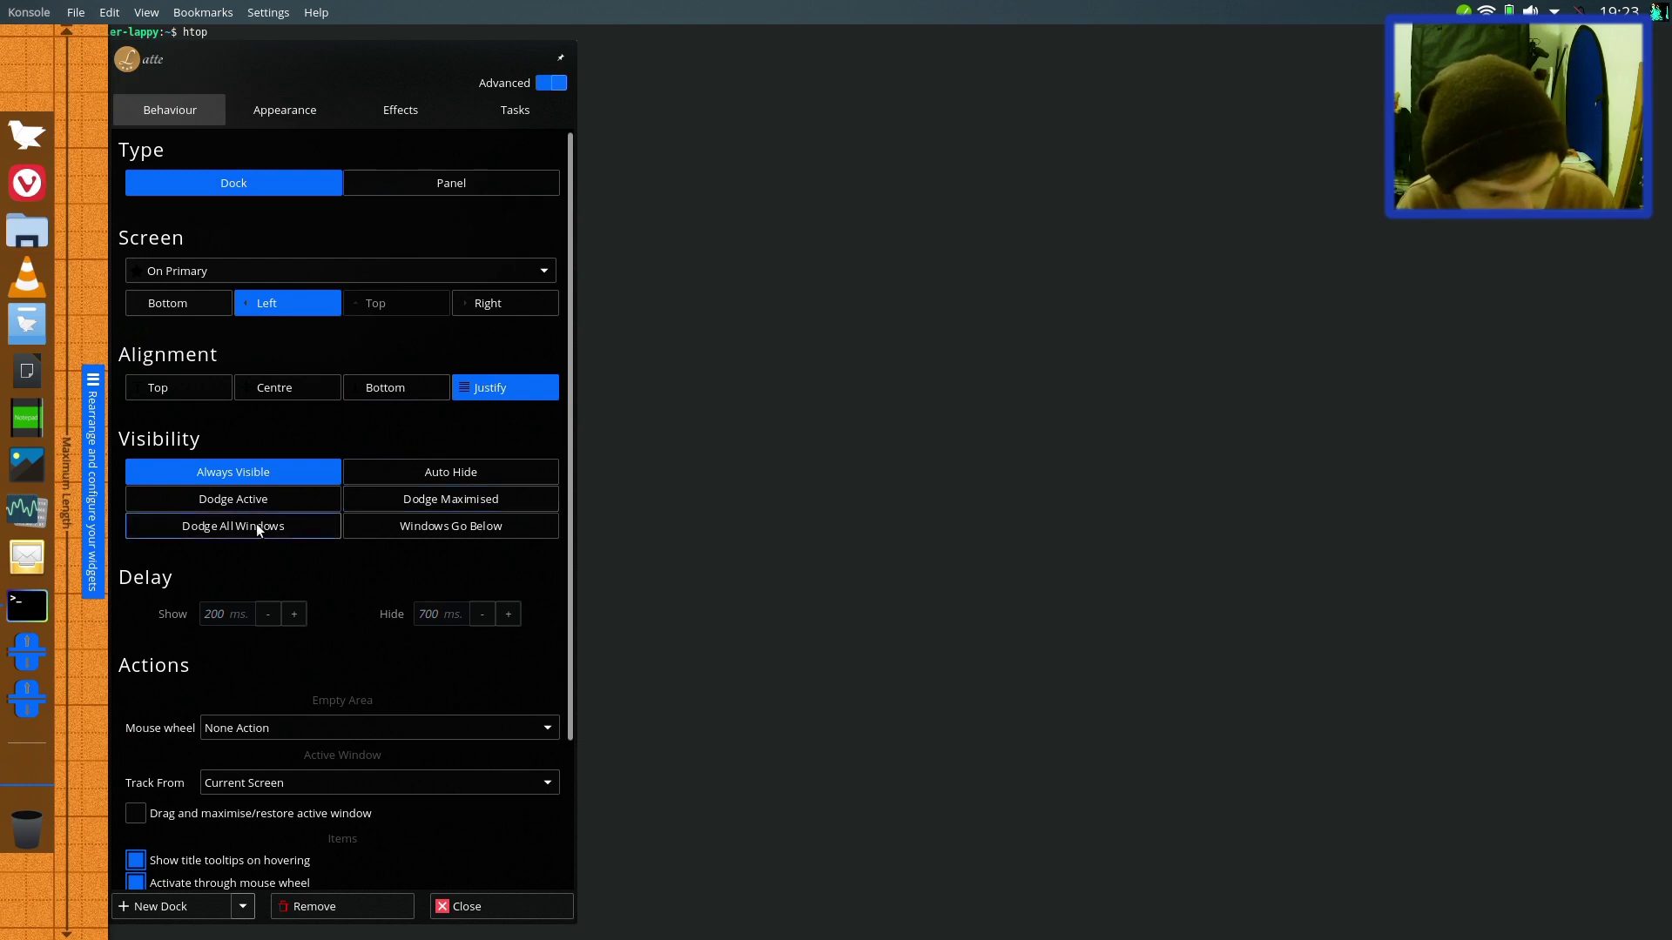
click(483, 504)
click(705, 644)
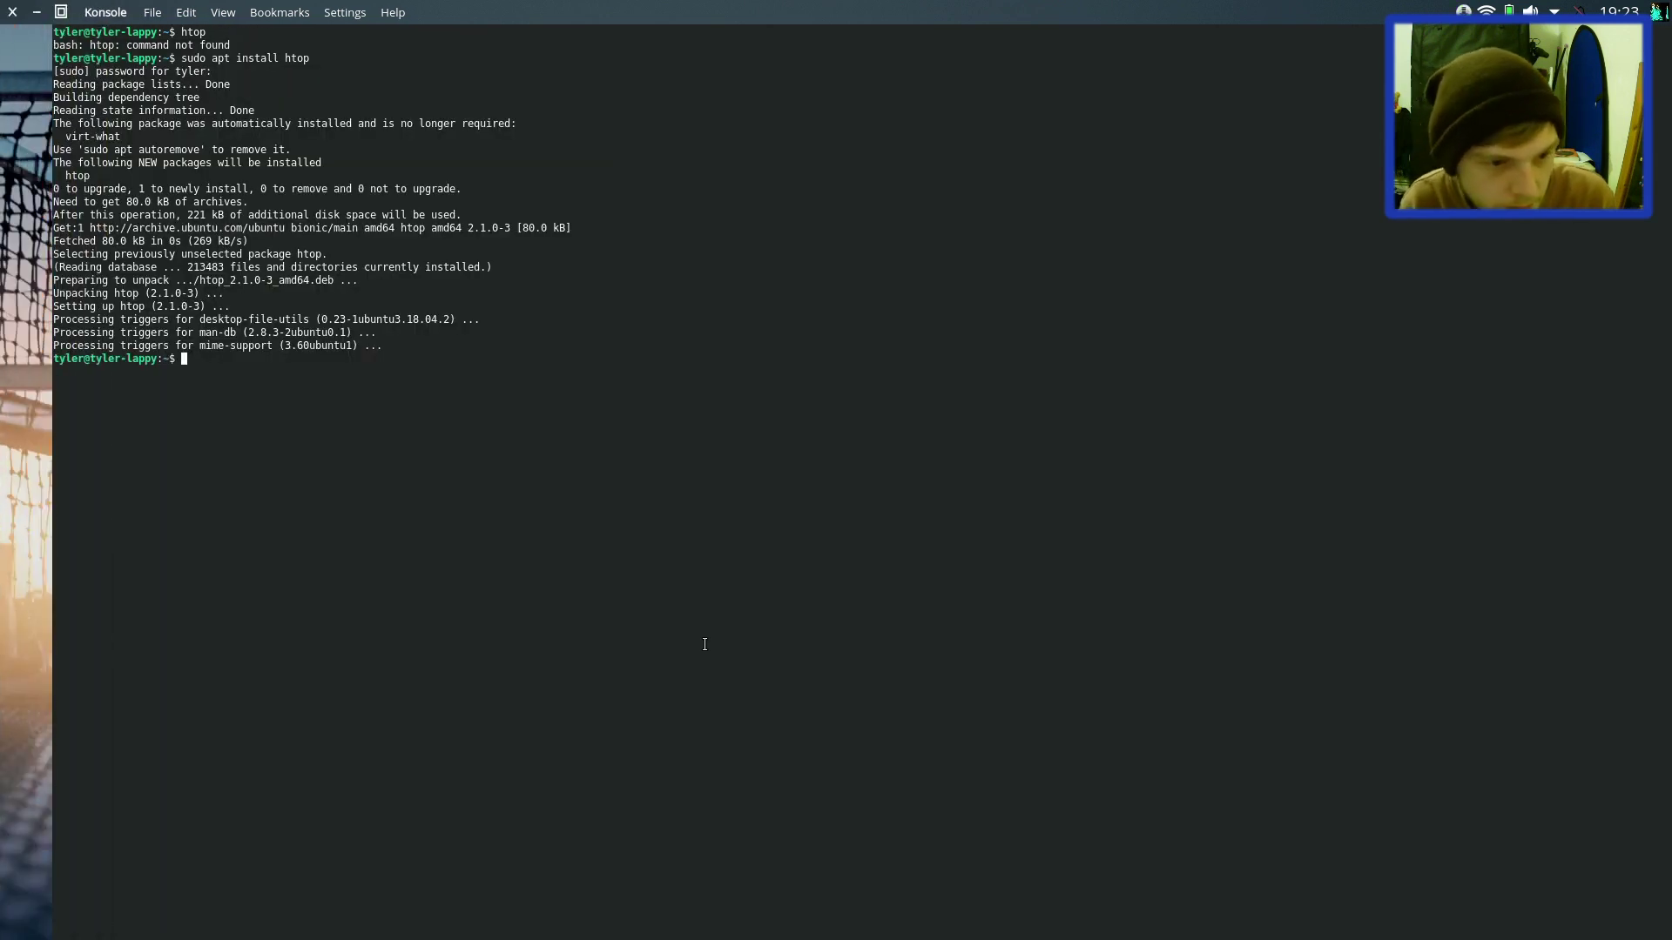
click(61, 12)
click(181, 93)
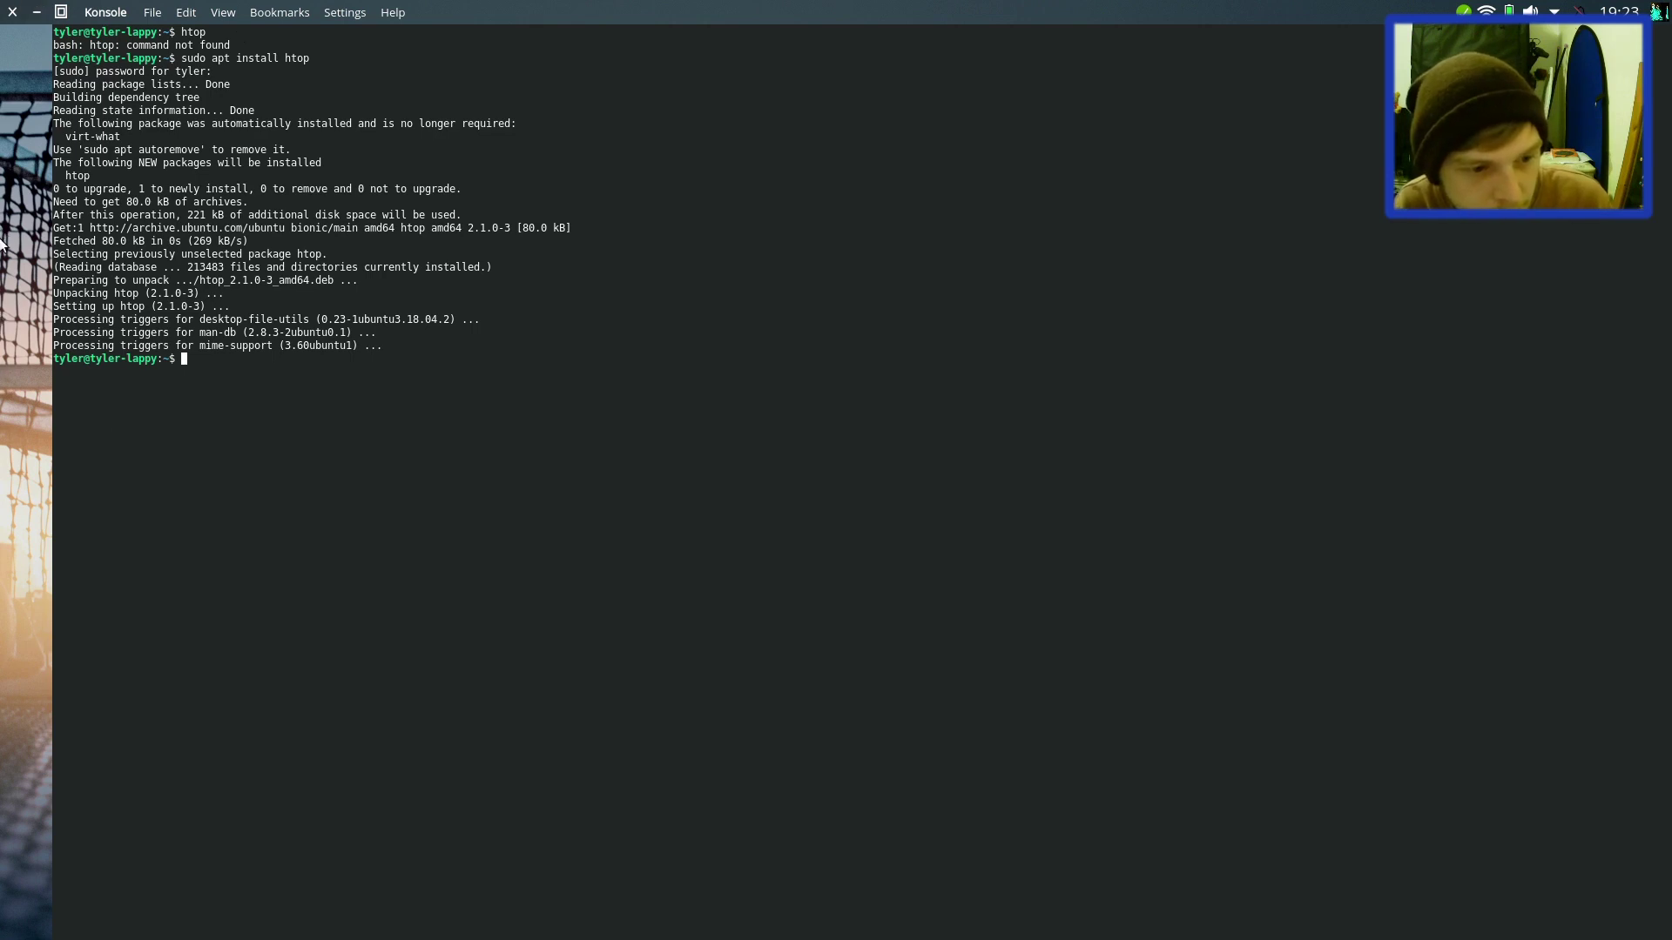
click(61, 12)
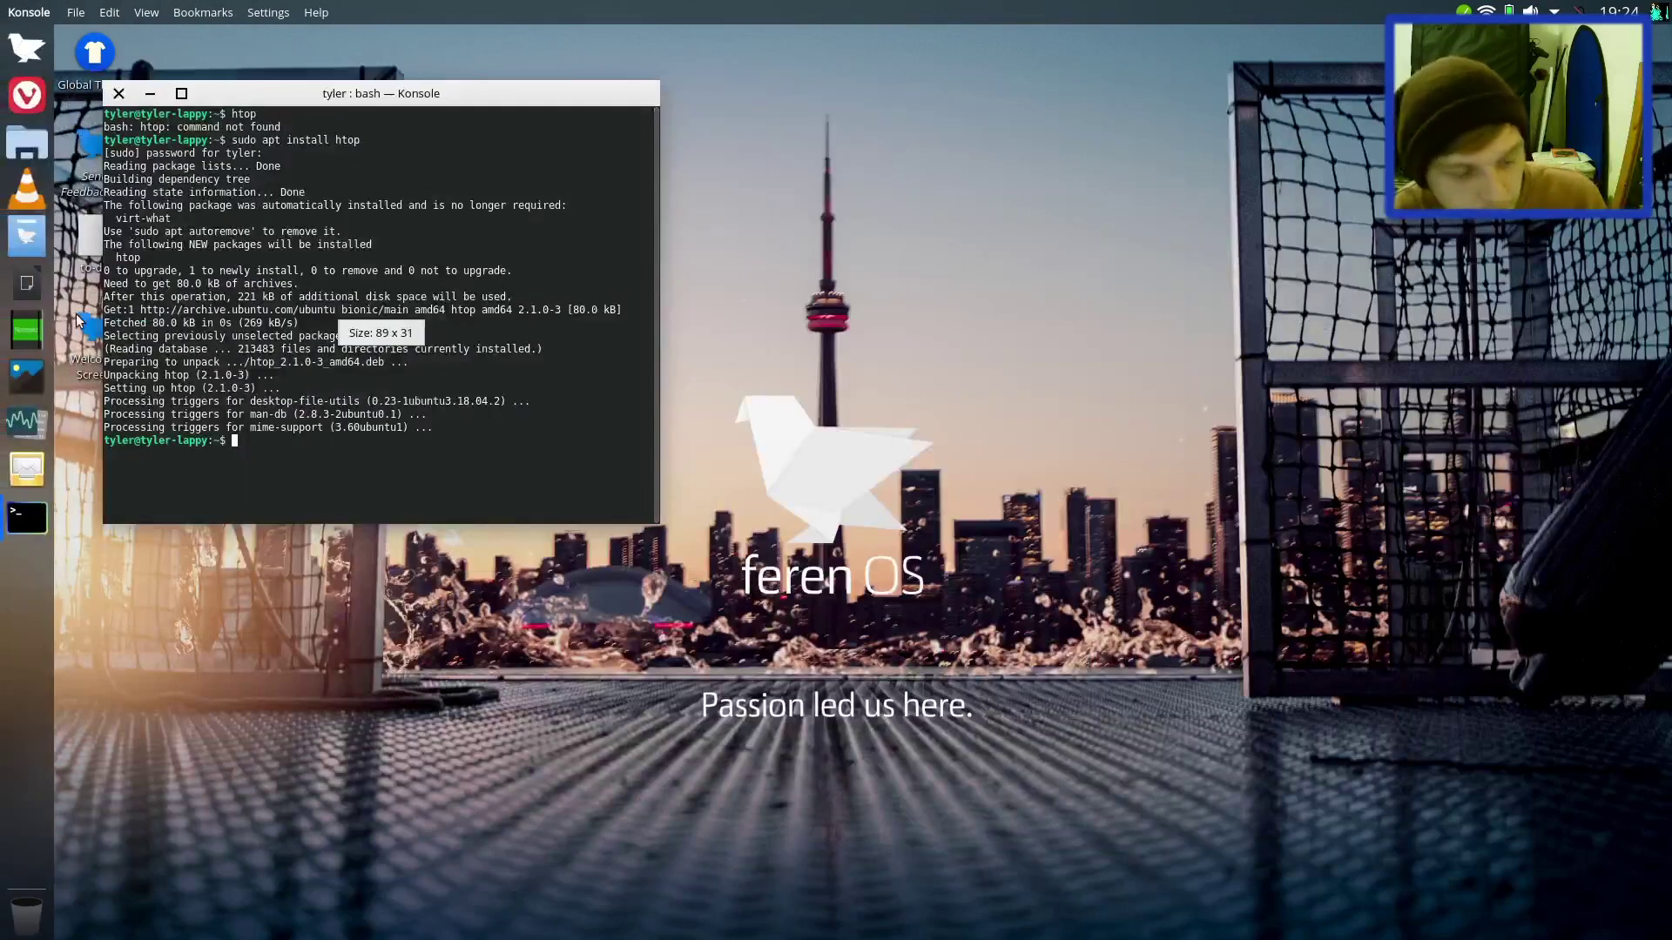
Step: Switch the dock's visibility back to Always Visible
right_click(22, 621)
click(155, 704)
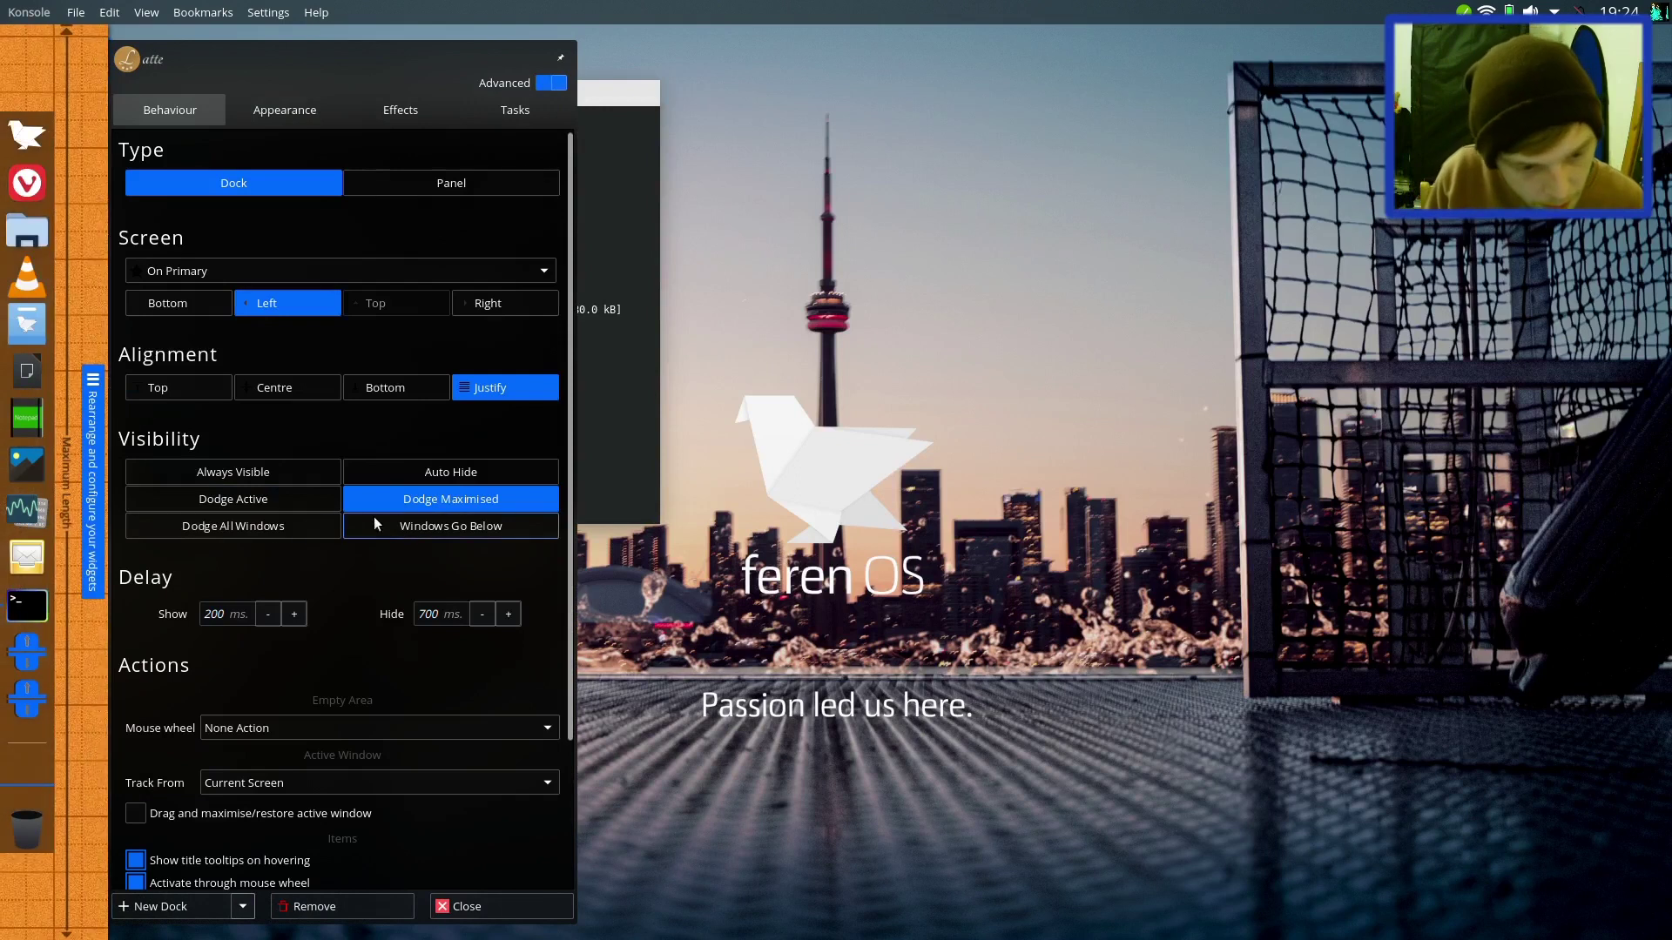
click(252, 479)
click(931, 177)
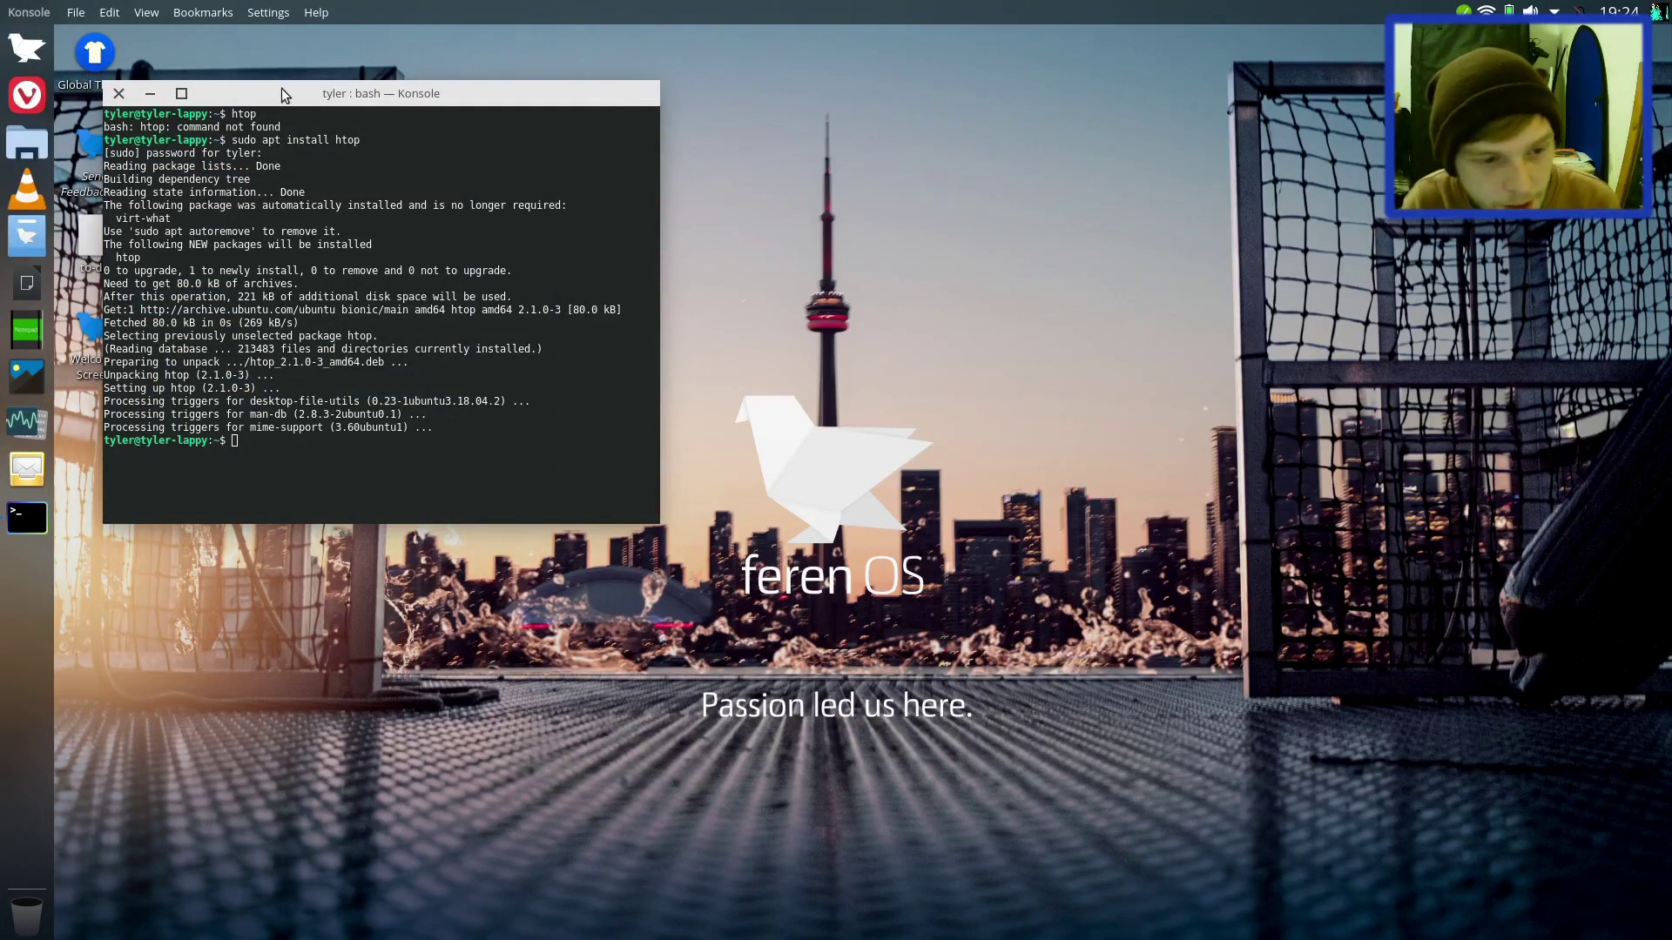
Step: Maximise the terminal, select the no-longer-required package line, and close Konsole
click(182, 94)
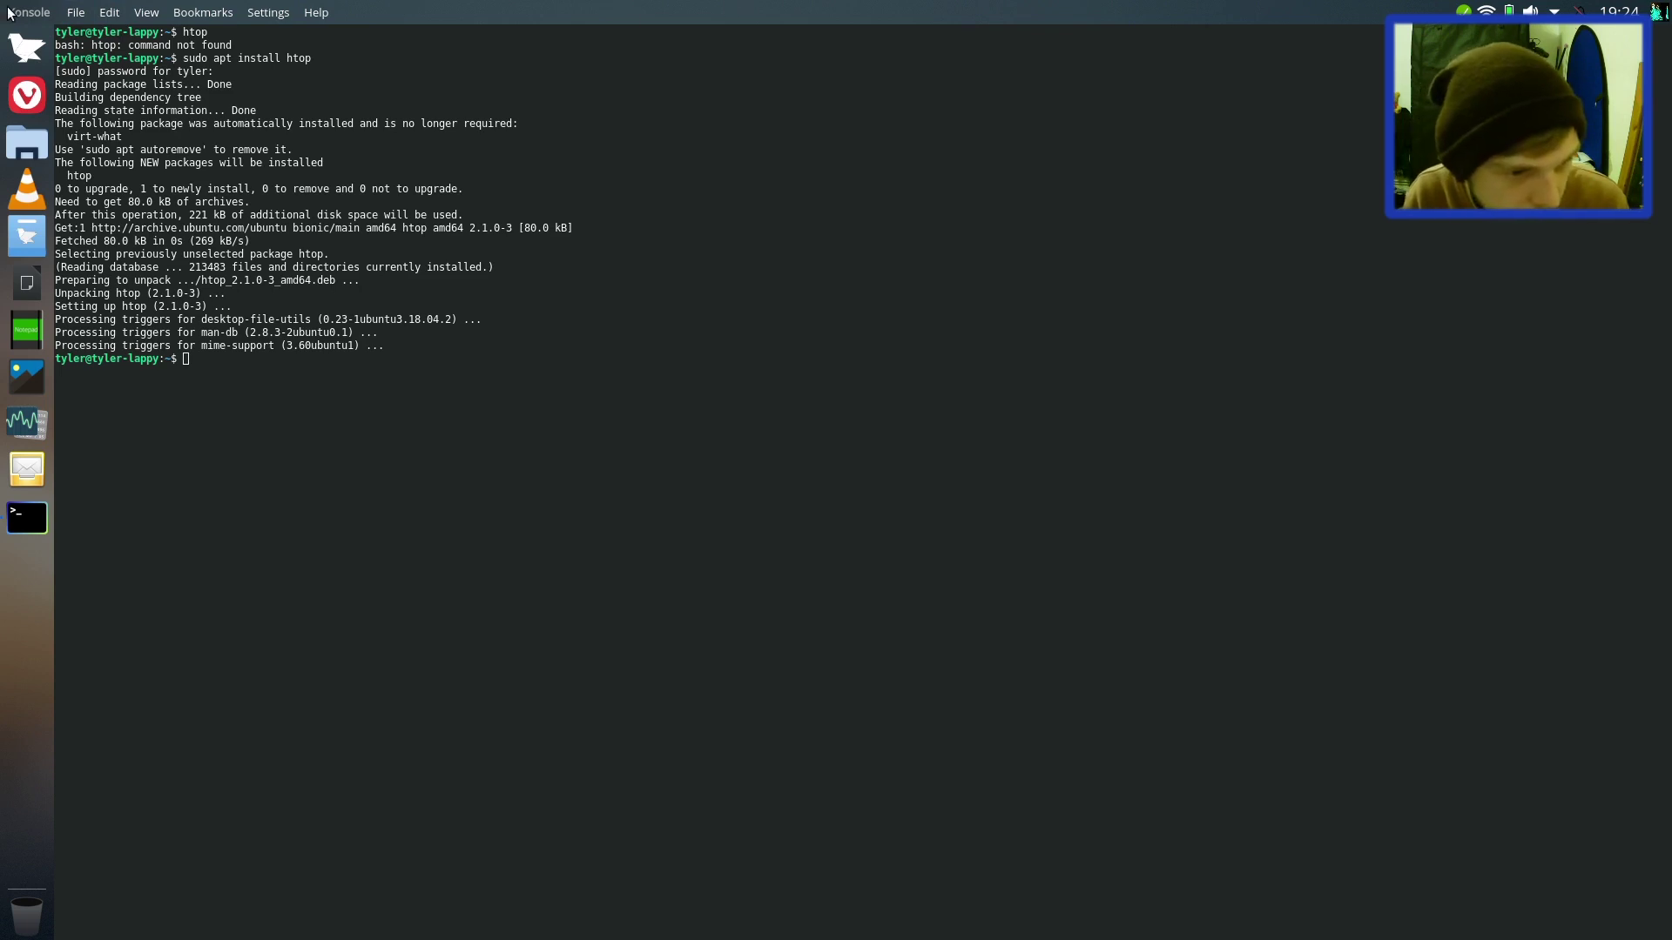
triple_click(324, 123)
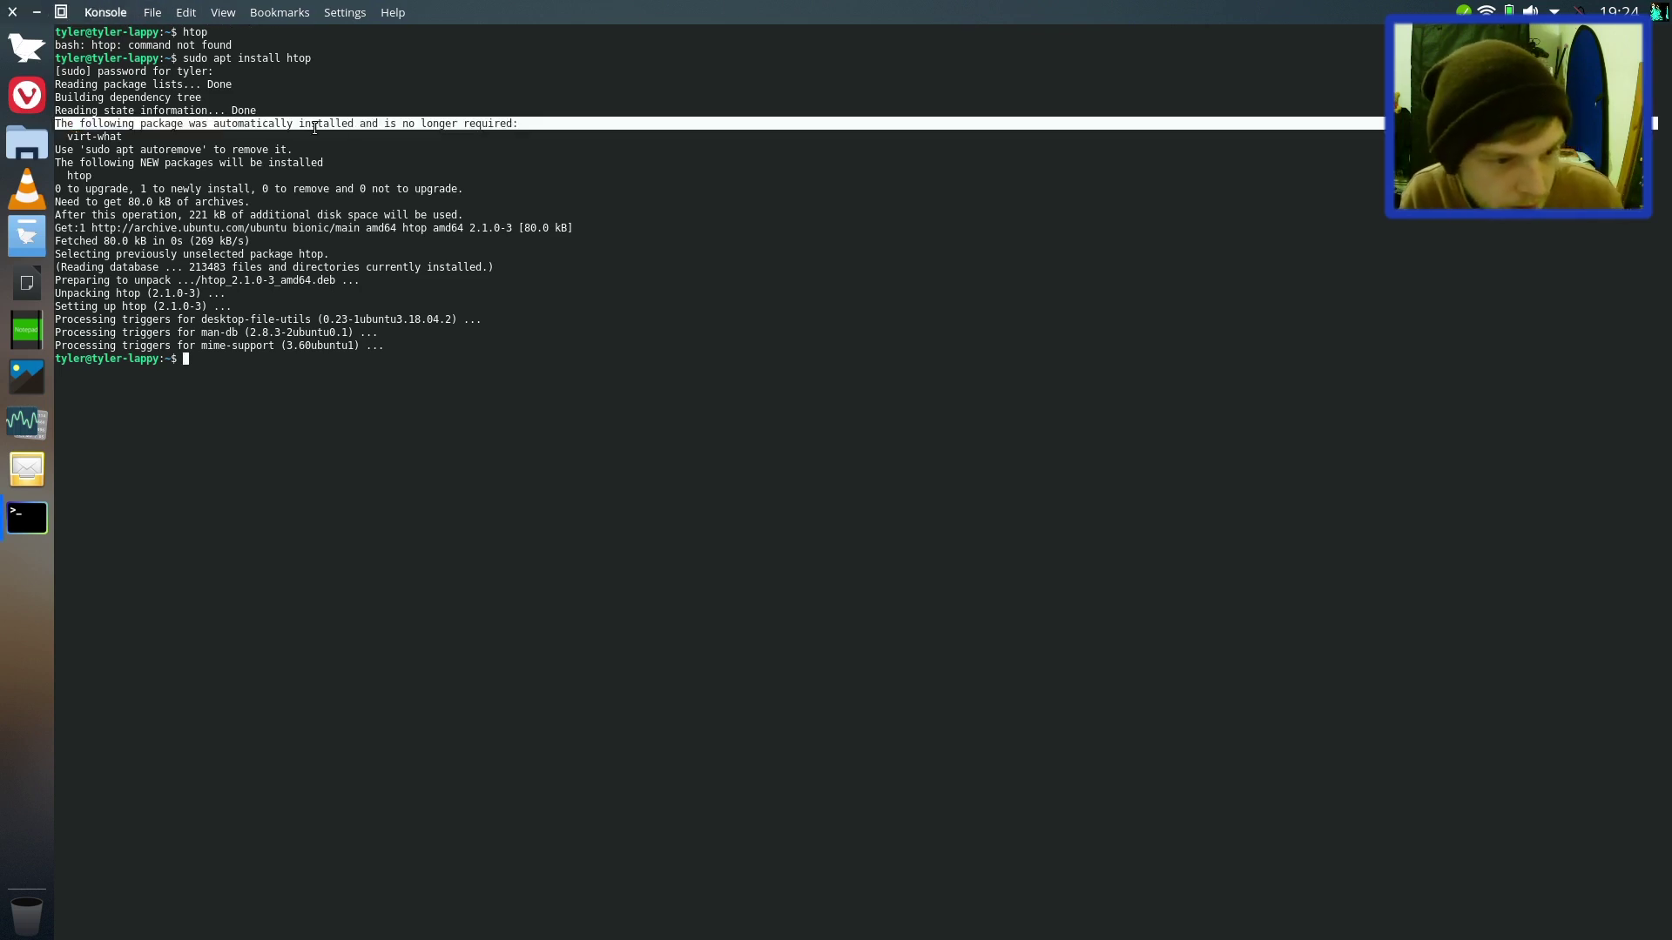
click(11, 13)
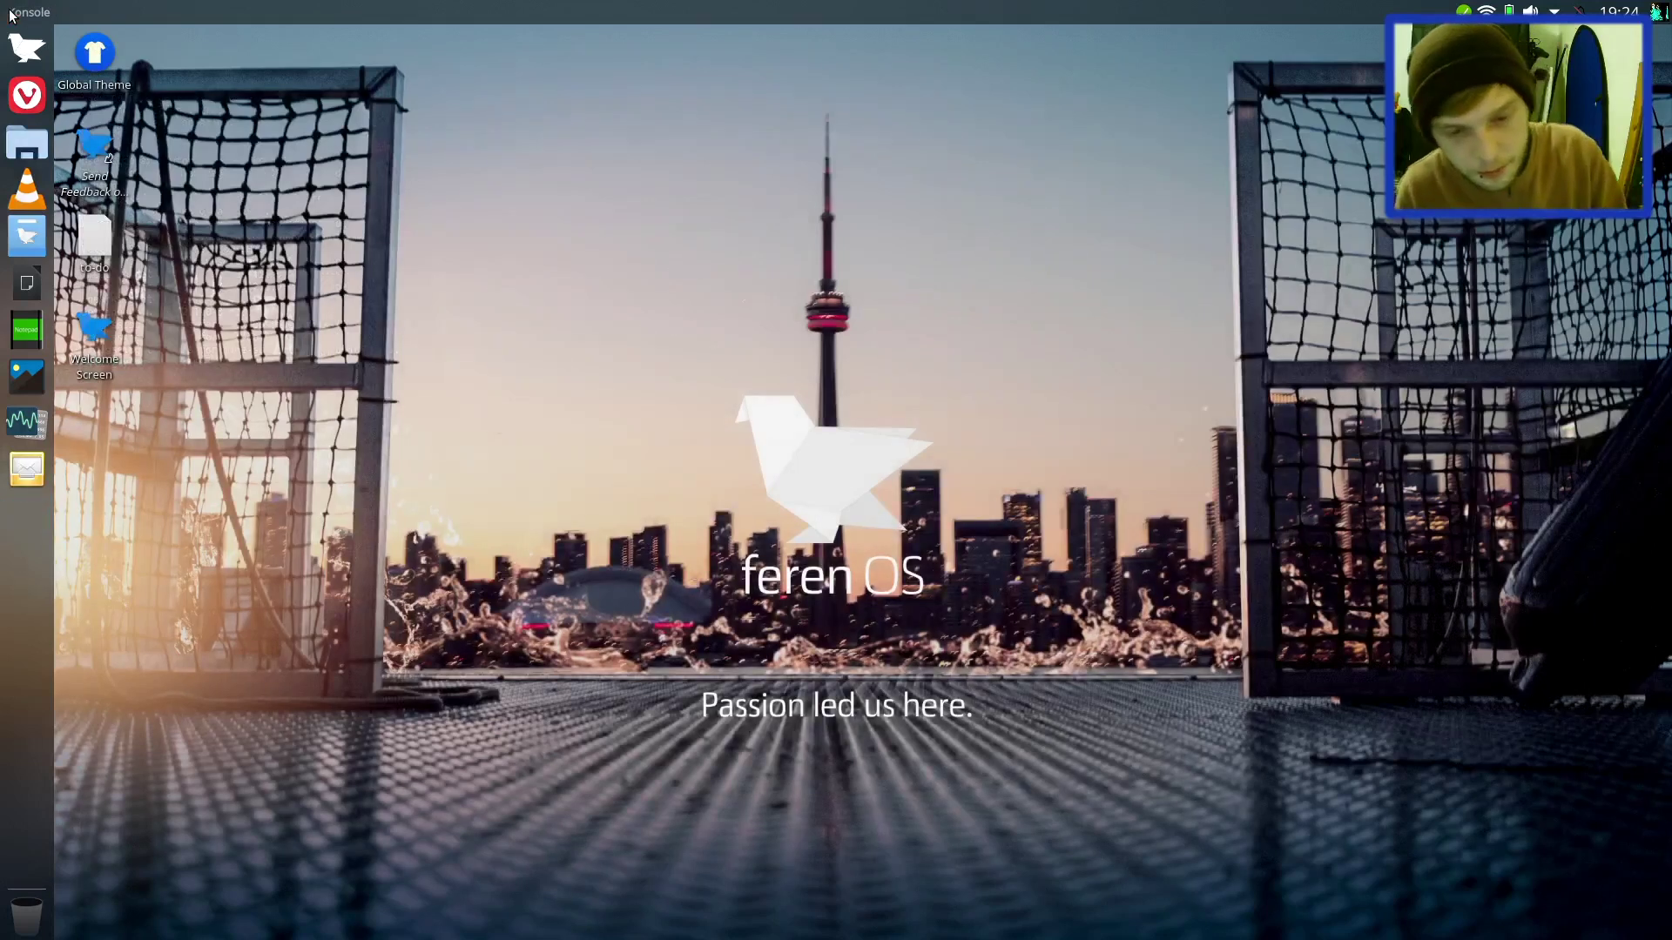
Step: Run sudo apt install -y for kdenlive, gimp, obs-studio, tmux, audacity, evolution, evolution-ews, telegram-desktop, entering the password
text(sudo)
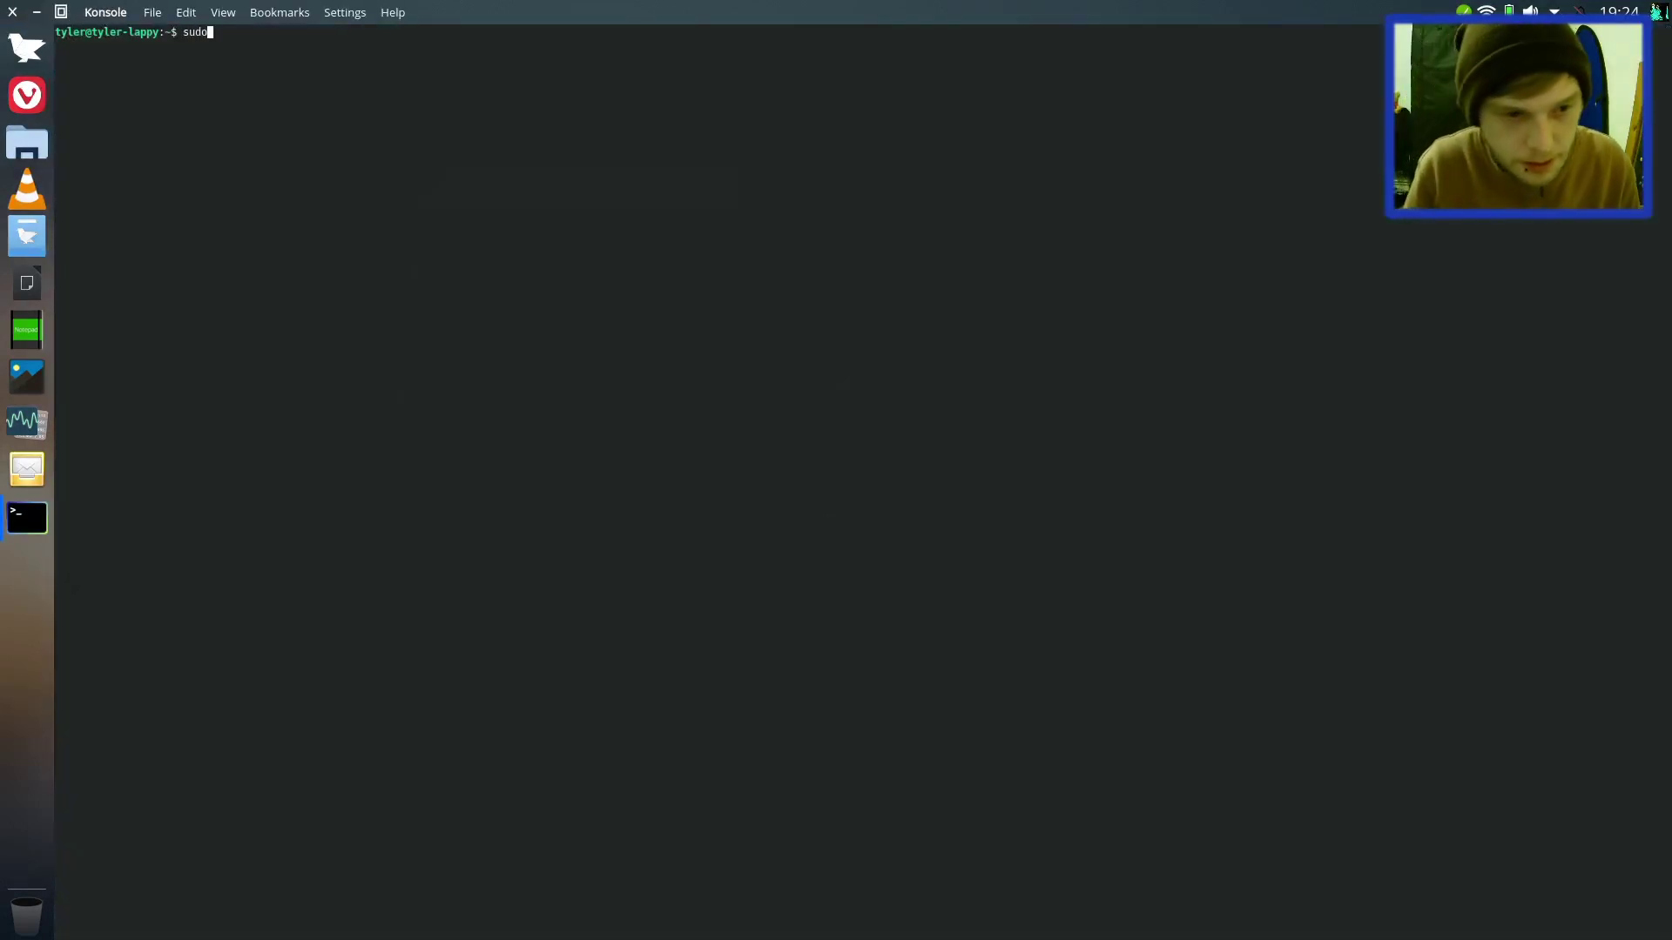
text( apt install -y)
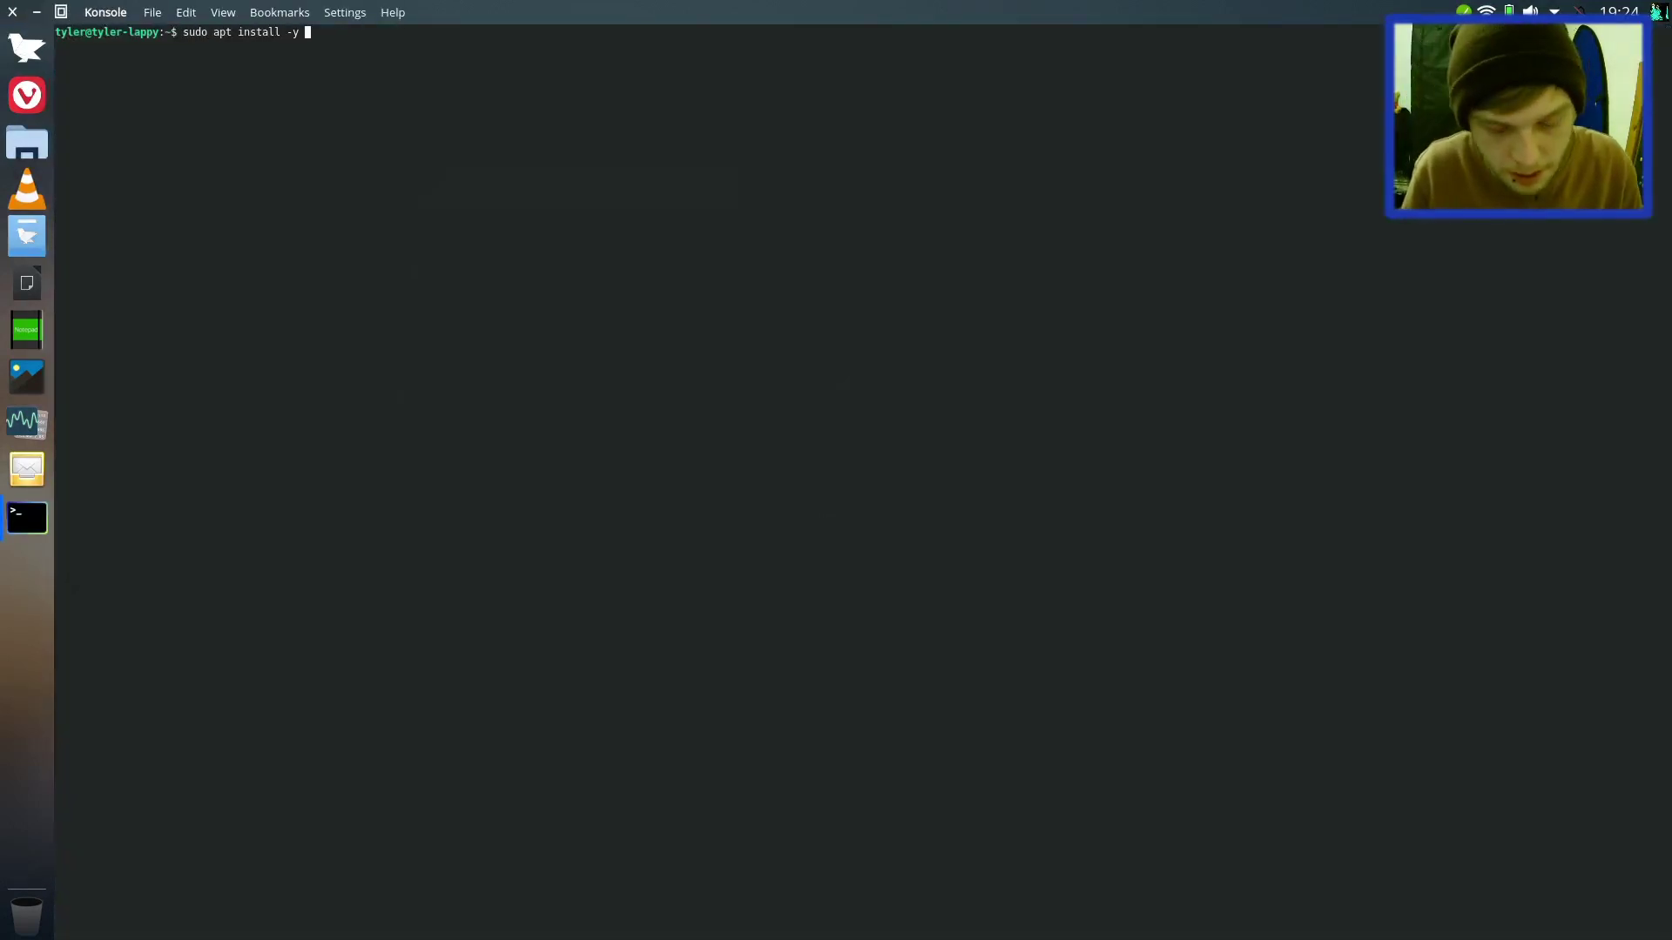
text(gimp)
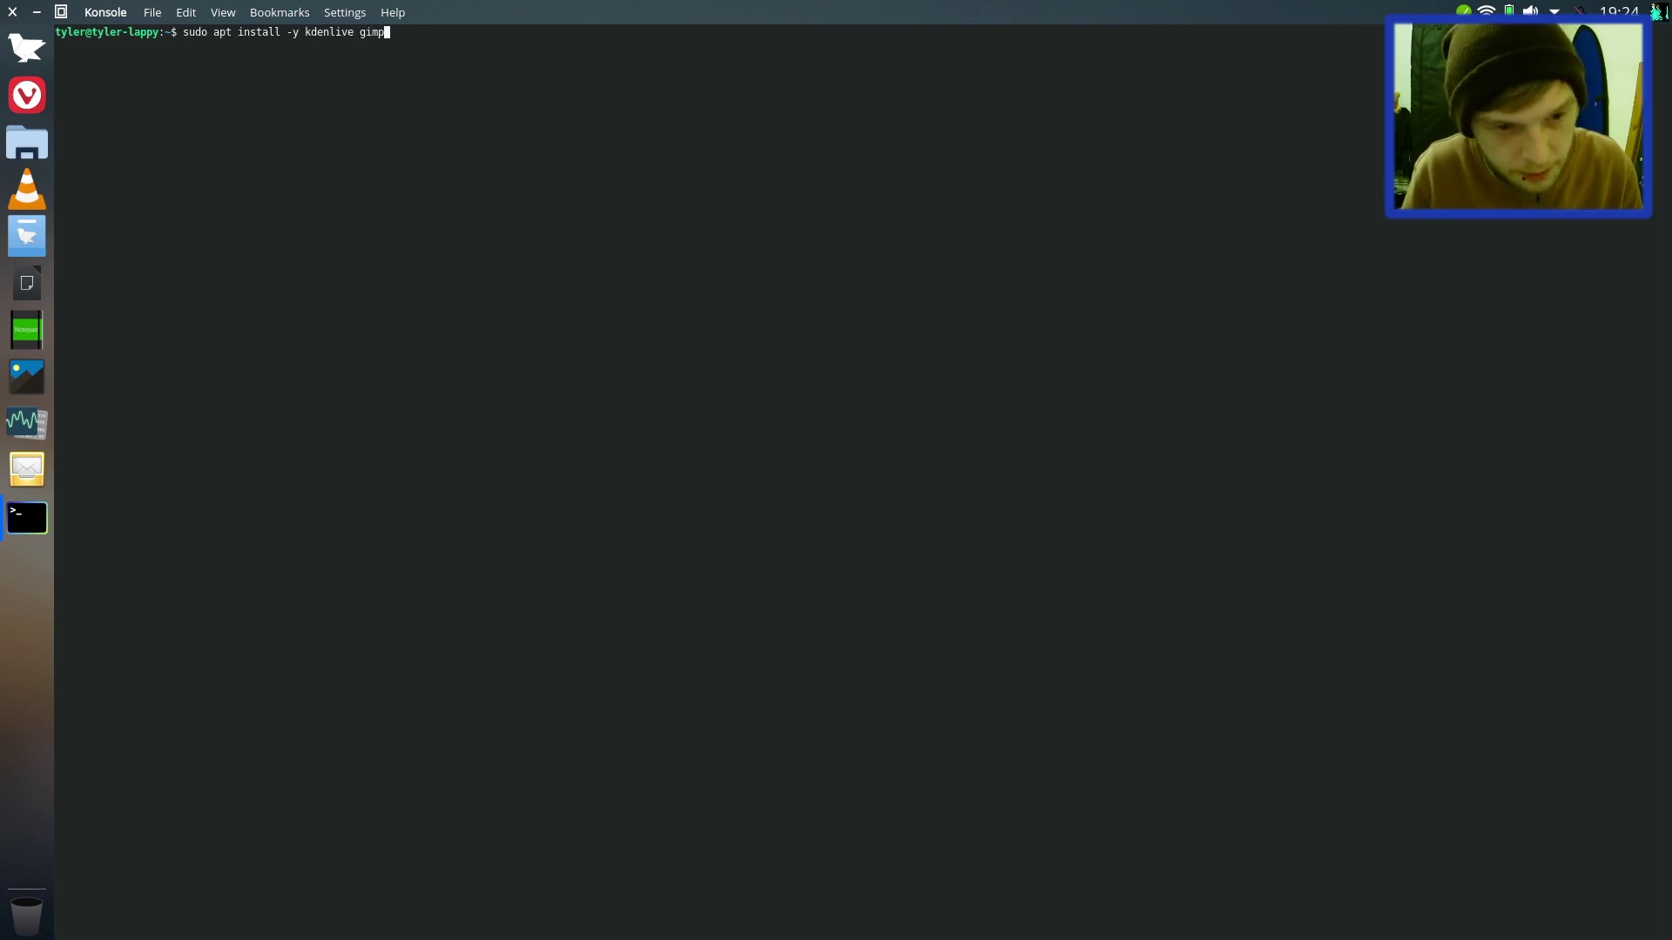
text( obs-studio tmux)
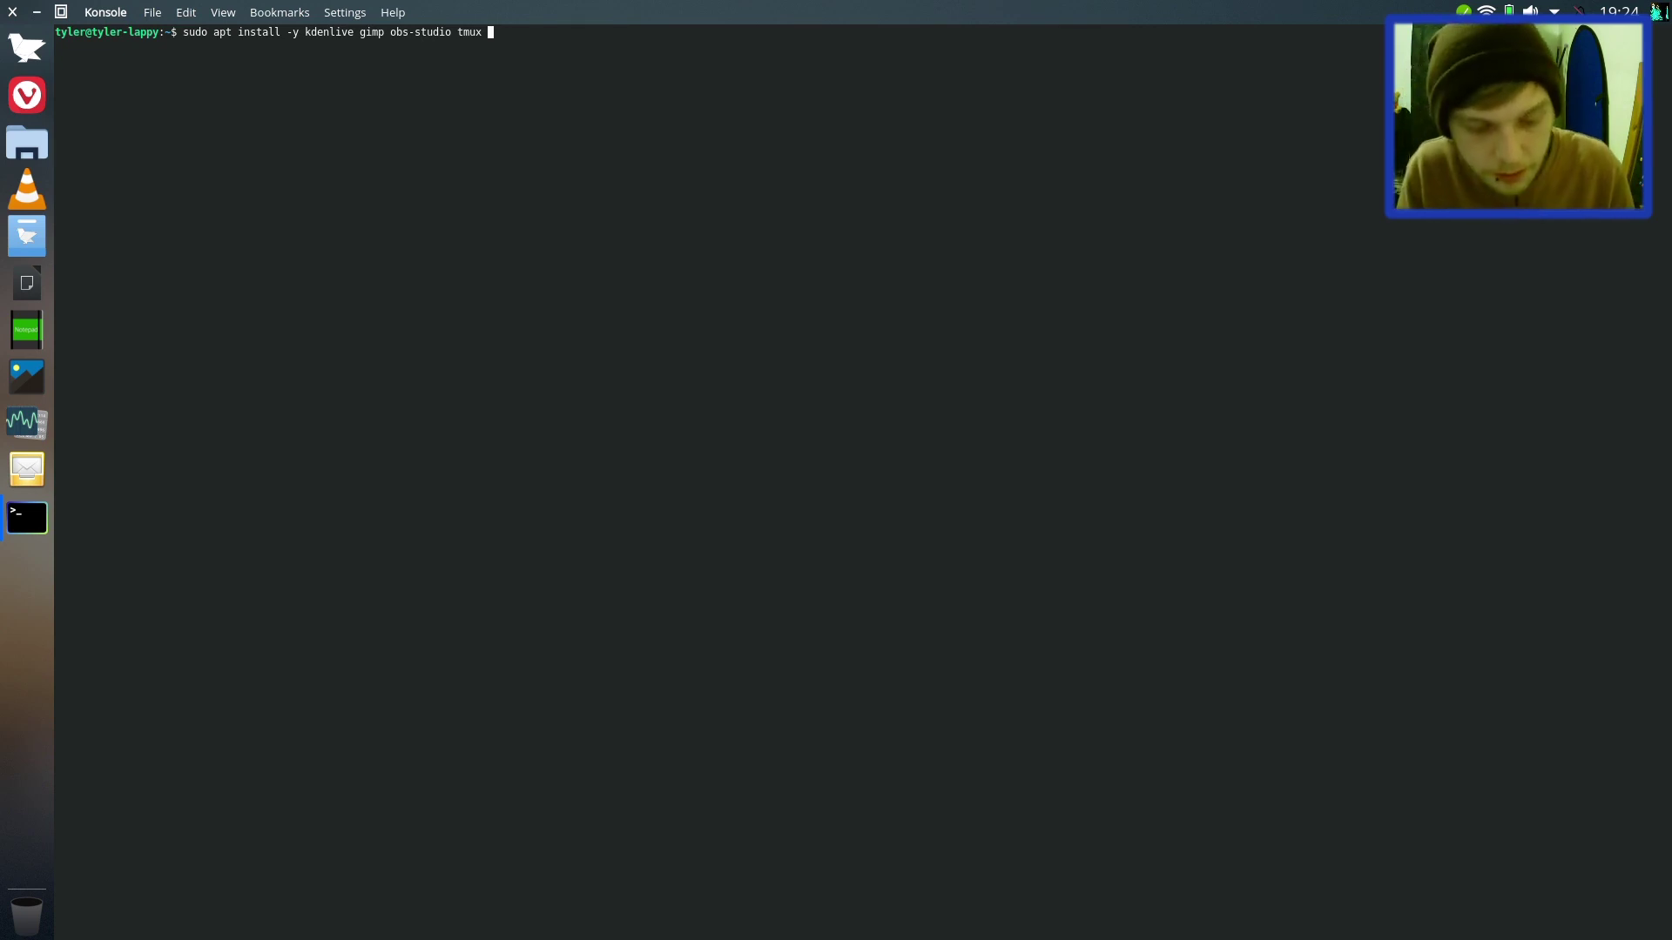
text(audacity)
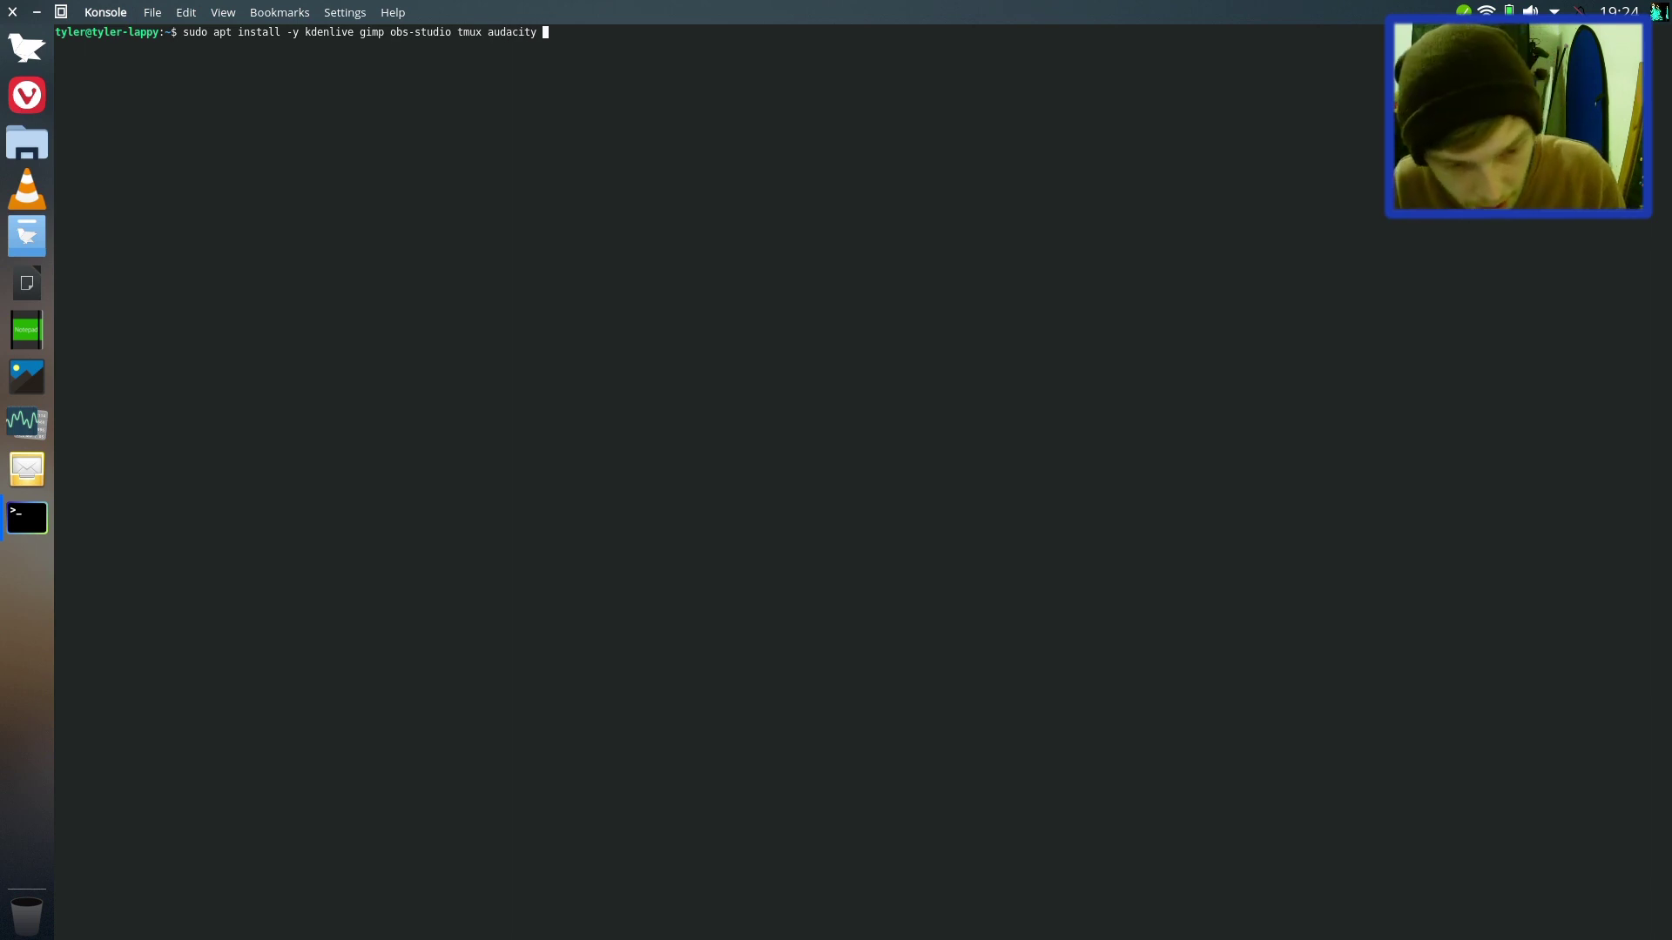
text( evolution evolution-ews telegr)
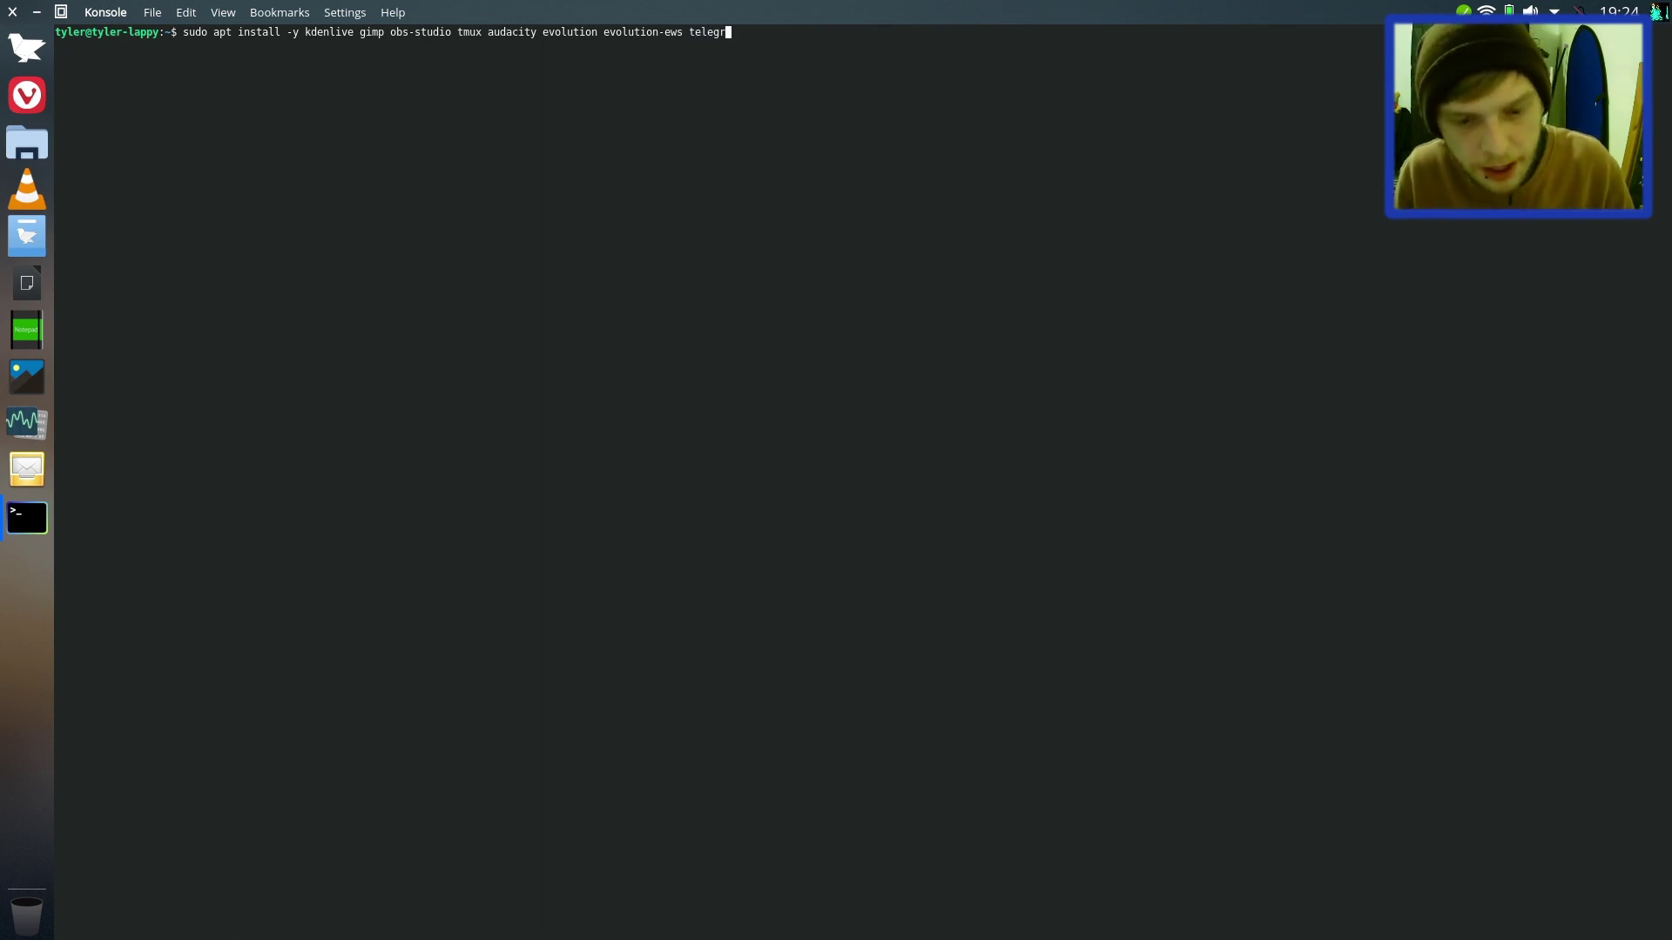
text(-desktop)
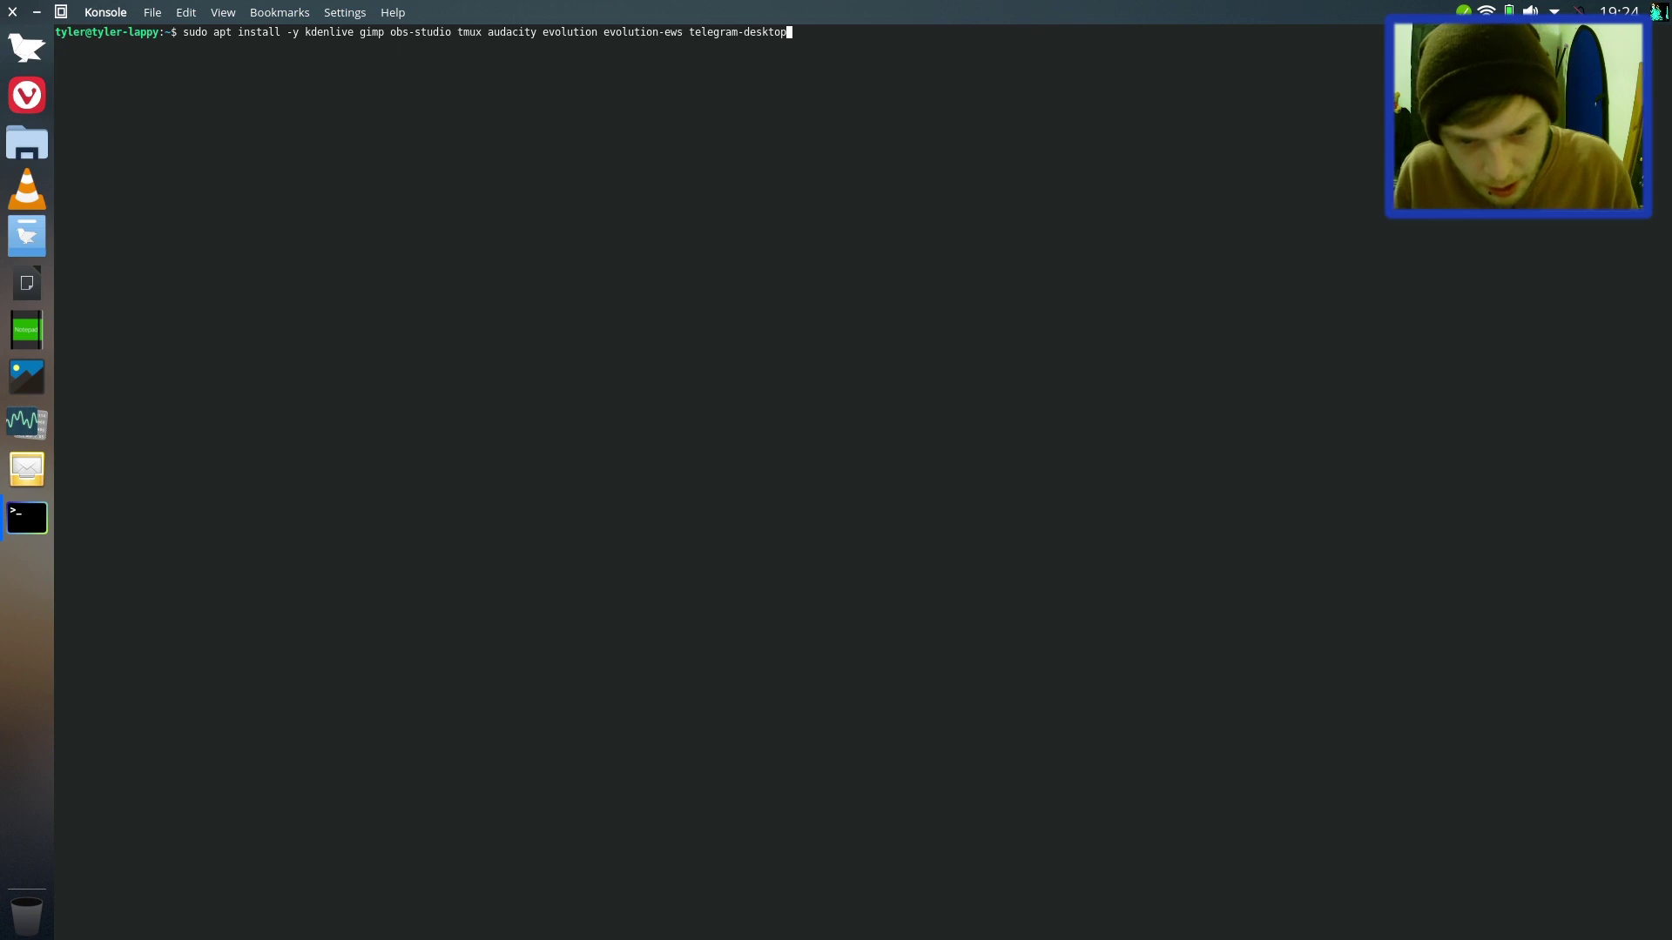
key(Return)
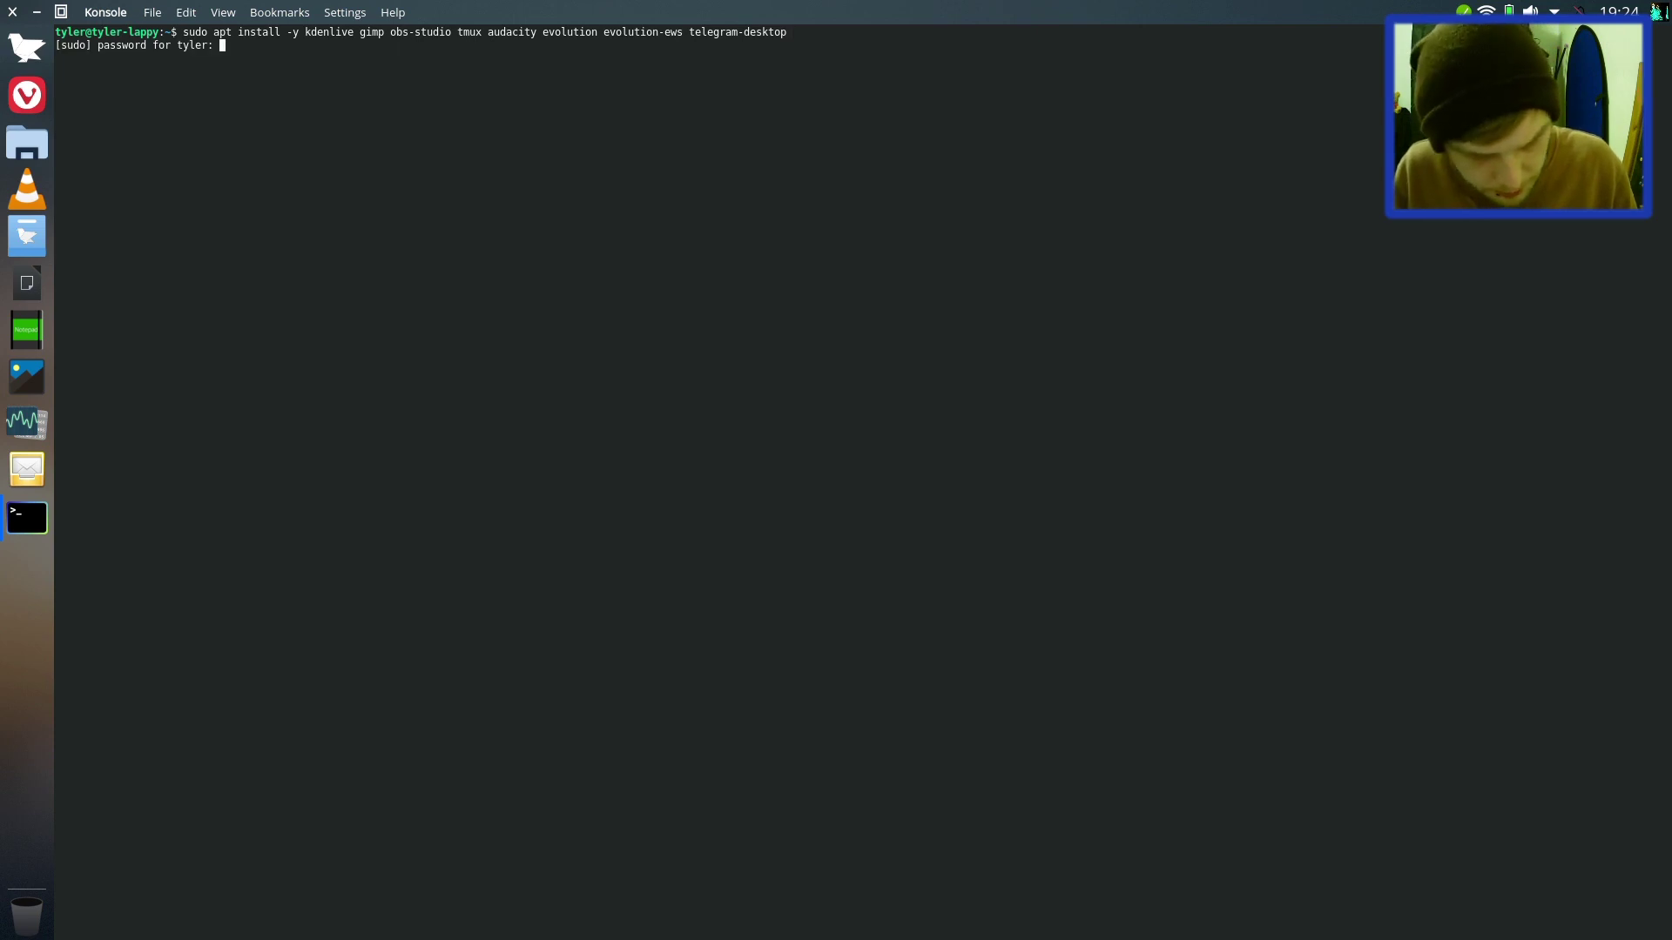
key(Return)
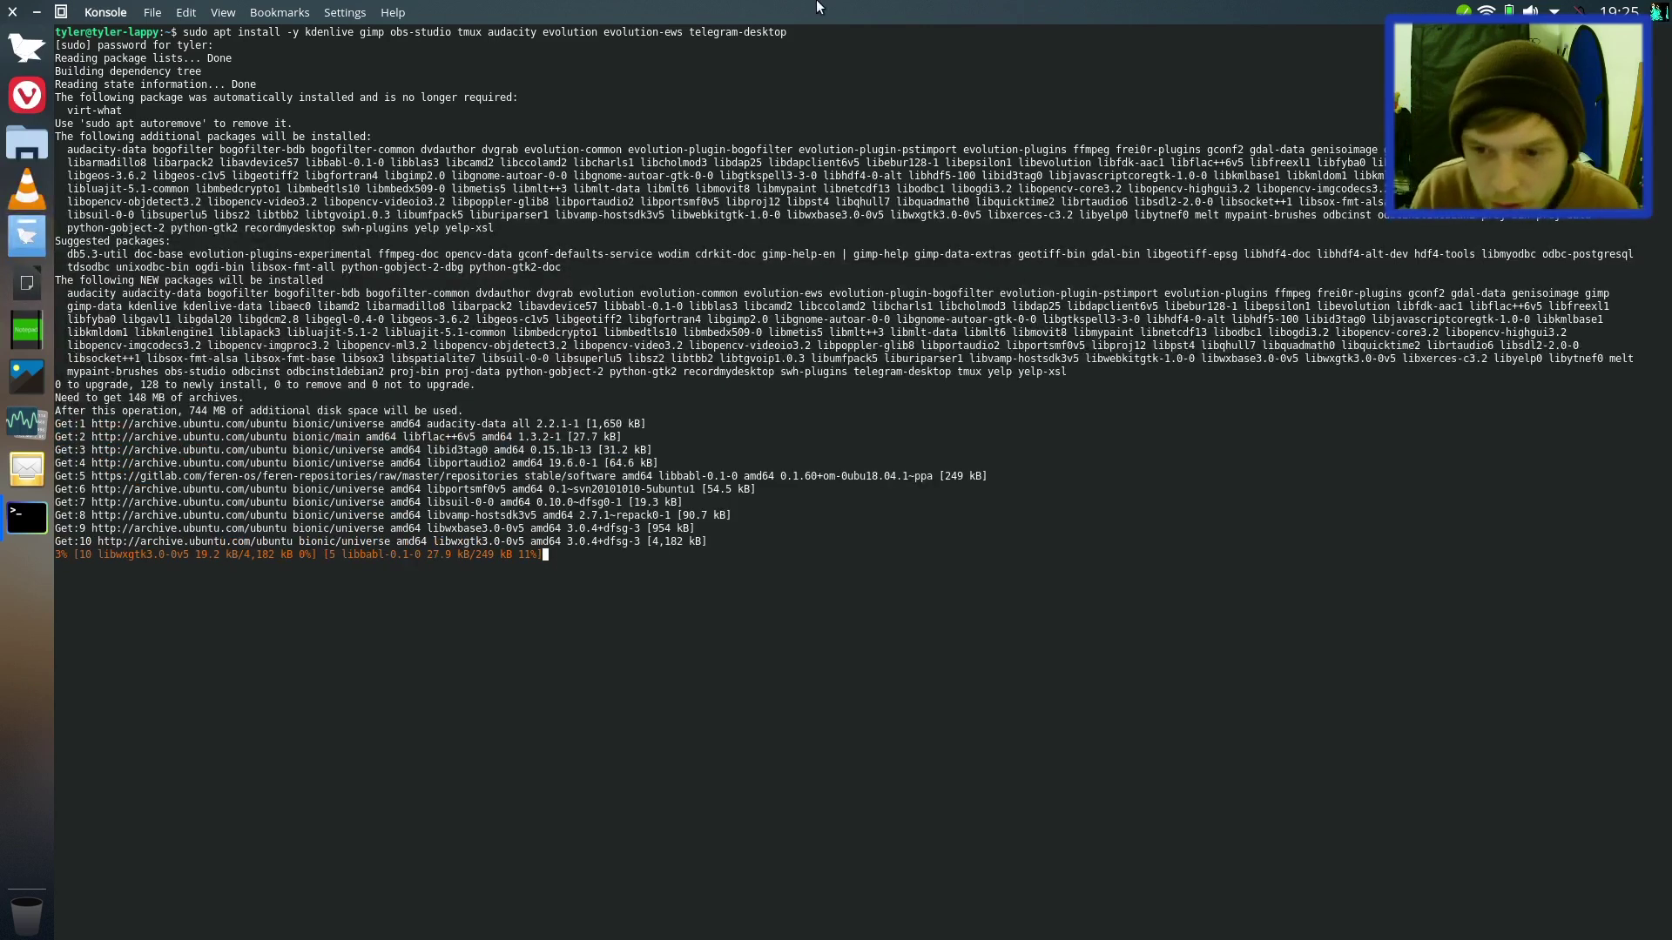
Step: Minimise Konsole and set the desktop wallpaper to the Cloud image via Configure Desktop
click(36, 12)
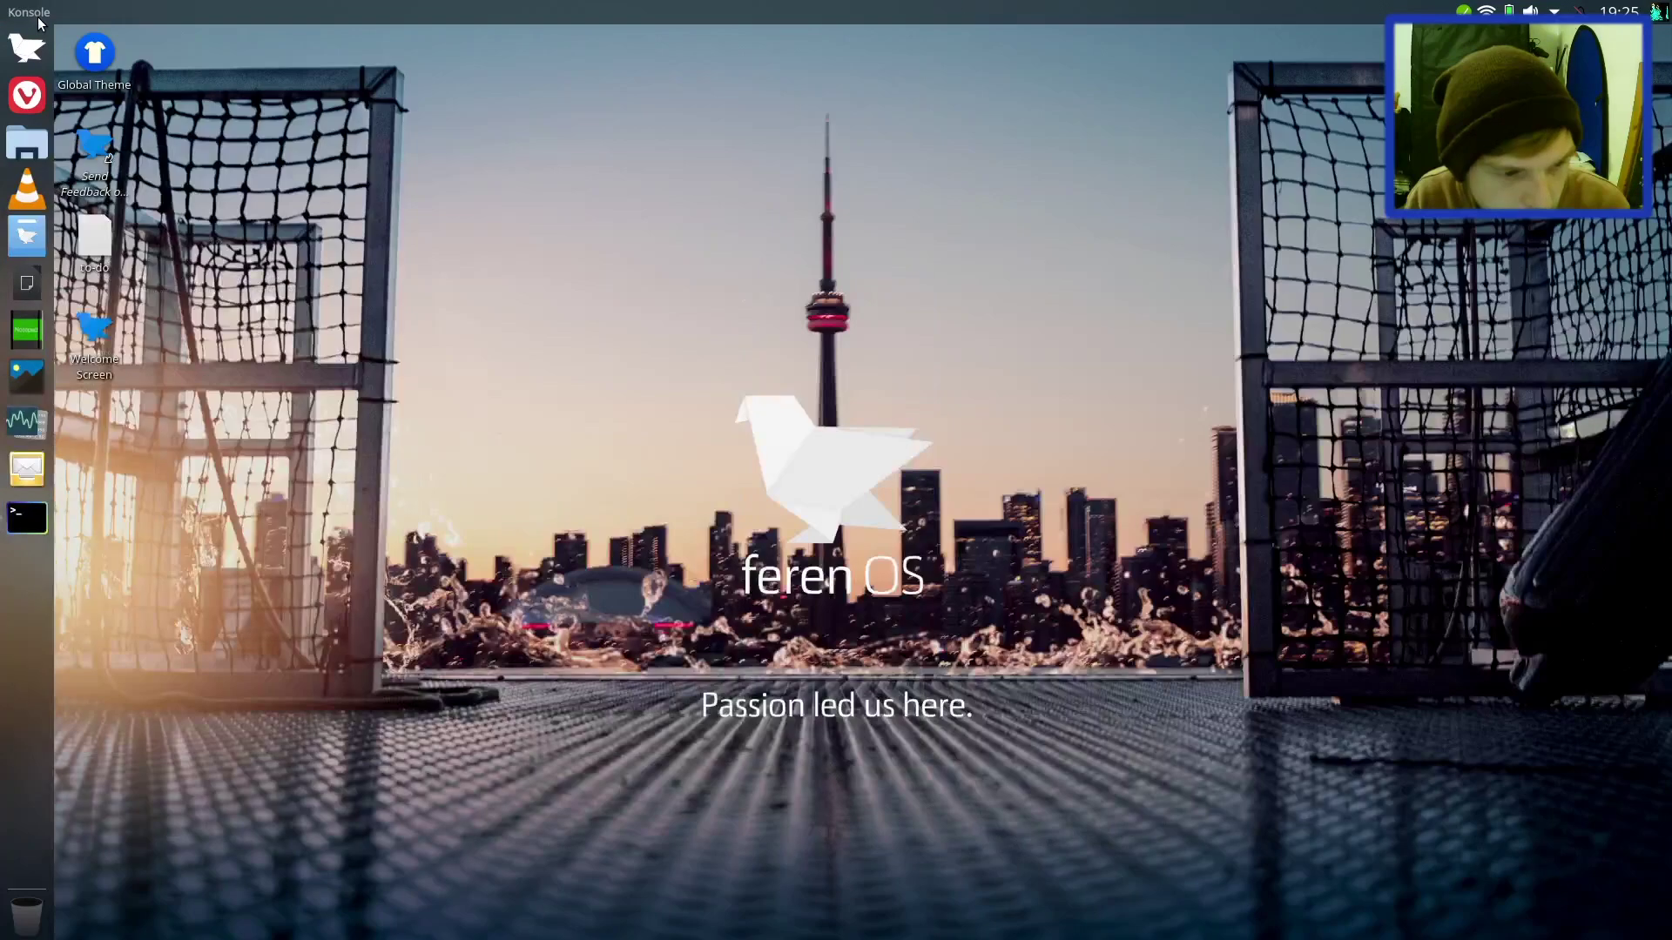
right_click(537, 312)
click(650, 650)
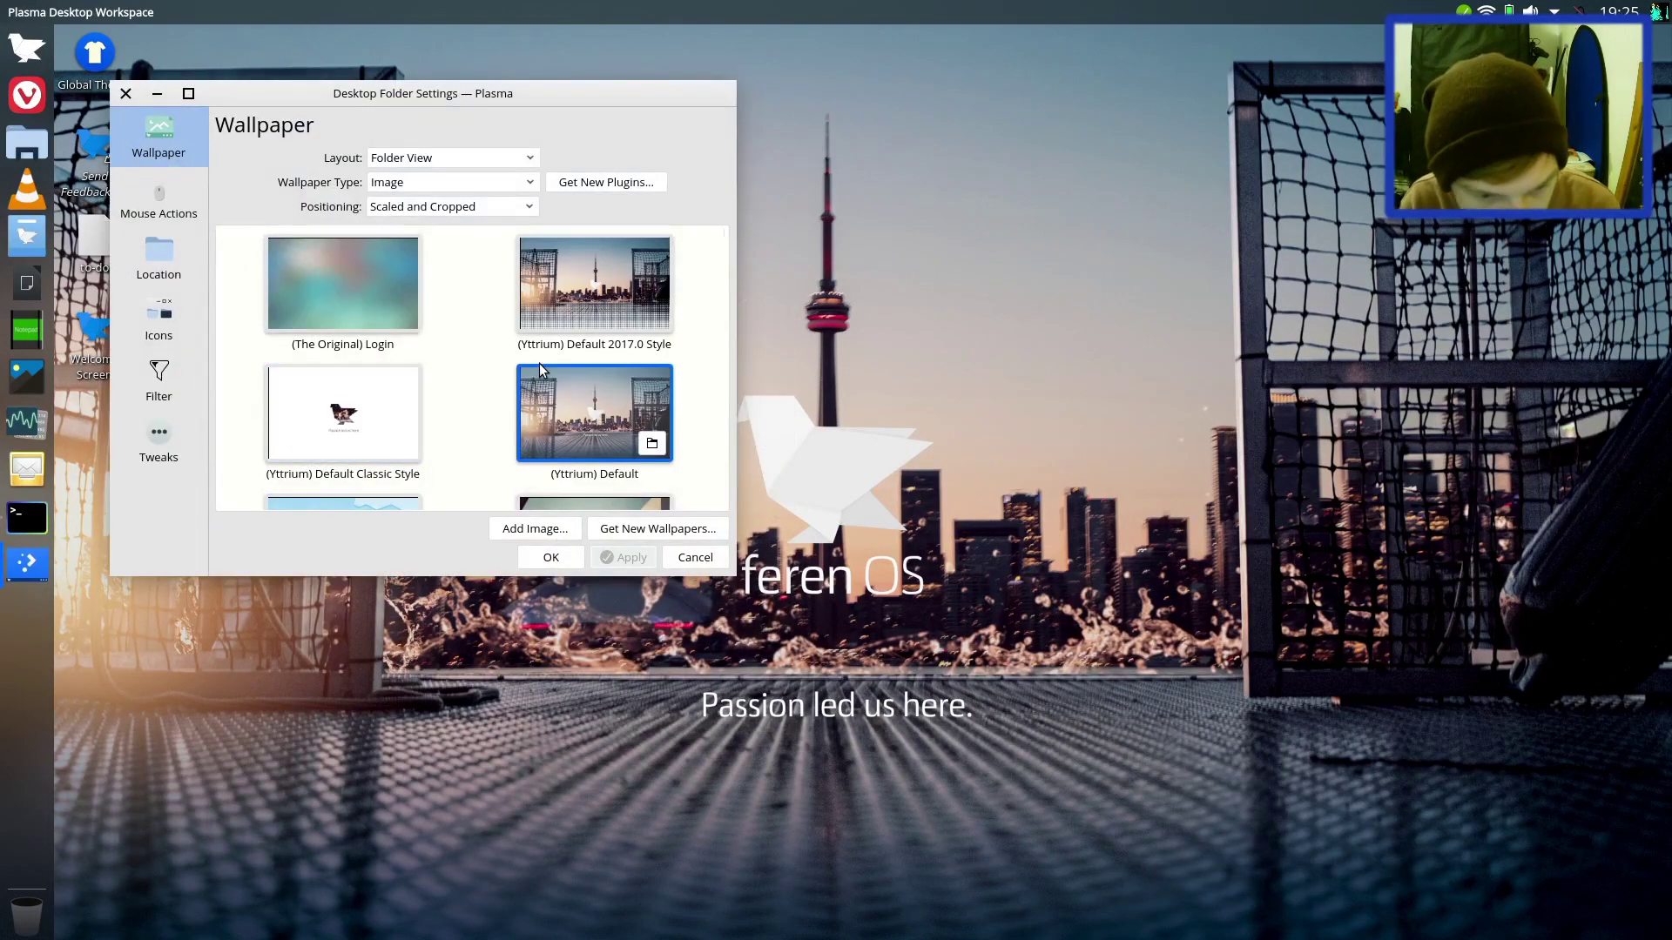
scroll(540, 363, down, 3)
scroll(540, 363, down, 6)
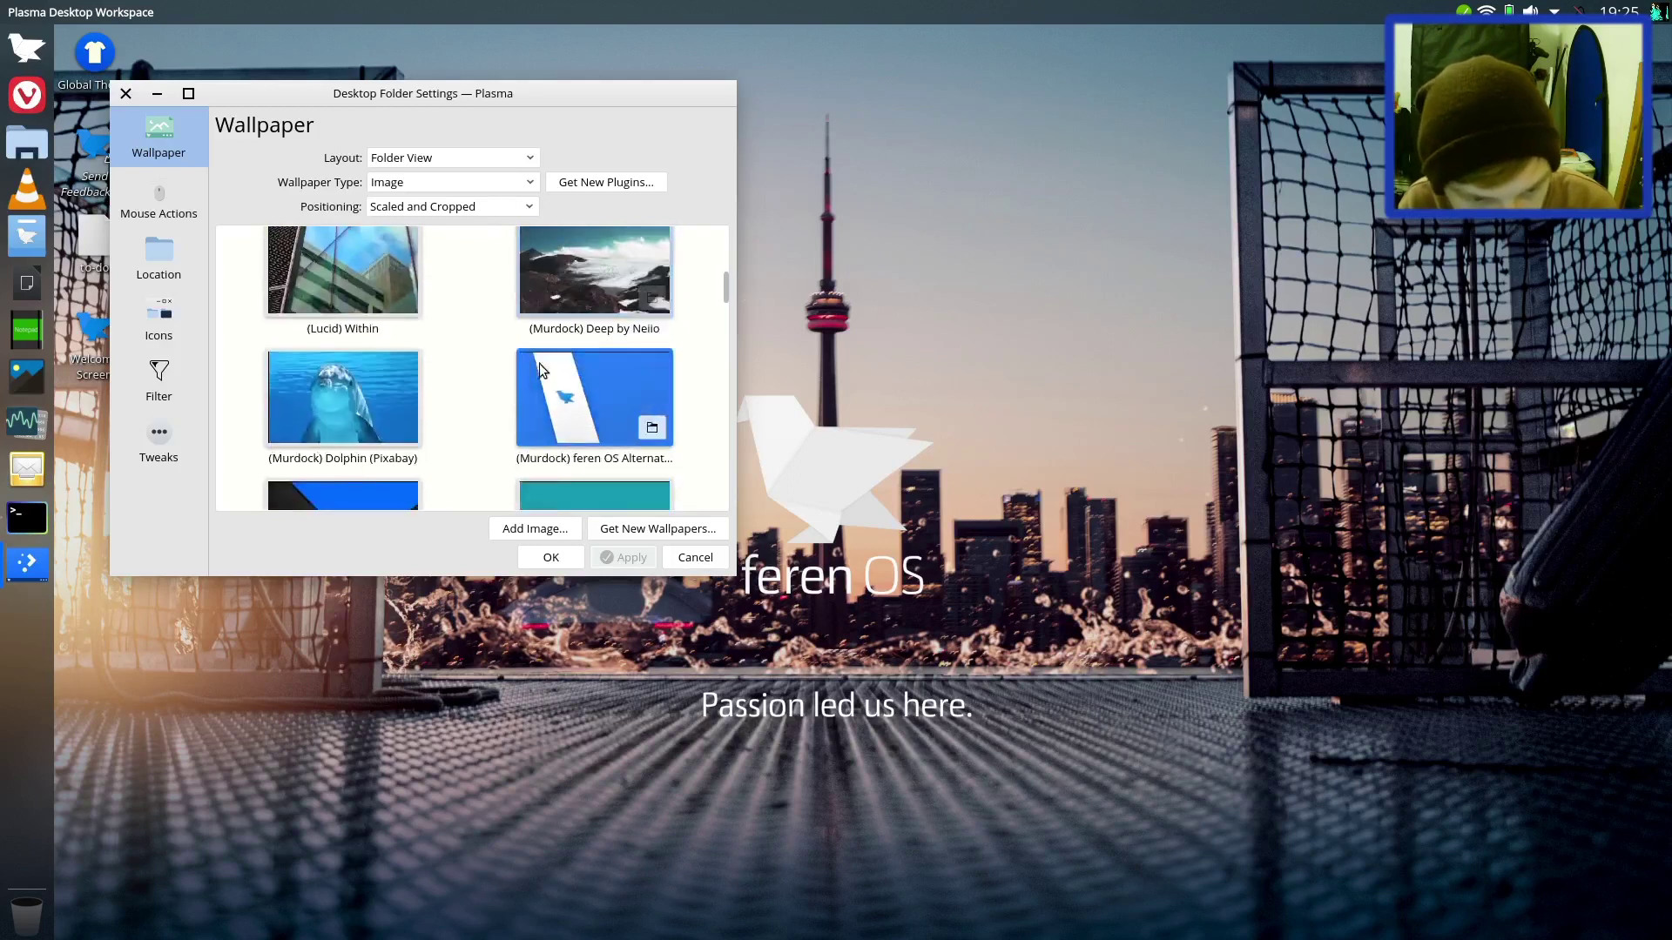
scroll(540, 364, down, 5)
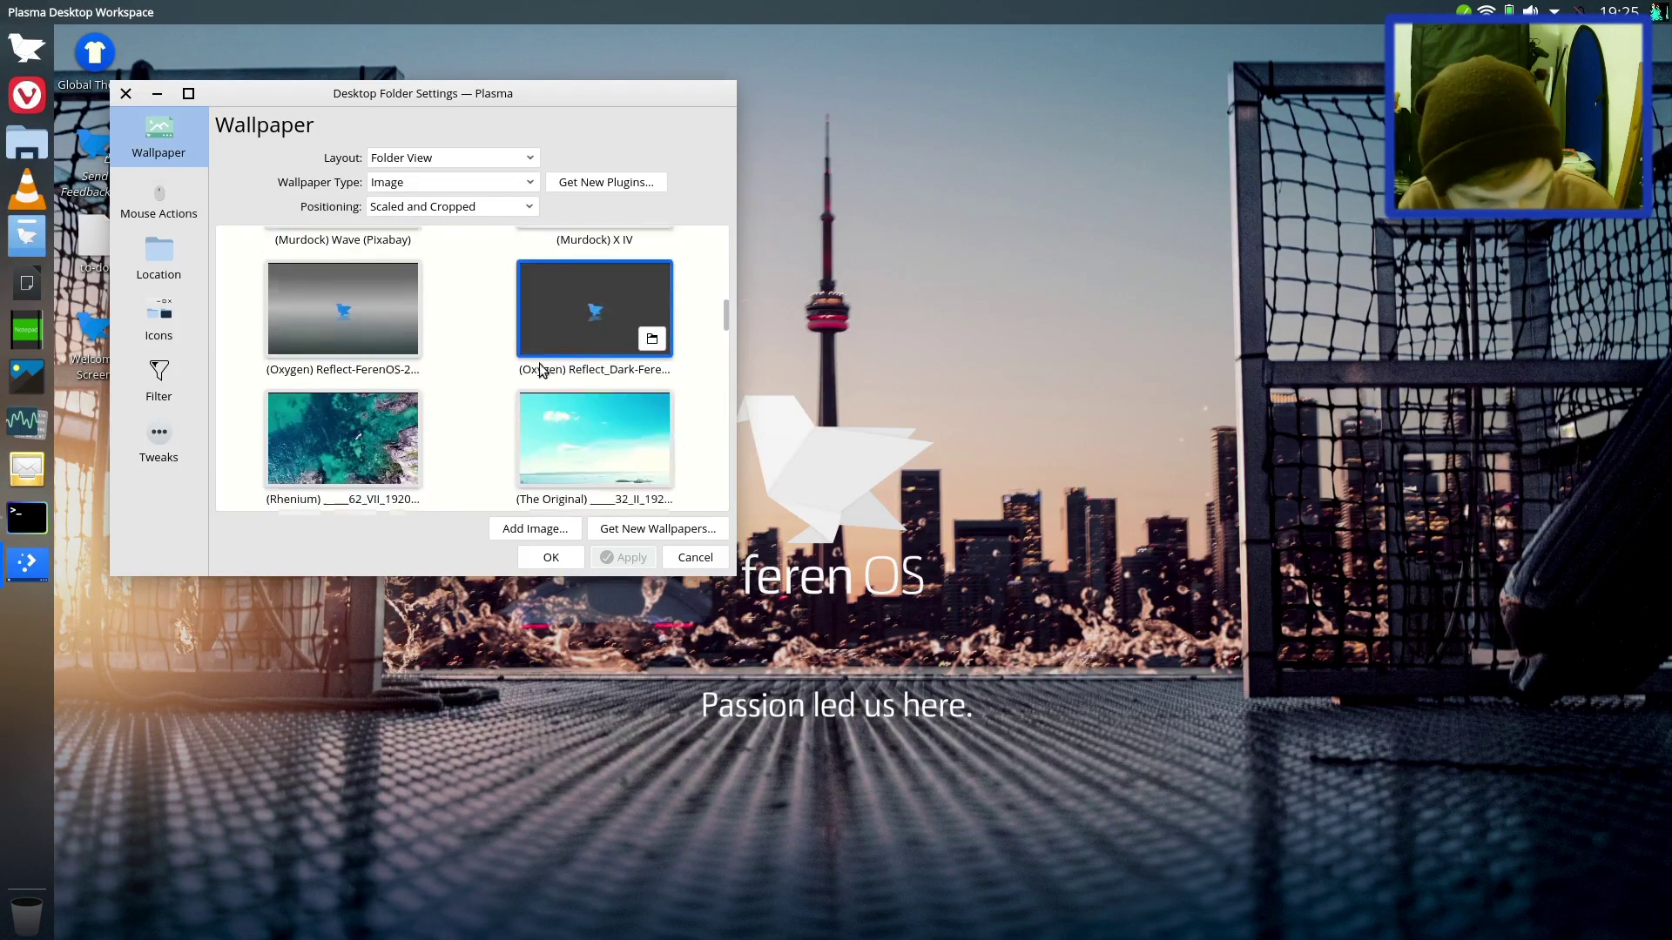
scroll(540, 363, down, 3)
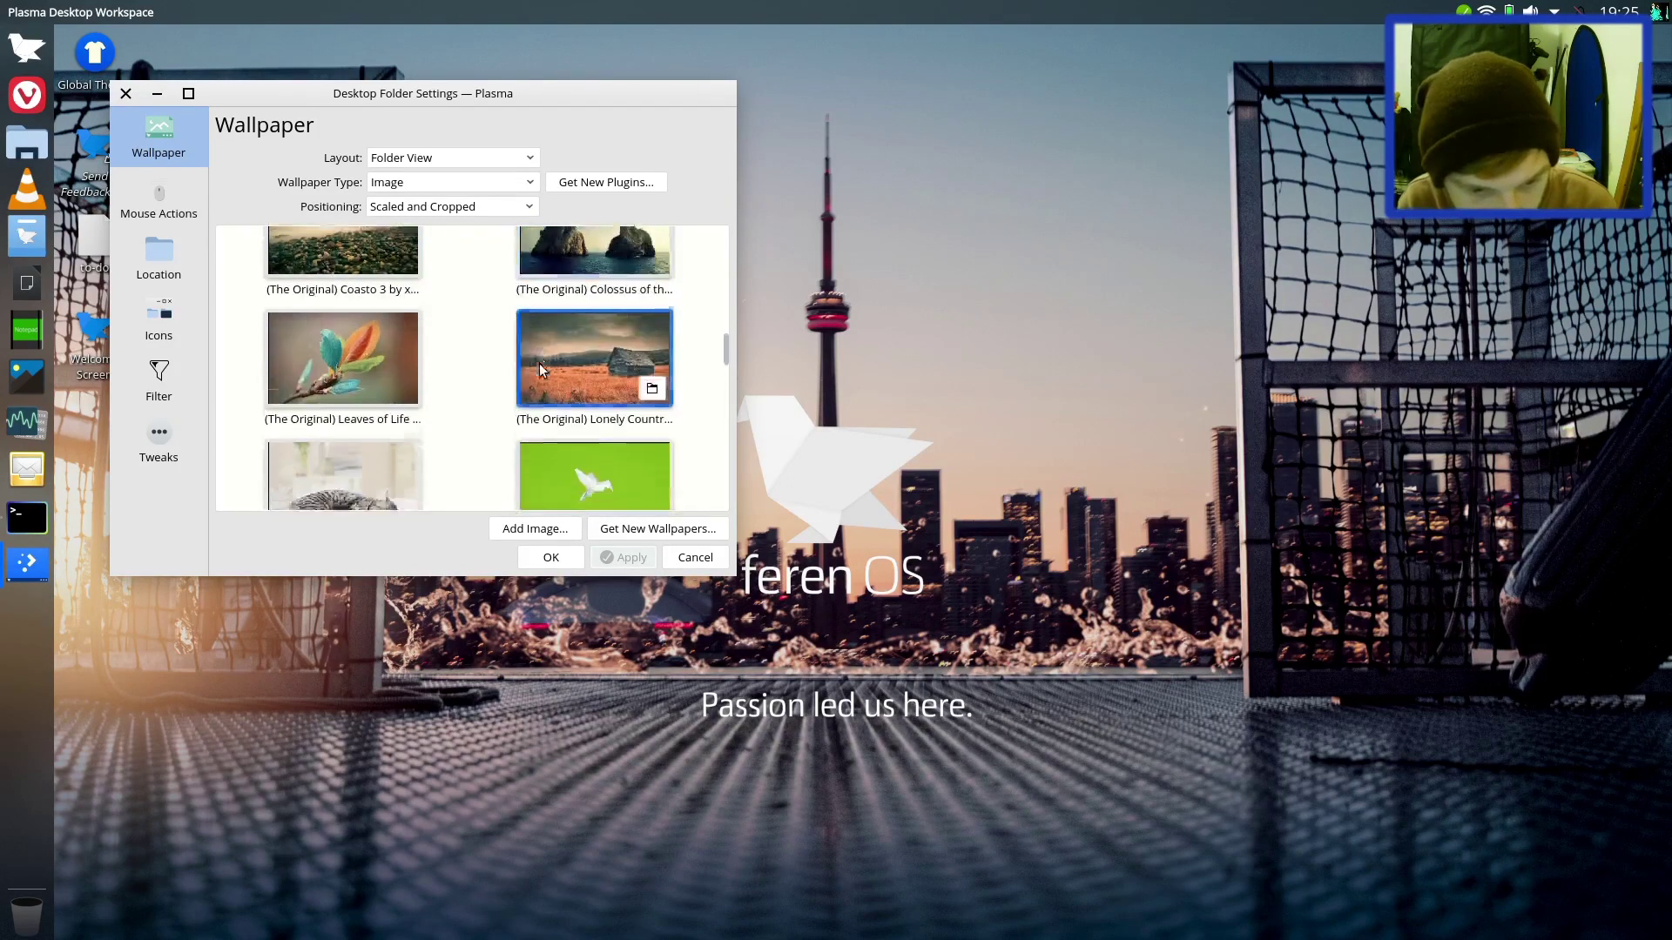
scroll(540, 363, up, 2)
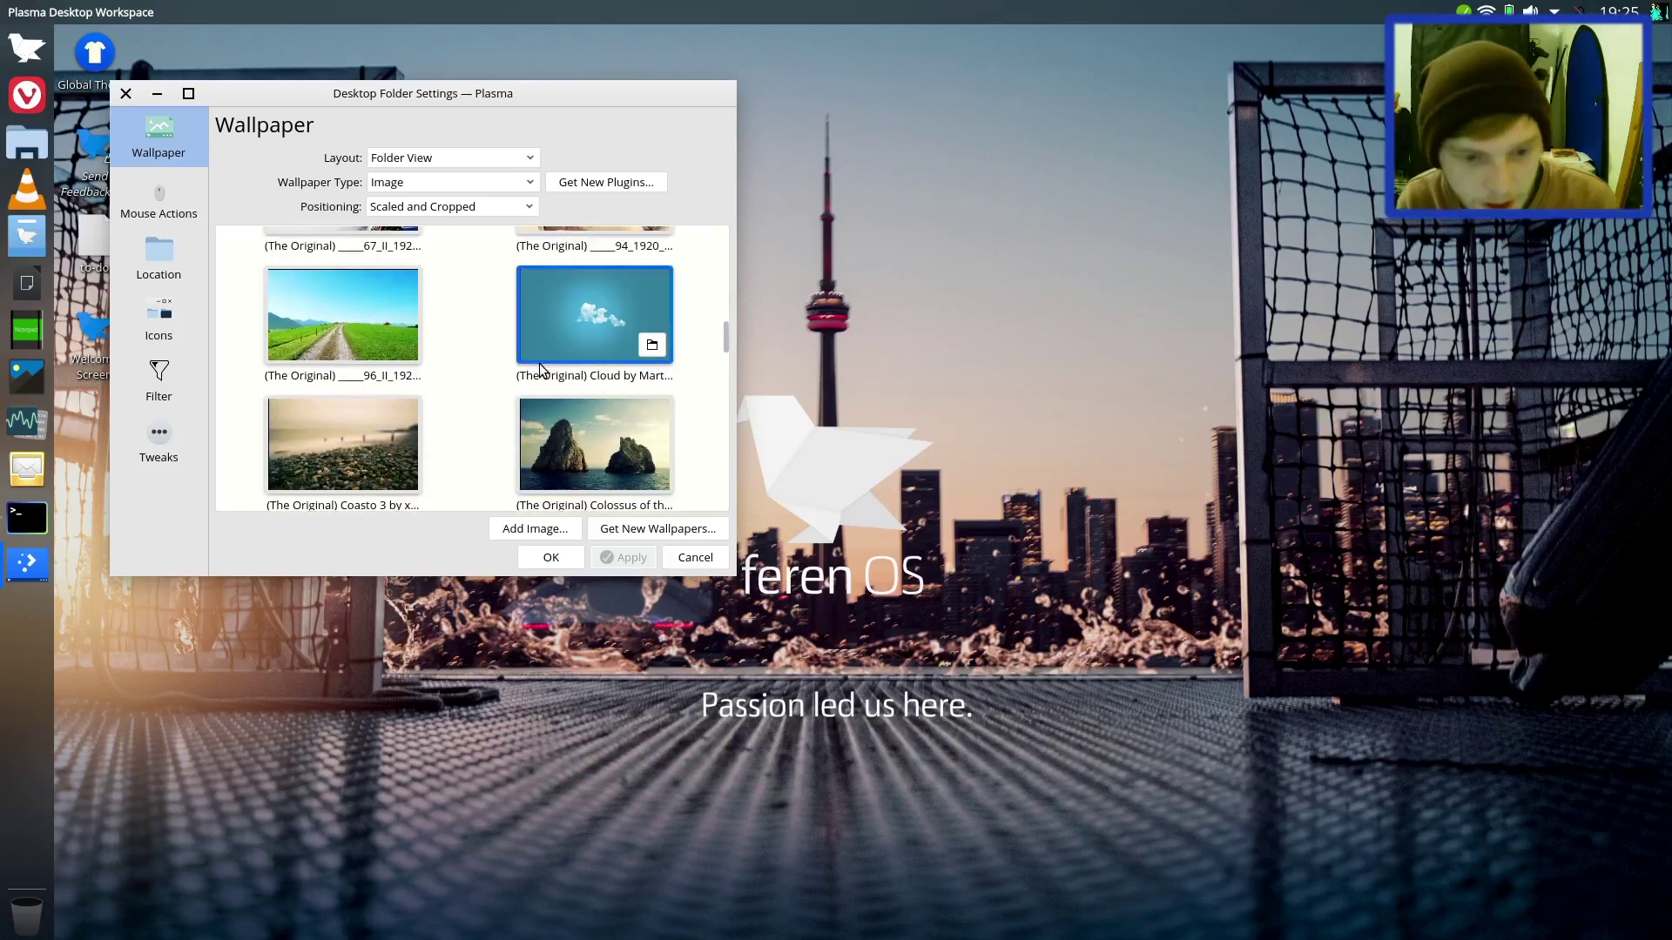
click(585, 341)
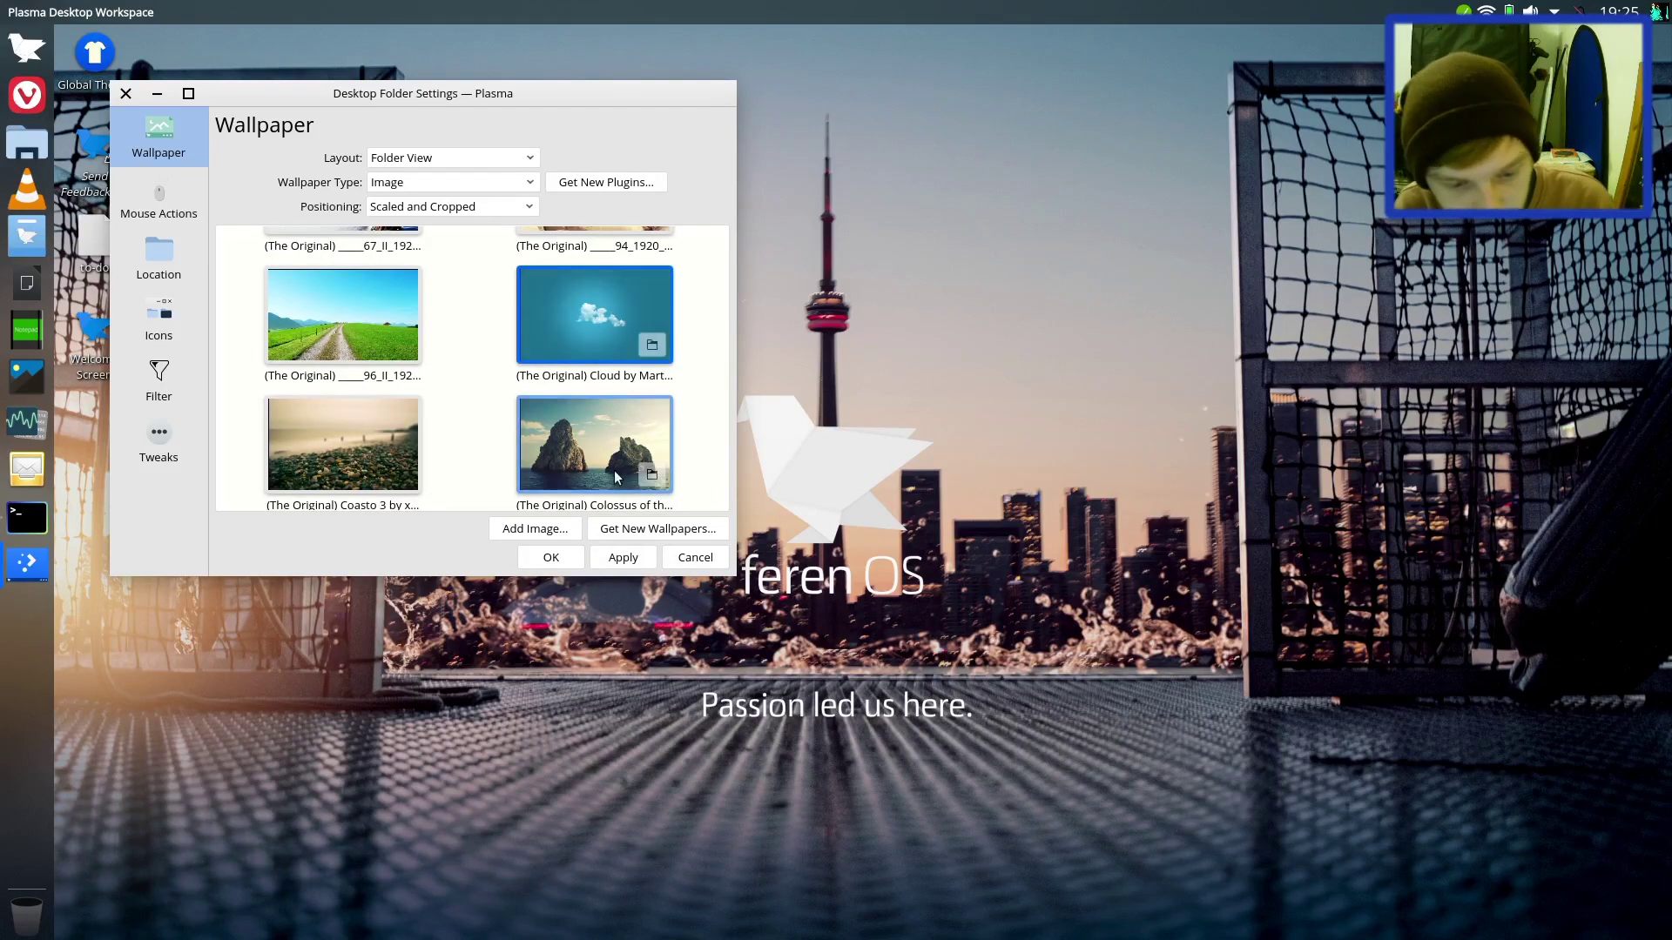
click(624, 565)
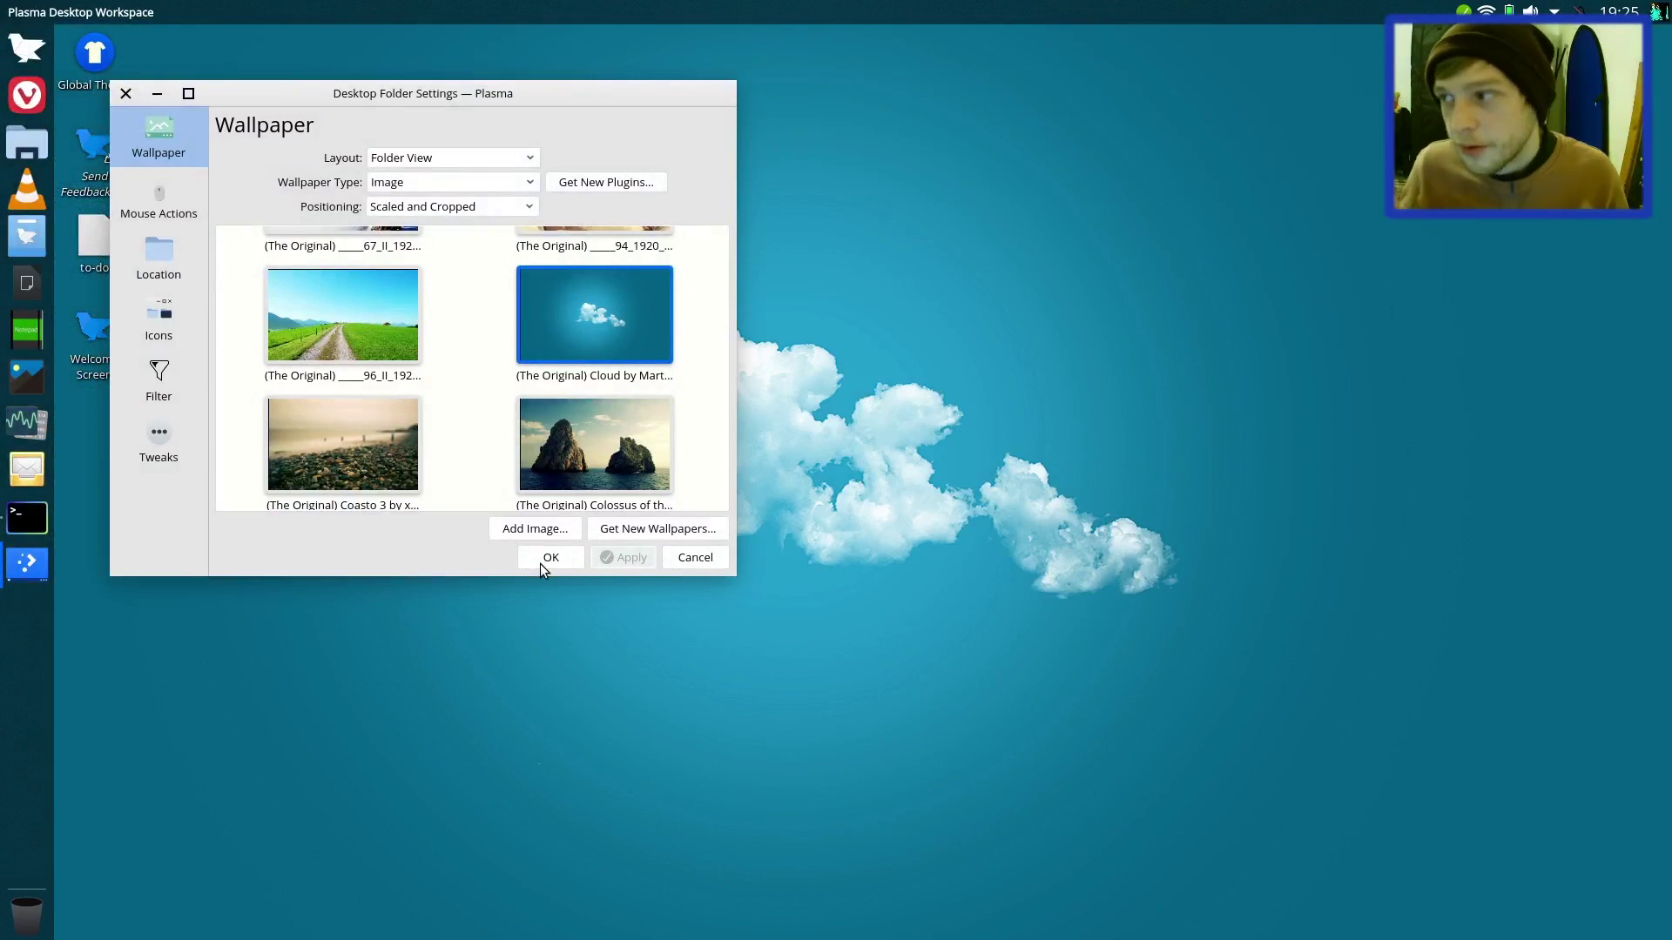
click(548, 558)
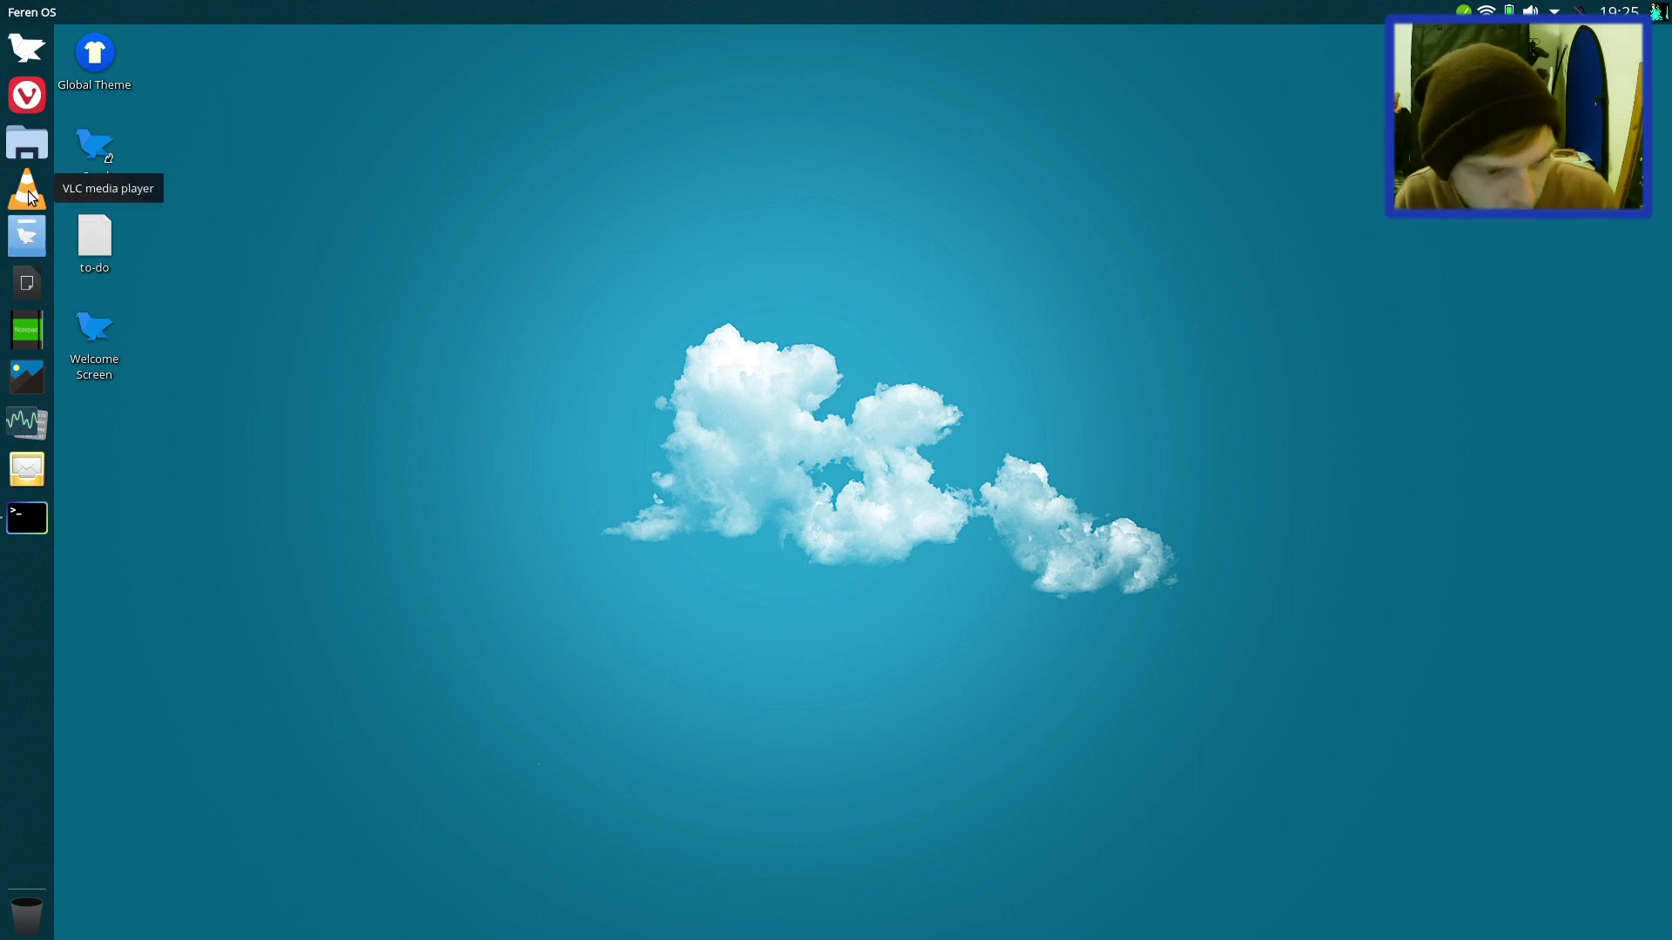
key(super)
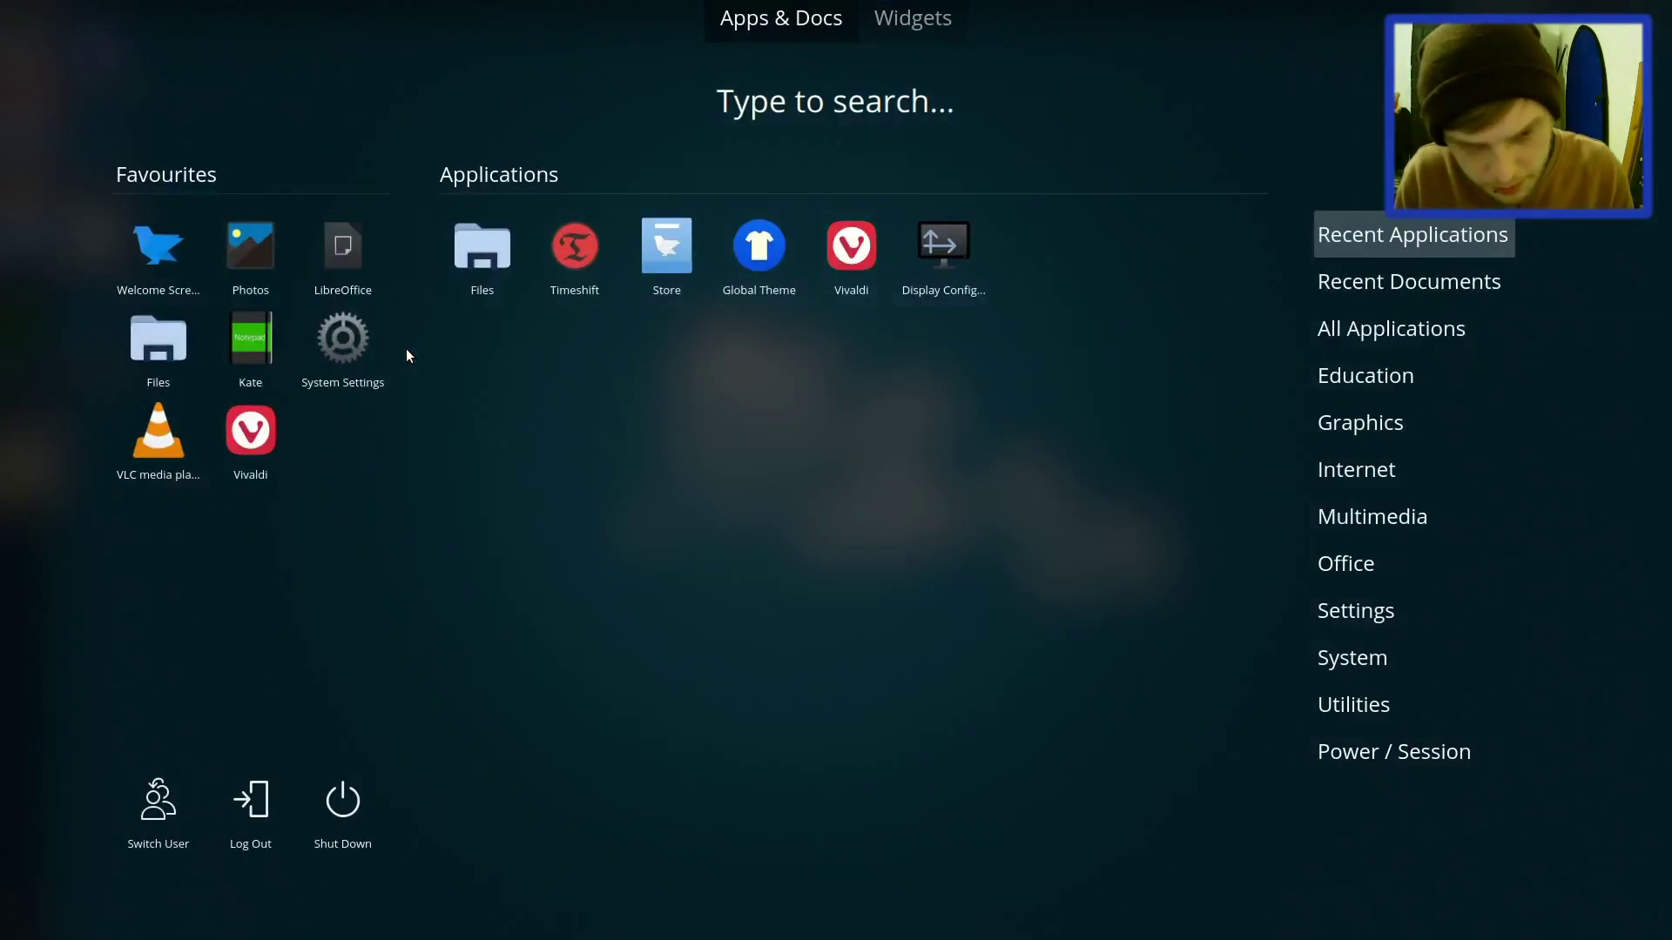
key(super)
key(super)
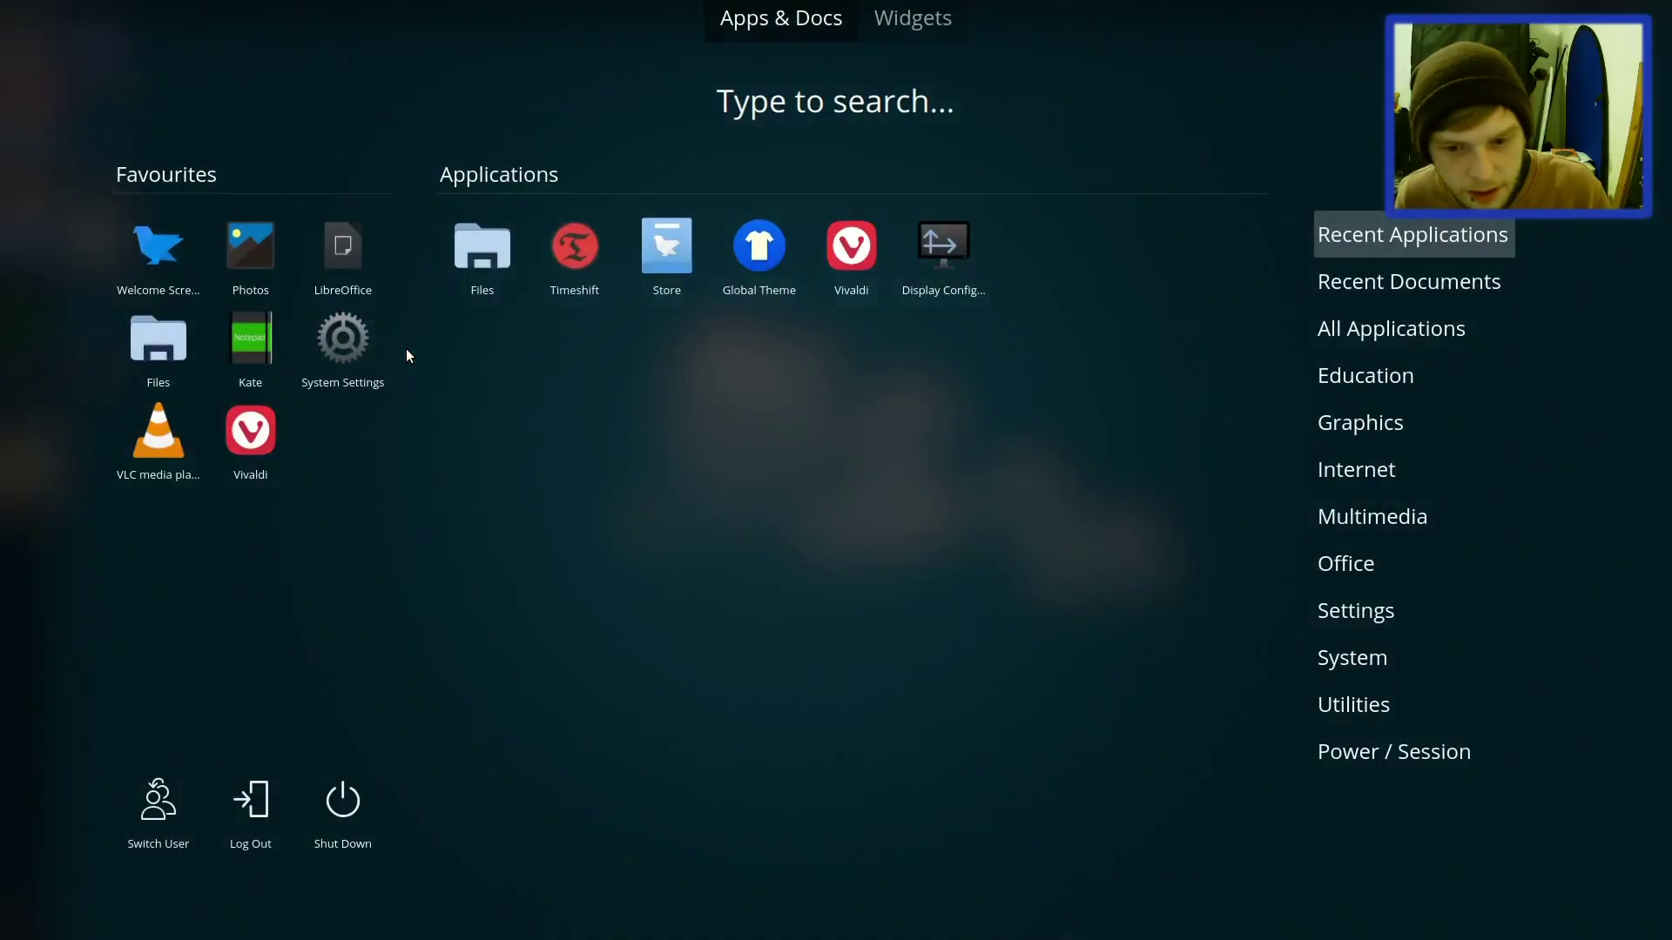
text(theme)
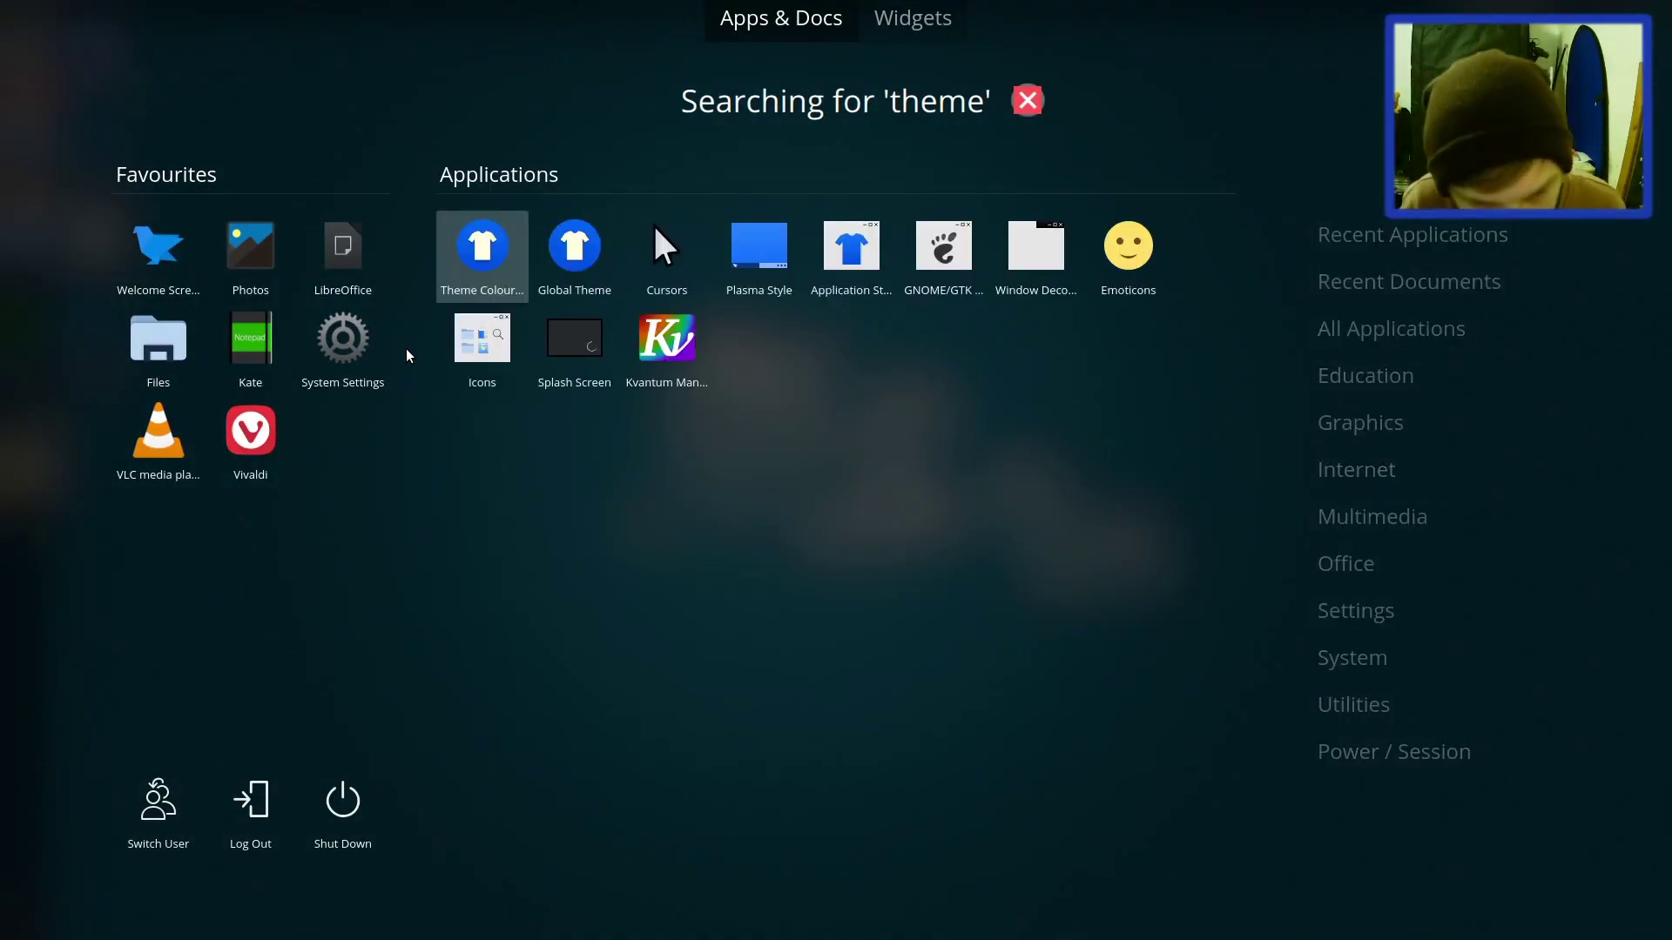
key(Right)
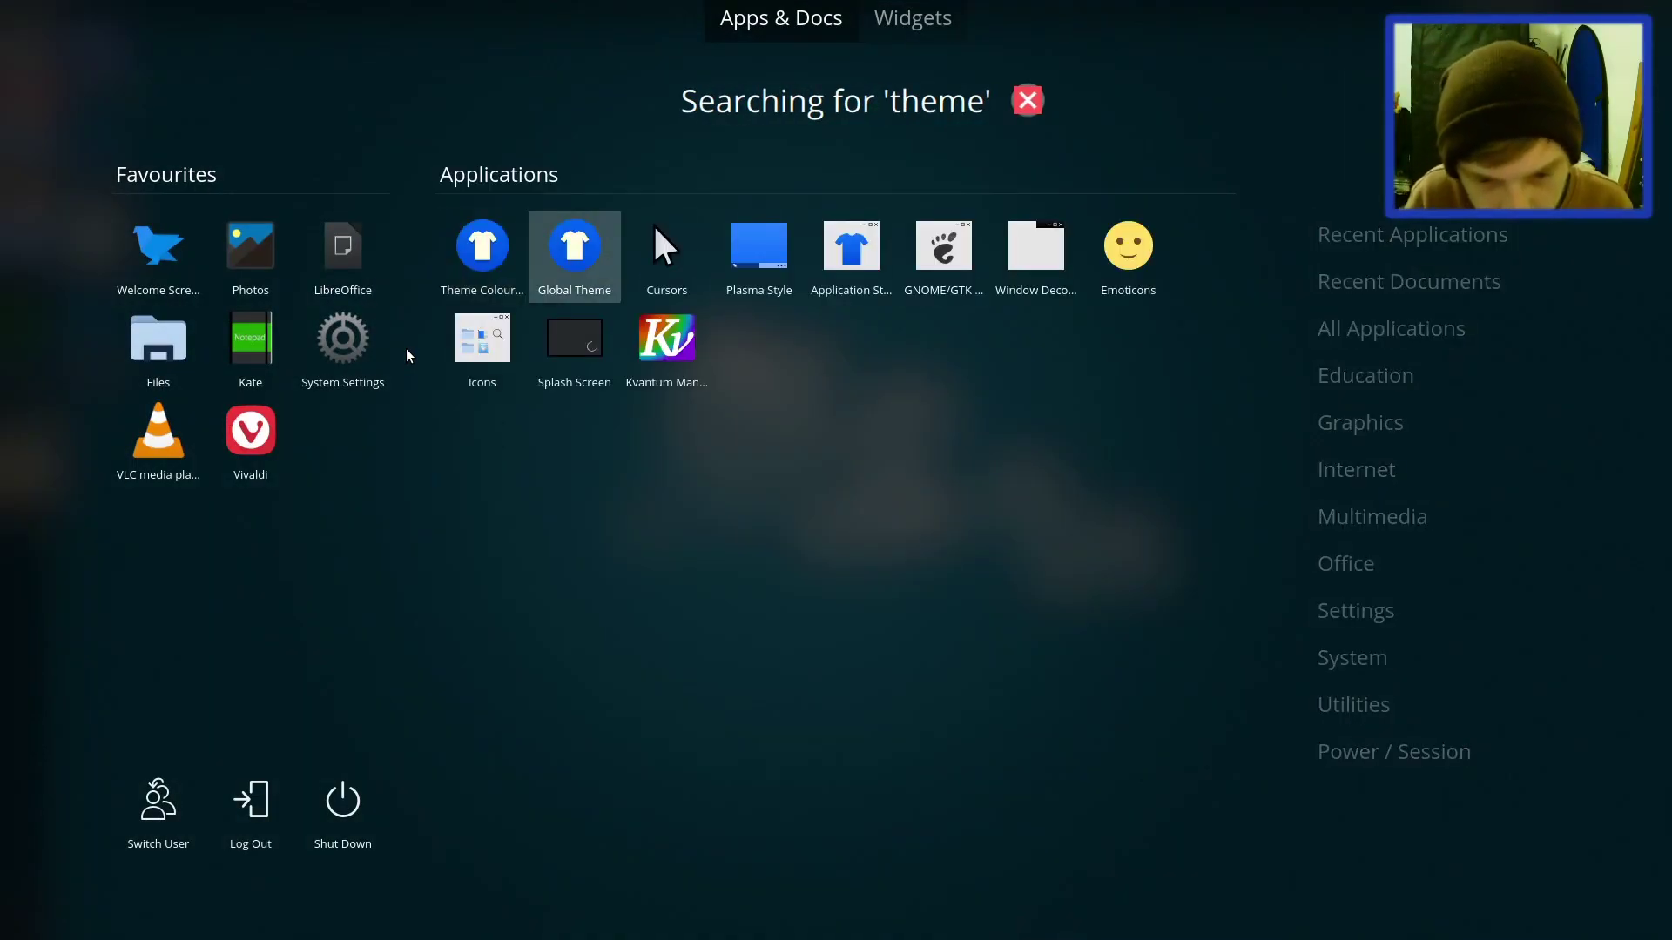
key(Down)
key(Left)
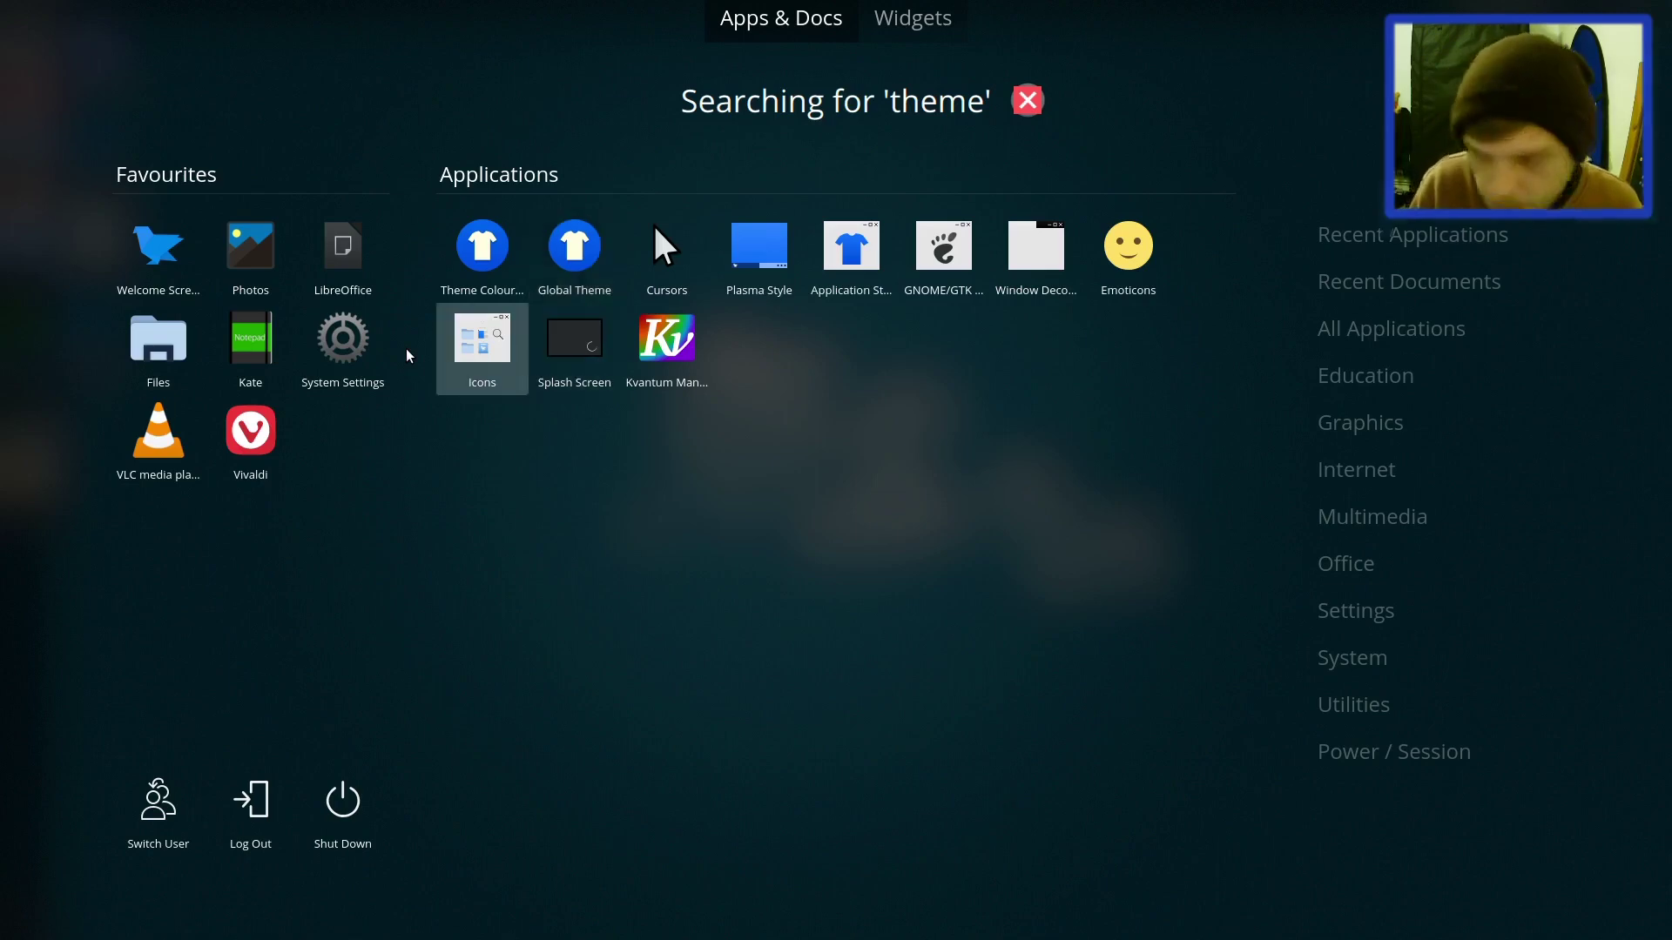
key(Return)
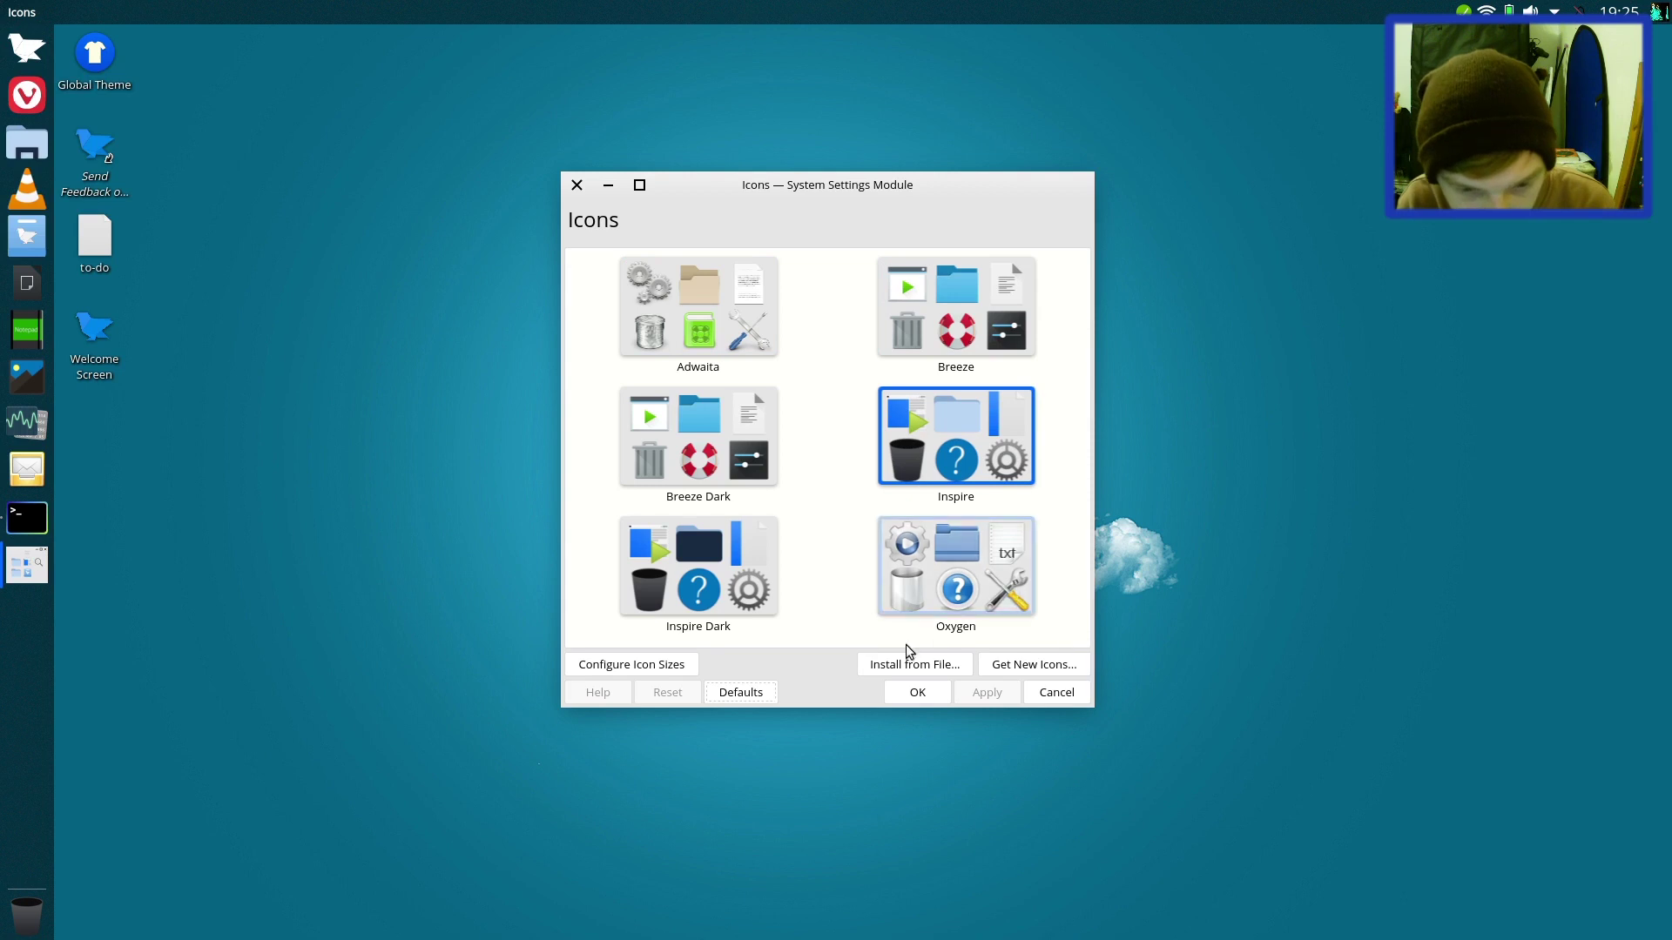
click(933, 458)
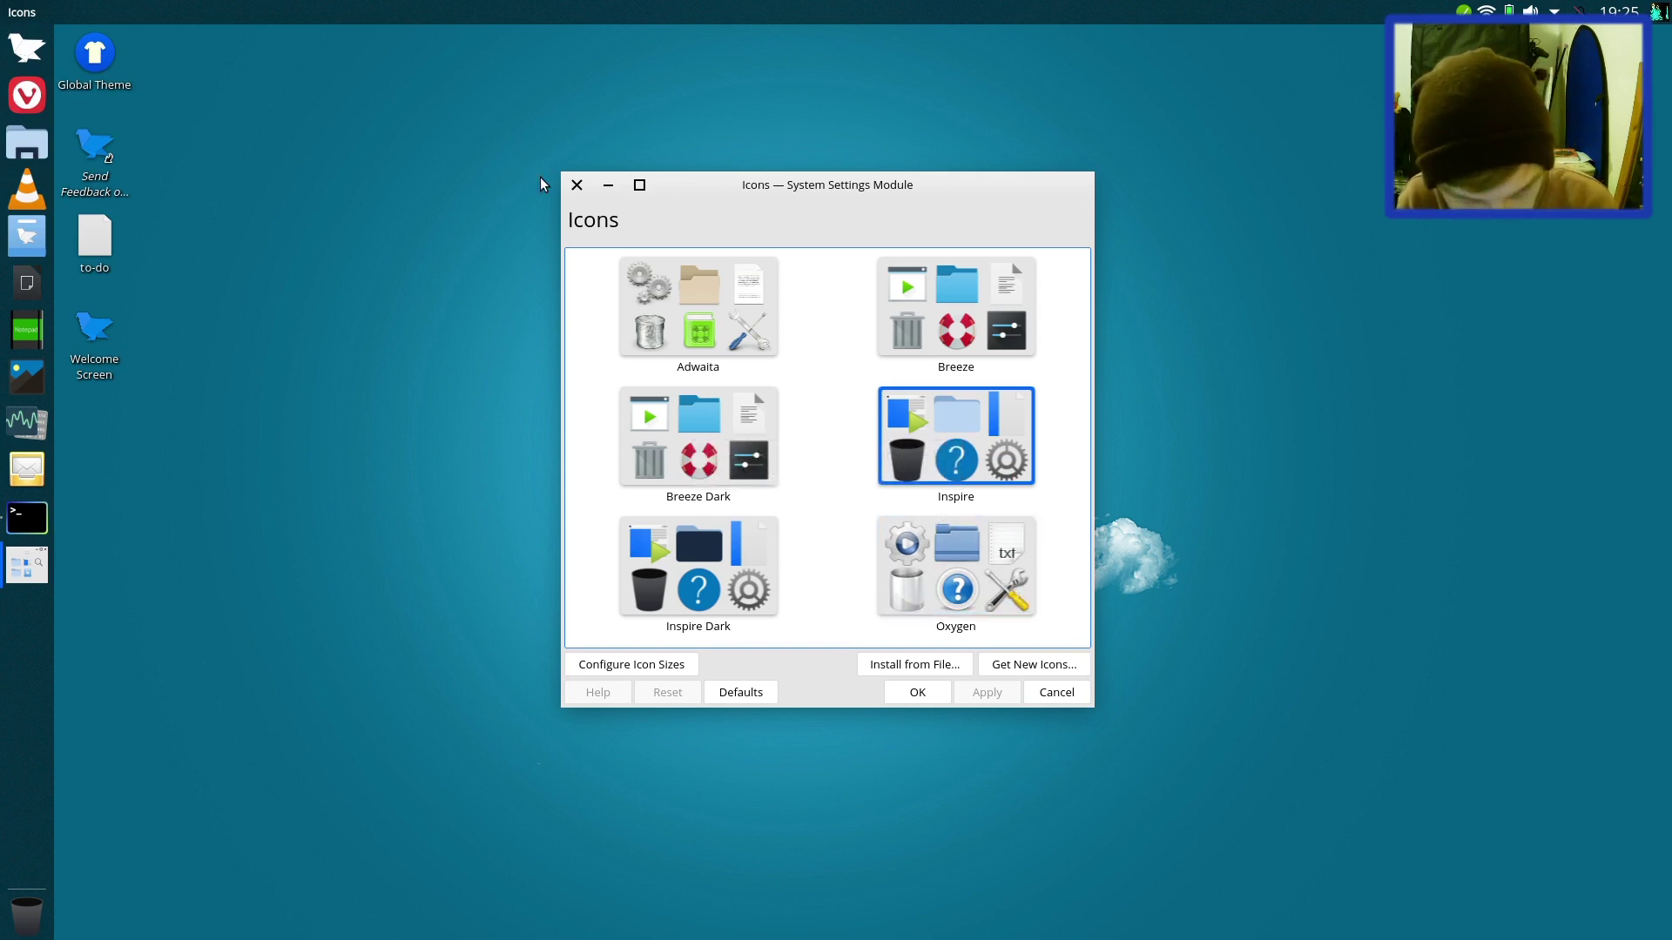
click(575, 187)
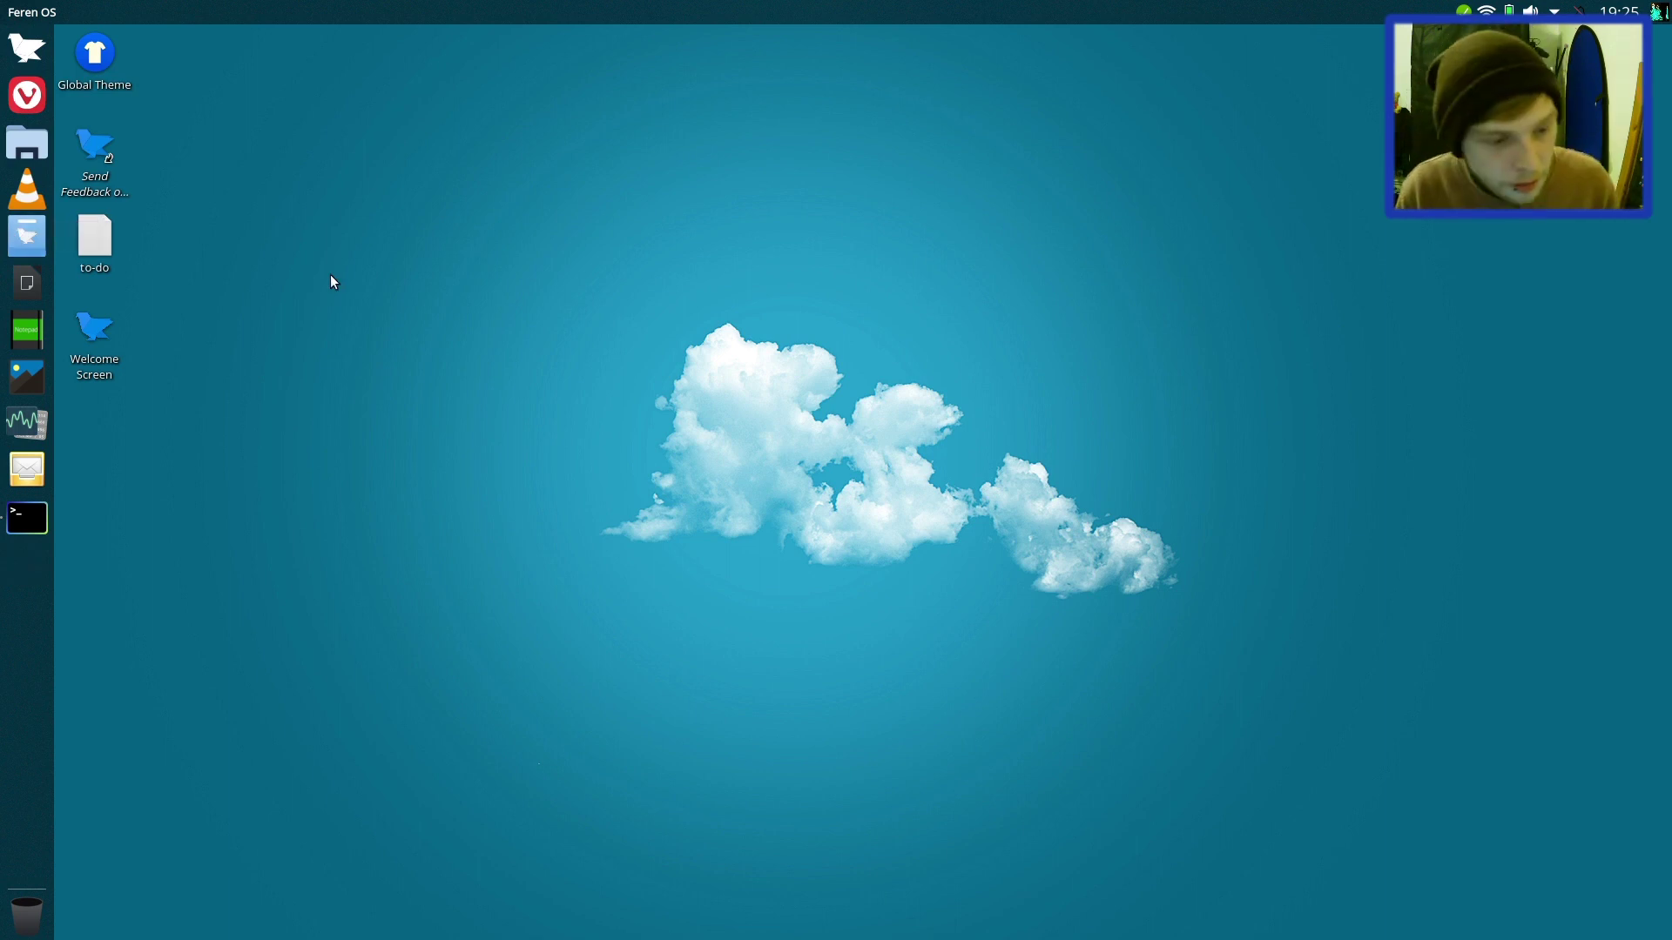
Step: Check the install progress in Konsole, then open the to-do file in Kate
click(27, 519)
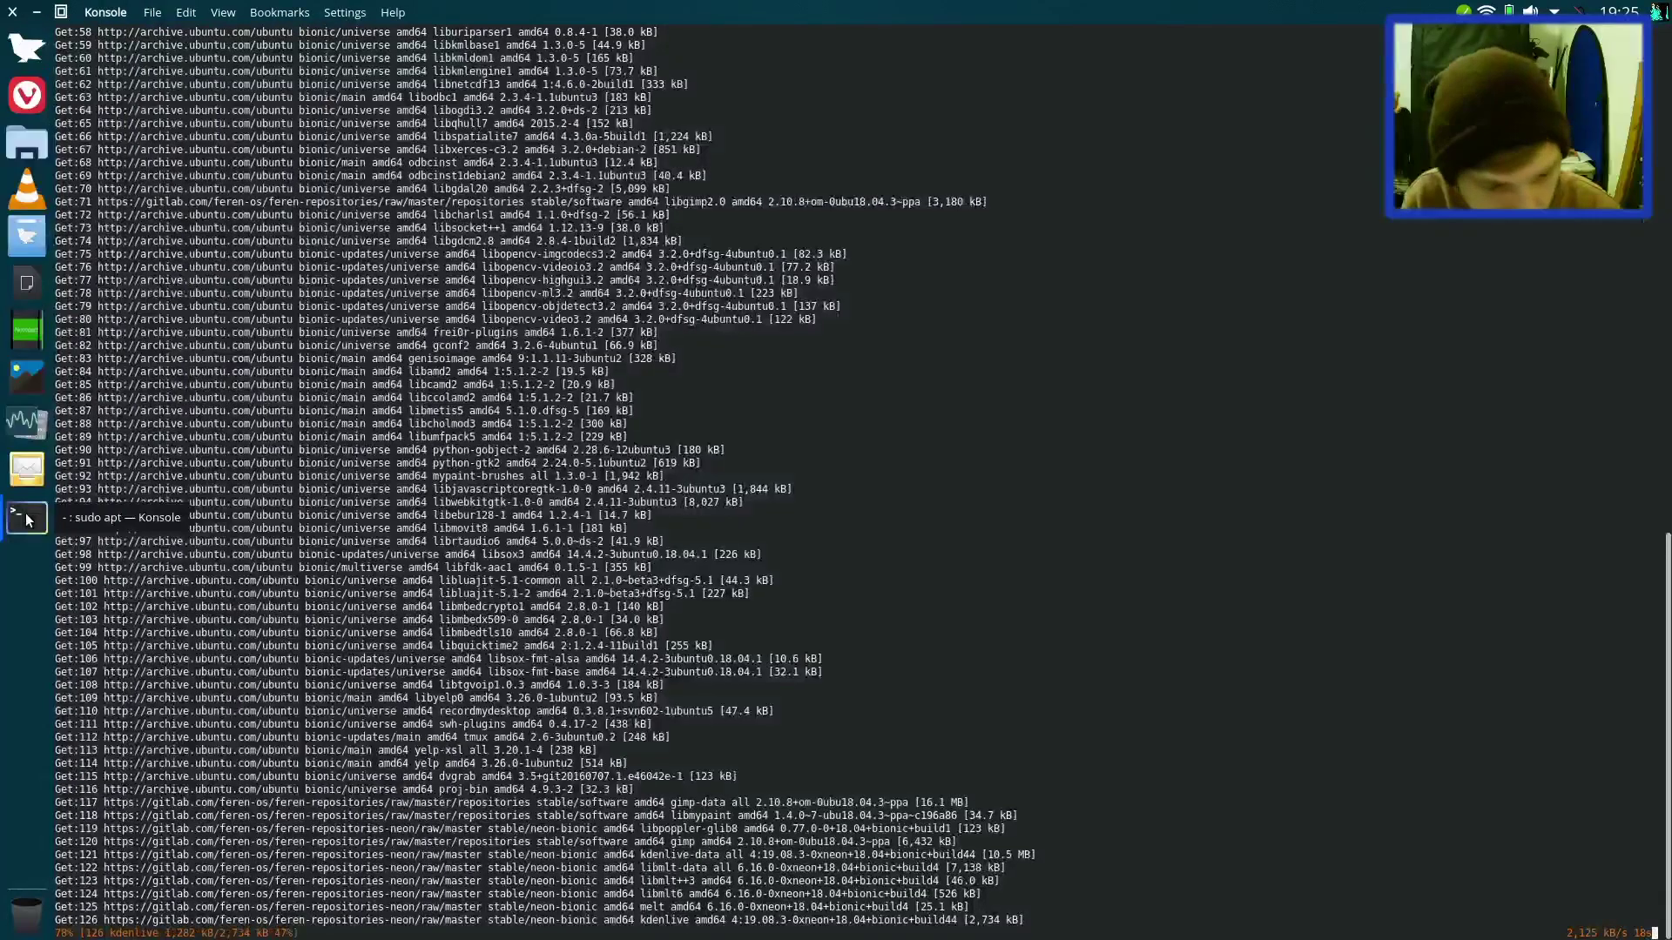
click(27, 519)
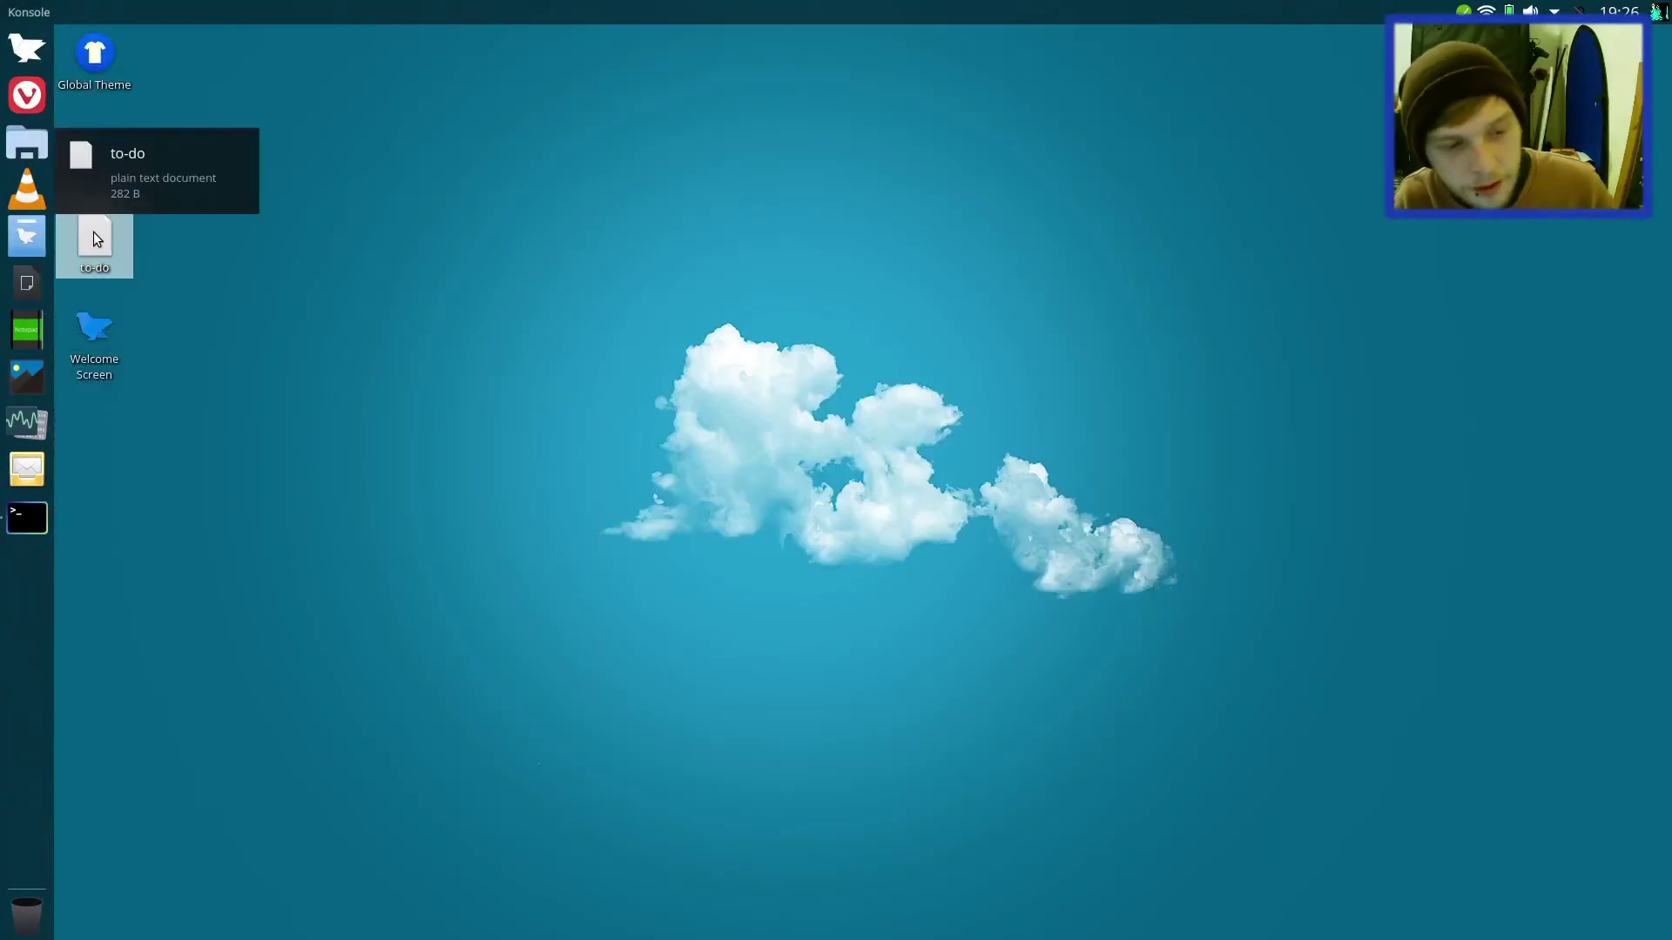
click(96, 239)
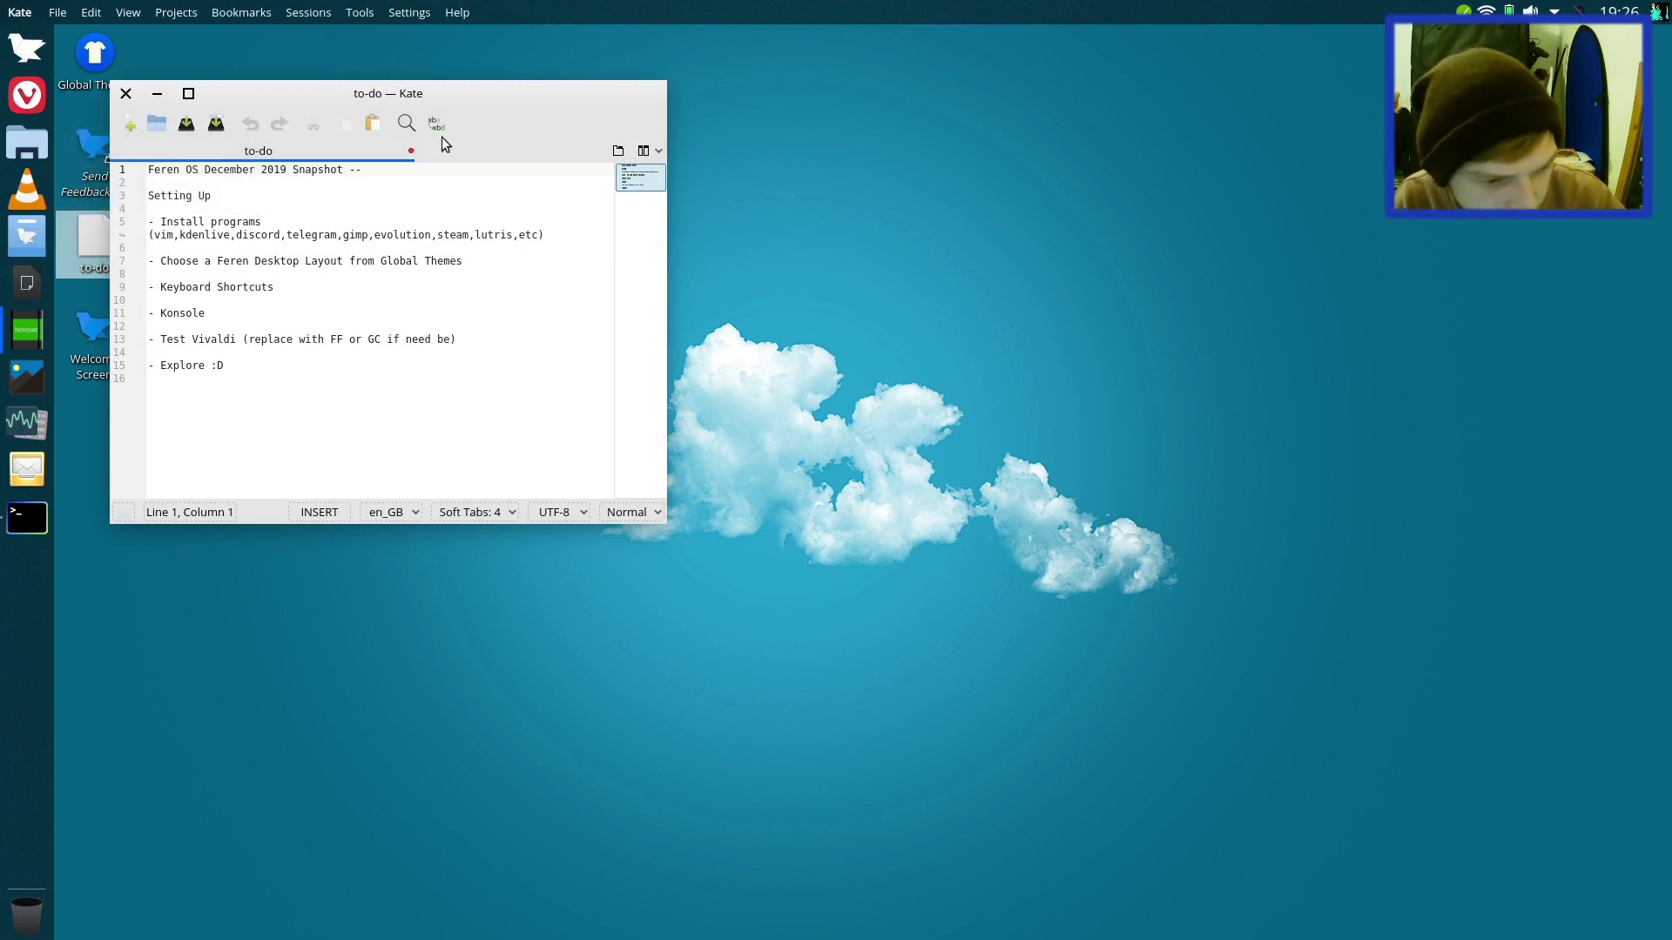
Step: Move the Kate window toward the centre and launch the Welcome Screen from the desktop
drag(405, 103, 741, 103)
click(83, 348)
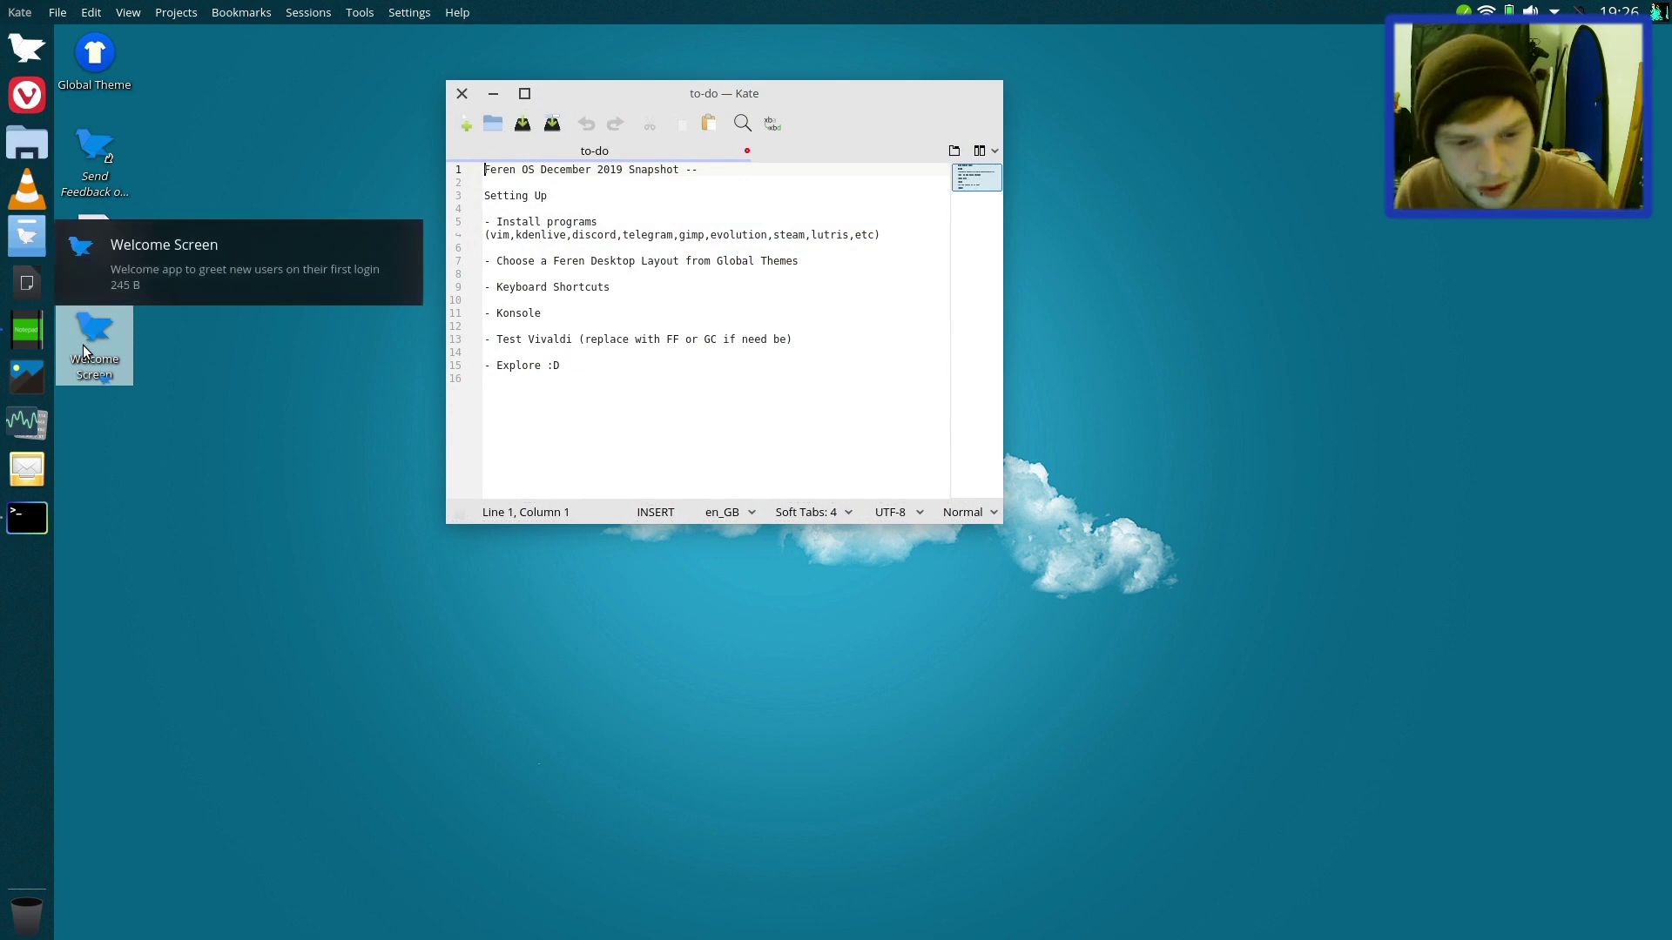
drag(84, 349, 737, 223)
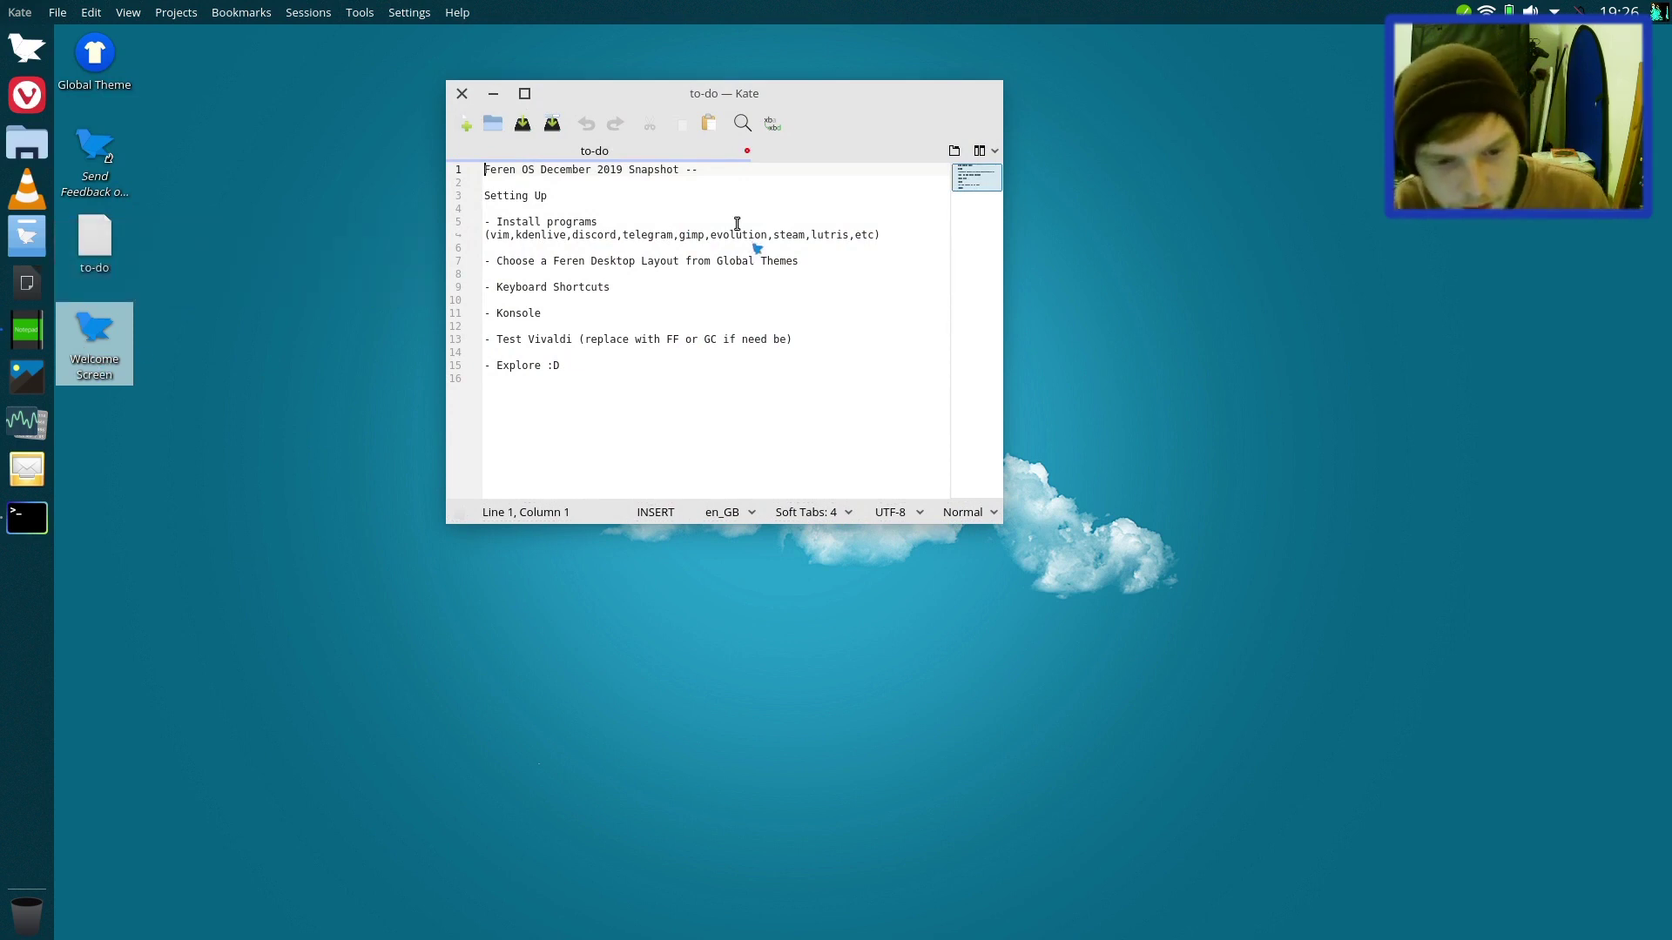
Step: Minimize Kate and view the Welcome Screen's Default Settings page before returning to the menu
click(501, 103)
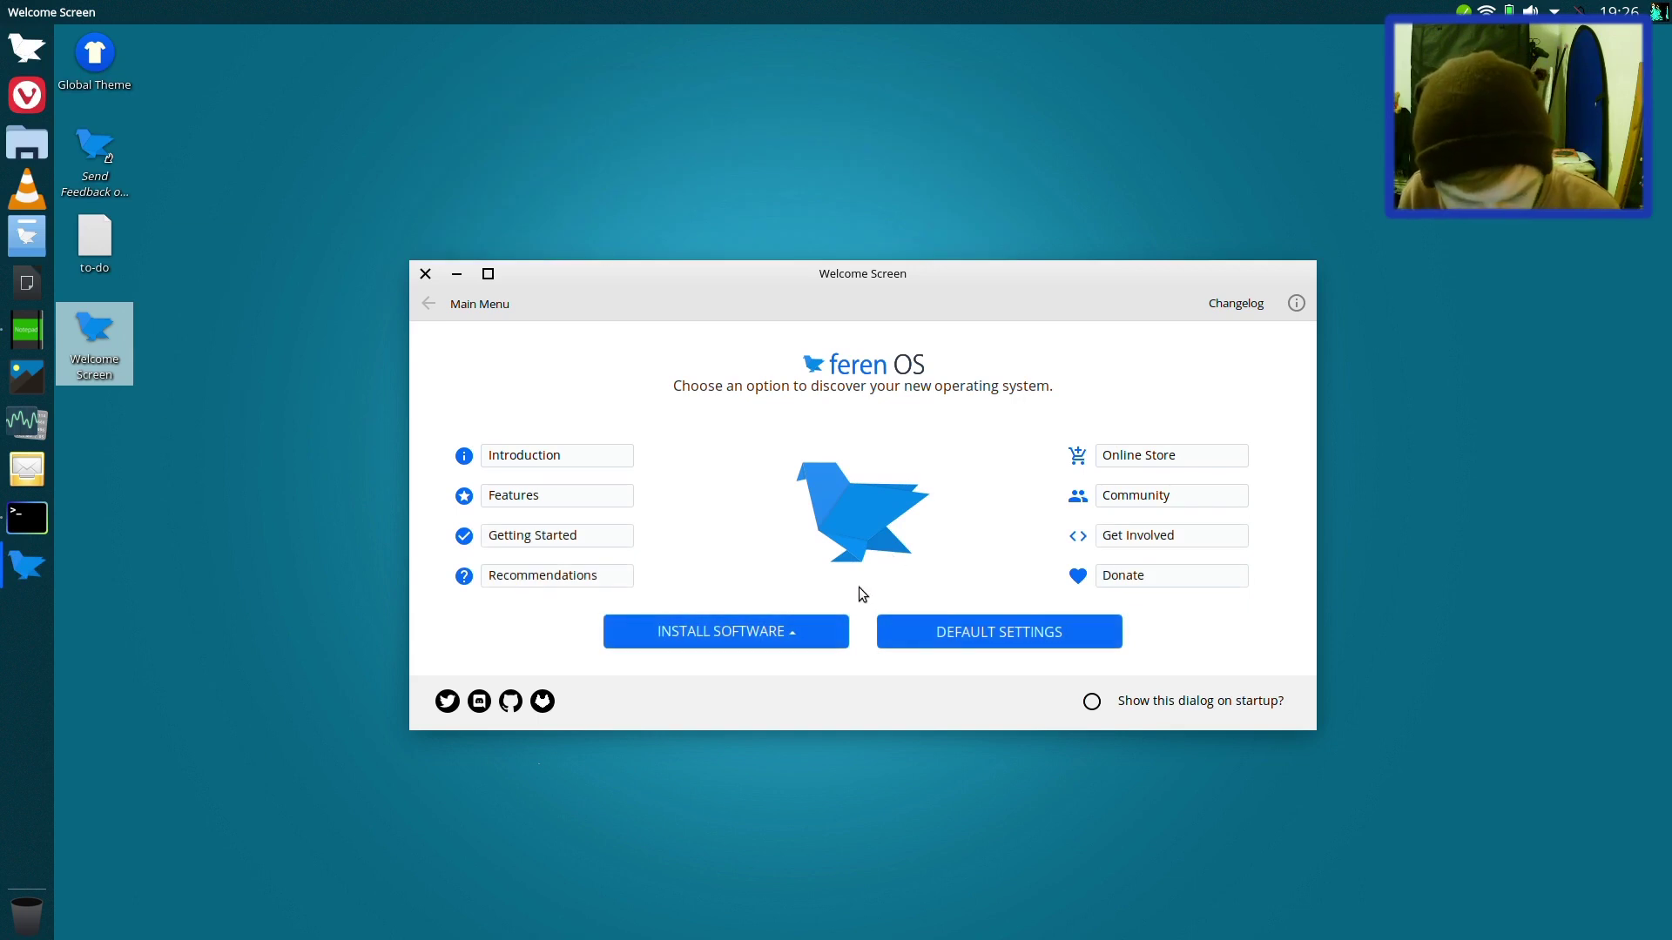
click(943, 634)
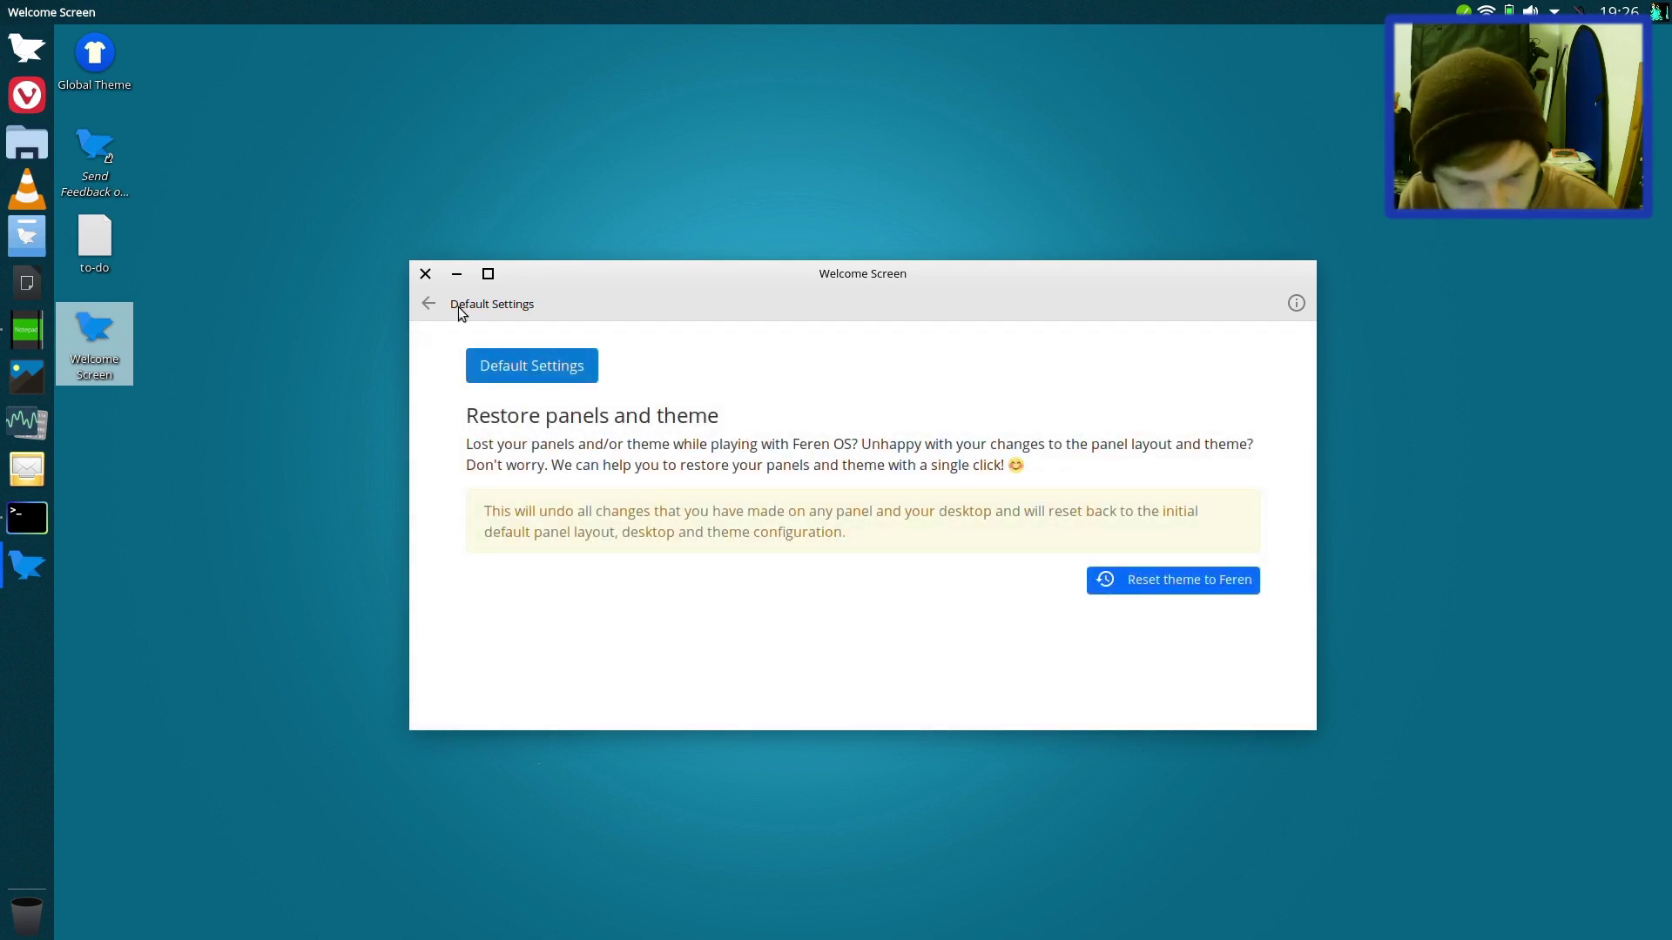
click(429, 305)
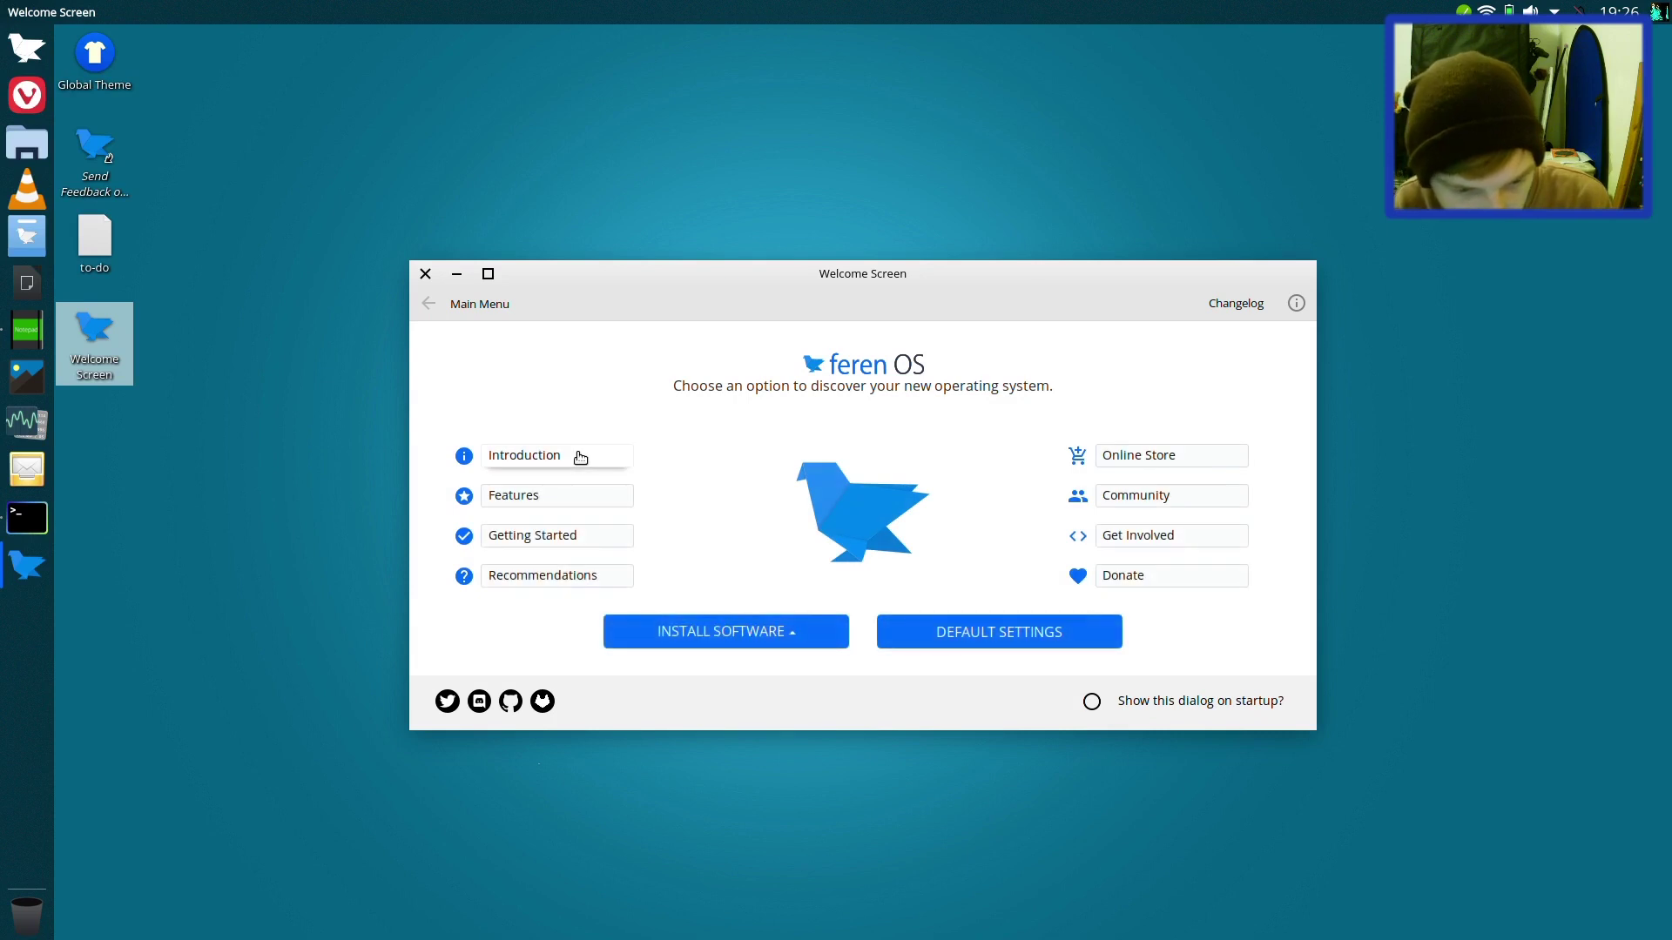
Step: Read the Introduction page, then go back and open Getting Started
click(579, 465)
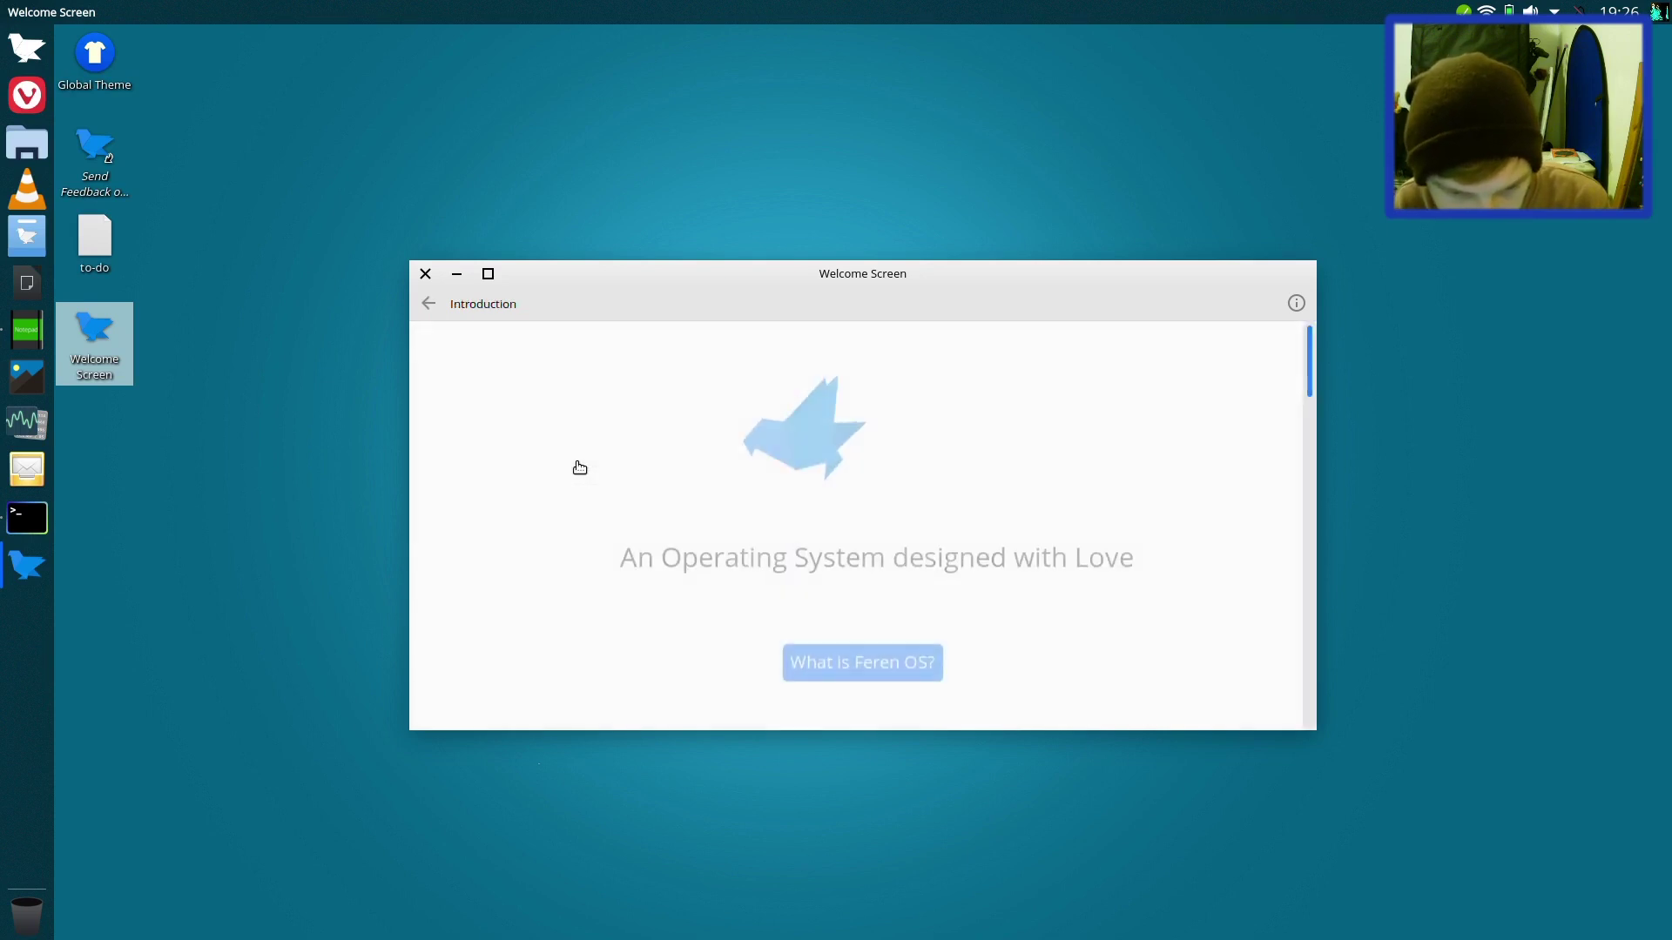
scroll(579, 467, down, 20)
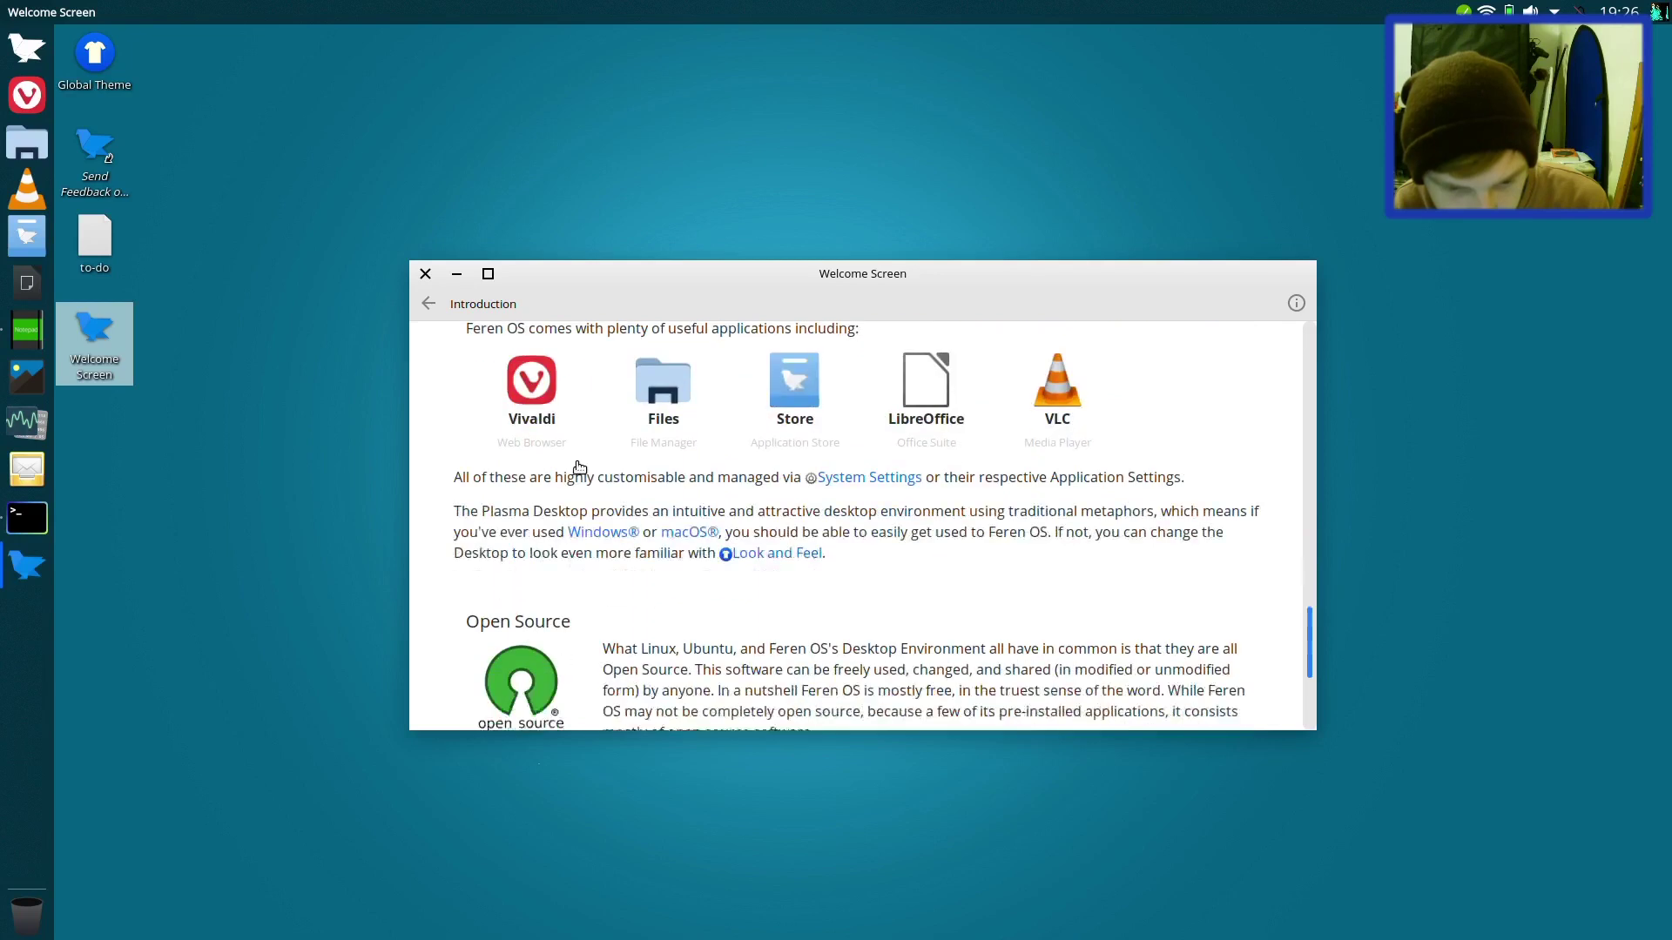
scroll(579, 468, up, 20)
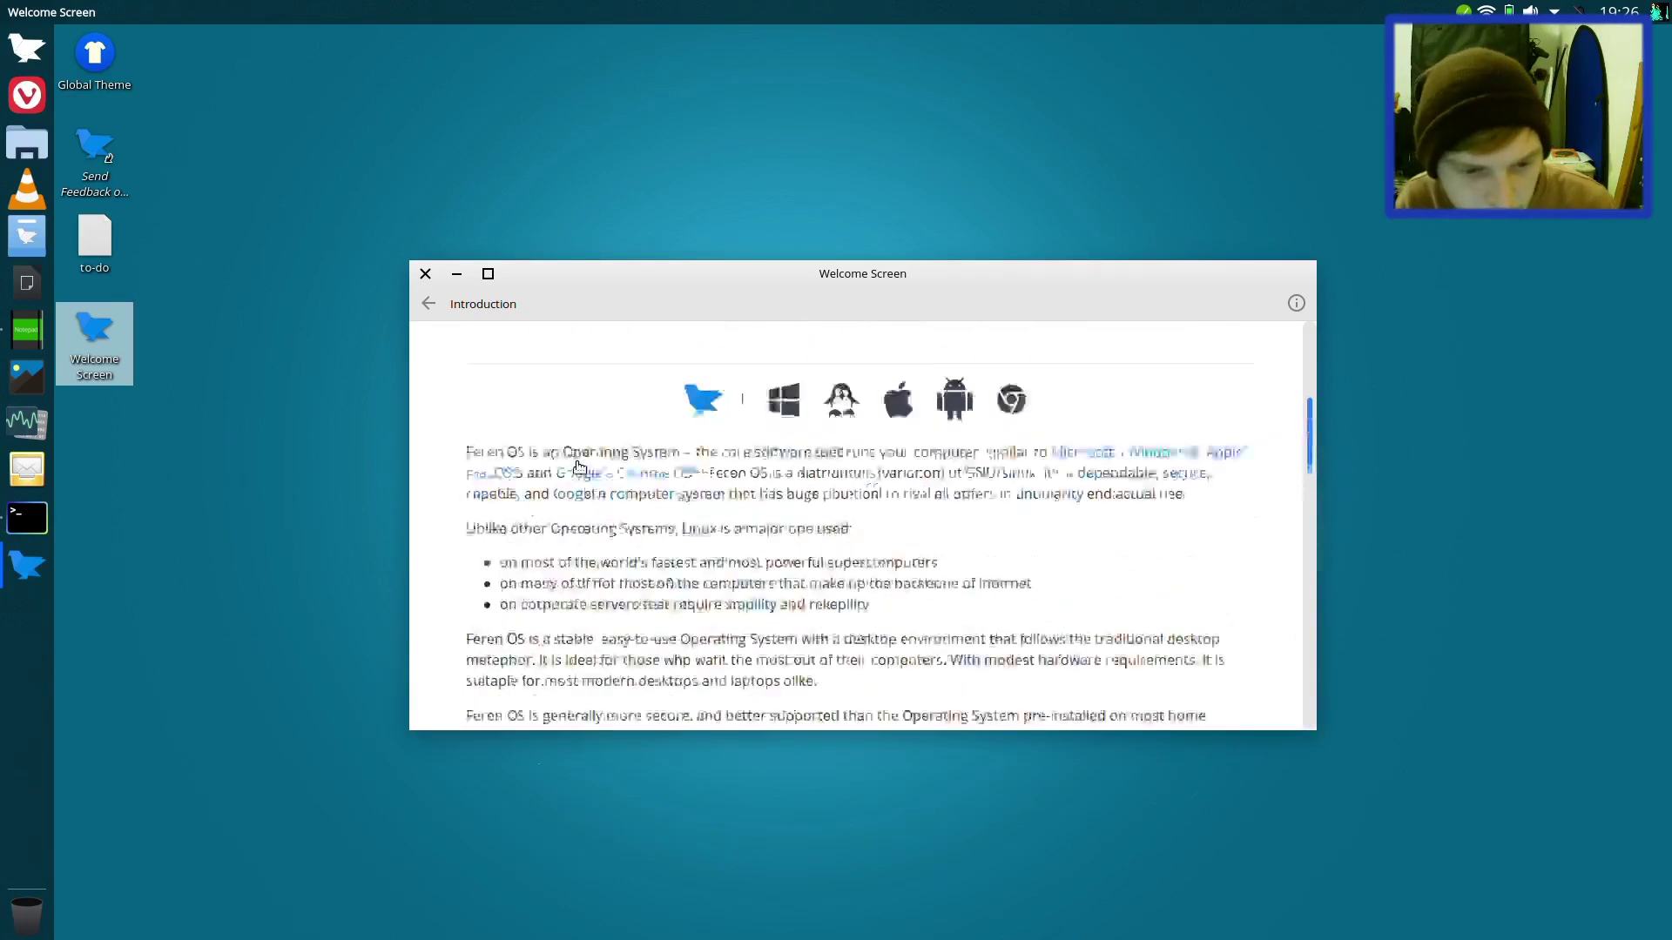
click(432, 301)
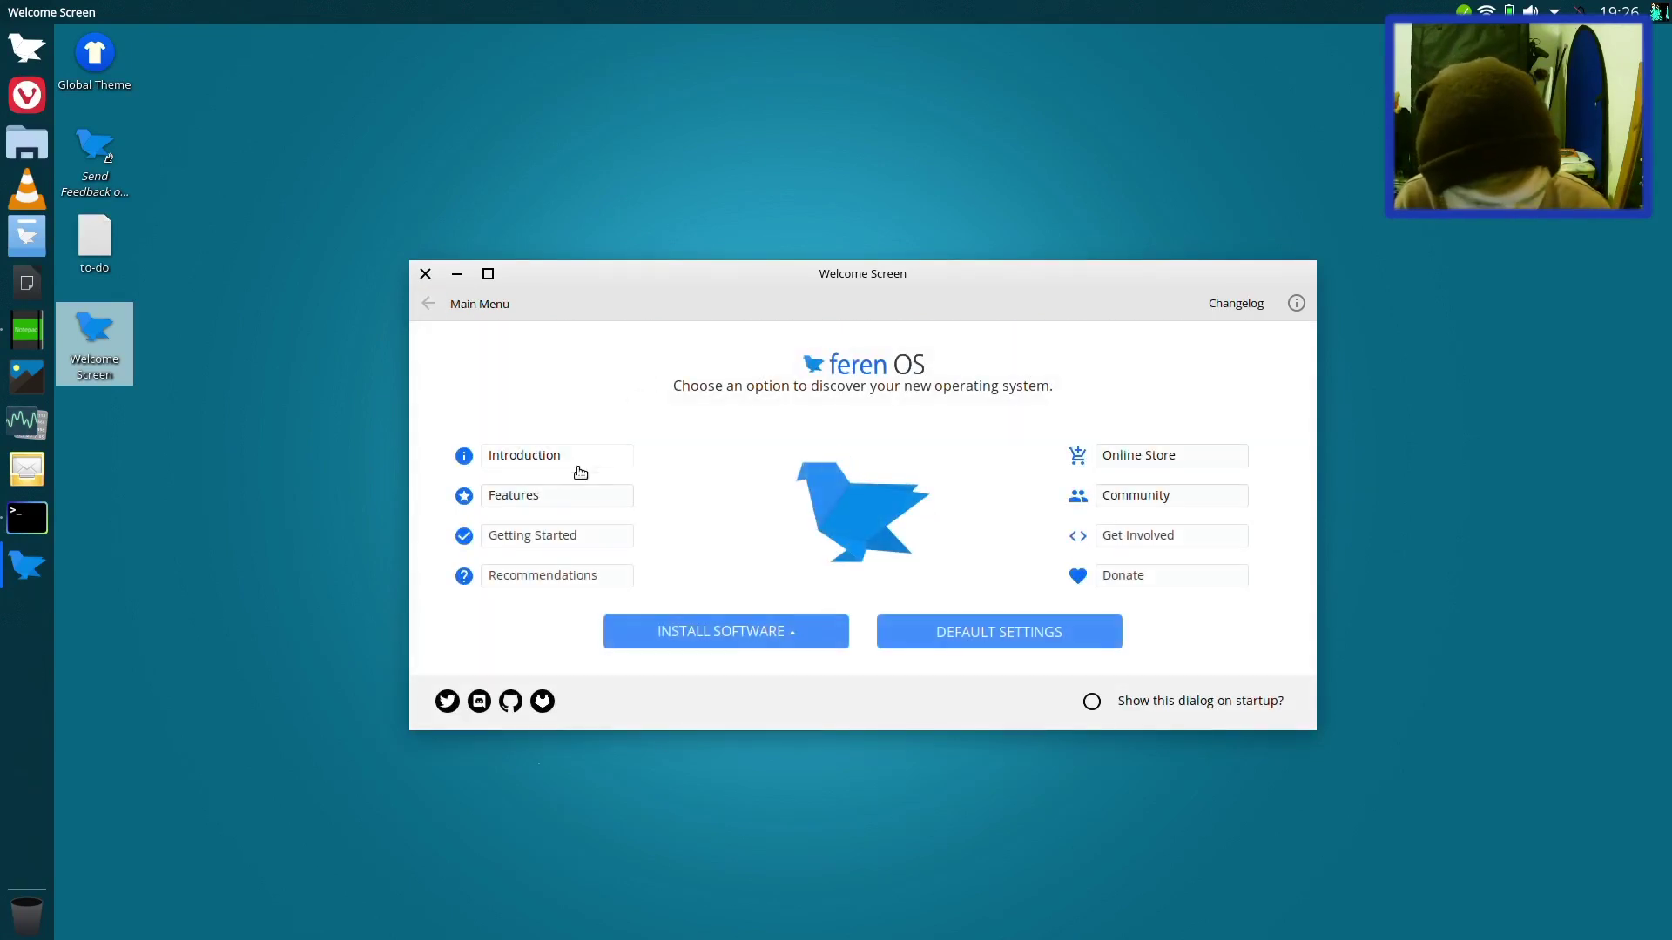
click(563, 538)
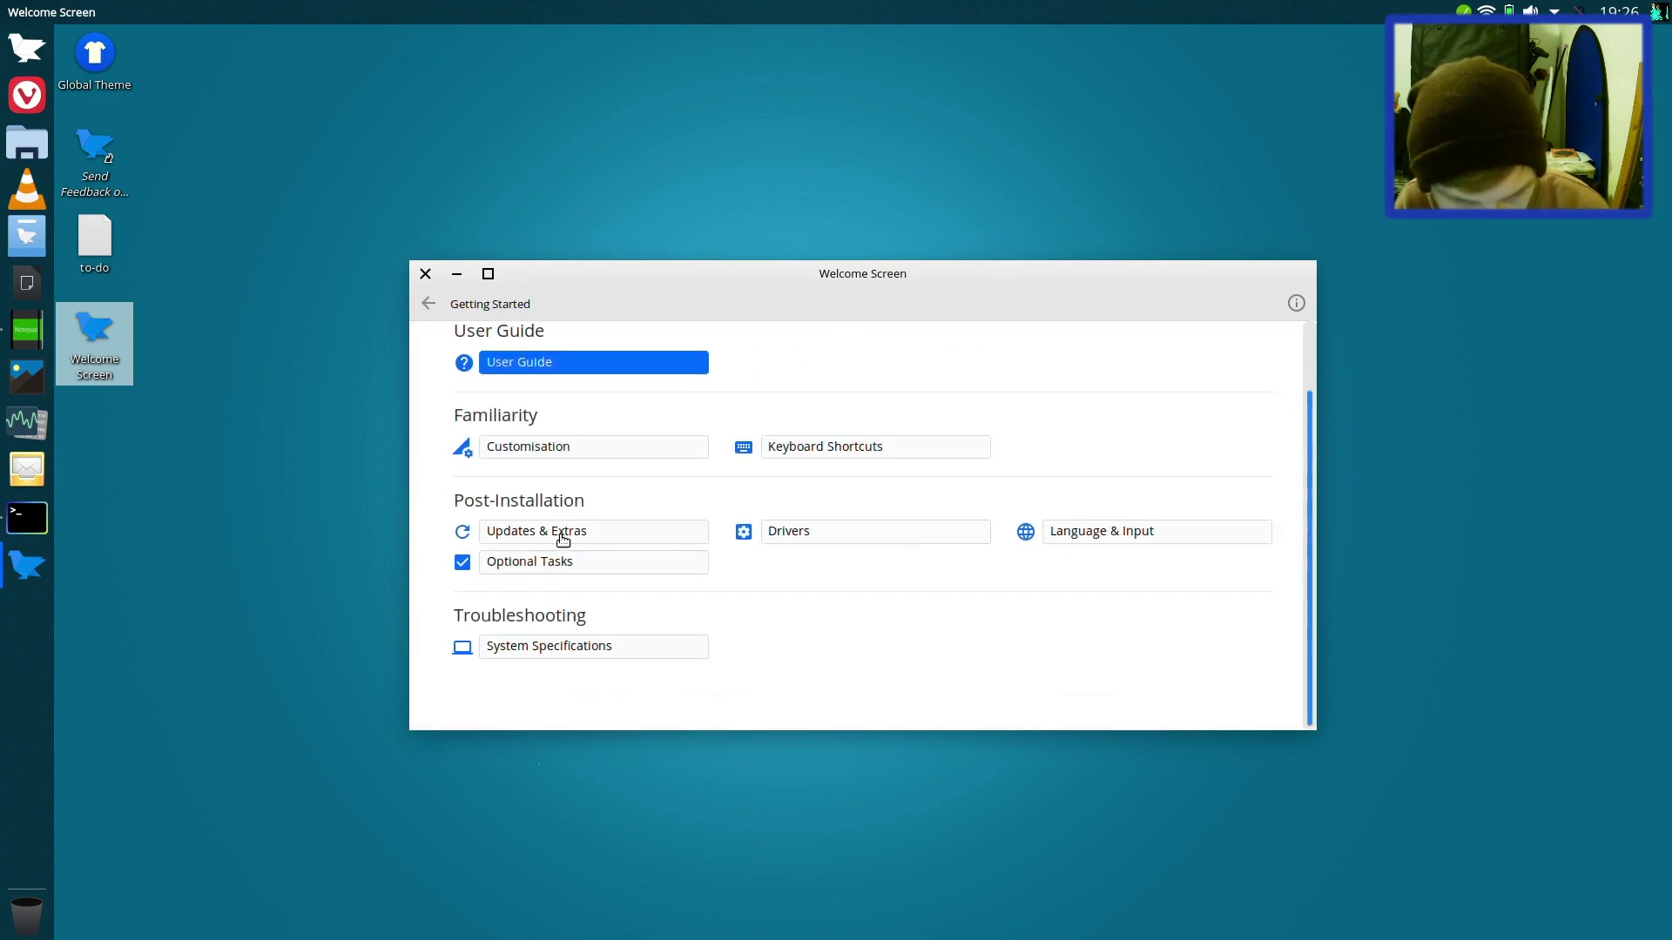
Step: Open the Keyboard Shortcuts guide maximized and scroll down to the shortcut tables
click(927, 449)
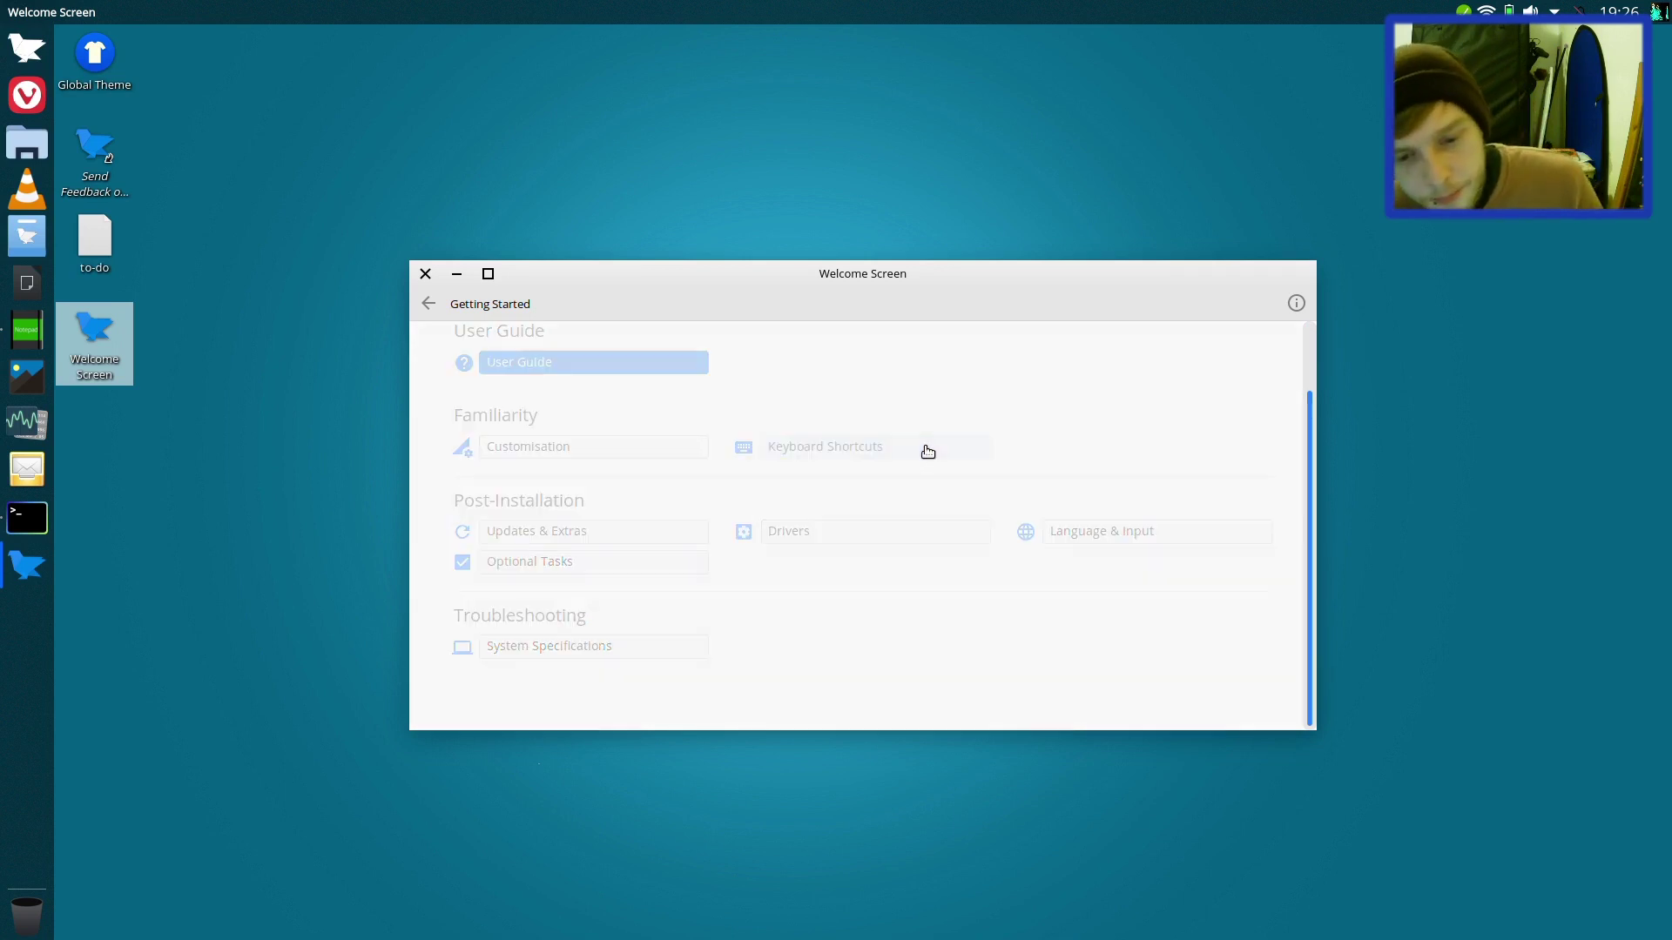
double_click(715, 277)
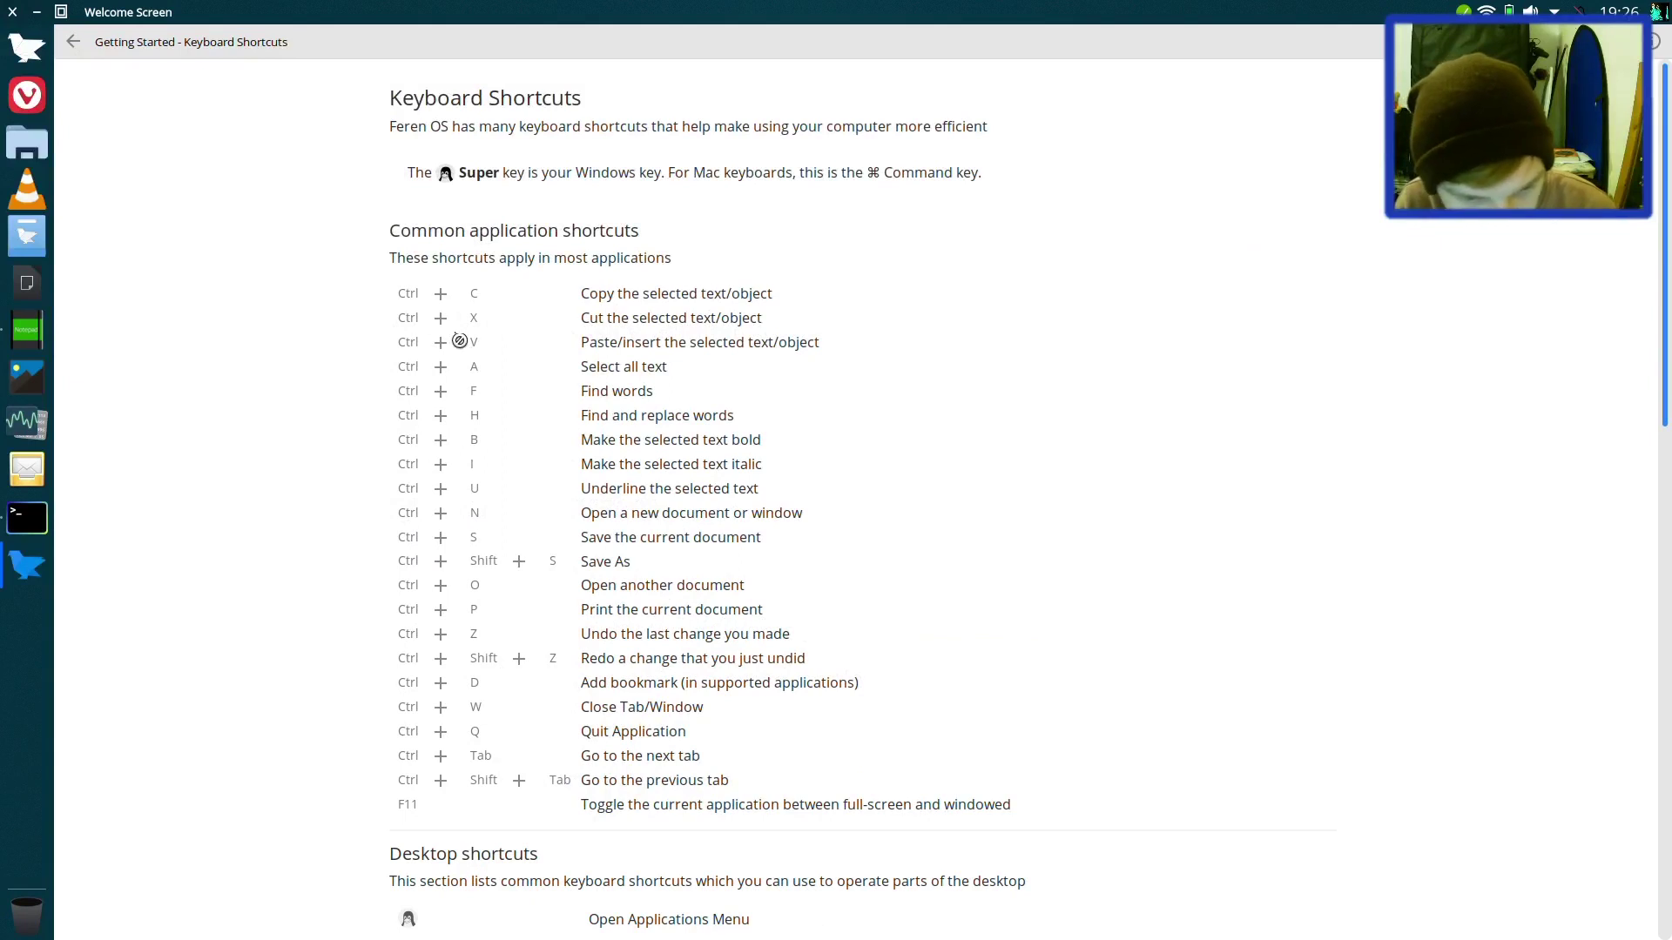
scroll(739, 318, down, 3)
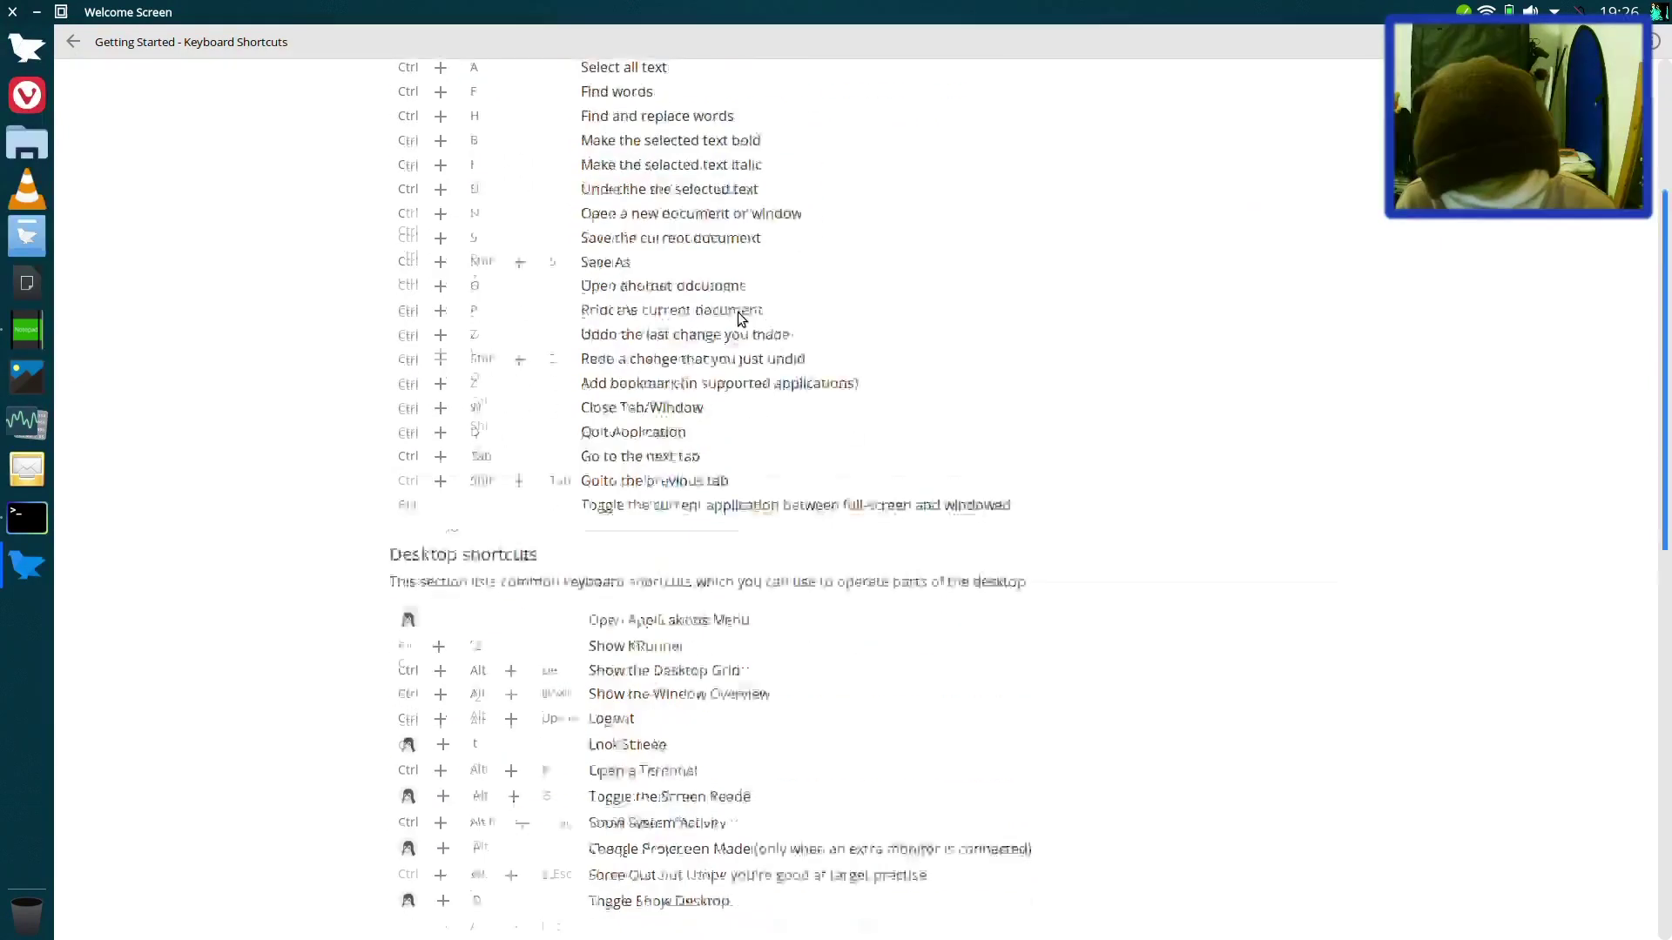
scroll(738, 312, down, 5)
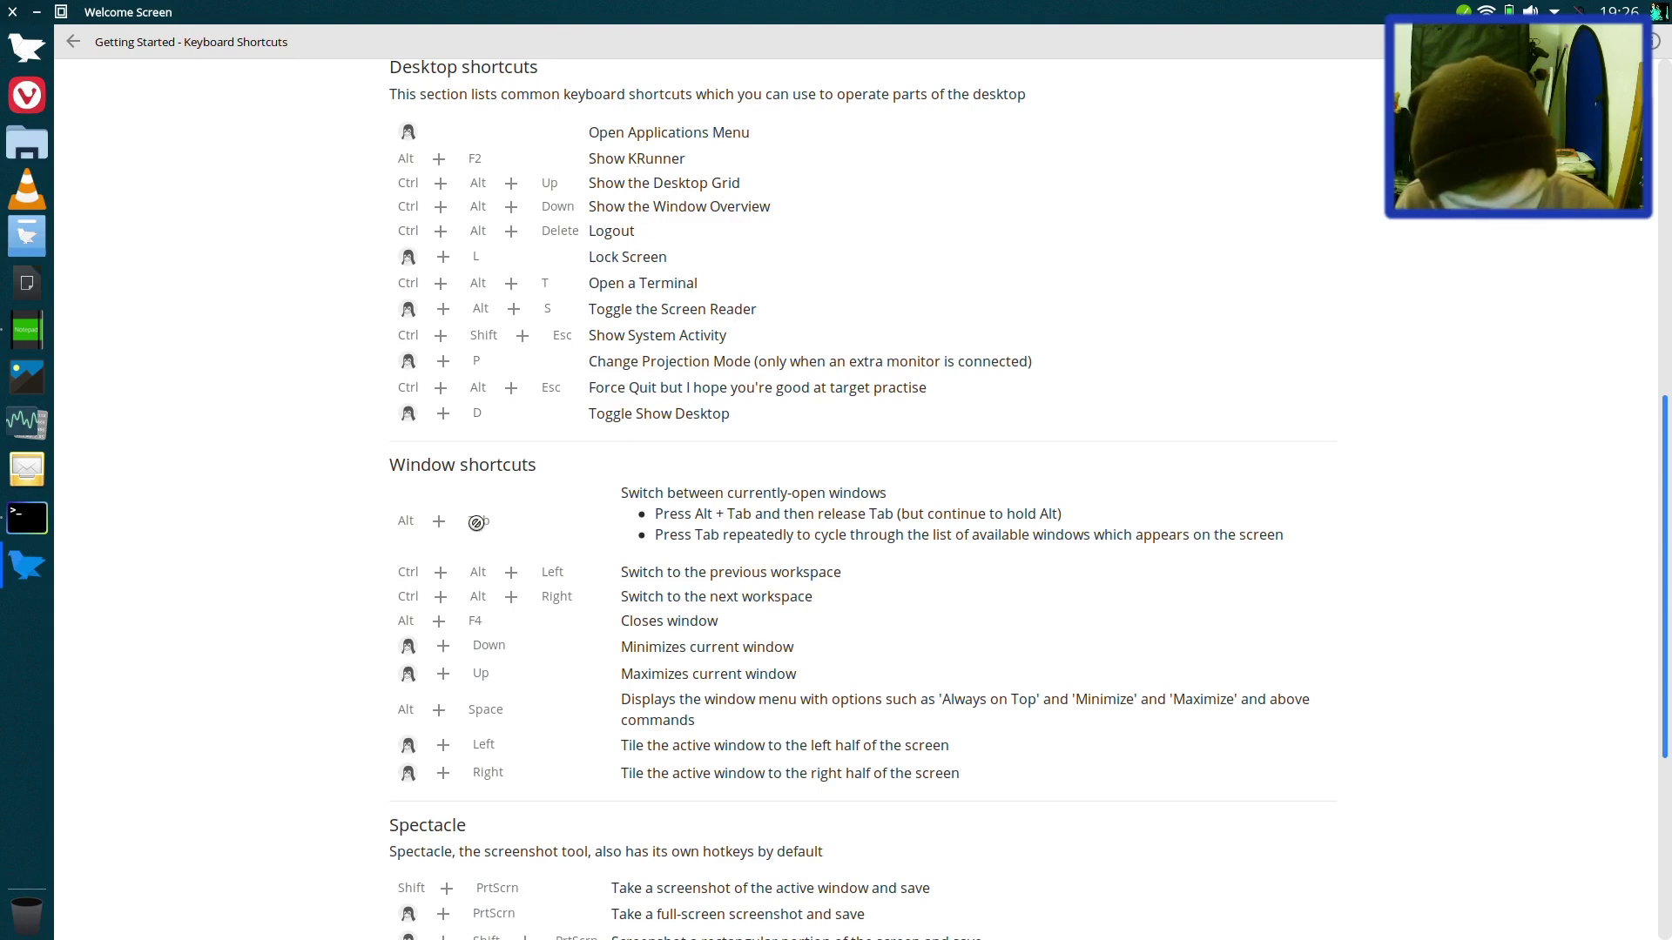
scroll(610, 608, down, 1)
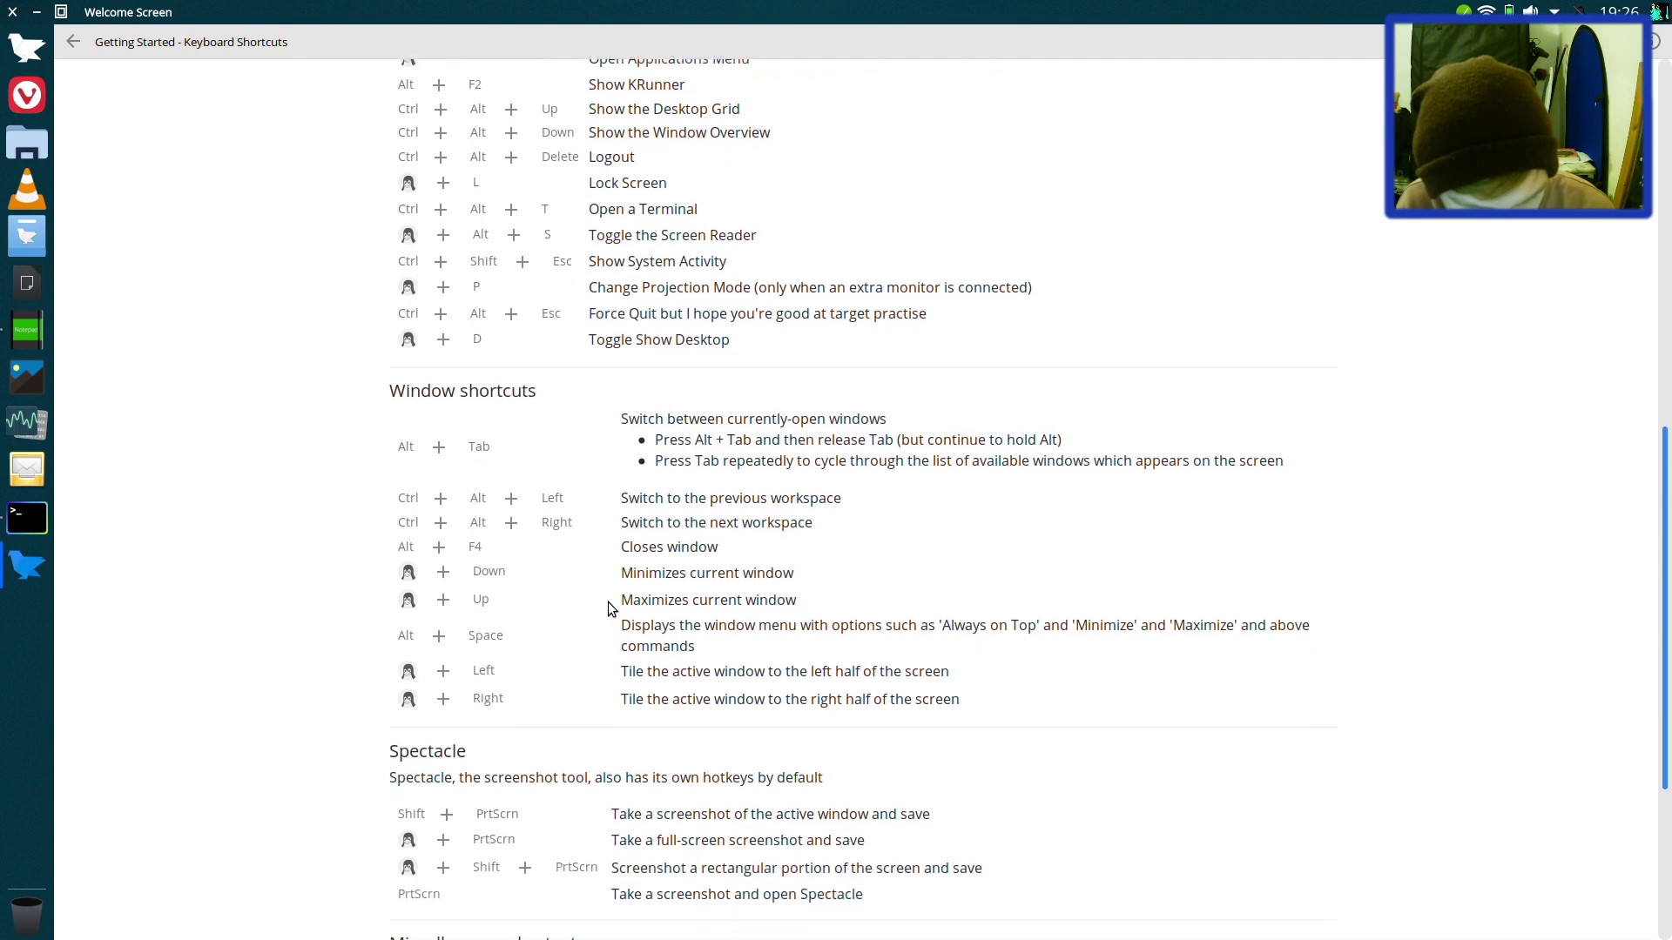
scroll(614, 606, down, 1)
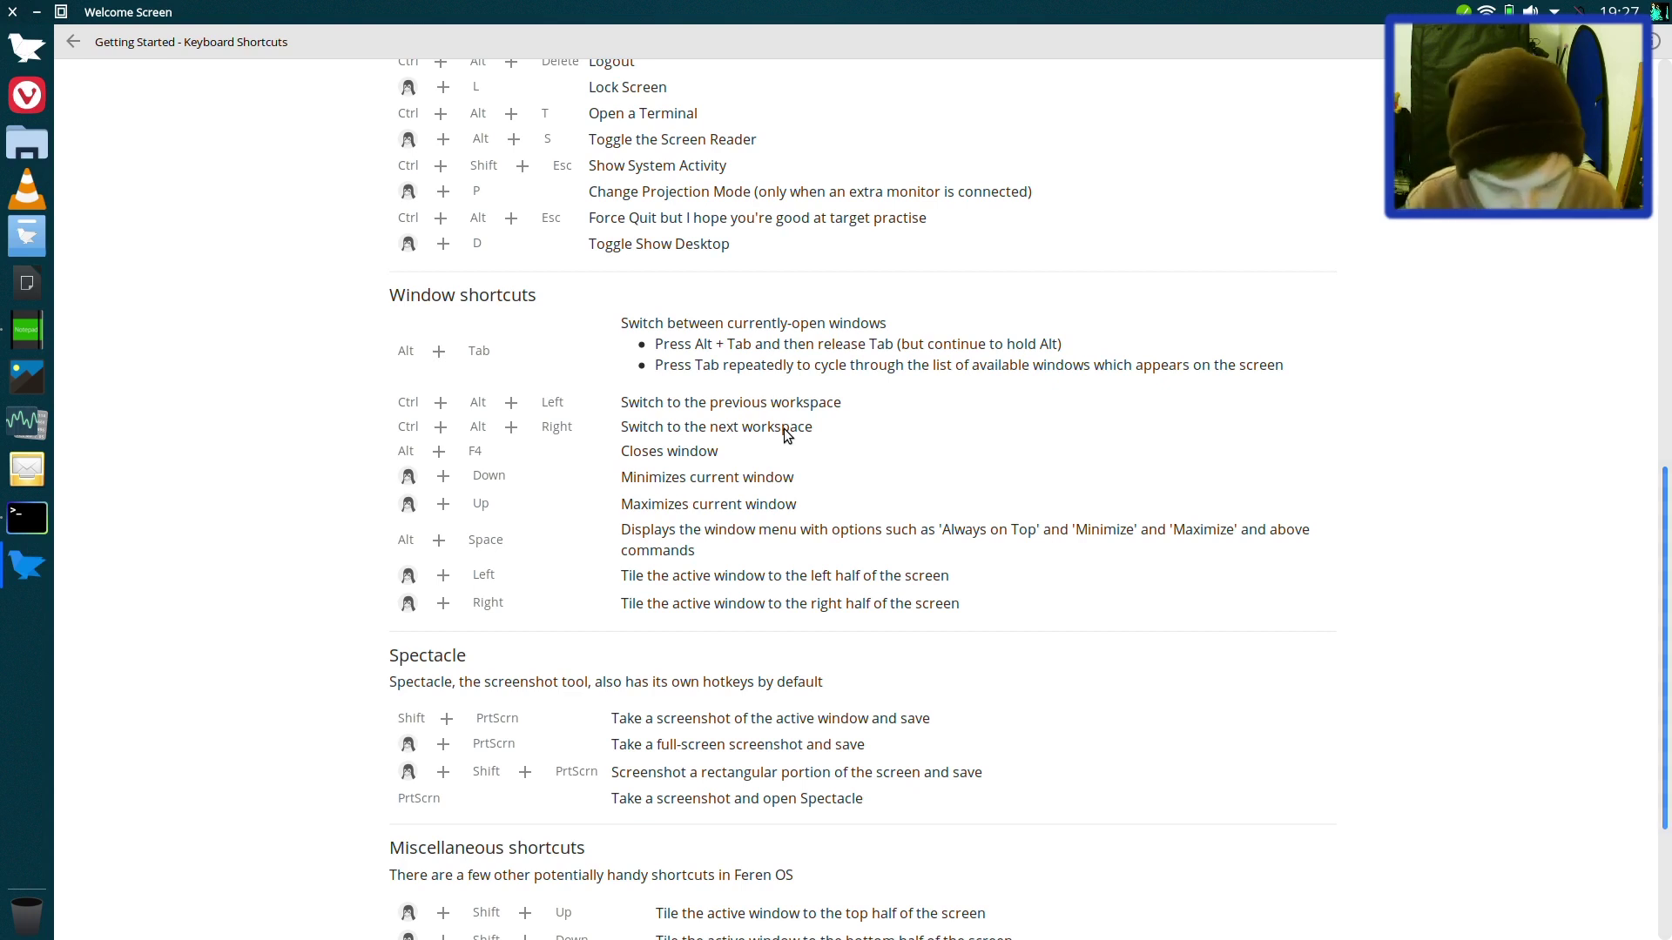
Step: Test Ctrl+Alt+Left/Right to flip between the first and second workspaces
key(ctrl+alt+Right)
key(ctrl+alt+Left)
key(ctrl+alt+Right)
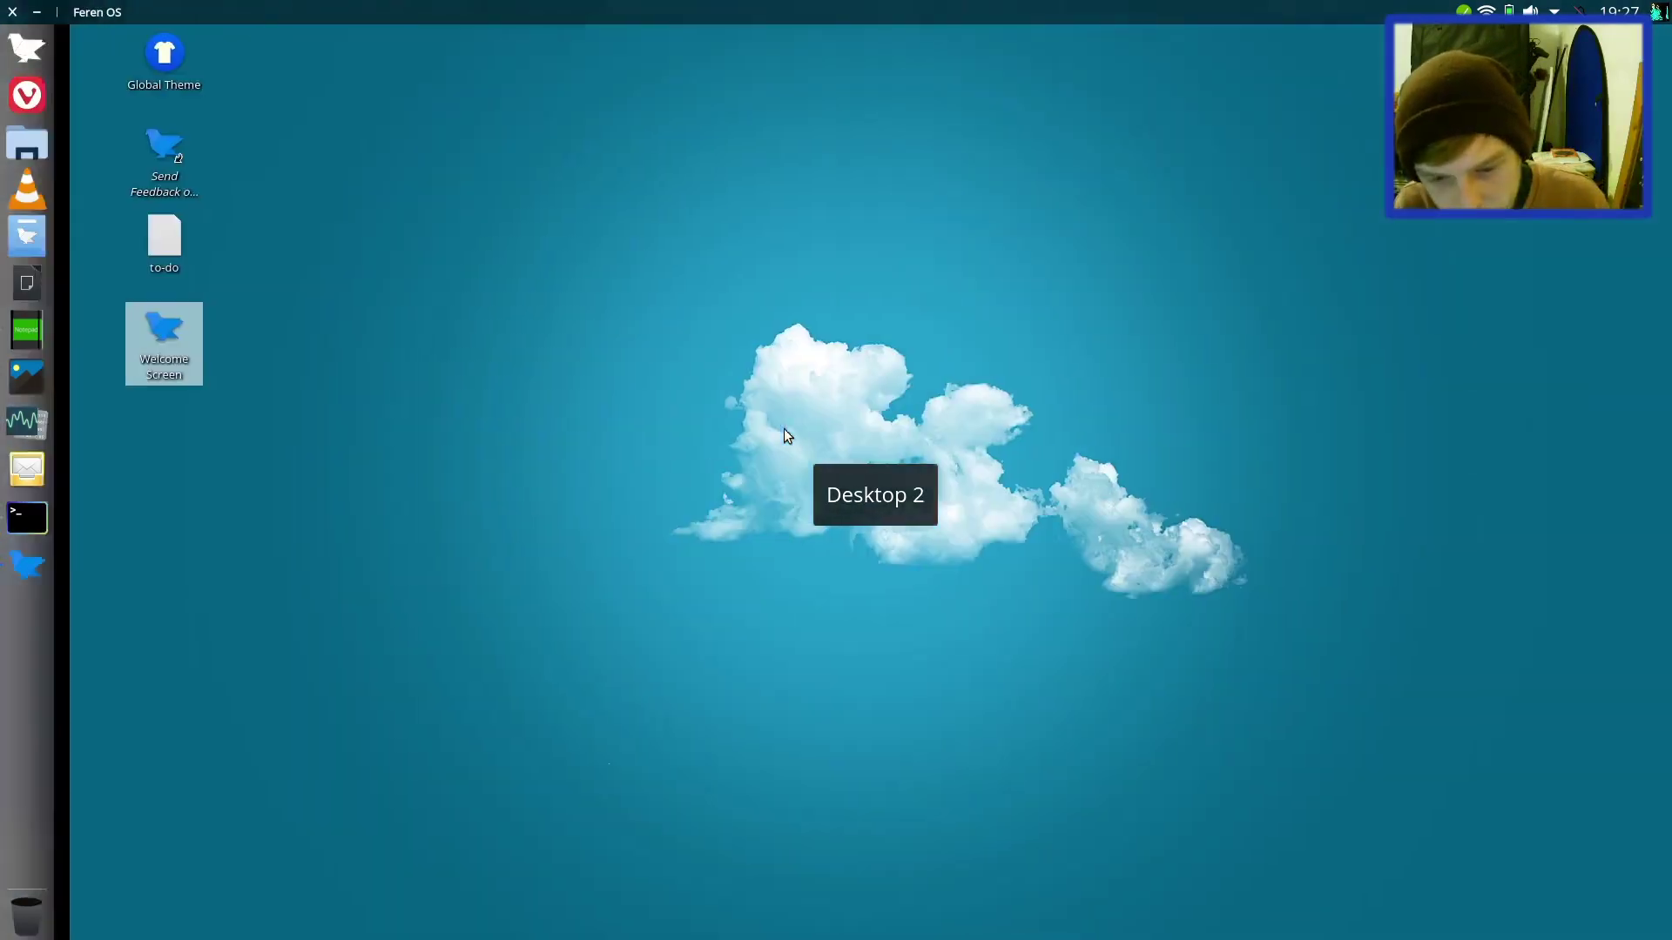
key(ctrl+alt+Left)
key(ctrl+alt+Right)
key(ctrl+alt+Left)
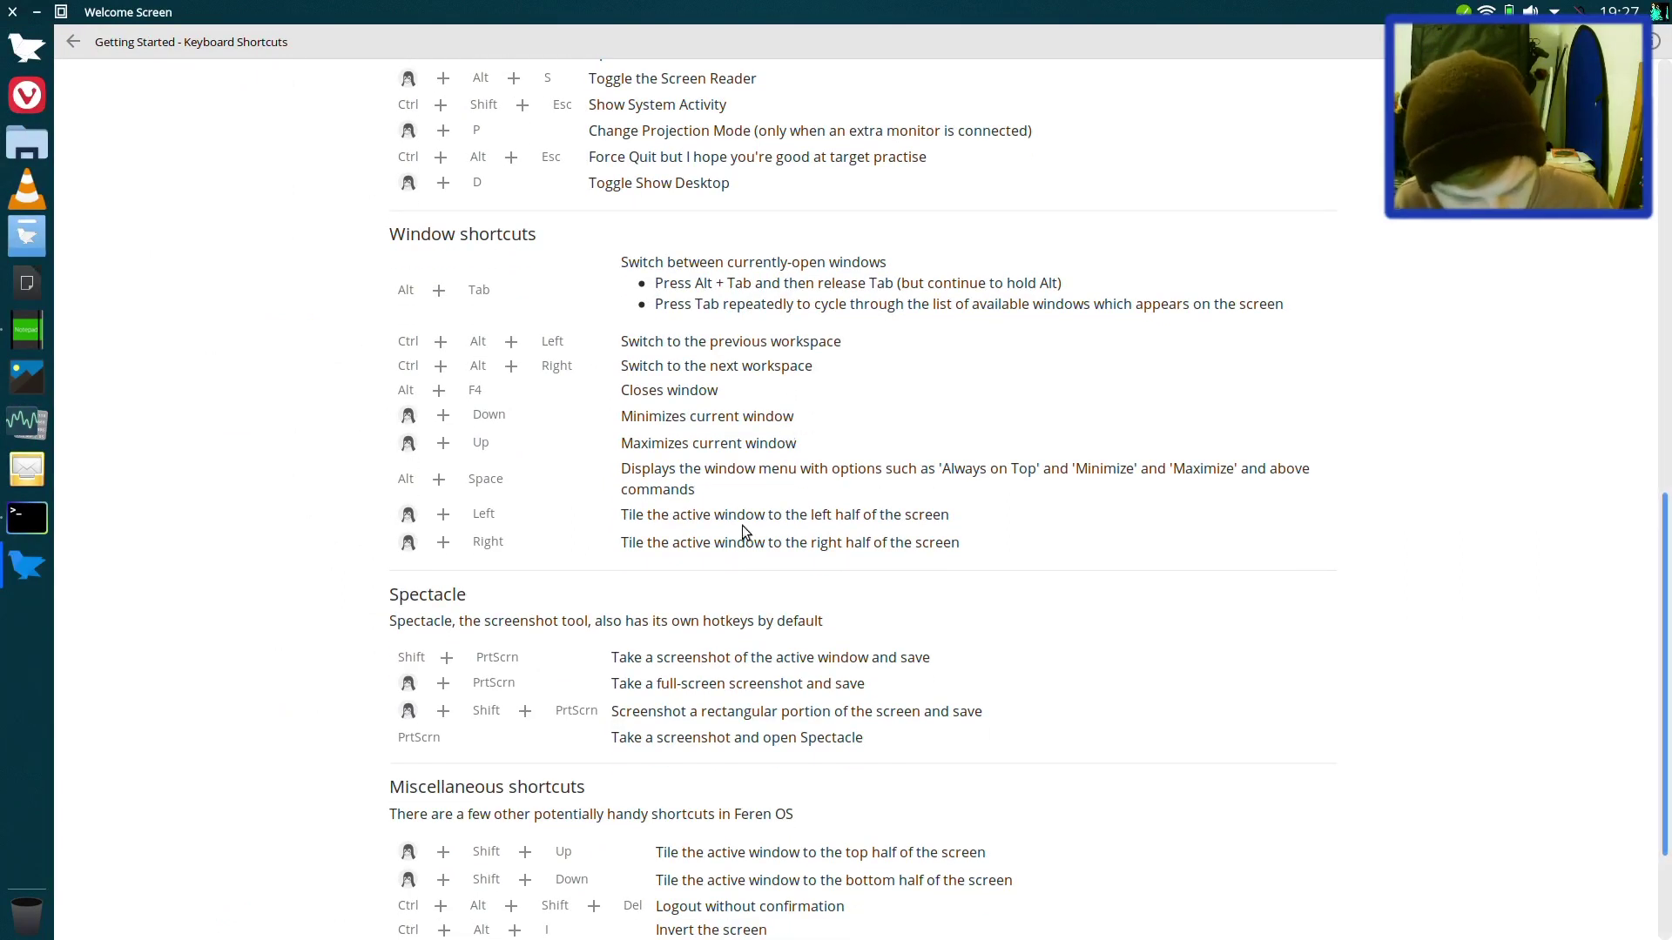
Step: Test Meta+Left/Right to tile the window between left and right halves
key(super+Right)
key(super+Left)
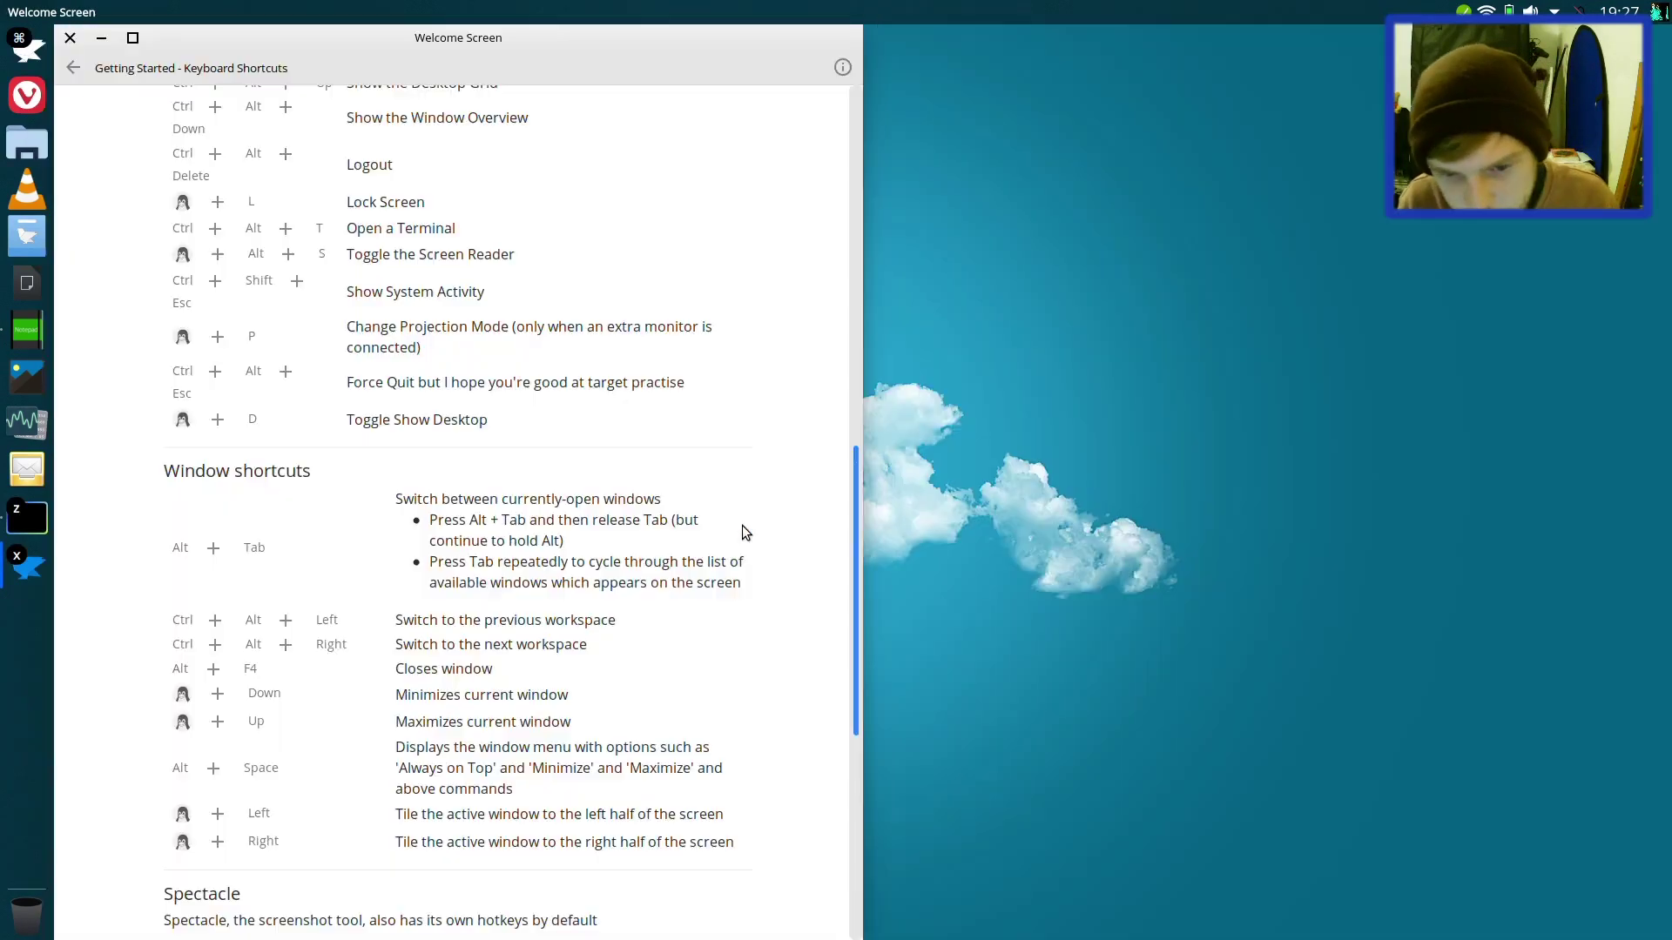
key(super+Right)
key(super+Left)
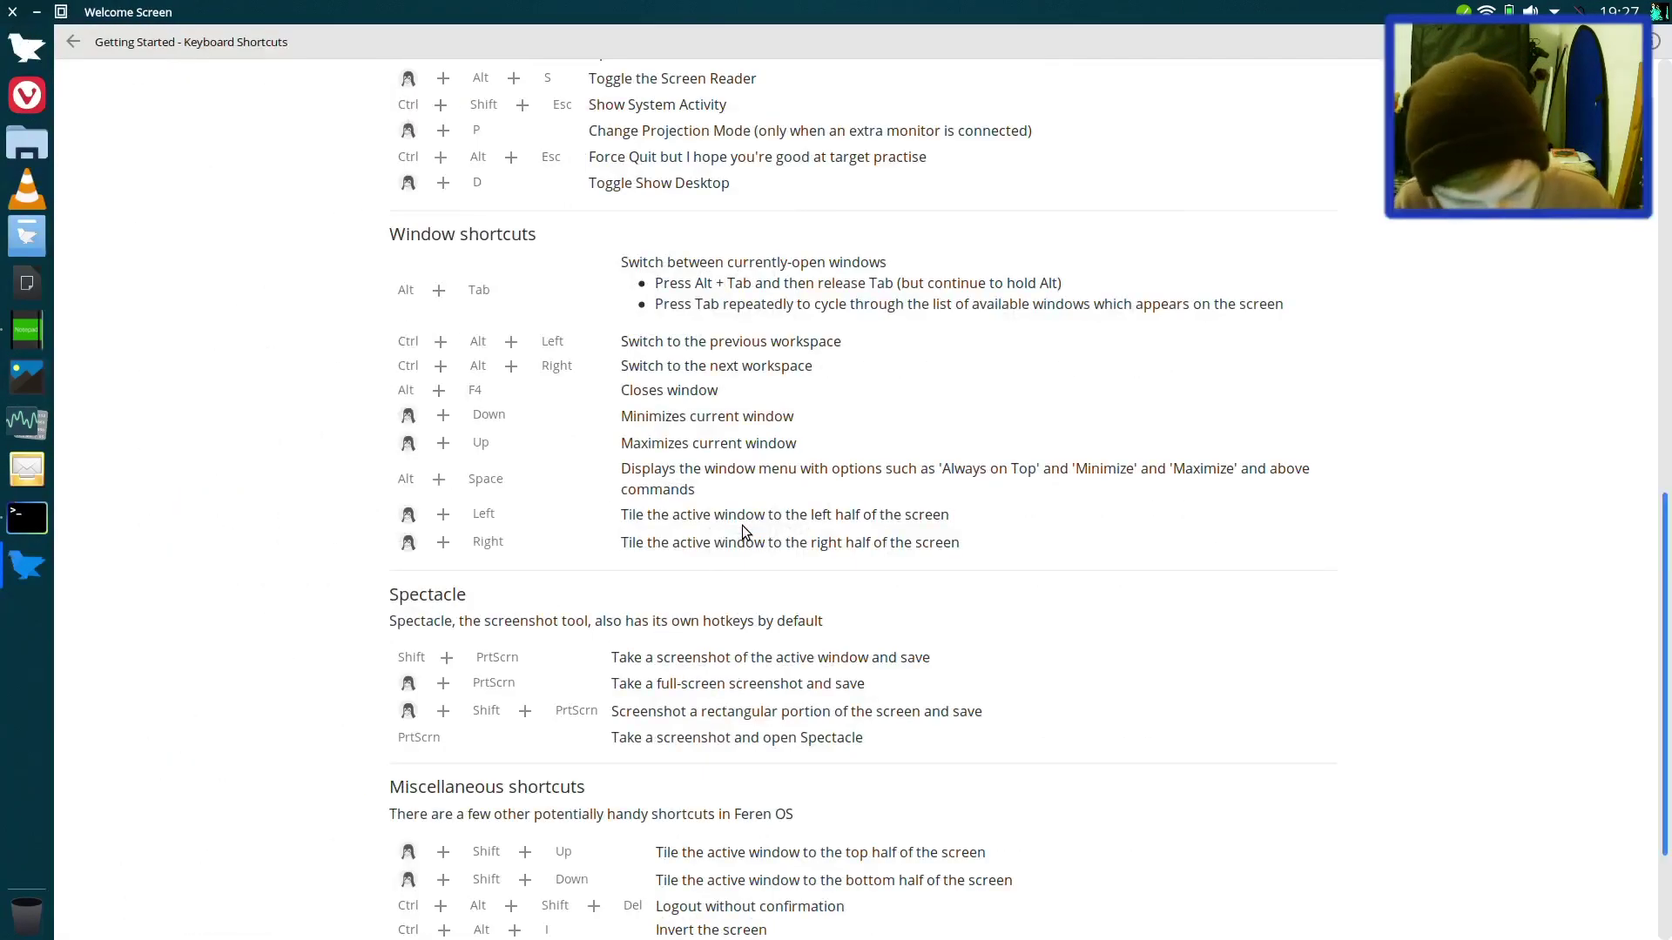
Step: Read through the remaining shortcut tables and test the Meta key opening the launcher
scroll(745, 531, down, 3)
scroll(745, 531, down, 1)
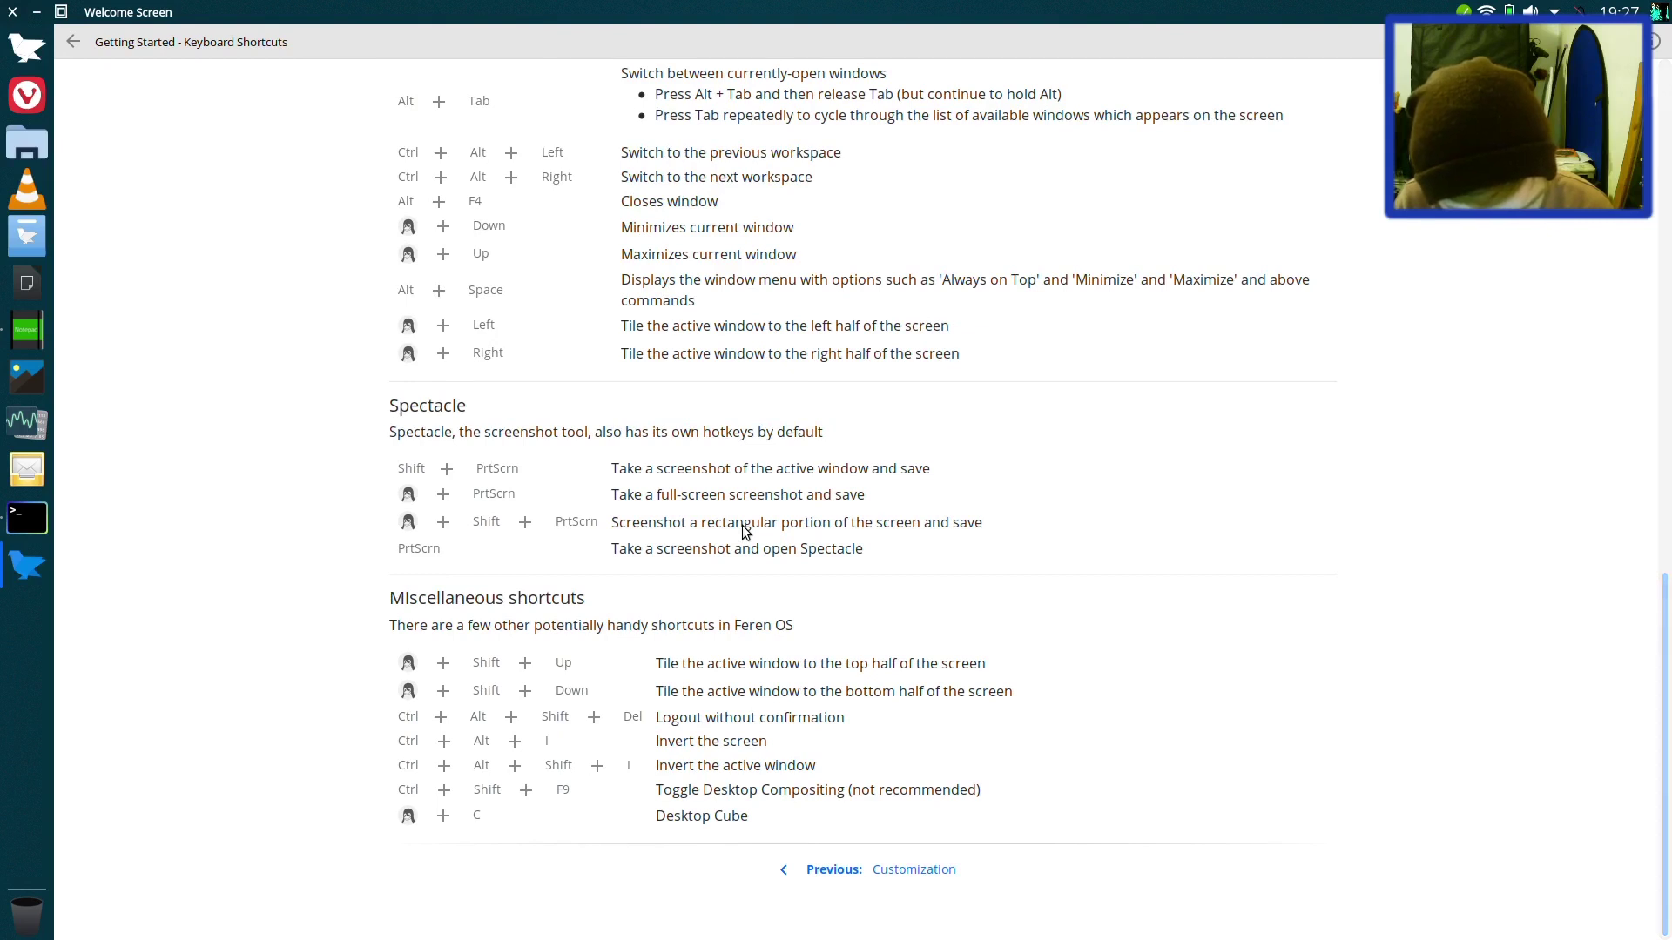
scroll(744, 532, up, 1)
scroll(745, 531, up, 1)
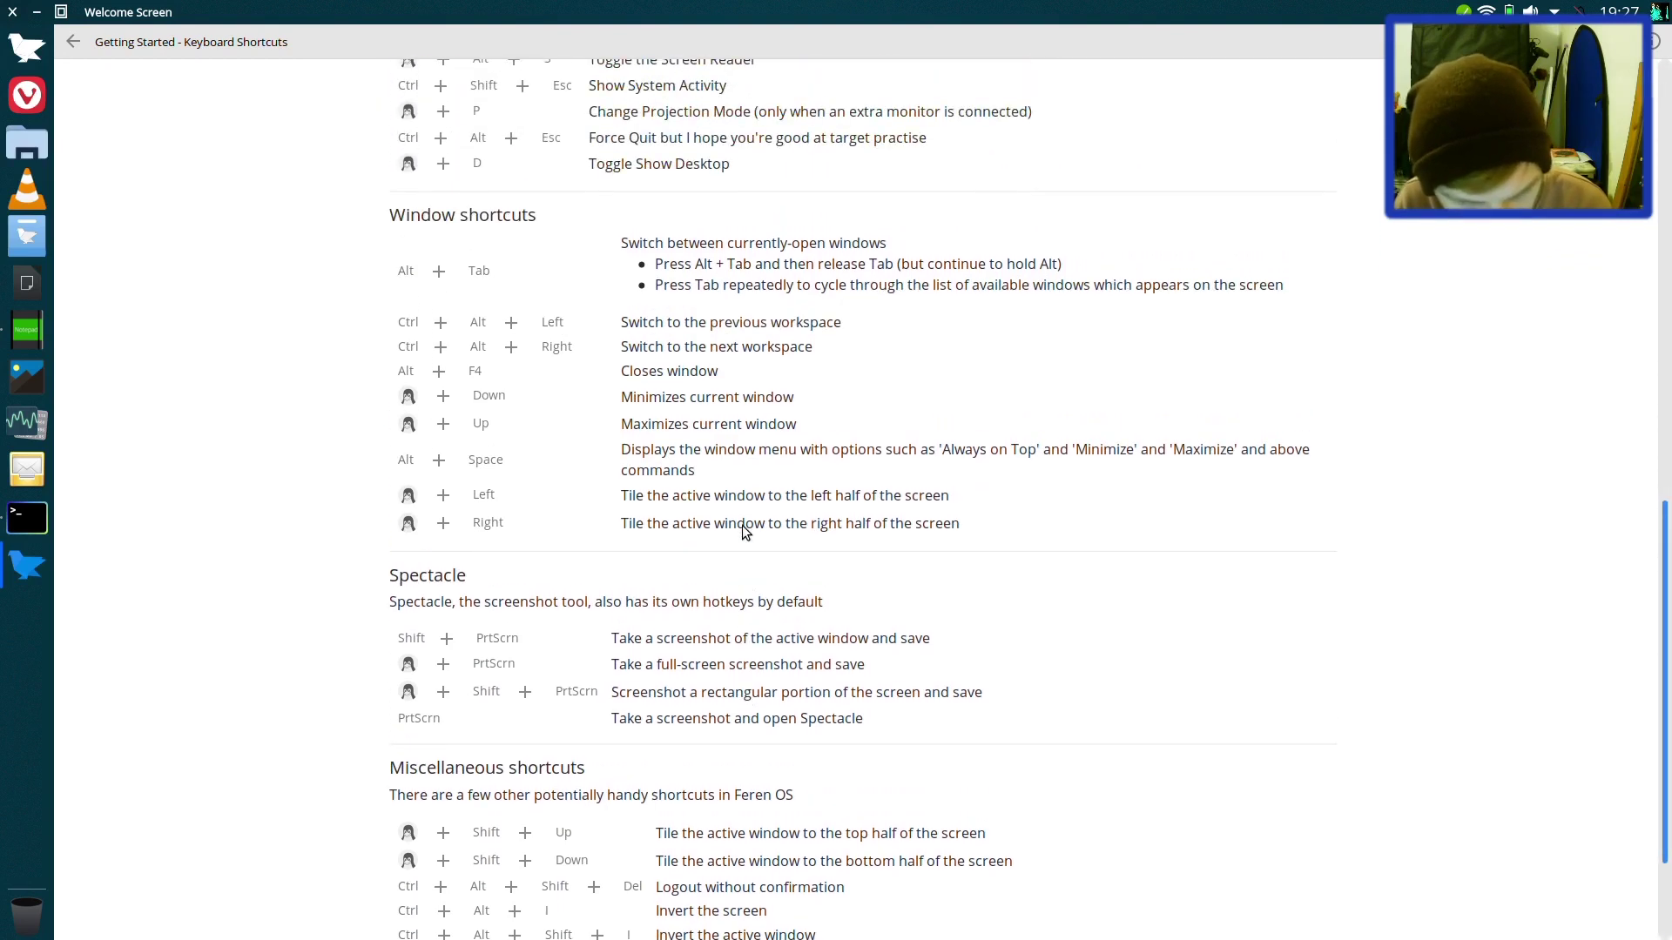
scroll(743, 526, up, 2)
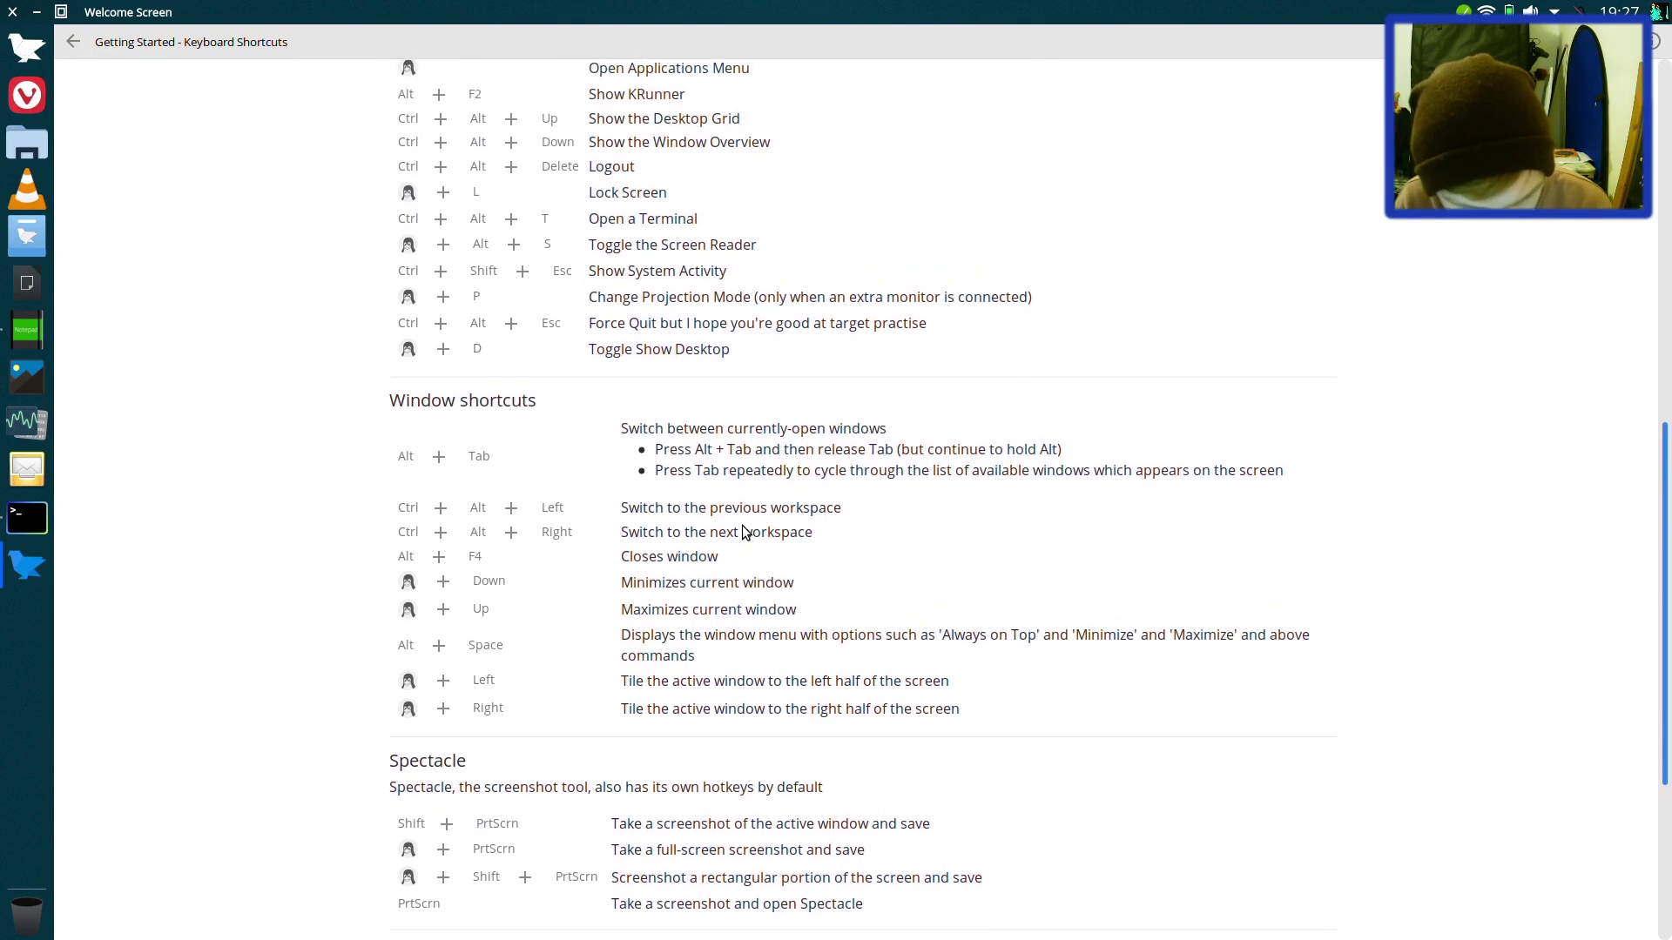
scroll(744, 533, down, 1)
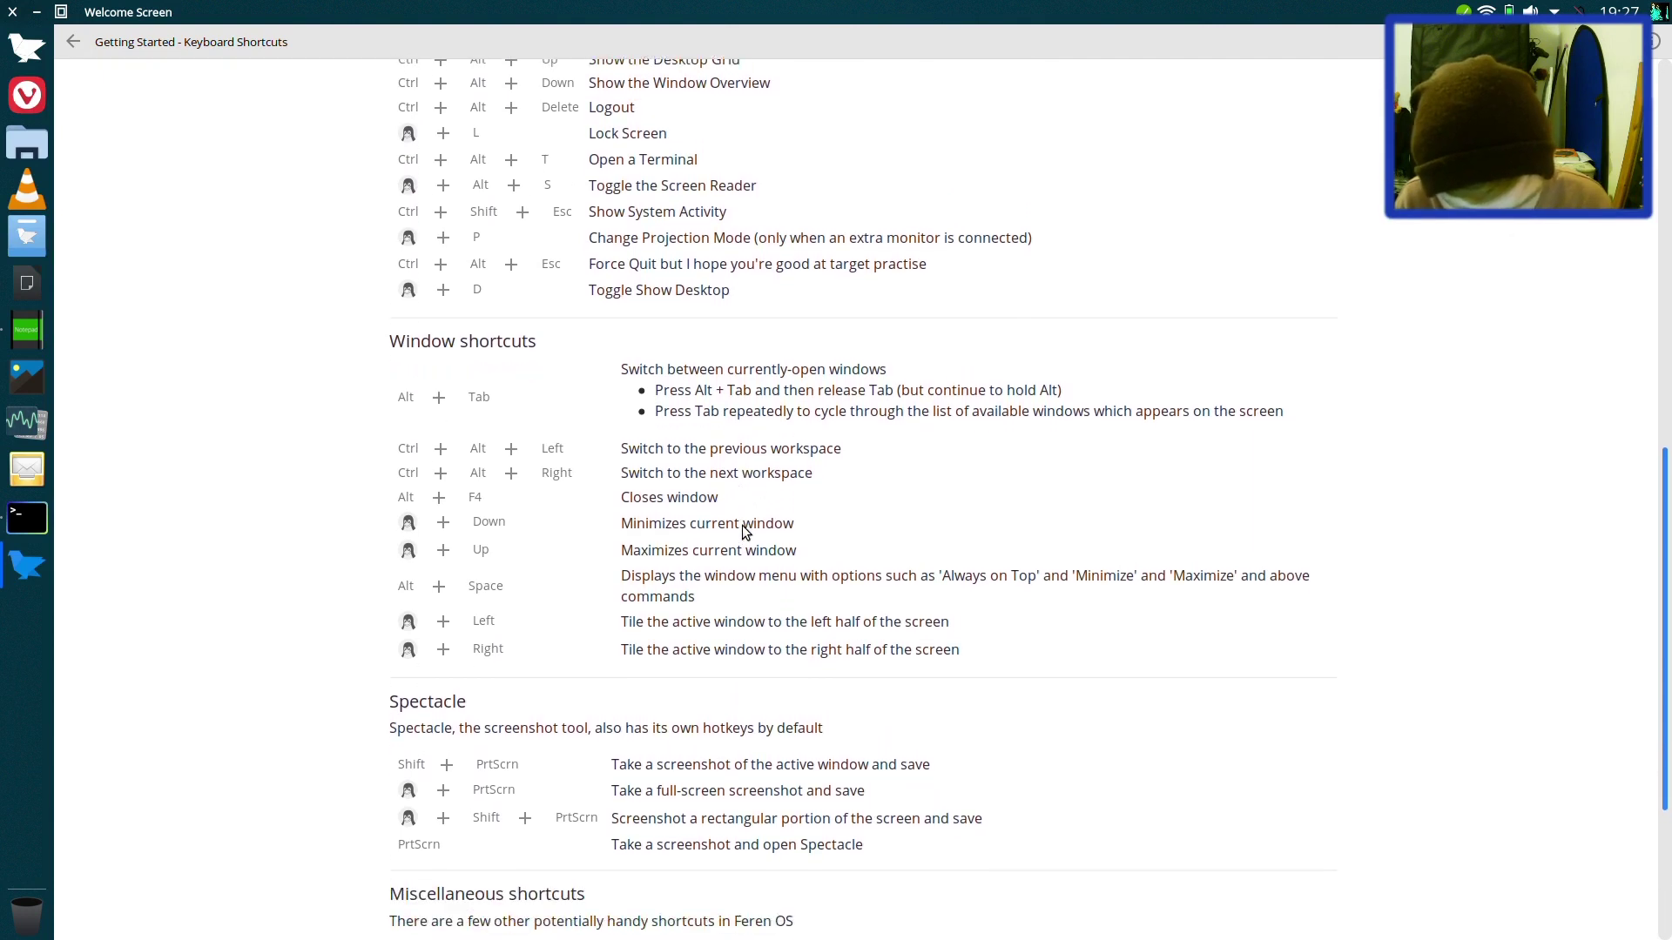
scroll(745, 531, down, 1)
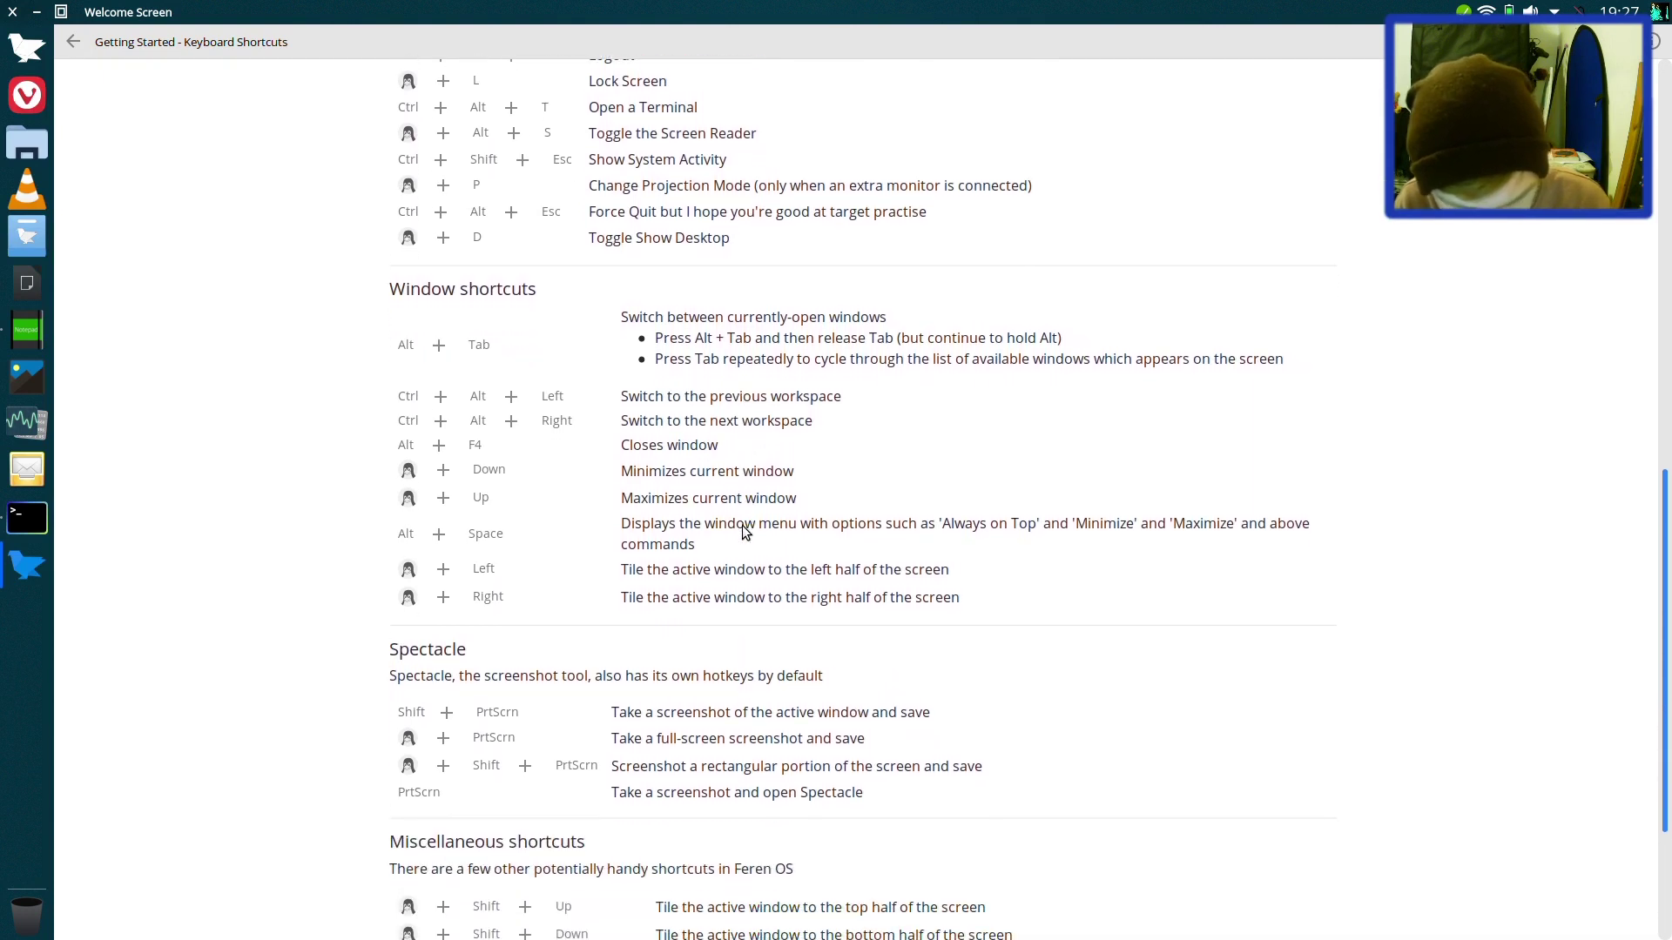
scroll(742, 525, down, 2)
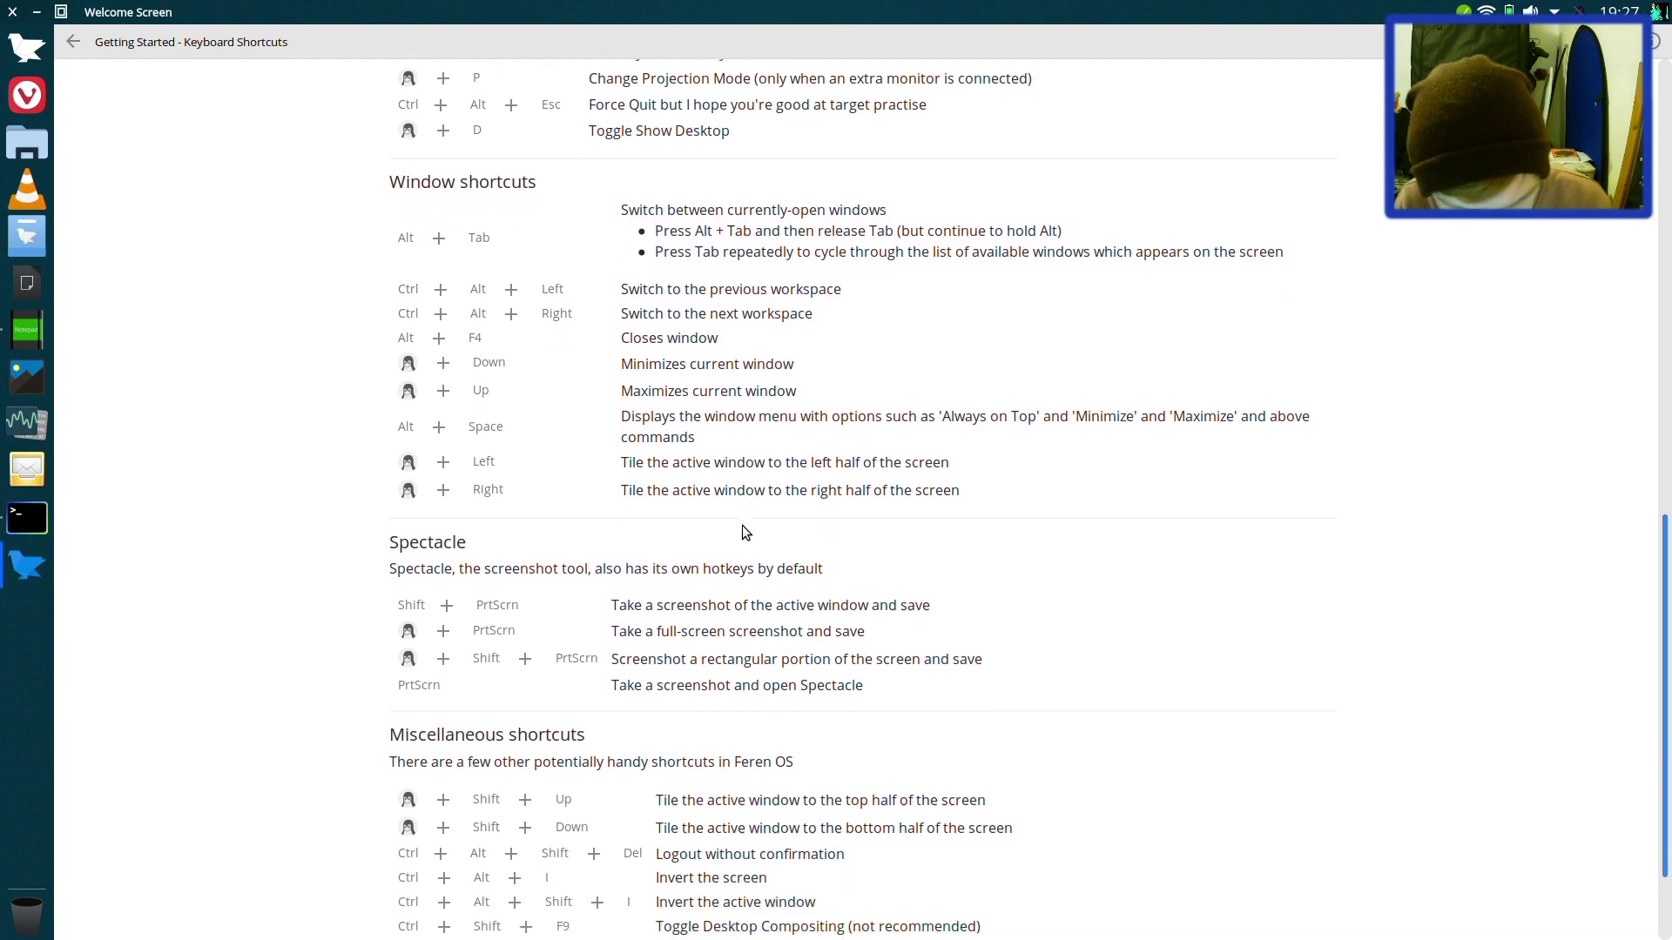
scroll(742, 525, down, 2)
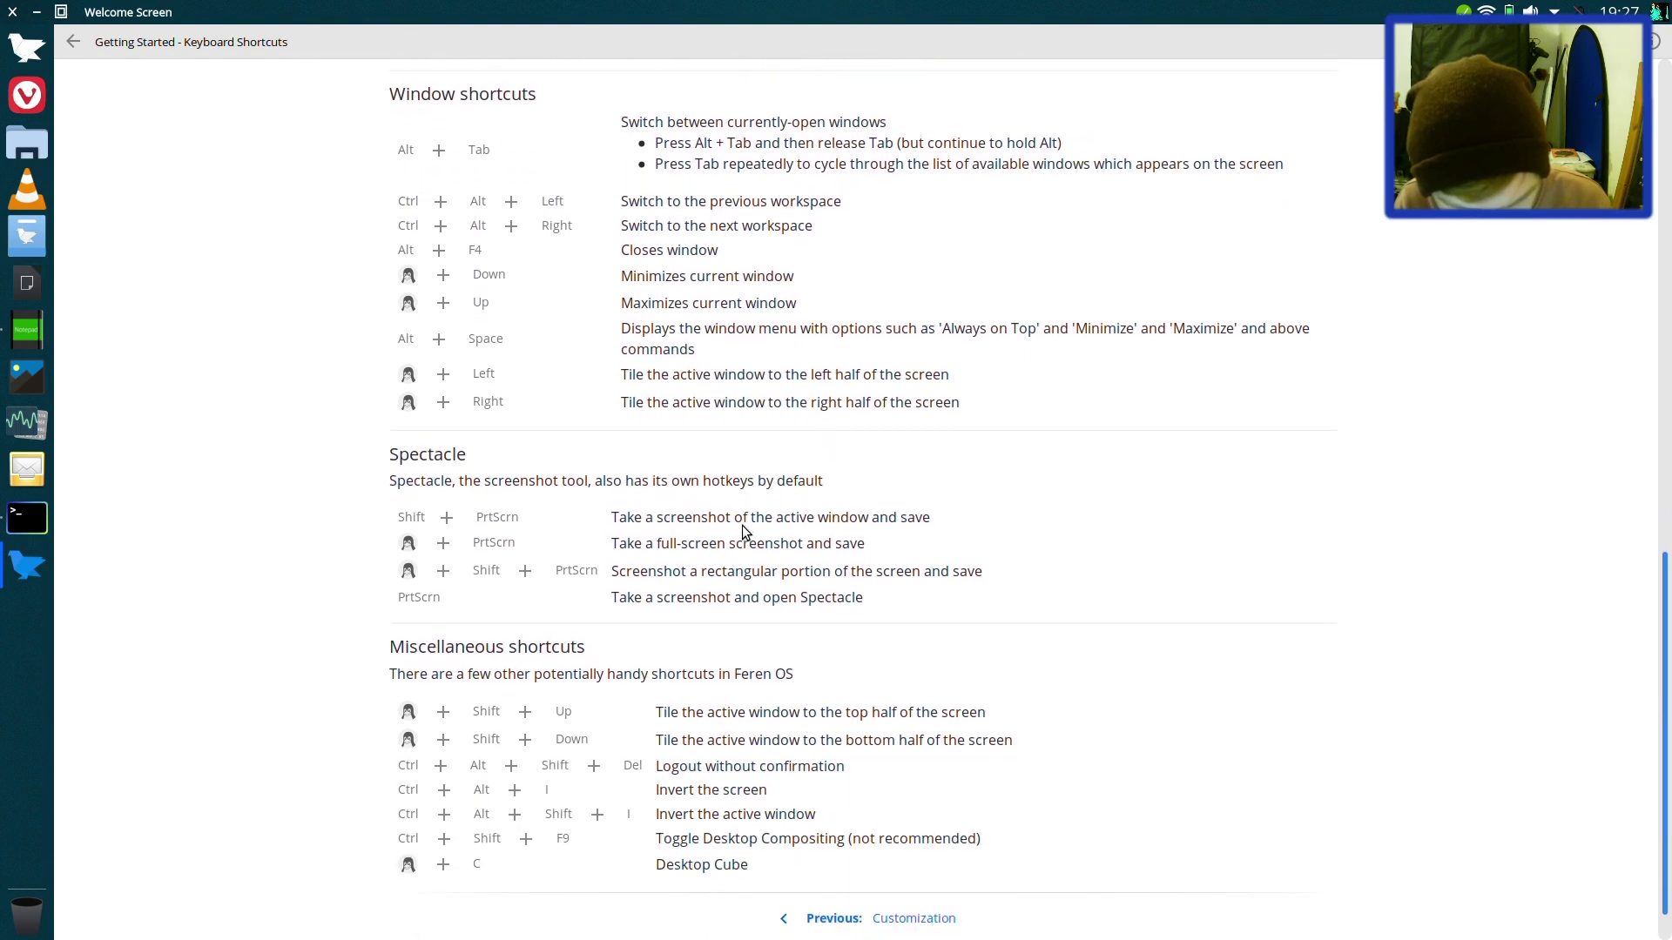
scroll(745, 531, down, 1)
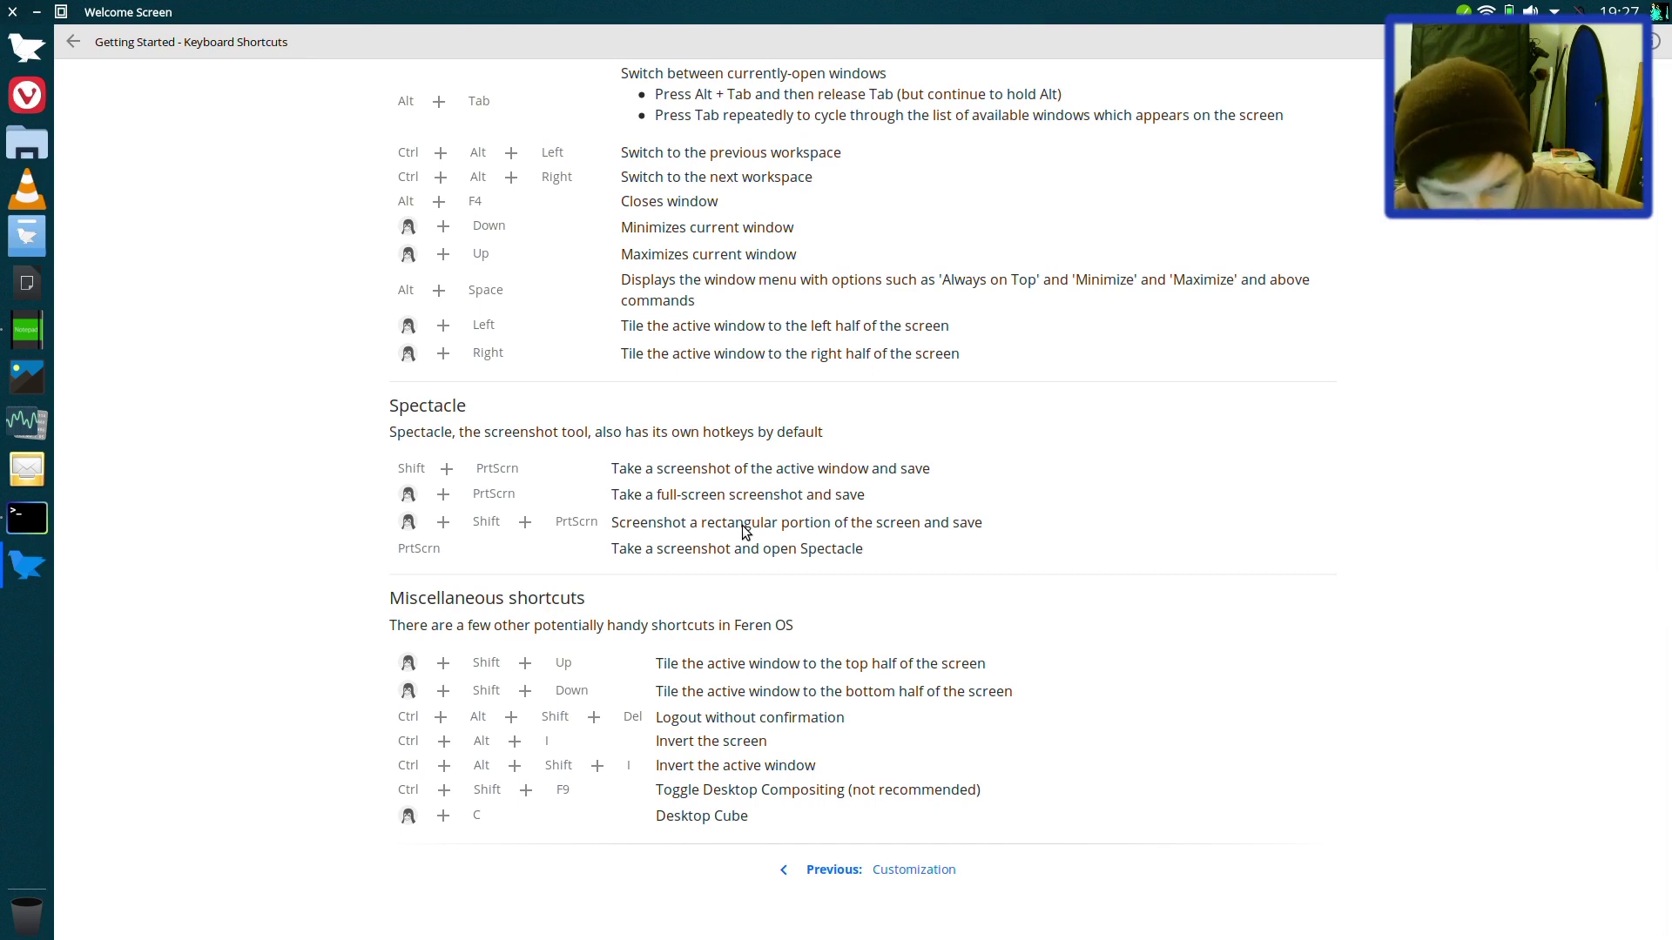
scroll(744, 529, up, 2)
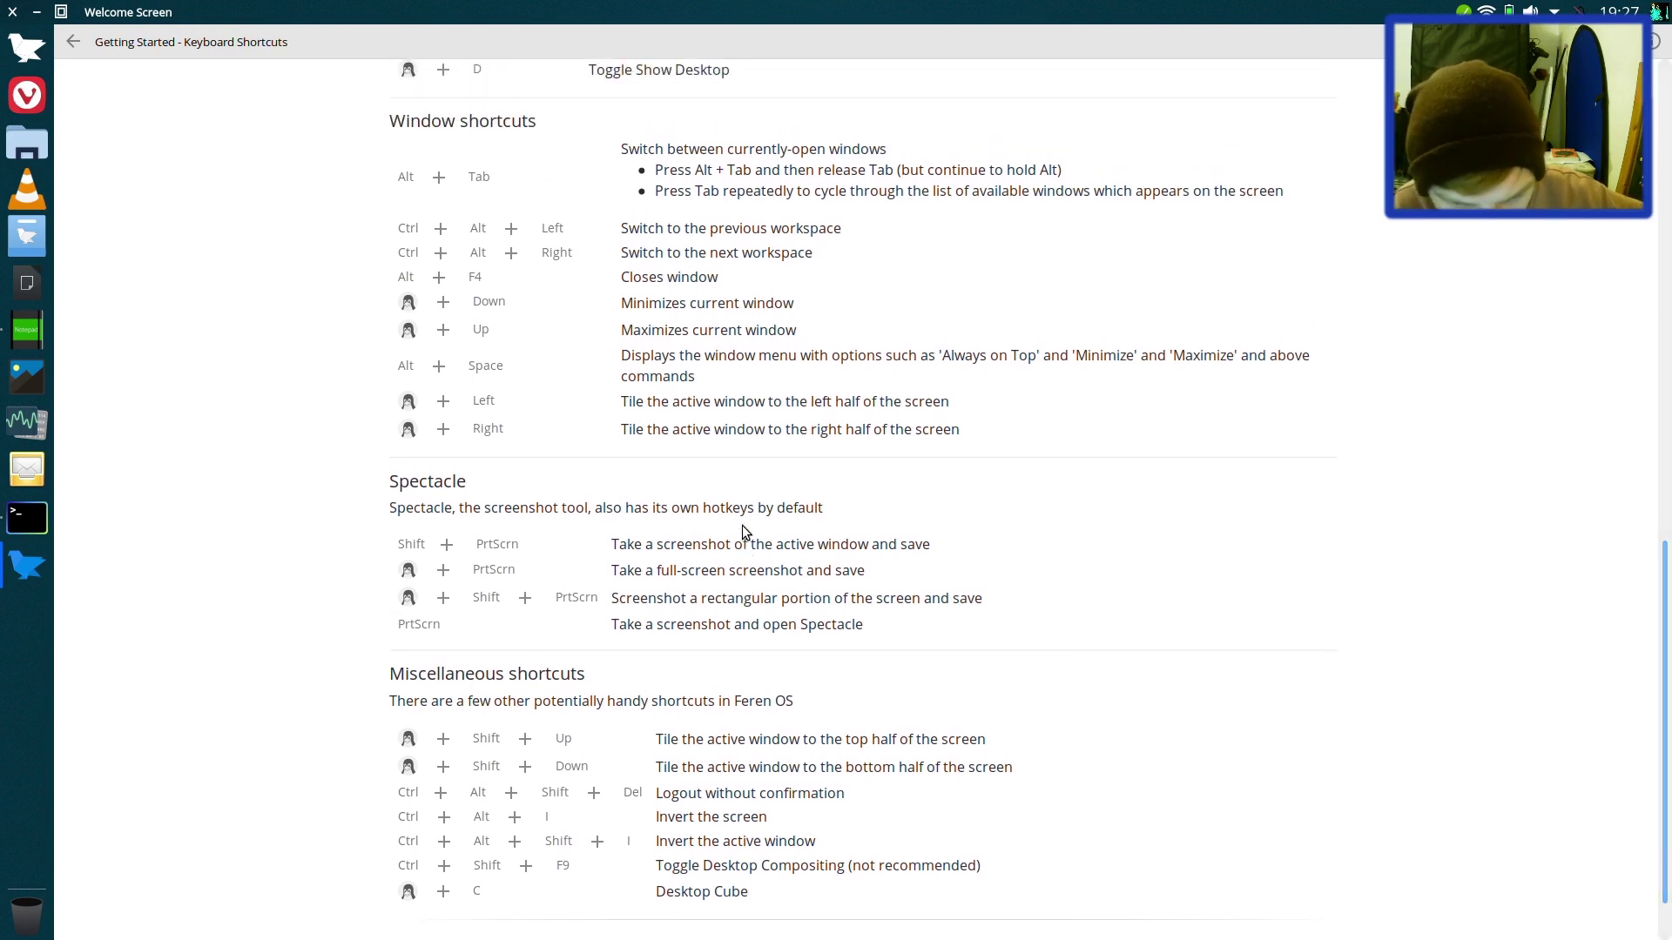
scroll(688, 405, up, 5)
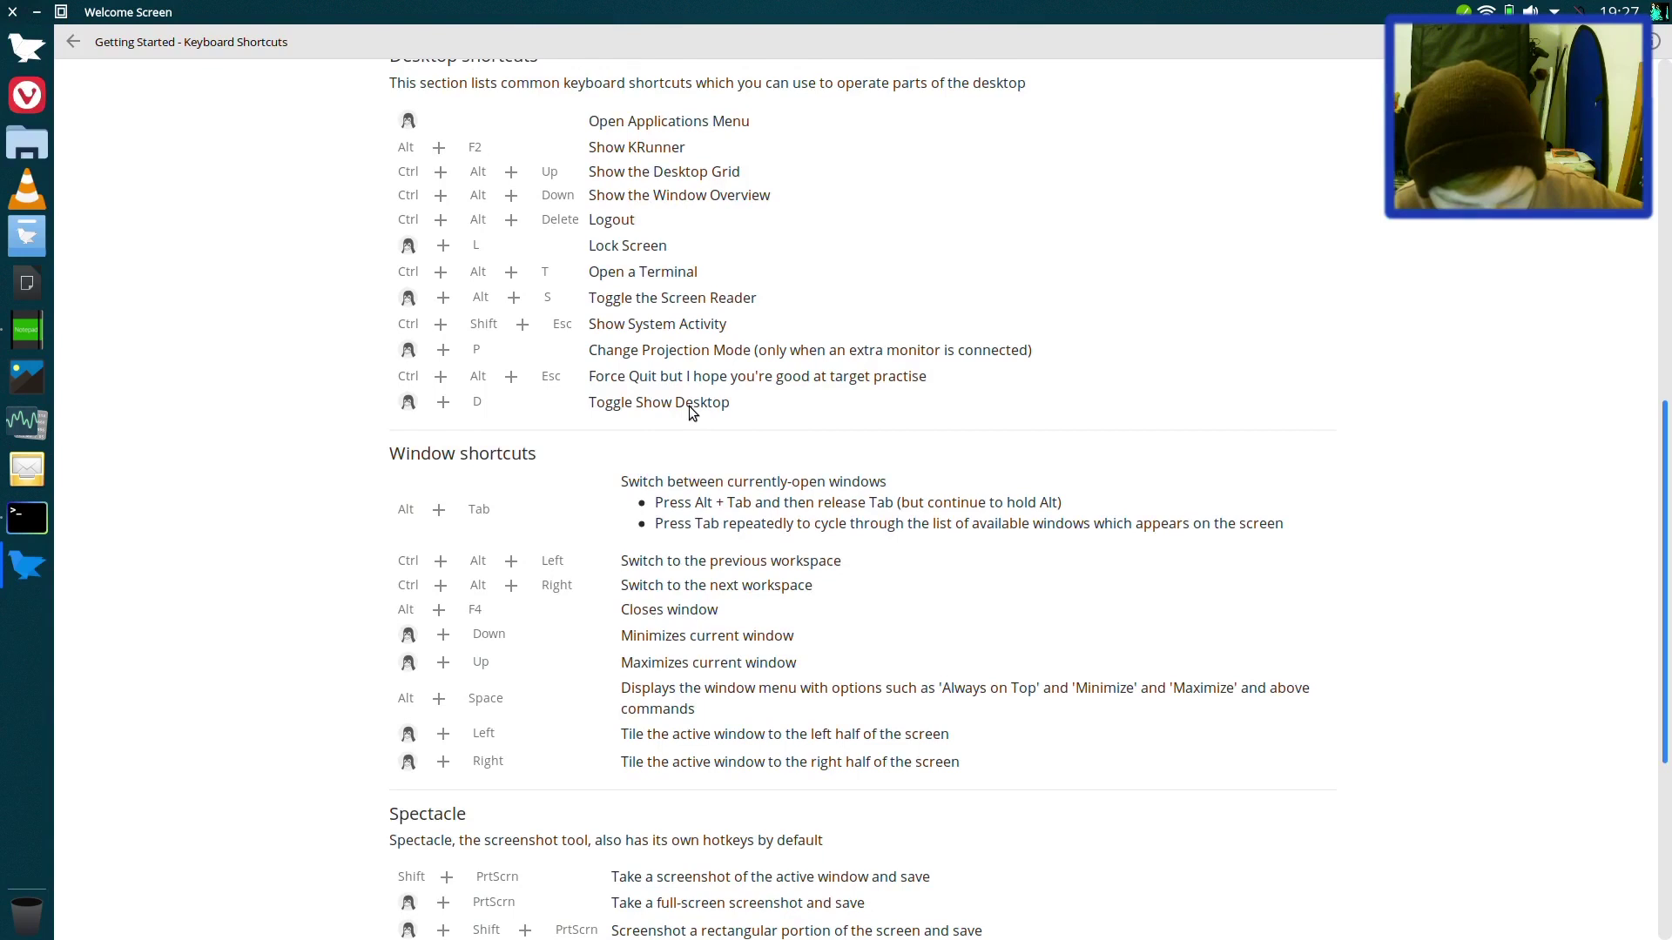
scroll(693, 412, up, 2)
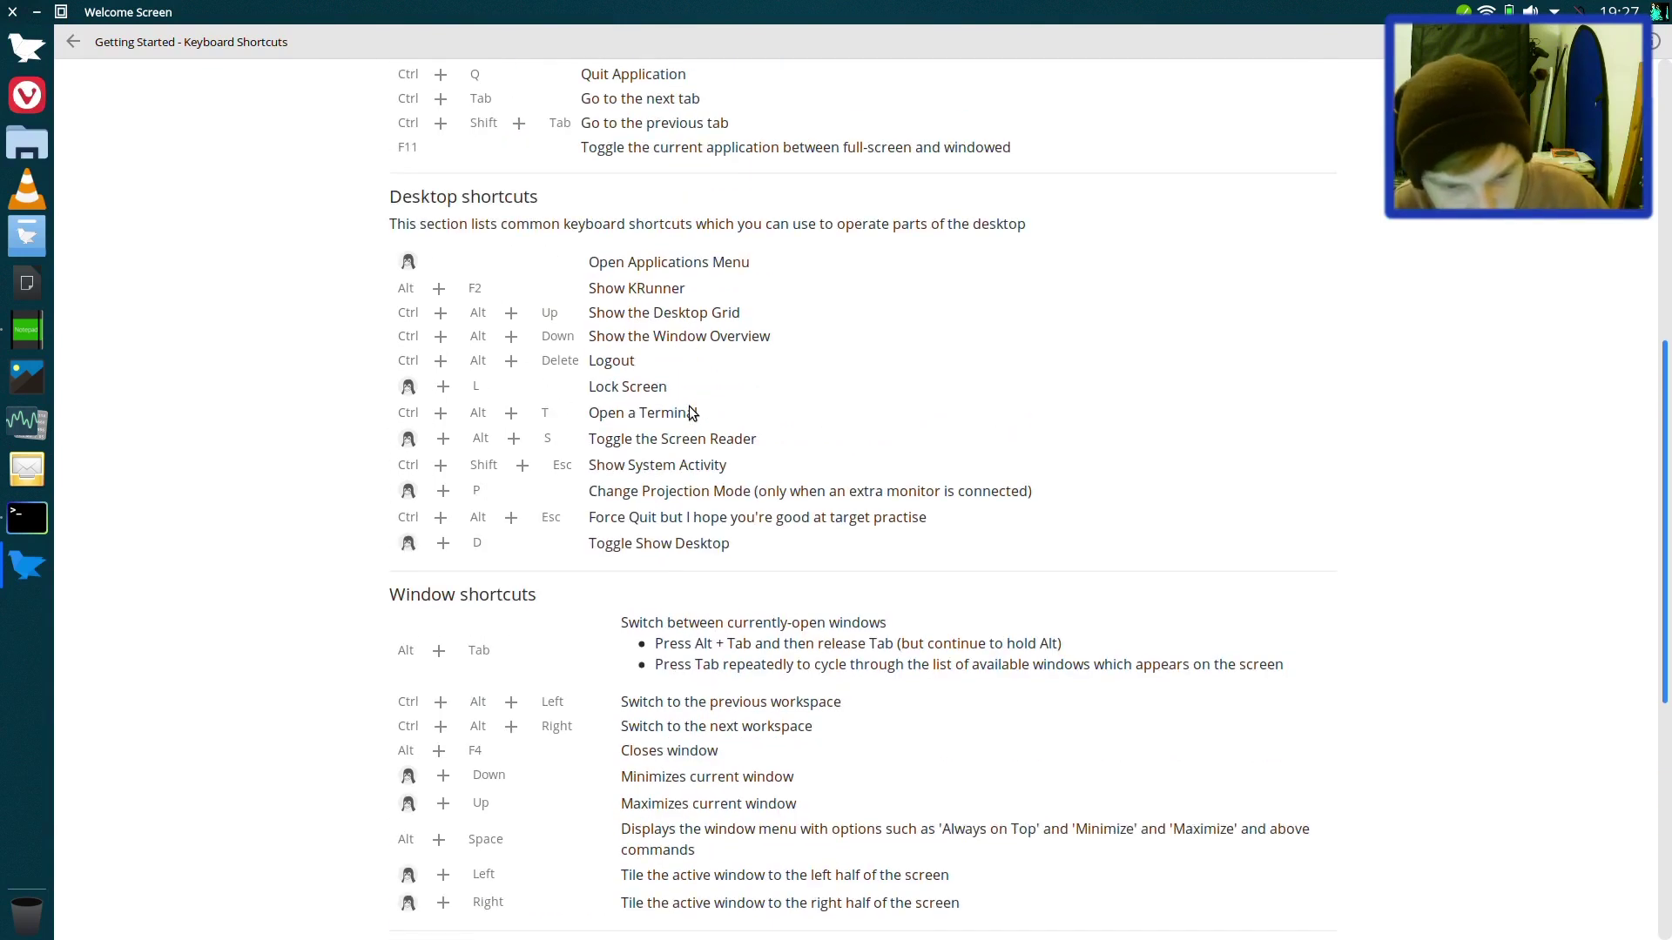
key(super)
key(Escape)
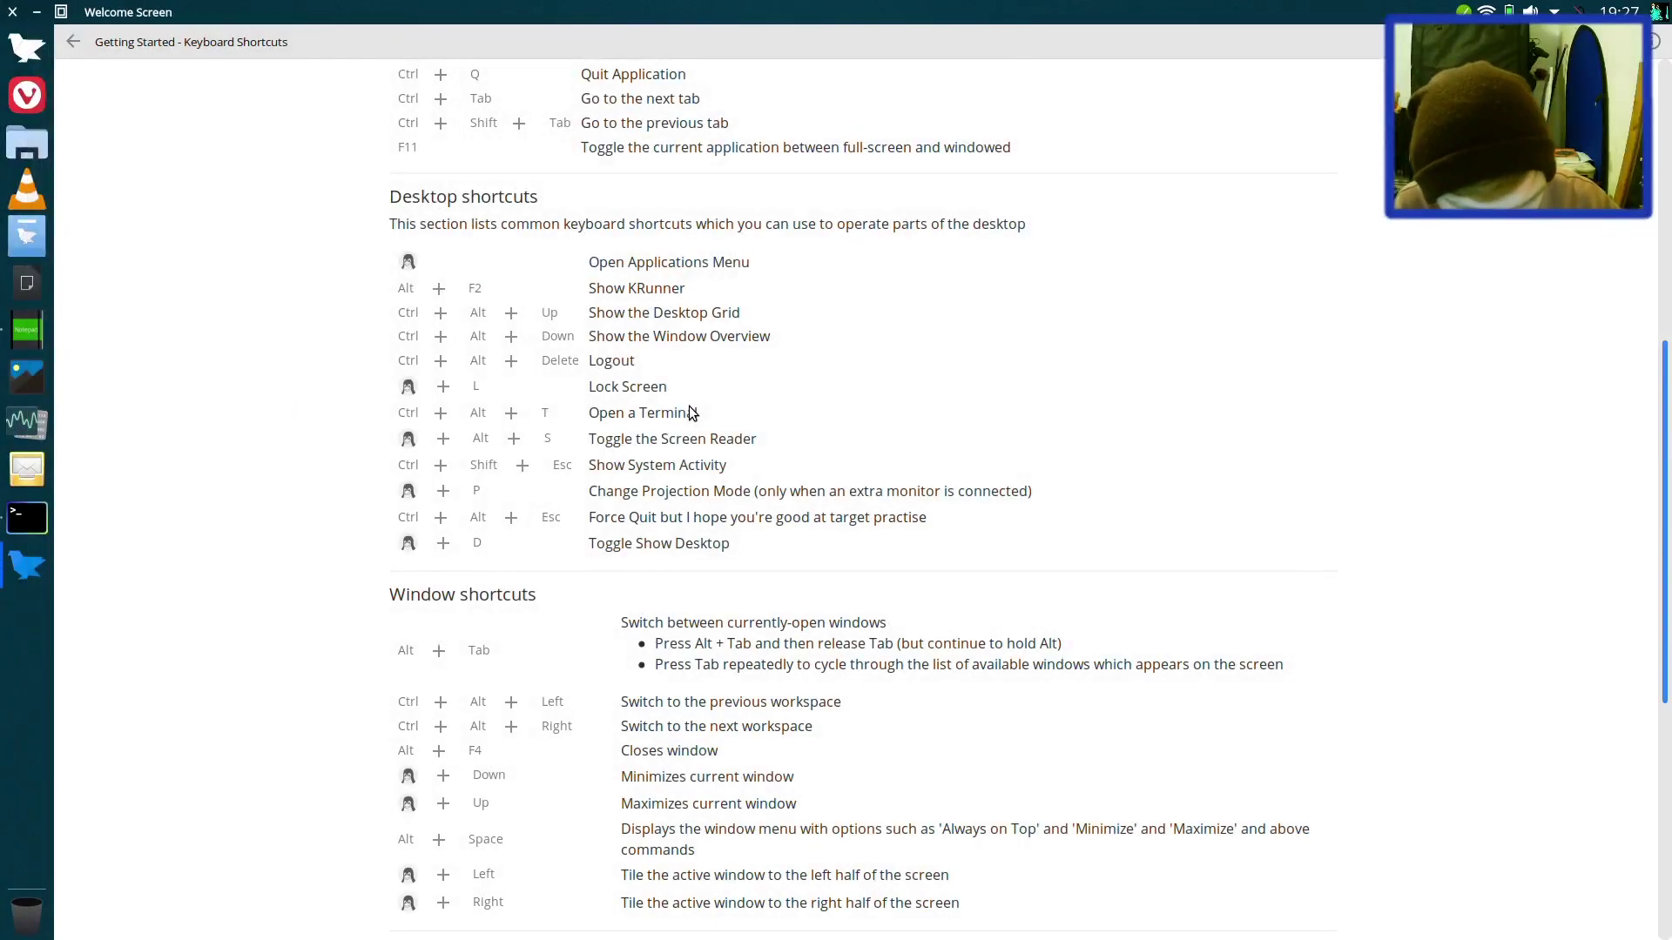
scroll(690, 412, down, 1)
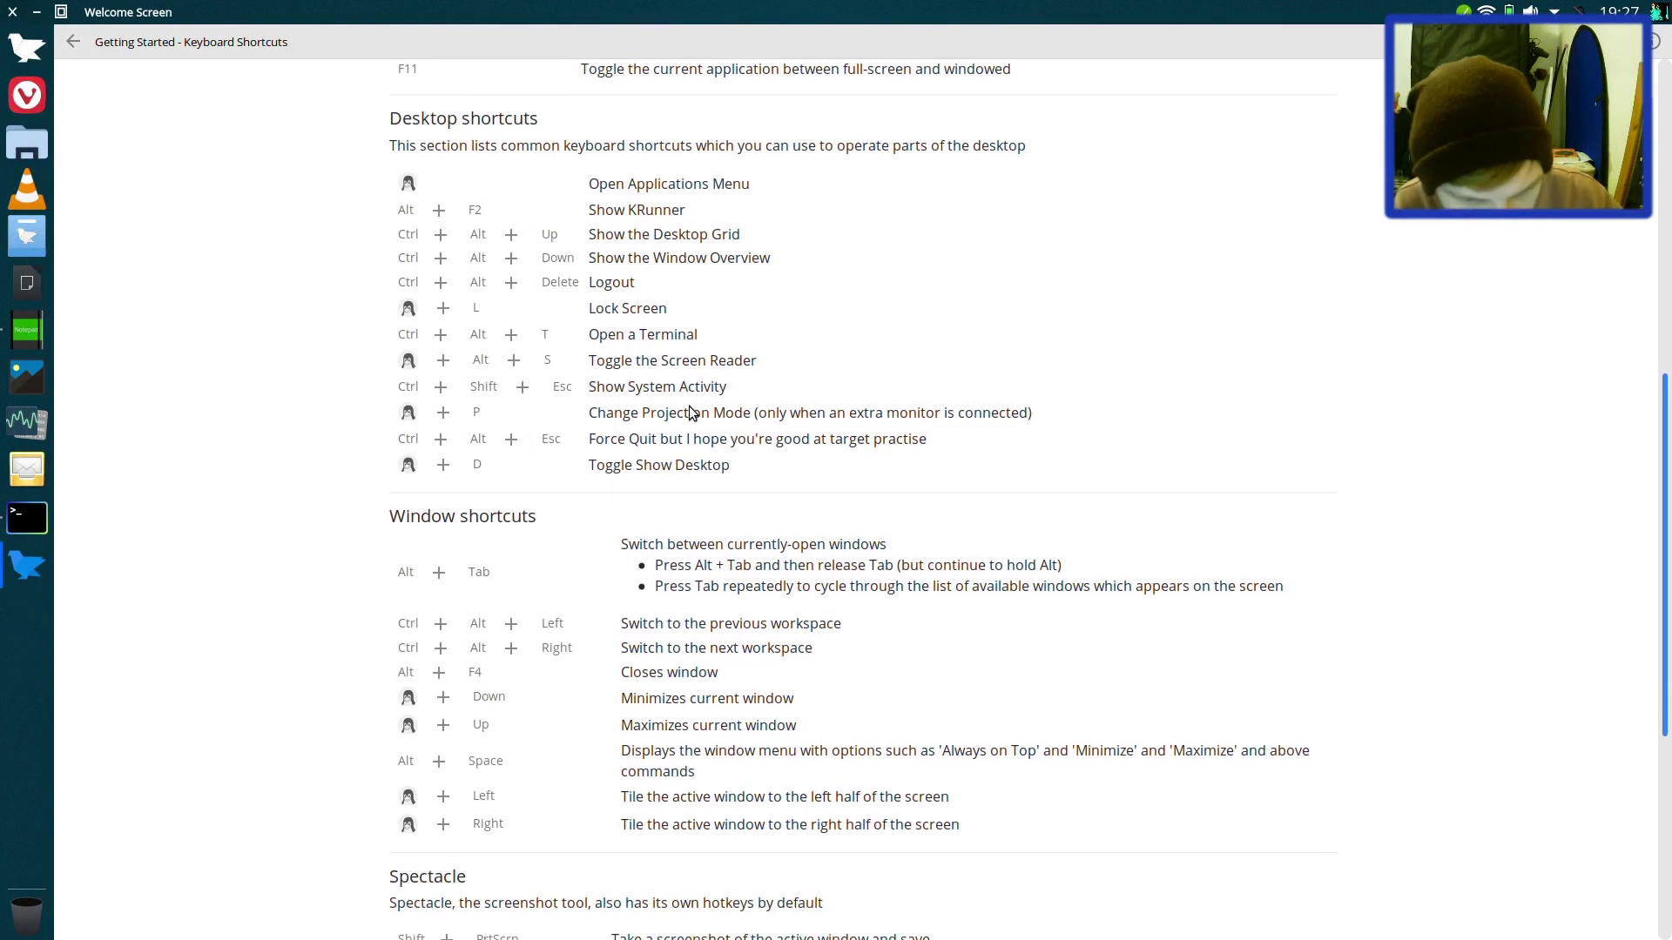
scroll(693, 412, down, 1)
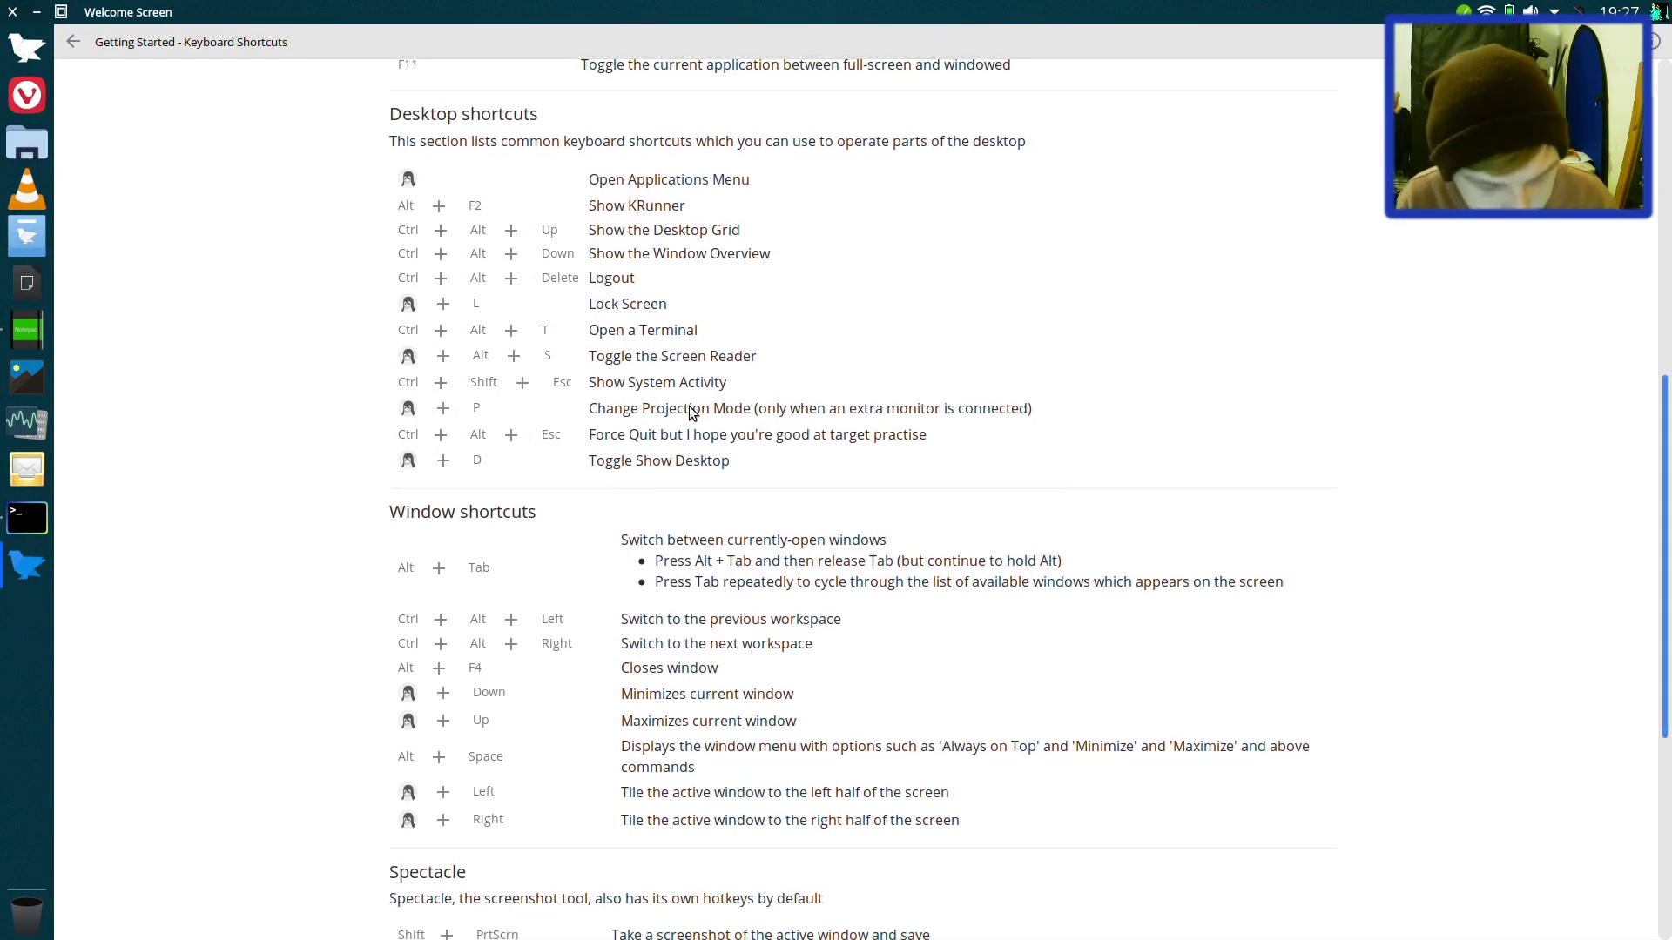
Step: Preview the Desktop Grid, then open a Konsole terminal on an empty desktop
key(ctrl+alt+Up)
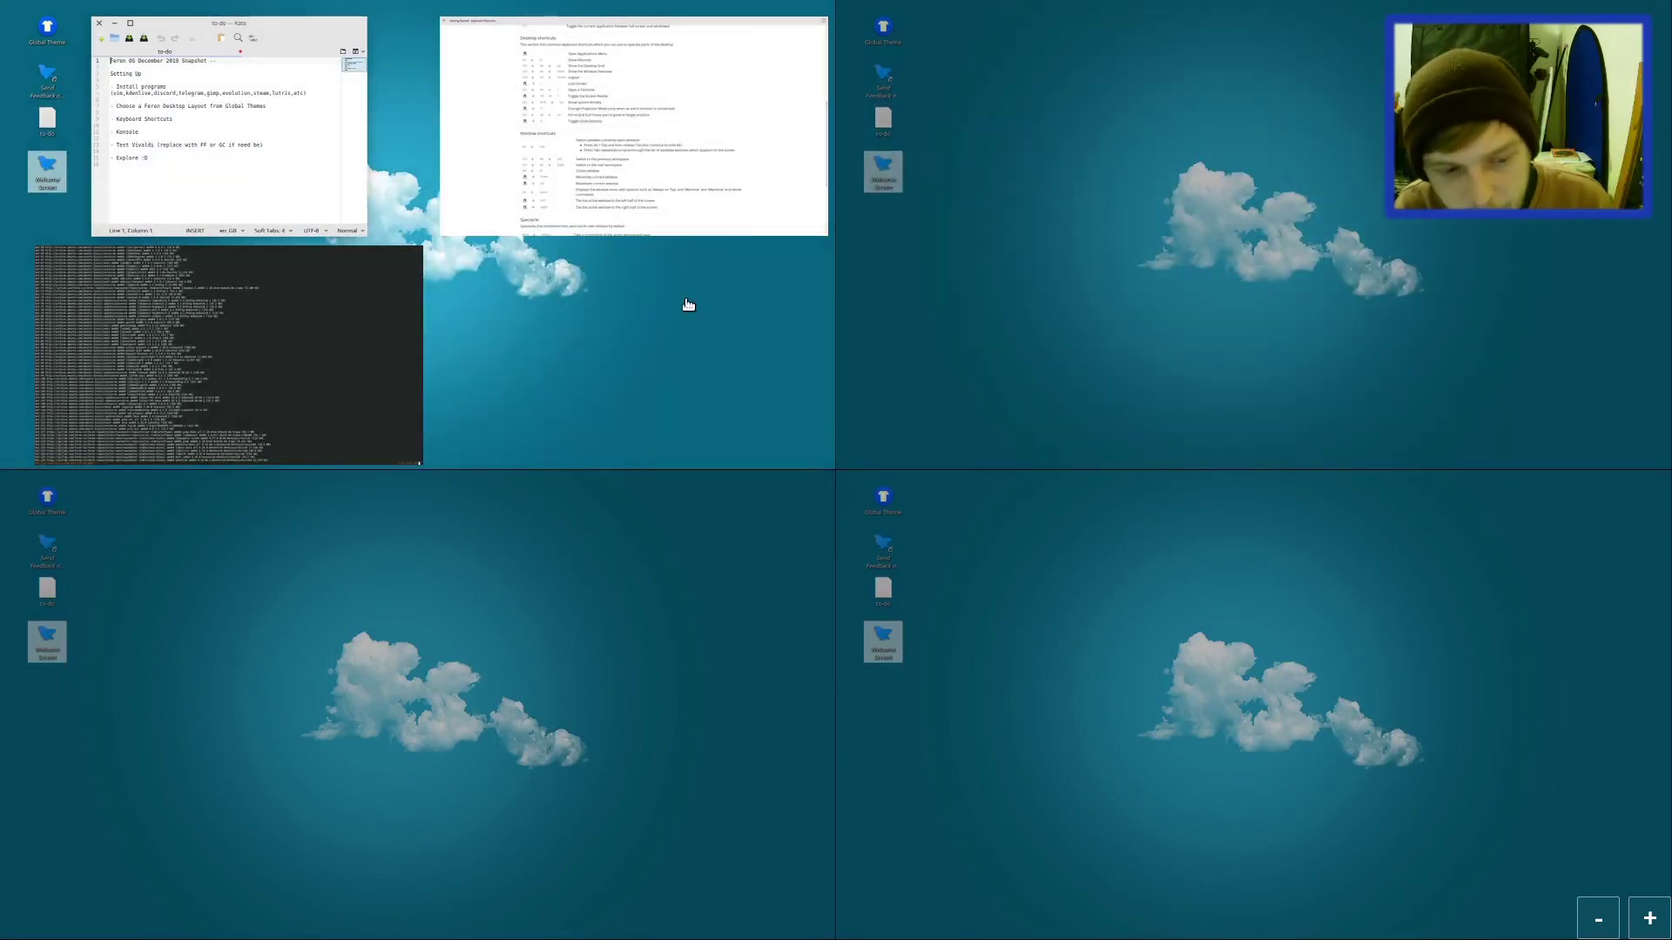
click(686, 301)
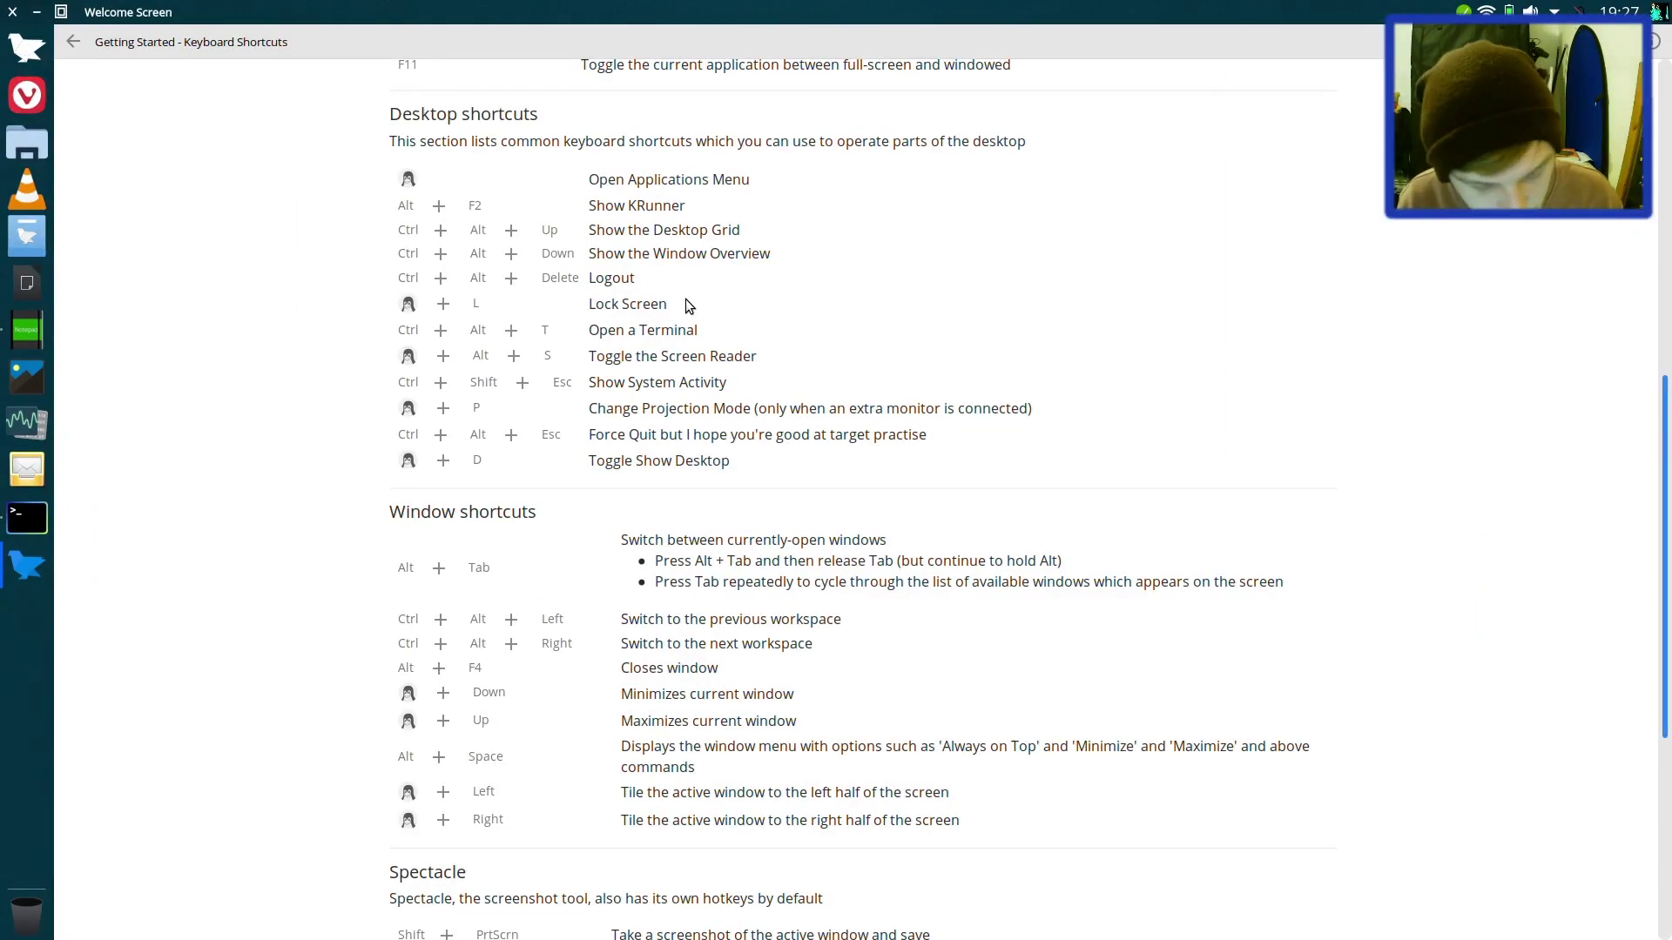
key(ctrl+alt+Right)
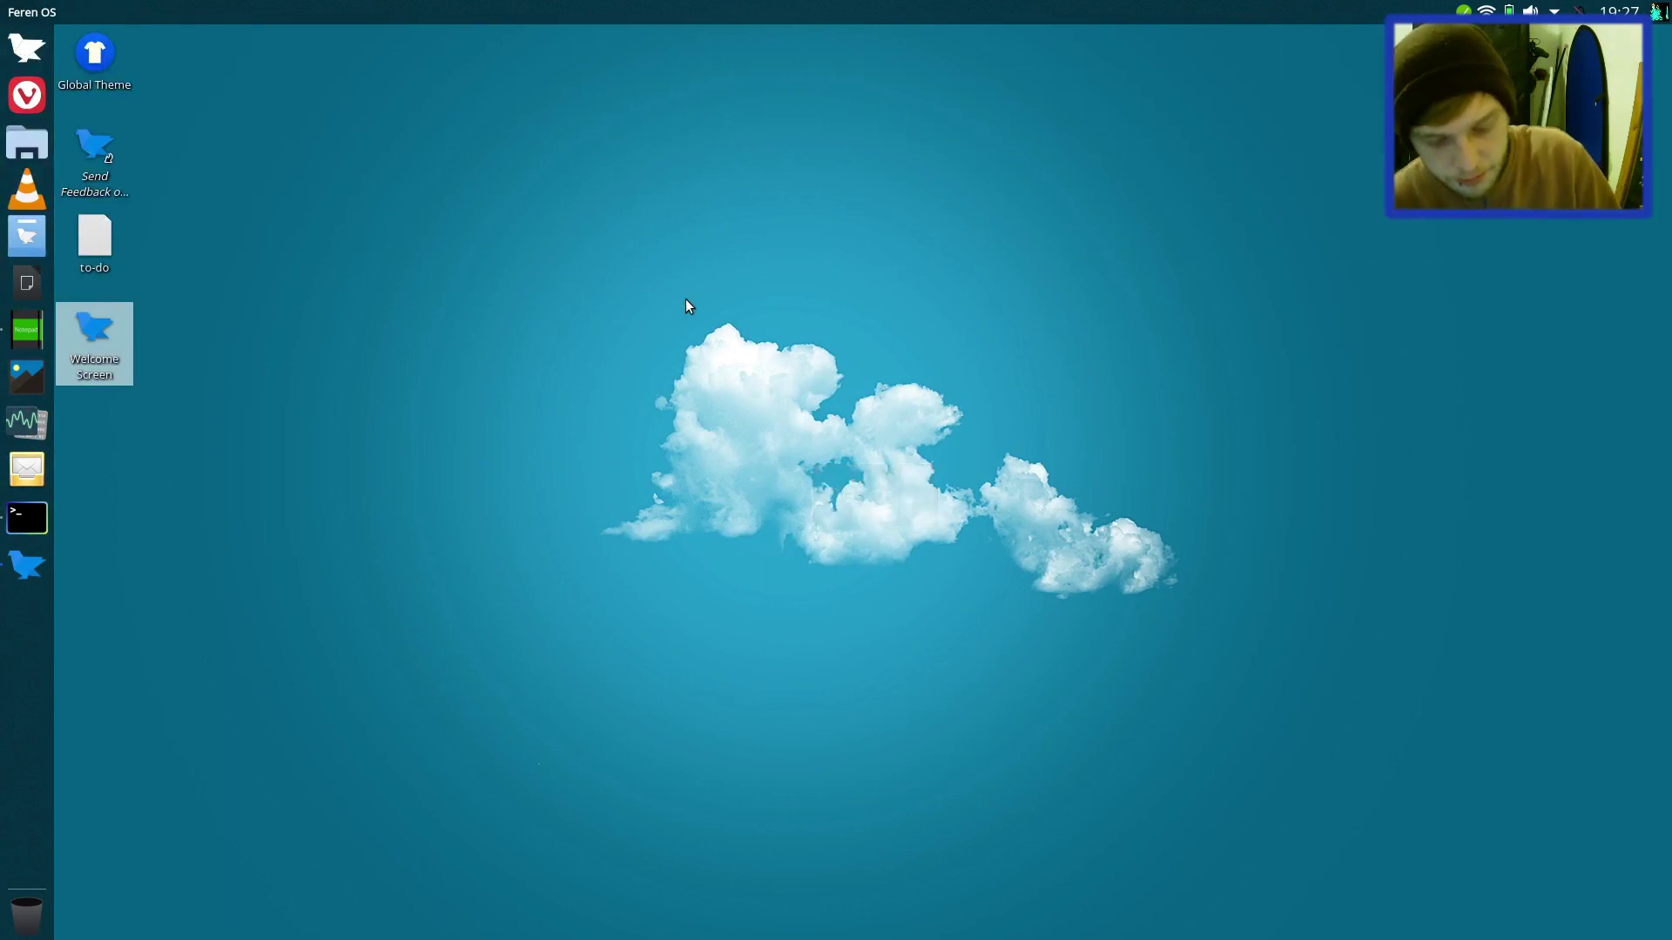
key(ctrl+alt+t)
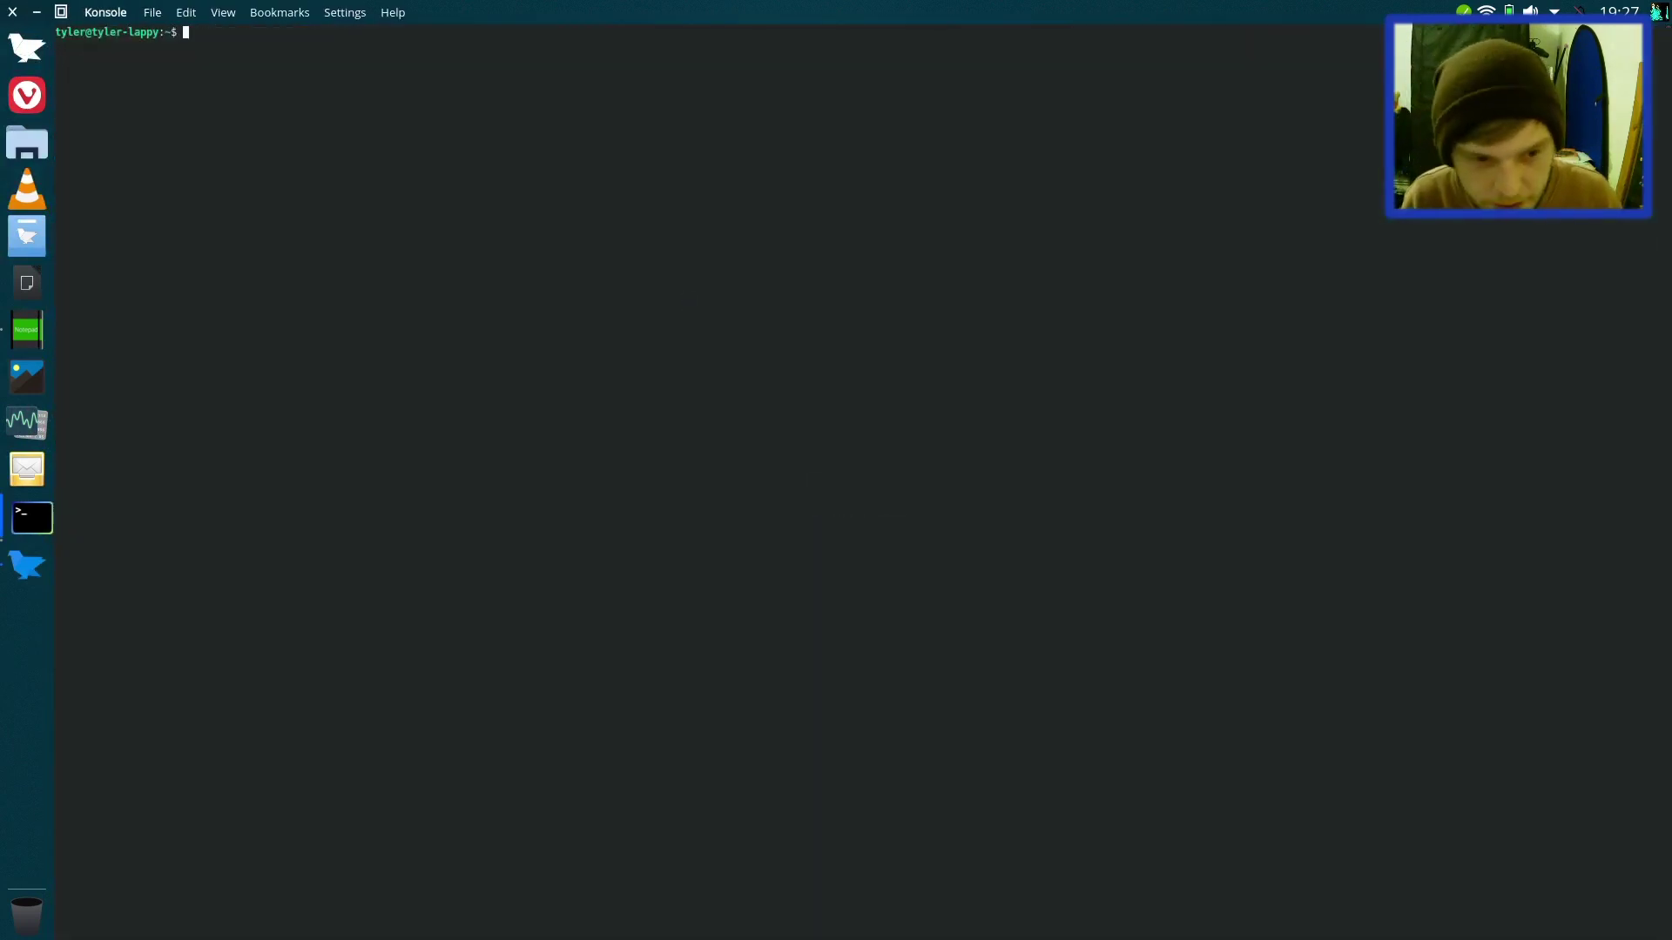
Step: In the desktop overview, move Konsole to desktop 2 and the shortcuts guide to desktop 4
key(ctrl+F8)
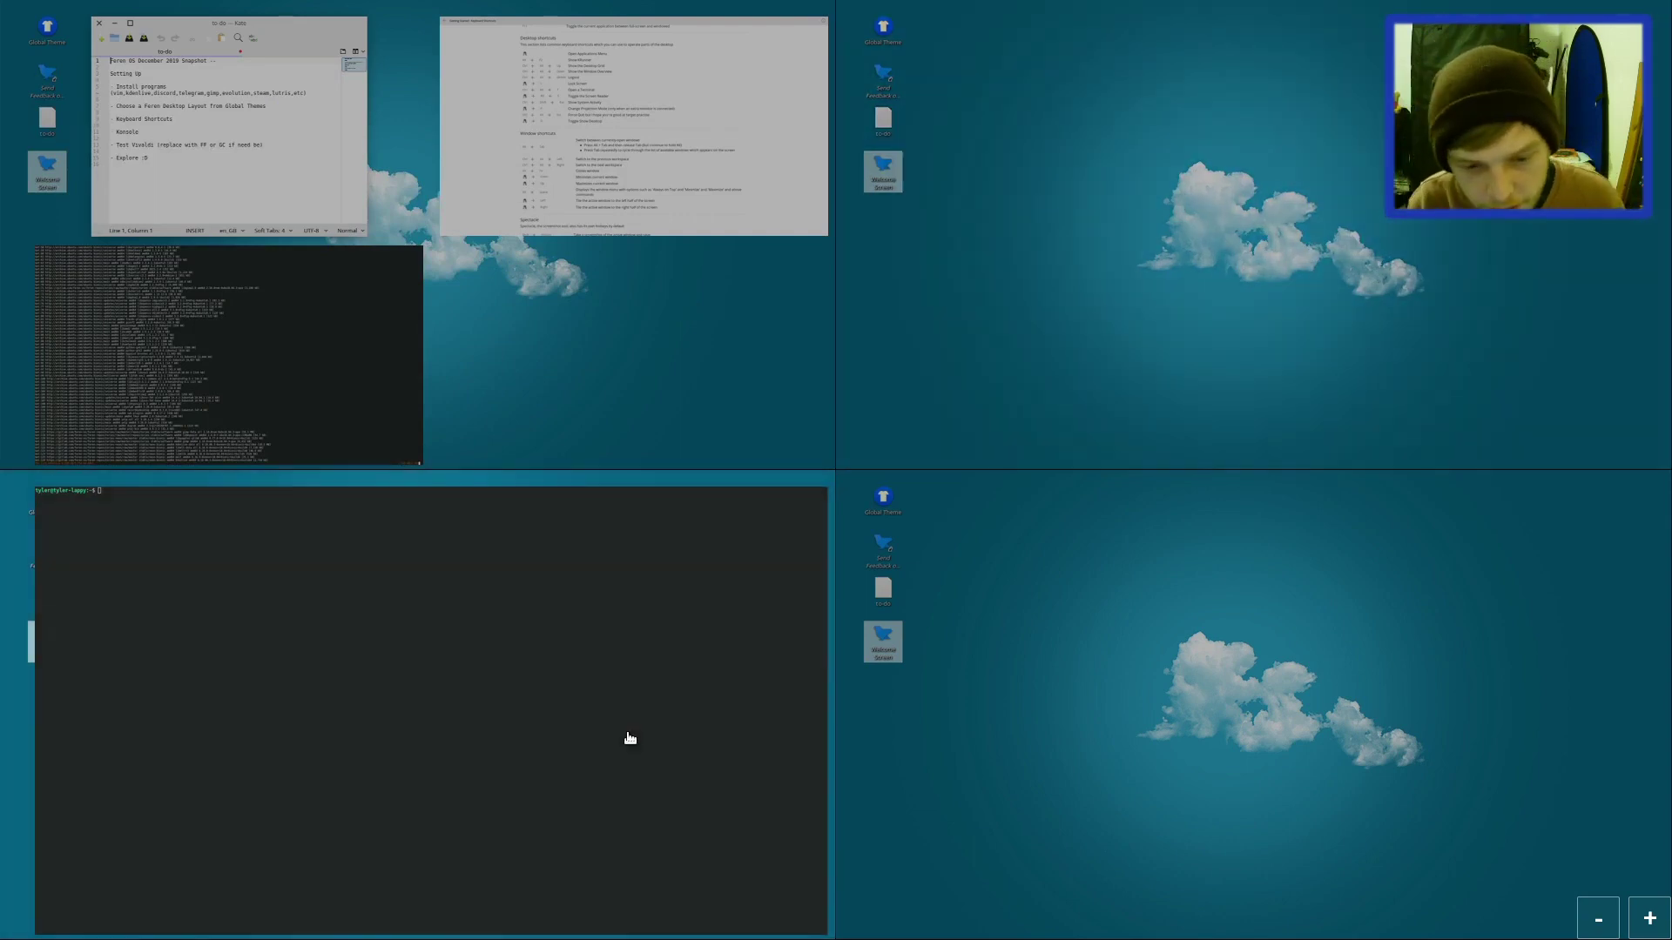
drag(627, 740, 1377, 236)
drag(559, 194, 1104, 679)
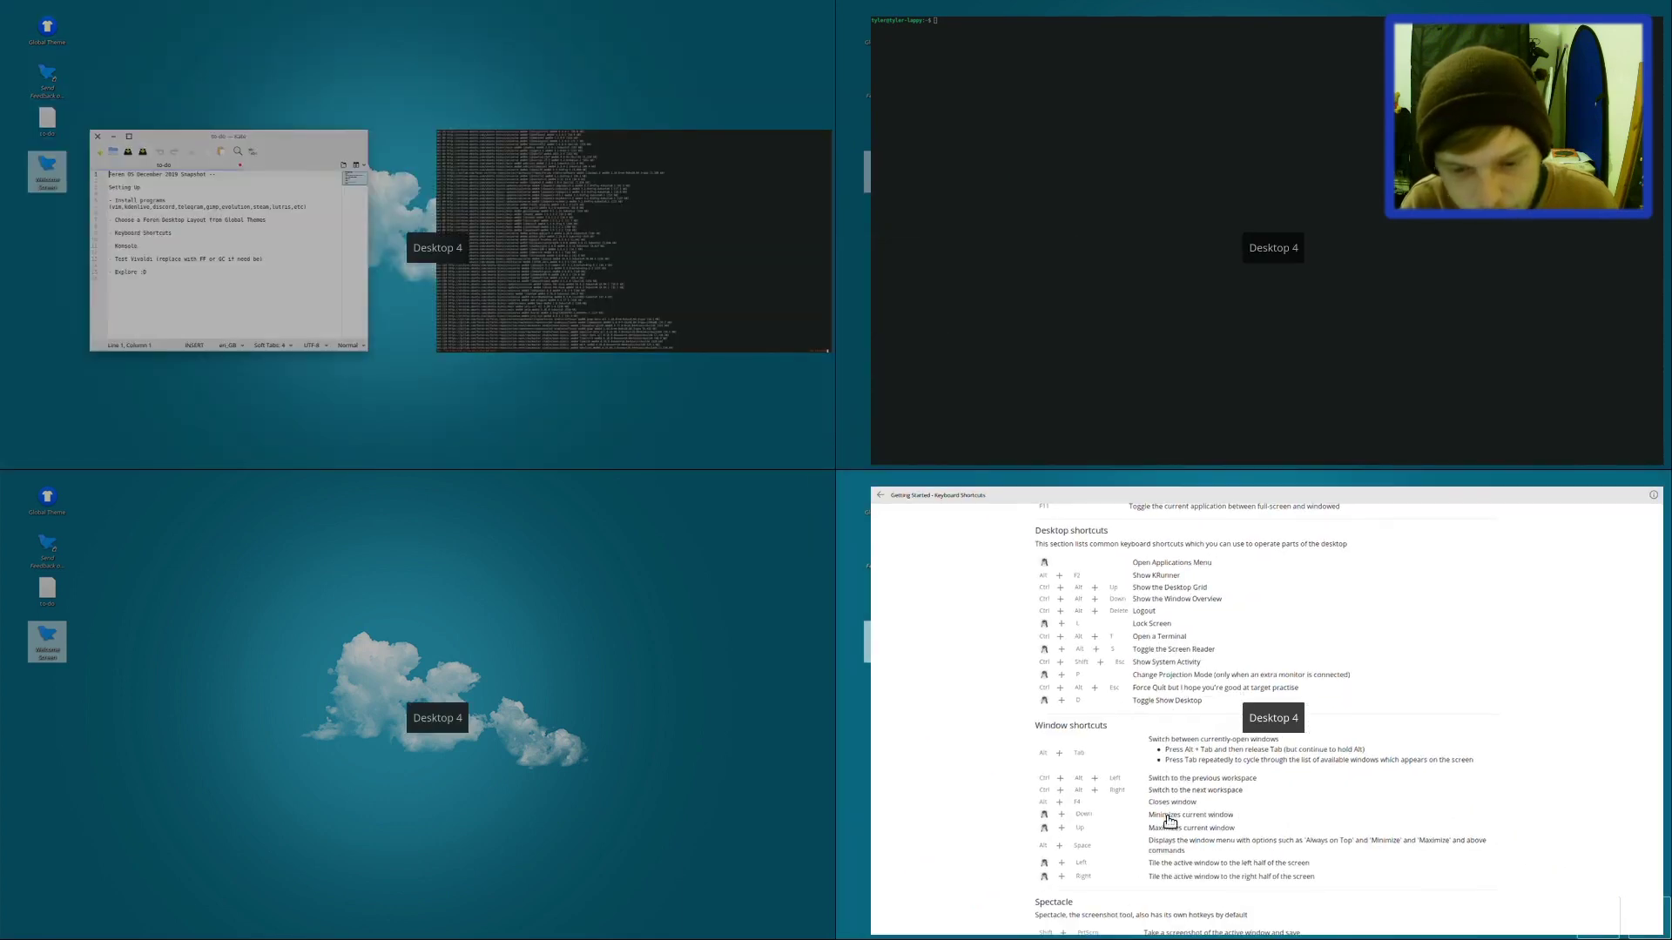
click(489, 272)
Step: Cycle through the desktops with Ctrl+F2, F3 and F1, ending on desktop 4
key(ctrl+F2)
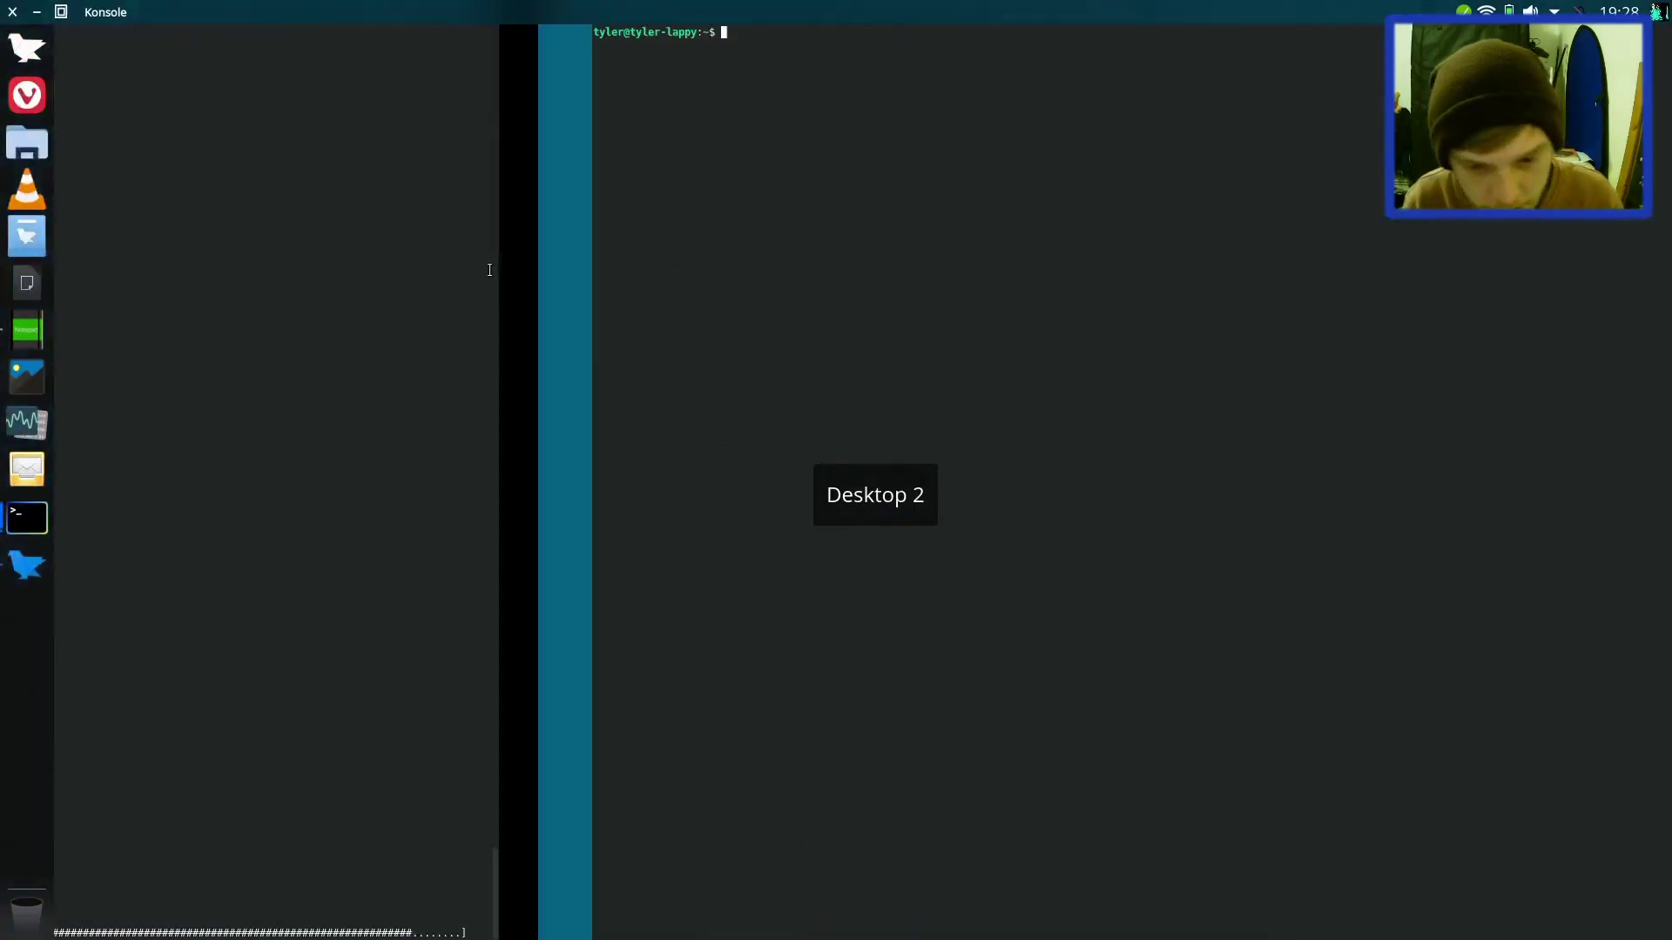
key(ctrl+F3)
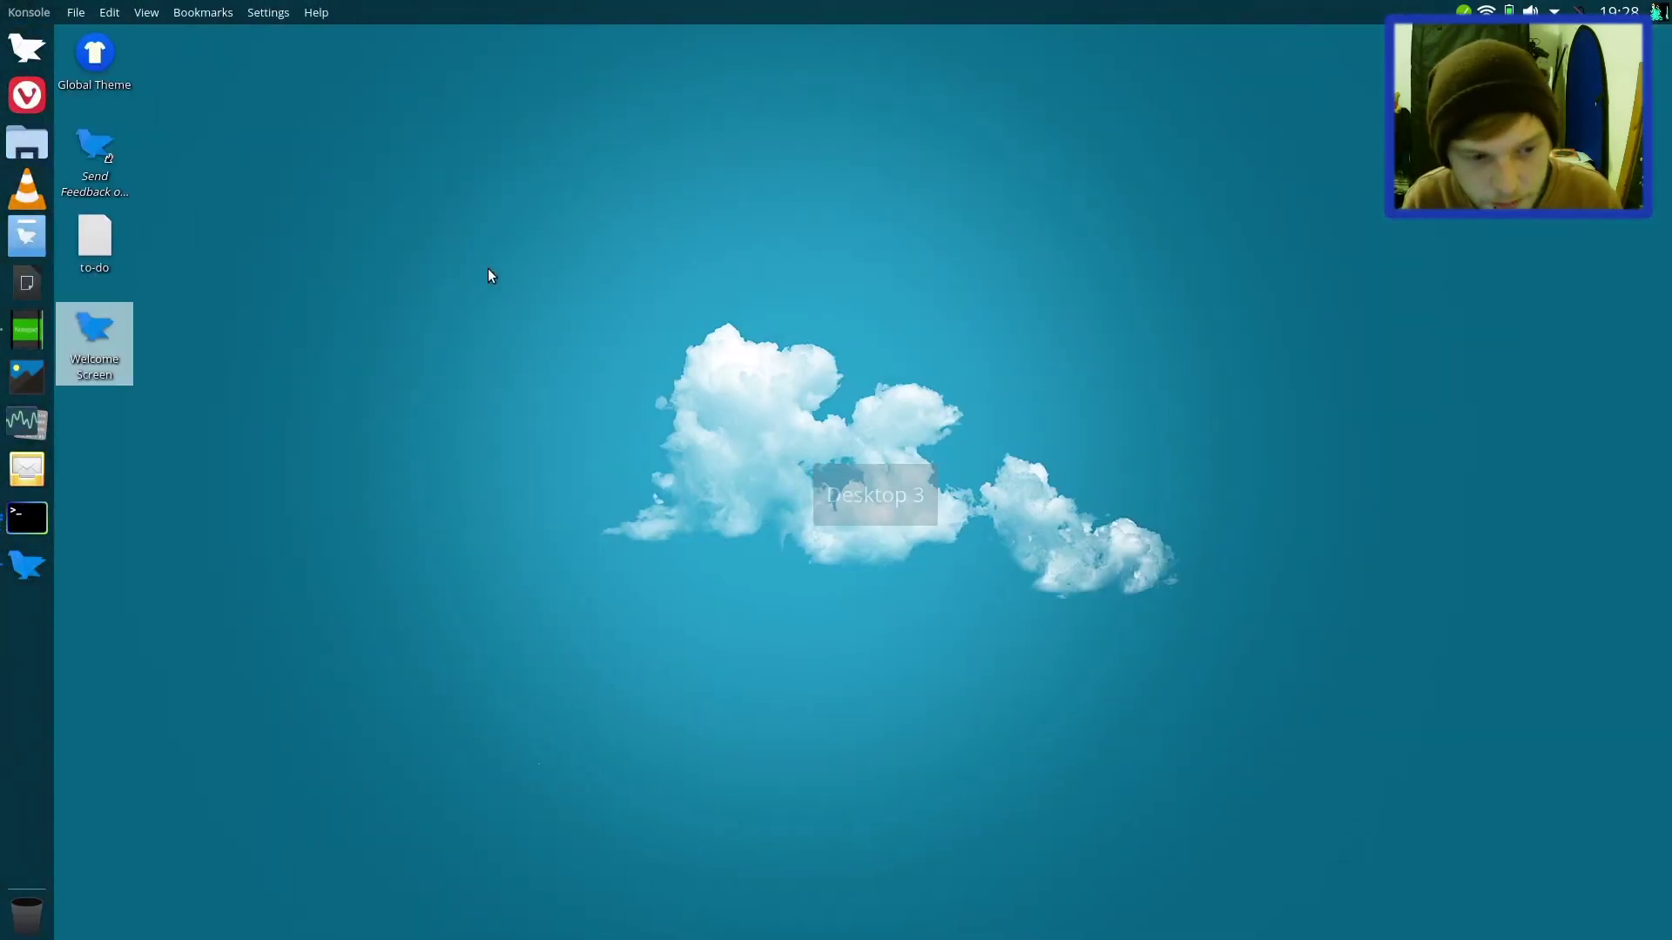
key(ctrl+F1)
key(ctrl+F4)
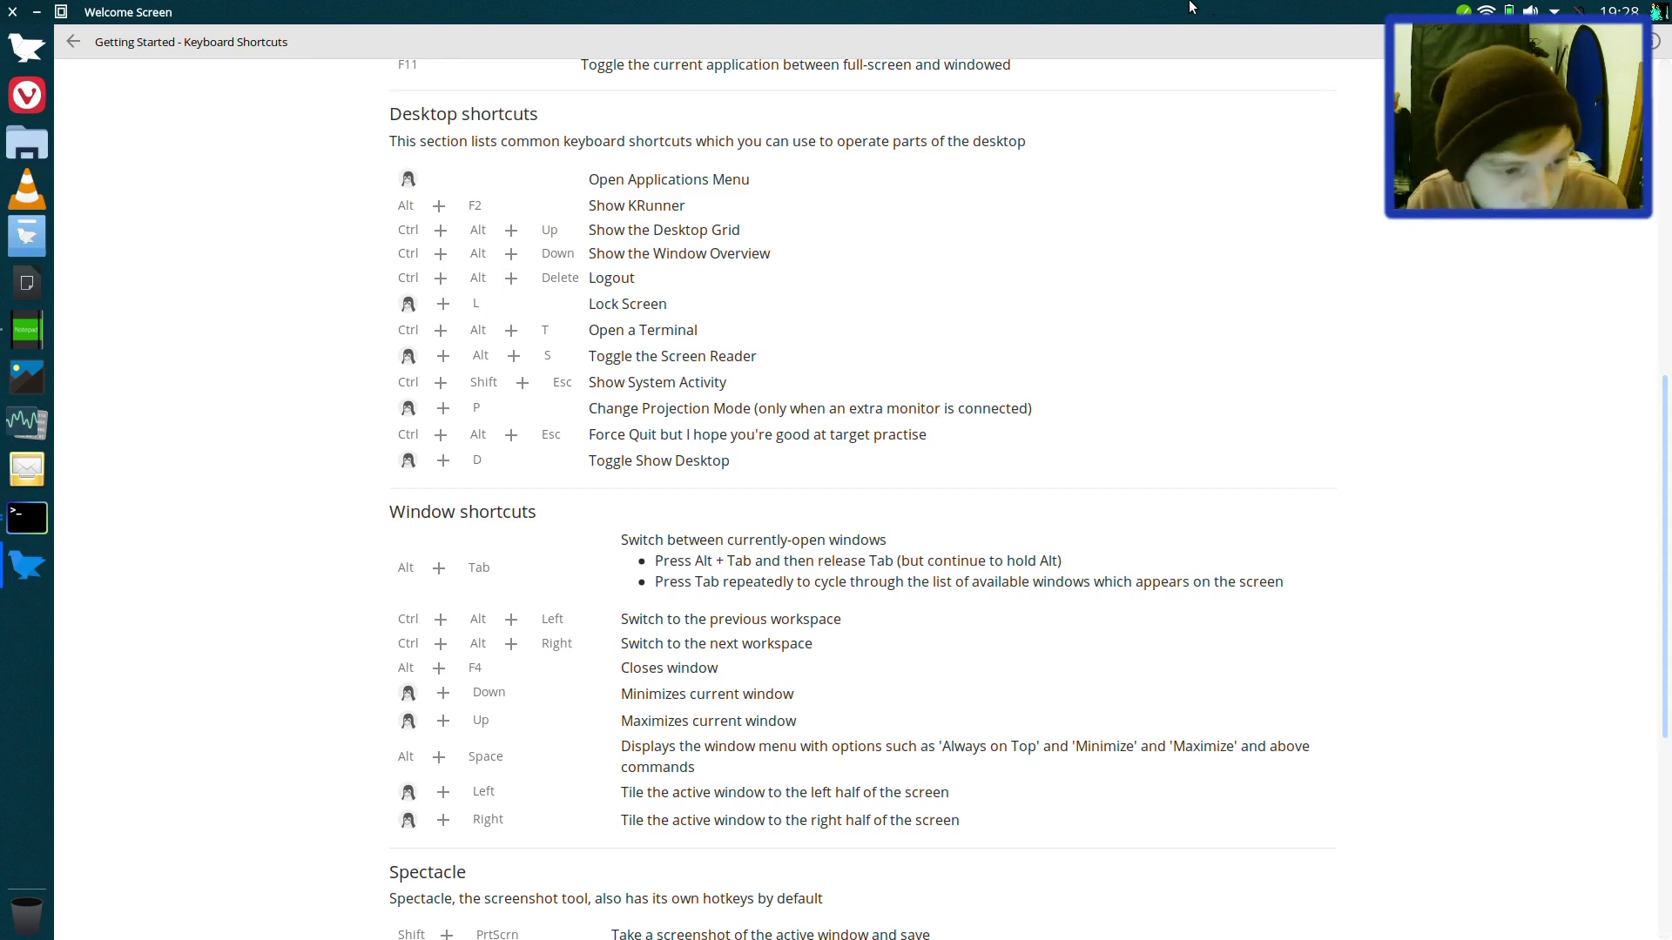
Step: Close the Welcome Screen and switch to the Konsole window with the install output
click(13, 12)
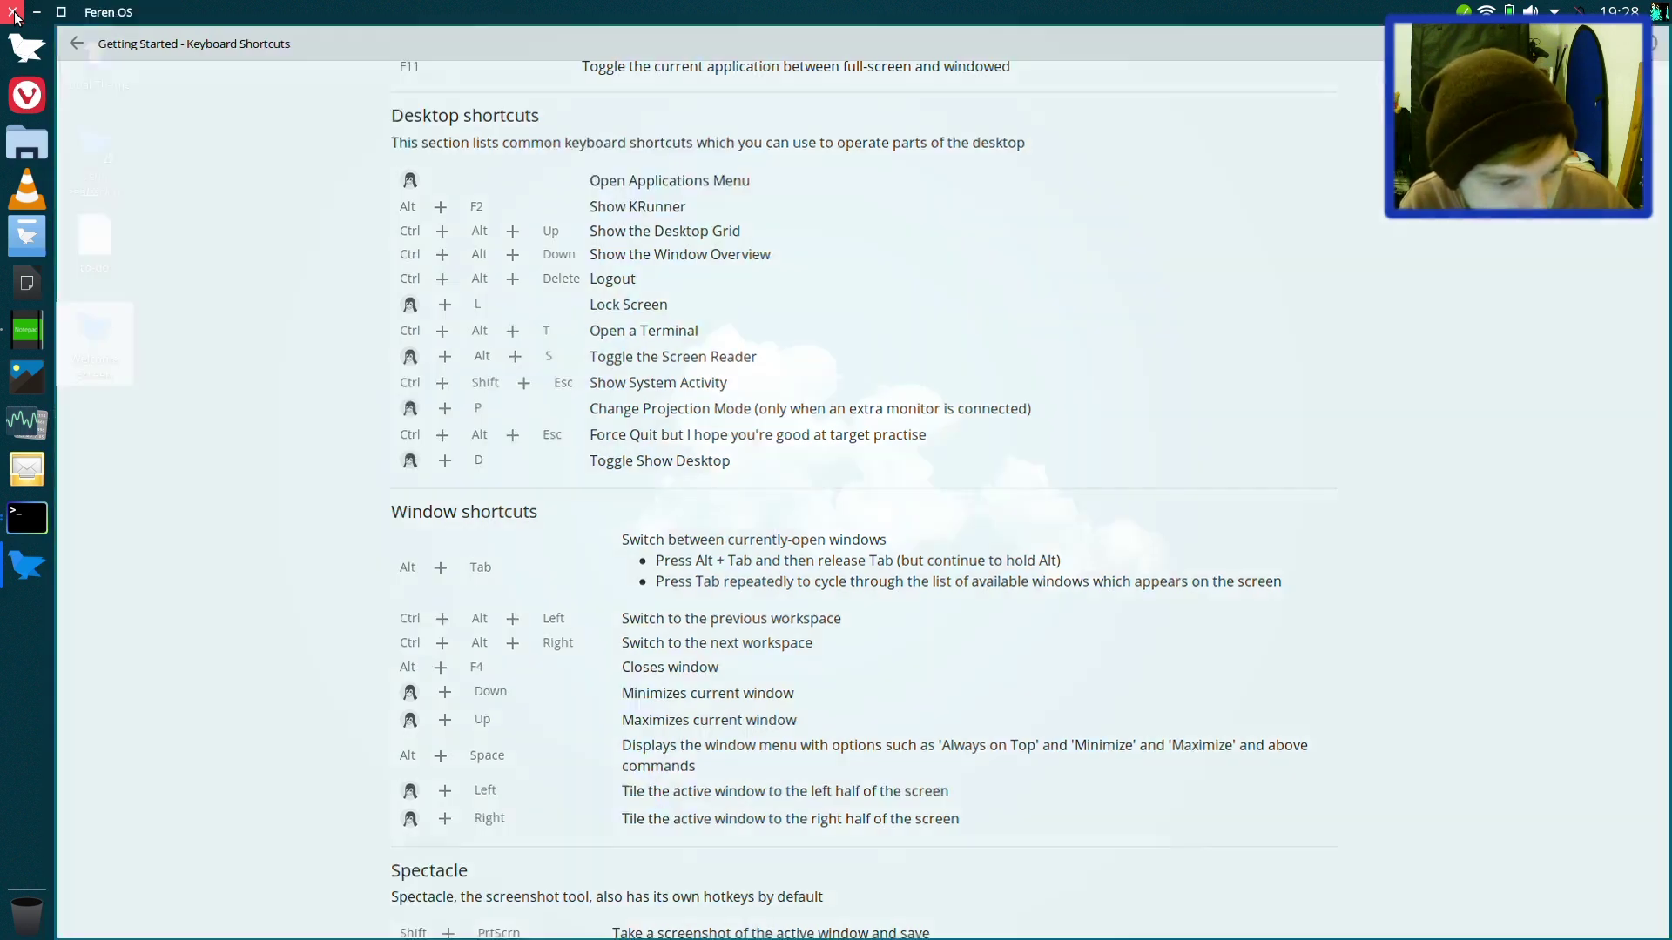
click(27, 518)
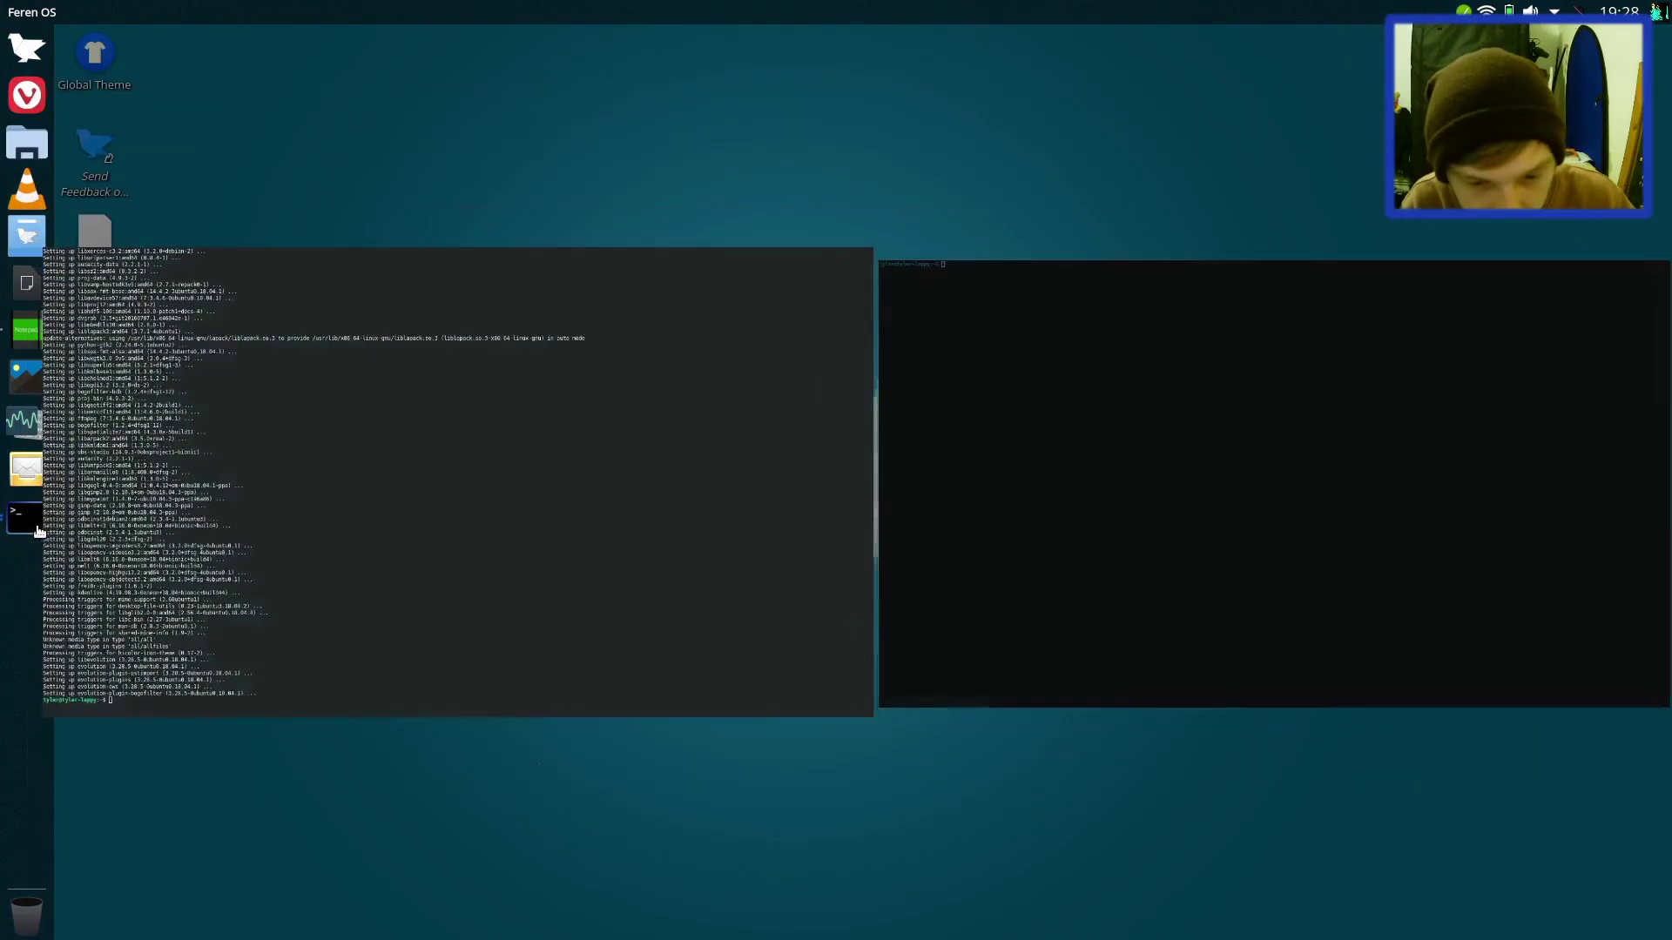
click(595, 469)
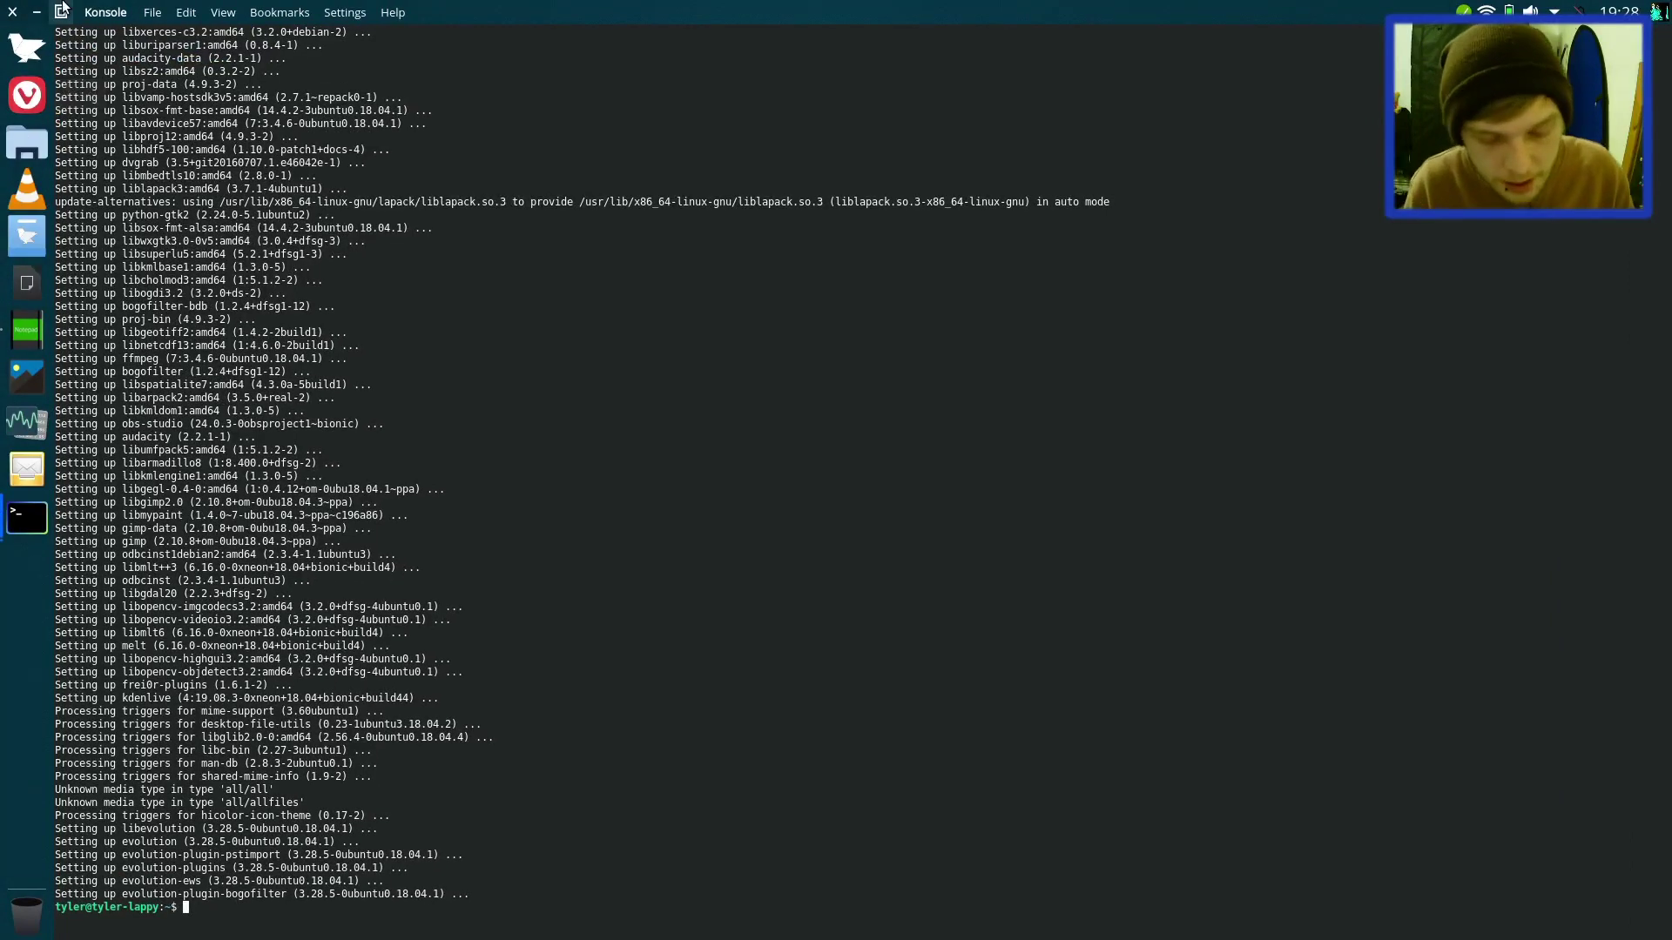
Step: Launch Kdenlive from a launcher search, then look up 'obs' and cancel
key(super)
text(kdel)
key(BackSpace)
key(BackSpace)
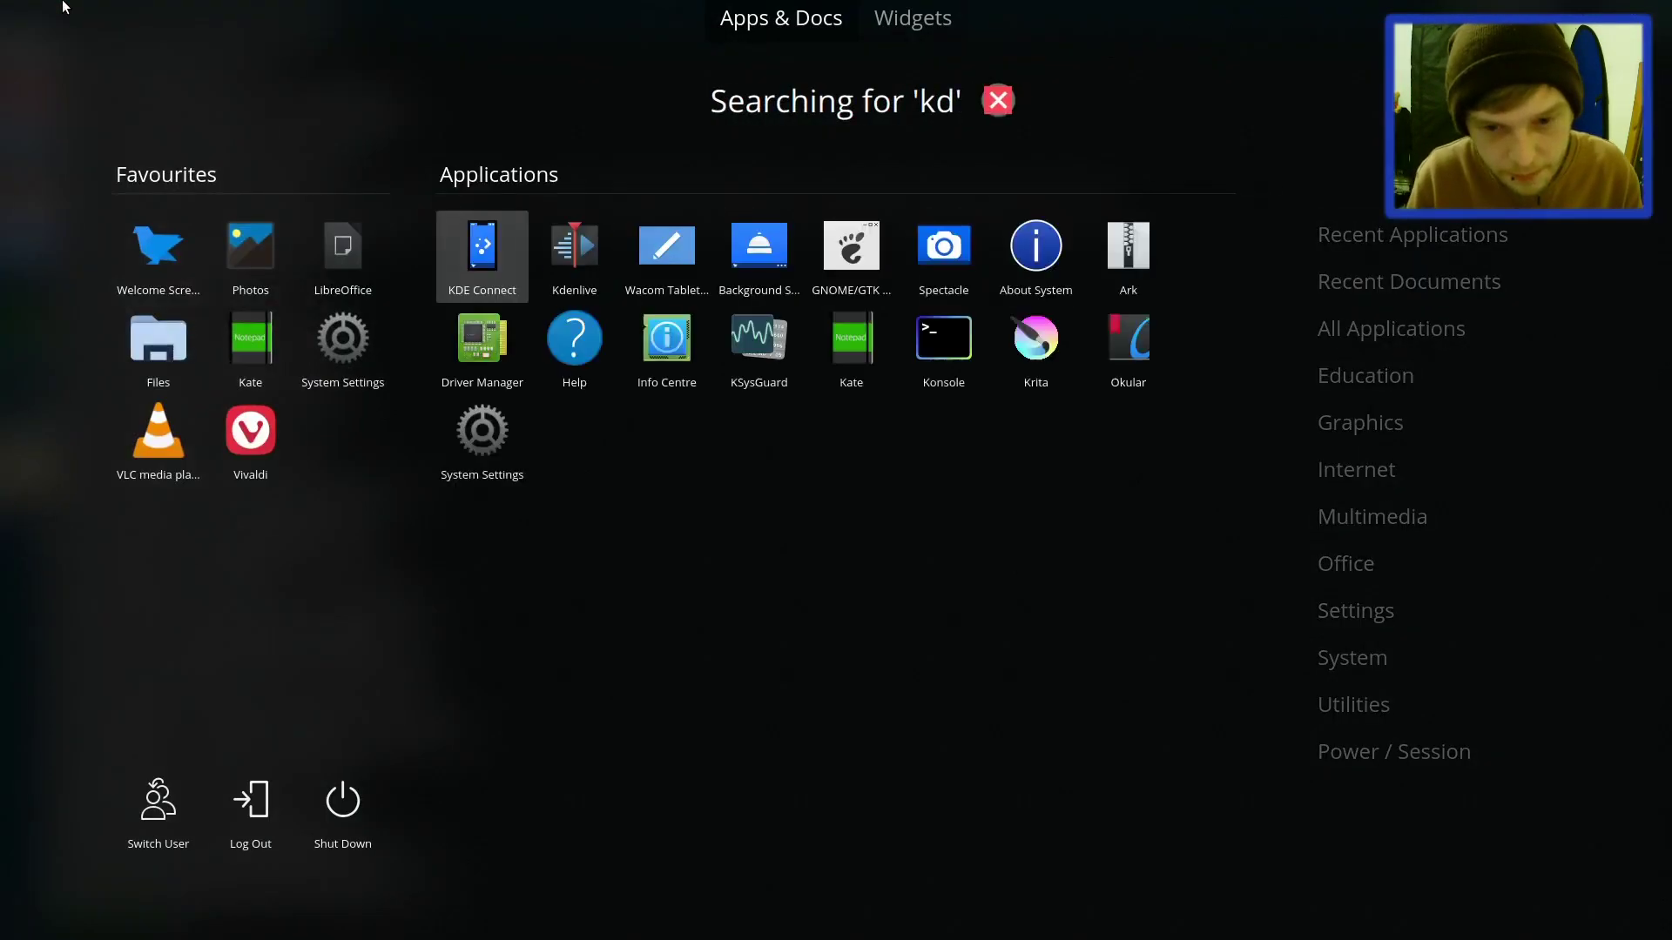
key(Right)
key(Return)
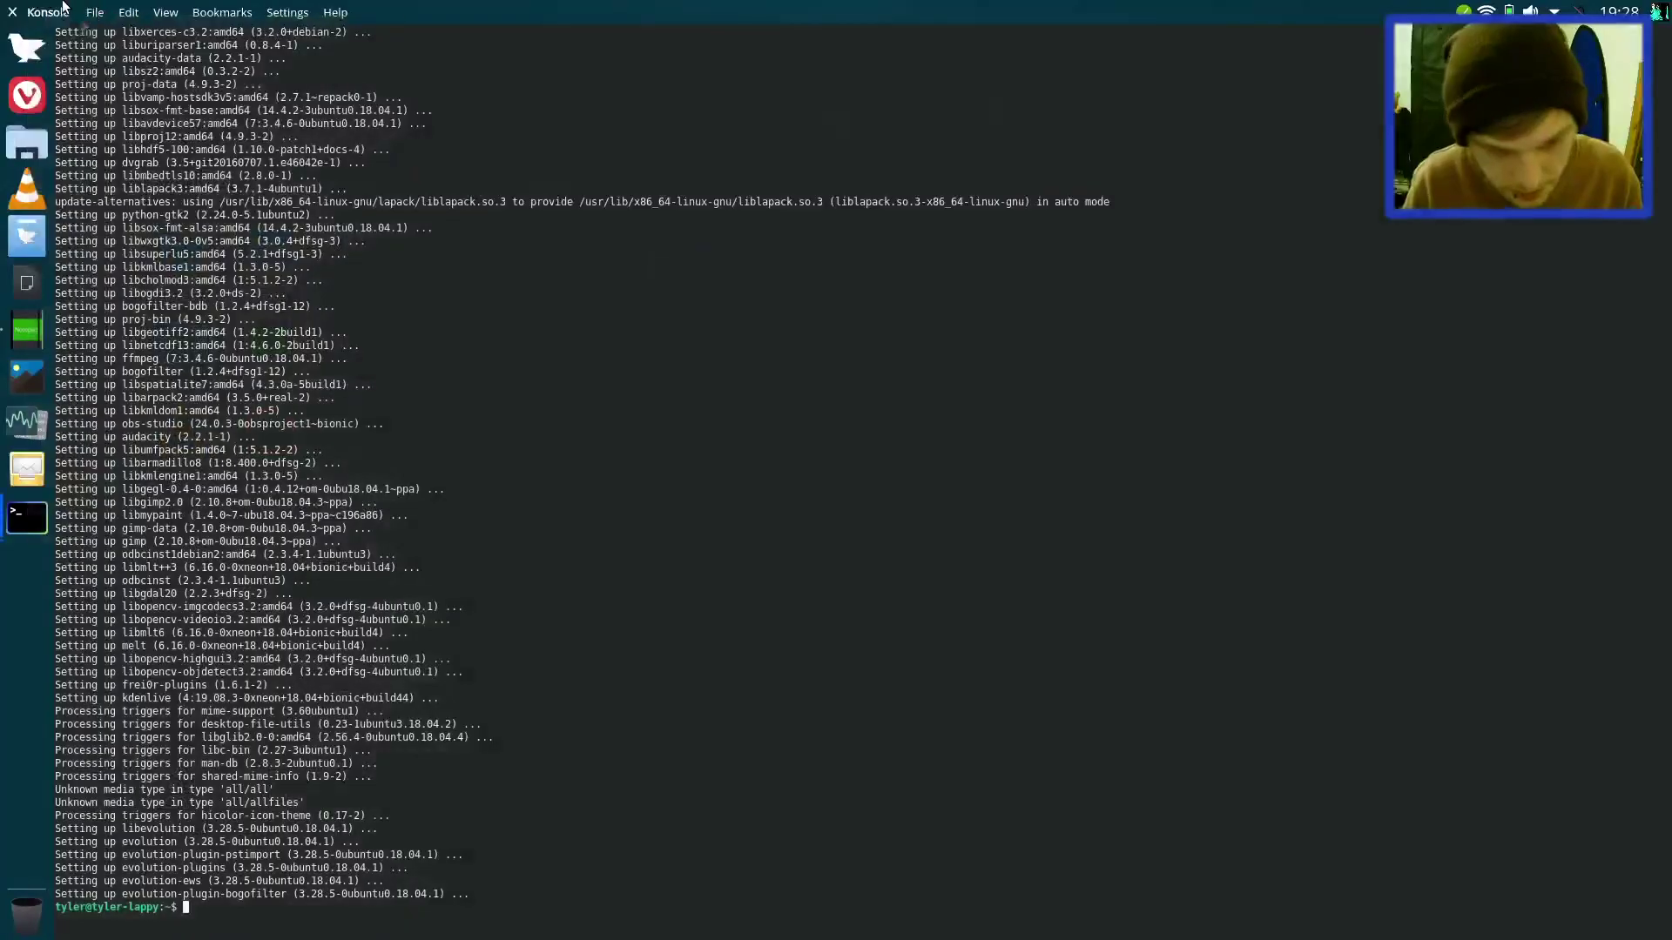
key(super)
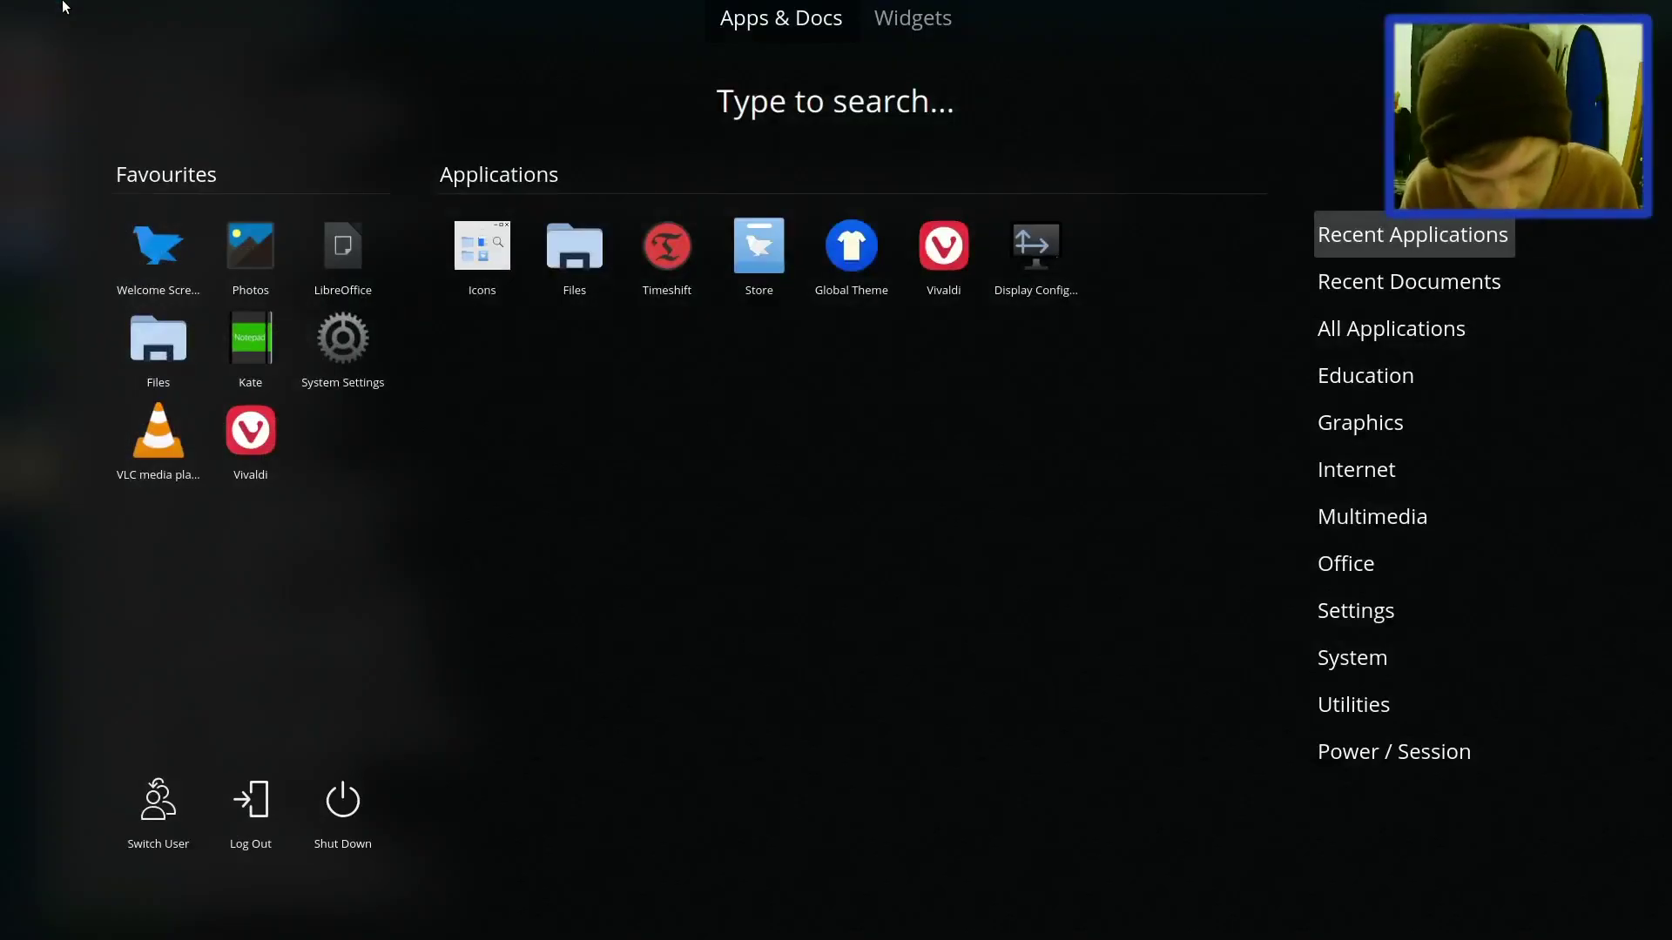
text(obs)
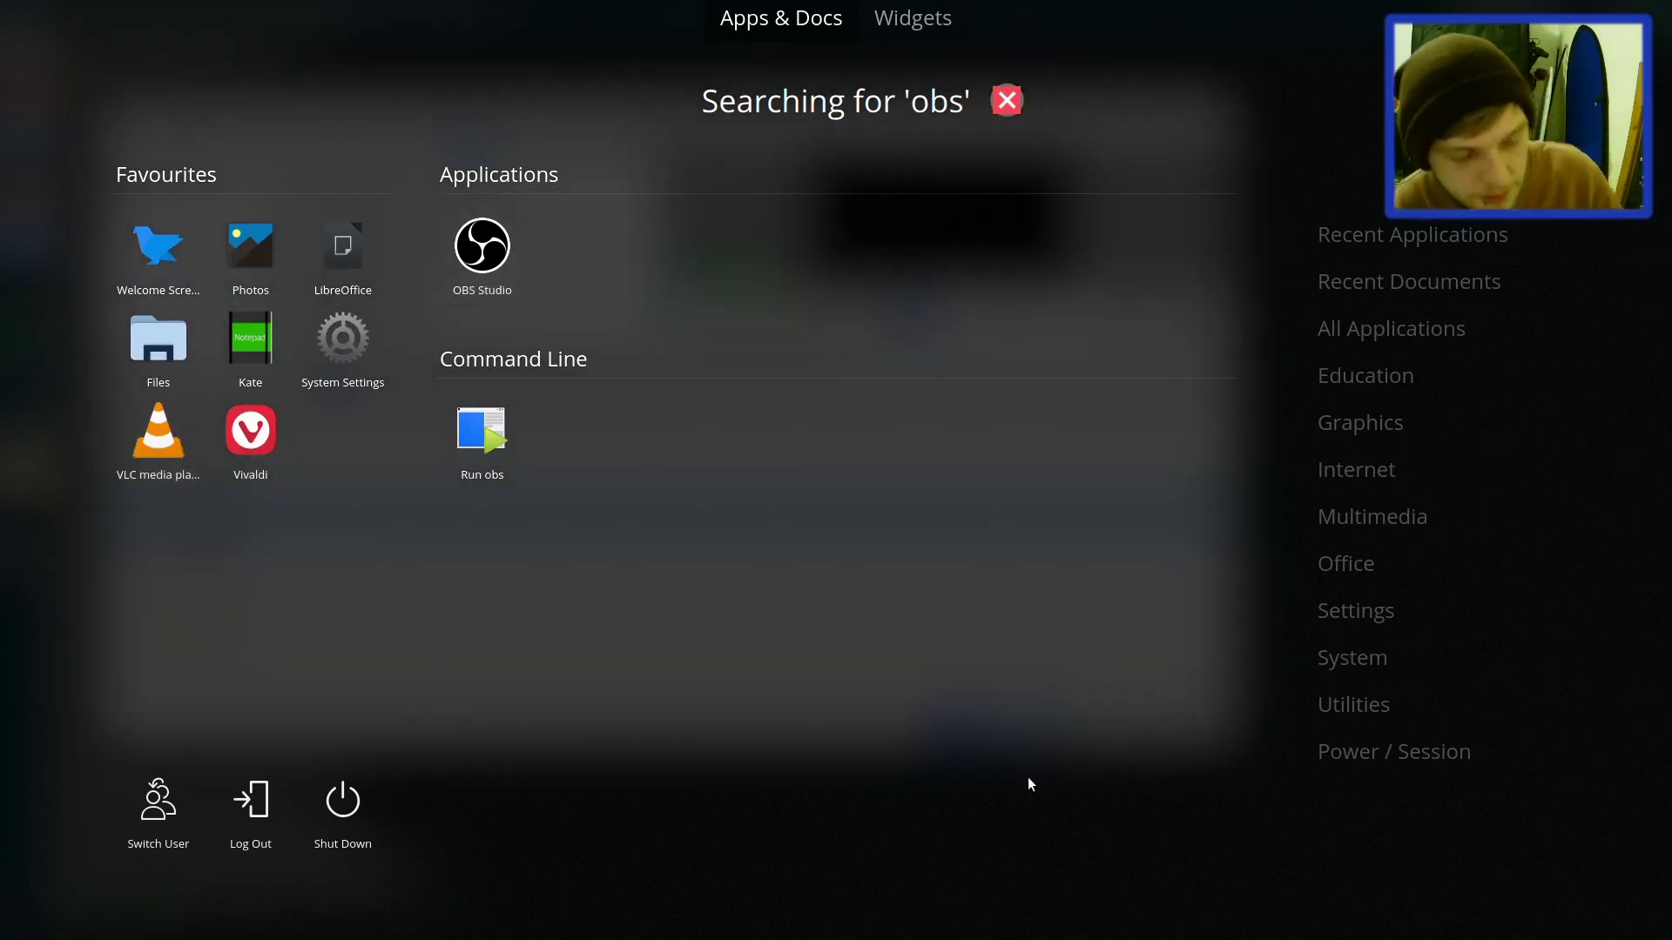
key(Escape)
key(Escape)
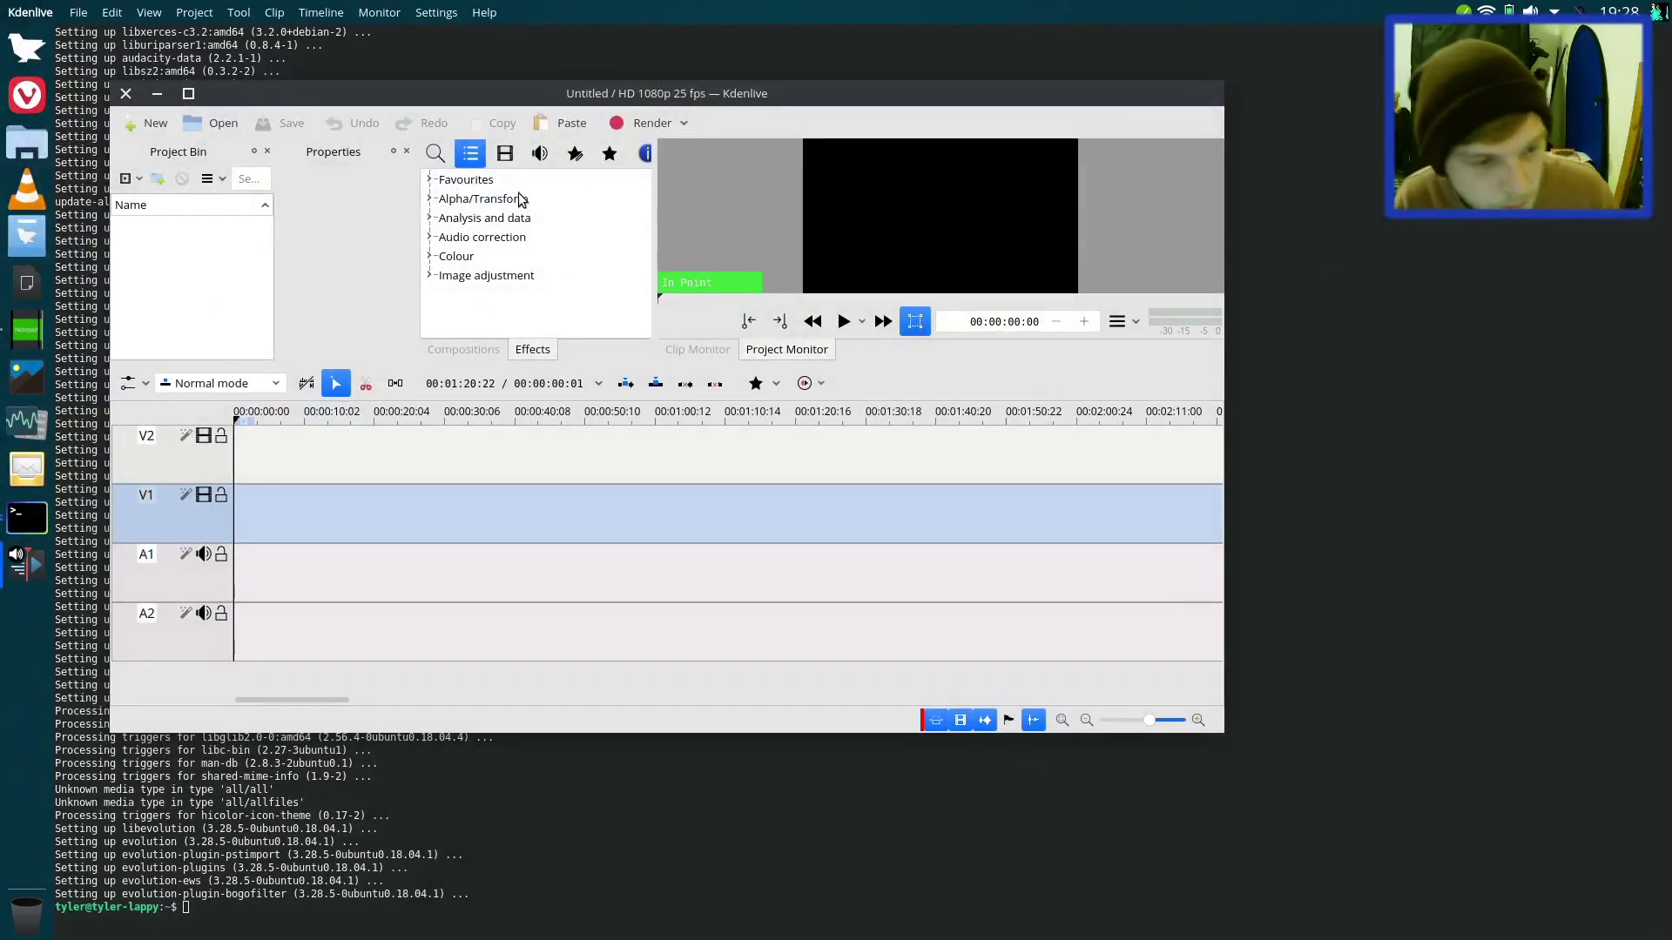
Step: Pin Kdenlive's launcher to the dock and move its window down and right
right_click(26, 582)
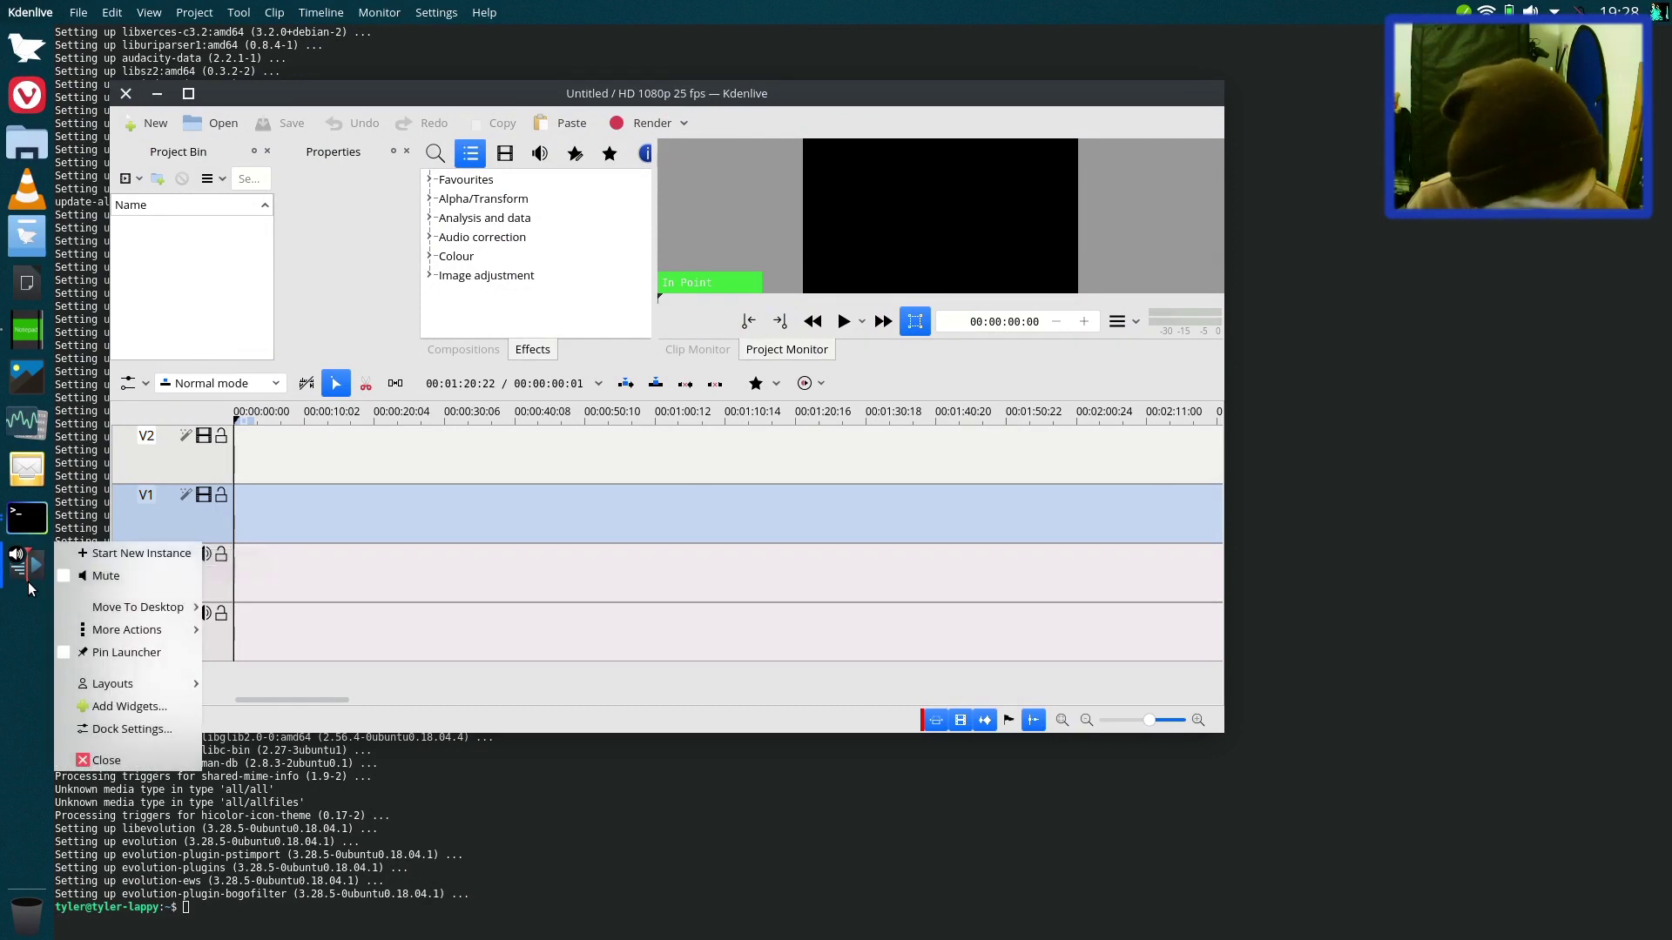
click(156, 653)
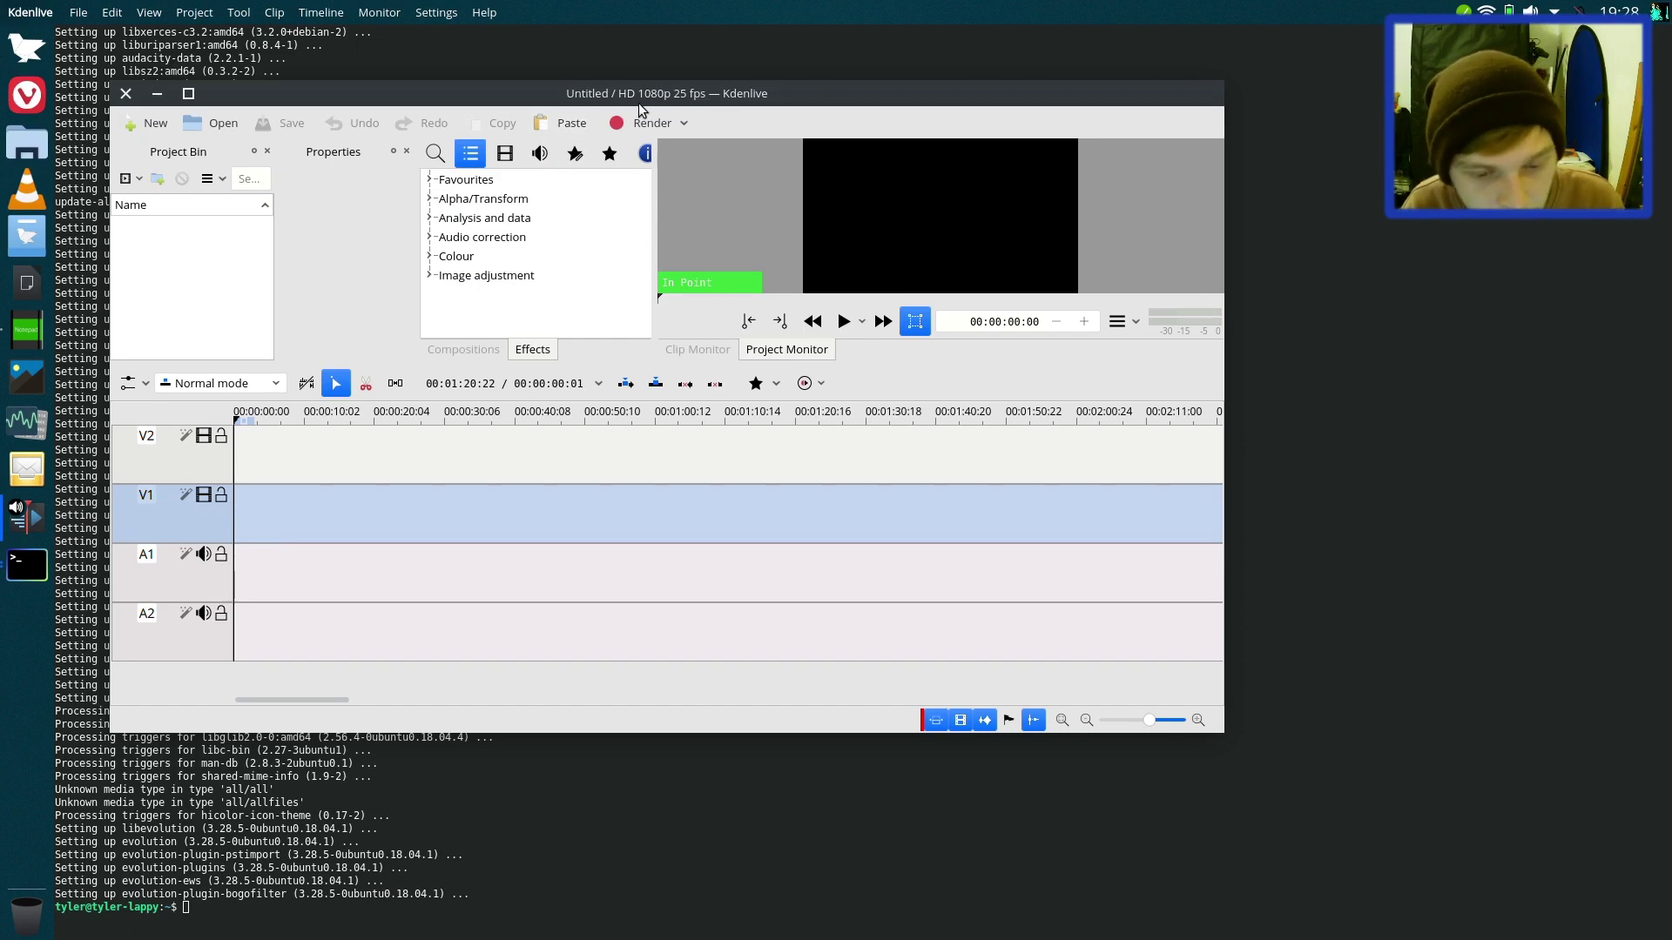
drag(640, 109, 959, 162)
Step: Close Kdenlive and start GIMP by searching 'gimp' in the launcher
click(443, 148)
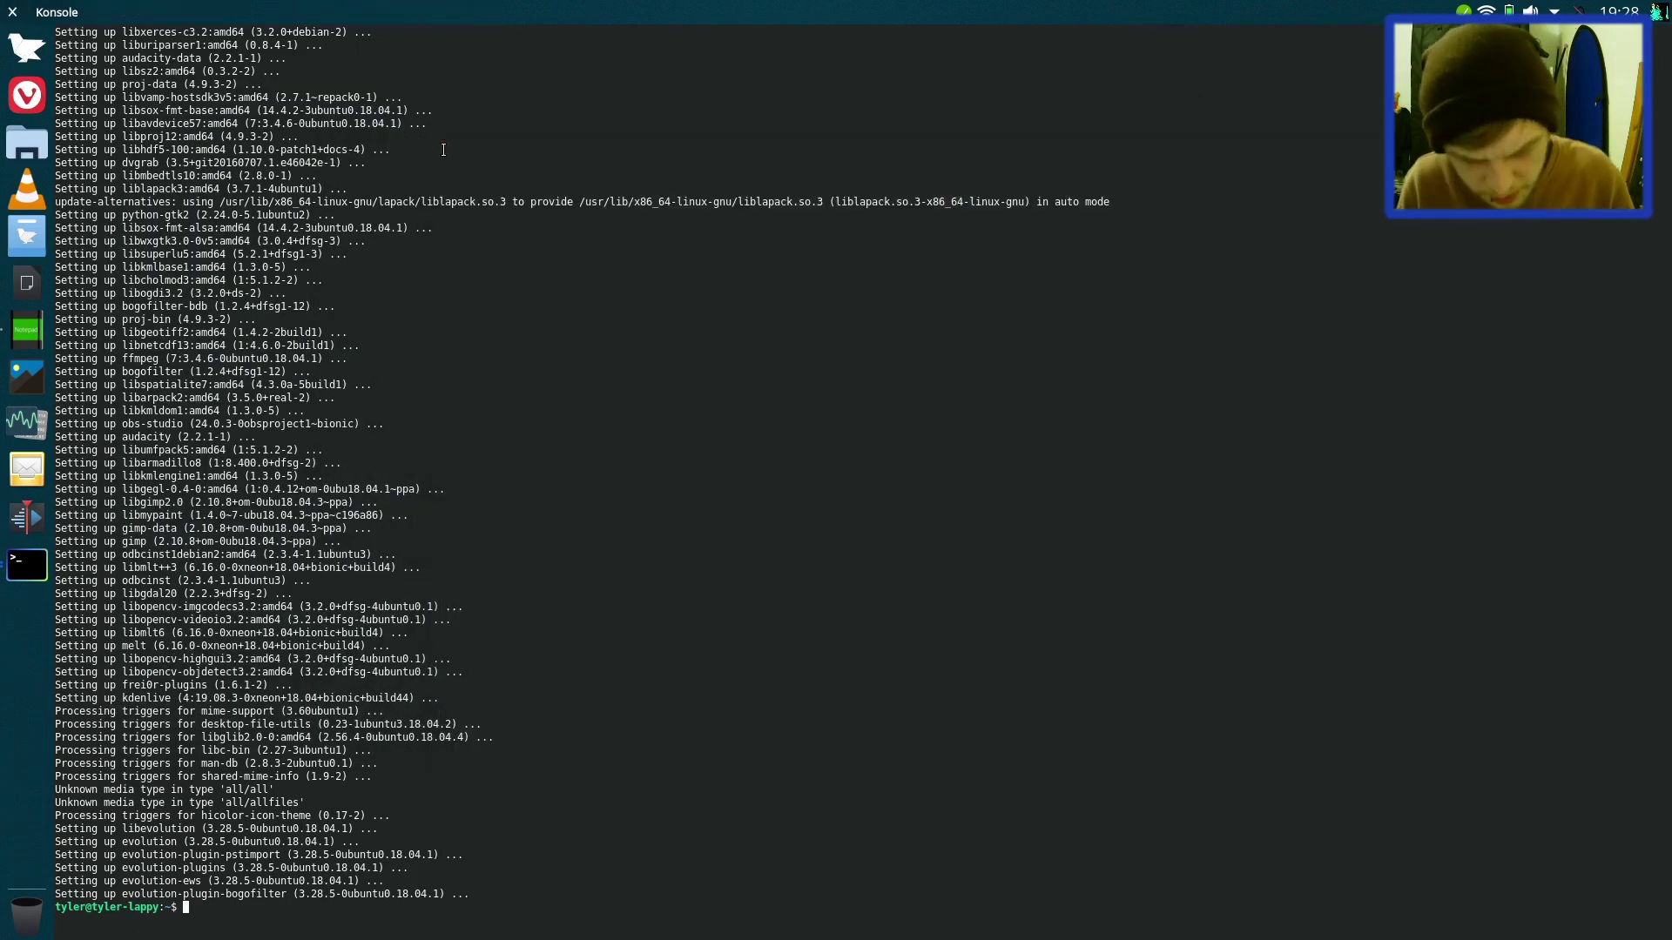
key(super)
text(gimp)
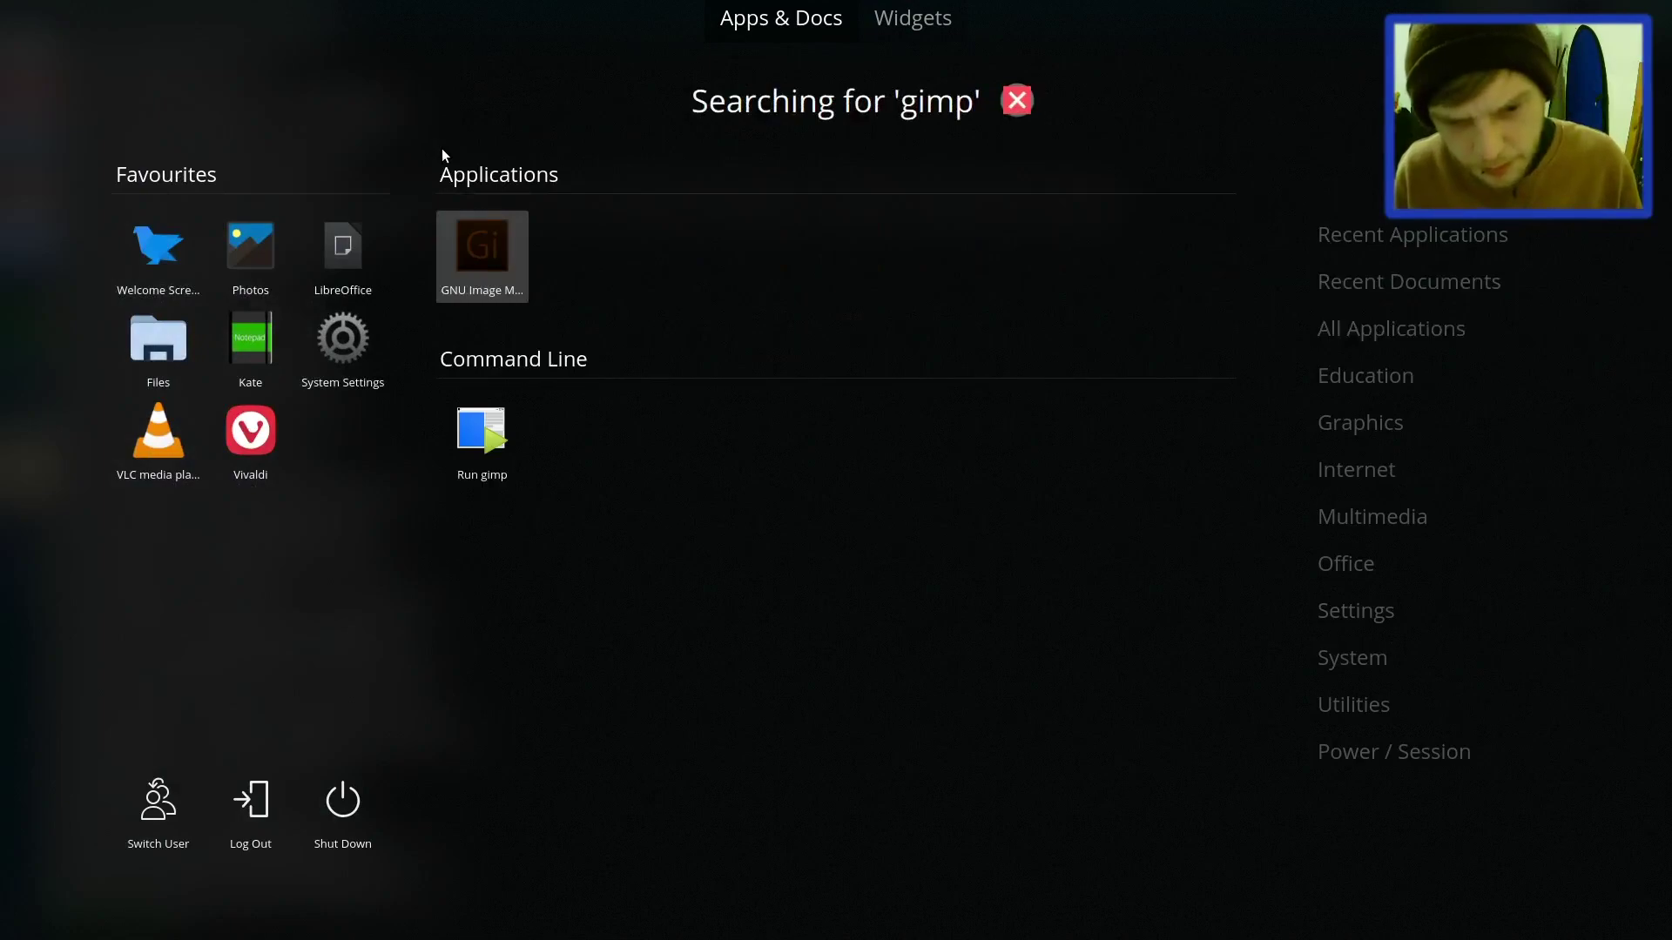
key(Return)
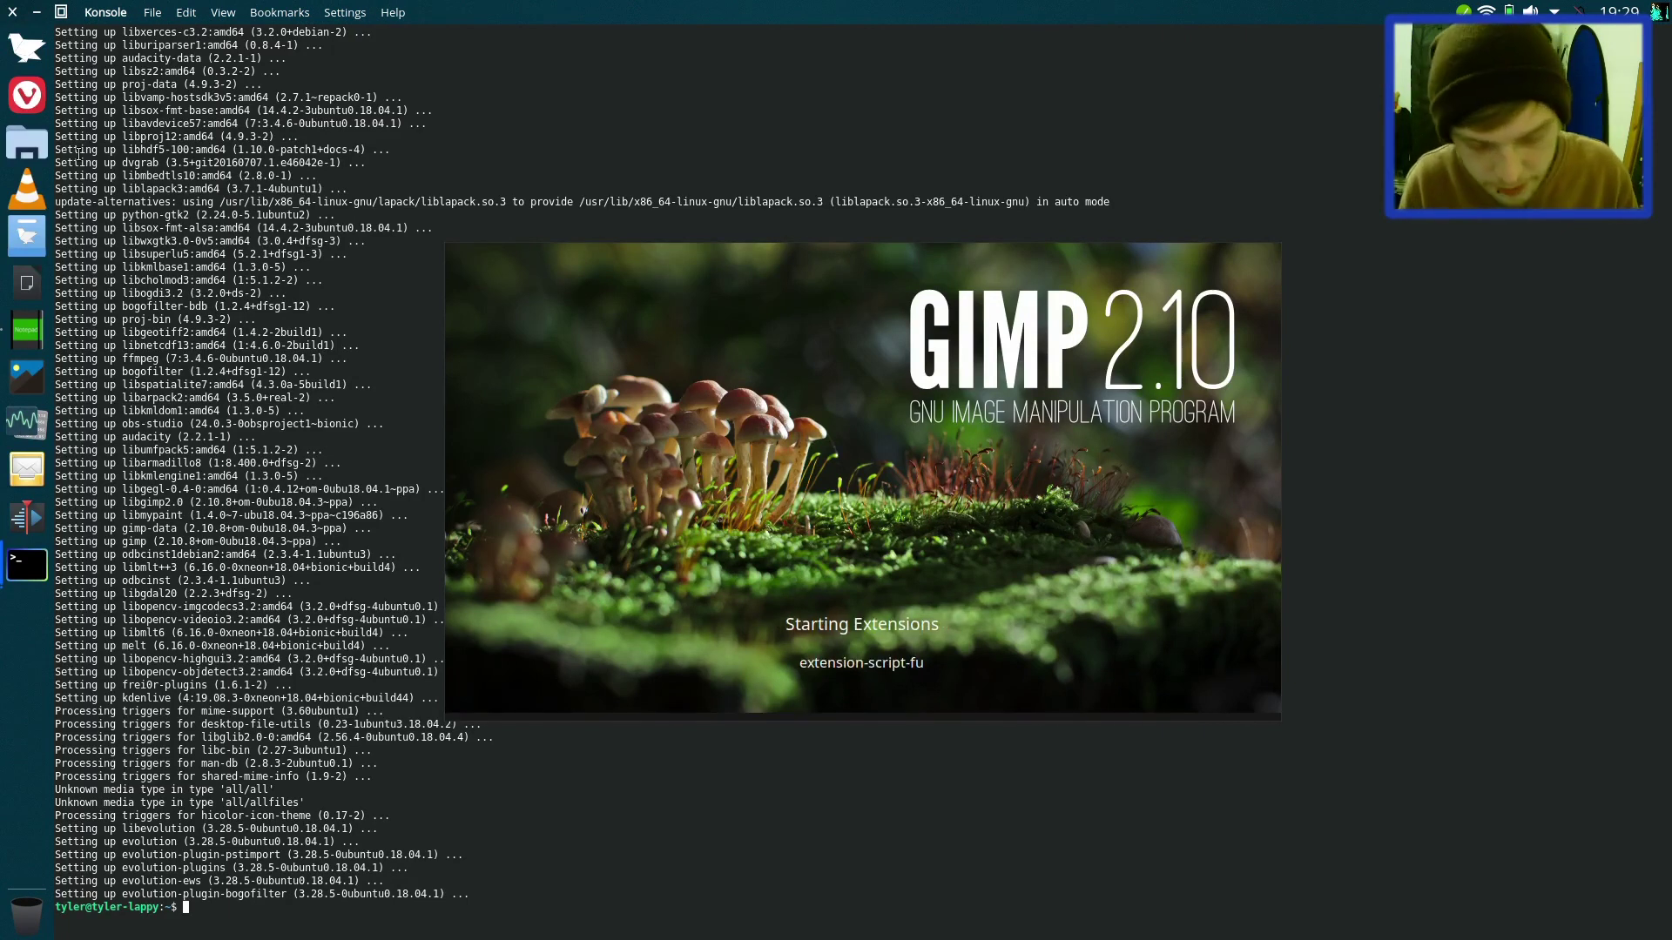
Step: Switch to desktop 3 where the GIMP window opened
key(super)
key(super)
key(ctrl+F3)
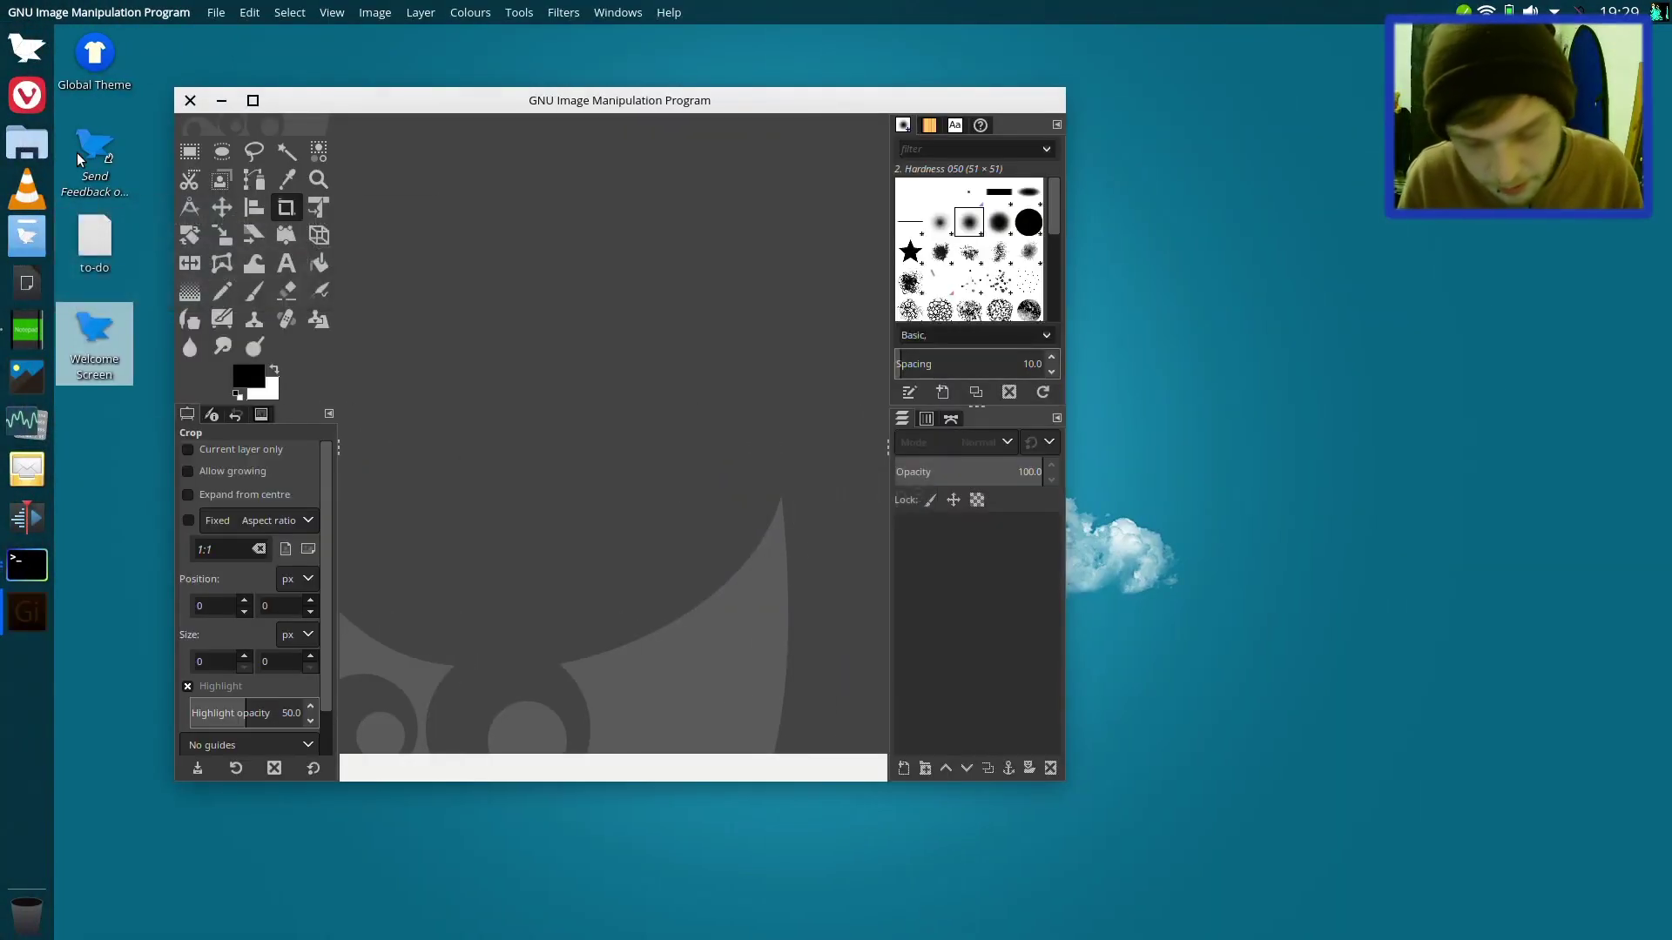
key(super)
Step: Launch LibreOffice Writer from a 'libre' search and turn off Show tips on startup
text(libre)
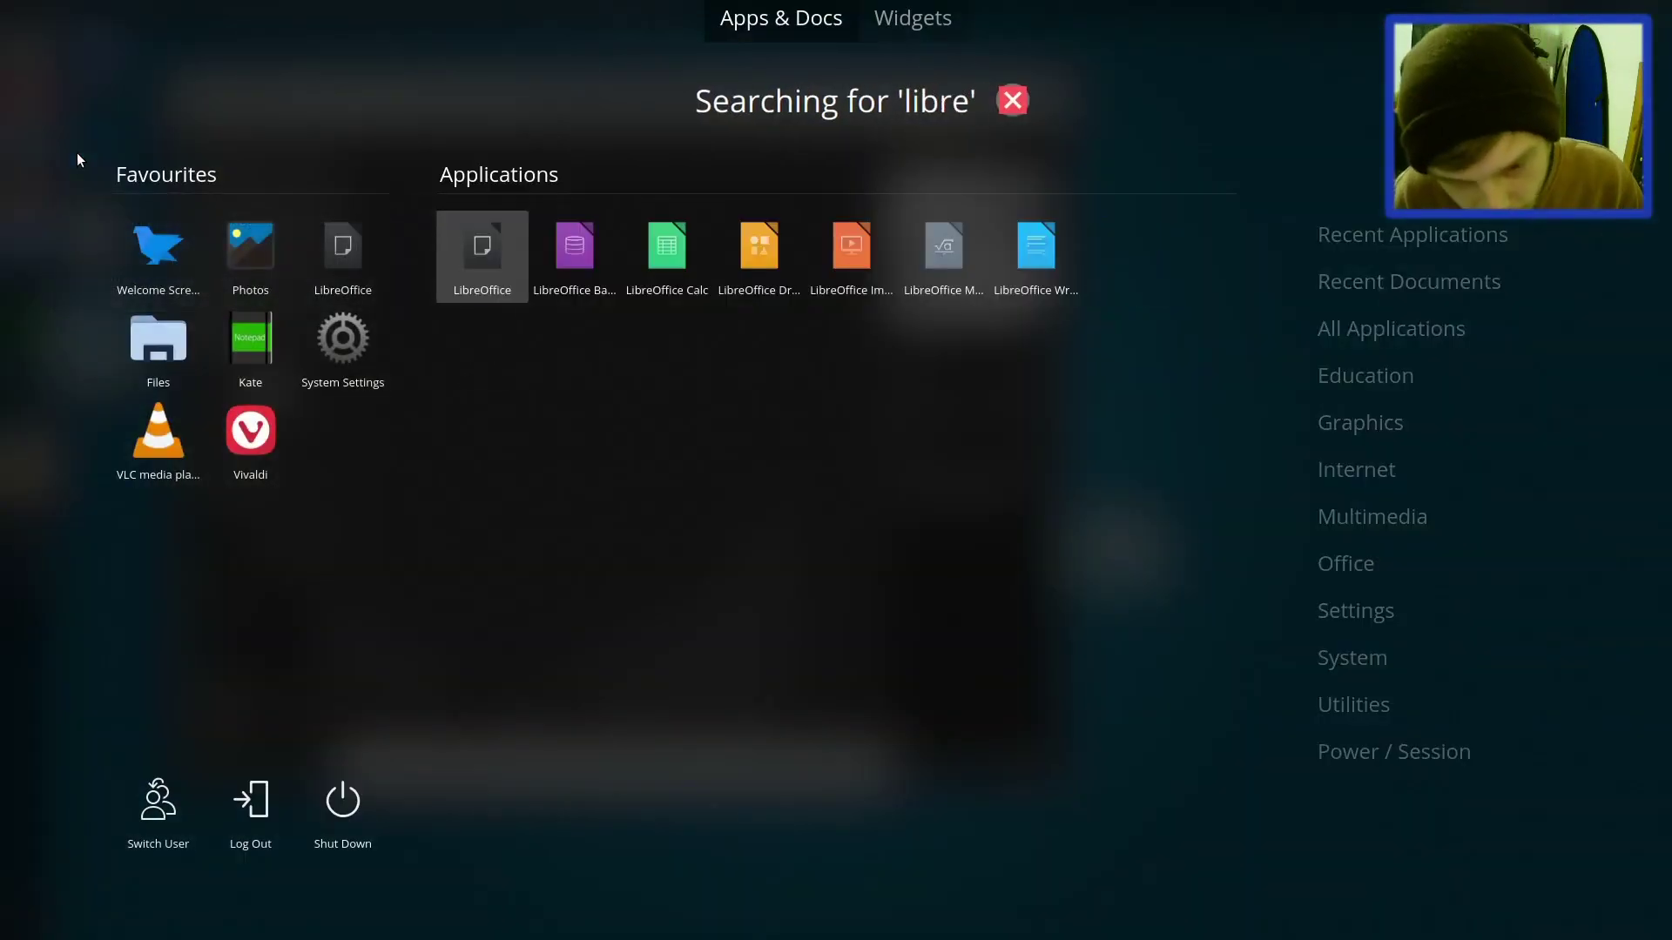
key(Right)
key(Right)
key(Right)
key(Right)
key(Right)
key(Right)
key(Return)
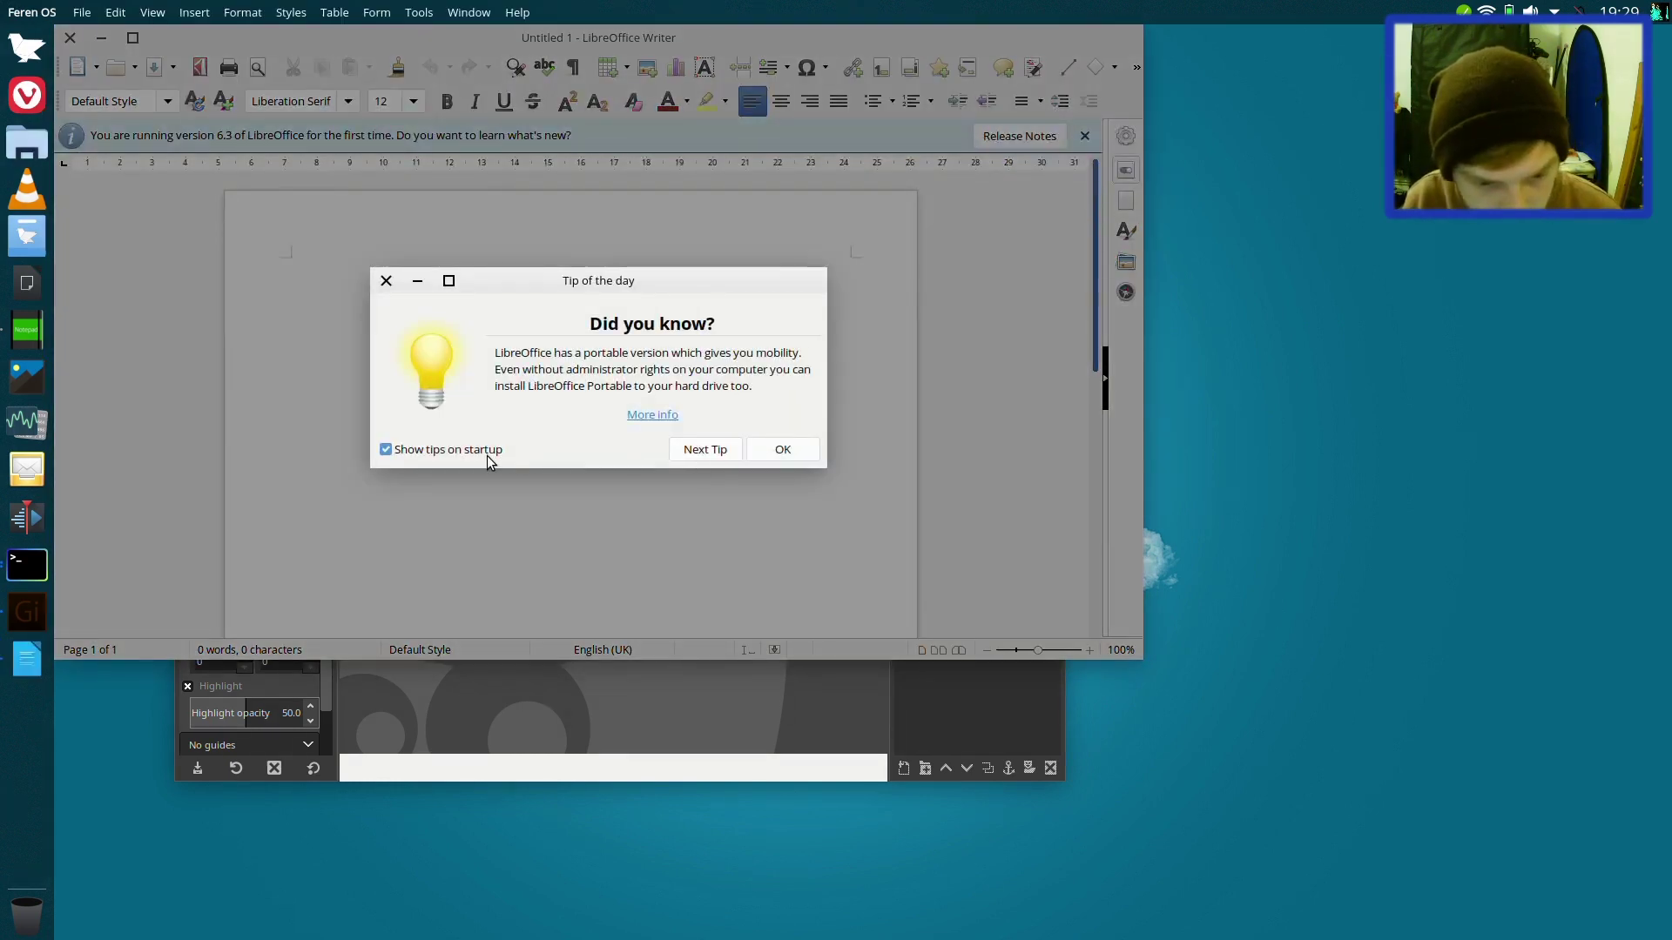
click(488, 456)
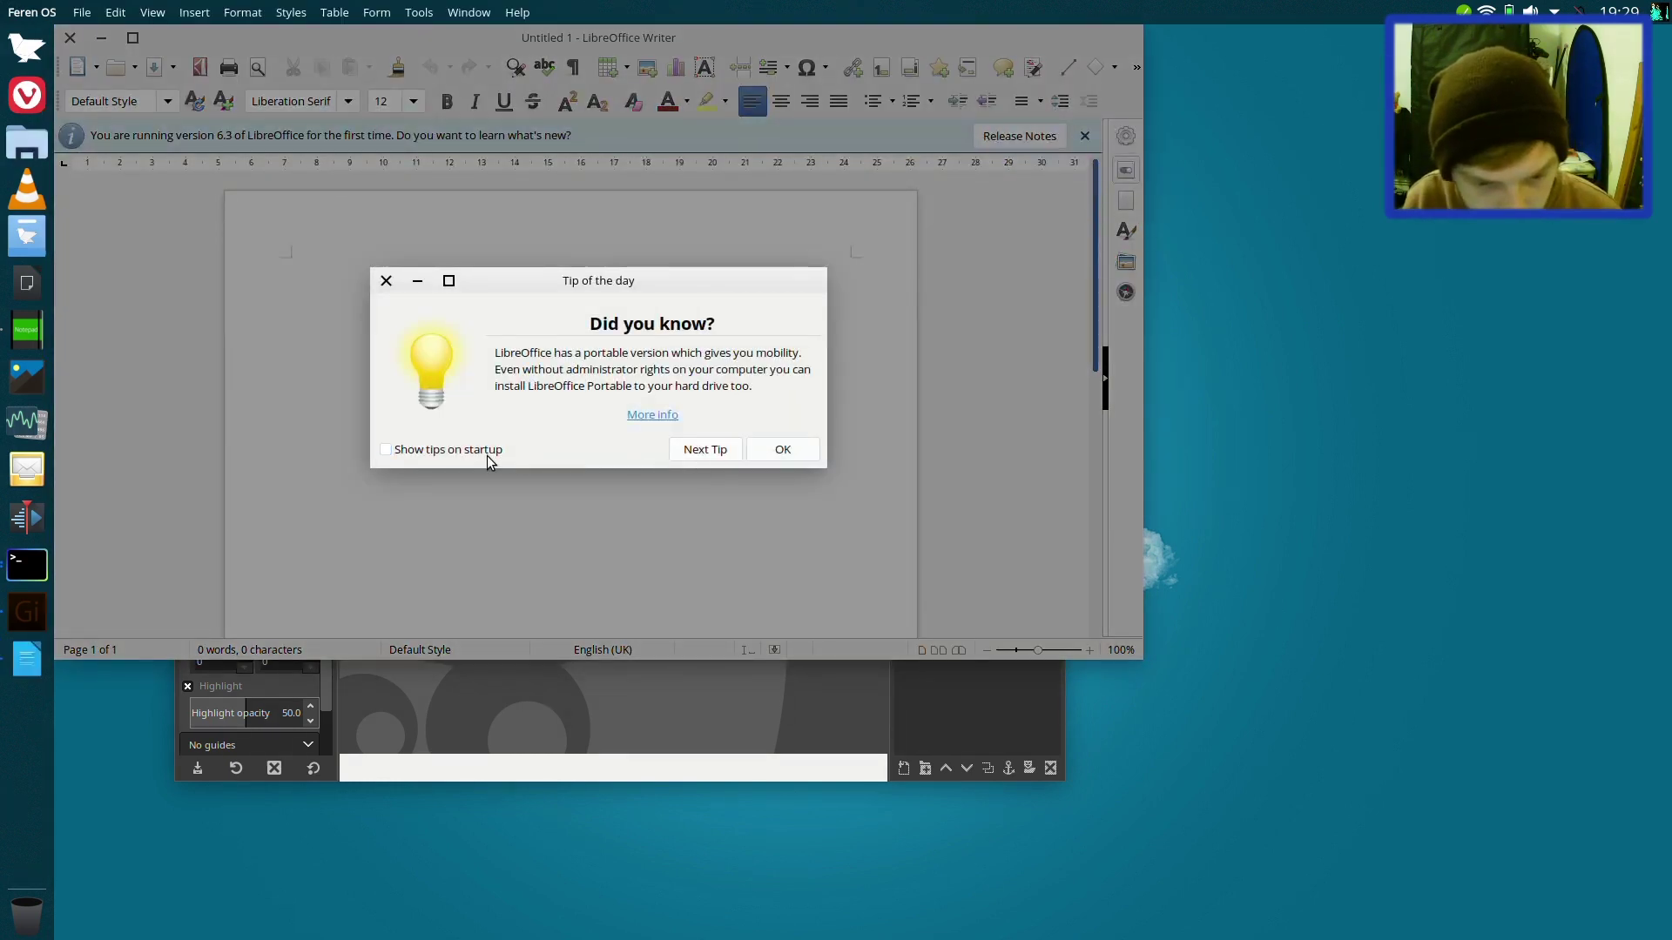
click(778, 451)
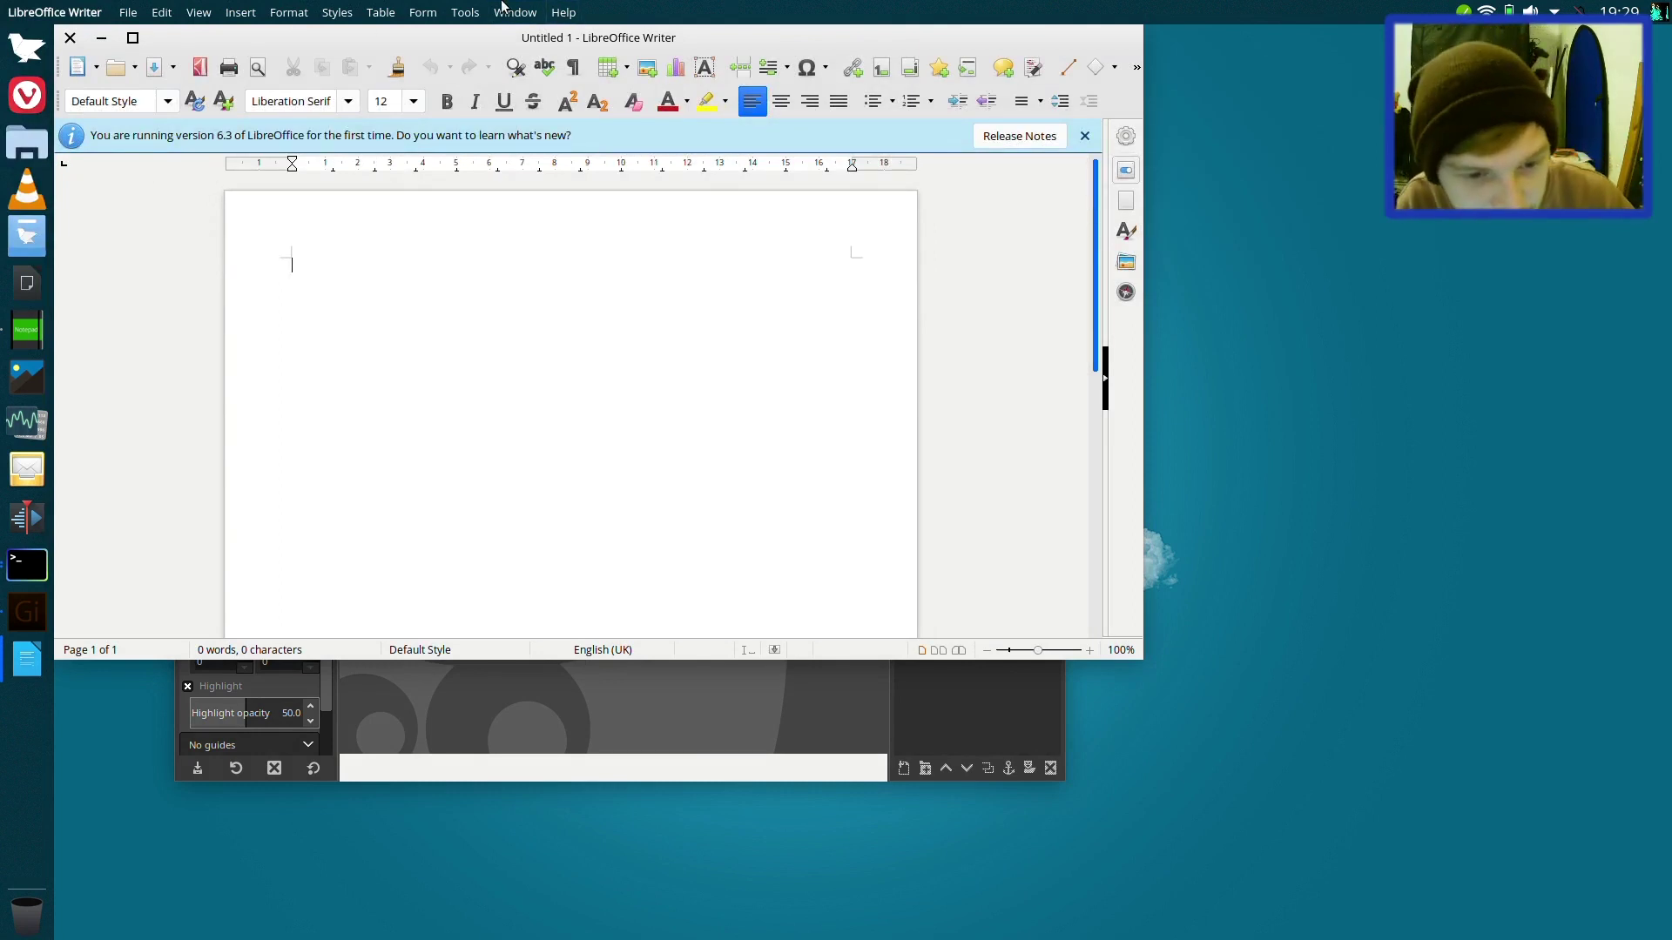
Step: Confirm LibreOffice version 6.3.4.2 in Help > About, then close Writer and GIMP
click(563, 14)
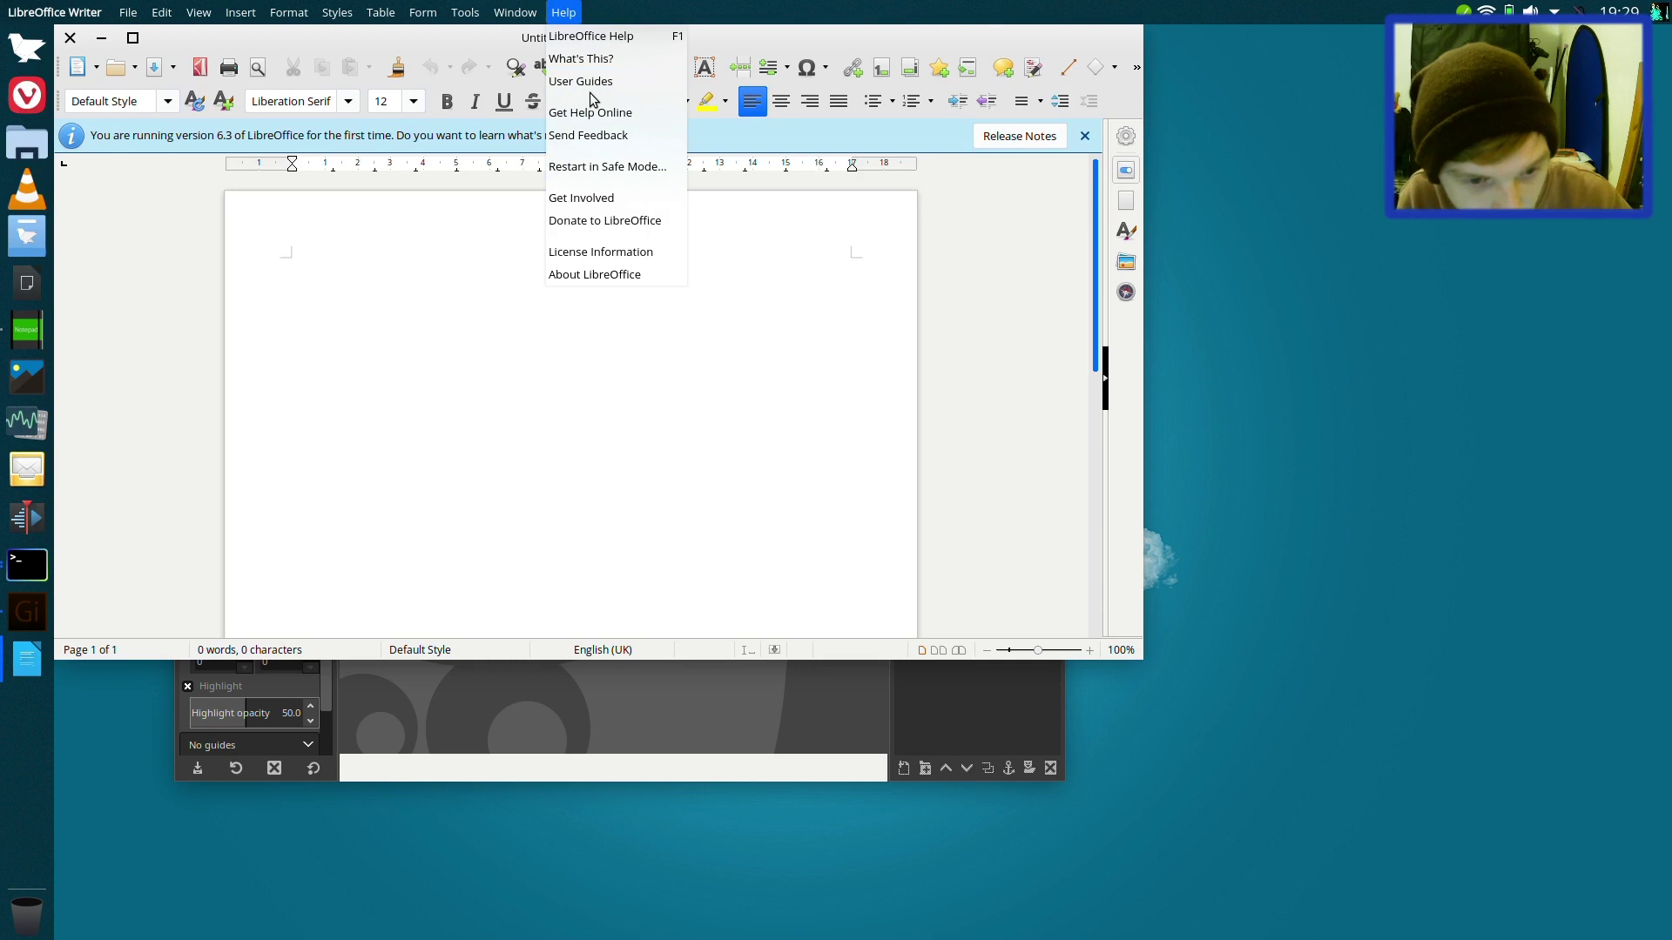
click(623, 274)
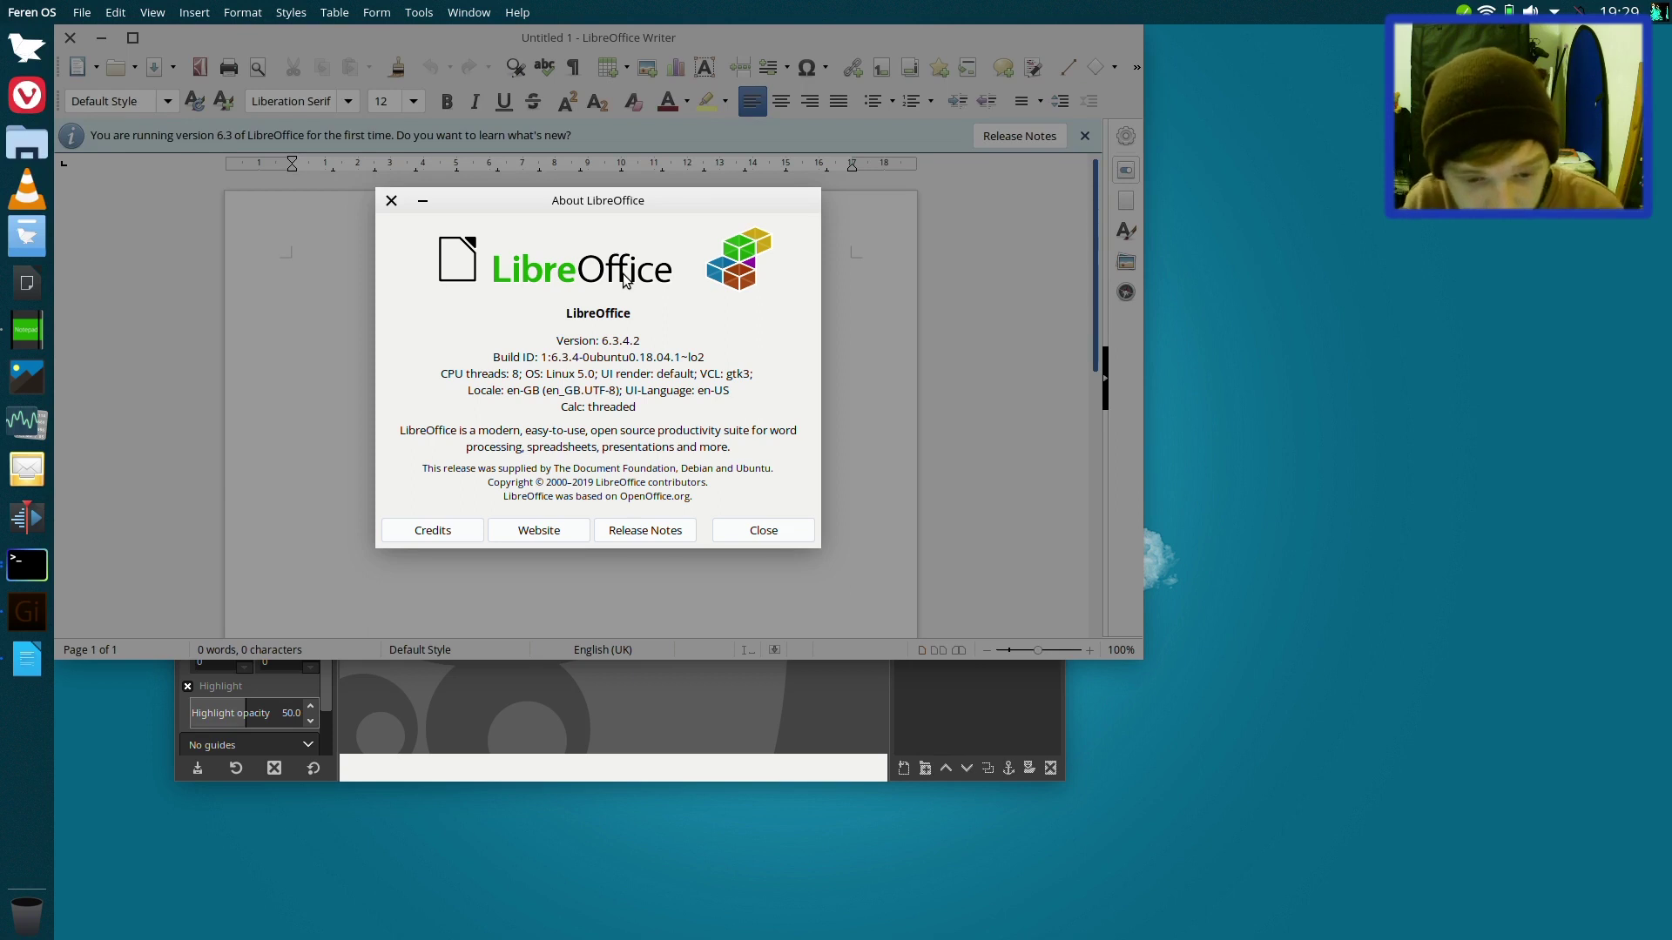
click(750, 536)
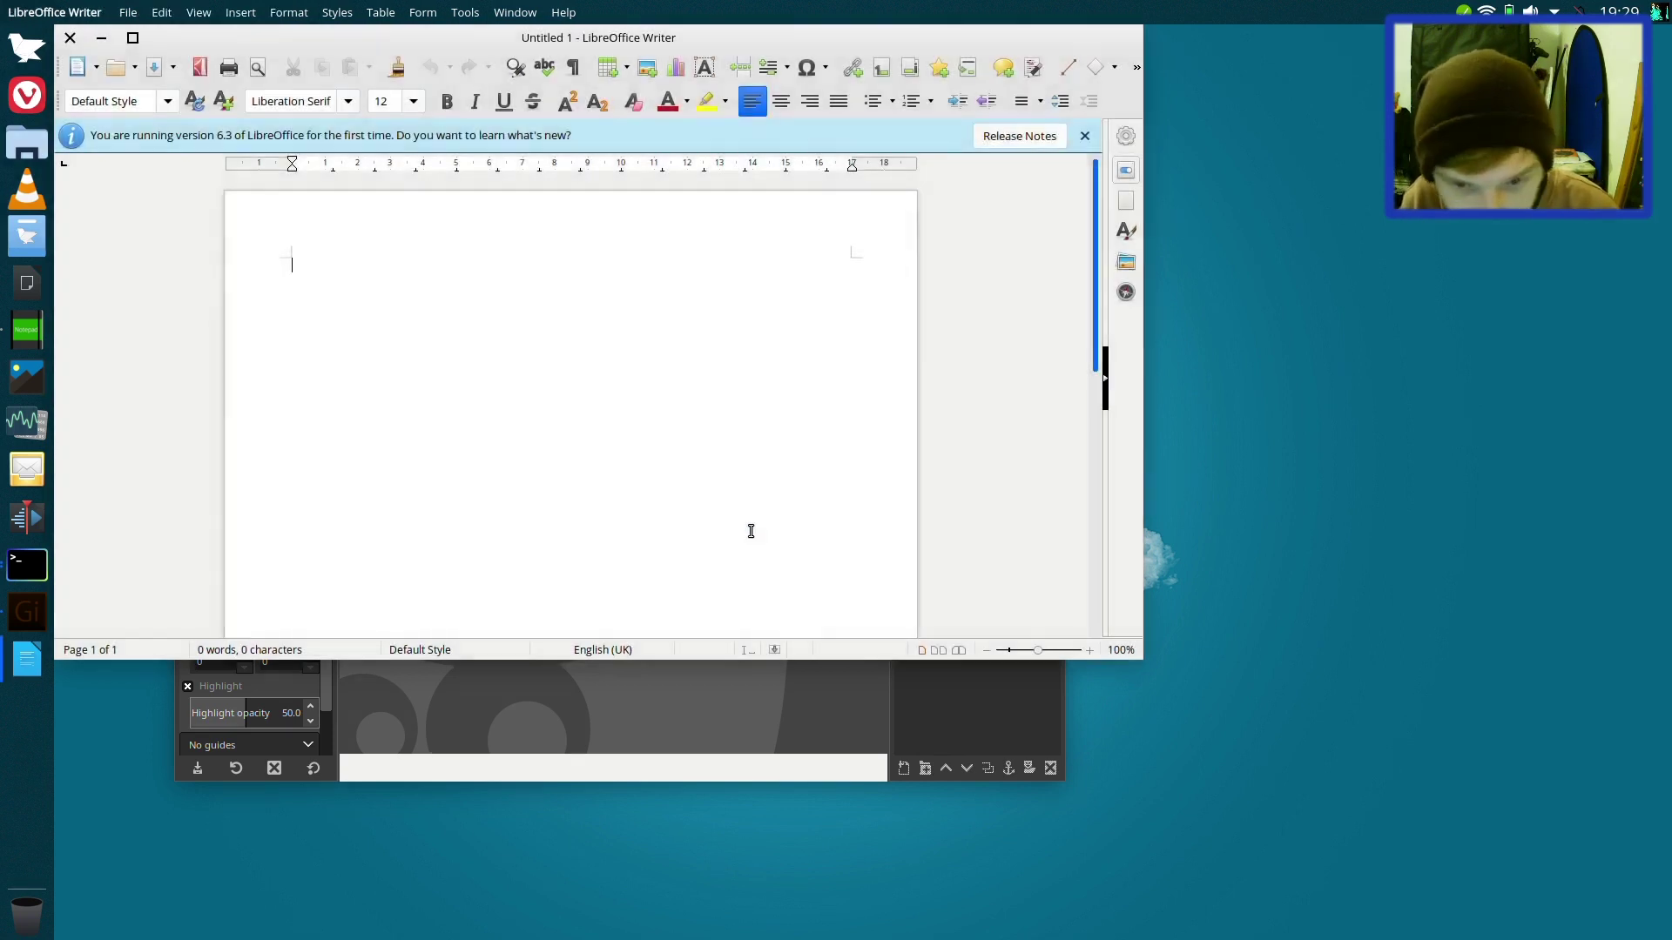
click(72, 39)
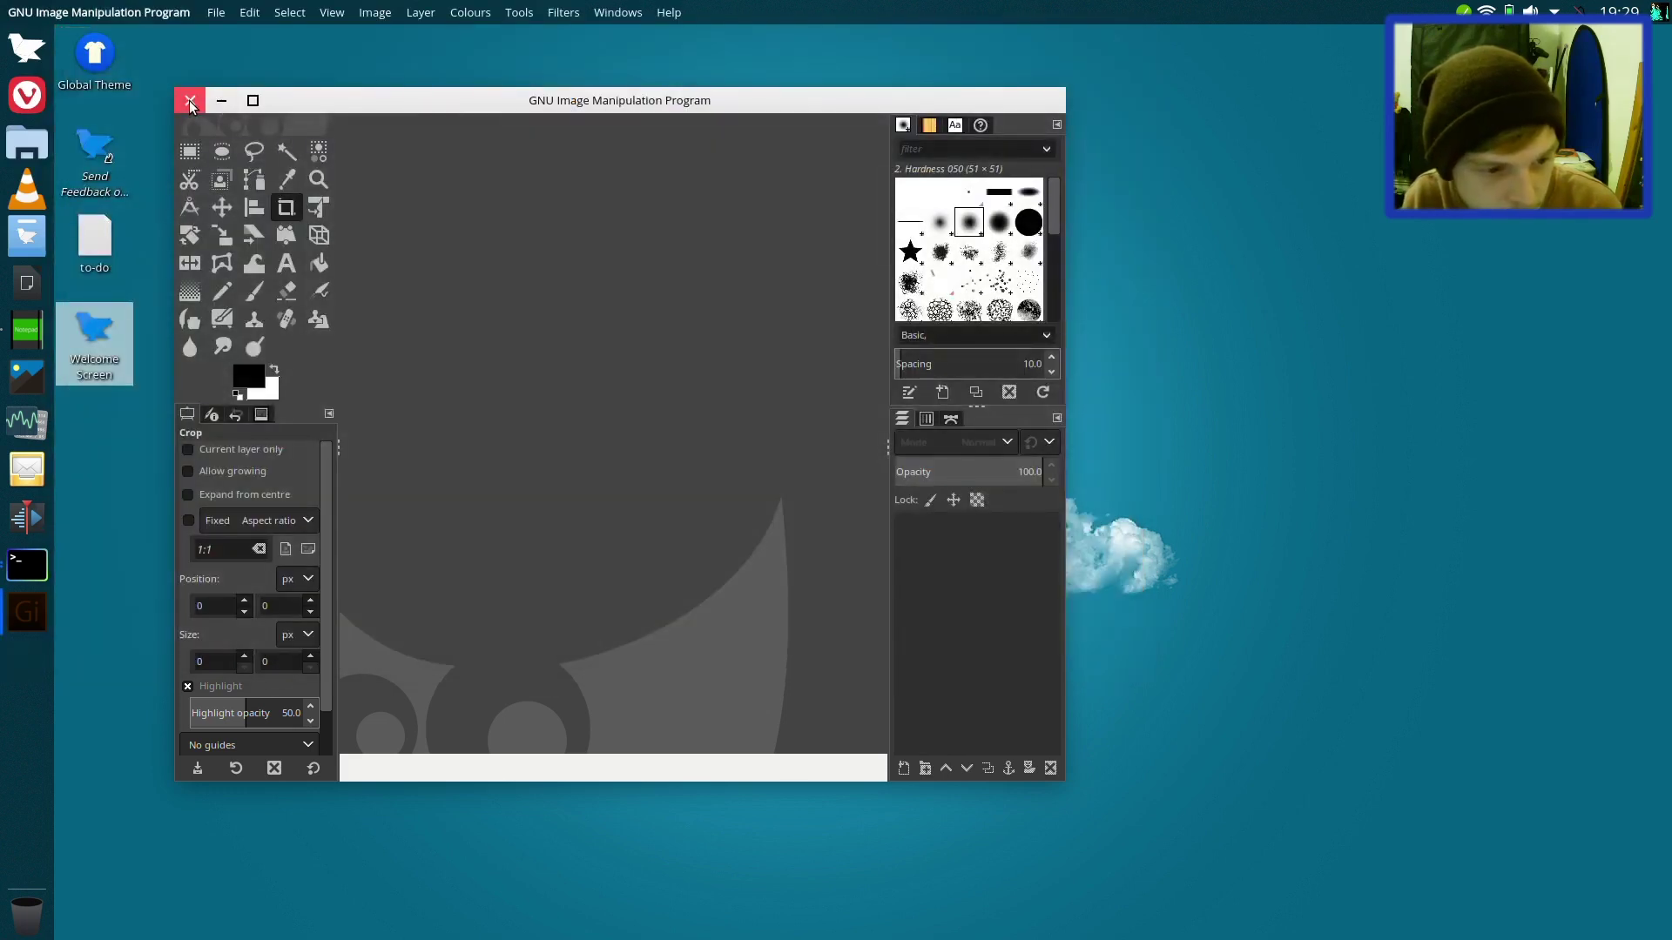
click(189, 102)
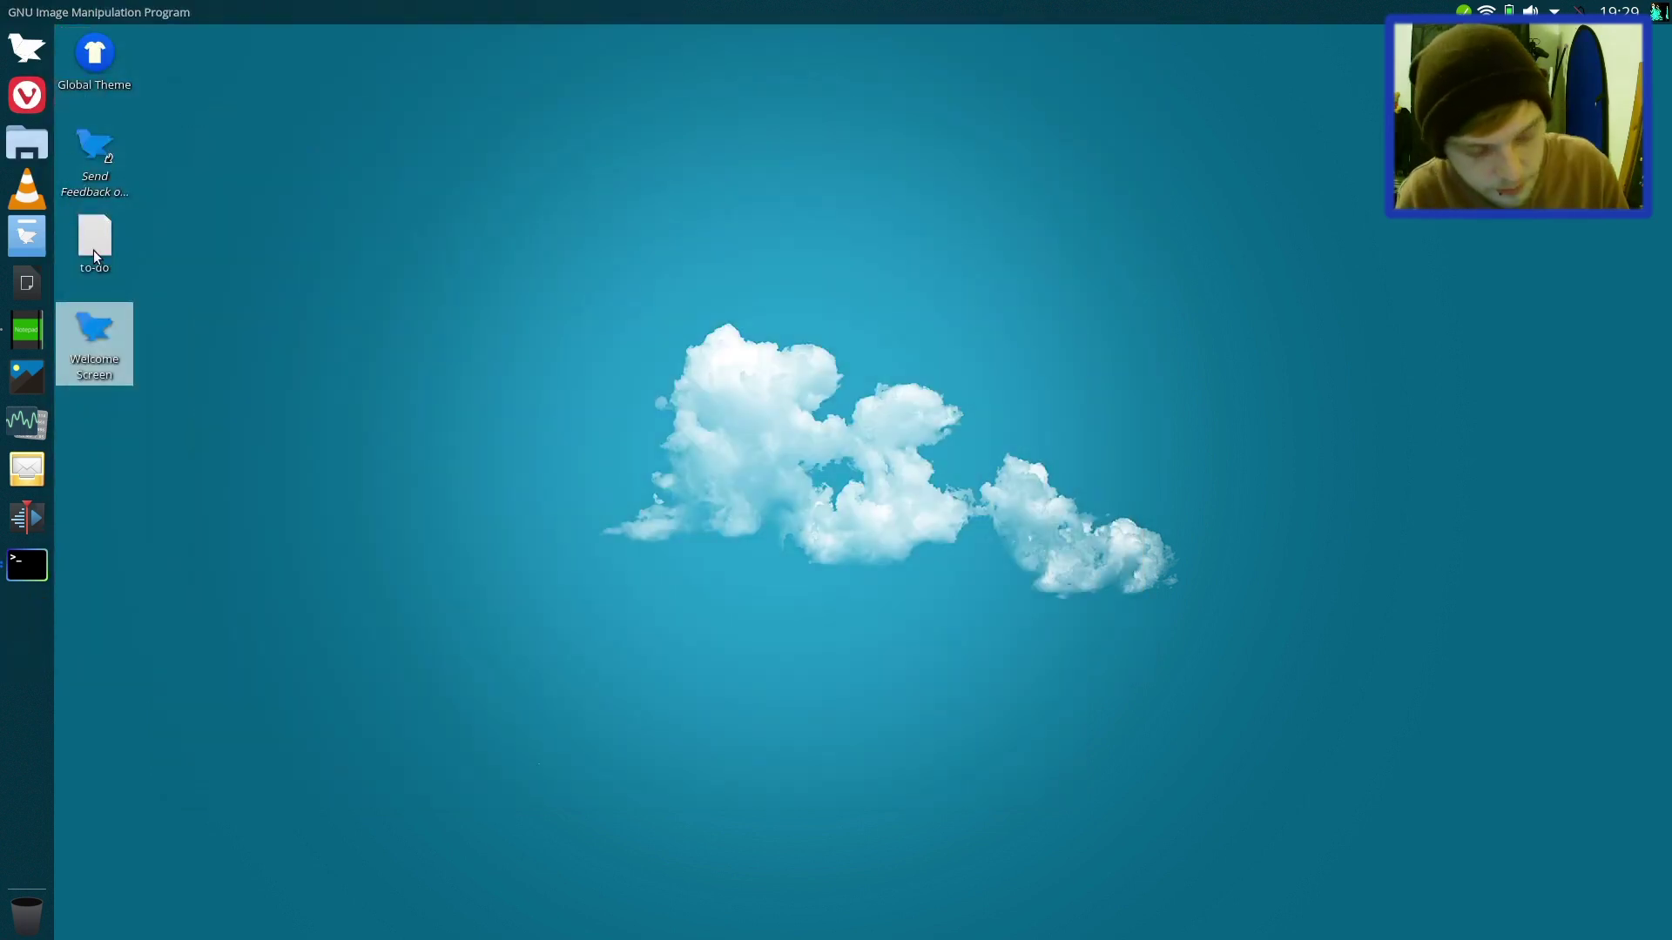
Step: Open Vivaldi, search 'discord', and go to discordapp.com
click(35, 93)
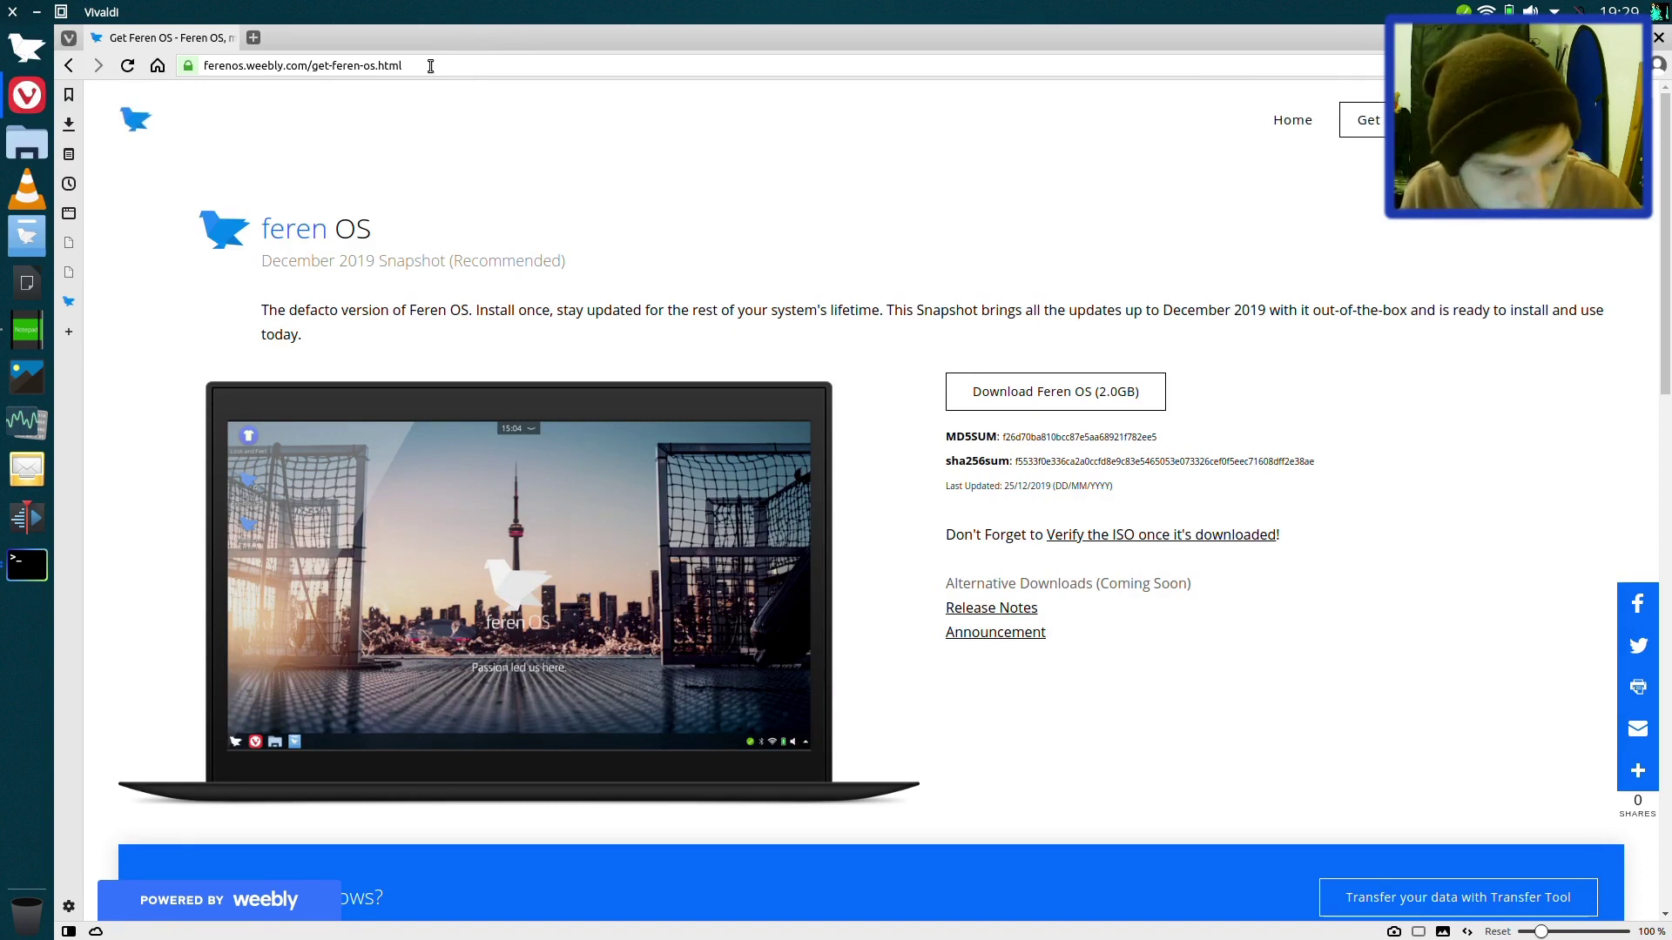
click(431, 65)
text(discord)
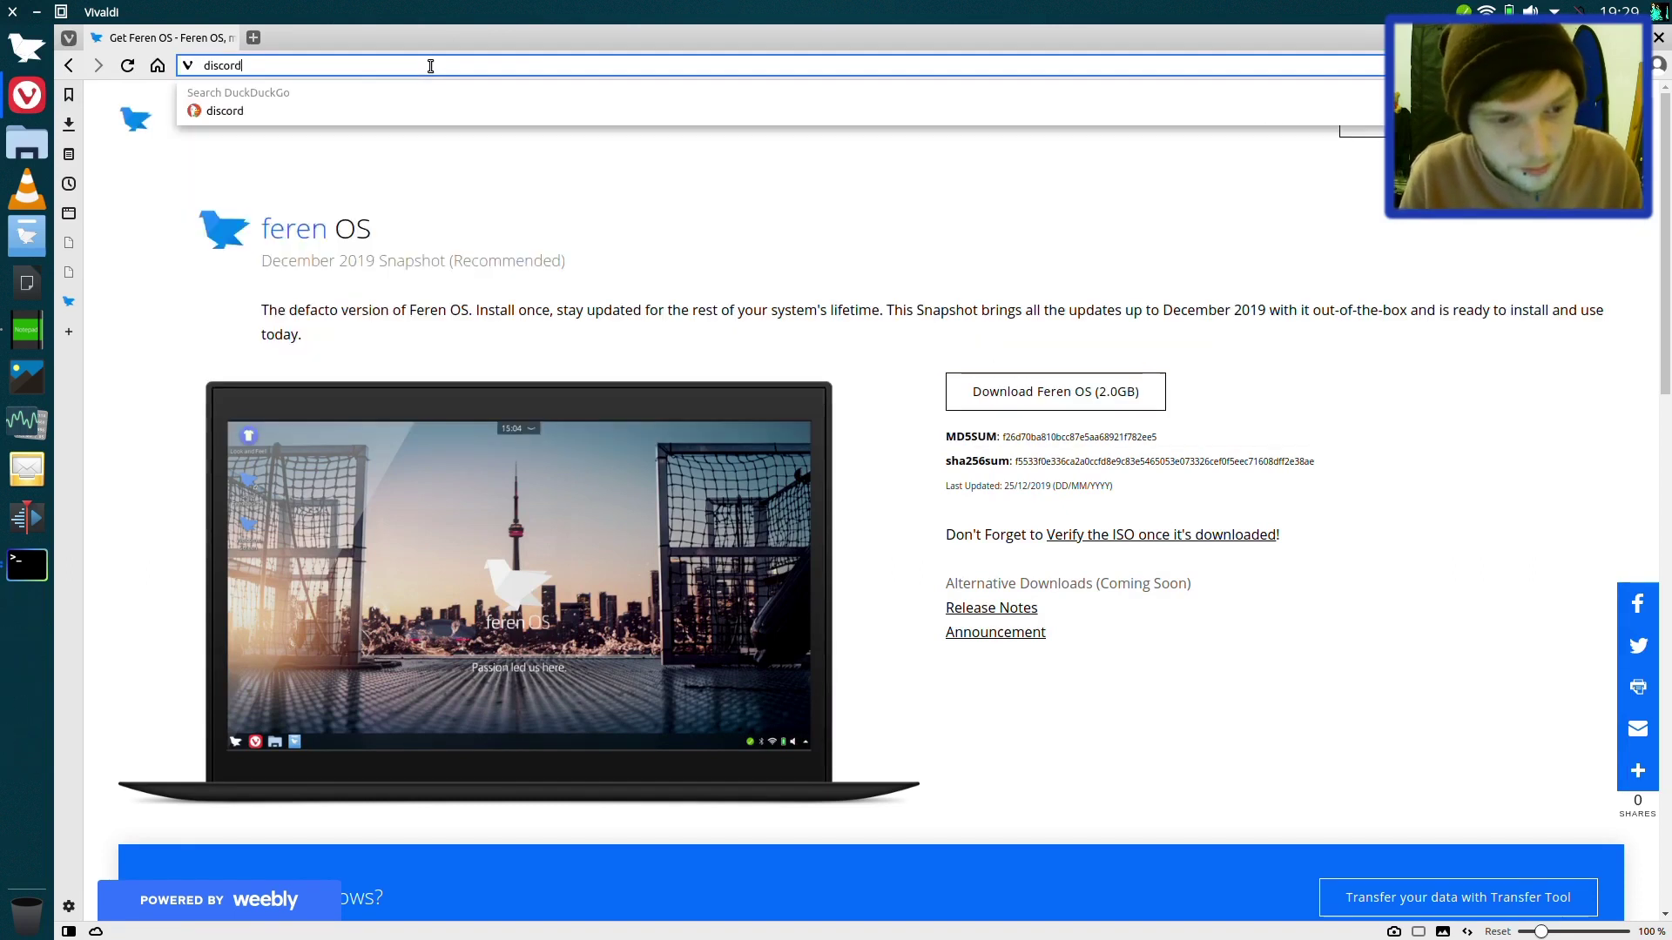
key(Return)
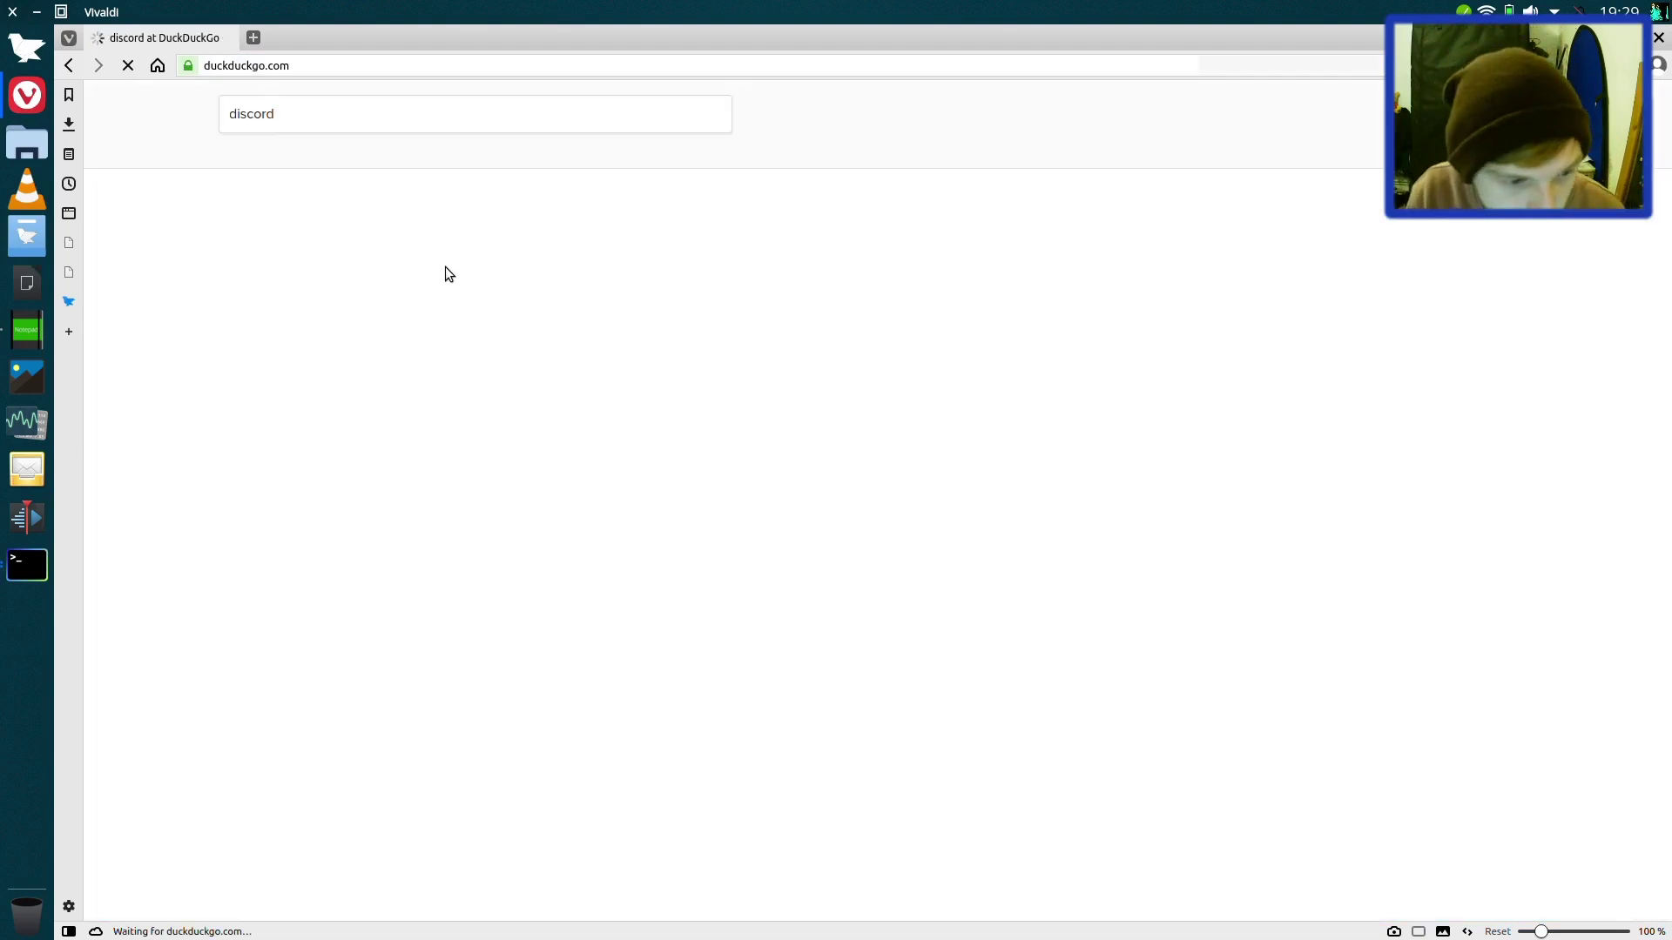
click(309, 239)
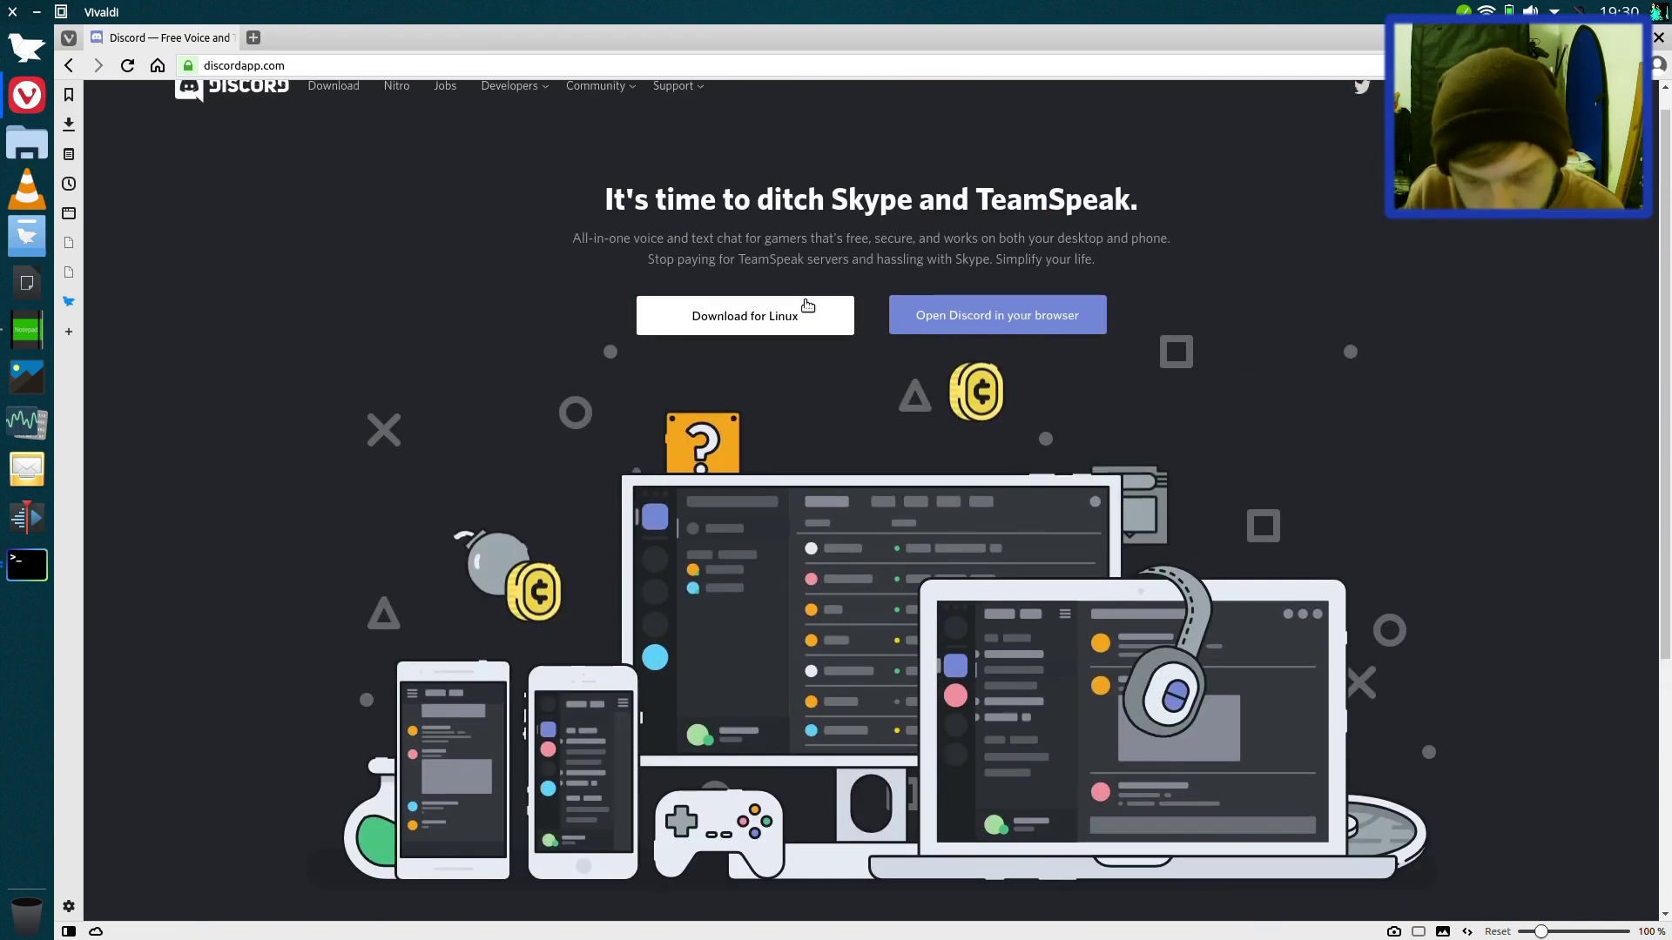
Step: Download the Linux deb package into Downloads and hide the downloads panel
click(808, 304)
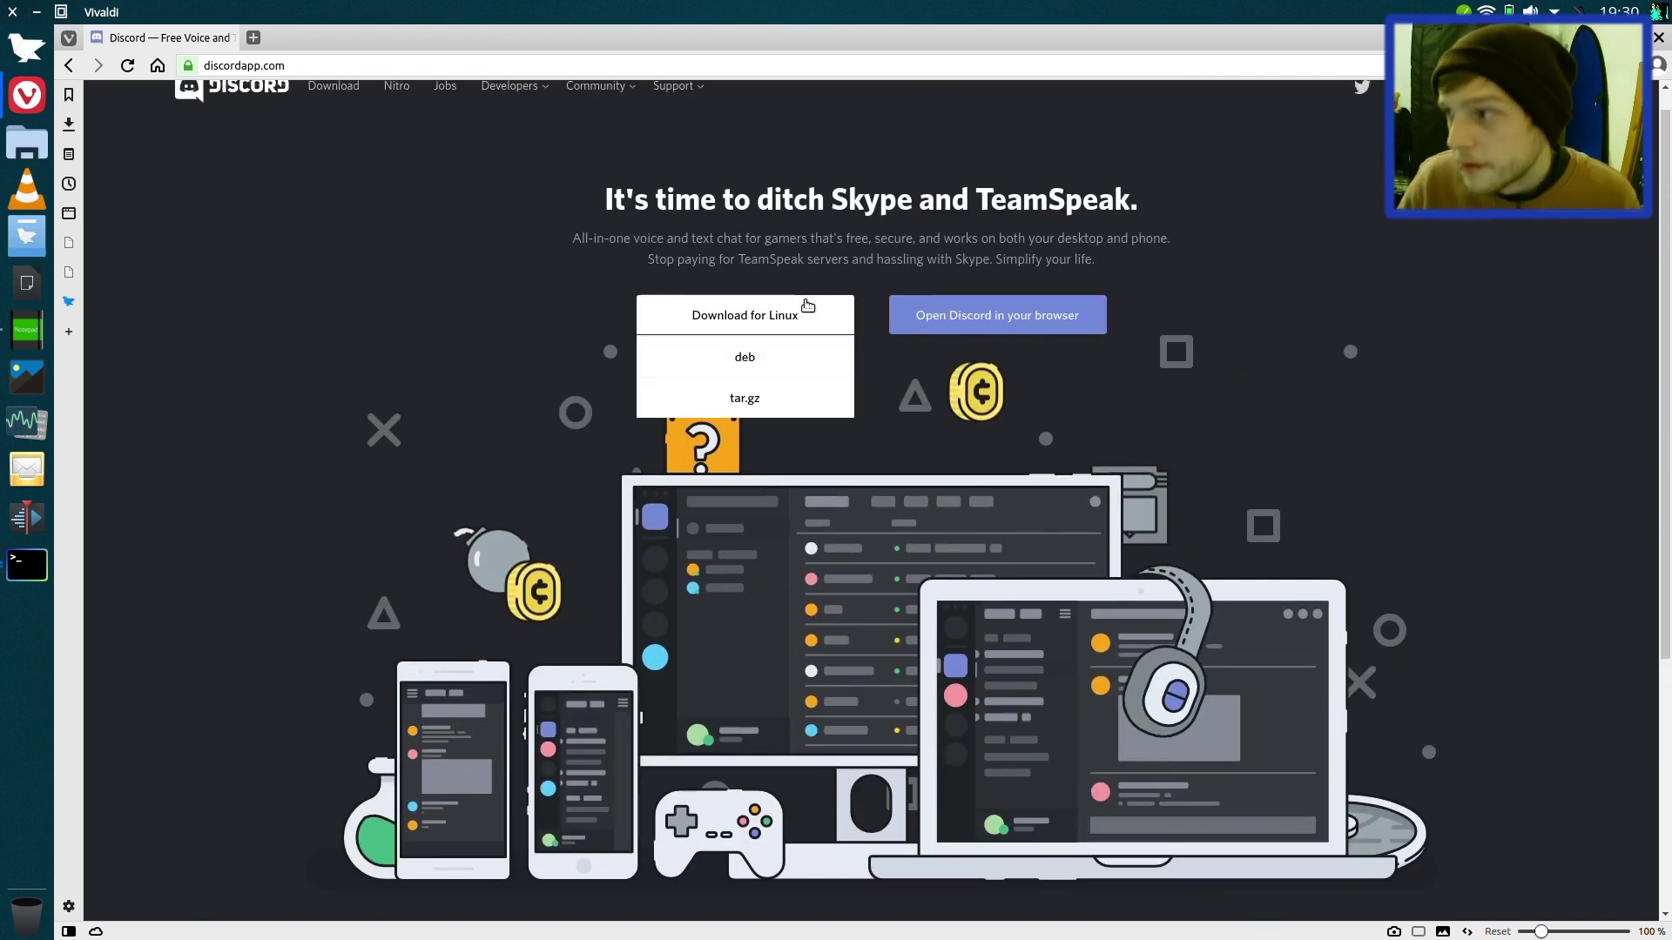
click(742, 346)
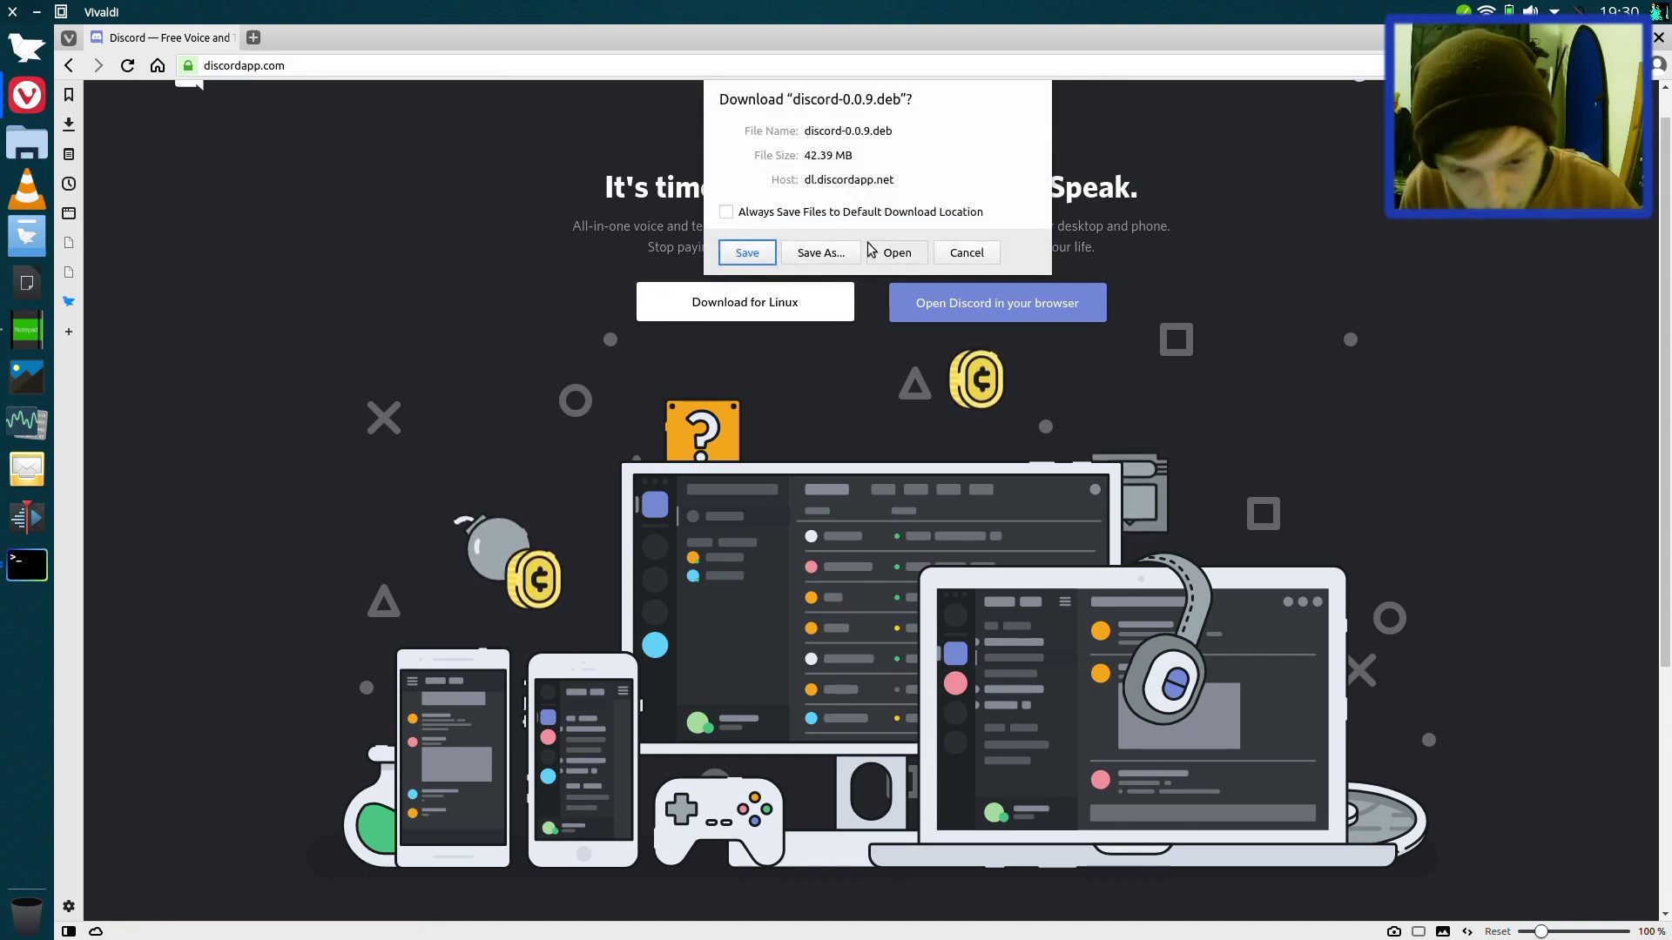
click(810, 260)
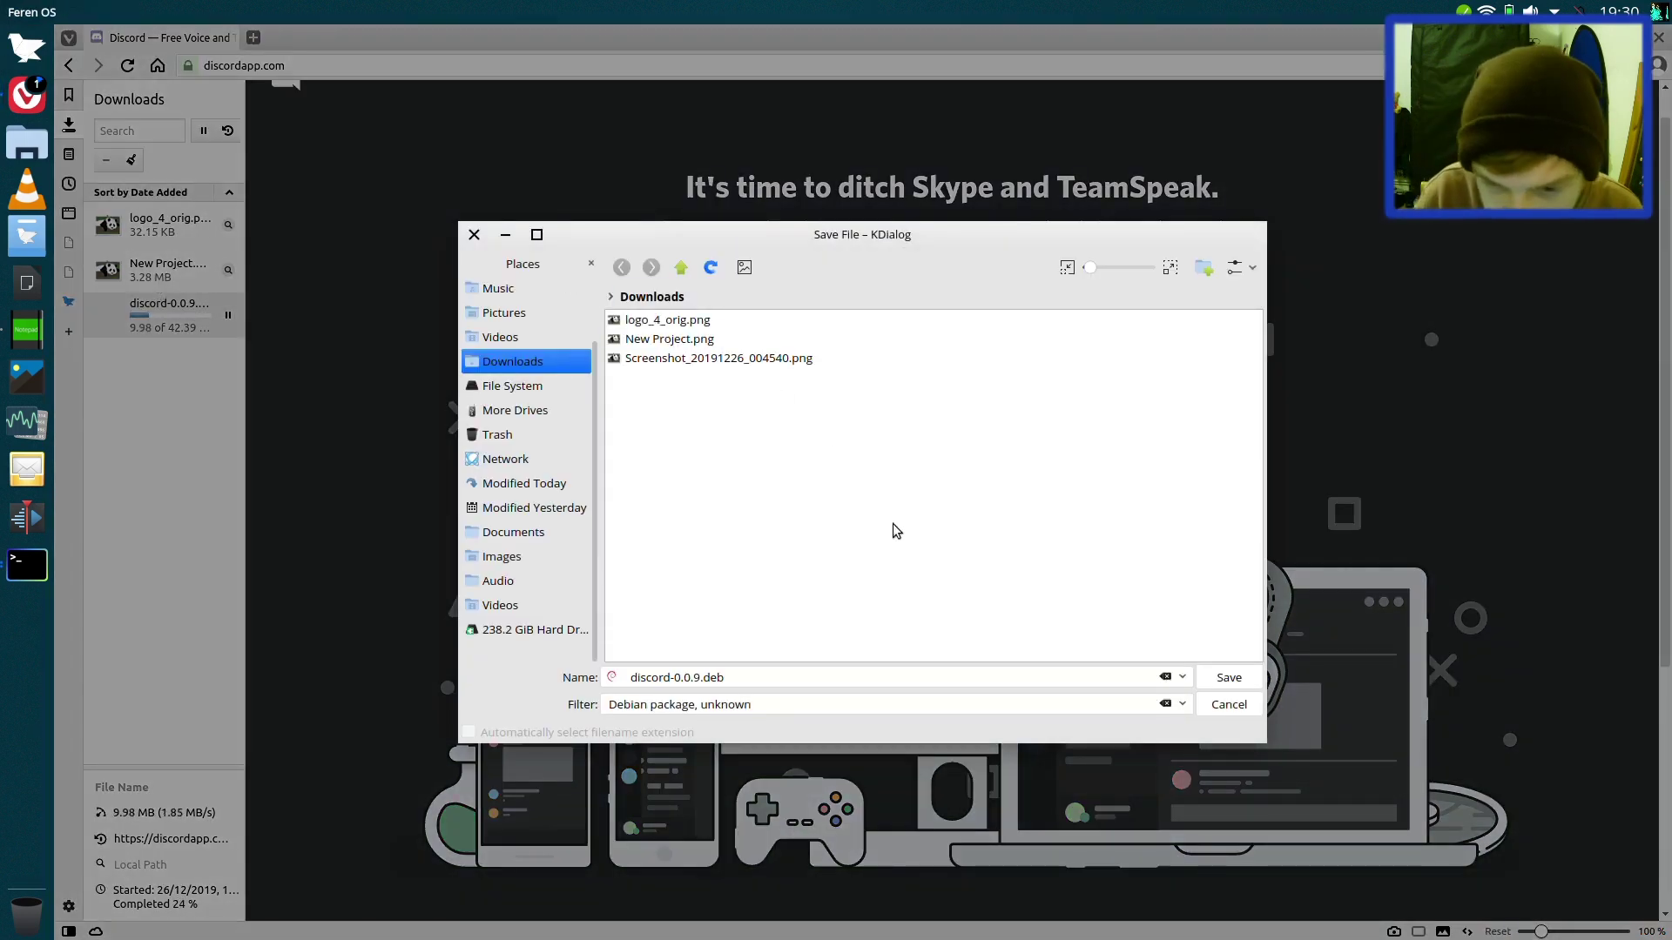
click(1229, 678)
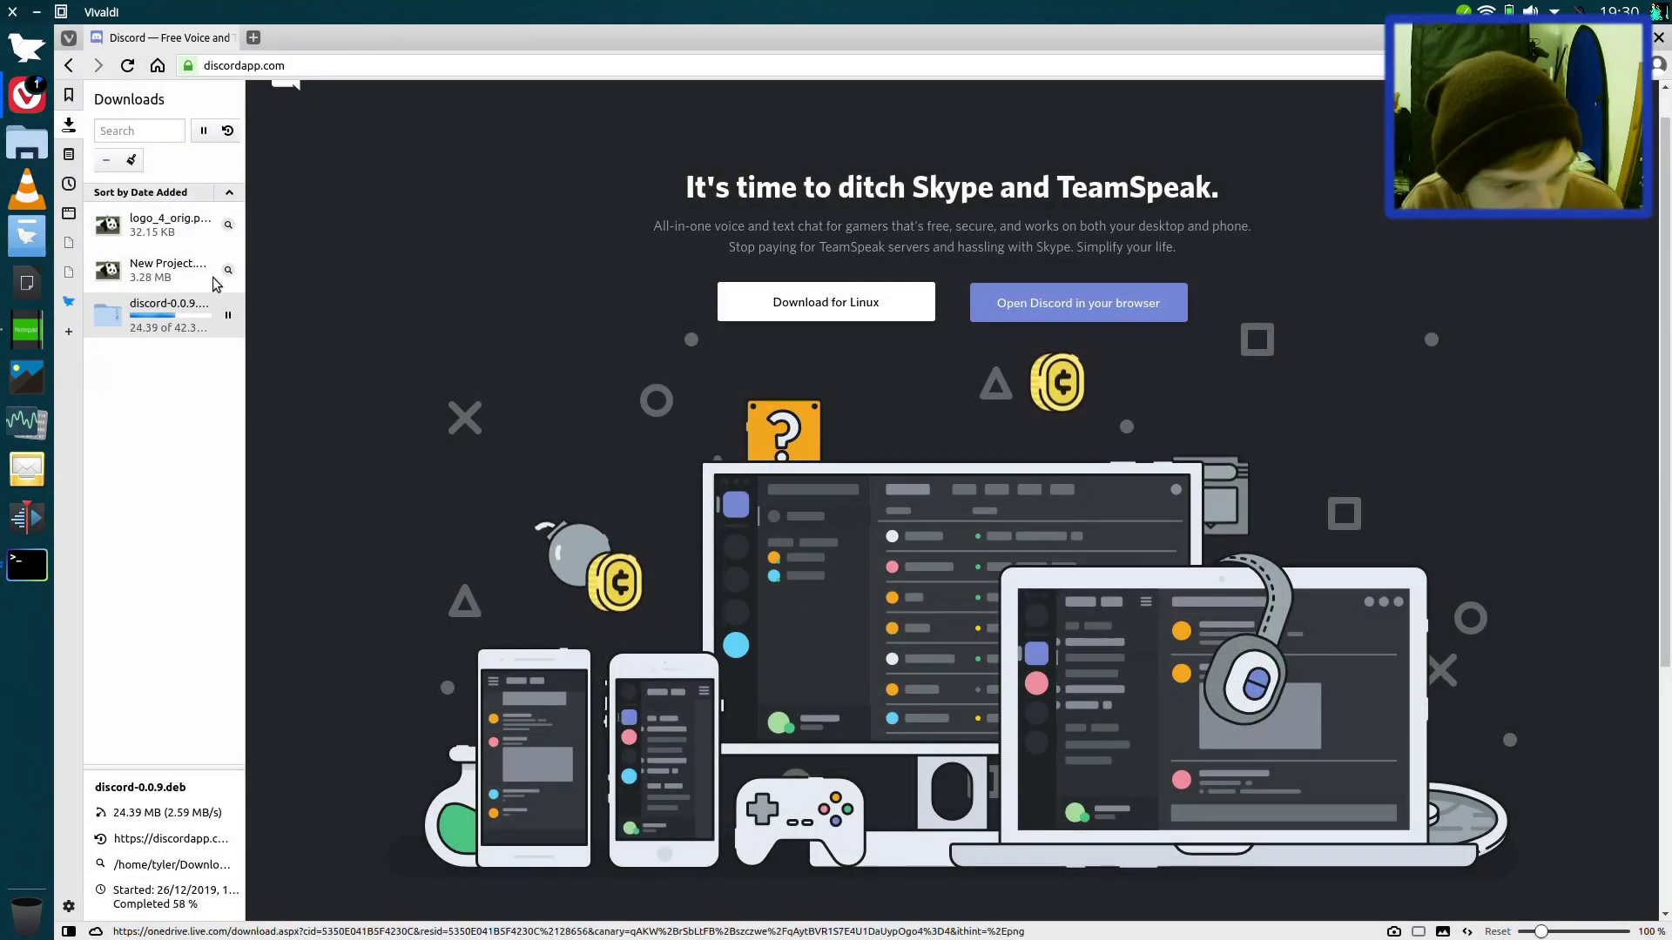
key(F4)
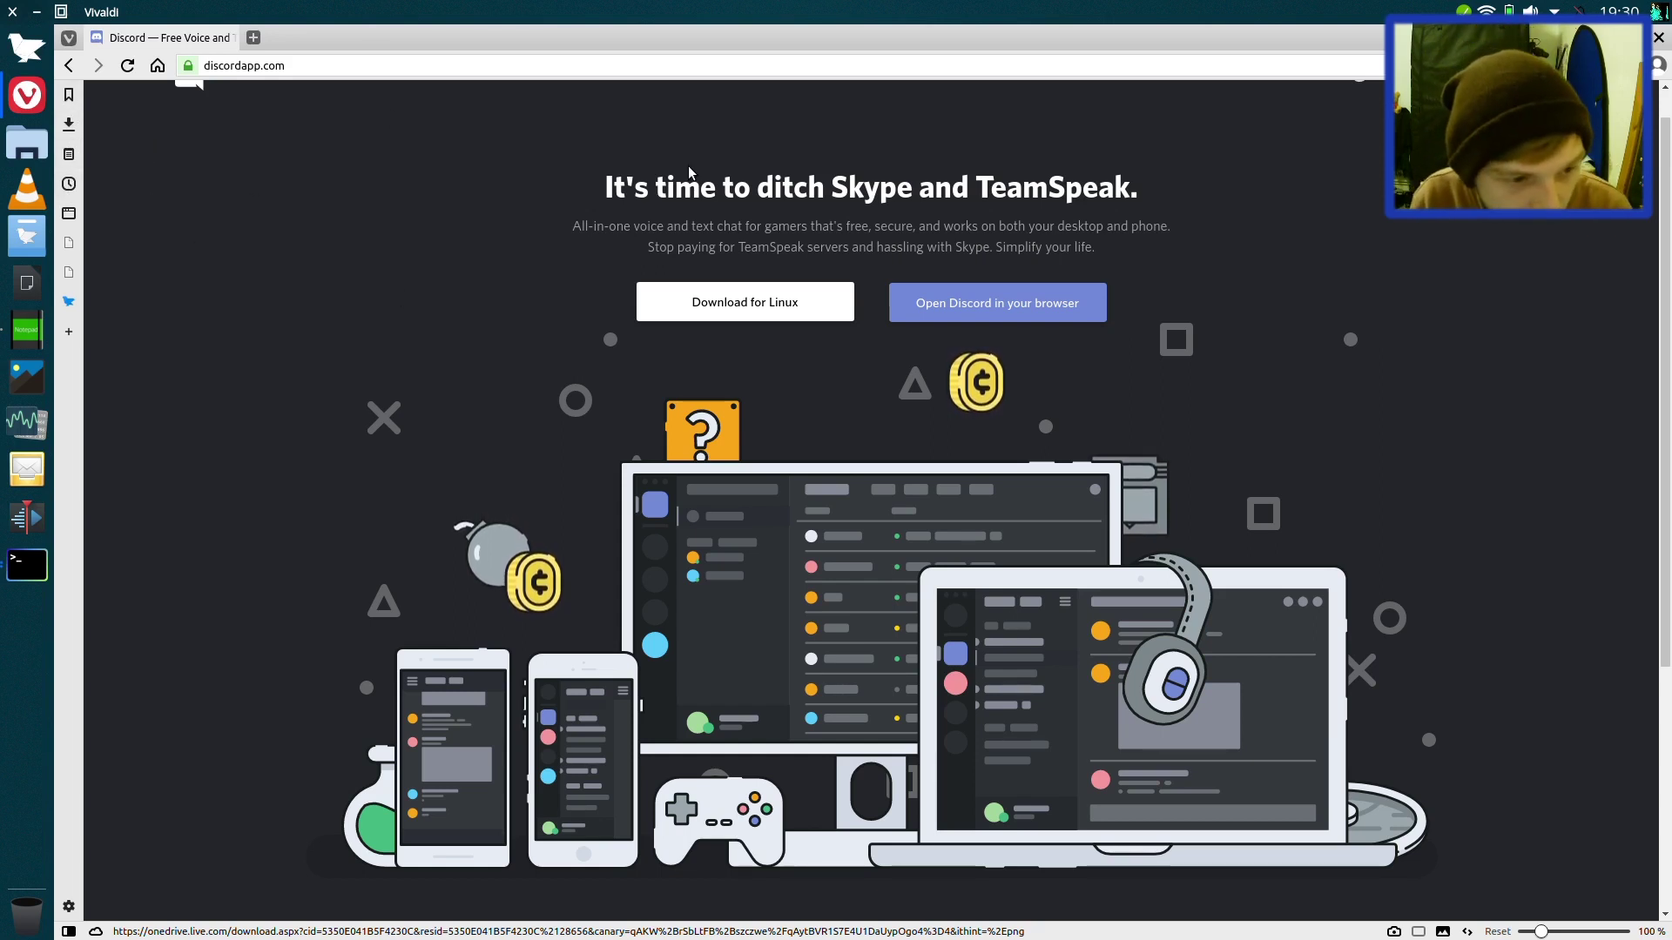
Step: Minimize Vivaldi and run htop in a new Konsole to check memory usage
click(37, 12)
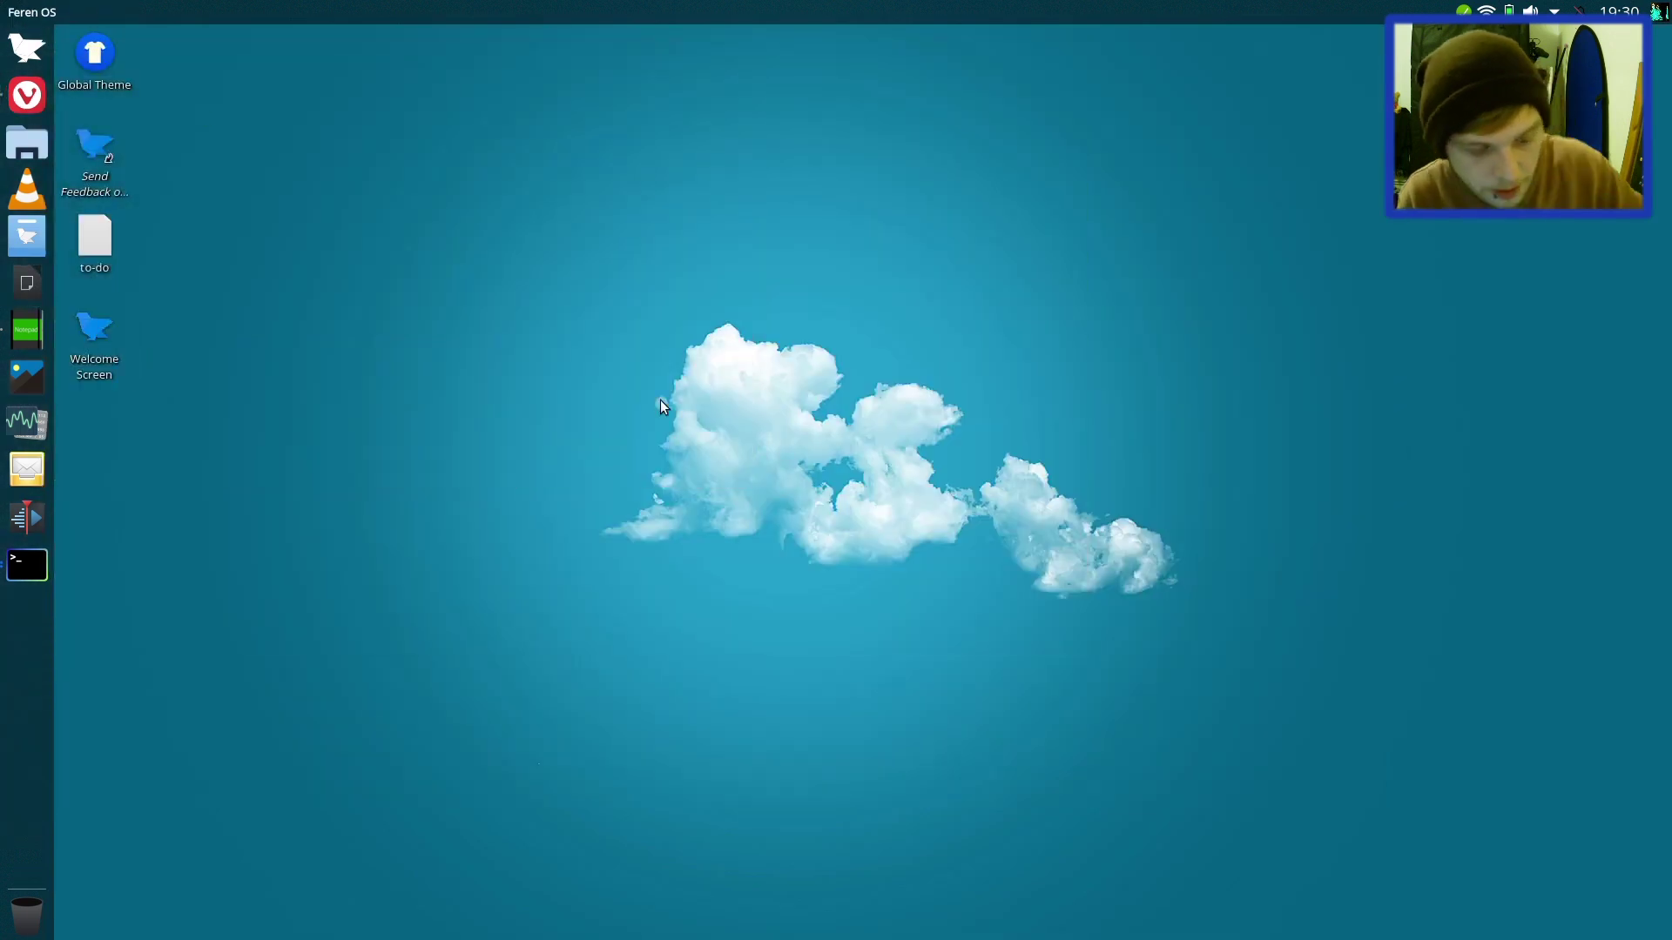
key(ctrl+alt+t)
text(htop)
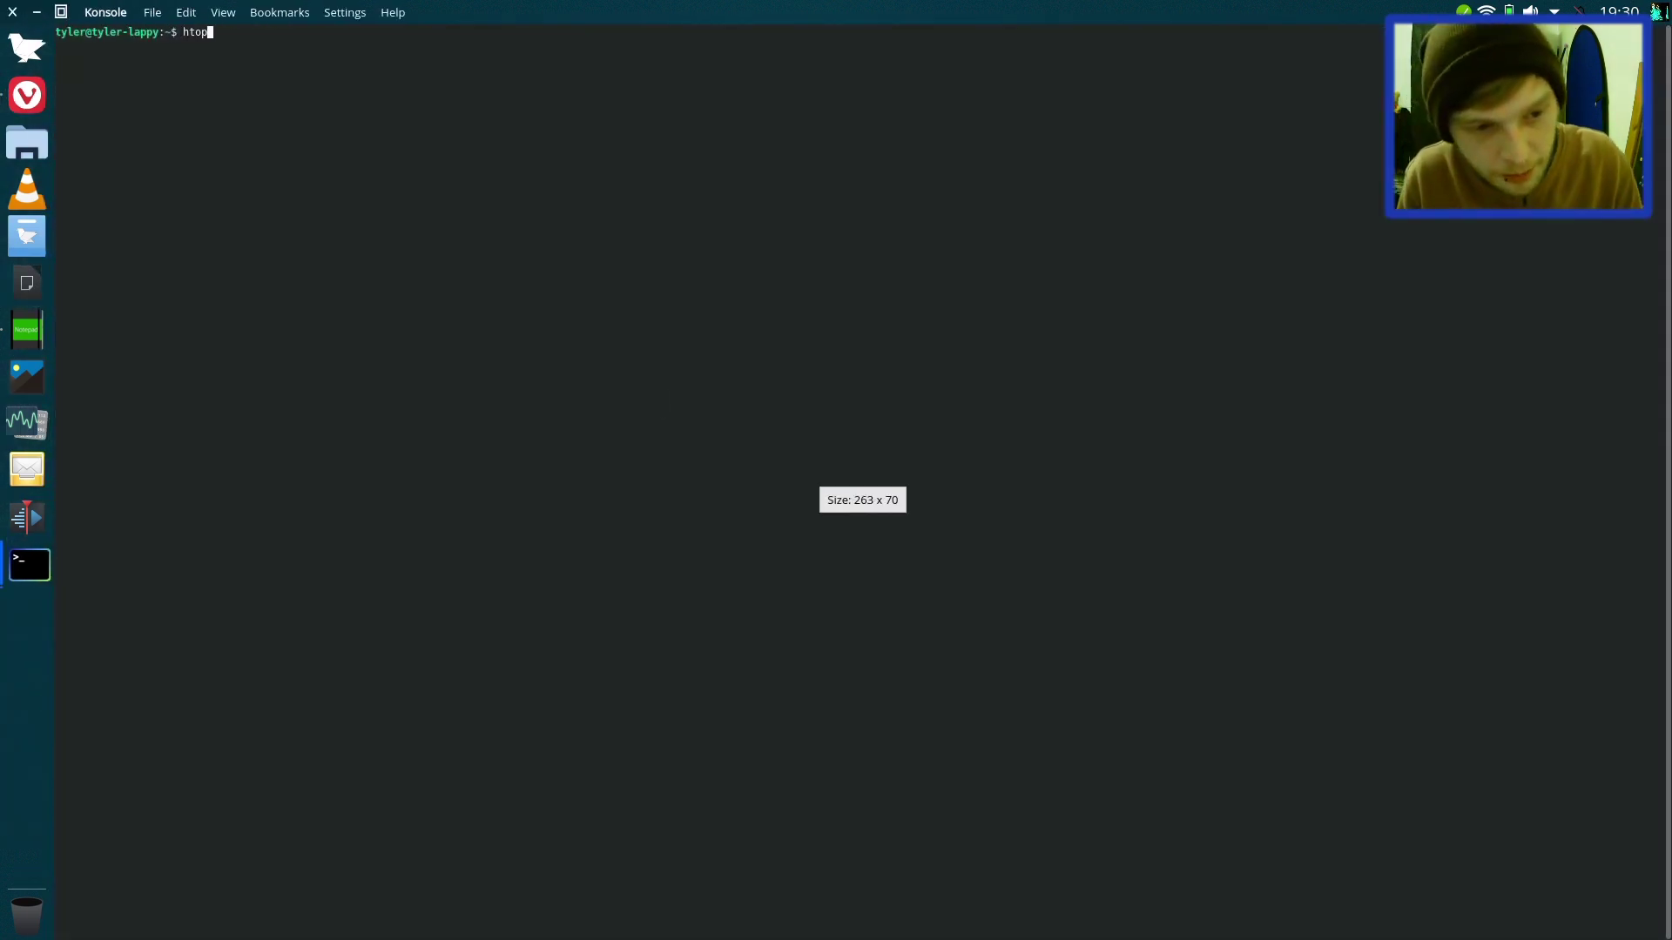
key(Return)
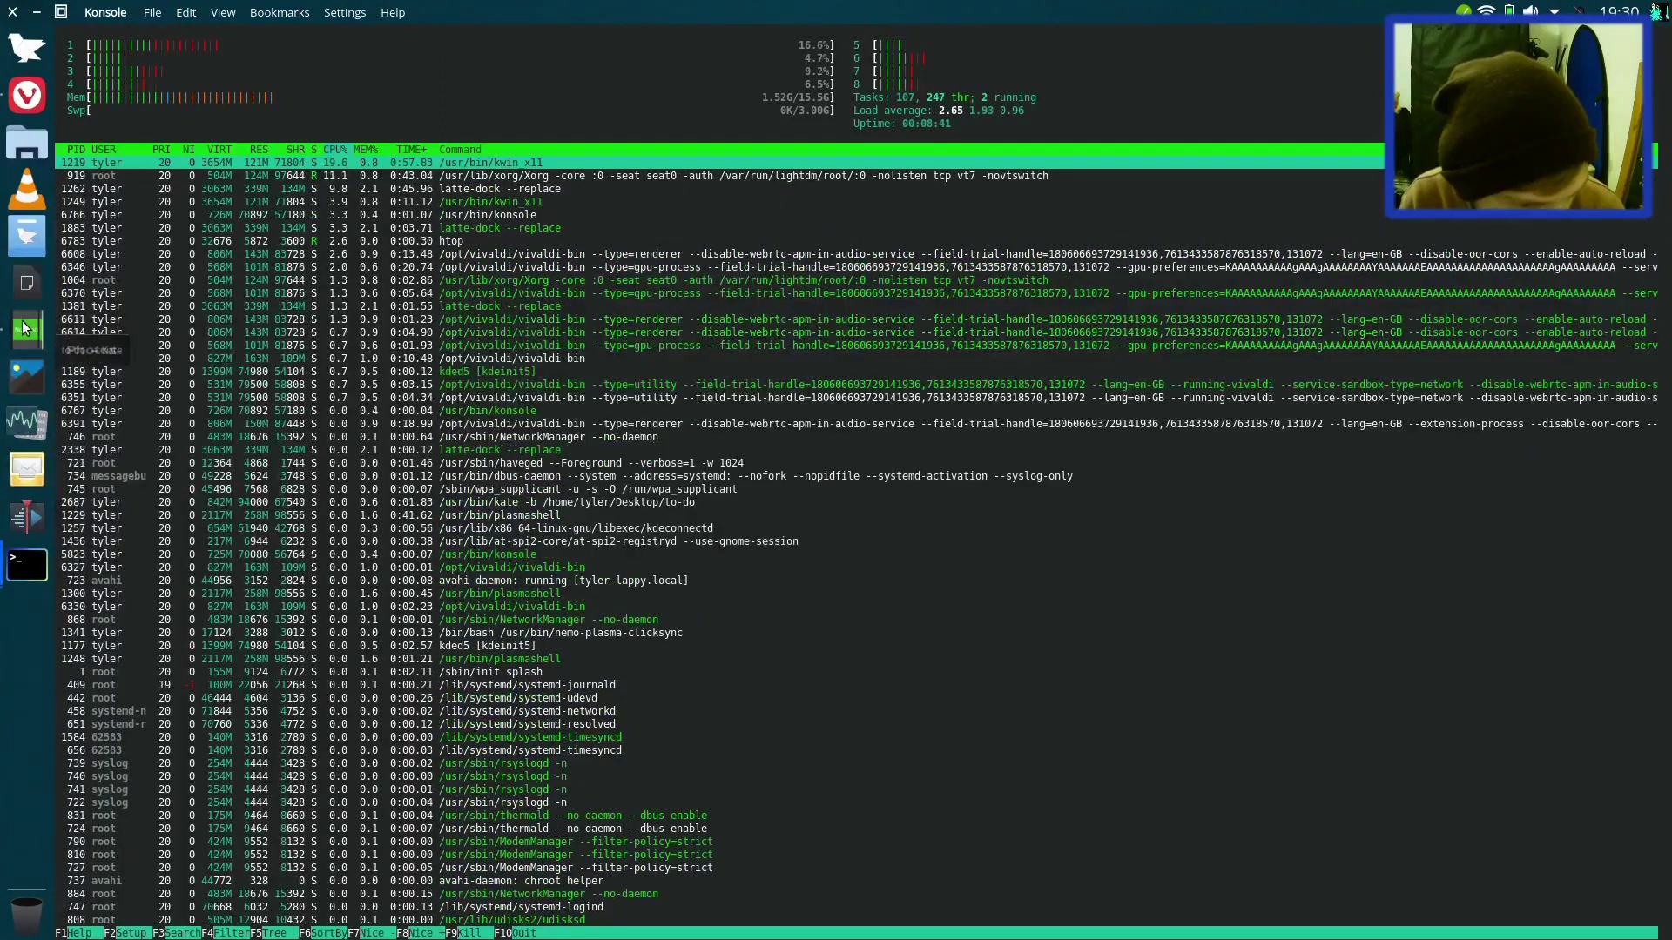
Step: Close Konsole, confirming Close Current Tab, and reopen the to-do file in Kate
click(13, 12)
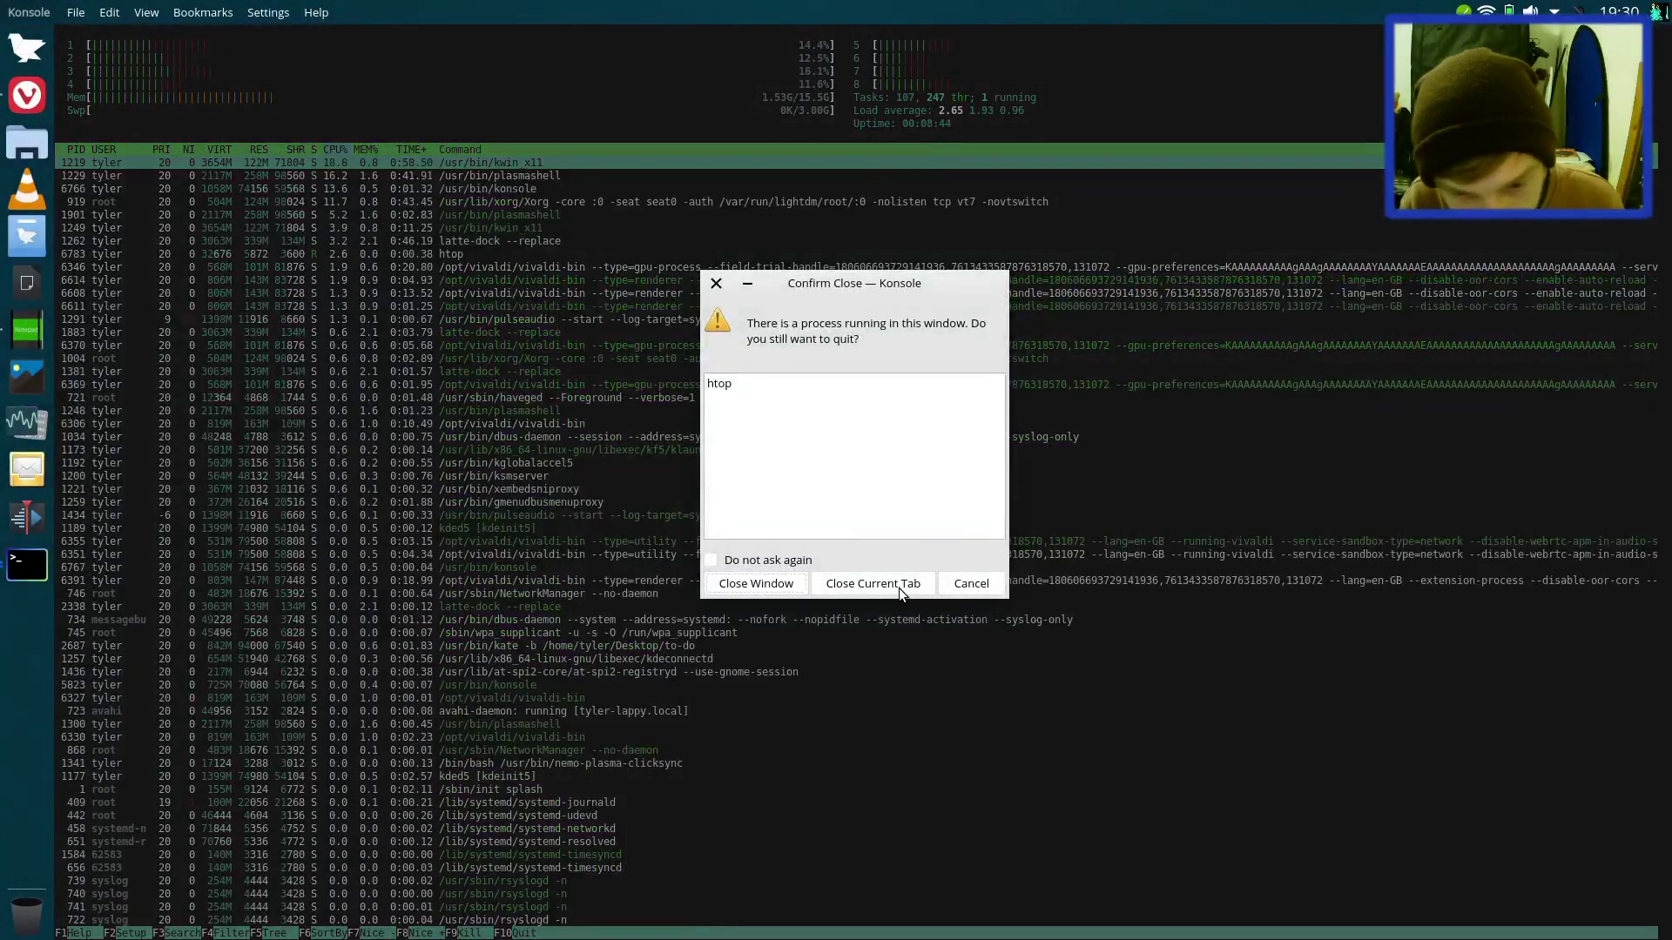
click(898, 588)
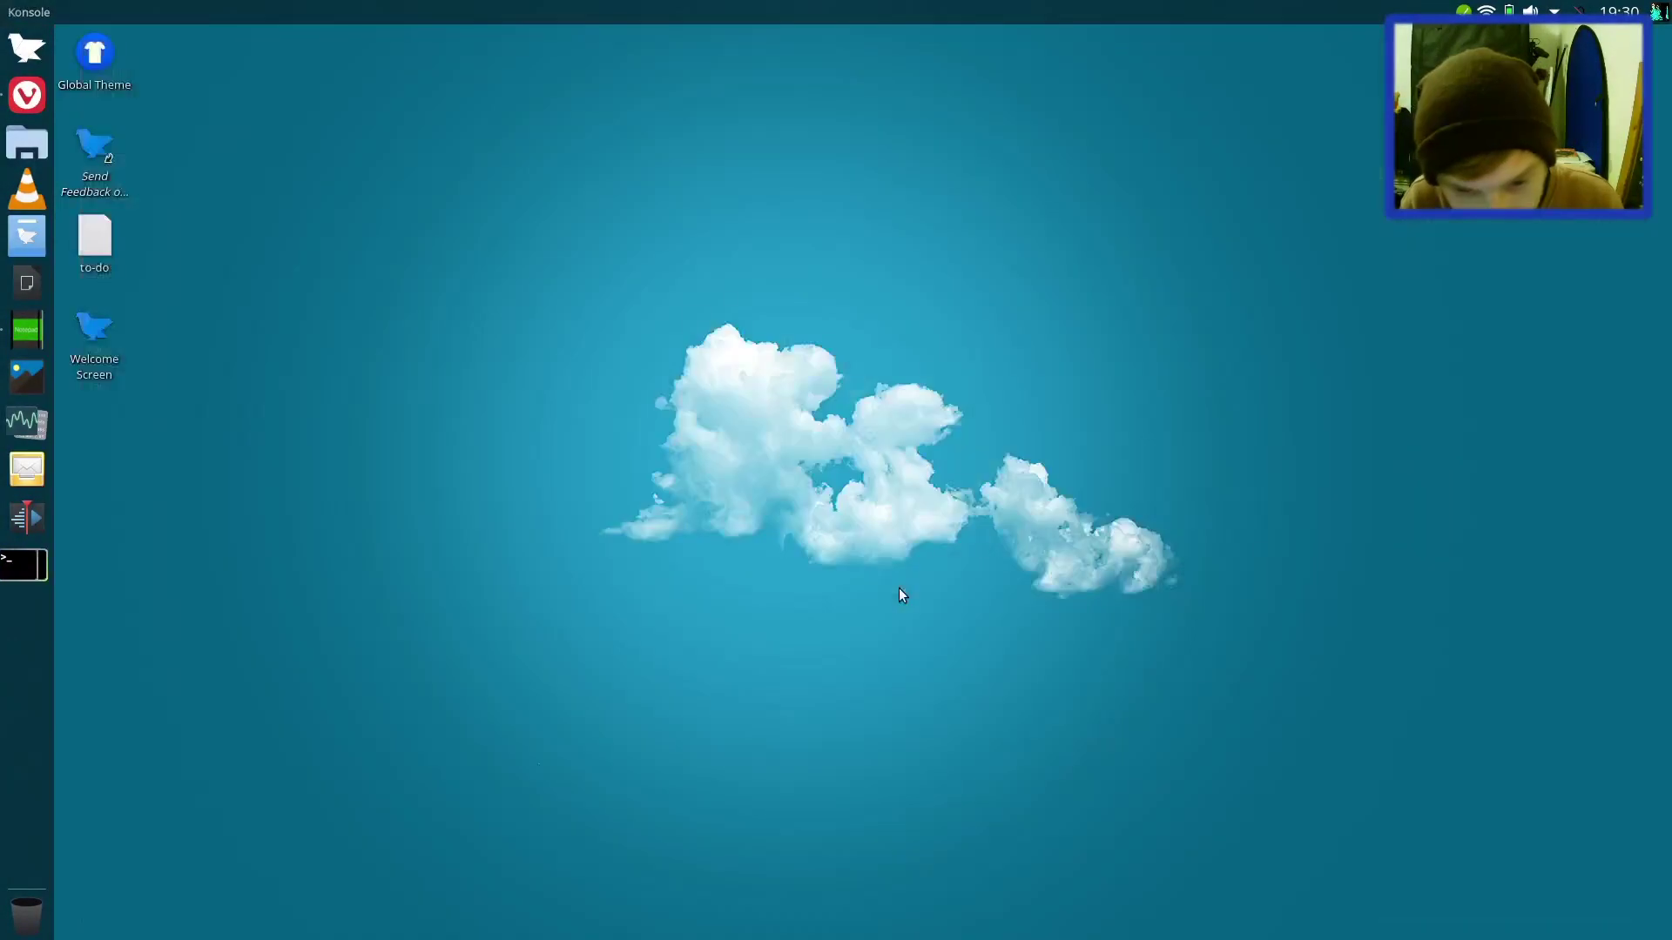
click(78, 254)
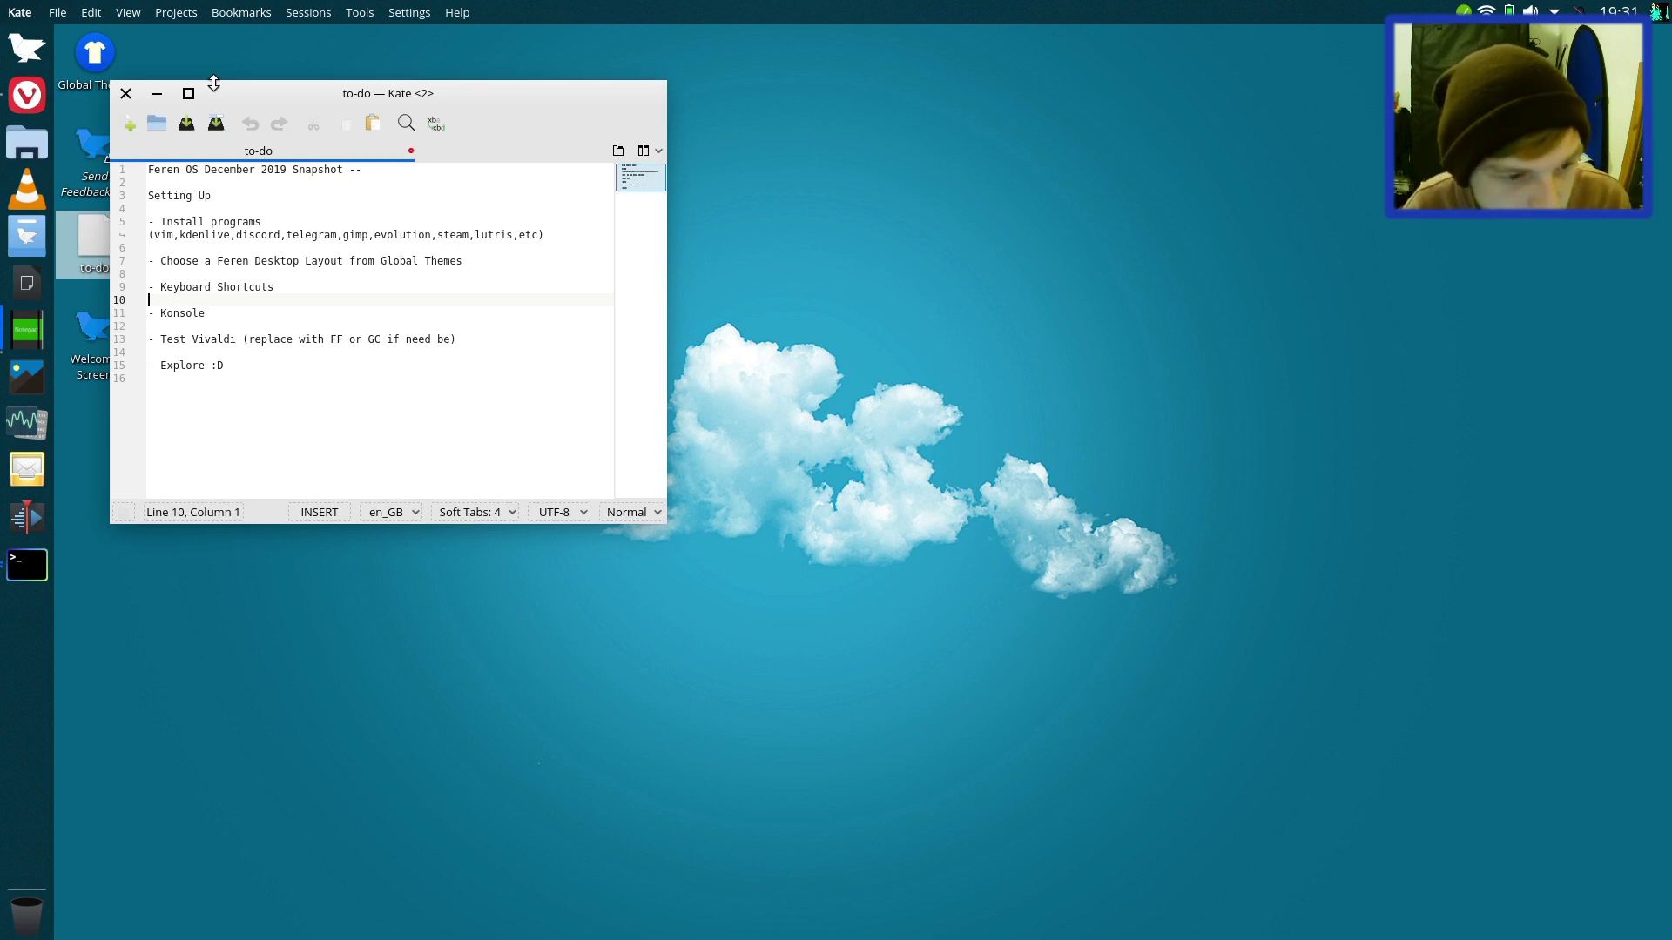
Step: Close the to-do file and show the Discord download in the file manager from Vivaldi's Downloads
click(124, 93)
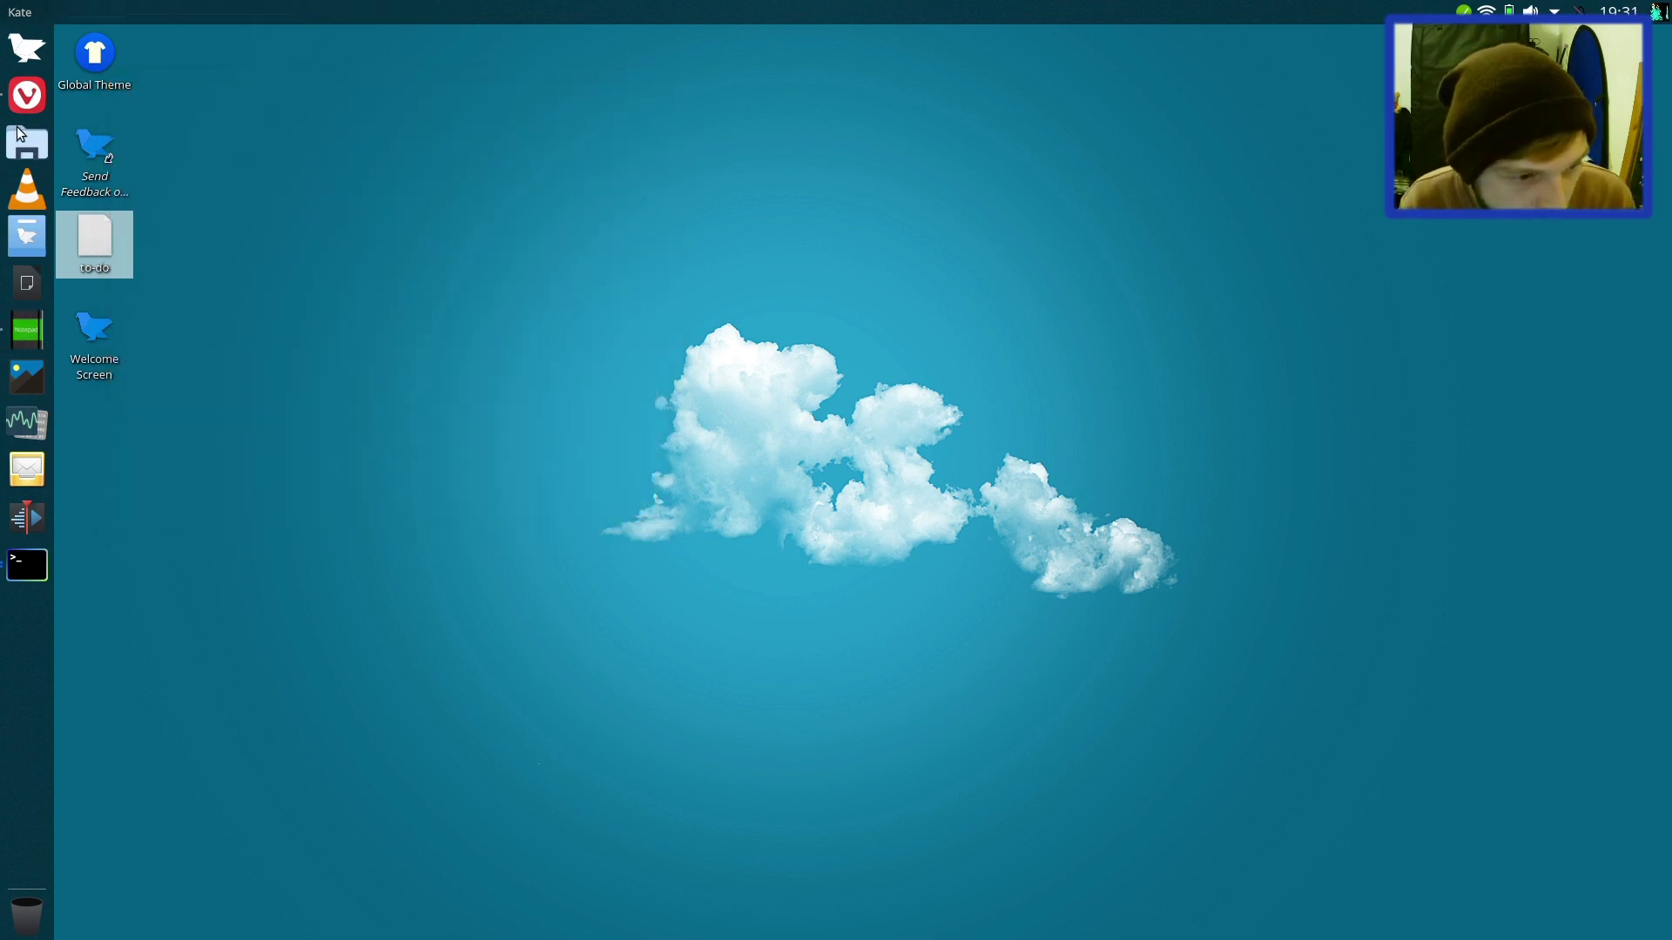
click(24, 99)
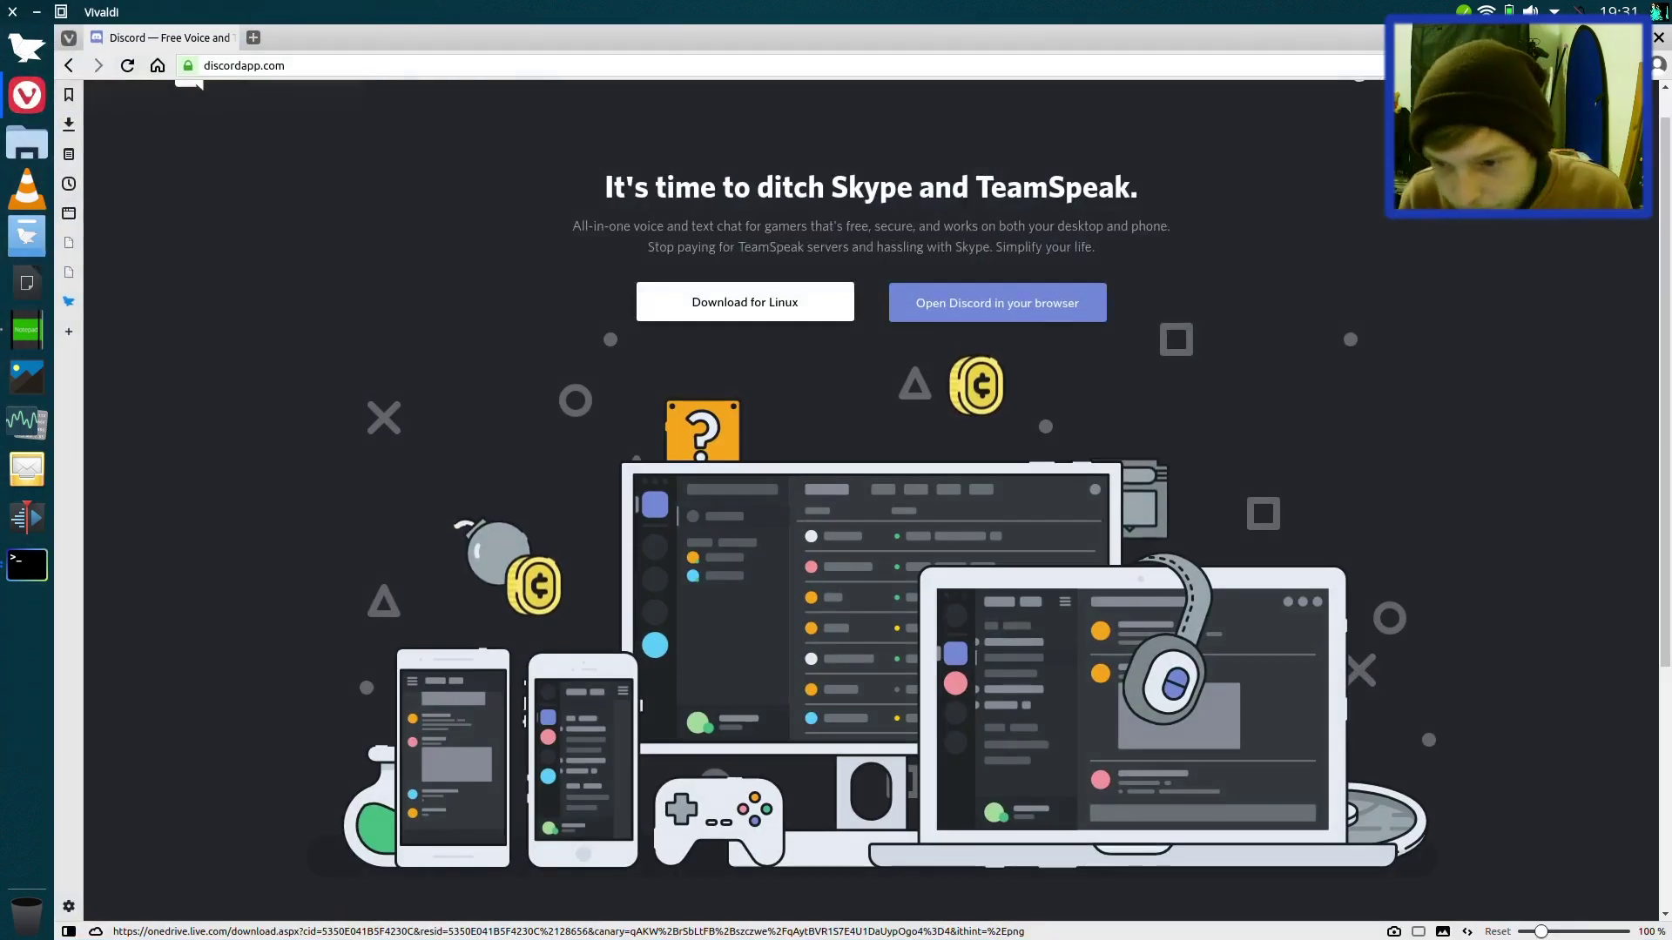
click(69, 123)
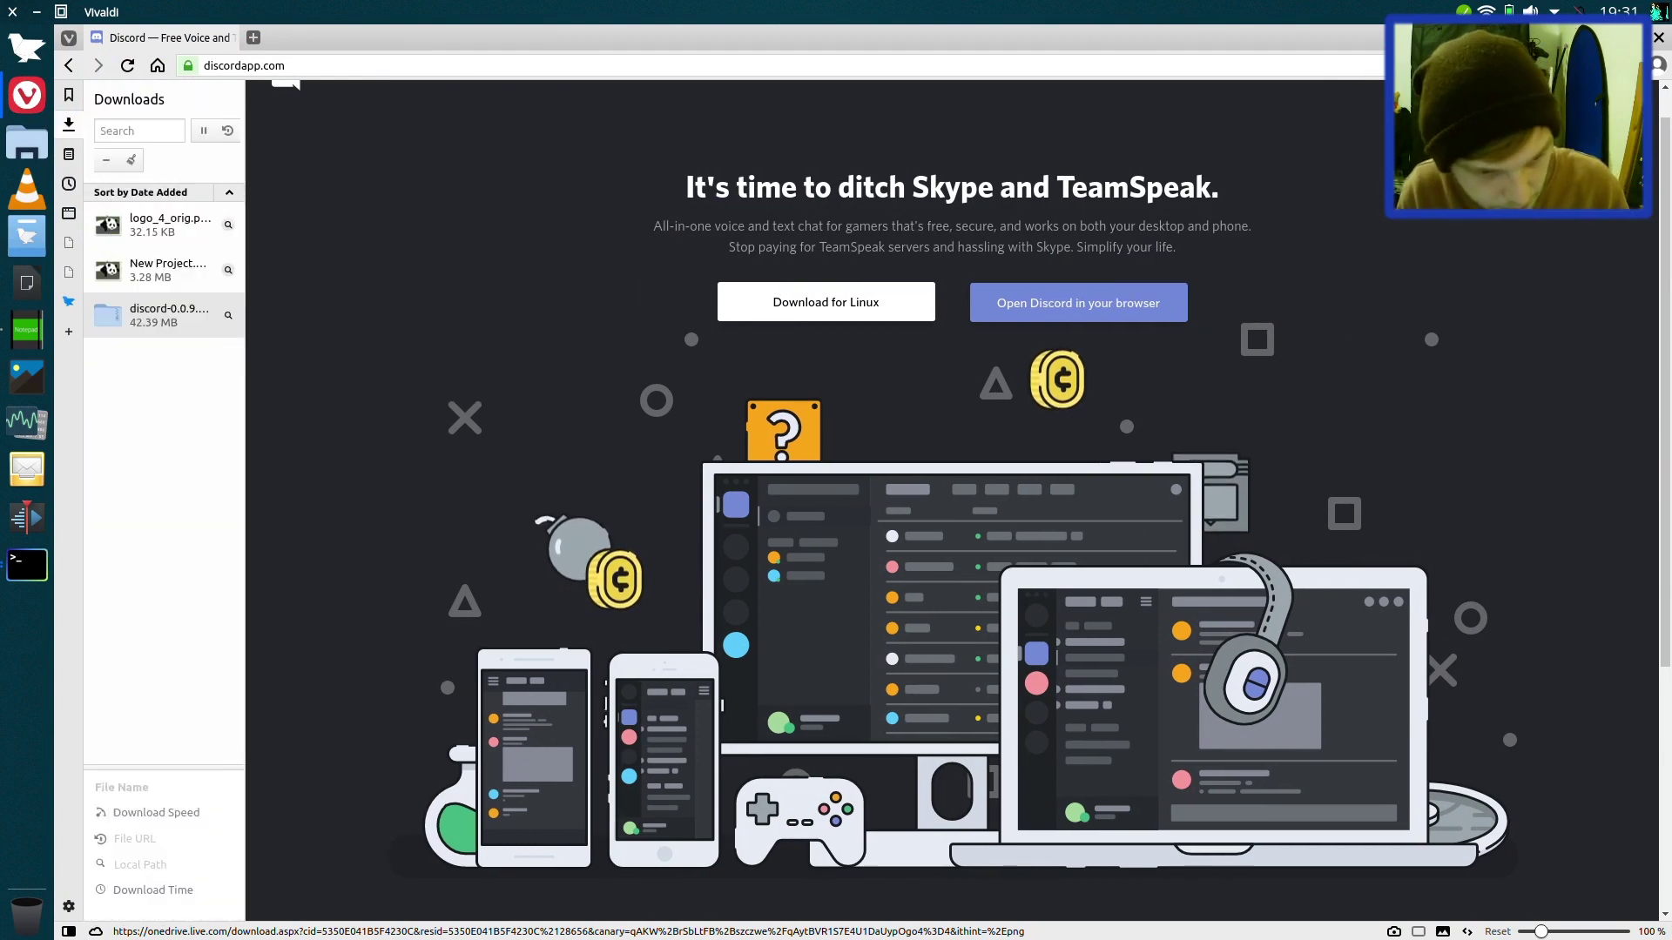
right_click(131, 330)
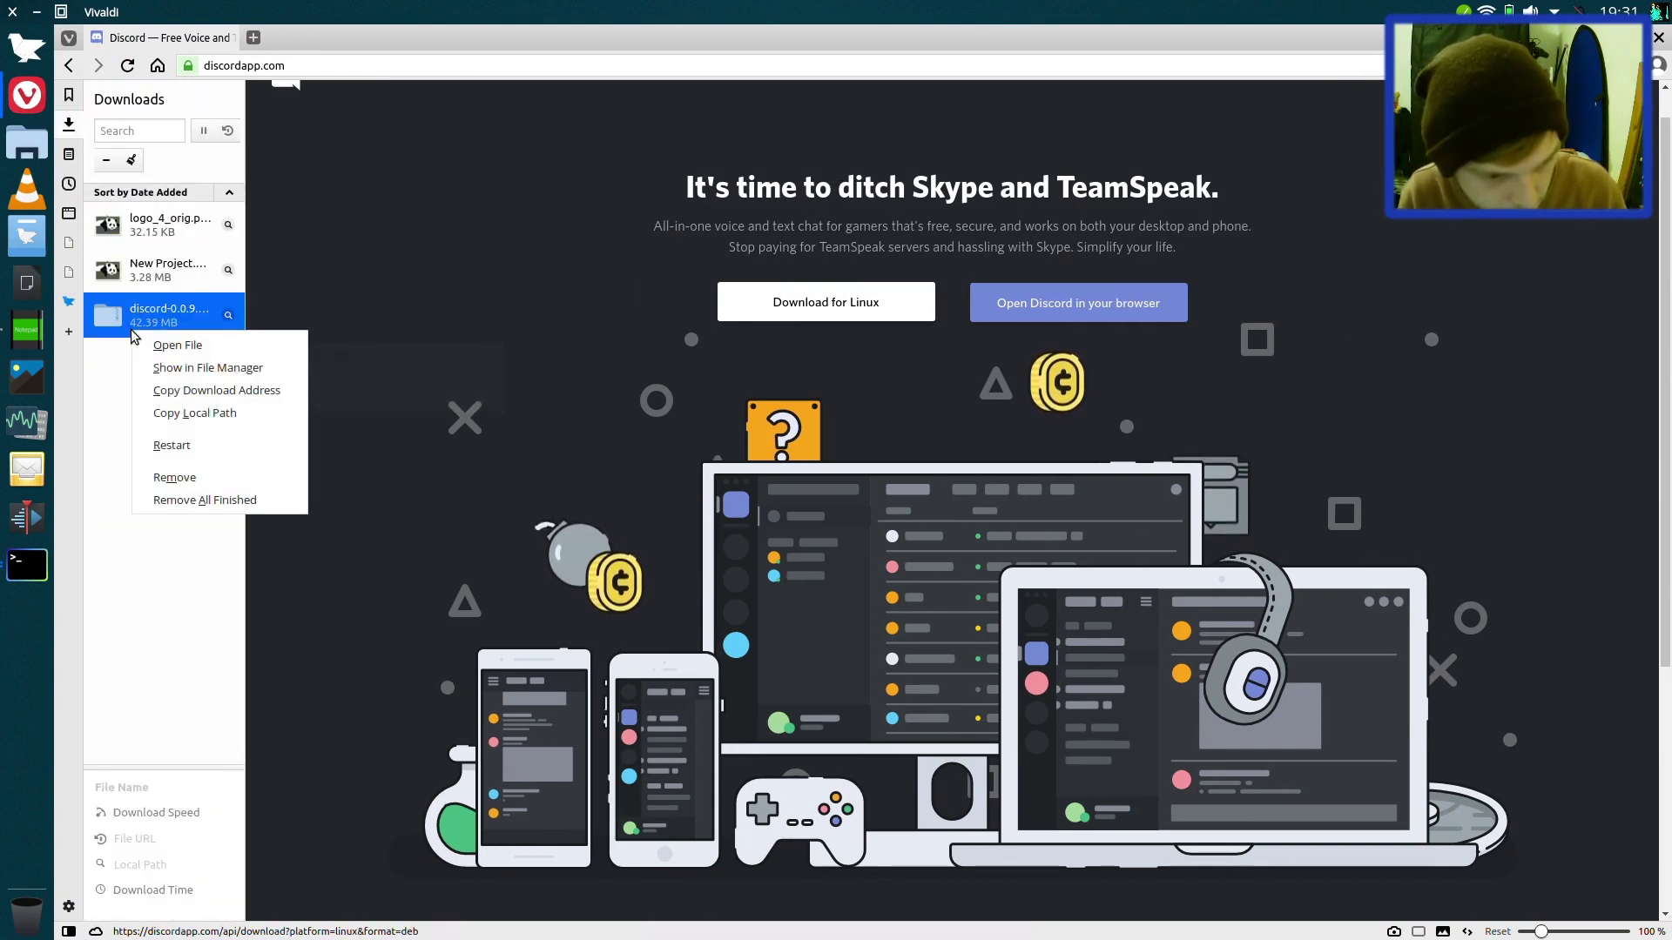
click(188, 368)
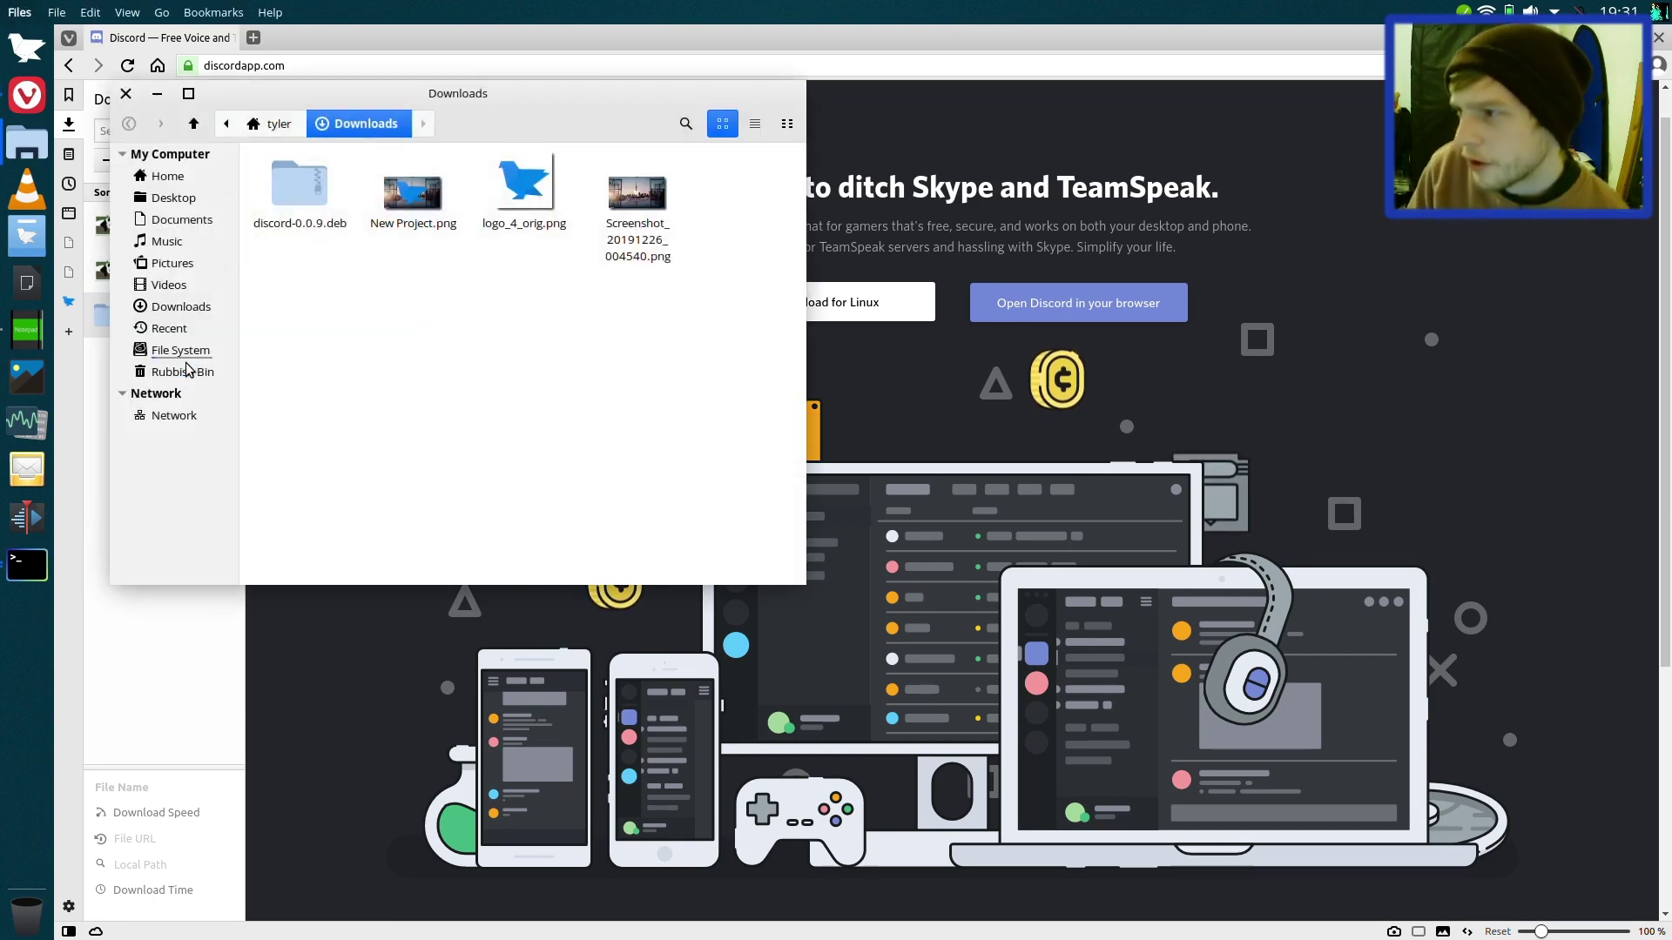
Step: Open discord-0.0.9.deb with QApt Package Installer, close Vivaldi, and move the Downloads window
click(287, 200)
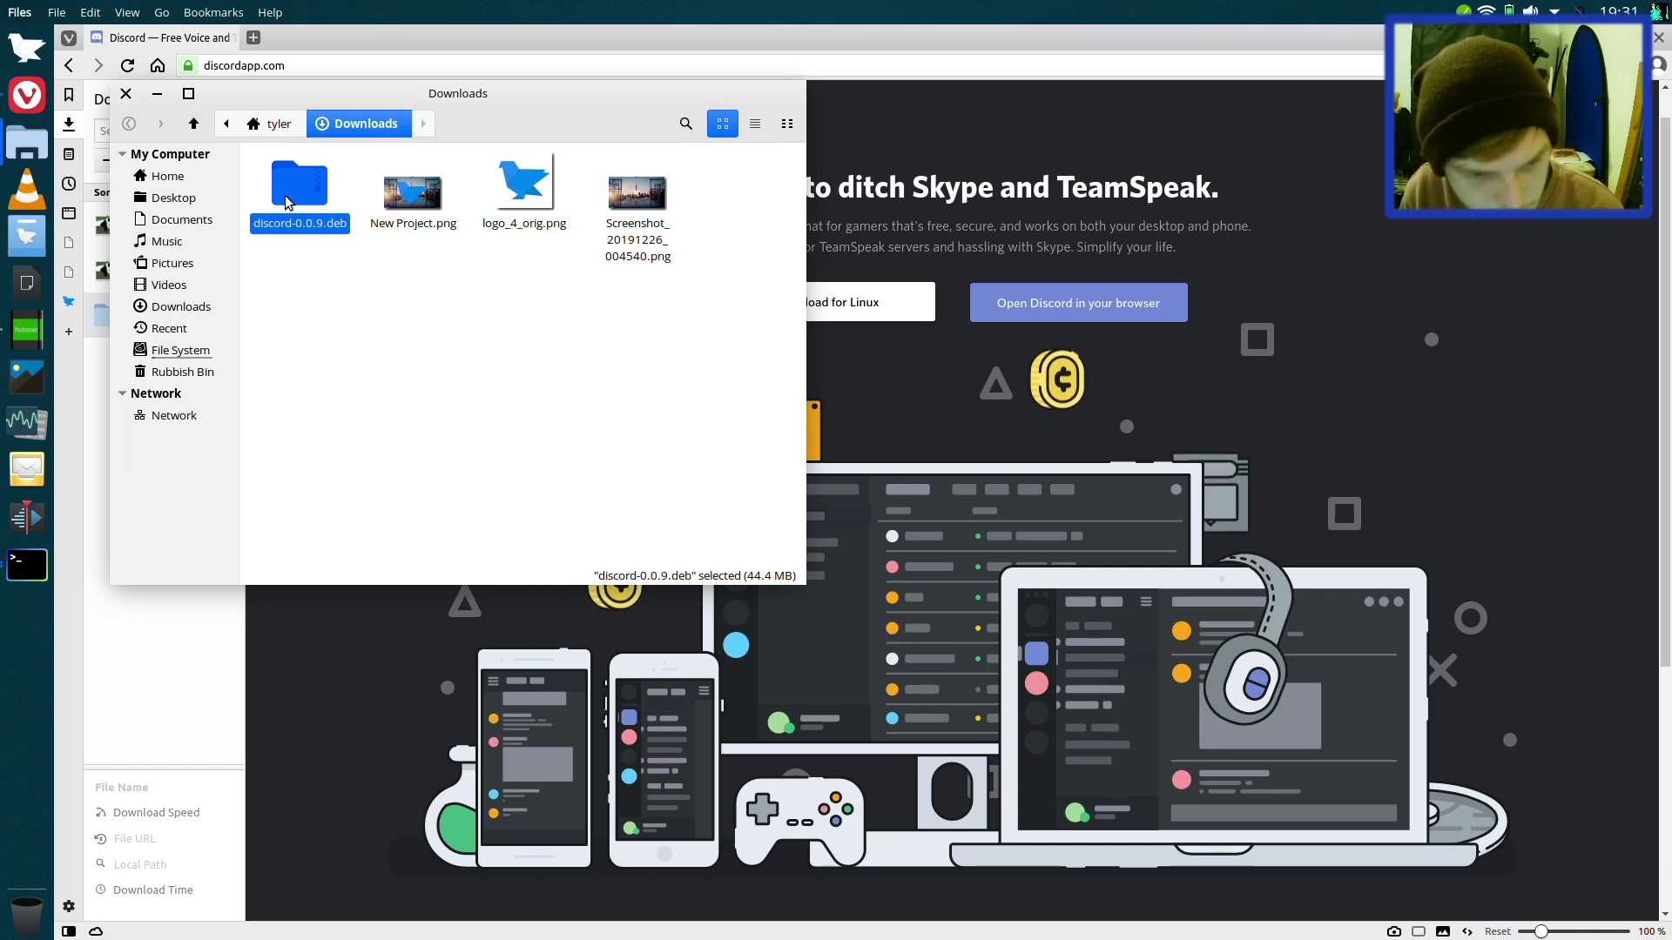
right_click(286, 197)
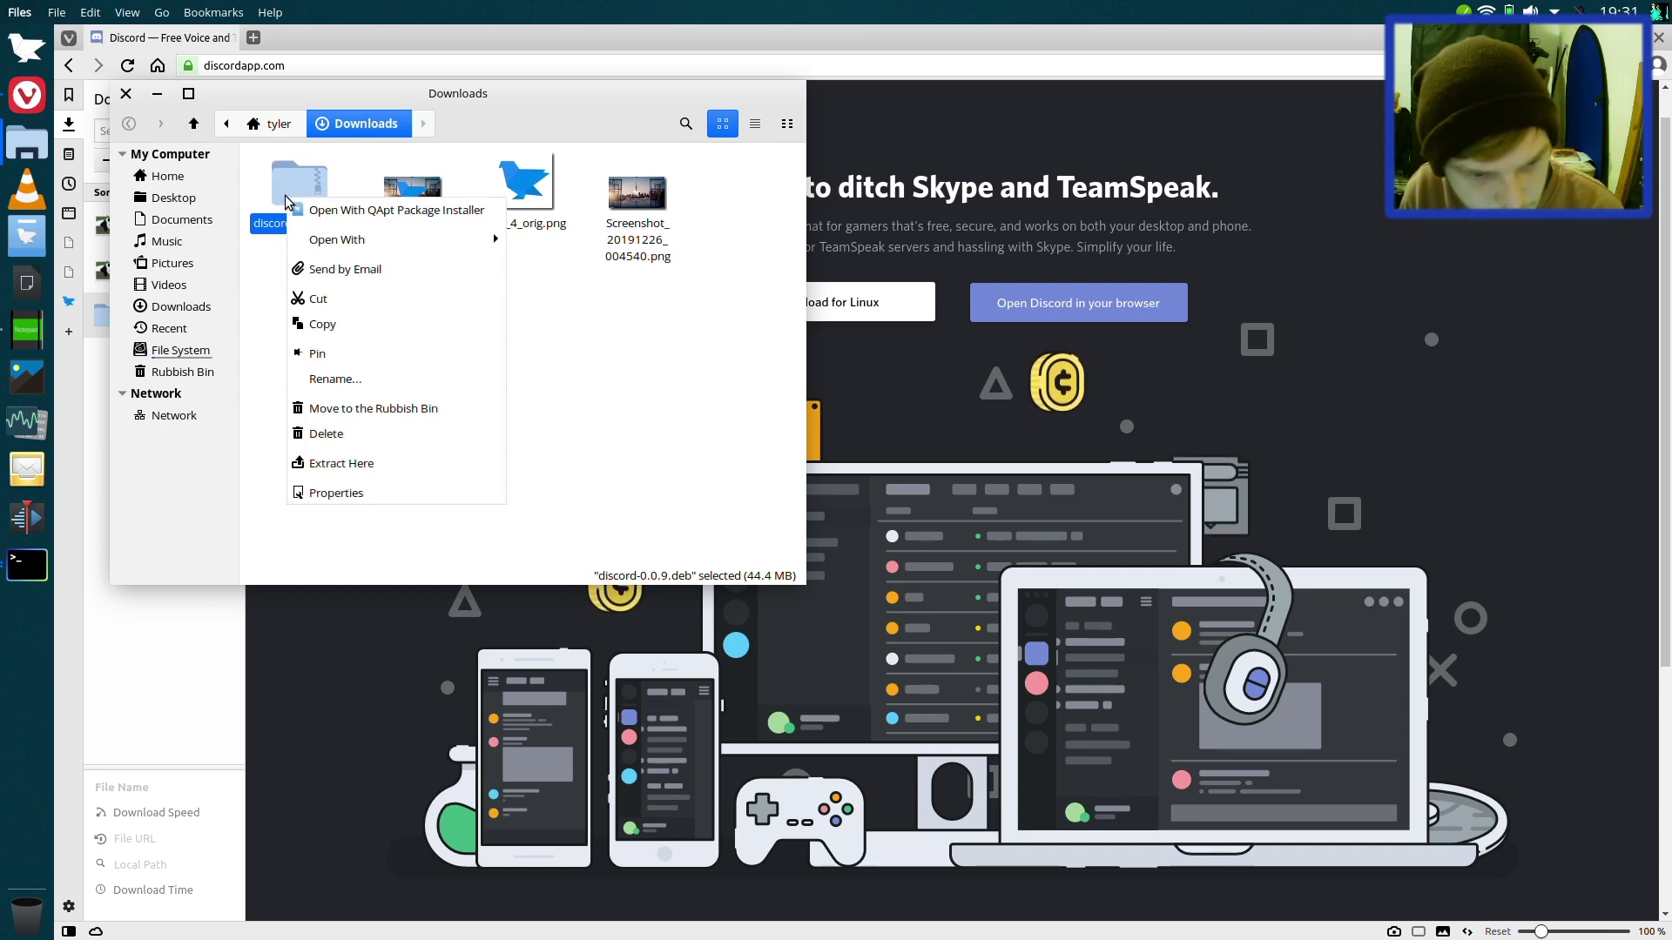
click(365, 212)
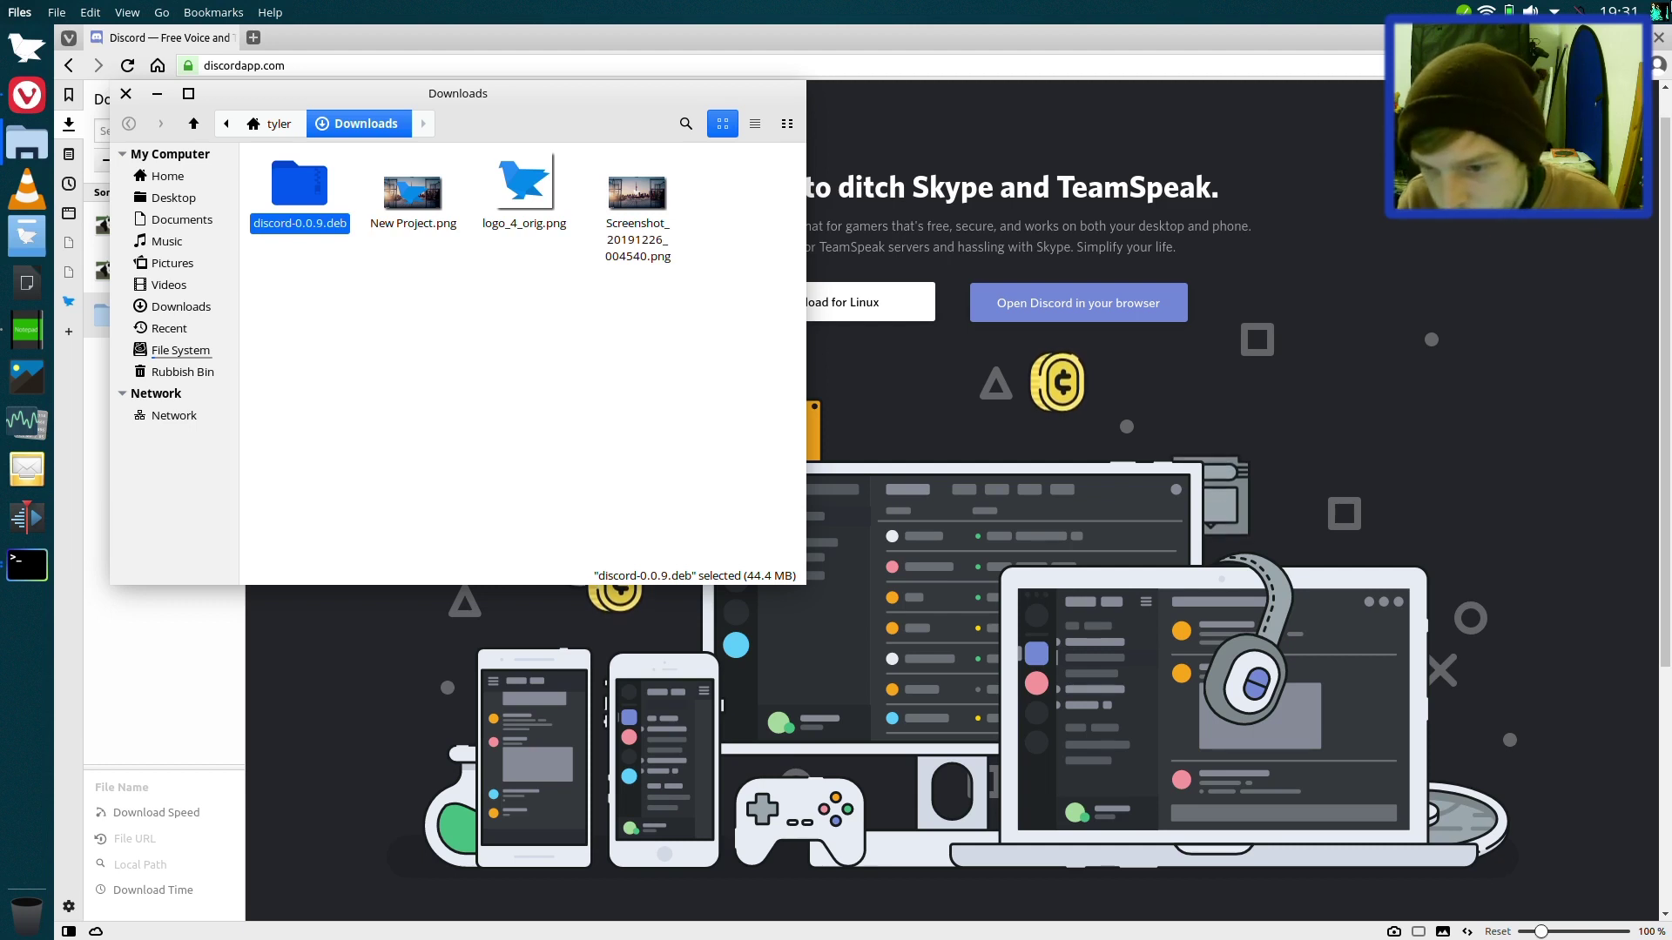
click(1657, 39)
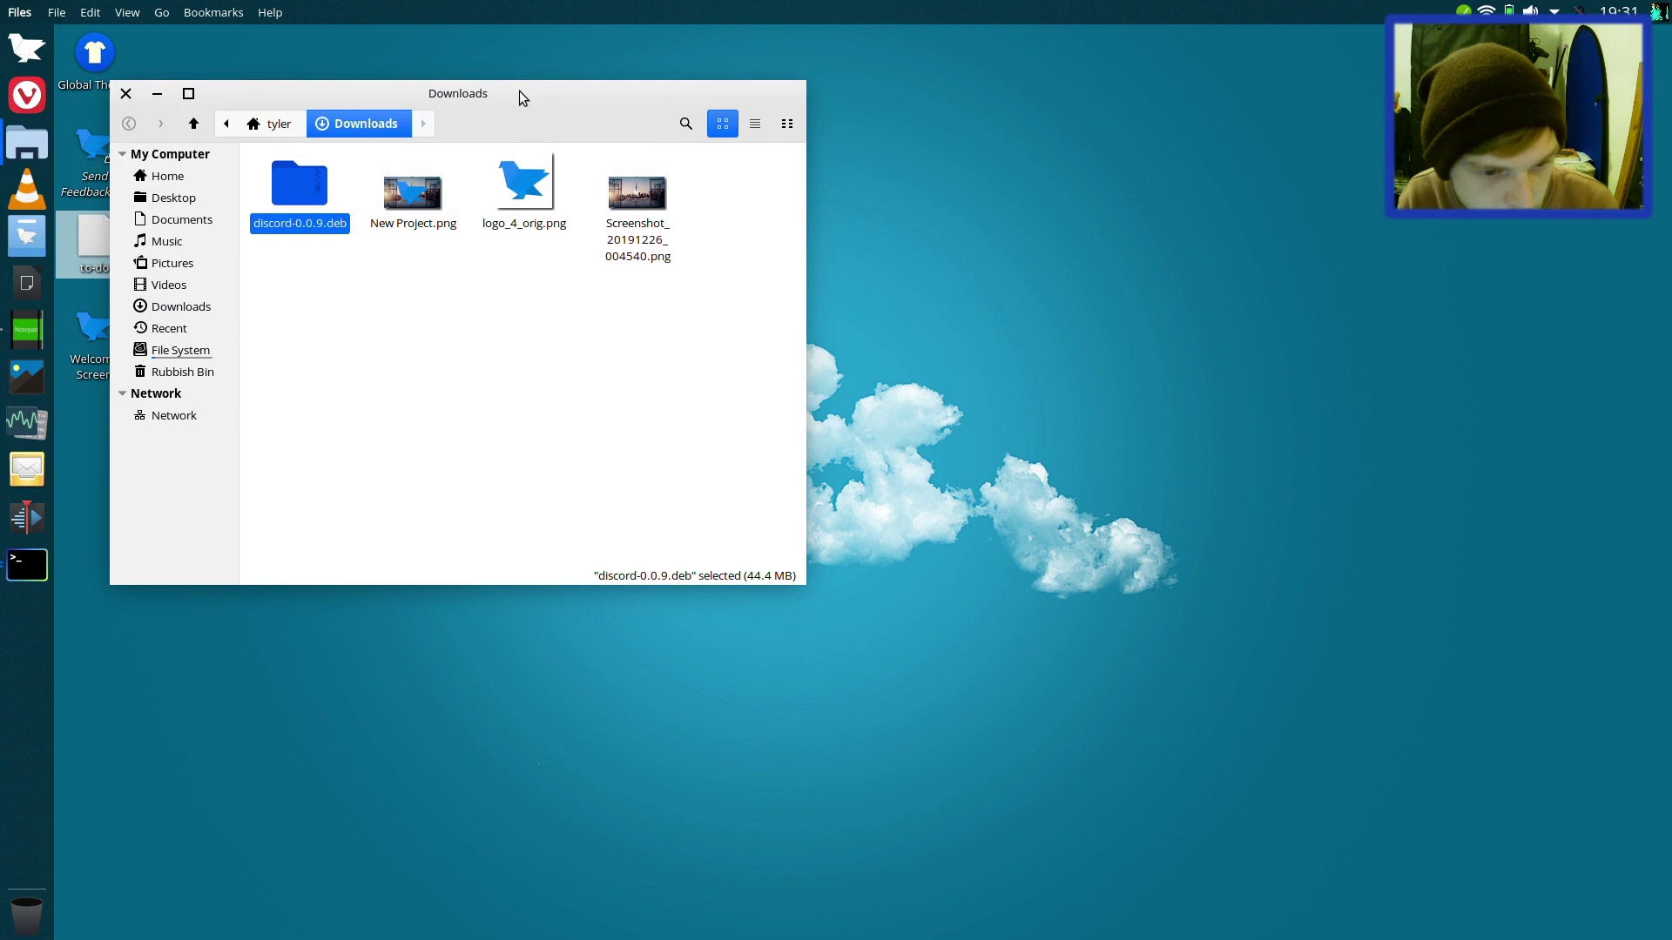
drag(523, 98, 762, 278)
Step: Start installing the discord package, authorizing it with the account password
right_click(711, 543)
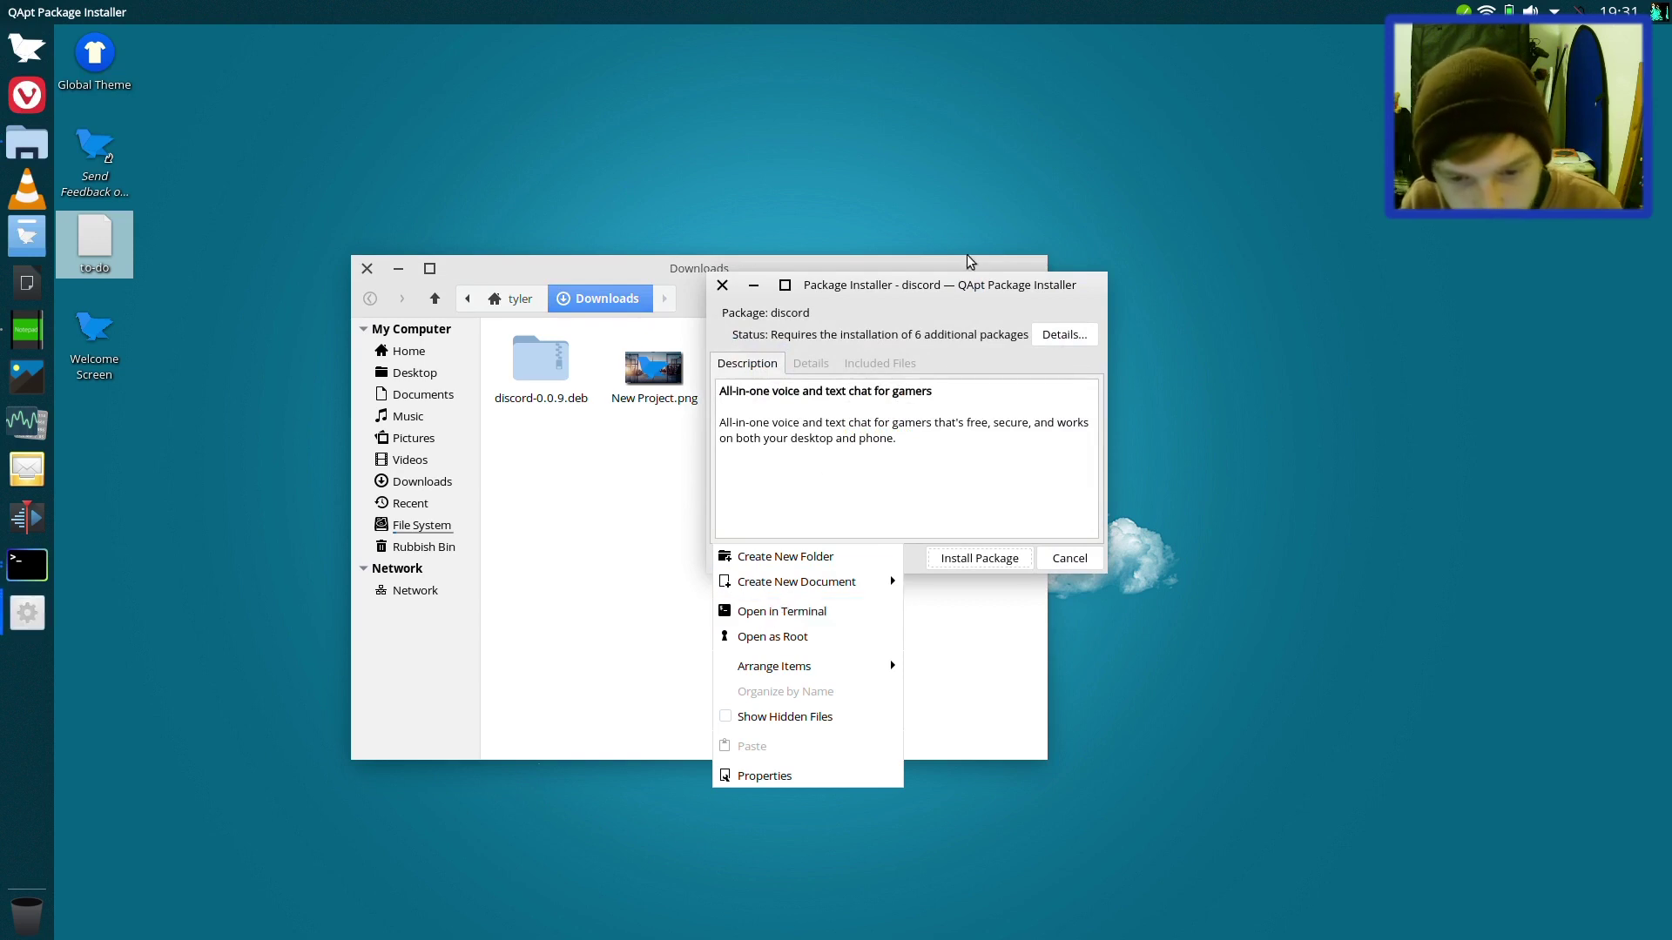
click(989, 297)
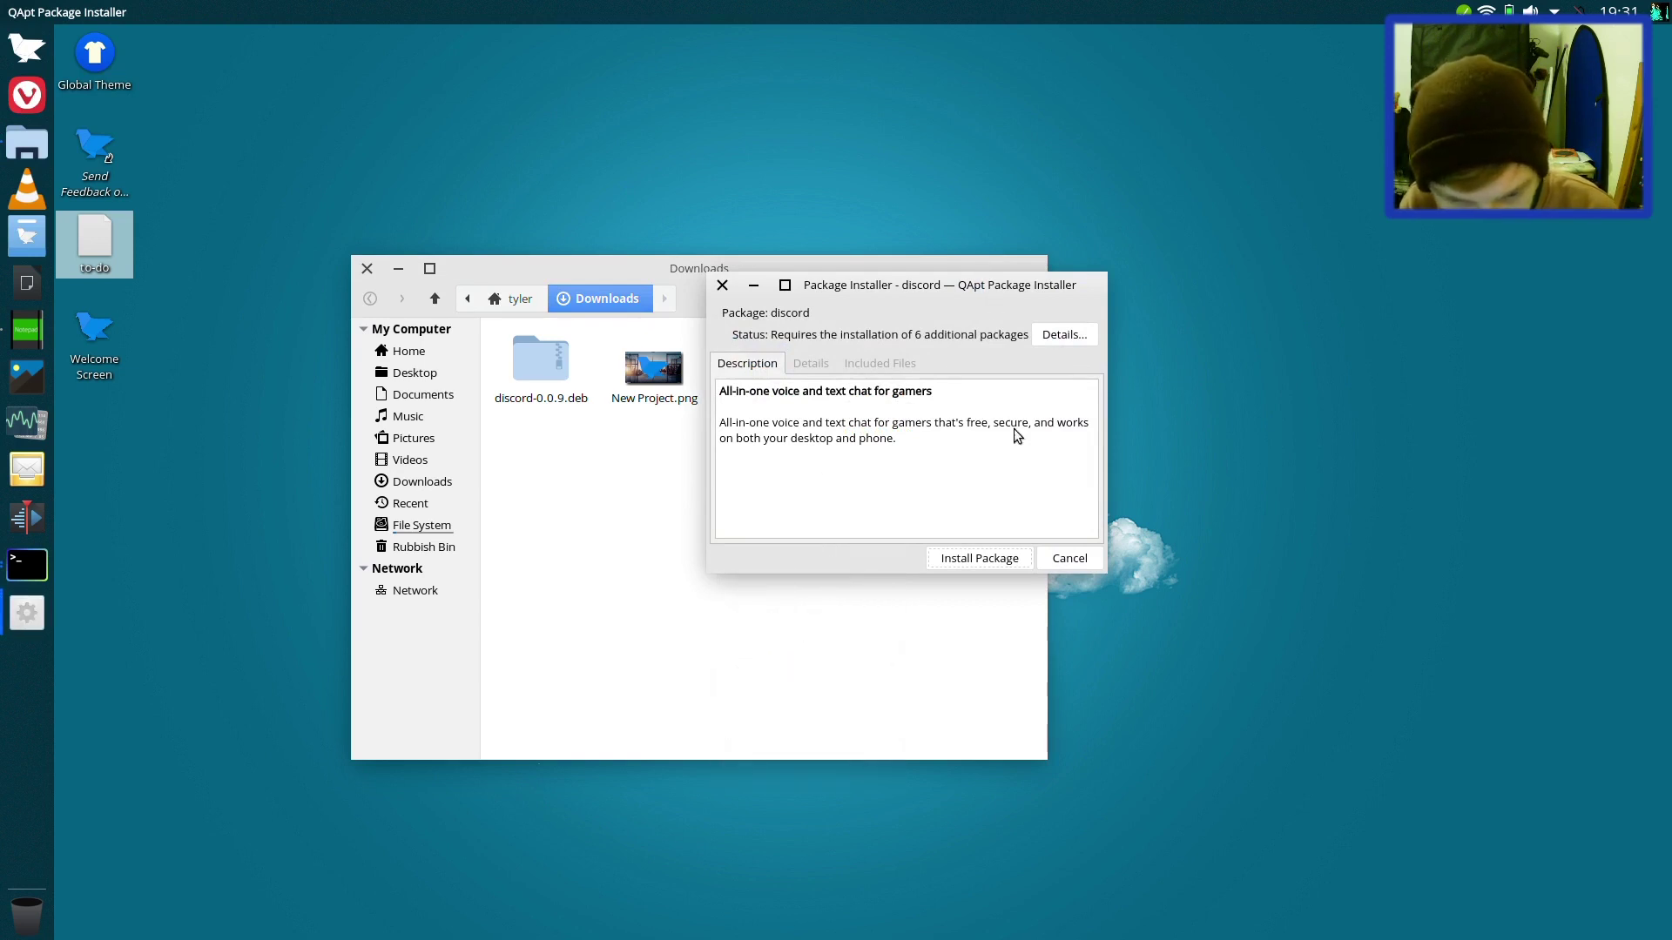
click(969, 555)
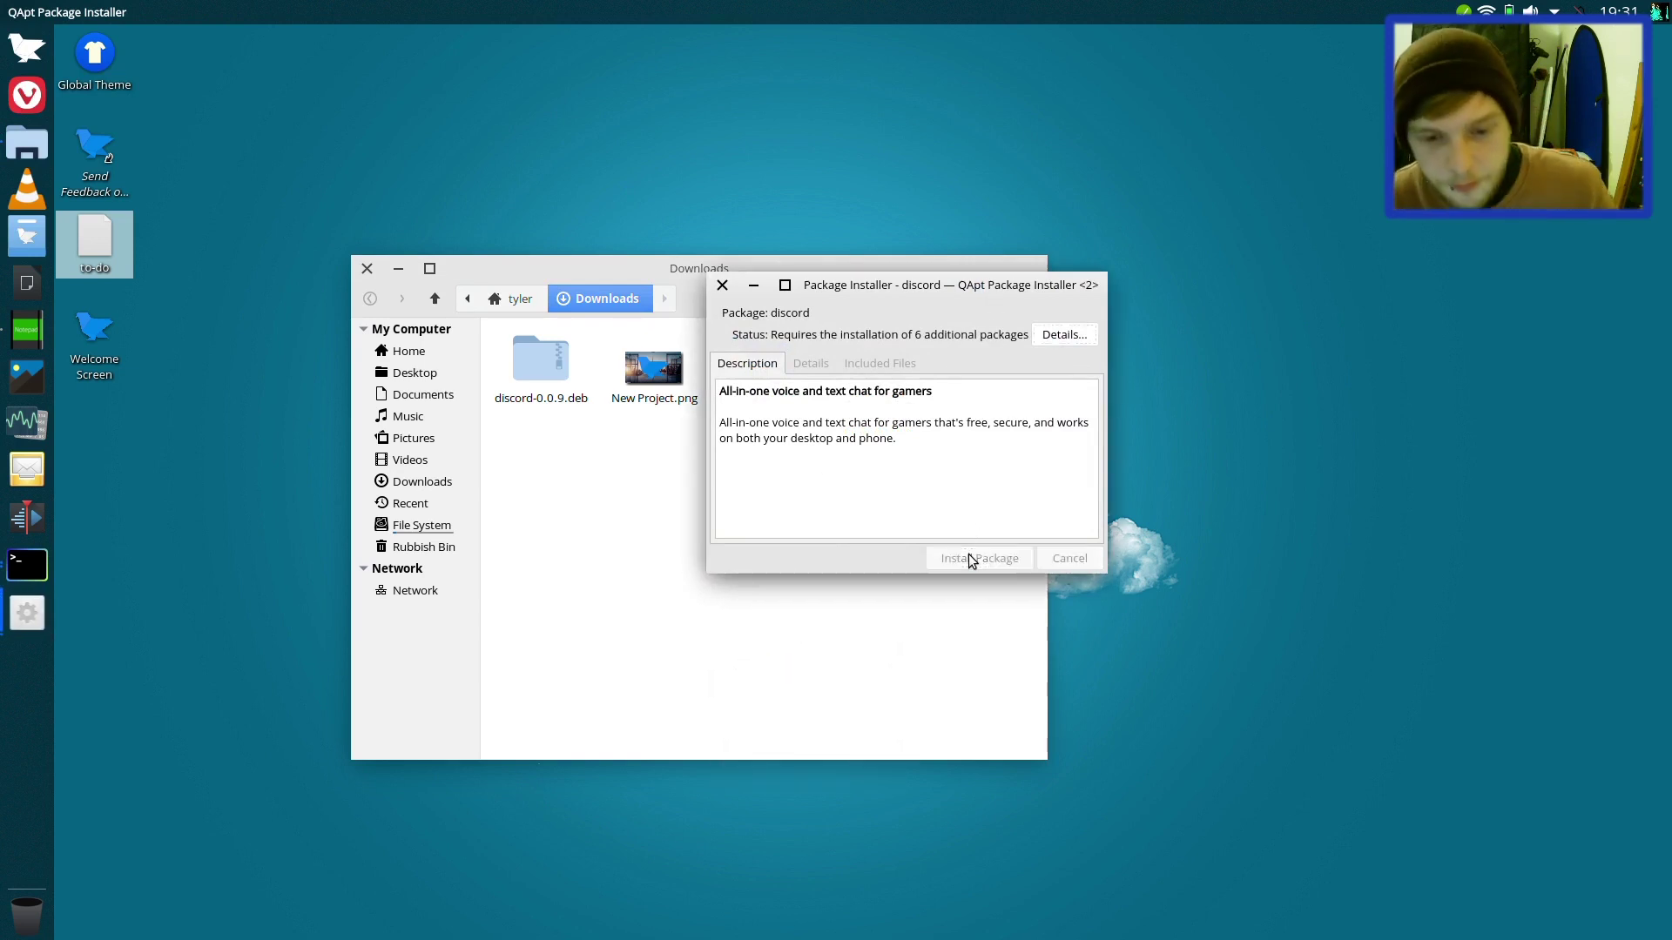
text(********)
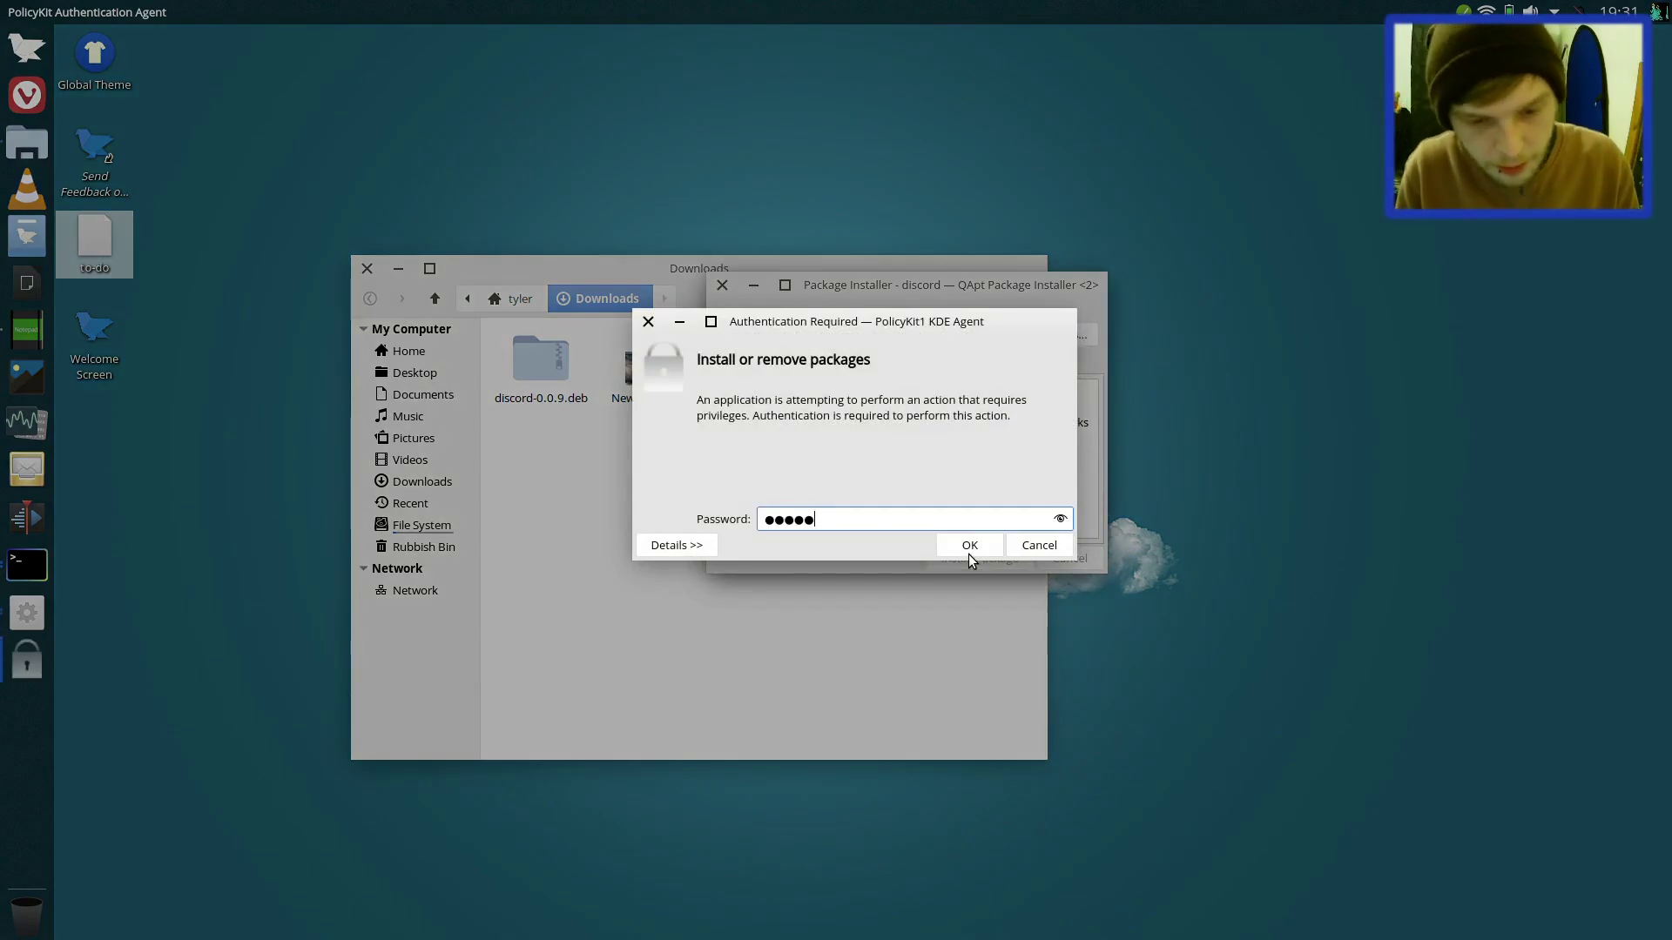
key(Return)
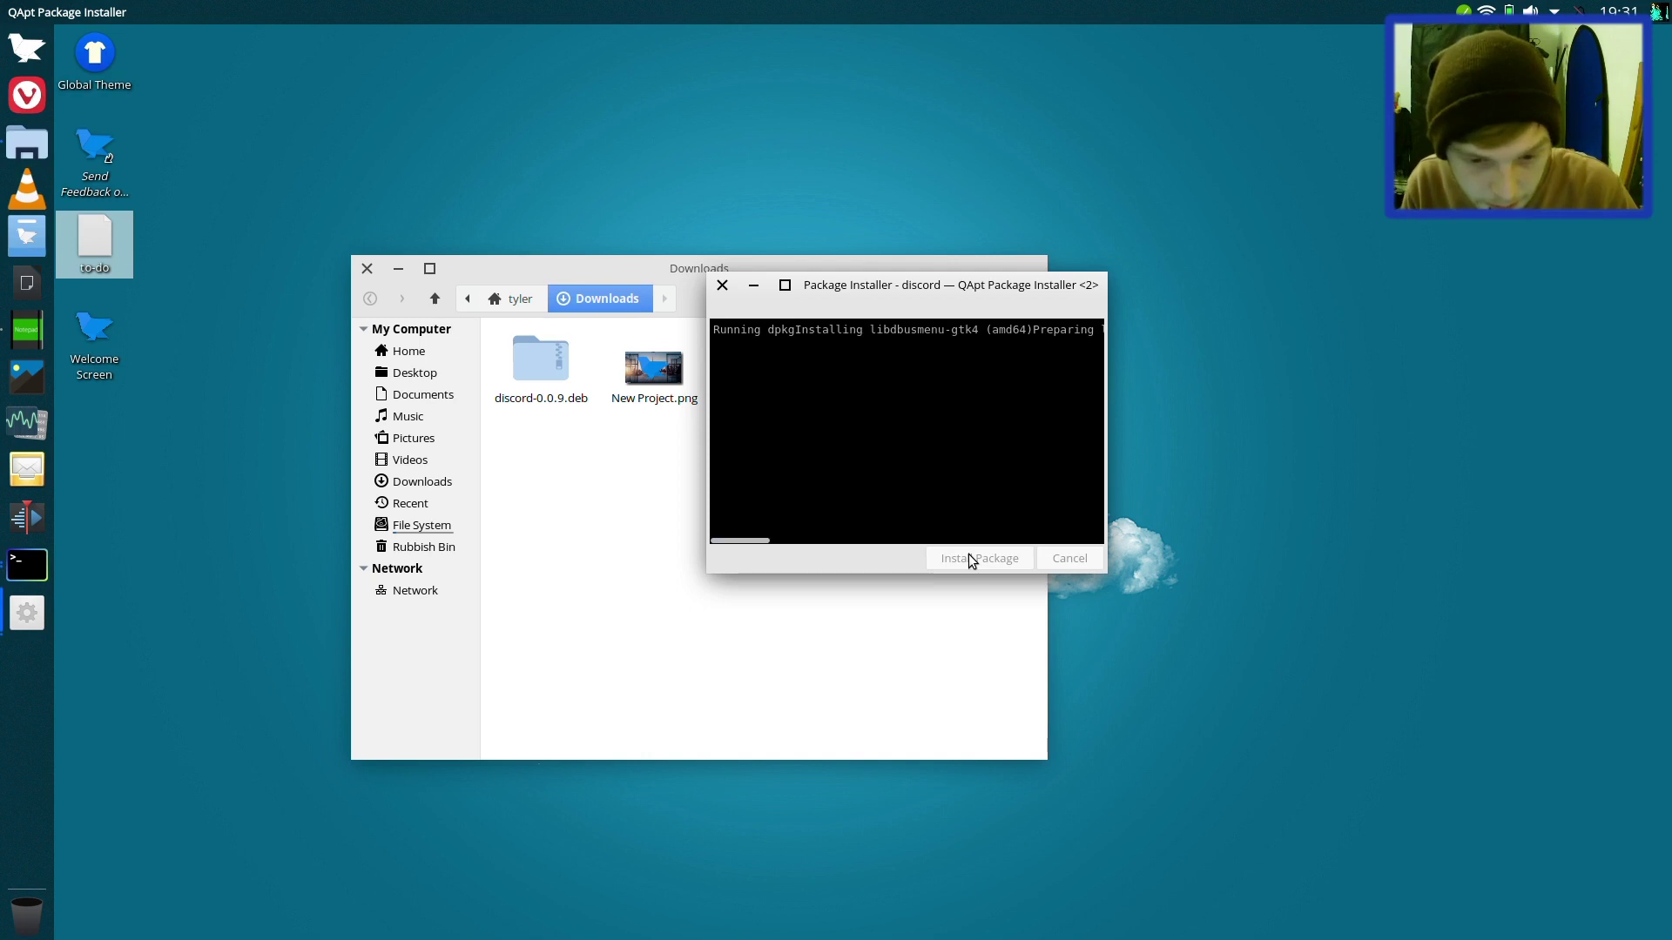
Step: Close the progress window once discord 0.0.9 and its six dependencies finish installing
drag(843, 293, 1268, 383)
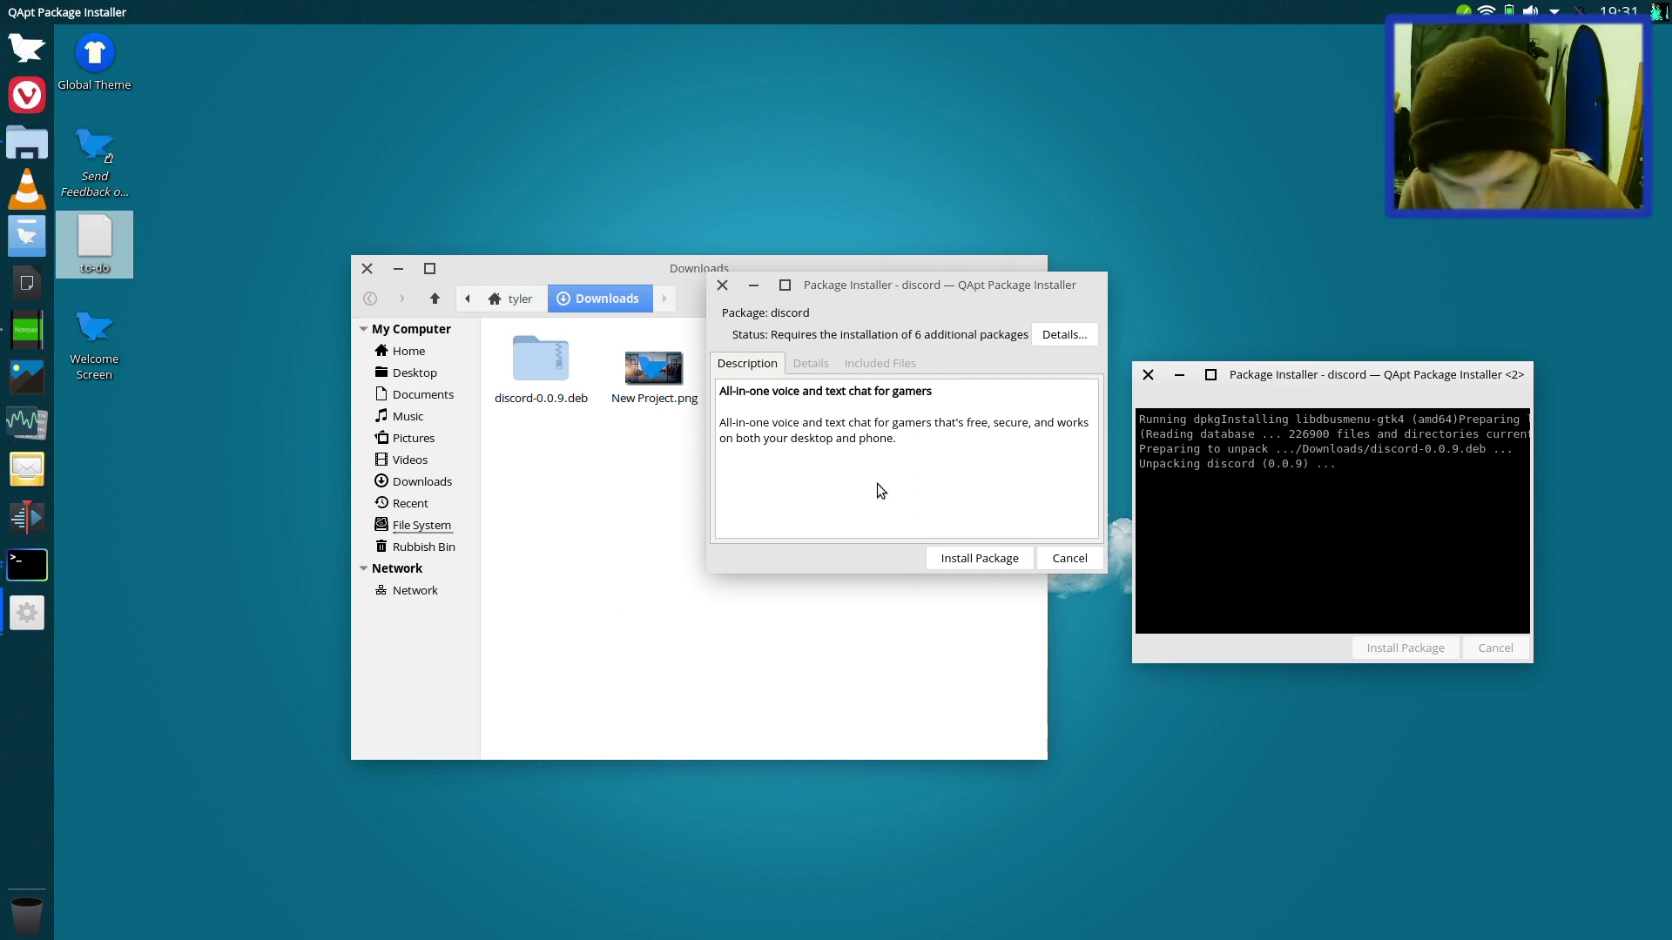
drag(1318, 375, 915, 302)
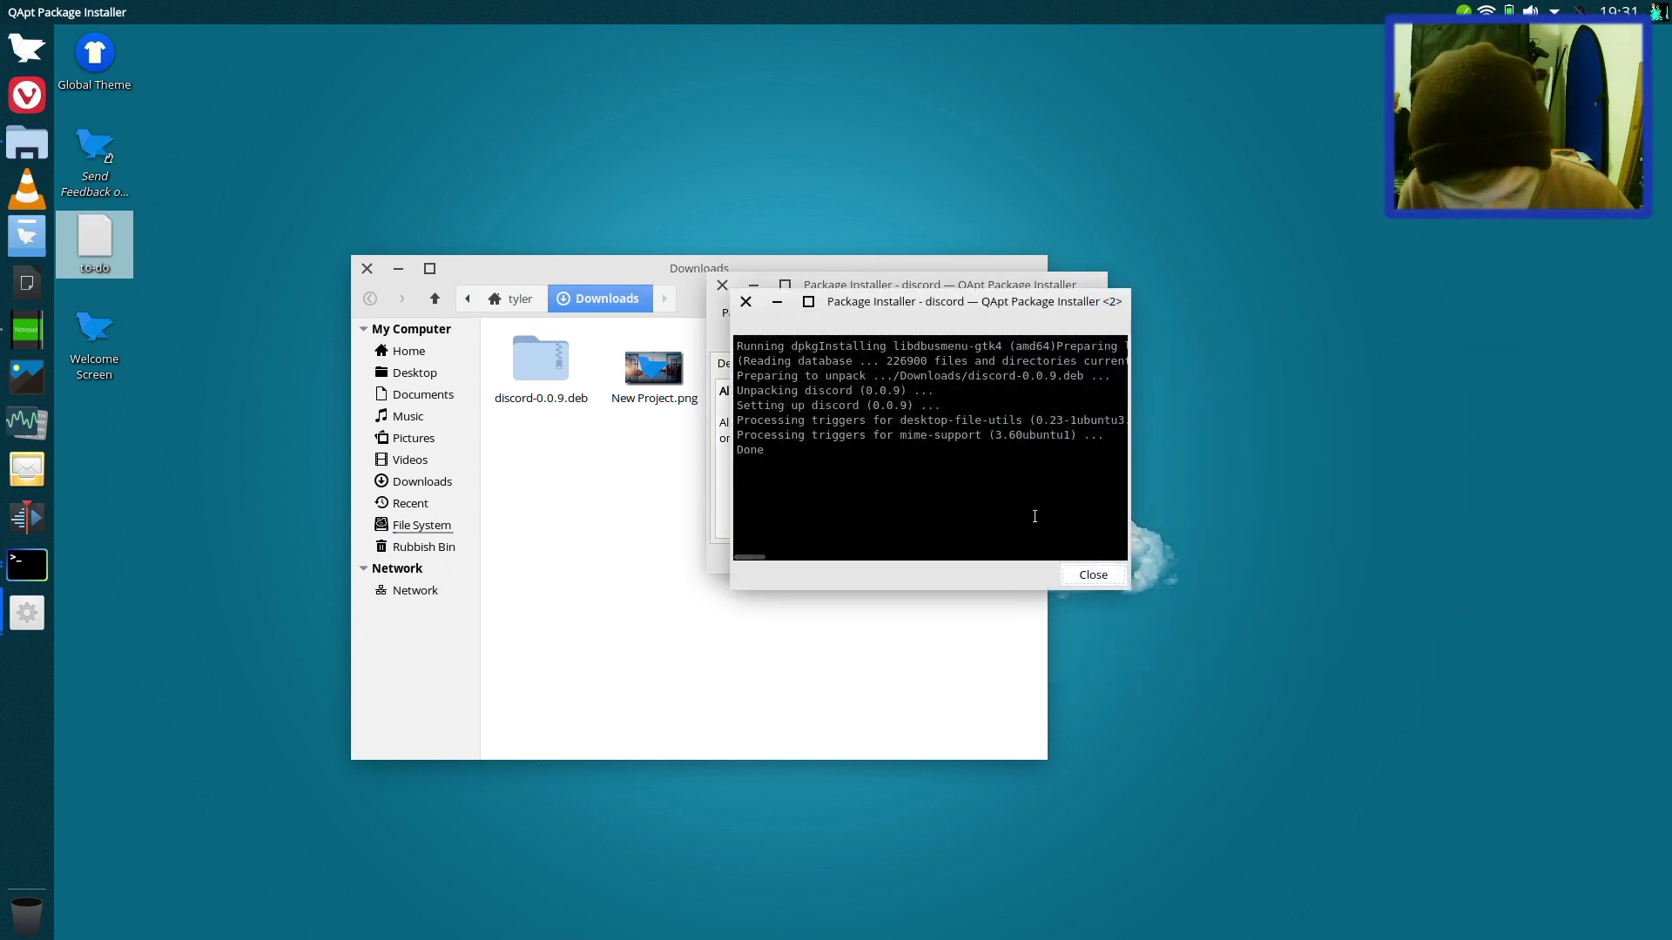
click(1083, 578)
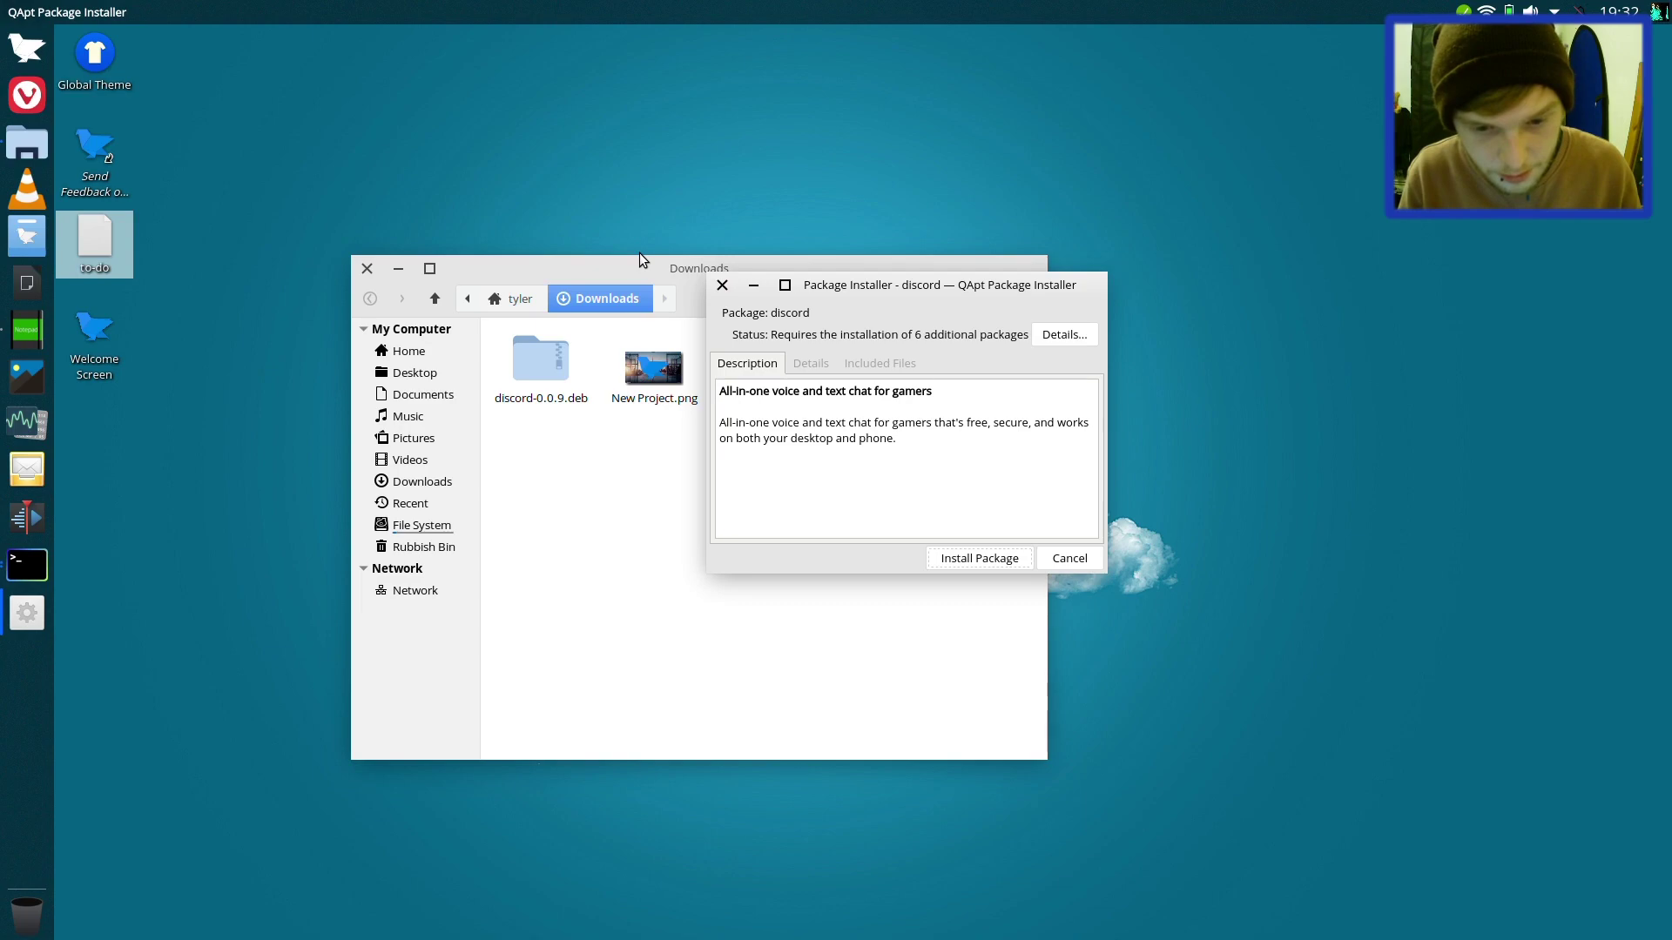
Step: Search the application launcher for 'disc', then dismiss the launcher
key(super)
text(disc)
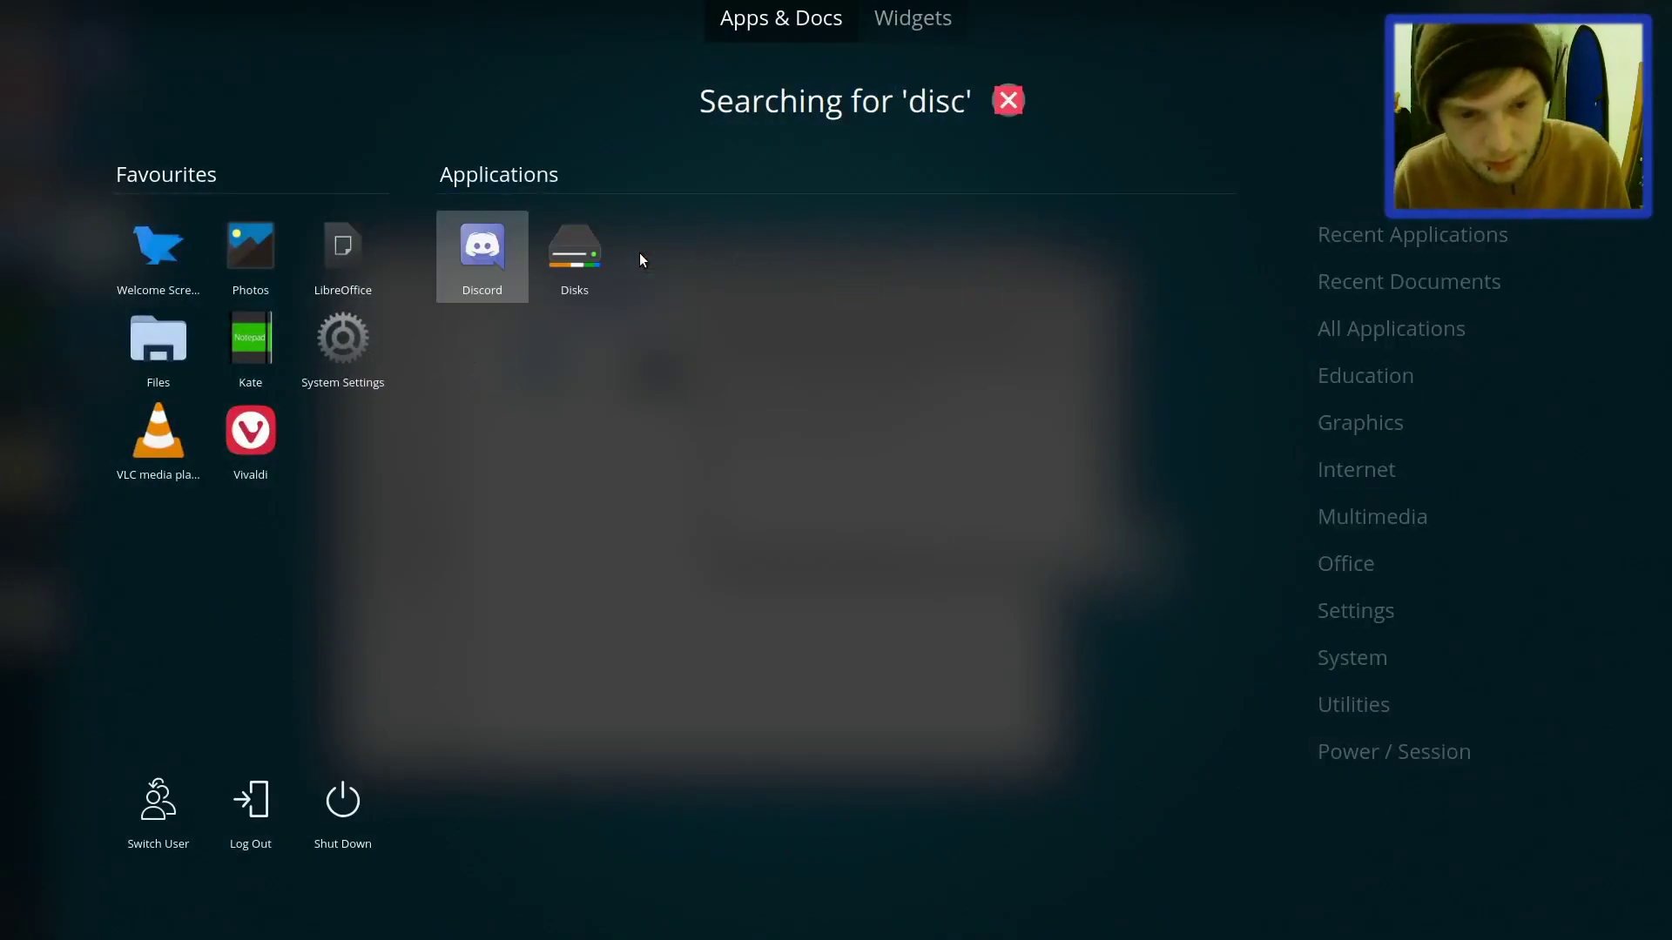
key(Escape)
key(Escape)
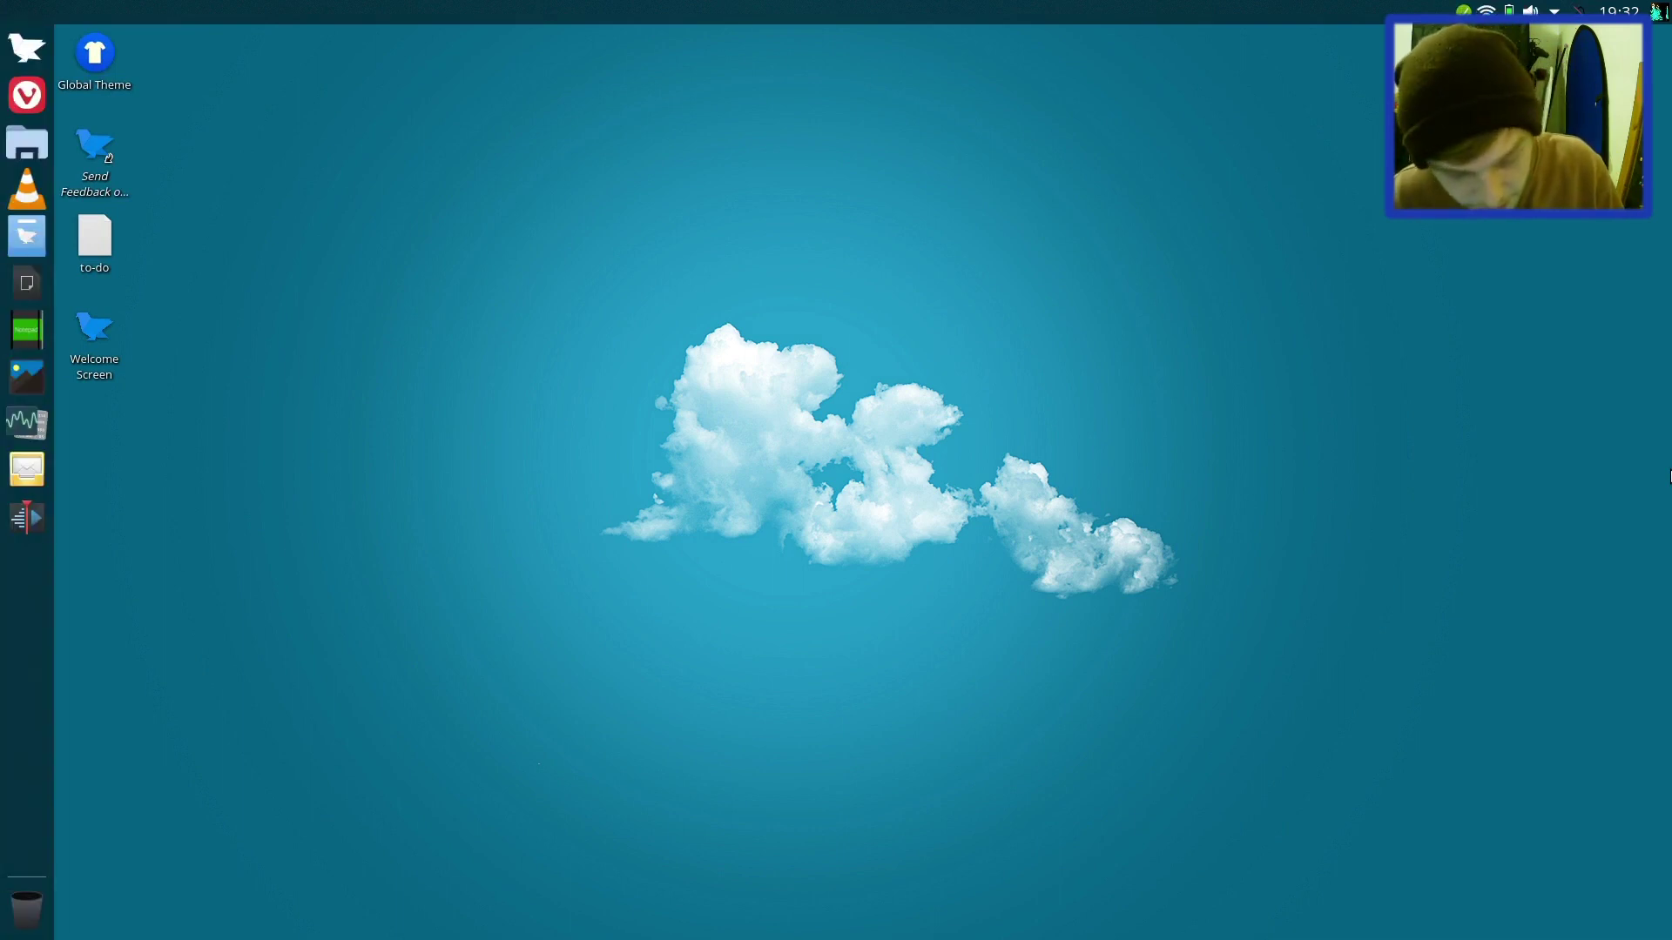
Step: Run htop in a new terminal to confirm about 844M of 15.5G memory used, then quit
key(ctrl+alt+t)
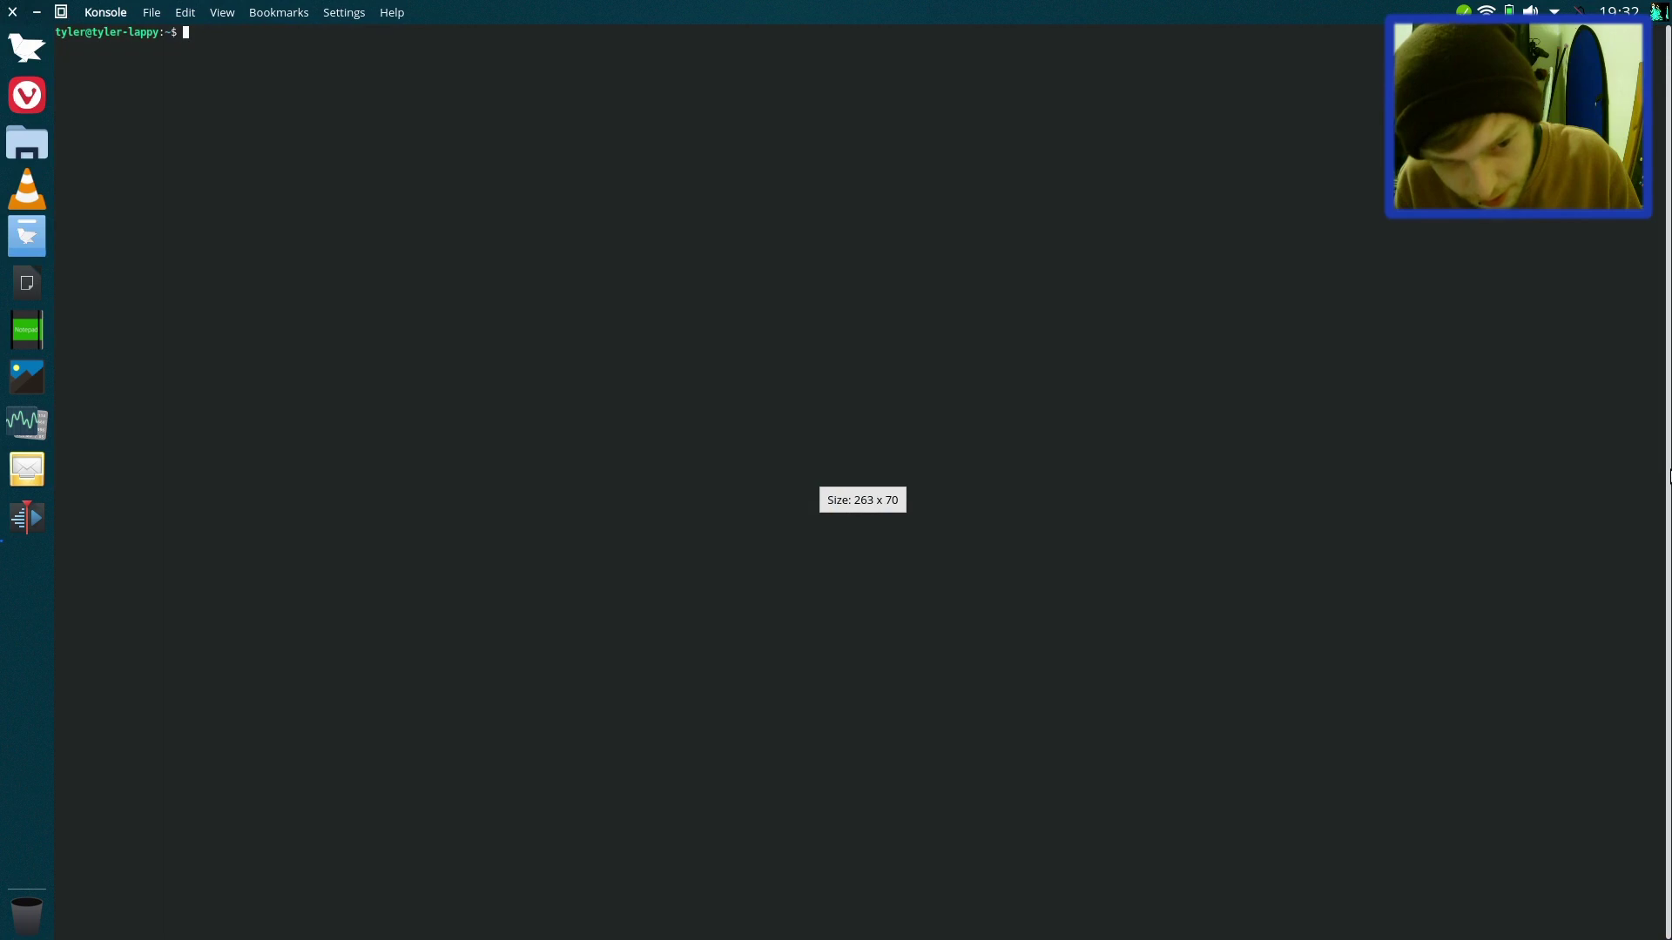
text(htop)
key(Return)
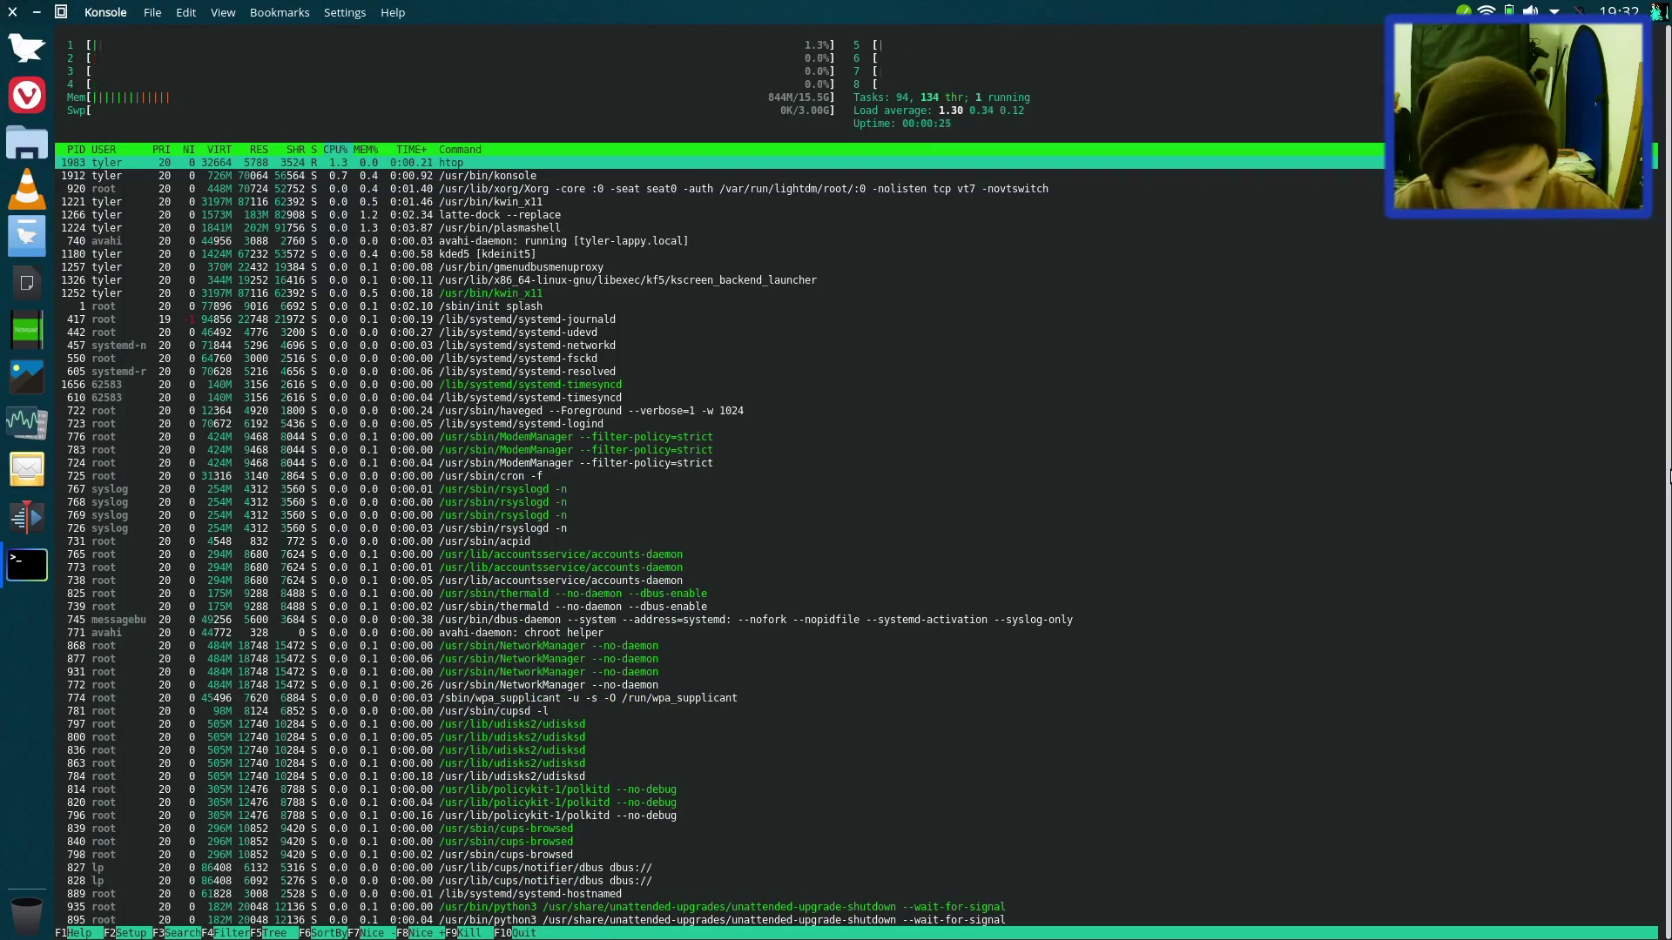
key(q)
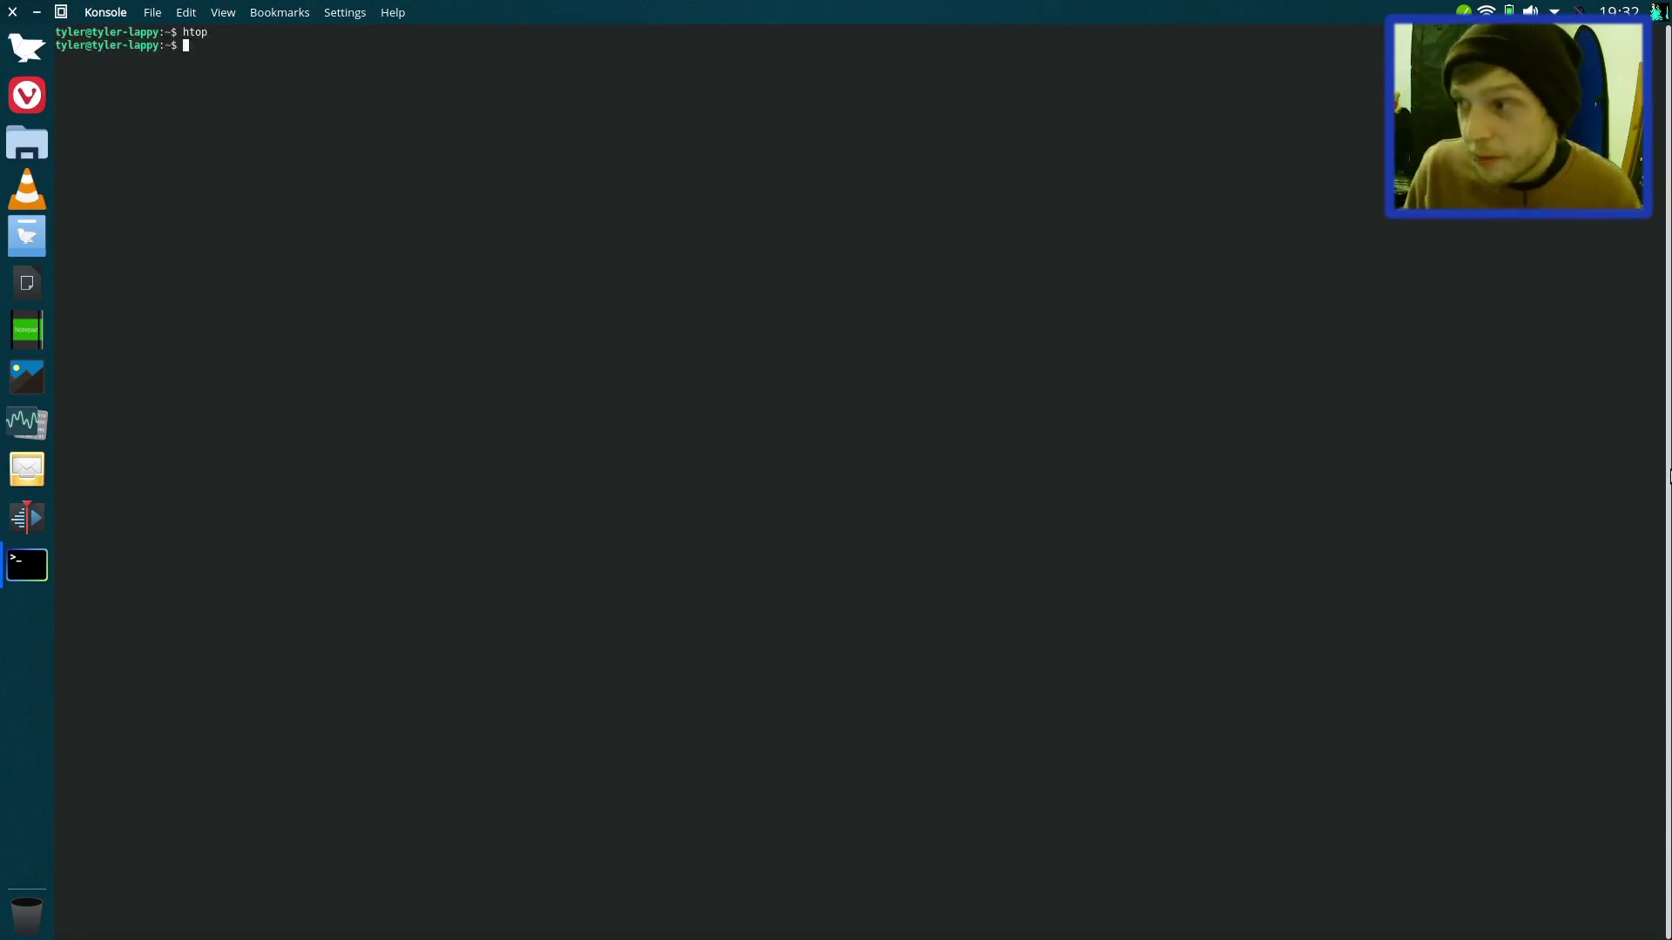